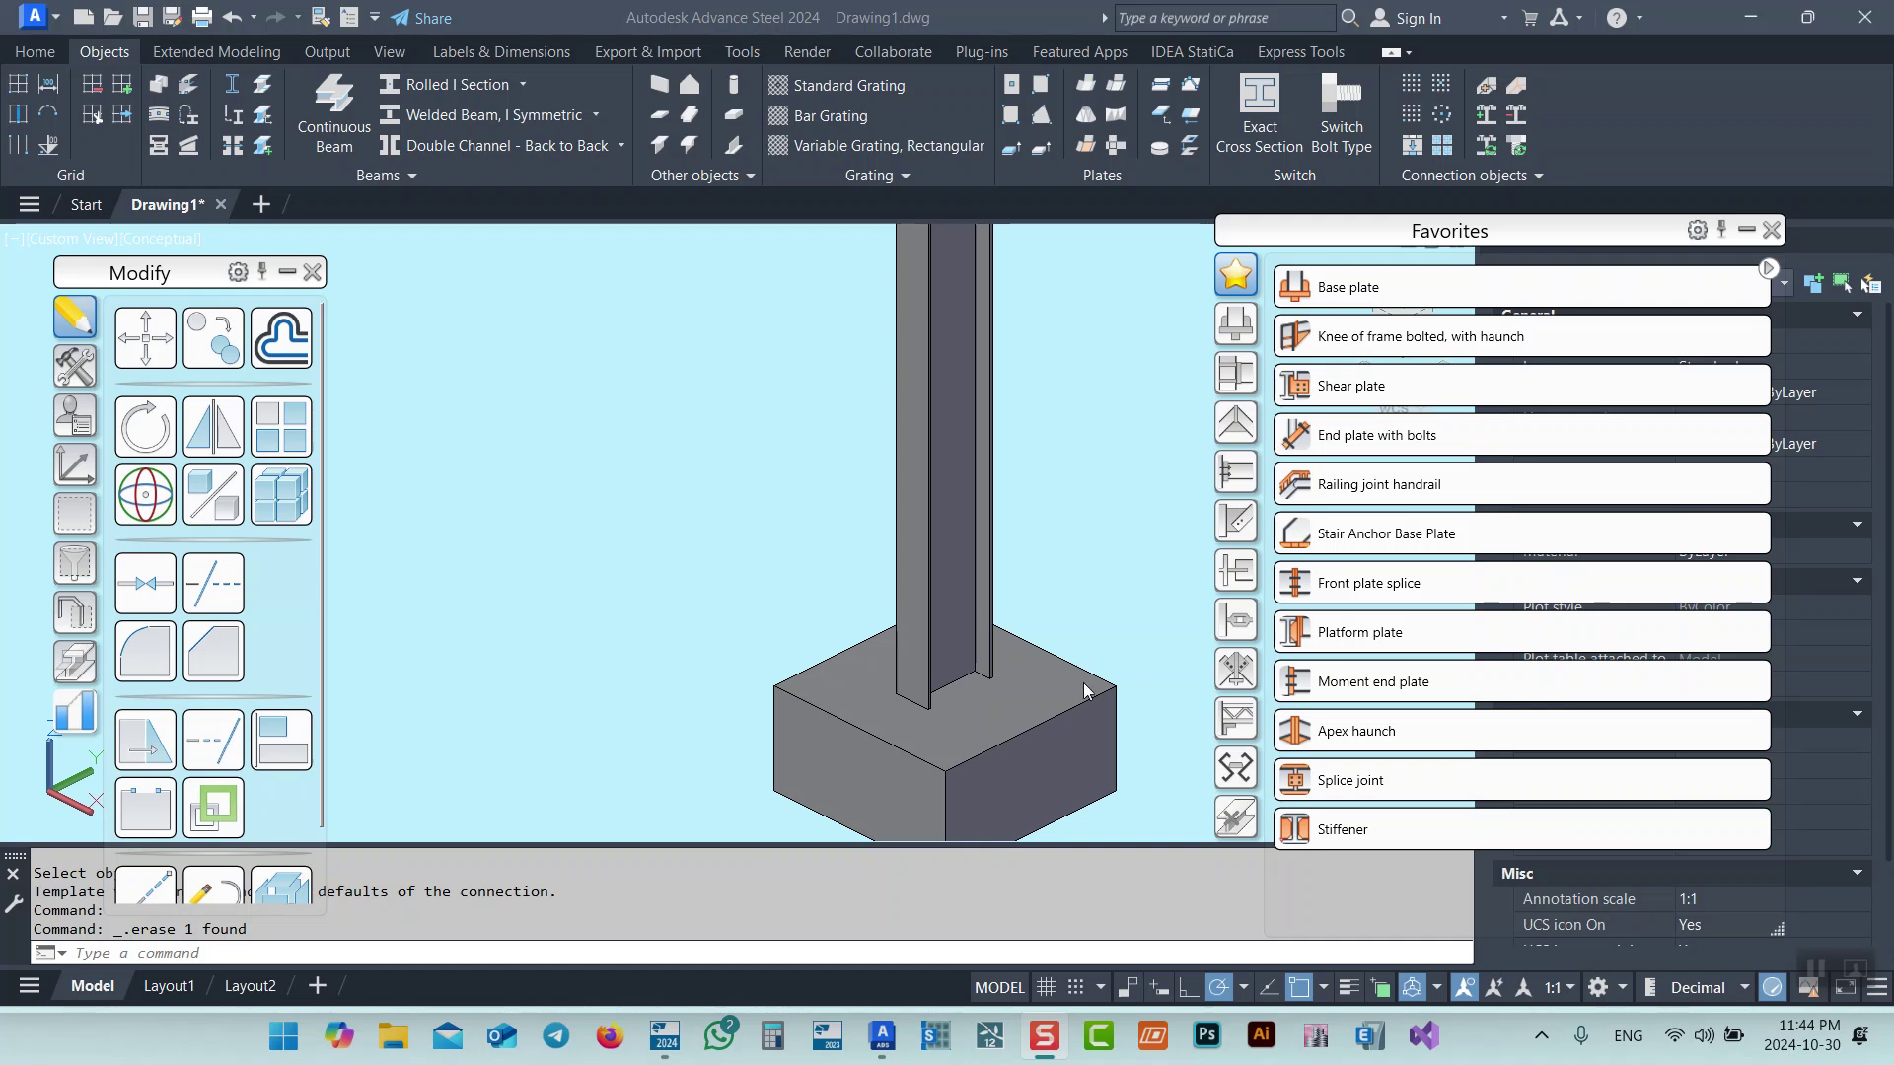
Add a base plate connection to the I-section column, including the concrete footing as the additional concrete object.
scroll(749, 456, down, 5)
scroll(760, 513, up, 4)
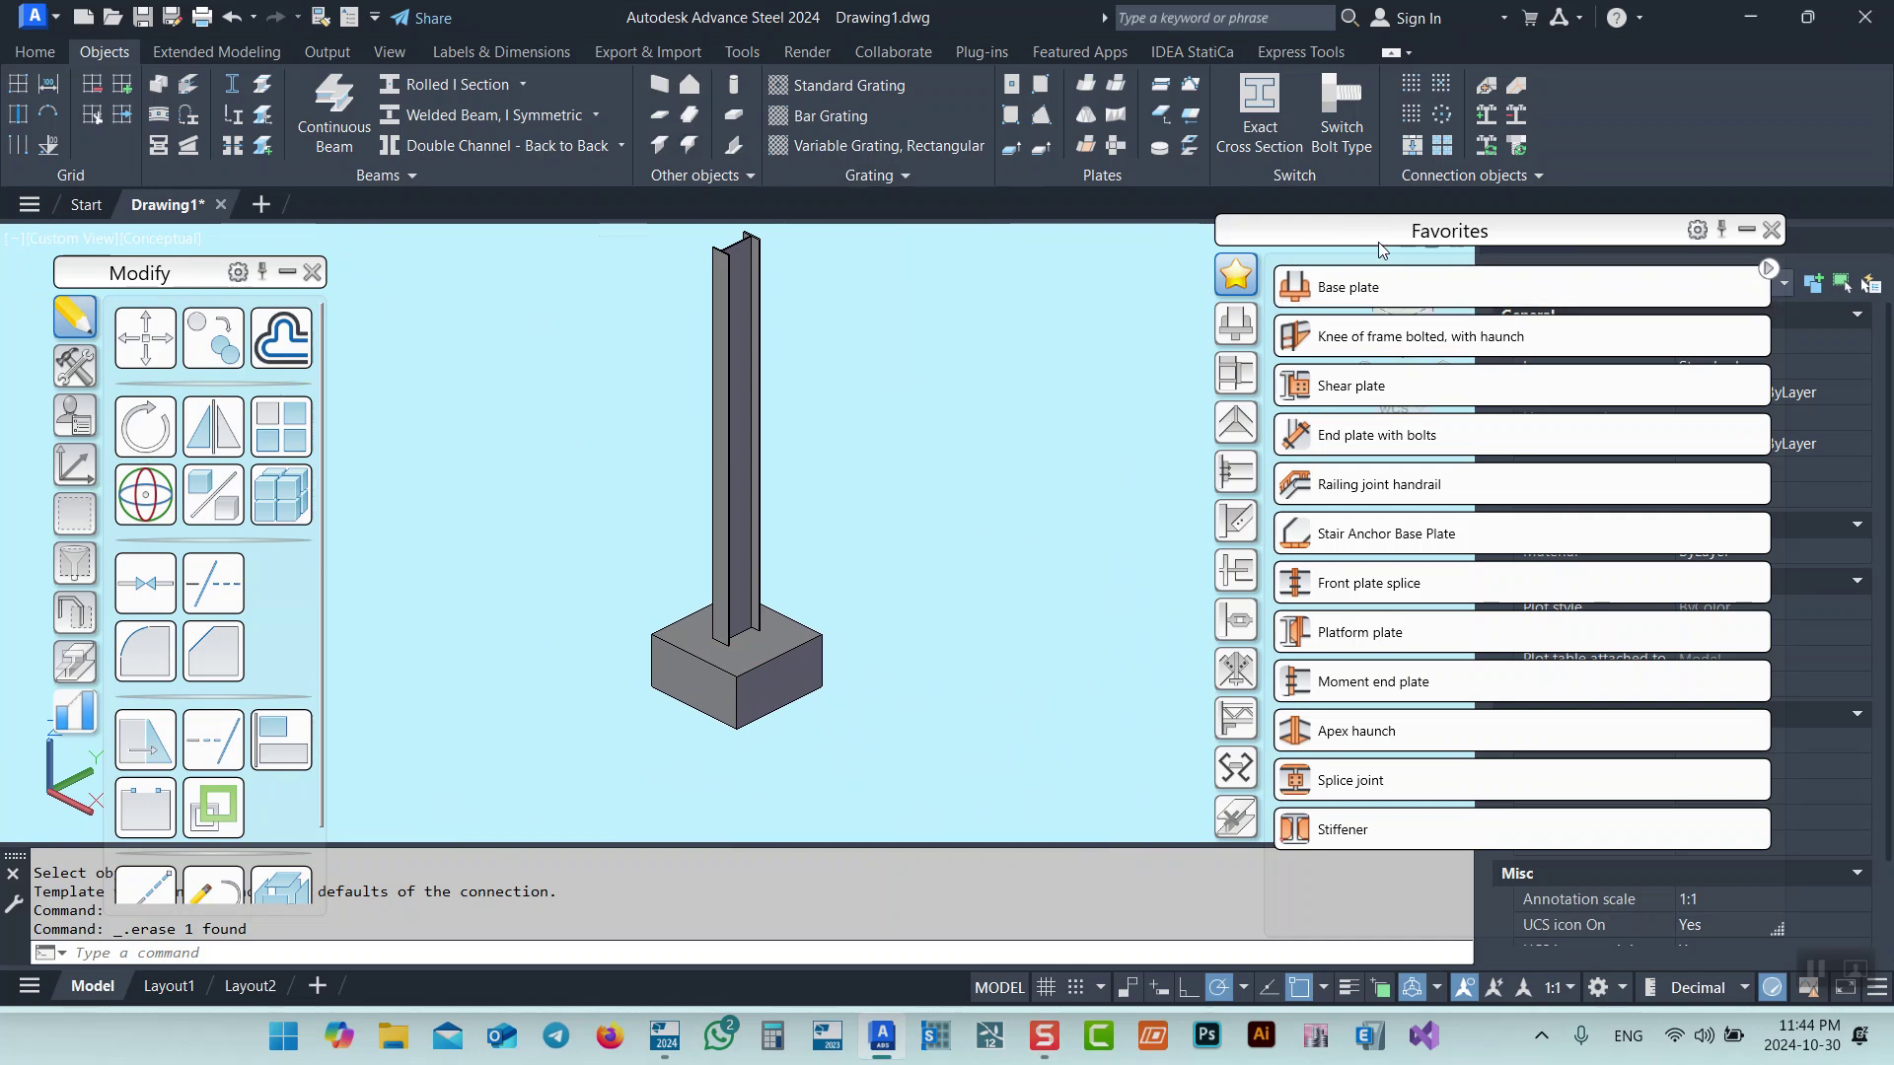
click(1239, 331)
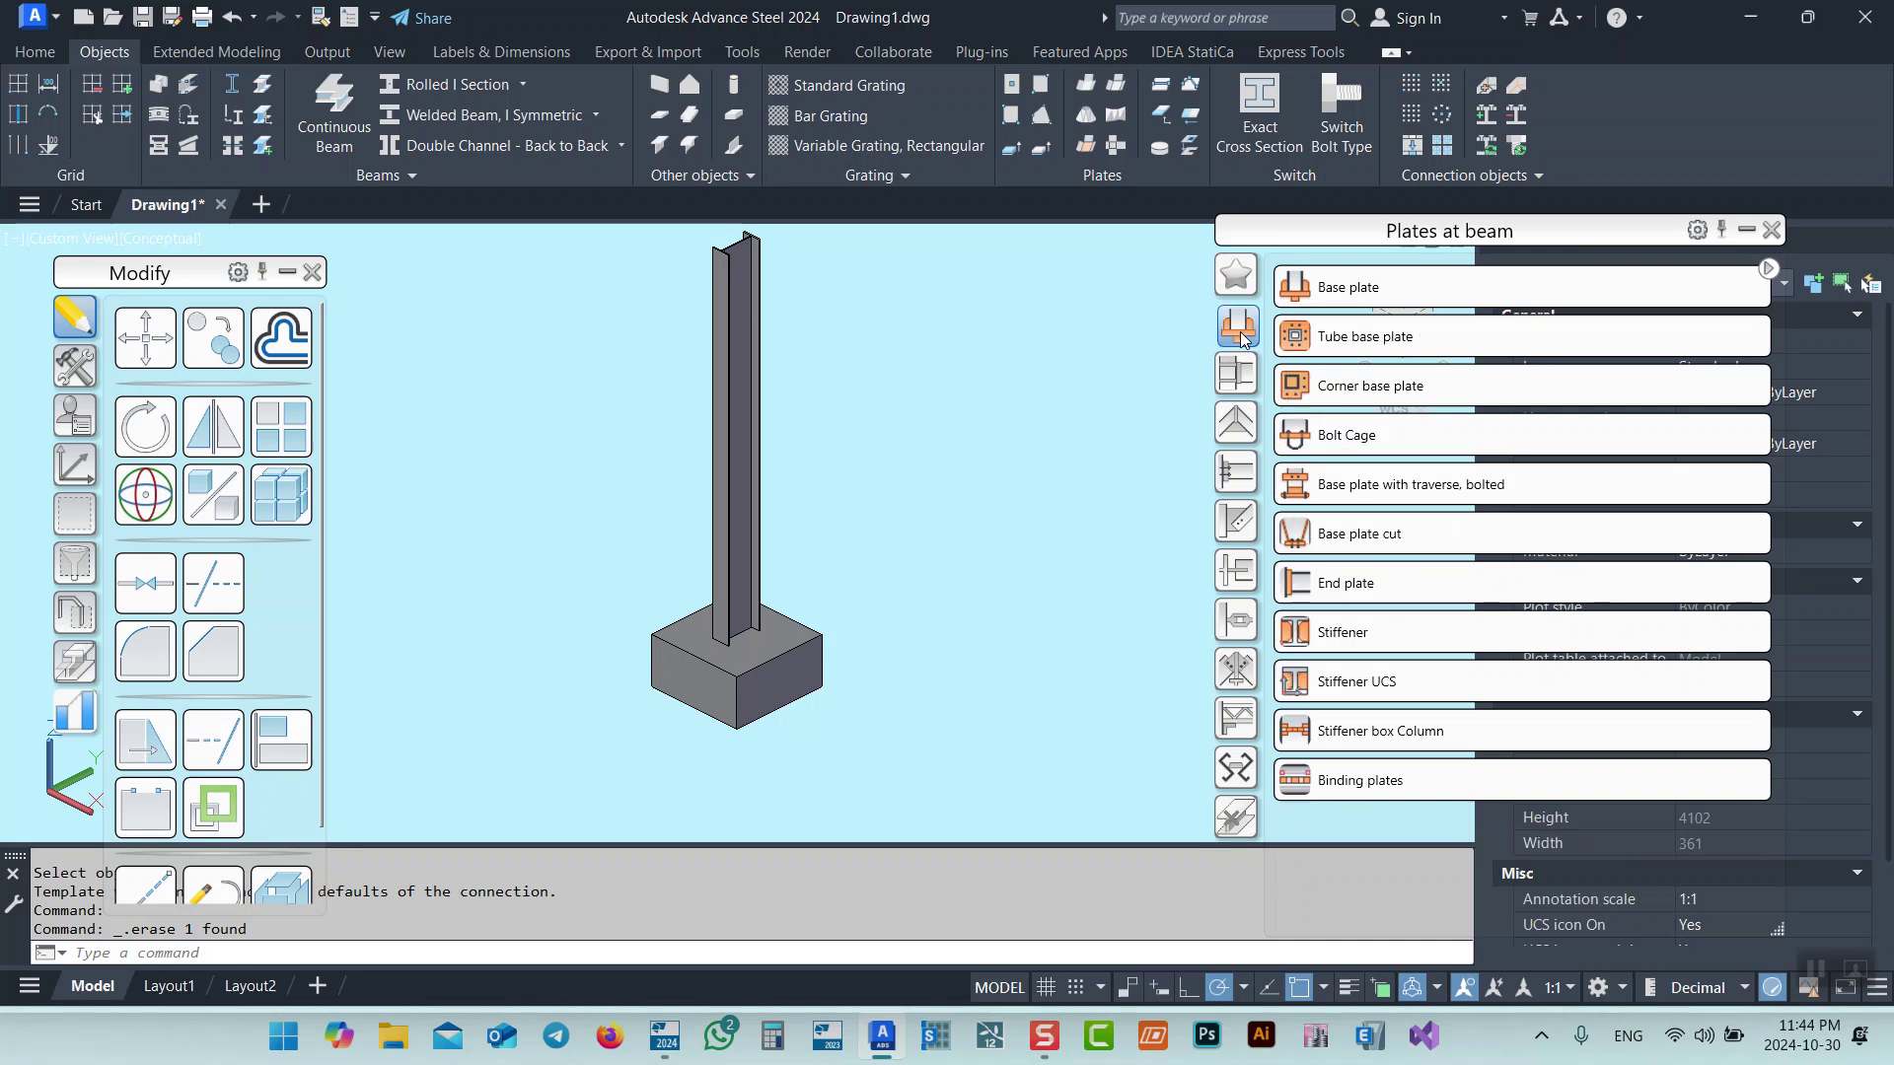
click(1320, 286)
scroll(637, 615, up, 3)
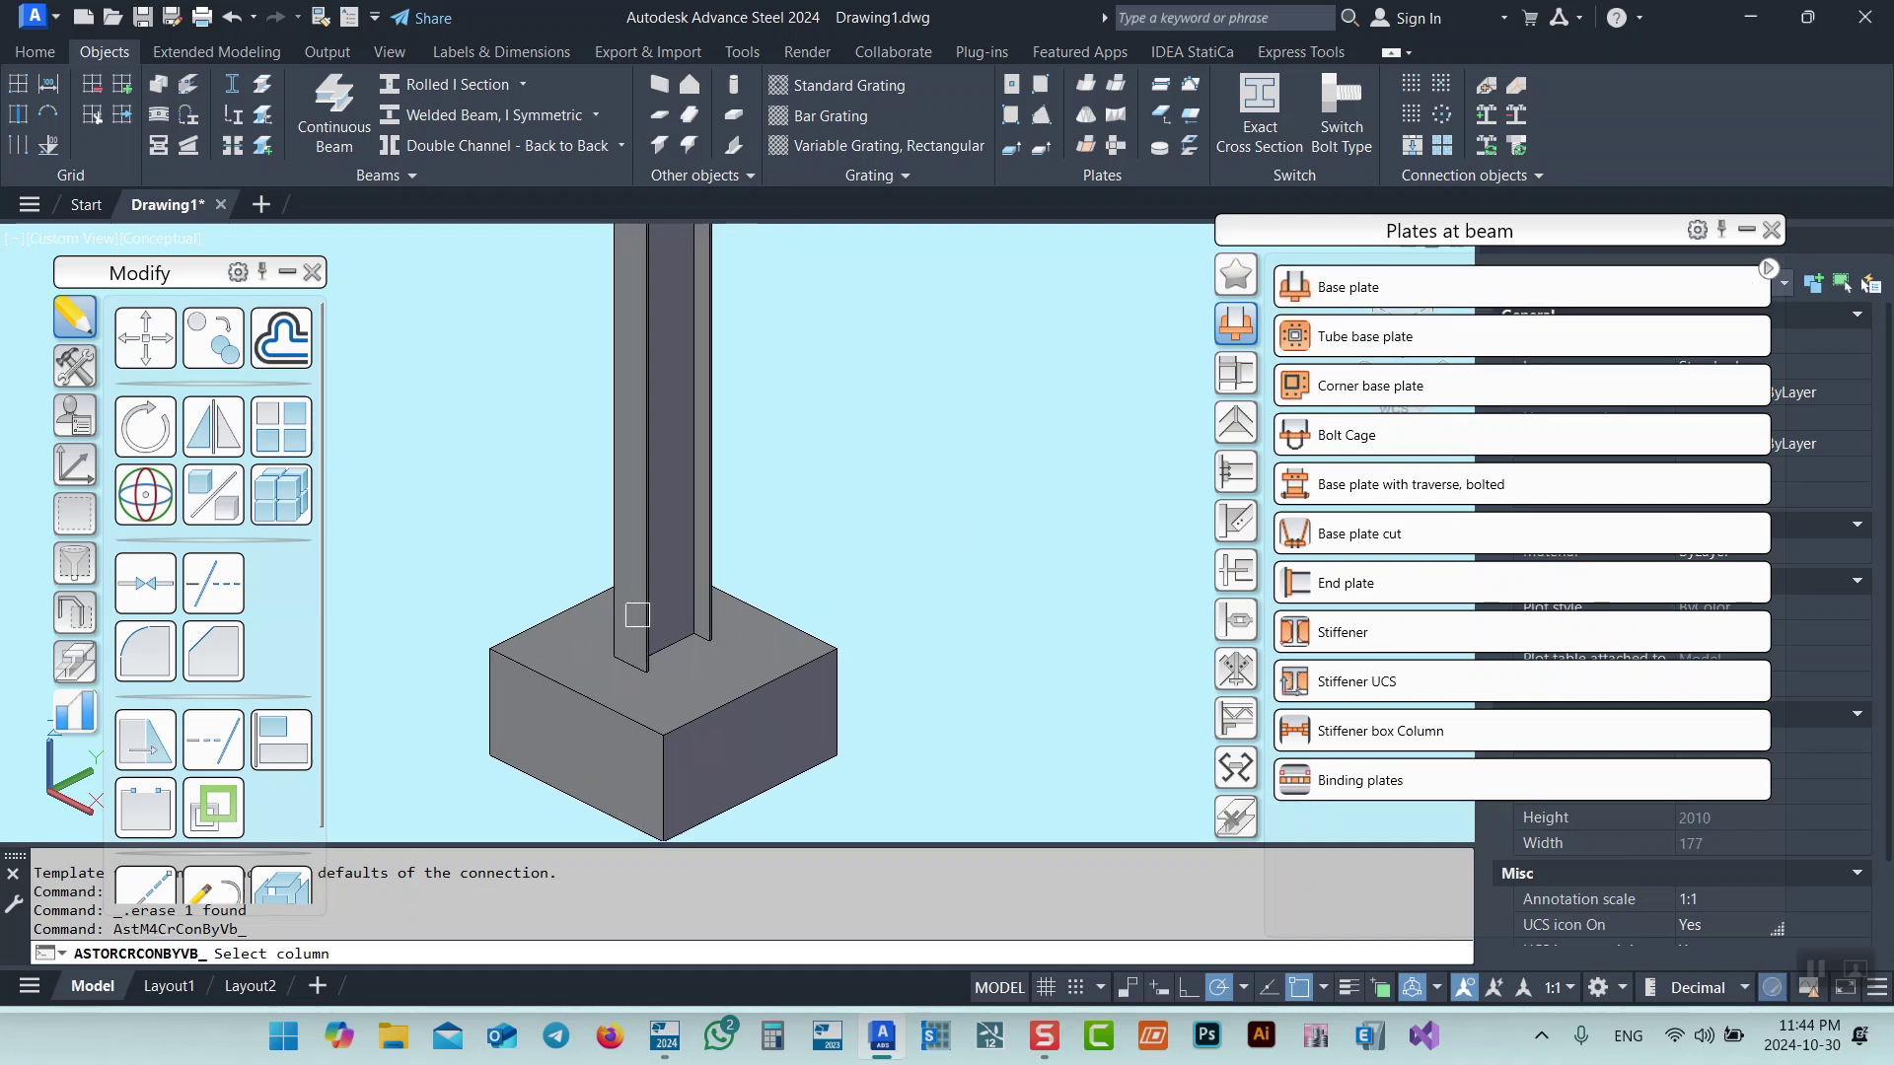
click(638, 615)
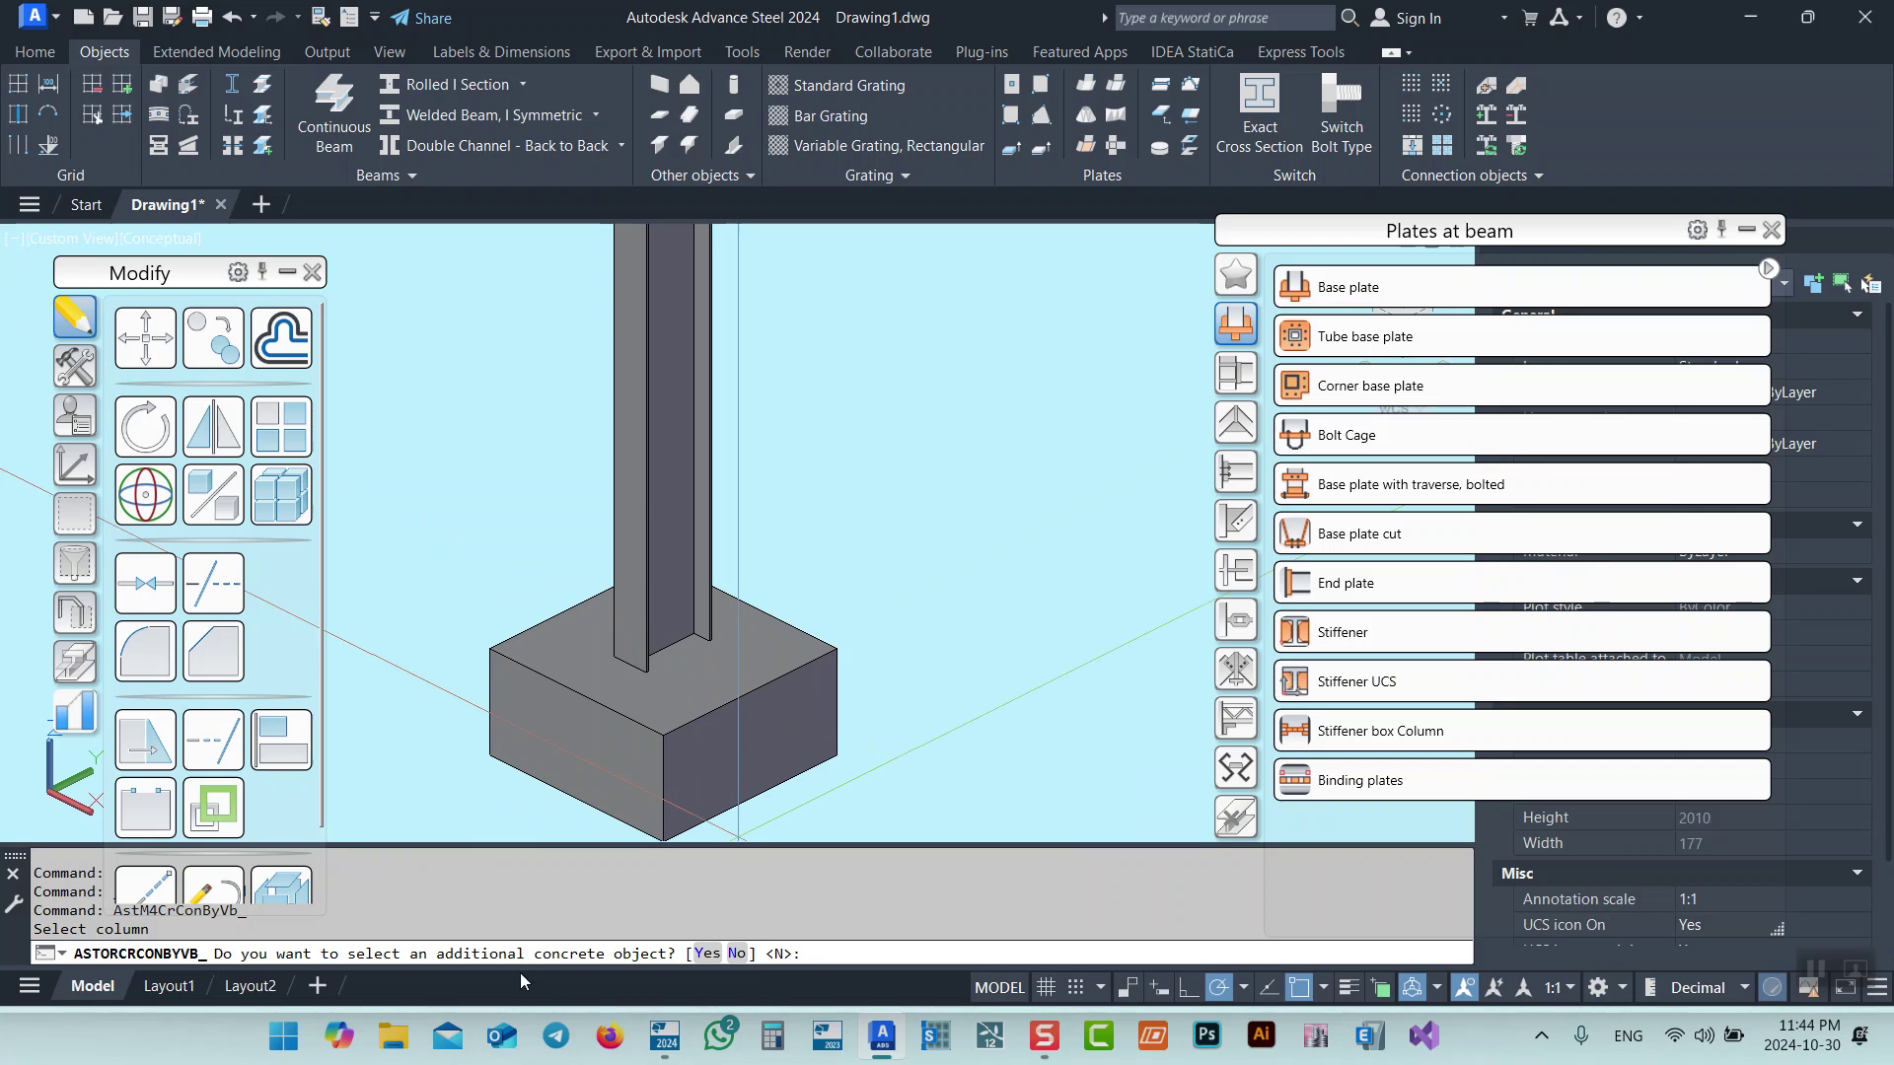
click(706, 954)
click(794, 684)
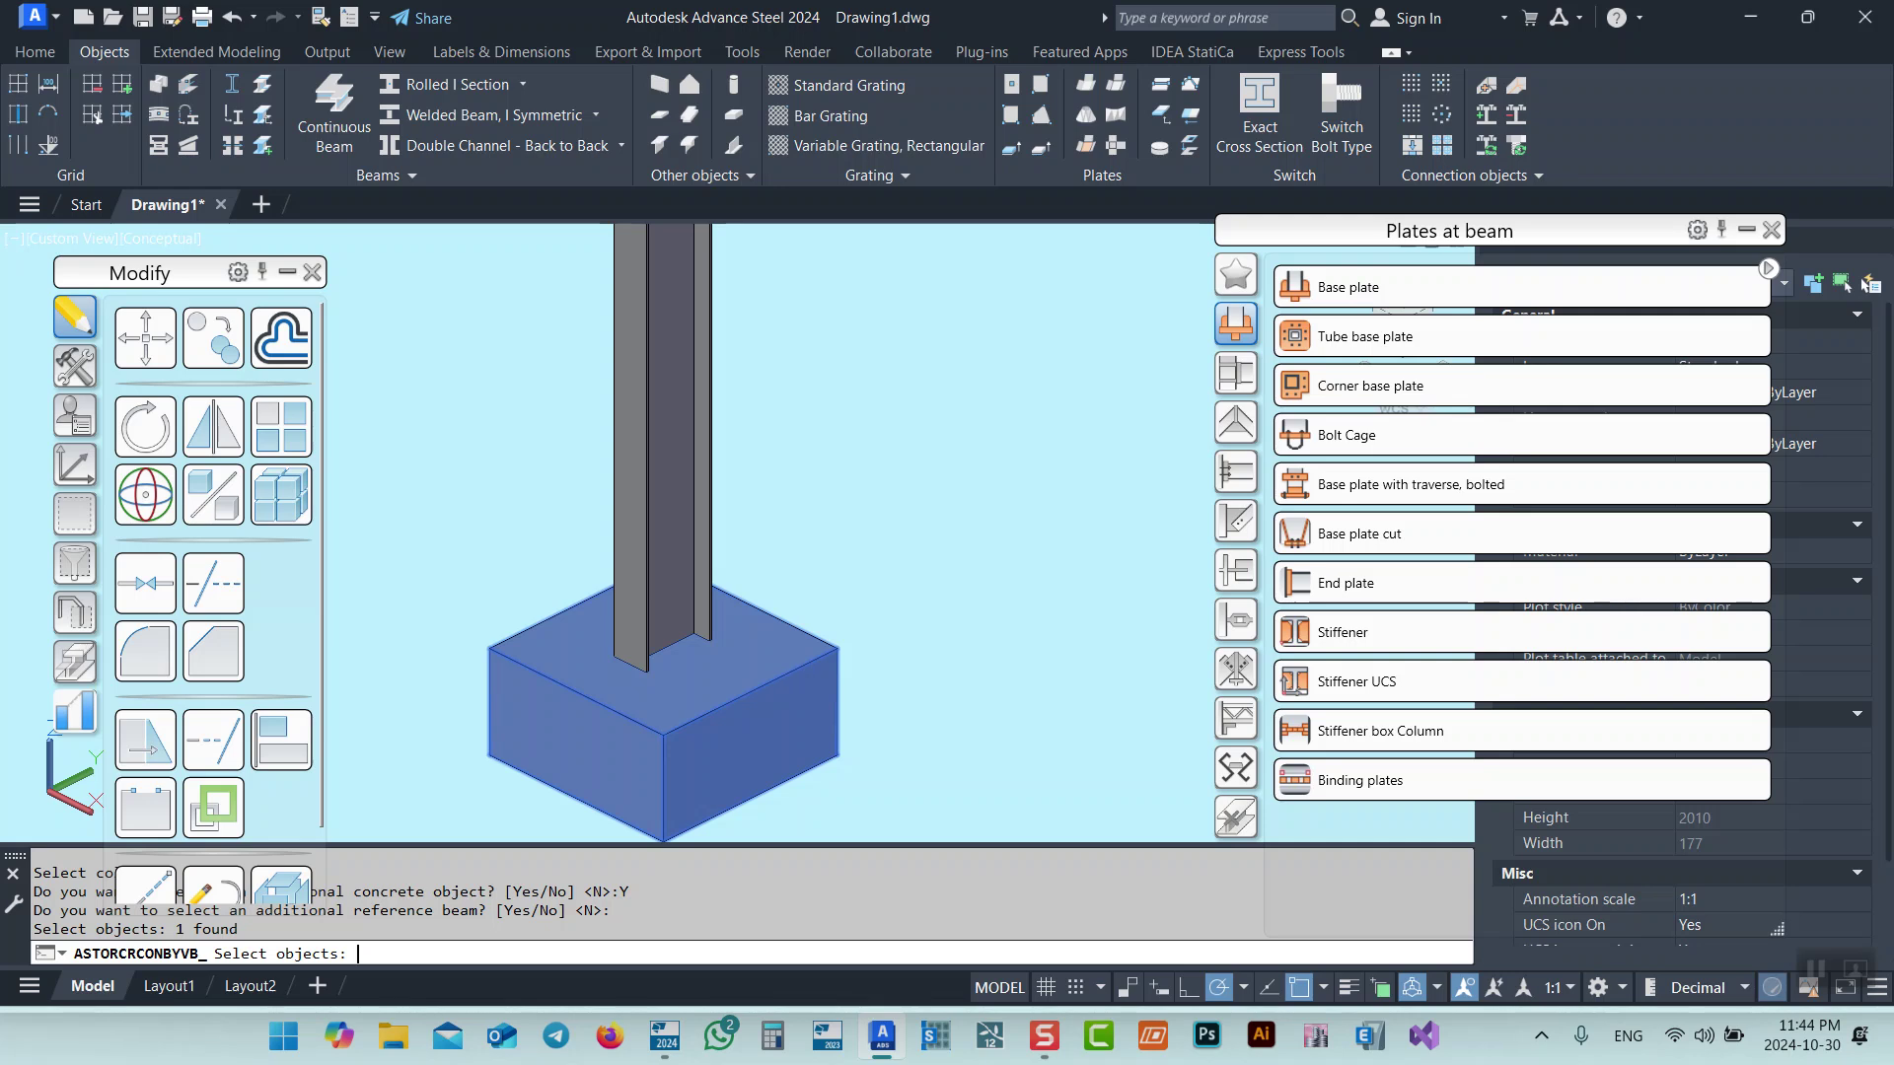
key(Return)
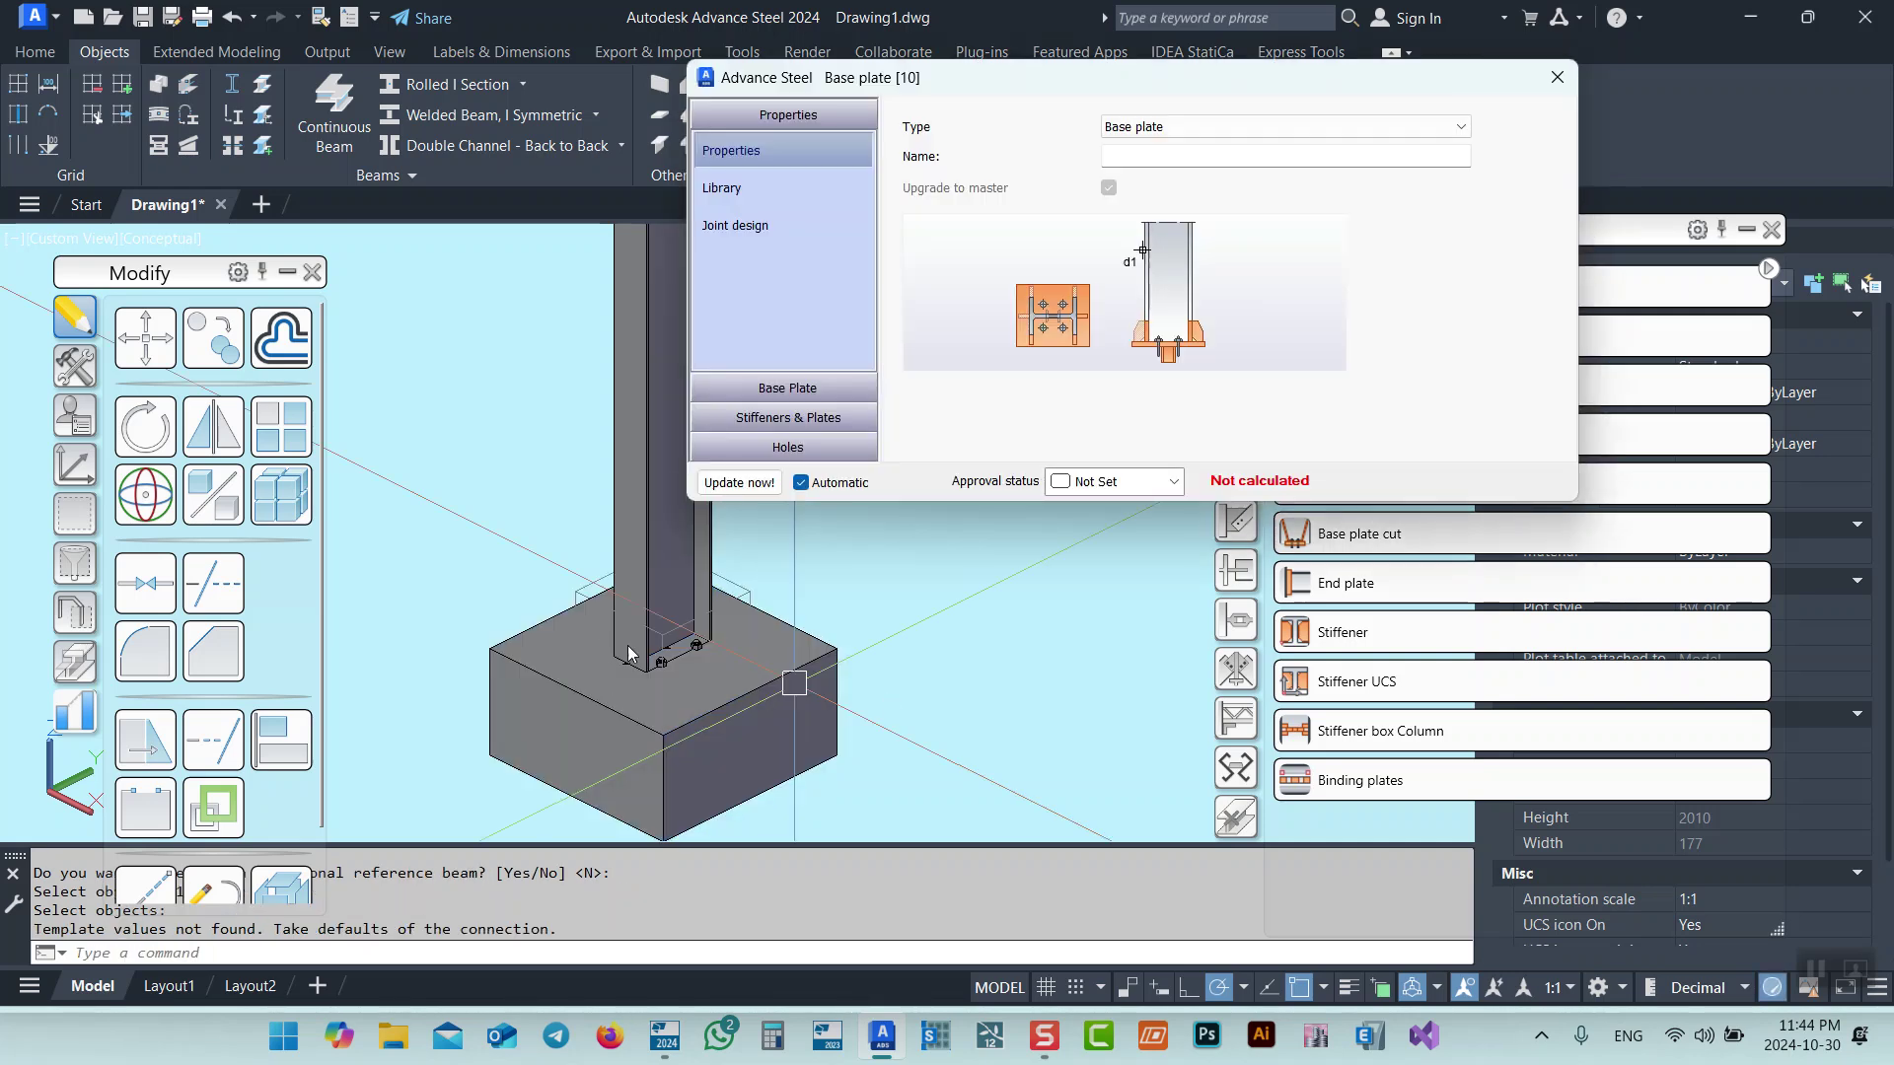
Set the base plate thickness to 15 and the column shortening to plate thickness.
scroll(600, 641, up, 5)
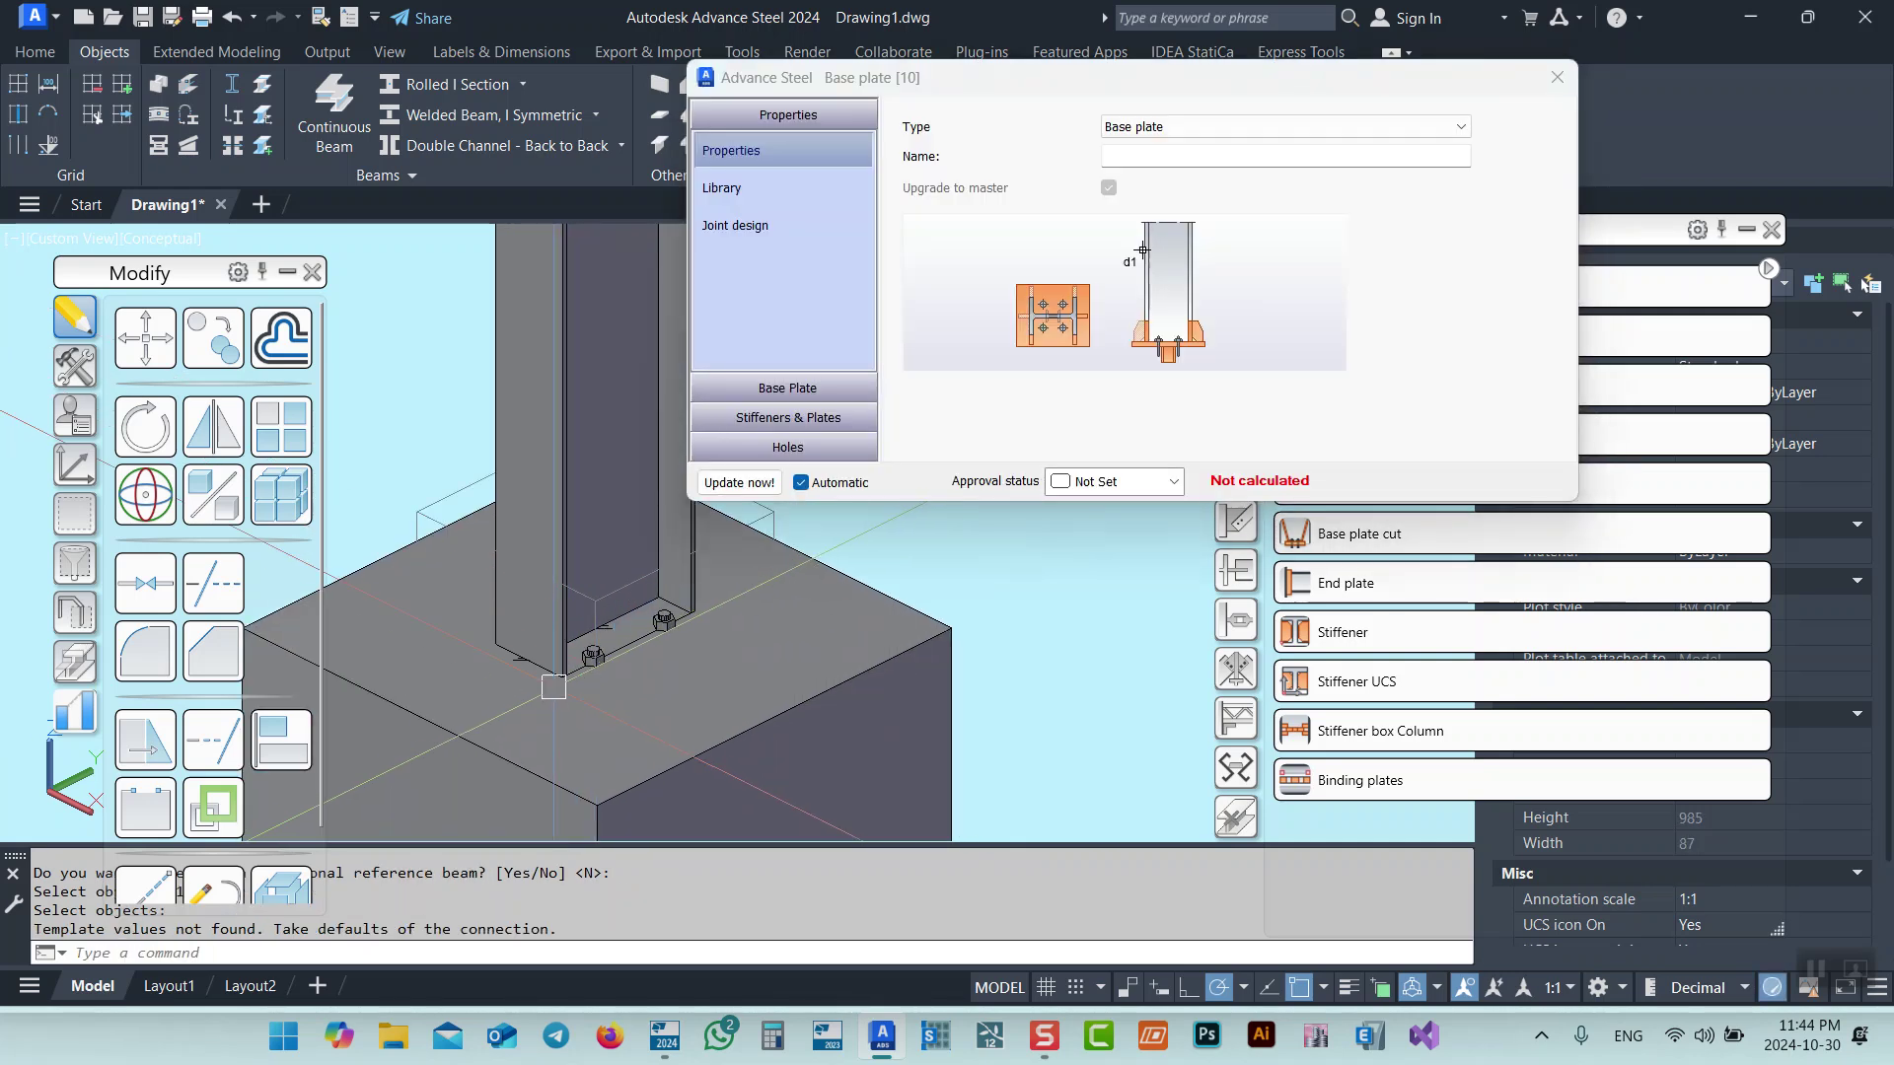
drag(819, 77, 1086, 132)
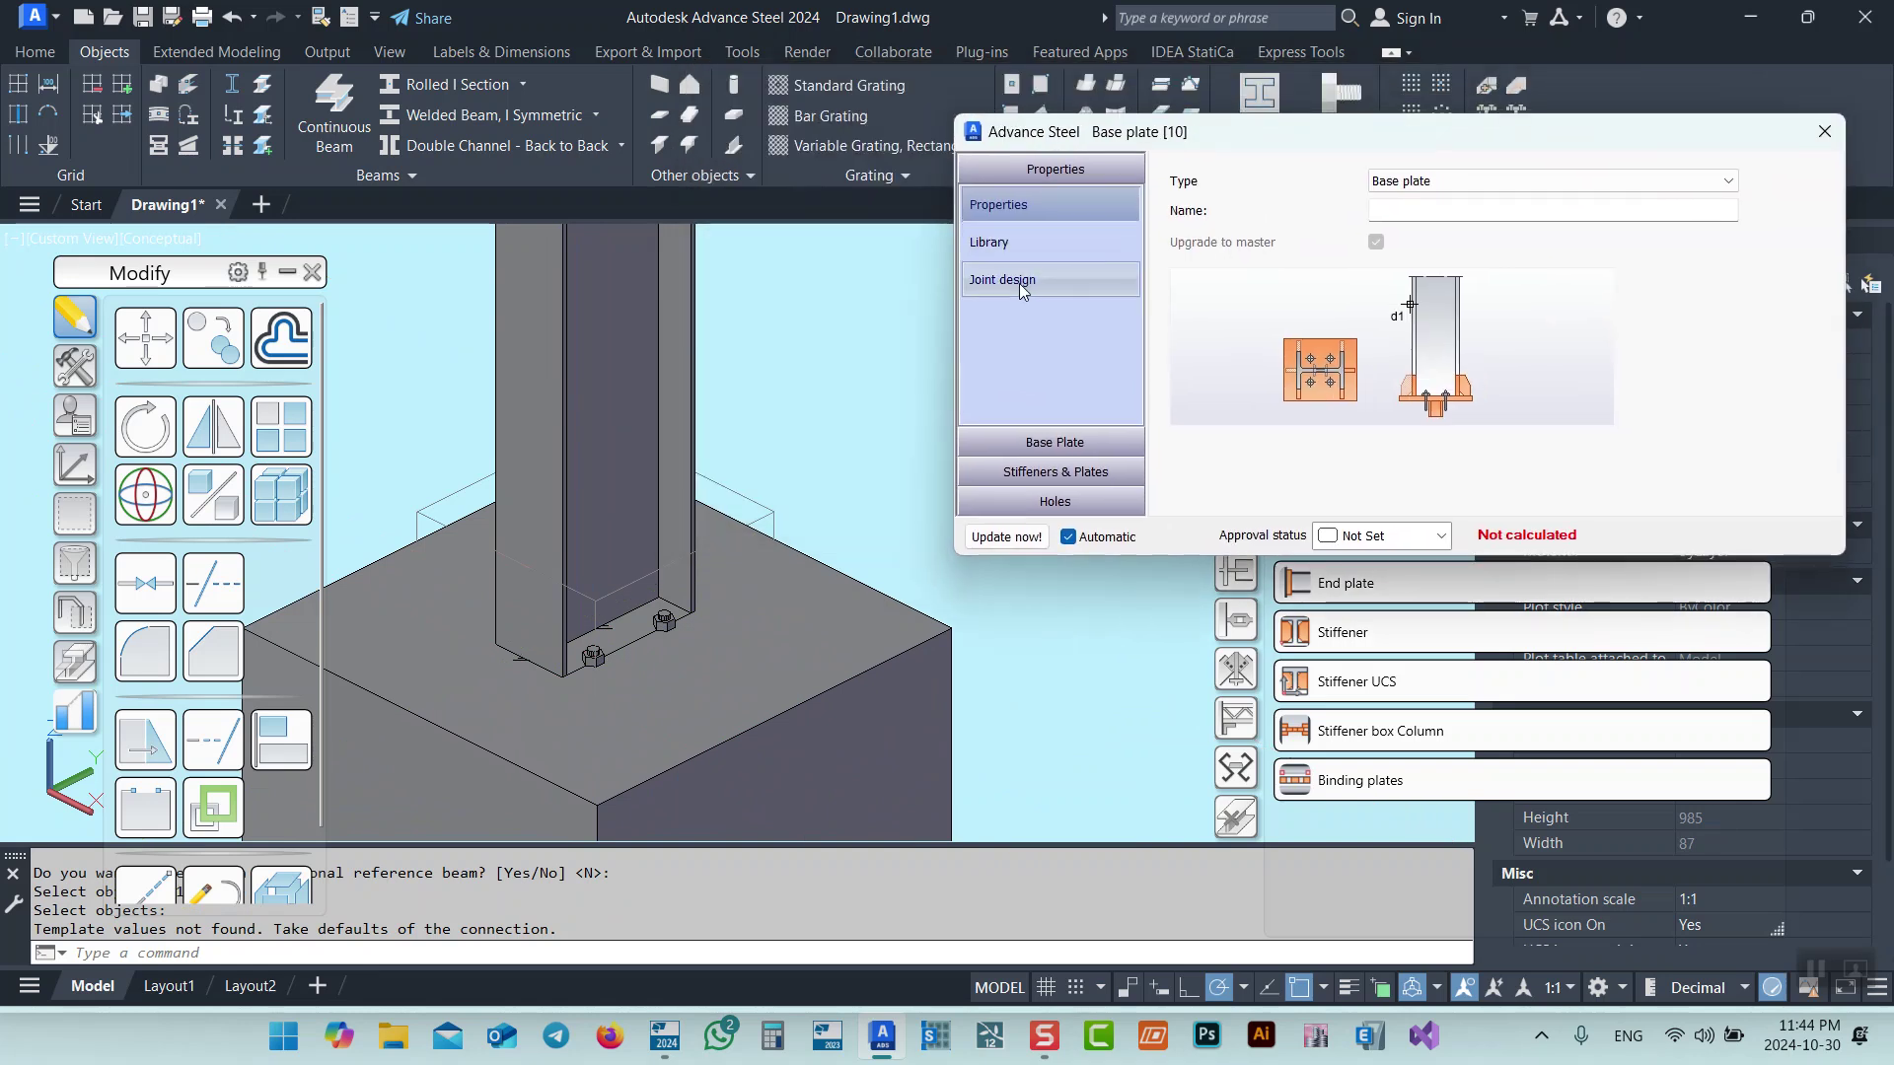
click(1003, 444)
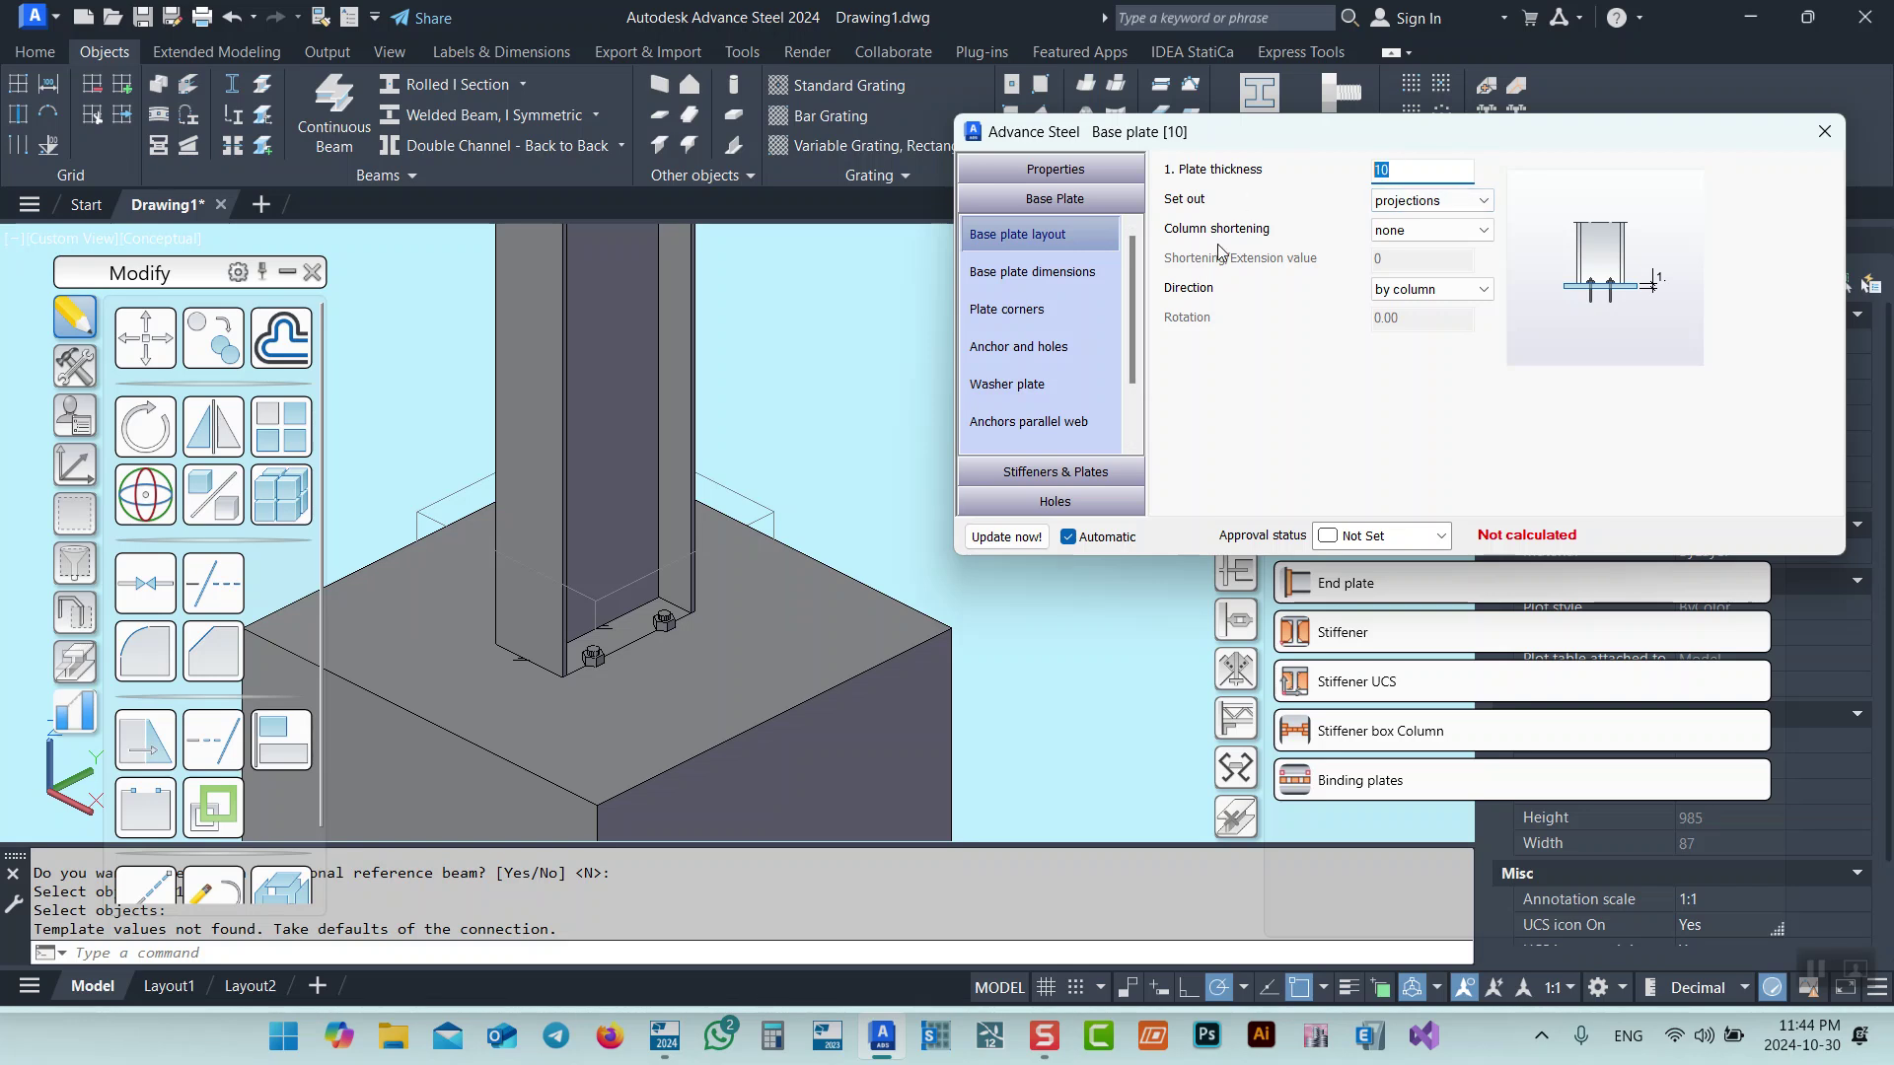
text(1)
key(Return)
click(1456, 233)
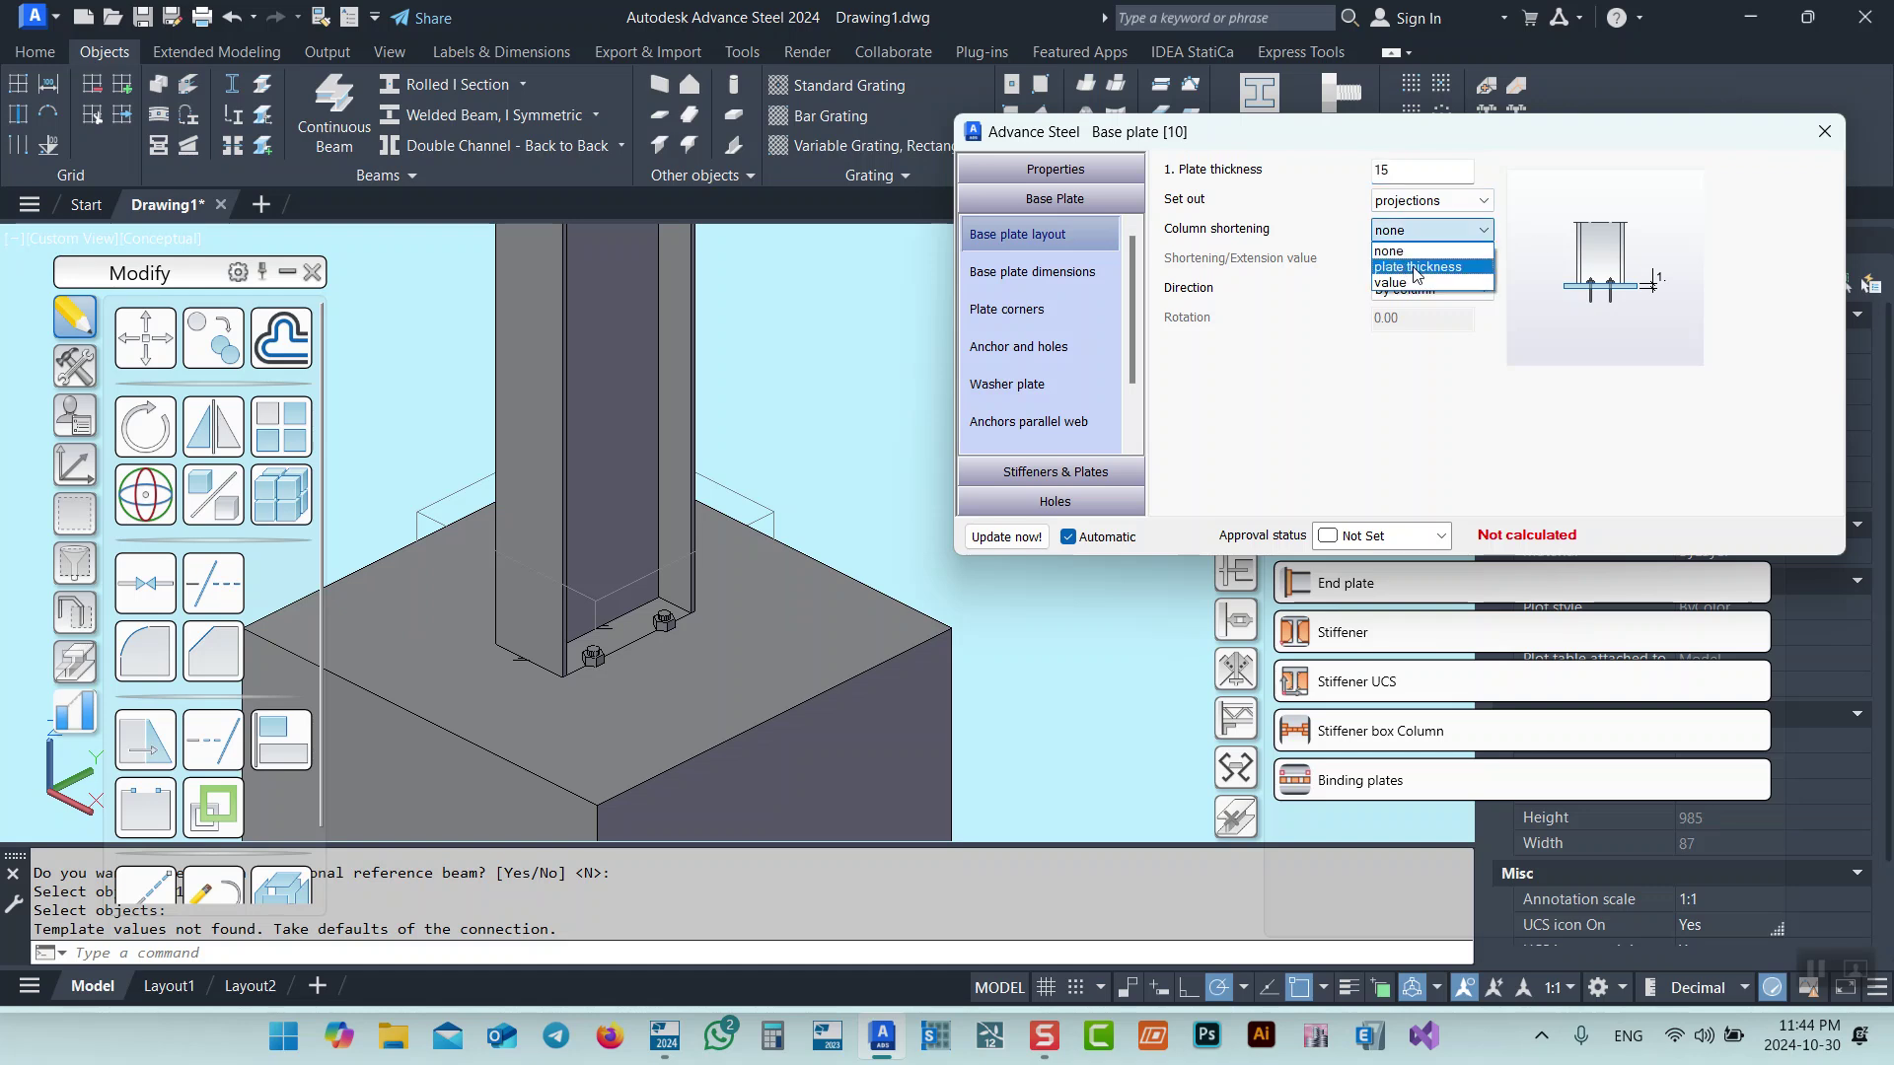
click(1417, 268)
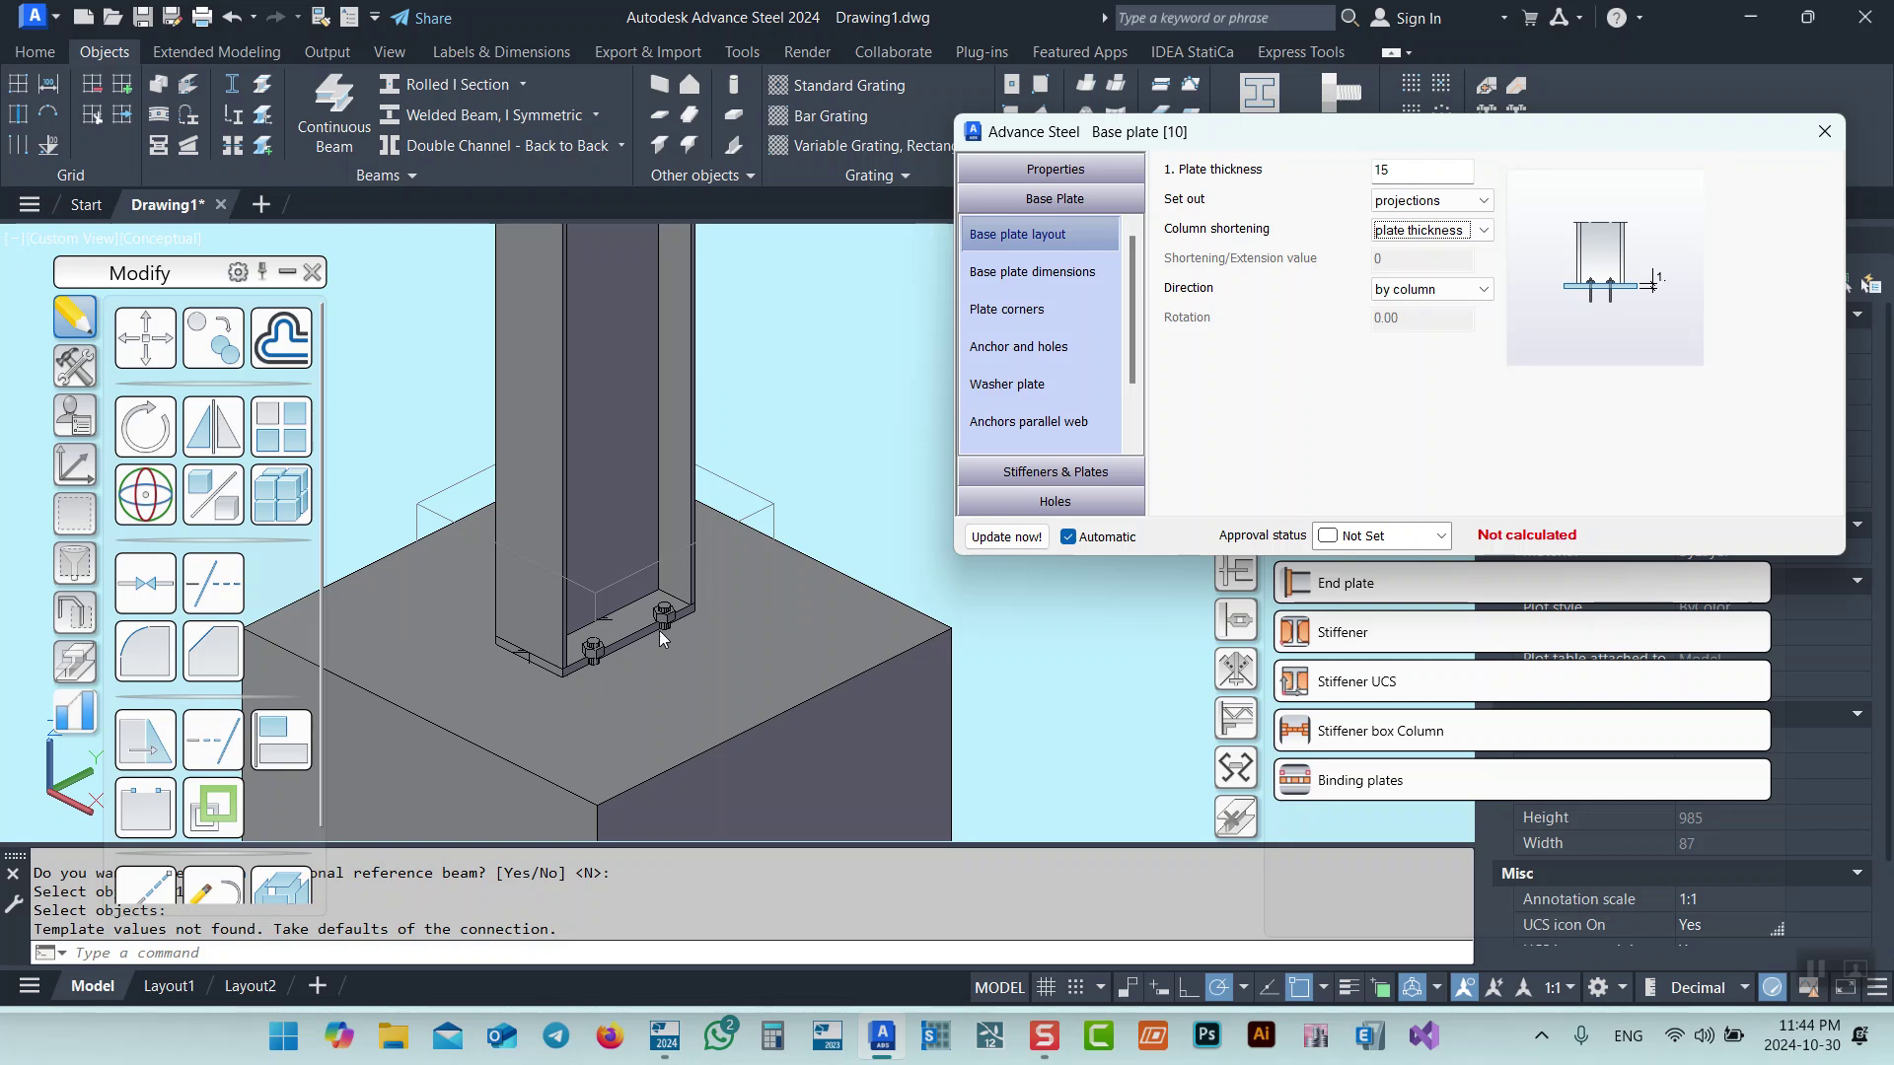
Change the column shortening to a fixed value and set the shortening value to 55.
click(1422, 231)
click(1421, 282)
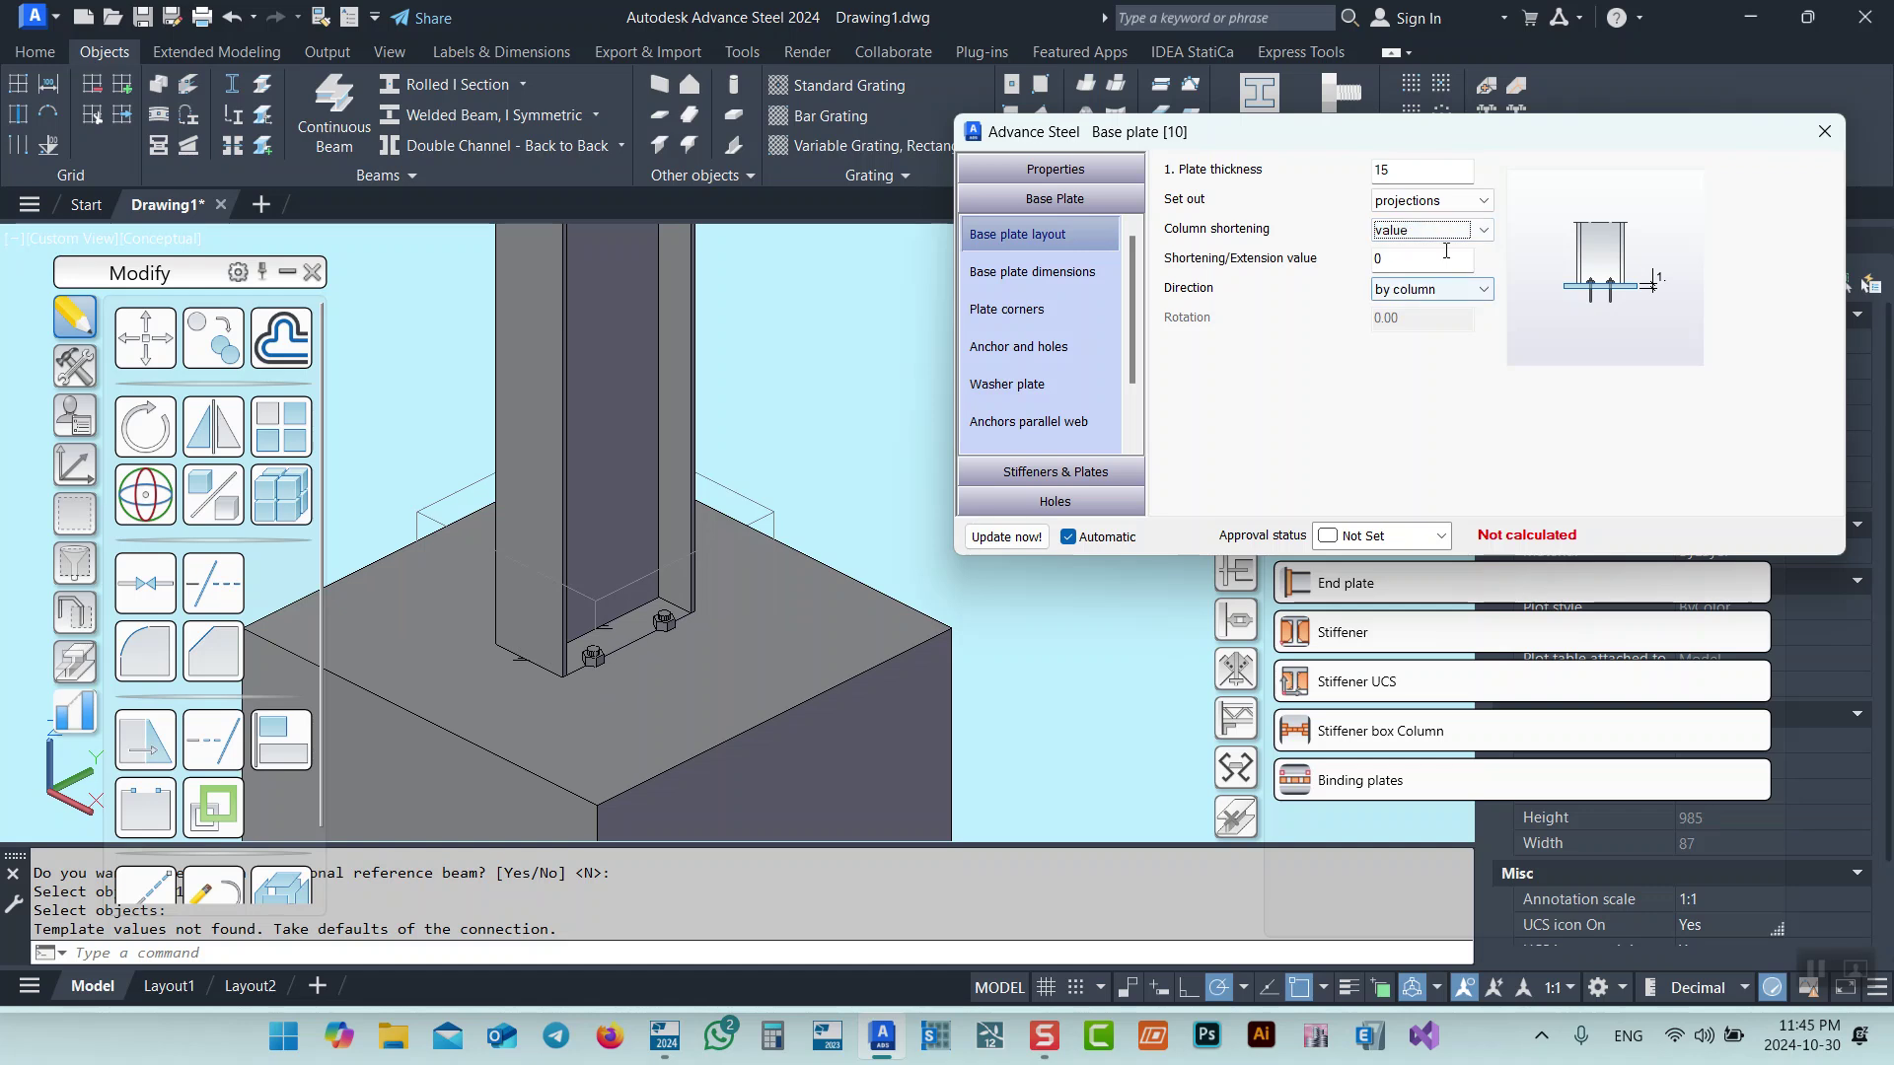
key(Tab)
key(Return)
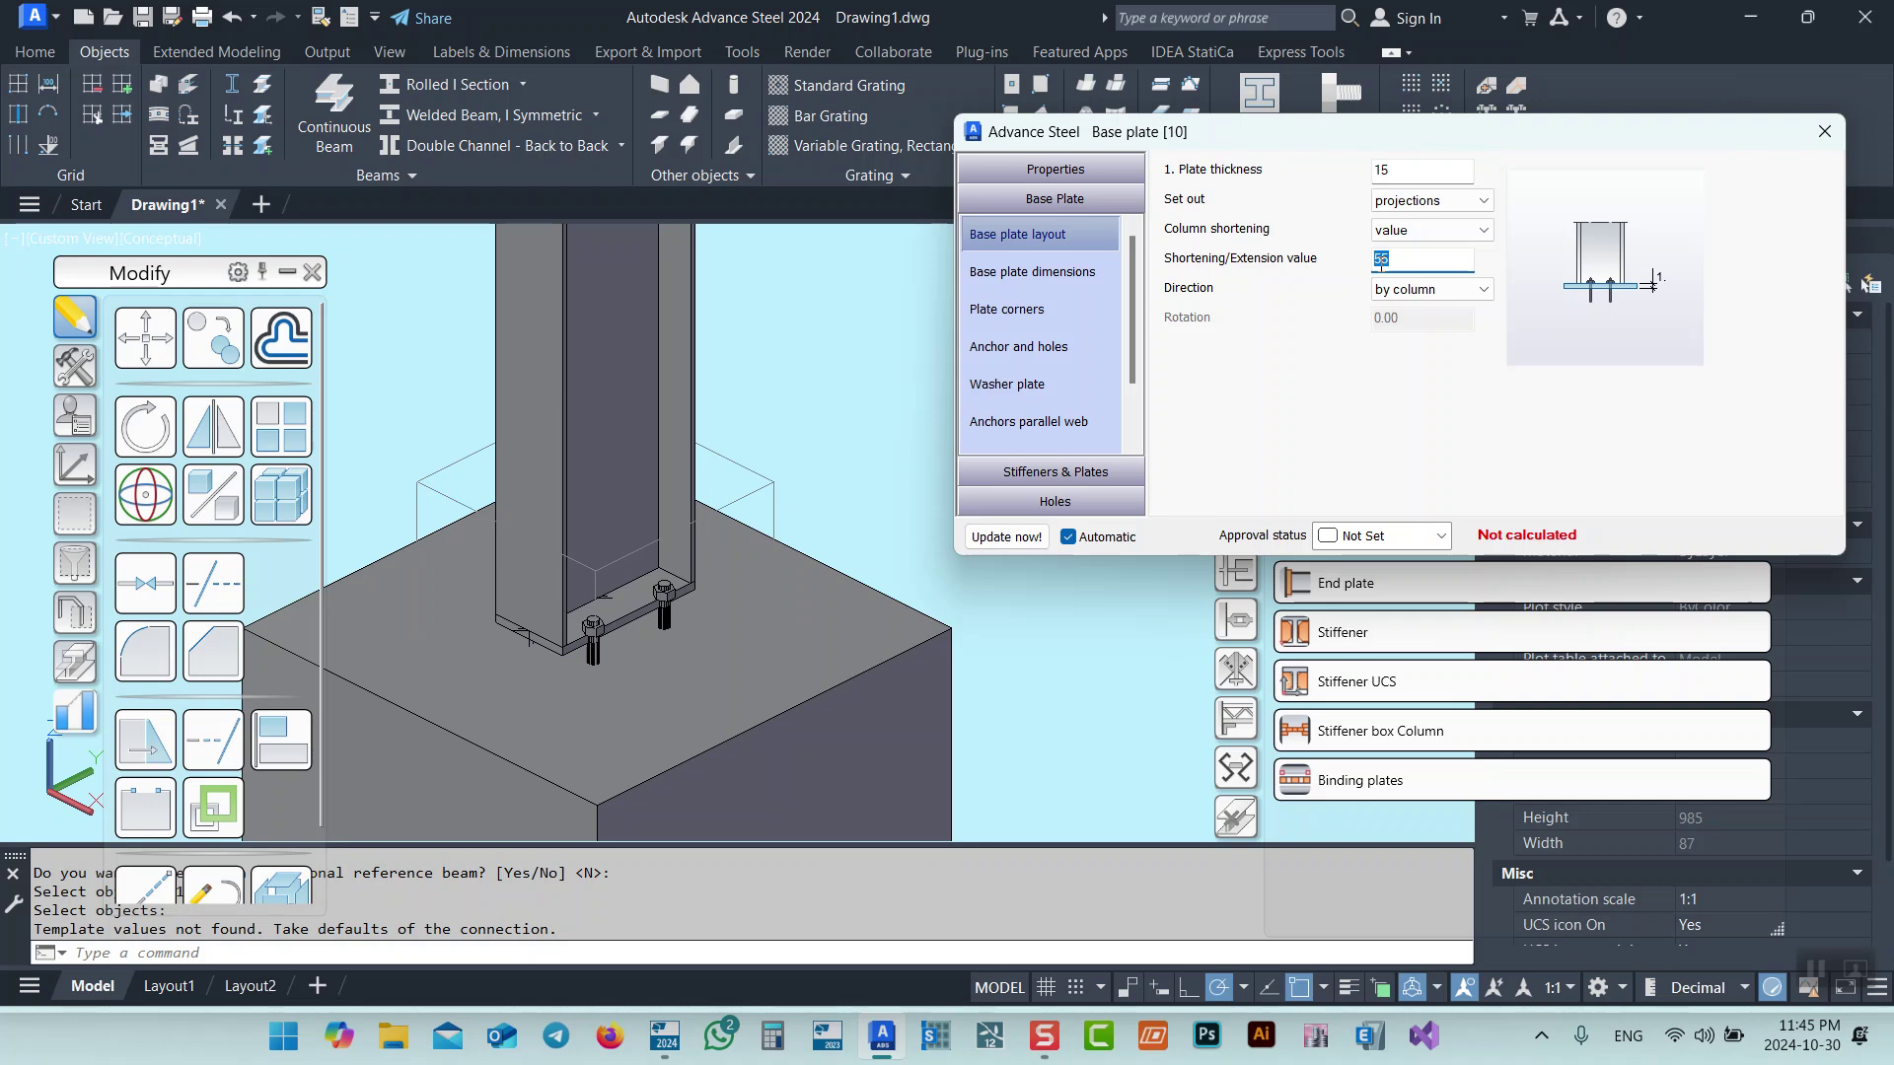
Change the base plate's set out method to total and dismiss the desktop notification.
click(1032, 271)
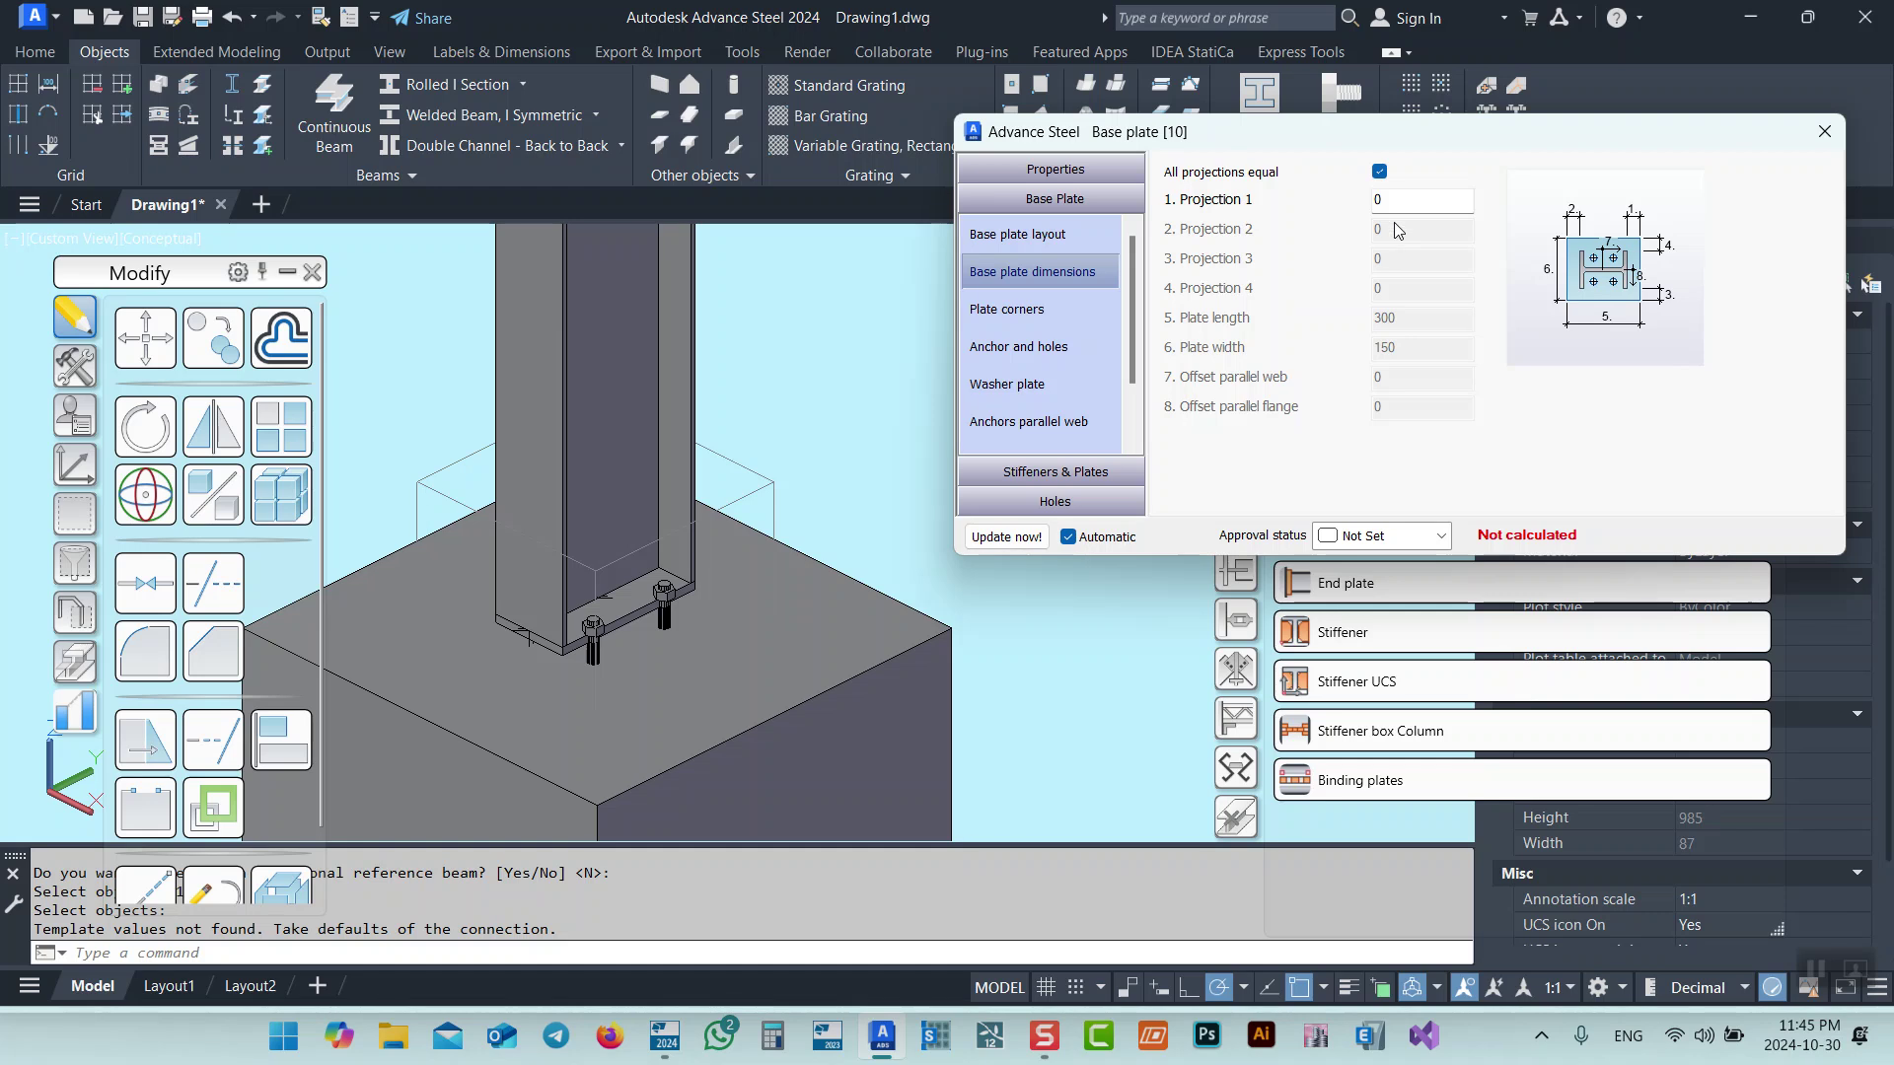
click(1026, 234)
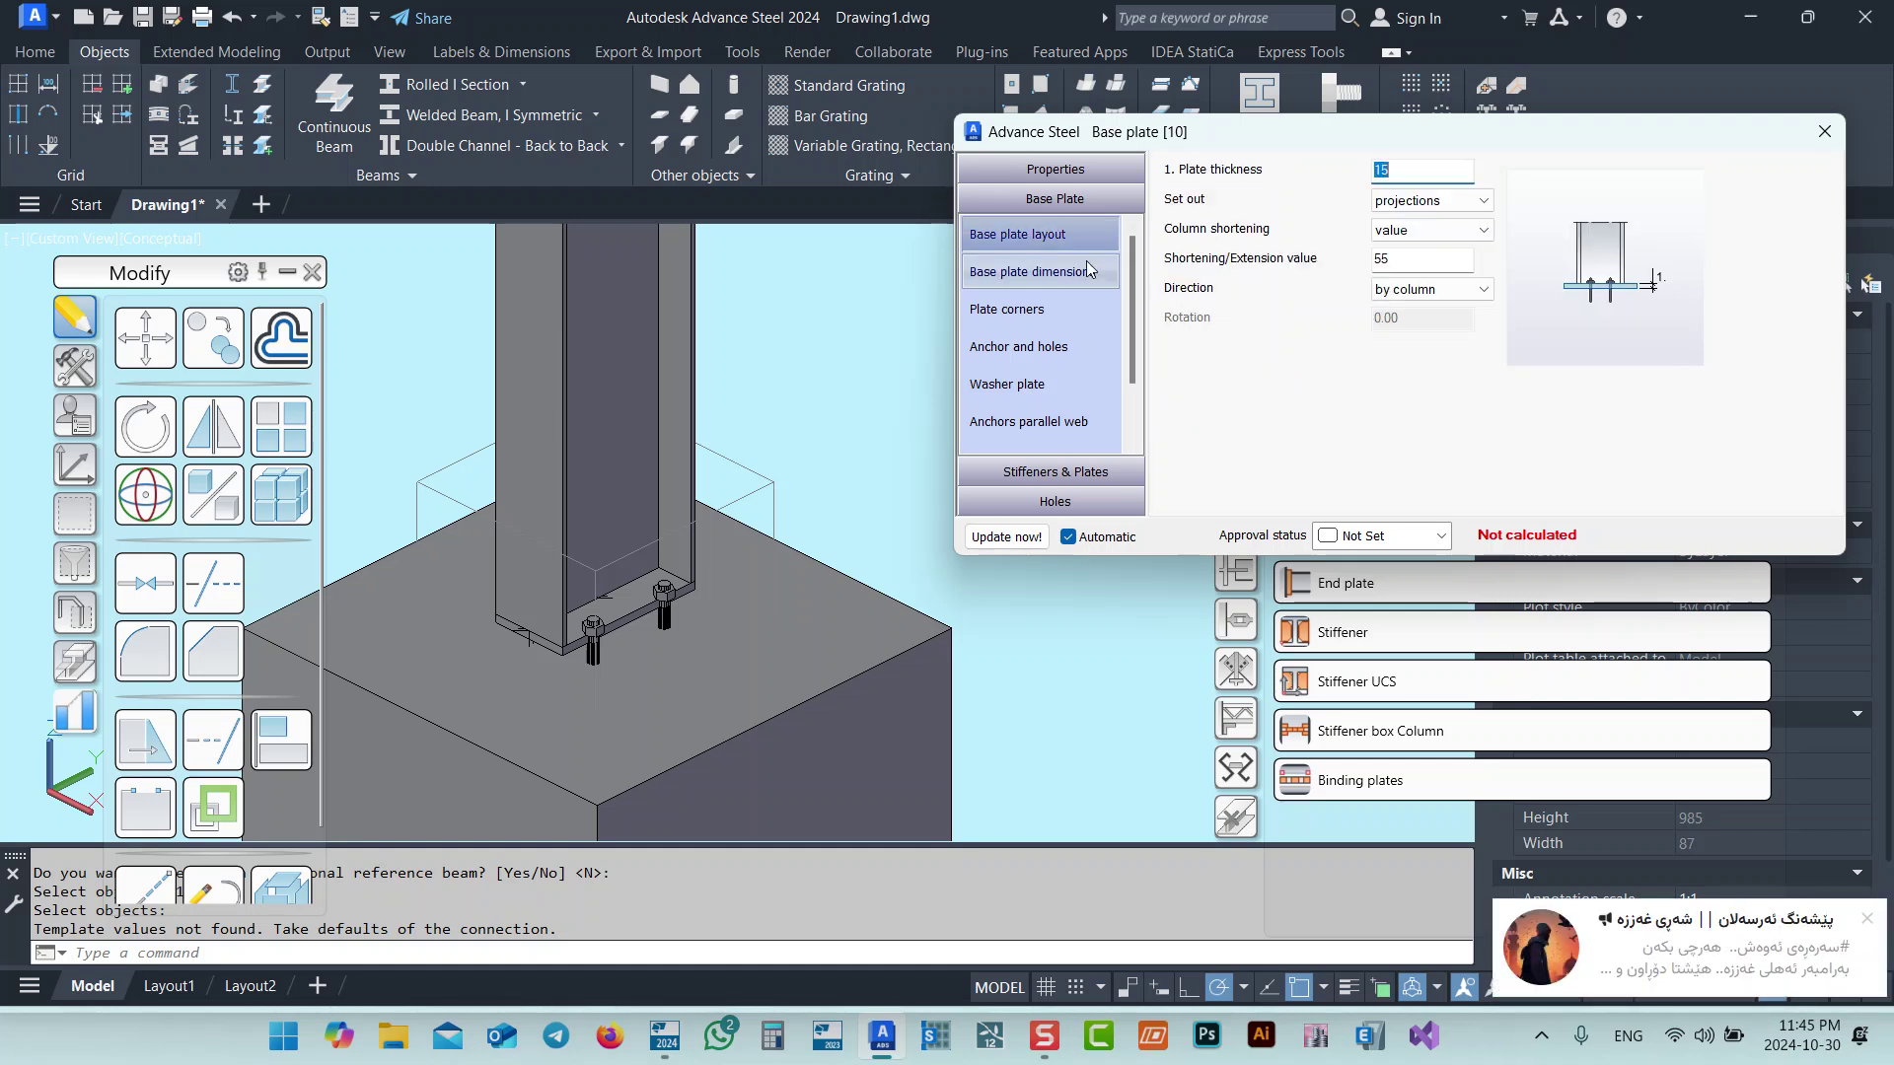
click(1868, 919)
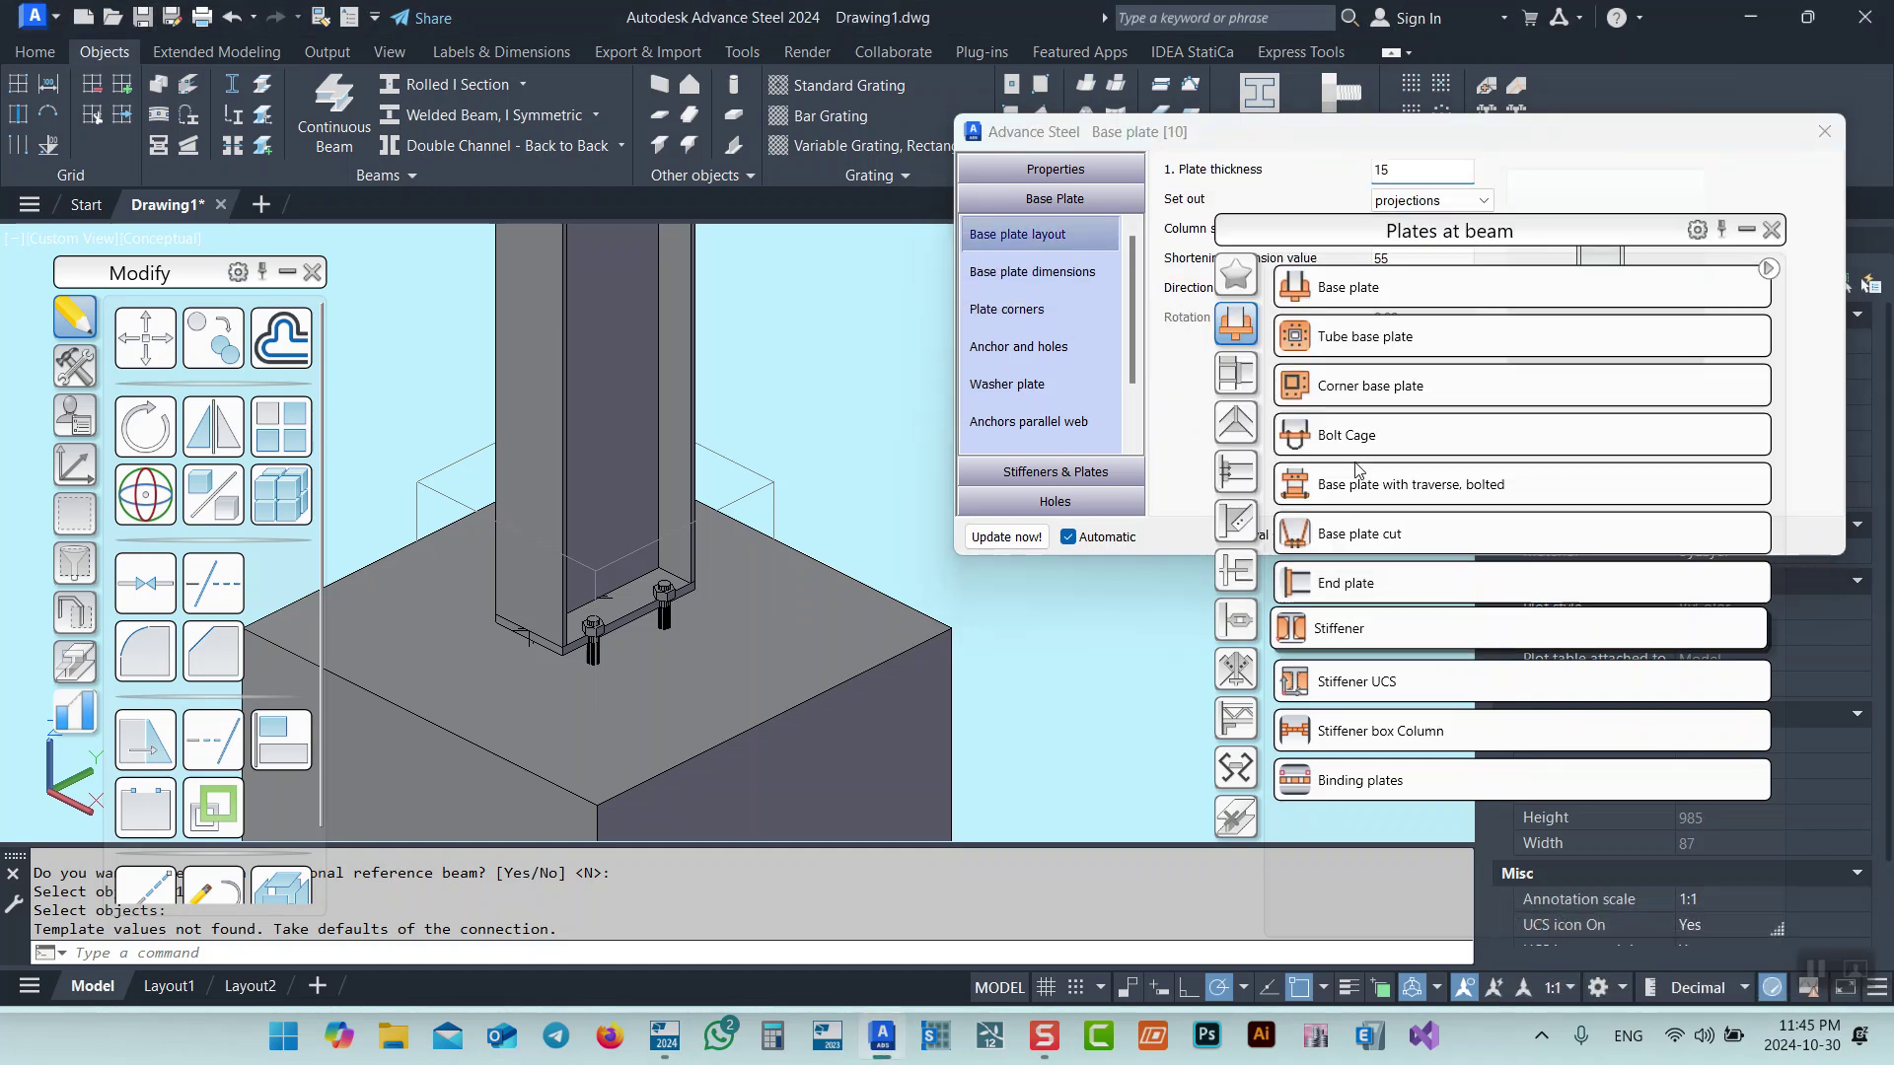
click(1399, 202)
click(1409, 238)
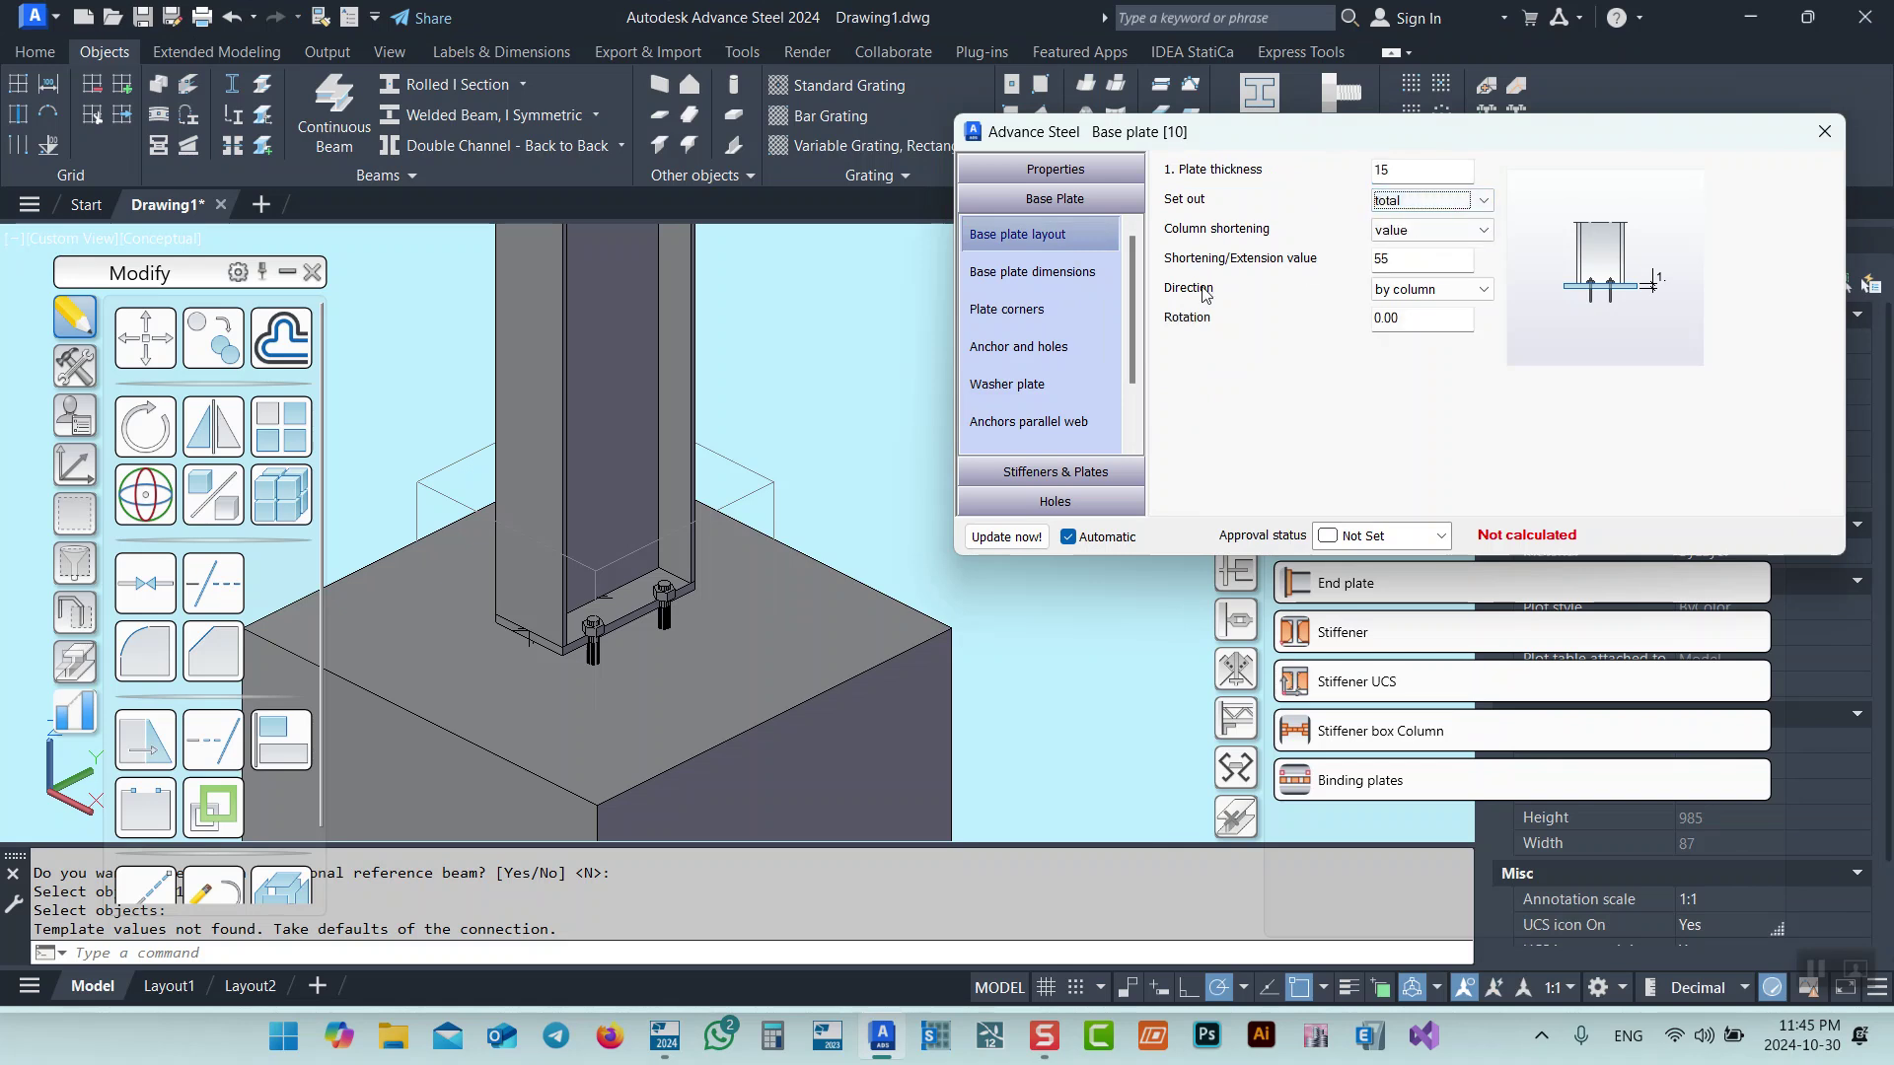
Set the base plate width to 200 and its length to 400.
click(1032, 273)
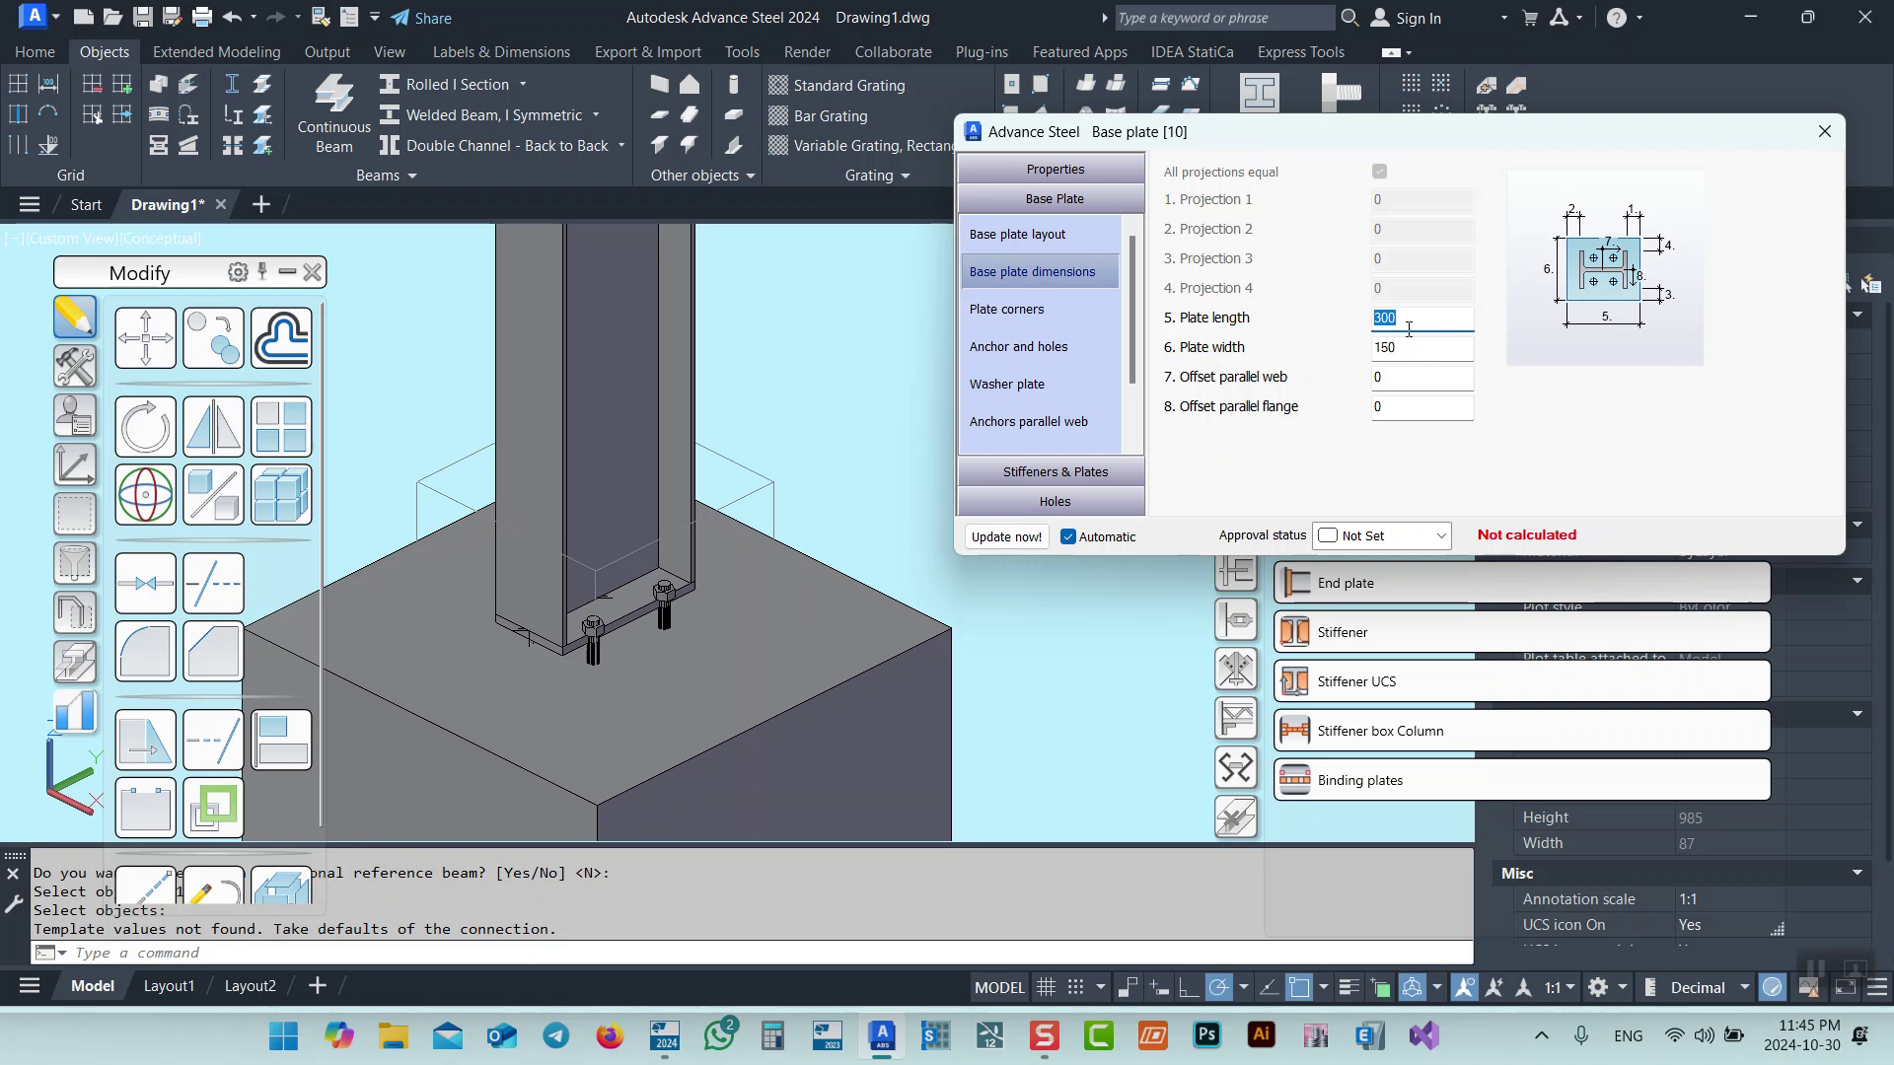
click(1411, 357)
text(200)
key(Return)
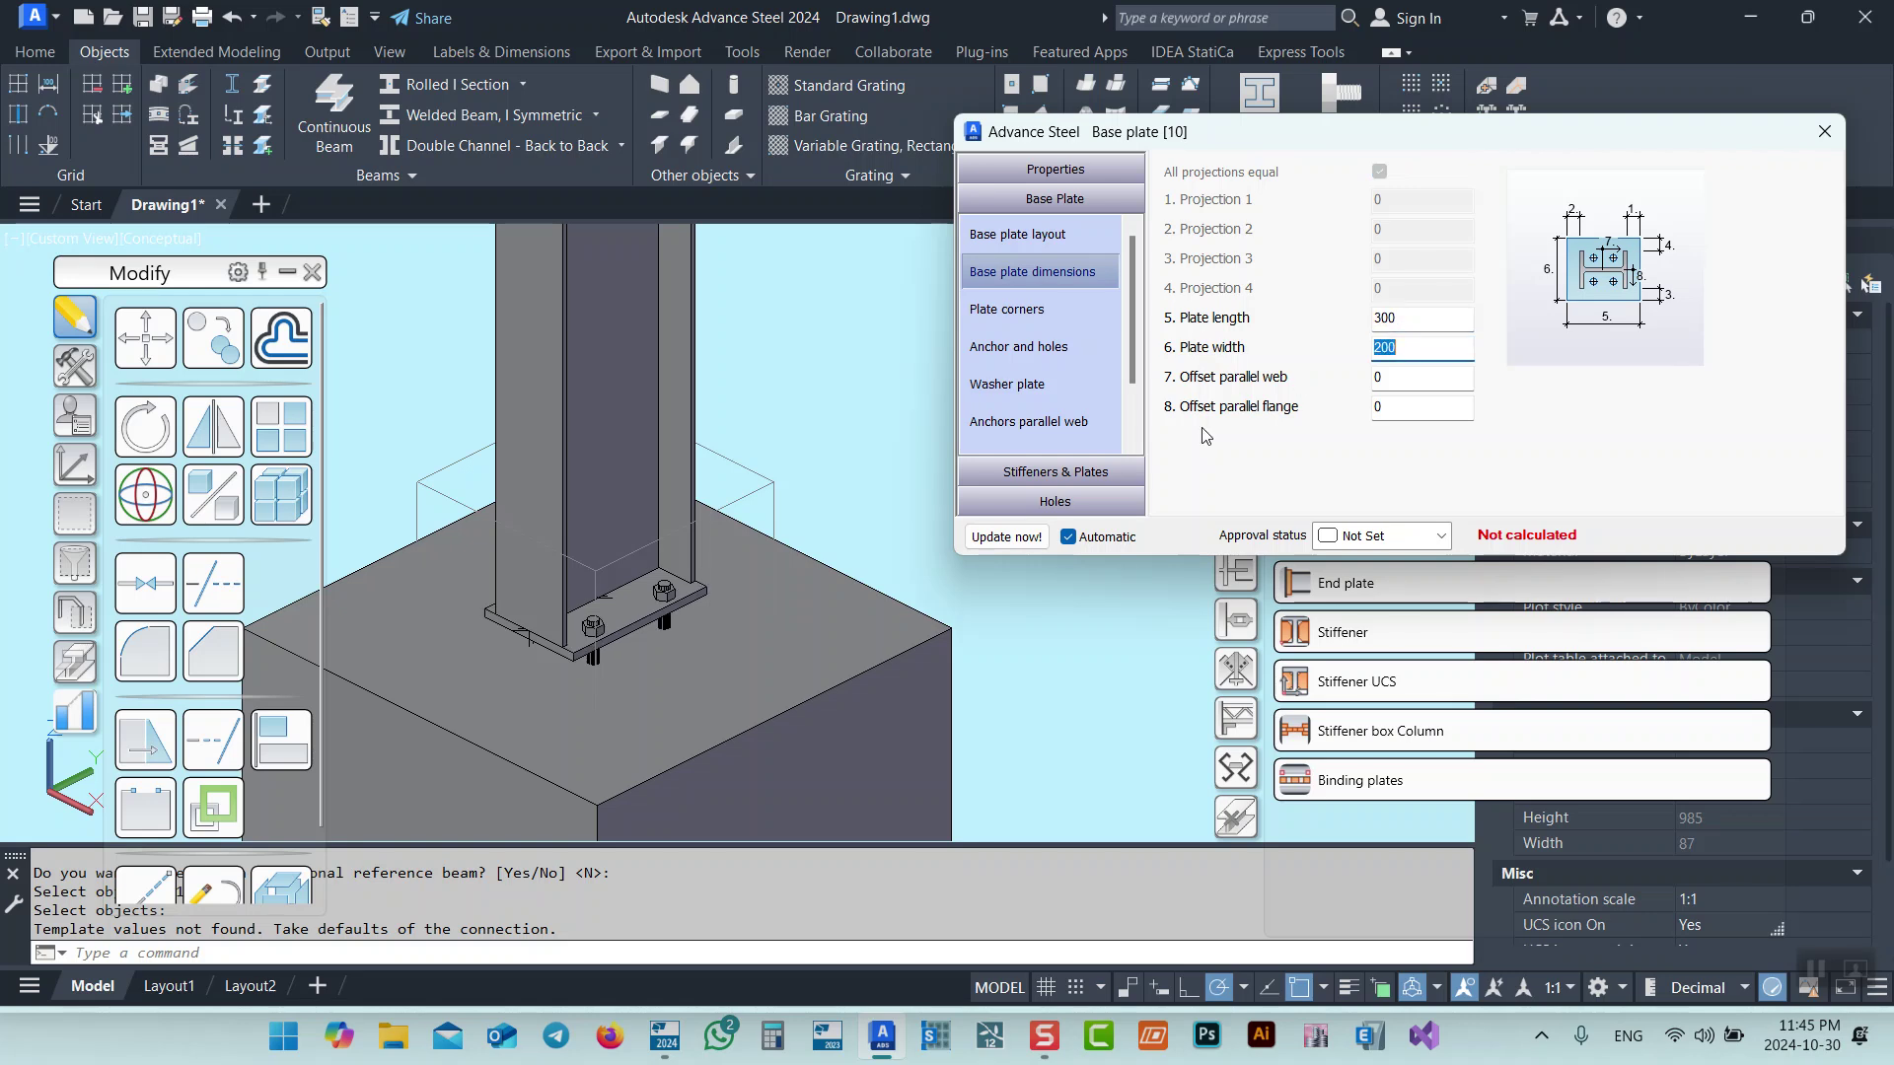
click(1456, 316)
text(4)
key(Return)
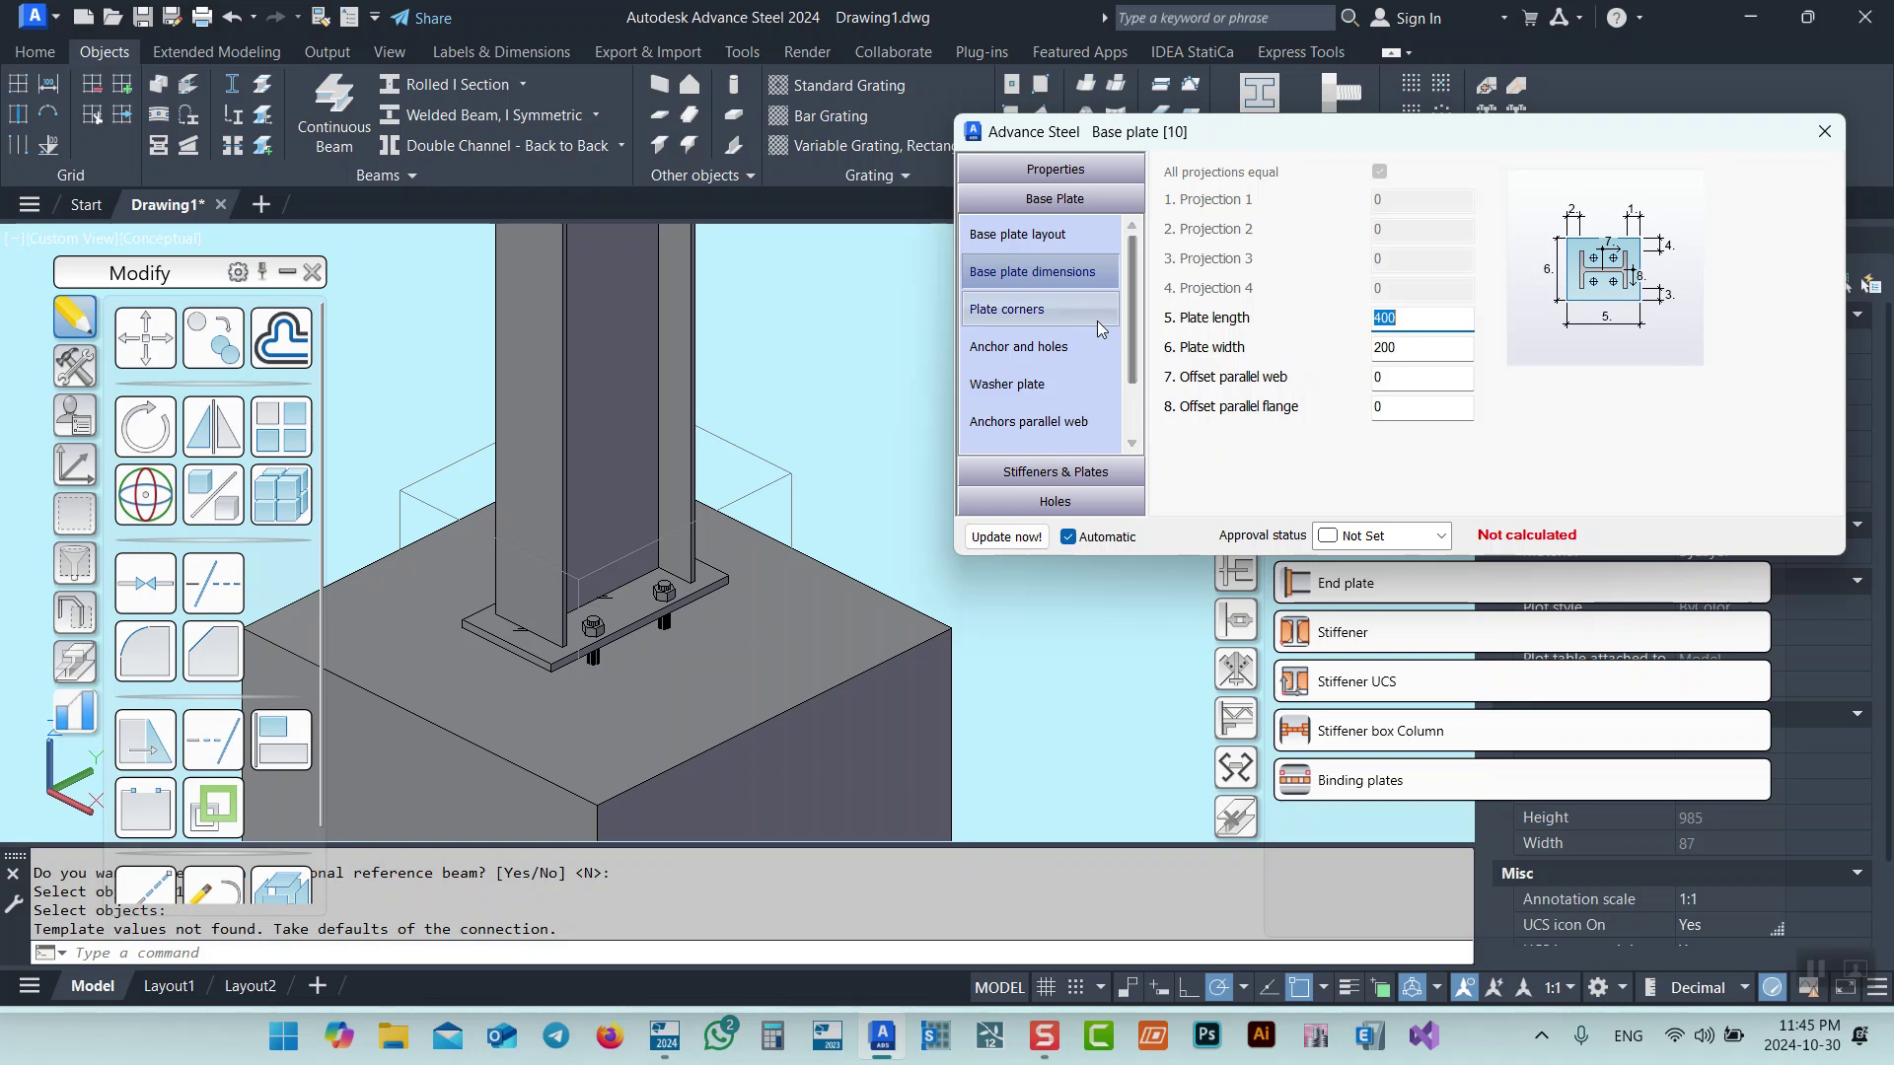
Examine the set out options, the plate and anchor bolts at the column foot, and the plate dimension and corner settings.
click(1054, 243)
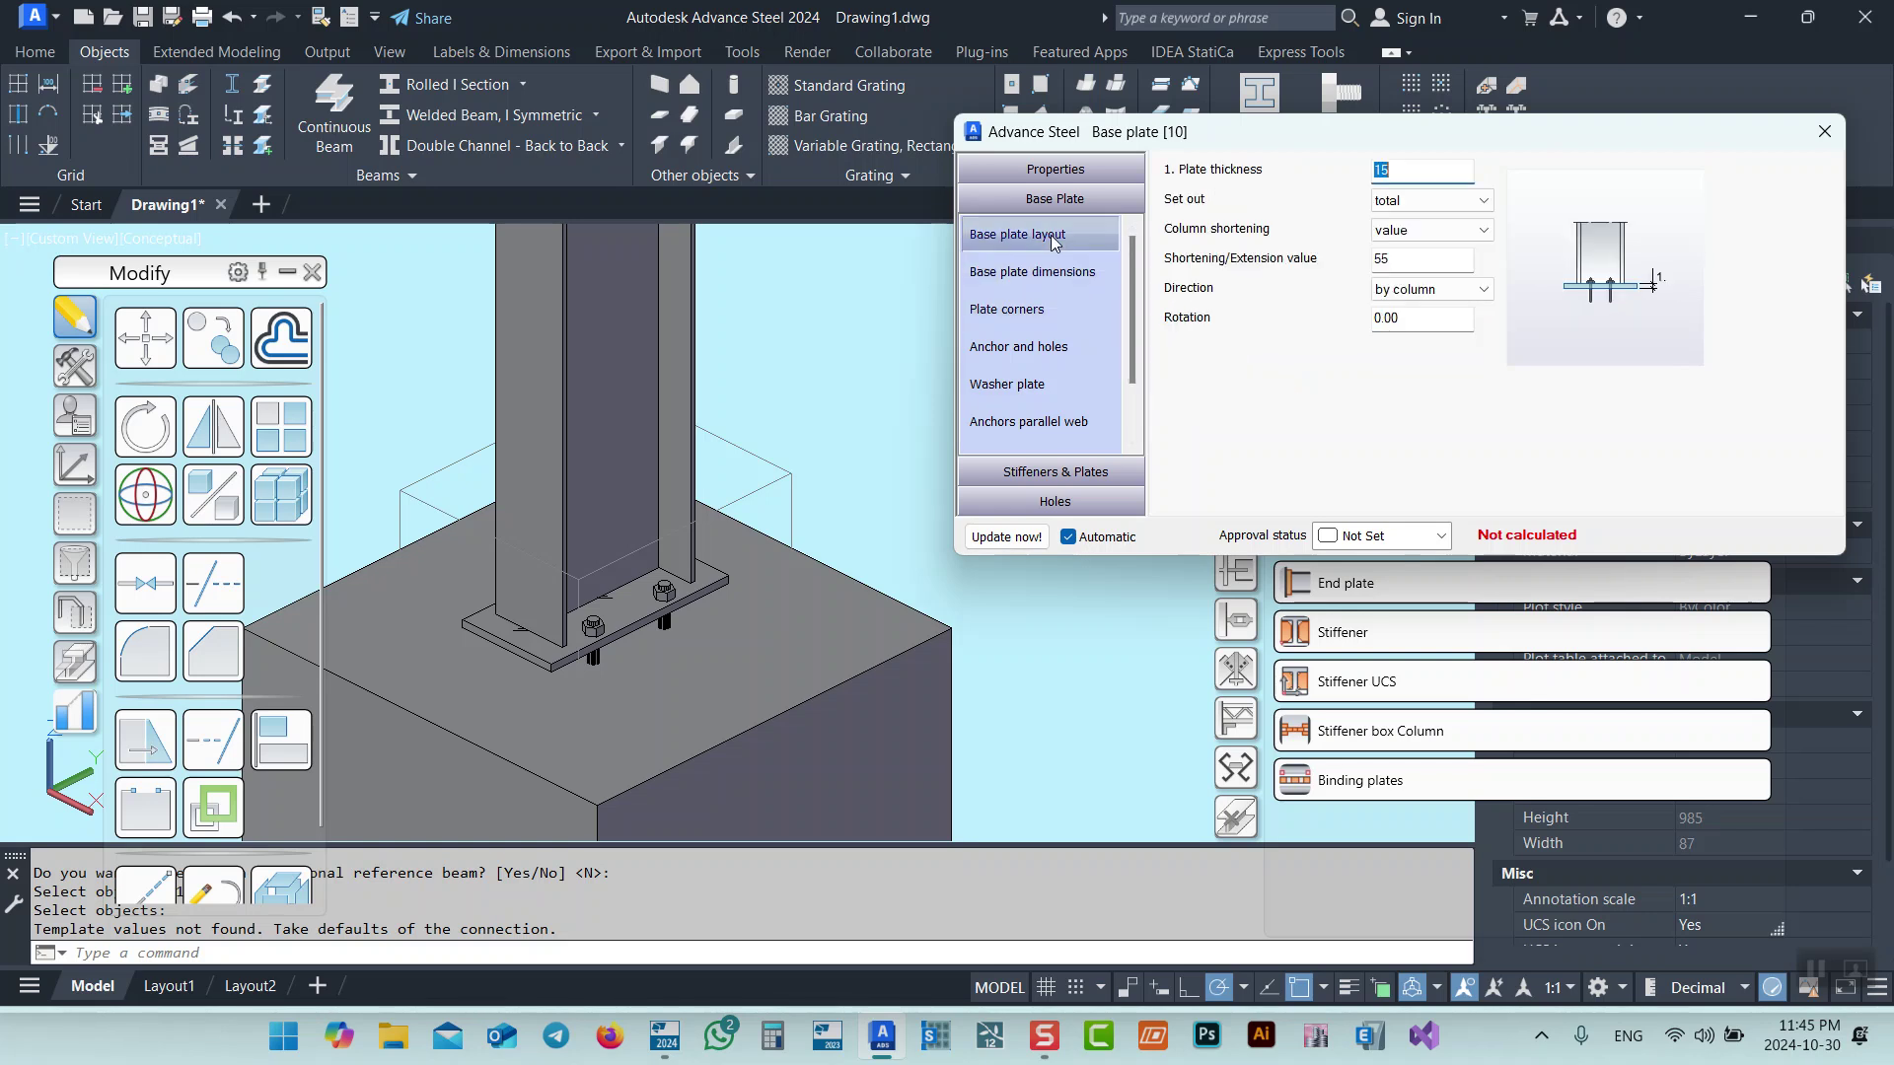
click(1413, 202)
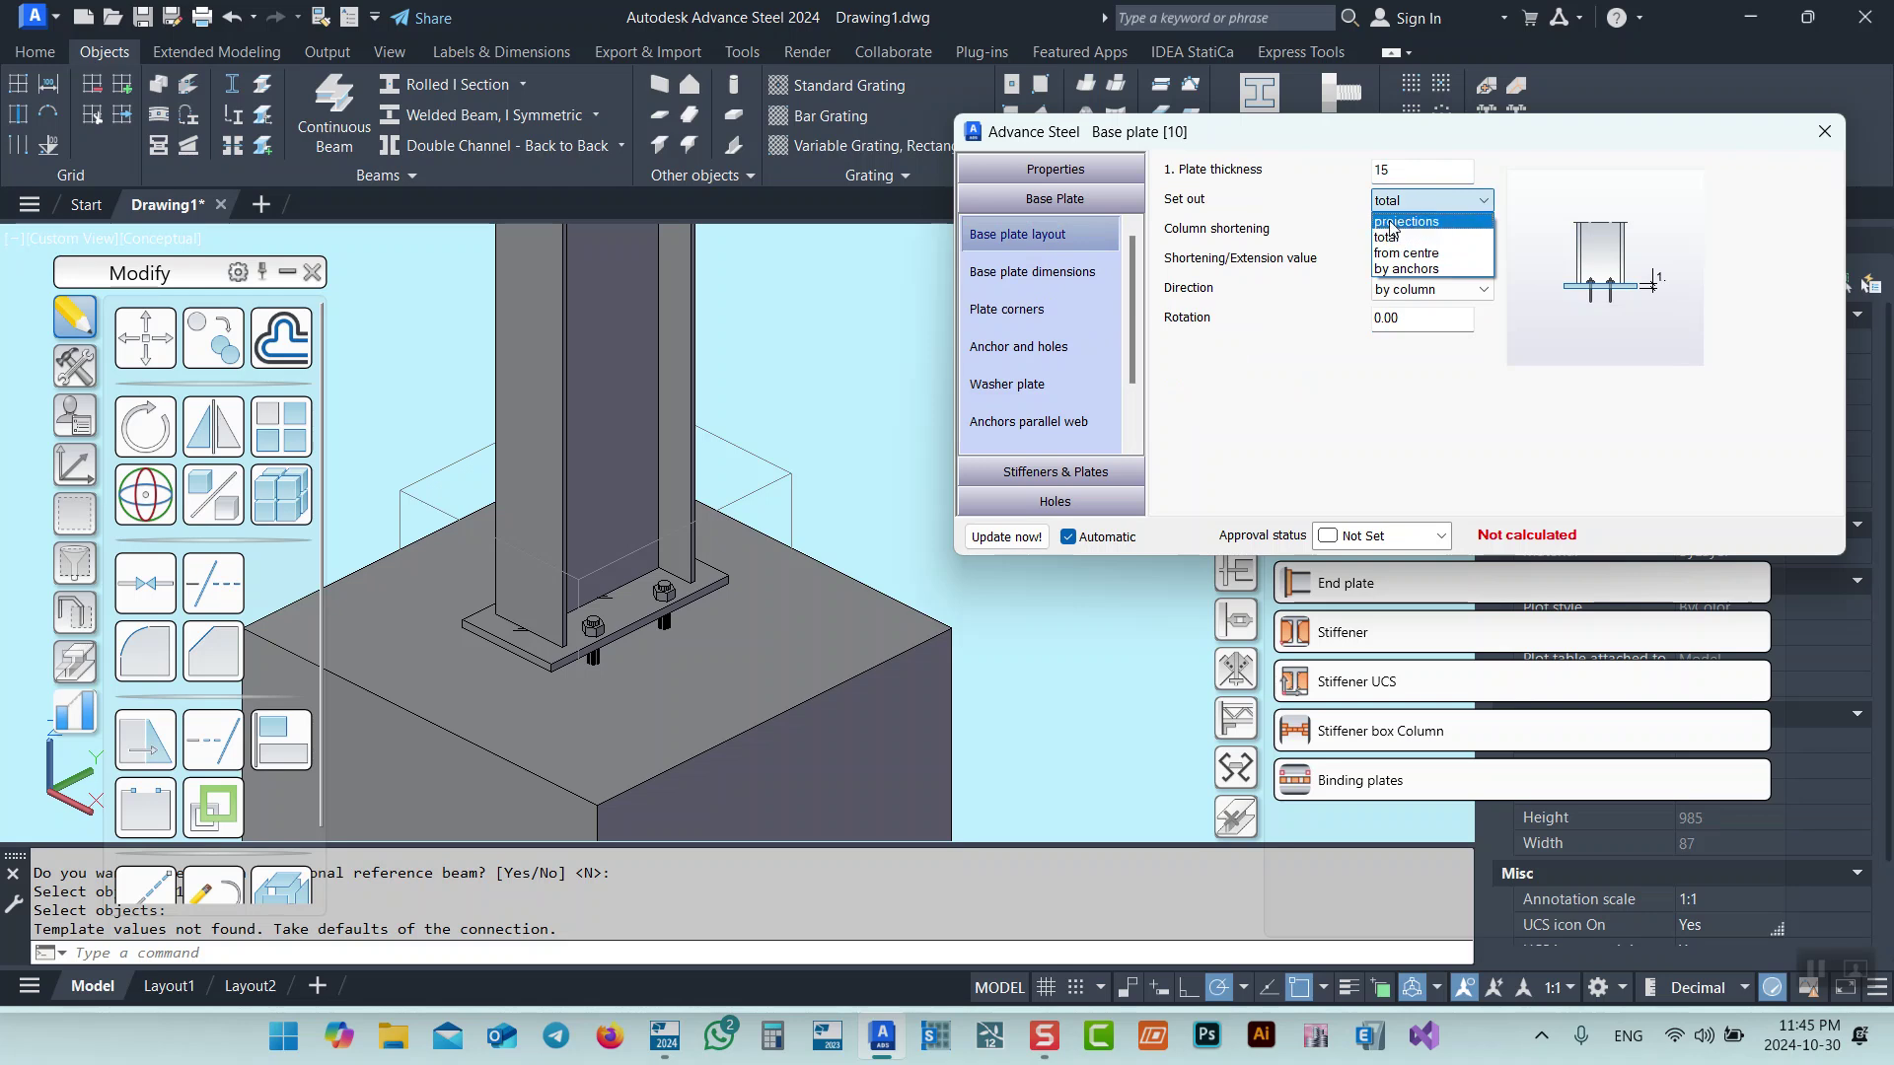
click(1353, 248)
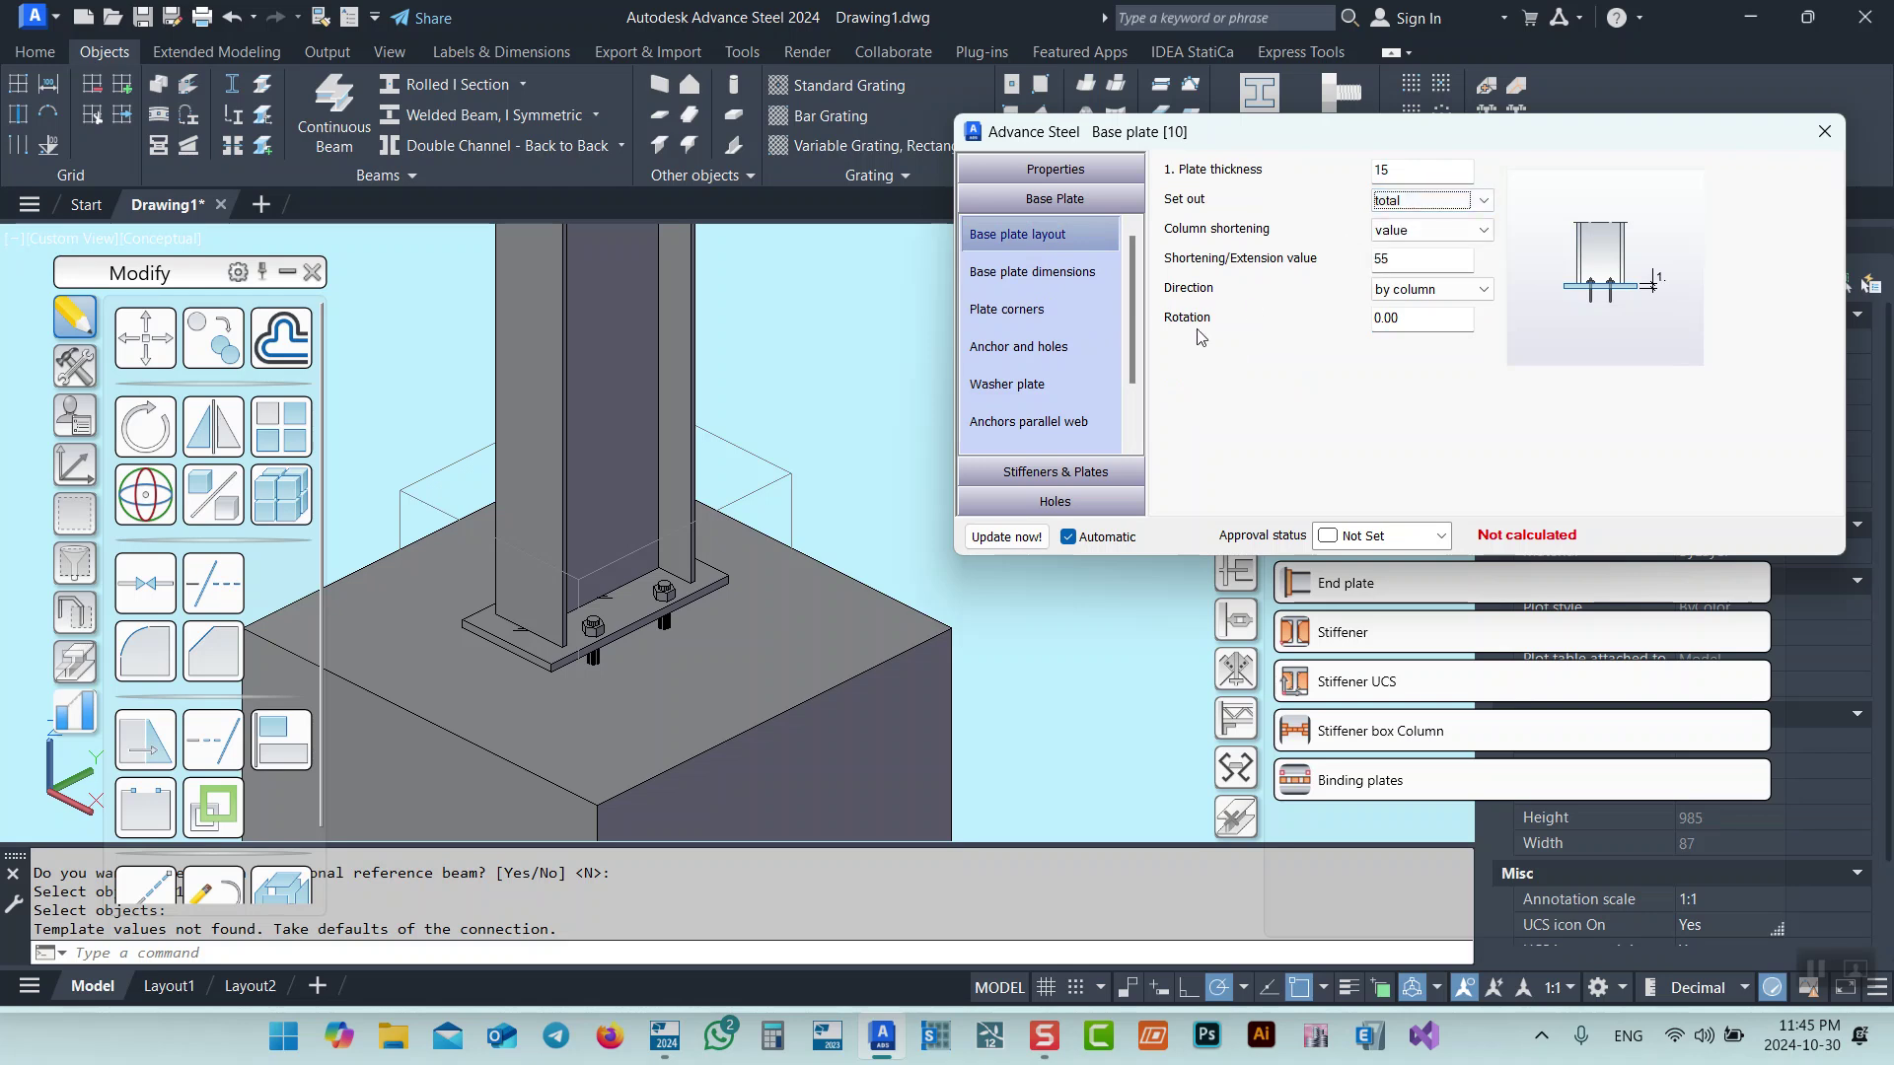
scroll(574, 656, up, 3)
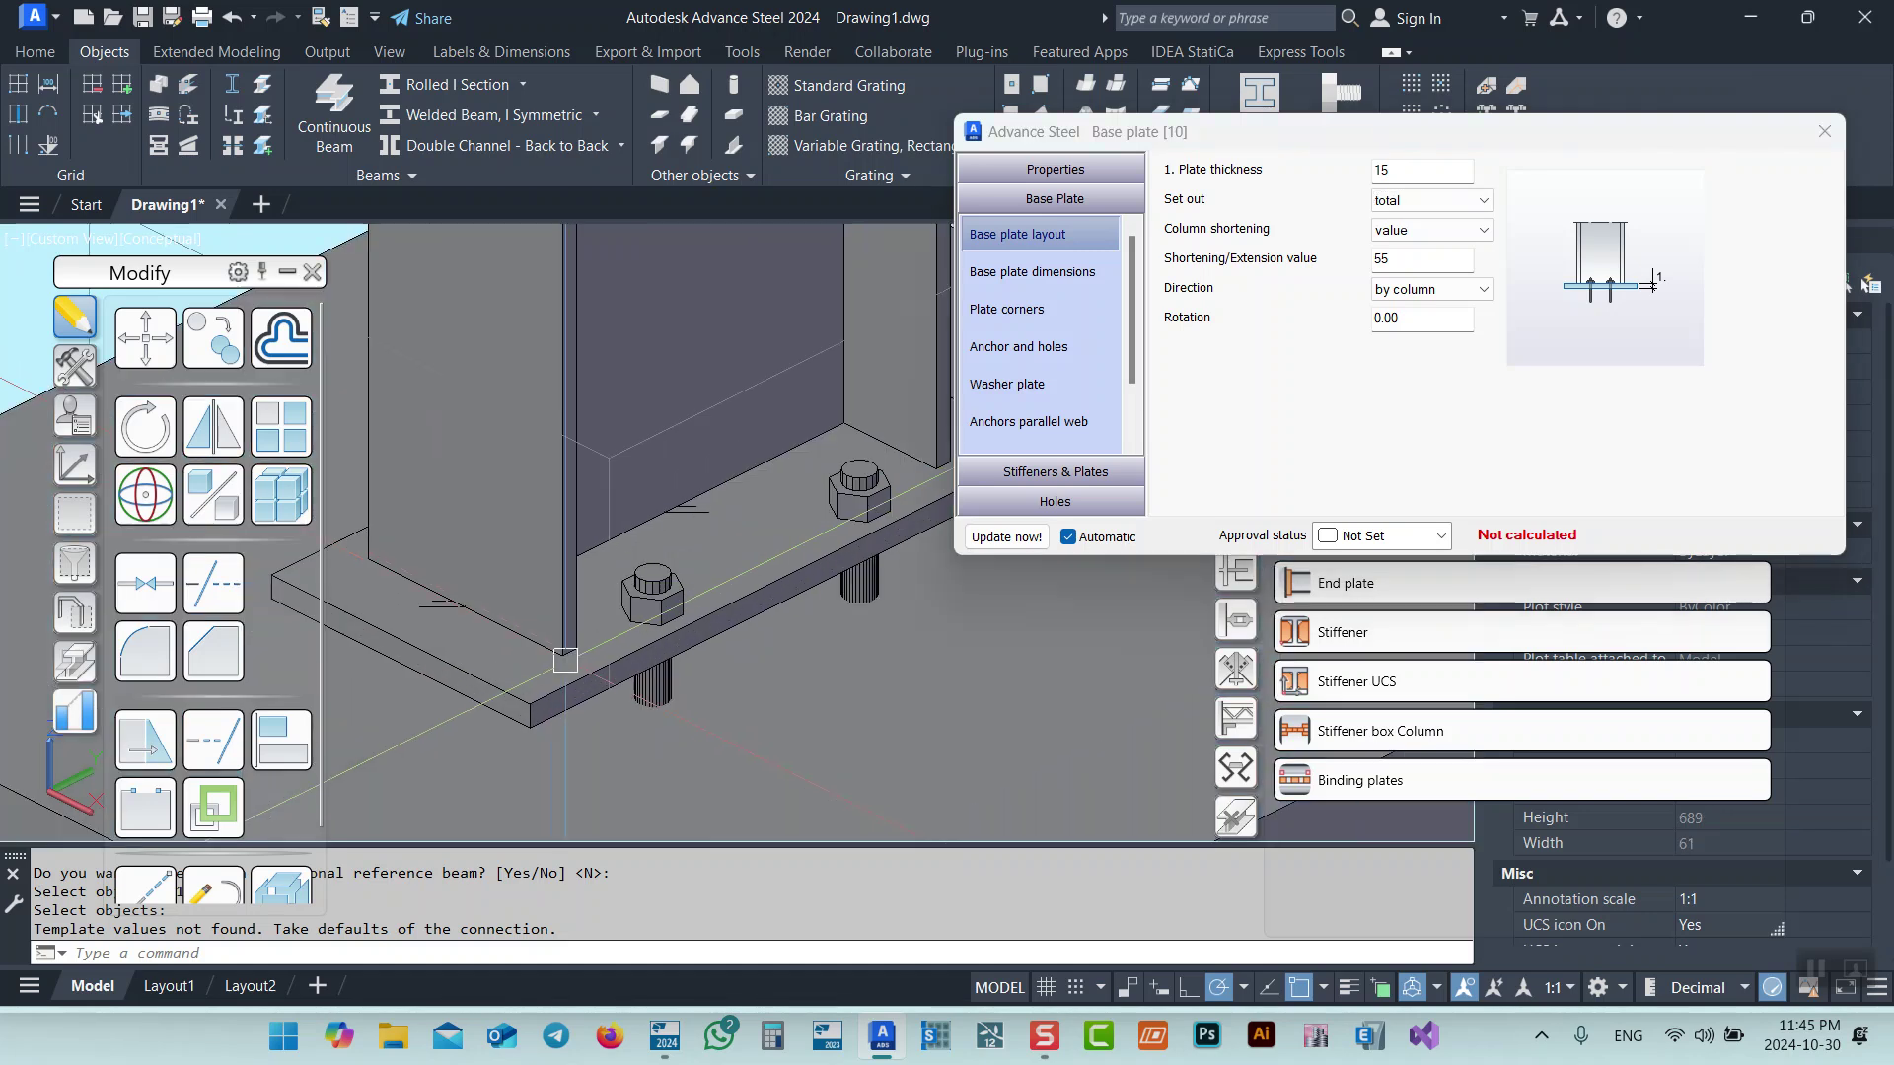
scroll(559, 647, up, 2)
middle_drag(558, 648, 588, 620)
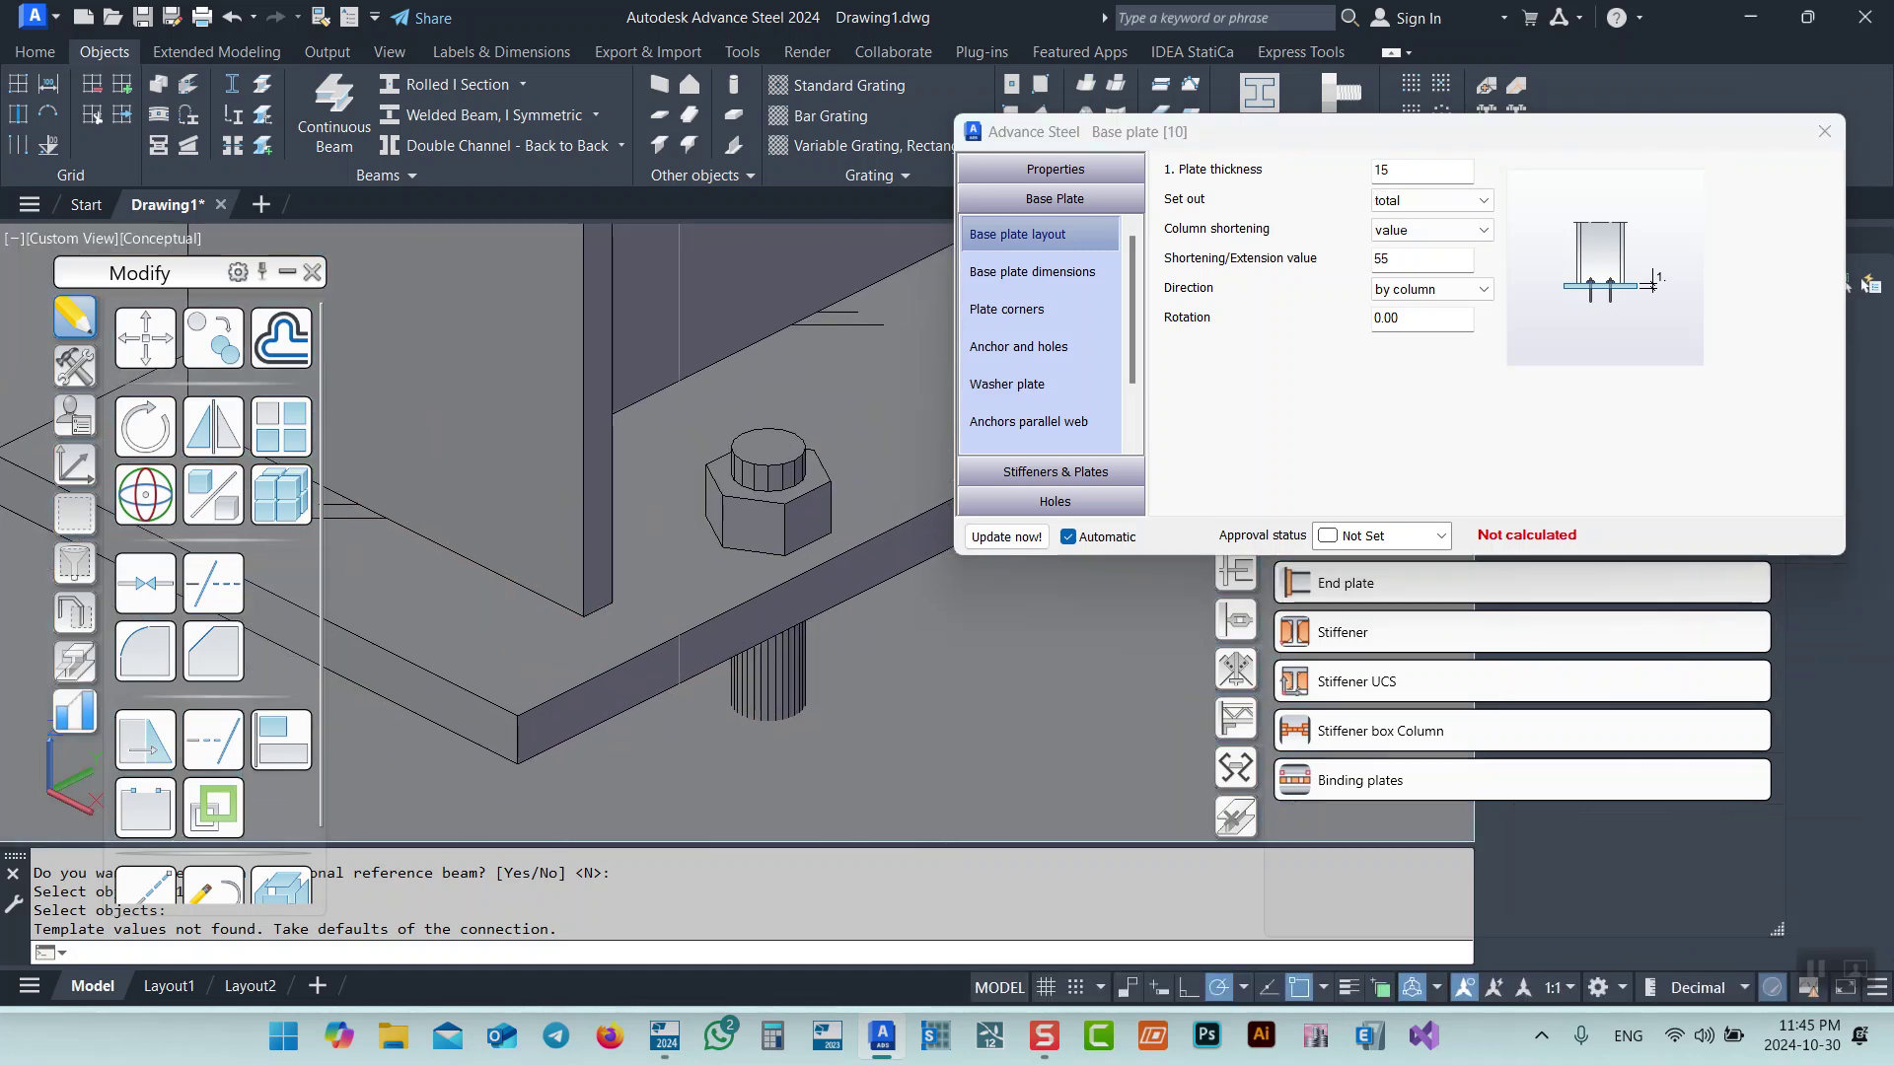
scroll(664, 656, down, 5)
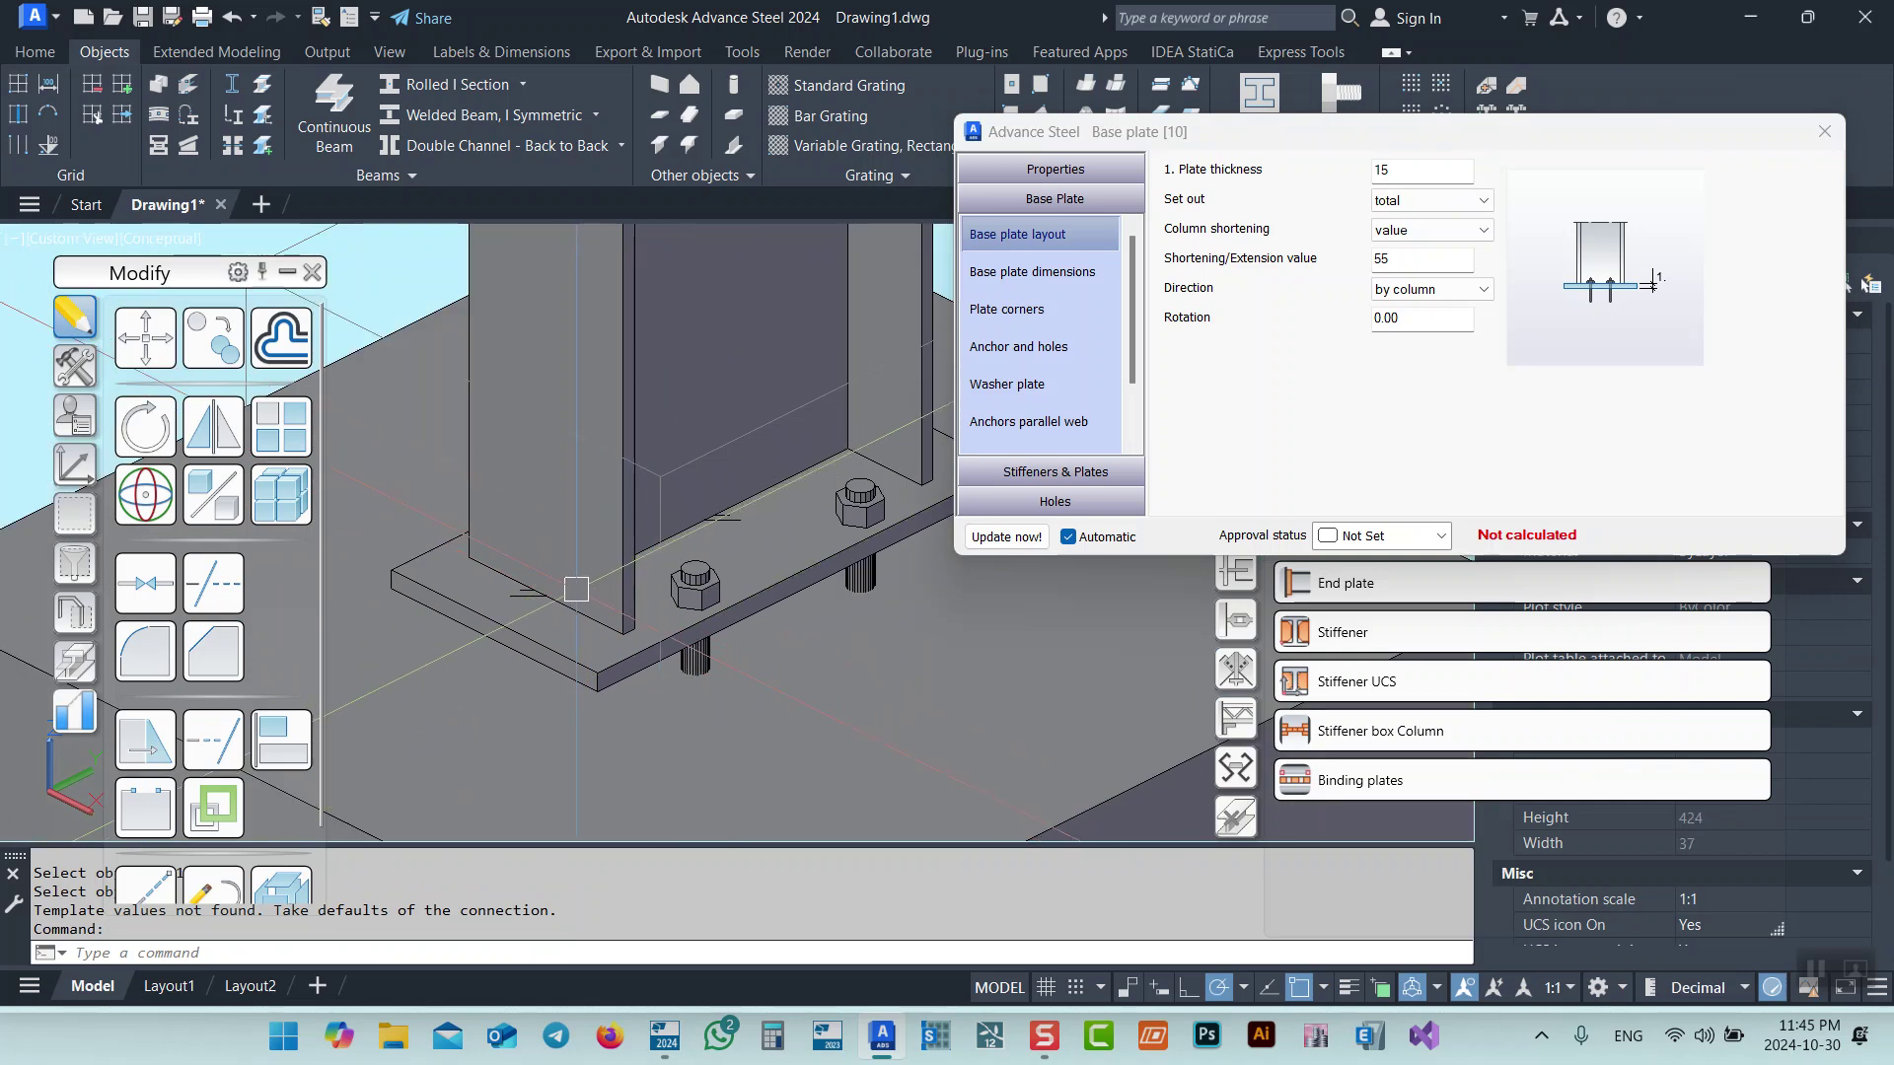
scroll(632, 601, up, 2)
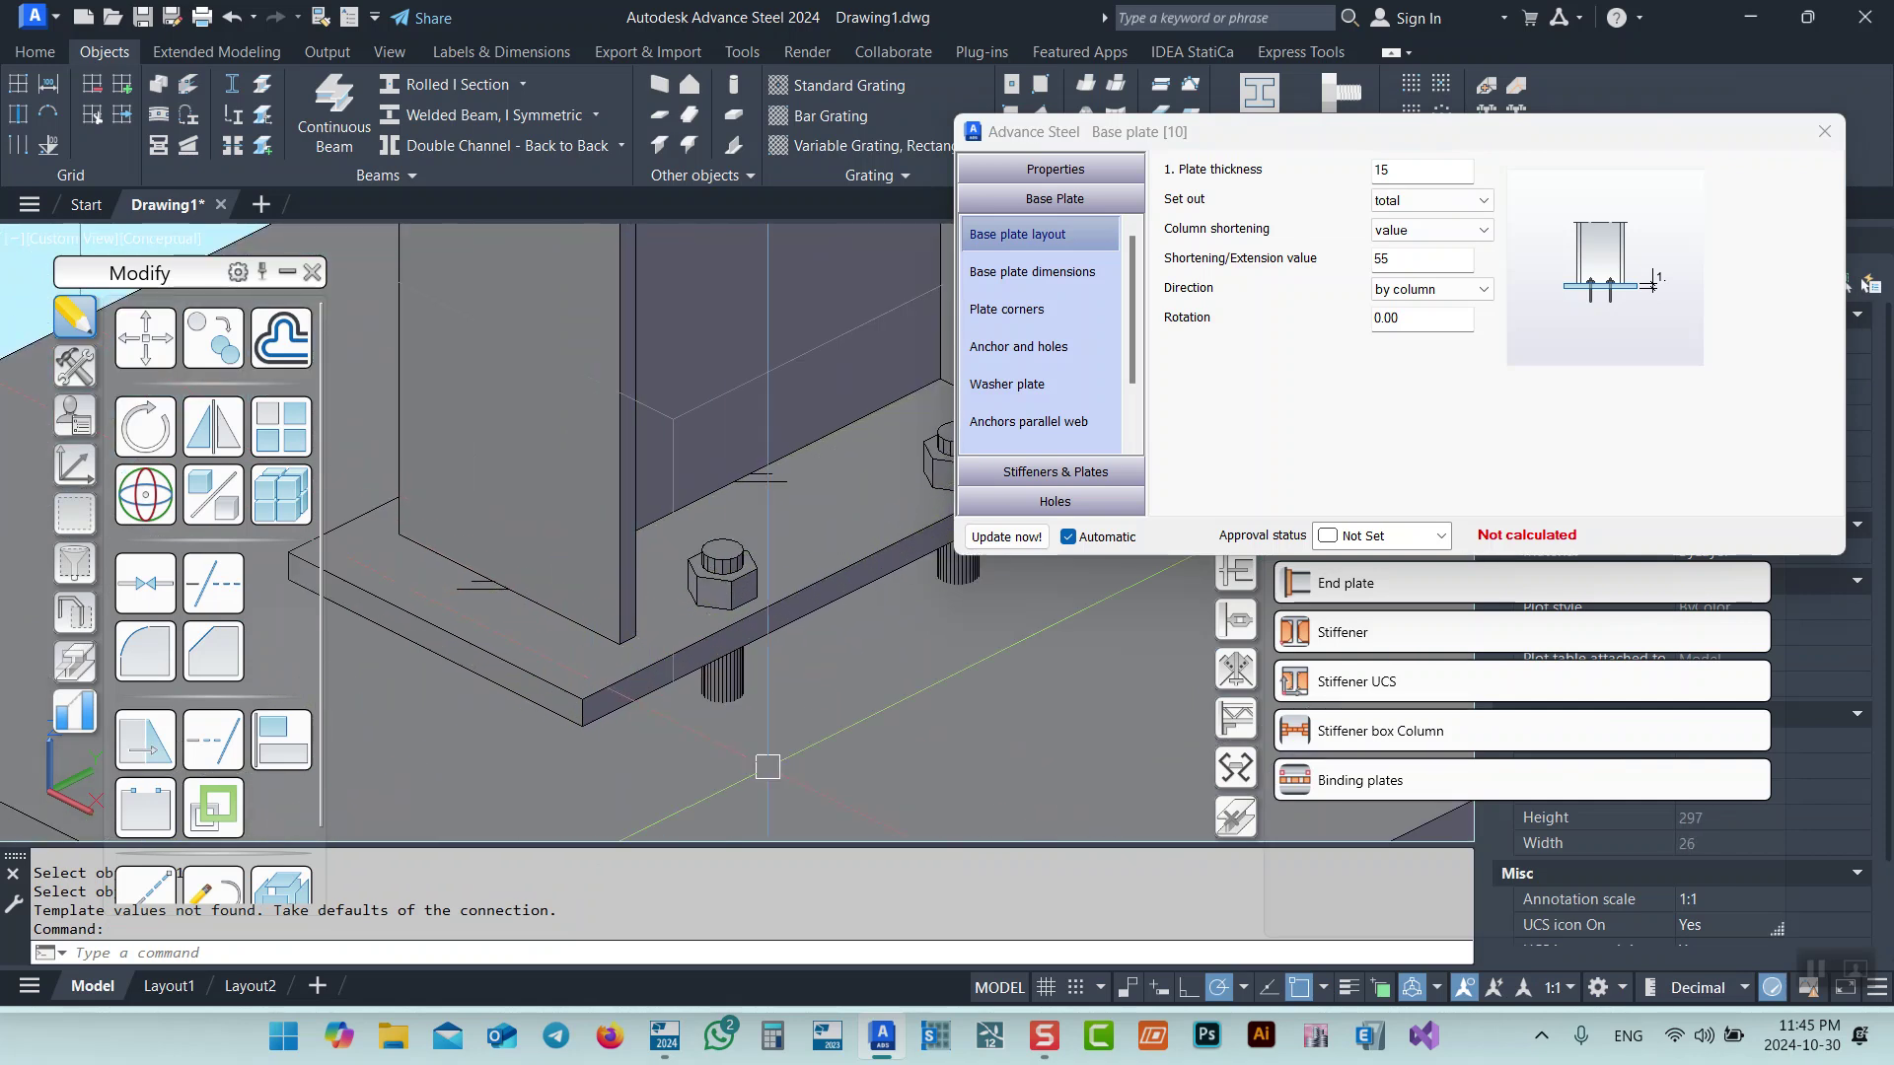
click(996, 272)
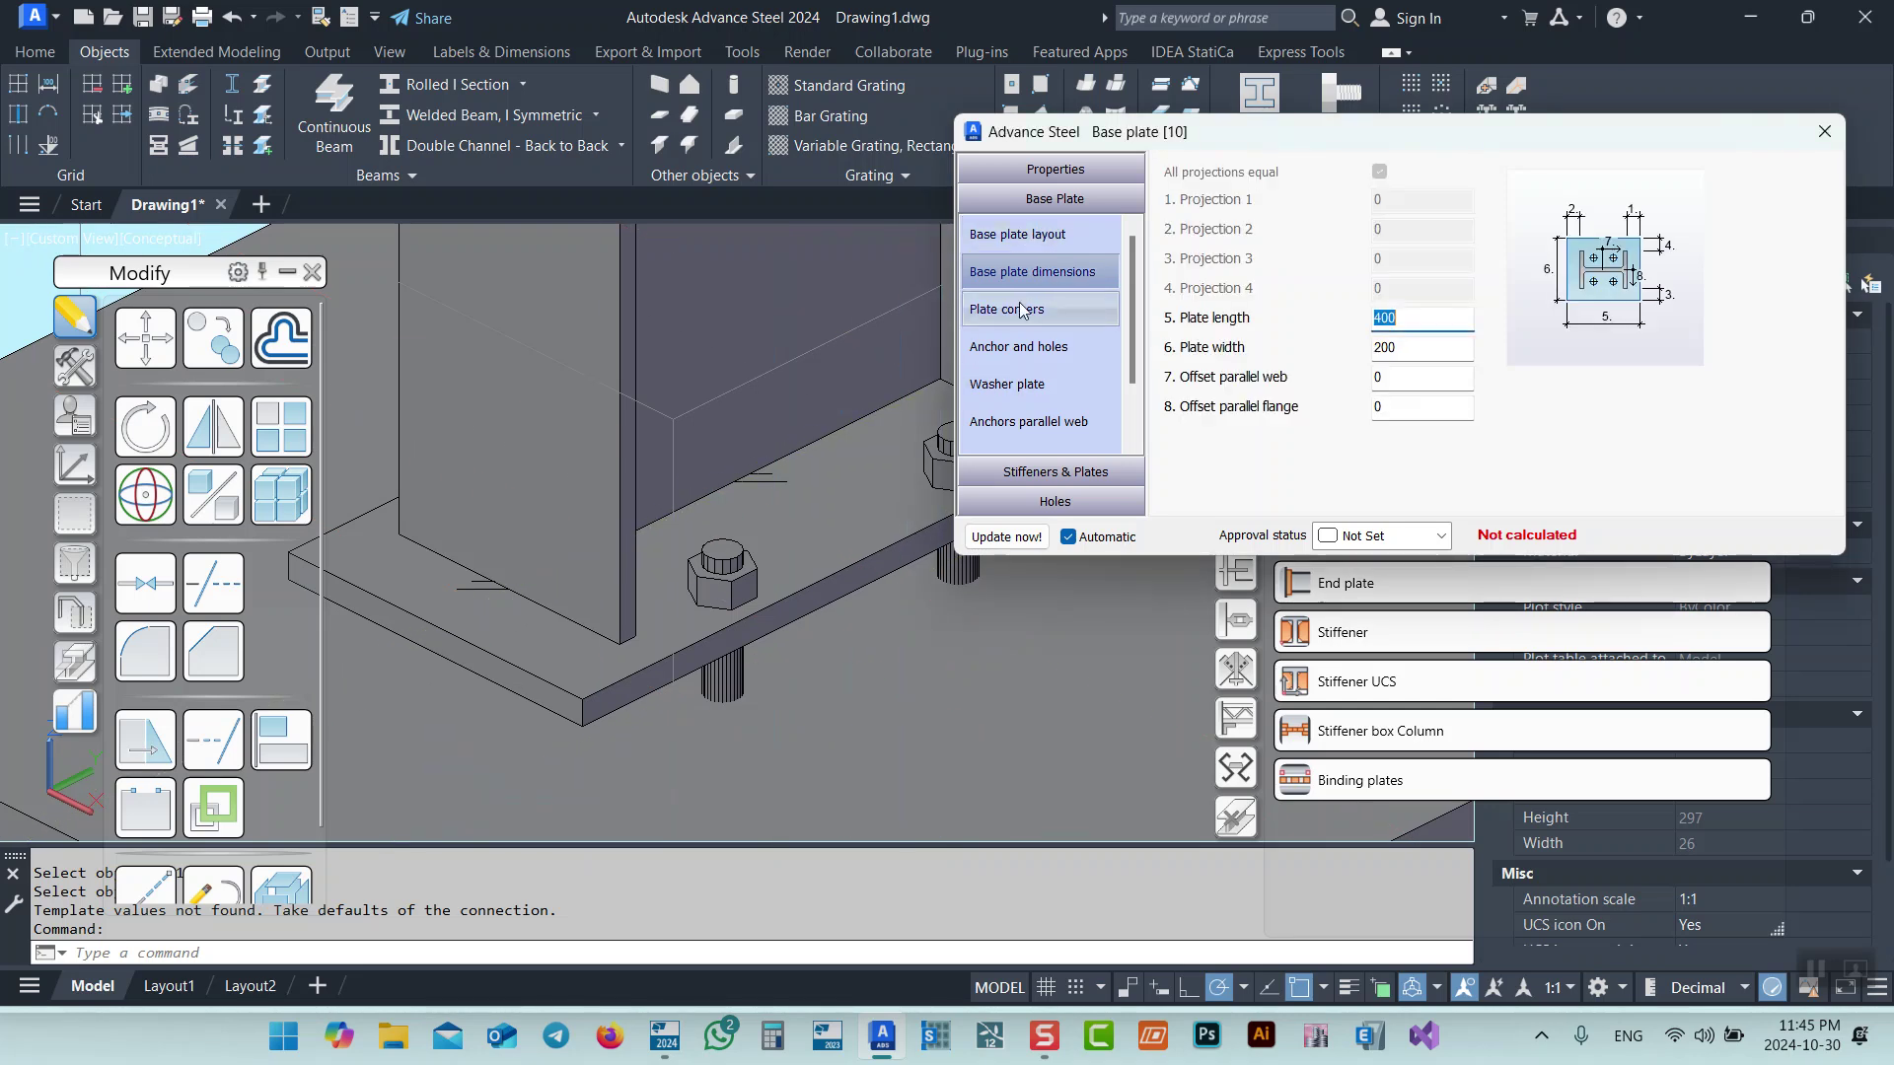
click(1014, 309)
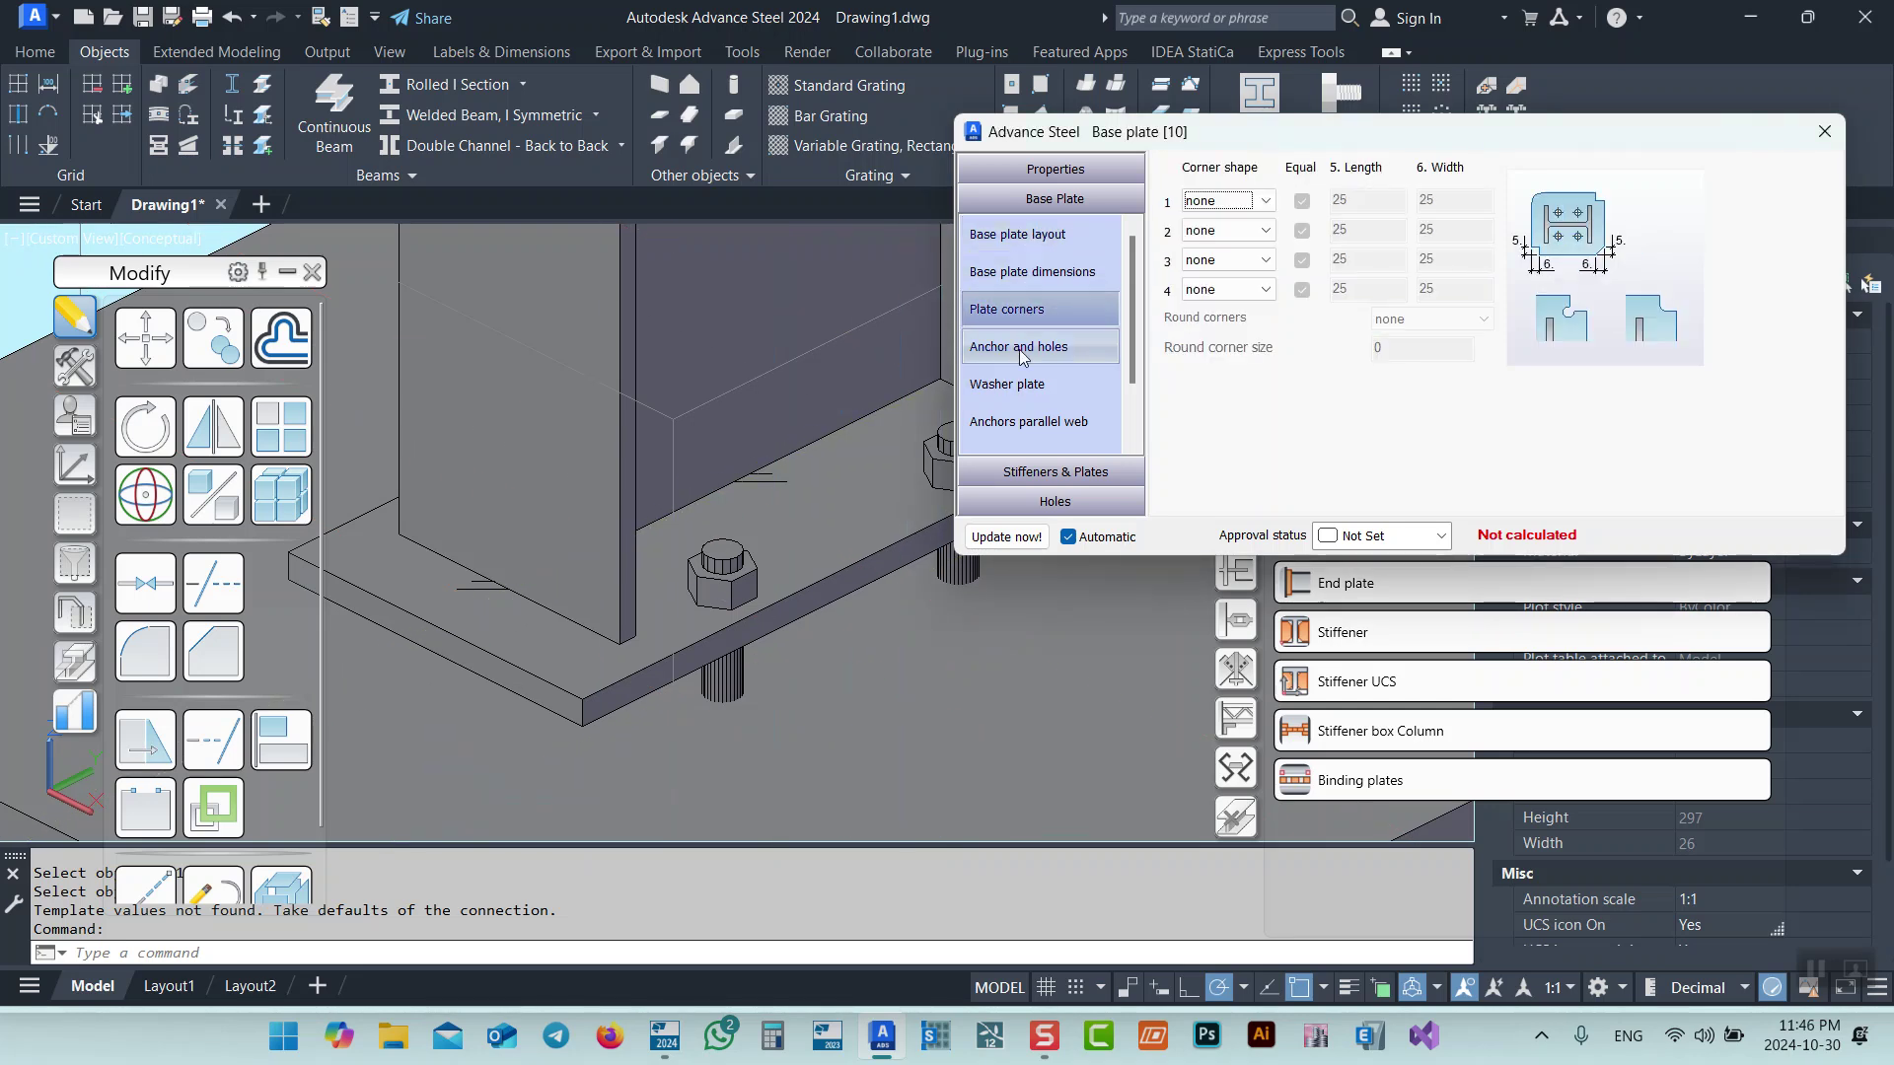
Set the anchor diameter to 24.00 mm and the anchor length to 500.
click(1022, 353)
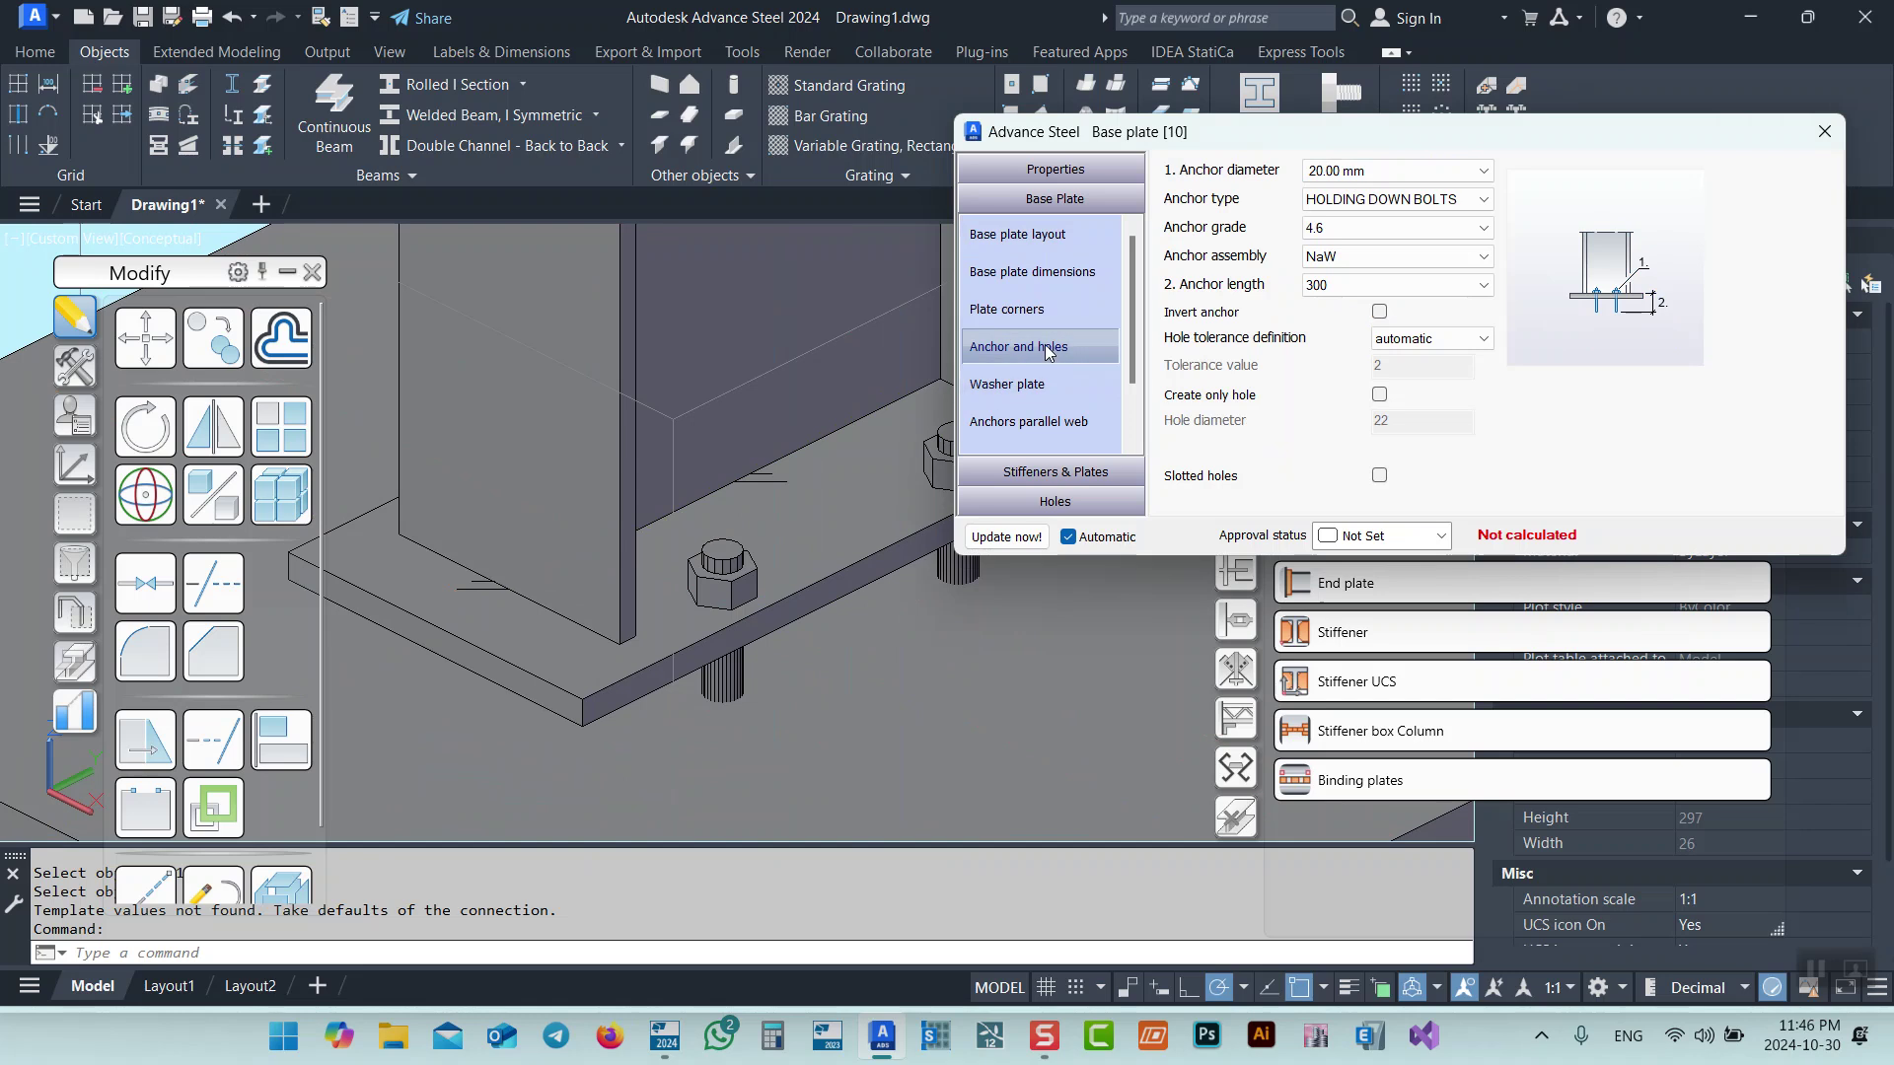
click(1360, 173)
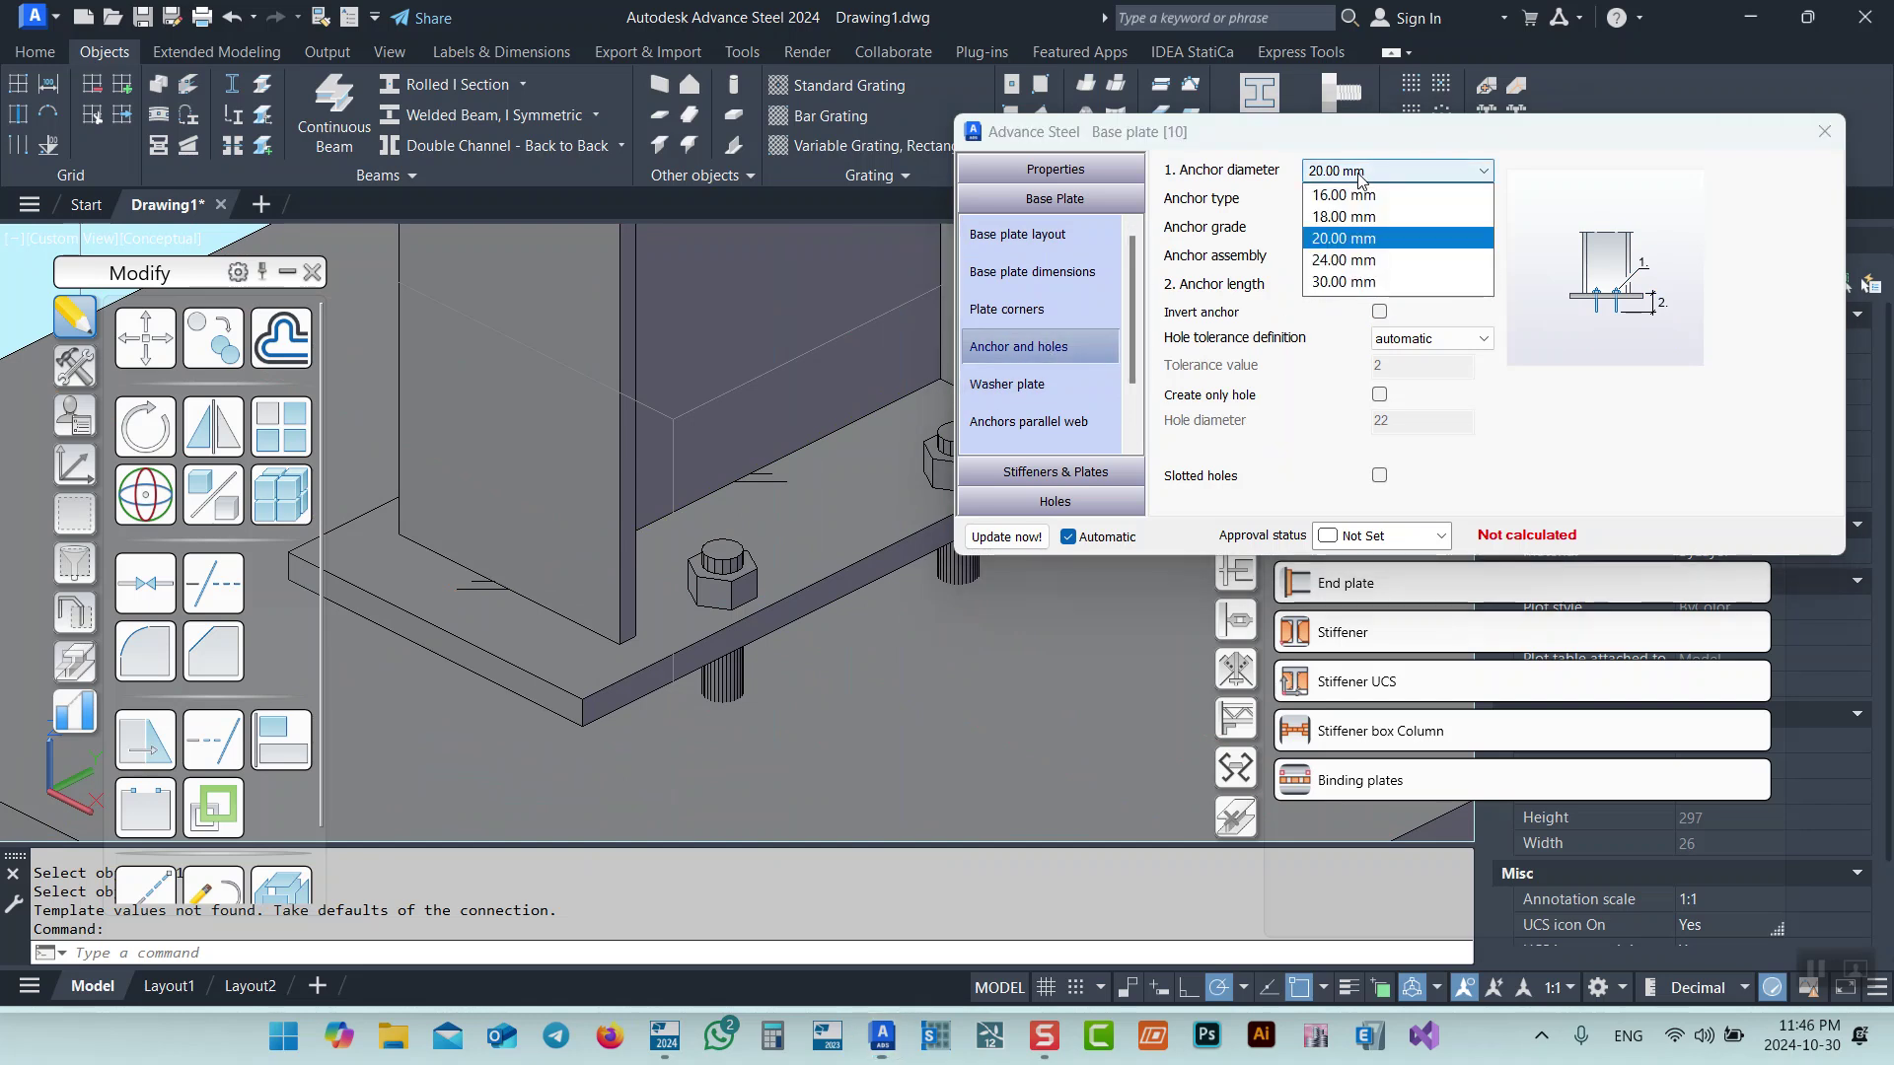
click(1350, 258)
click(1349, 284)
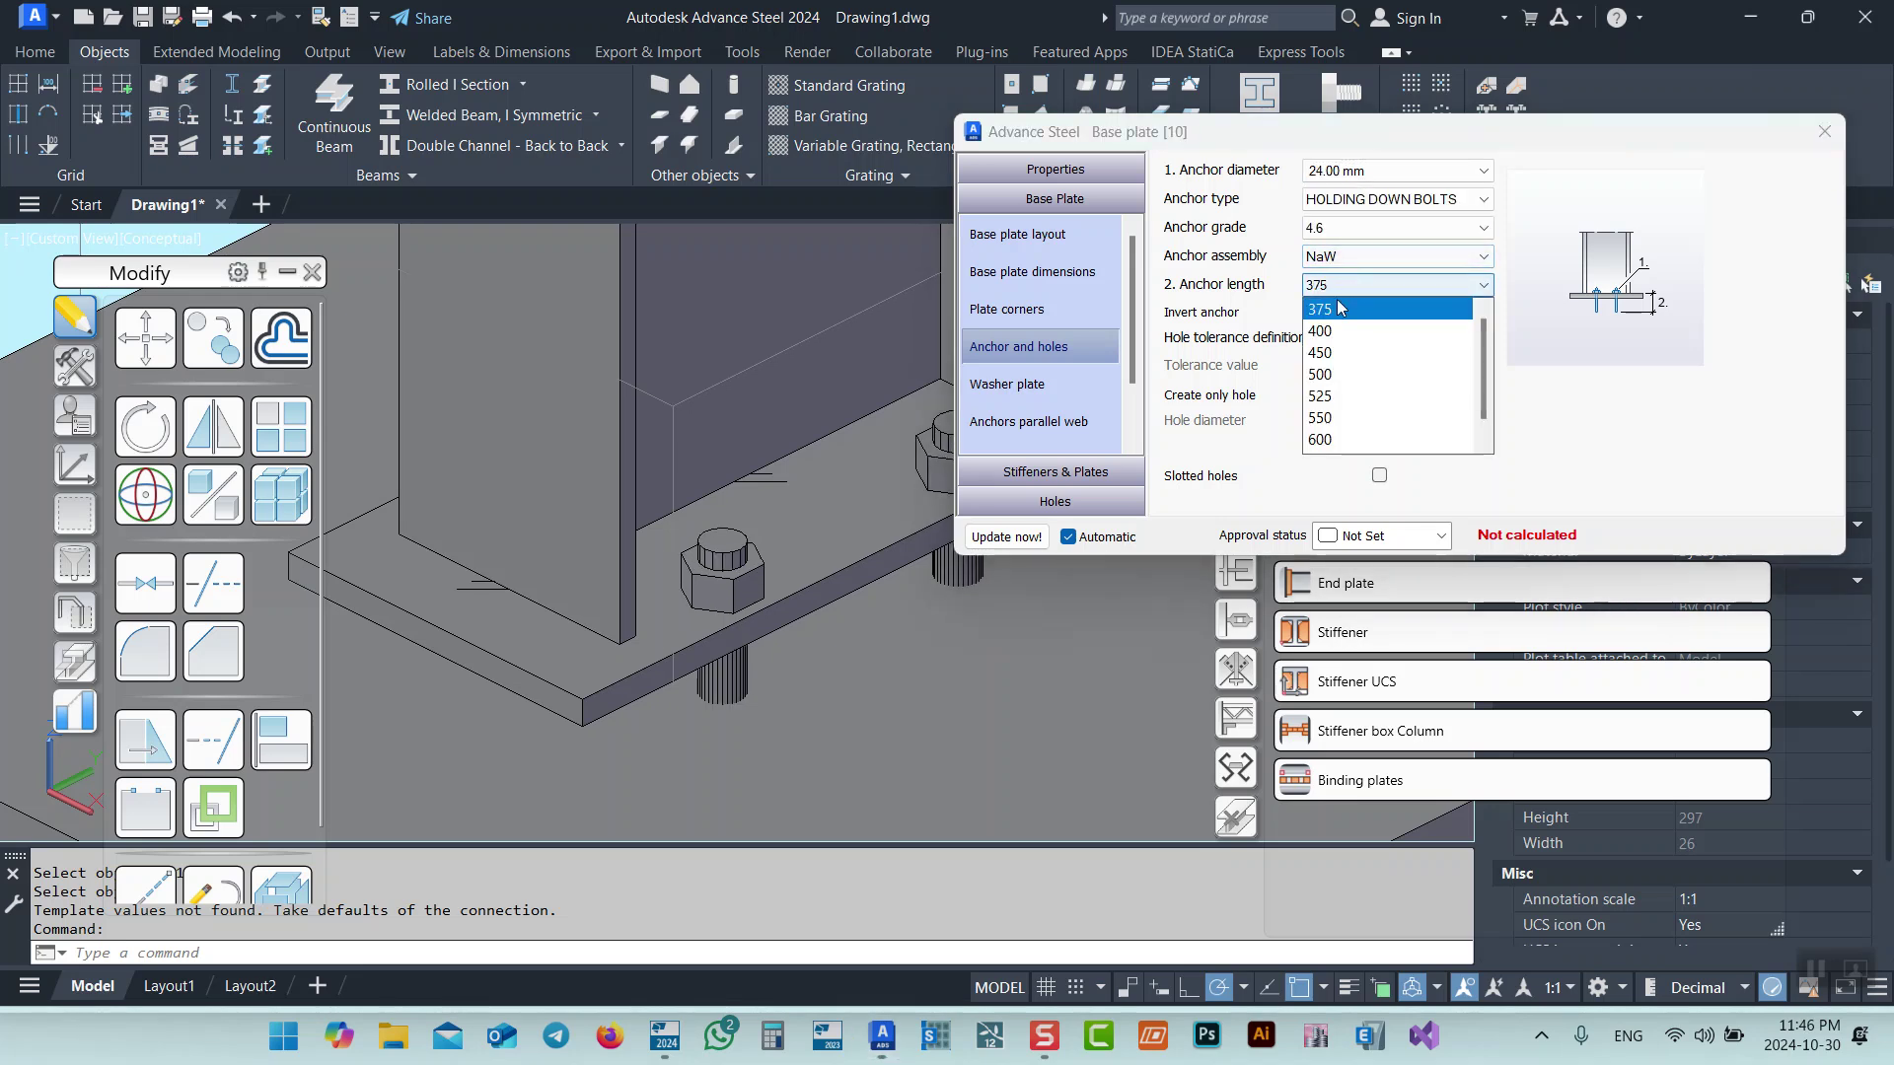
scroll(1342, 381, down, 1)
scroll(1343, 390, up, 1)
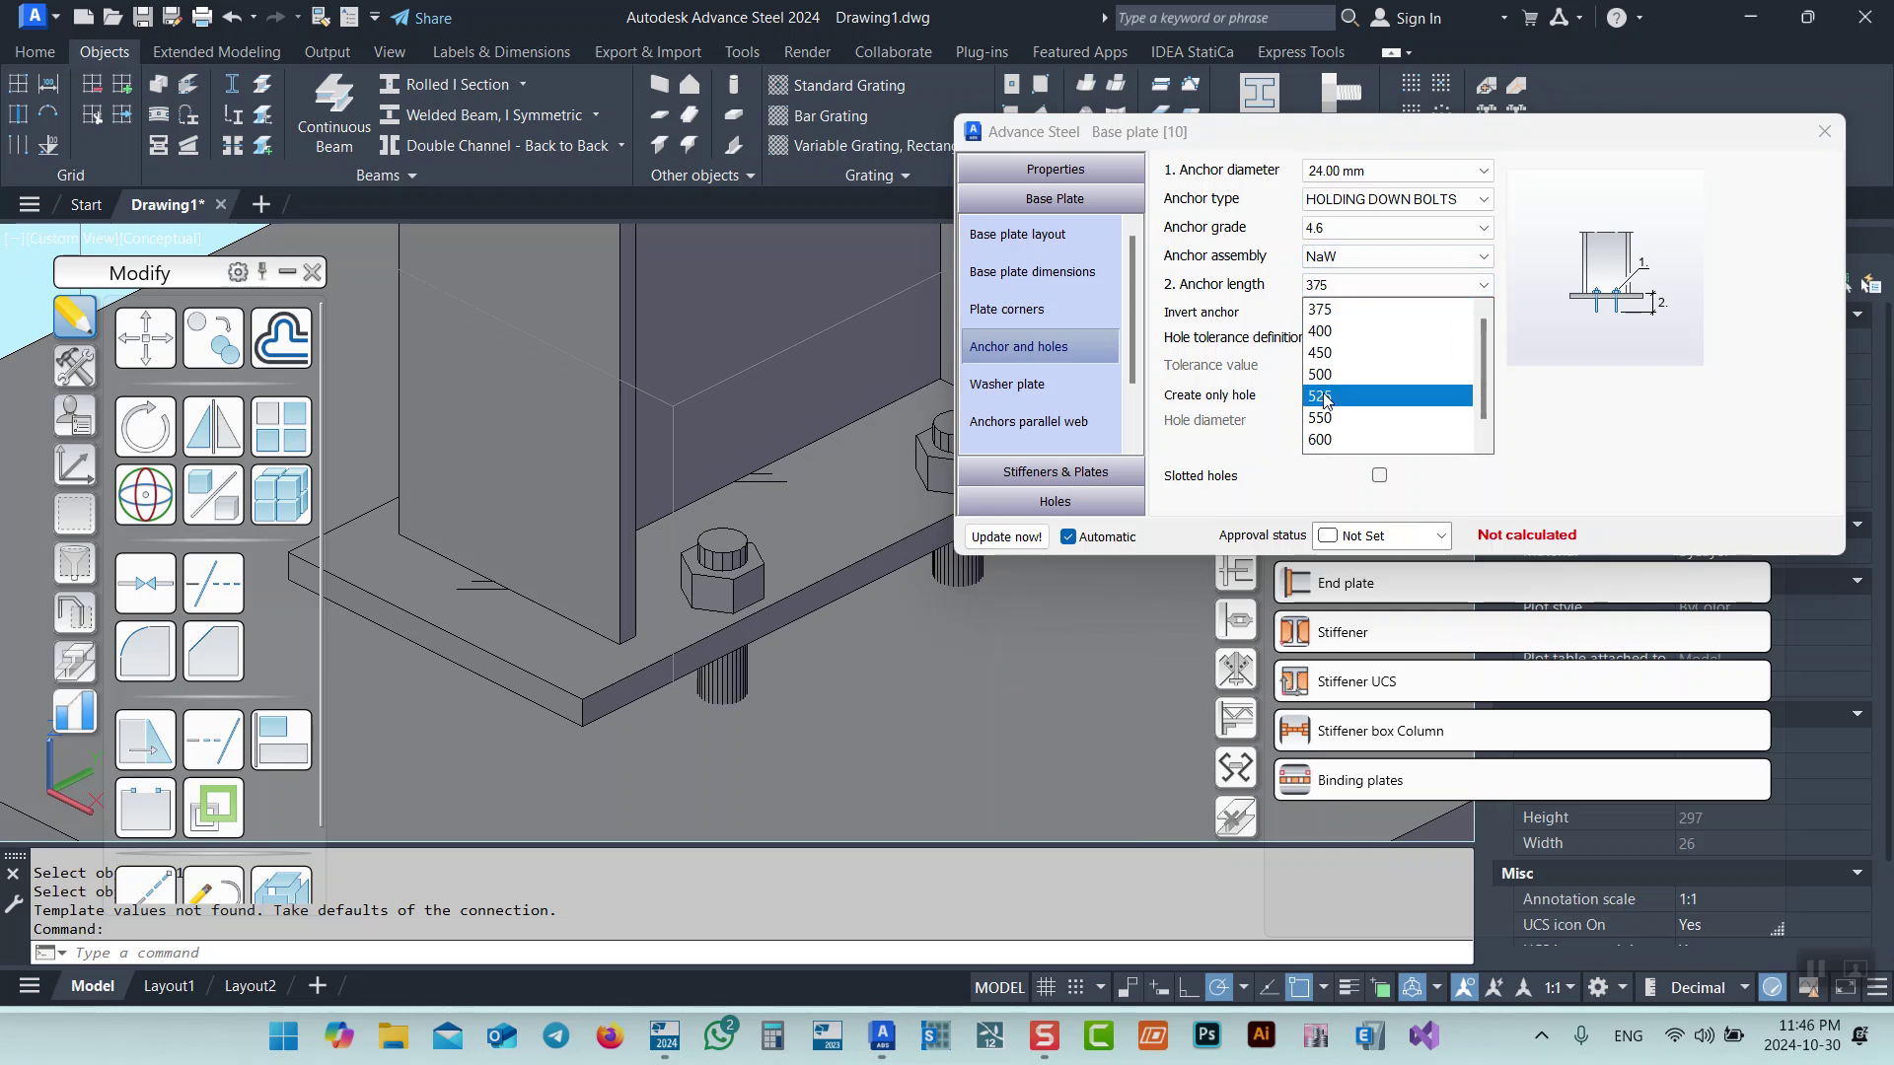
click(1342, 331)
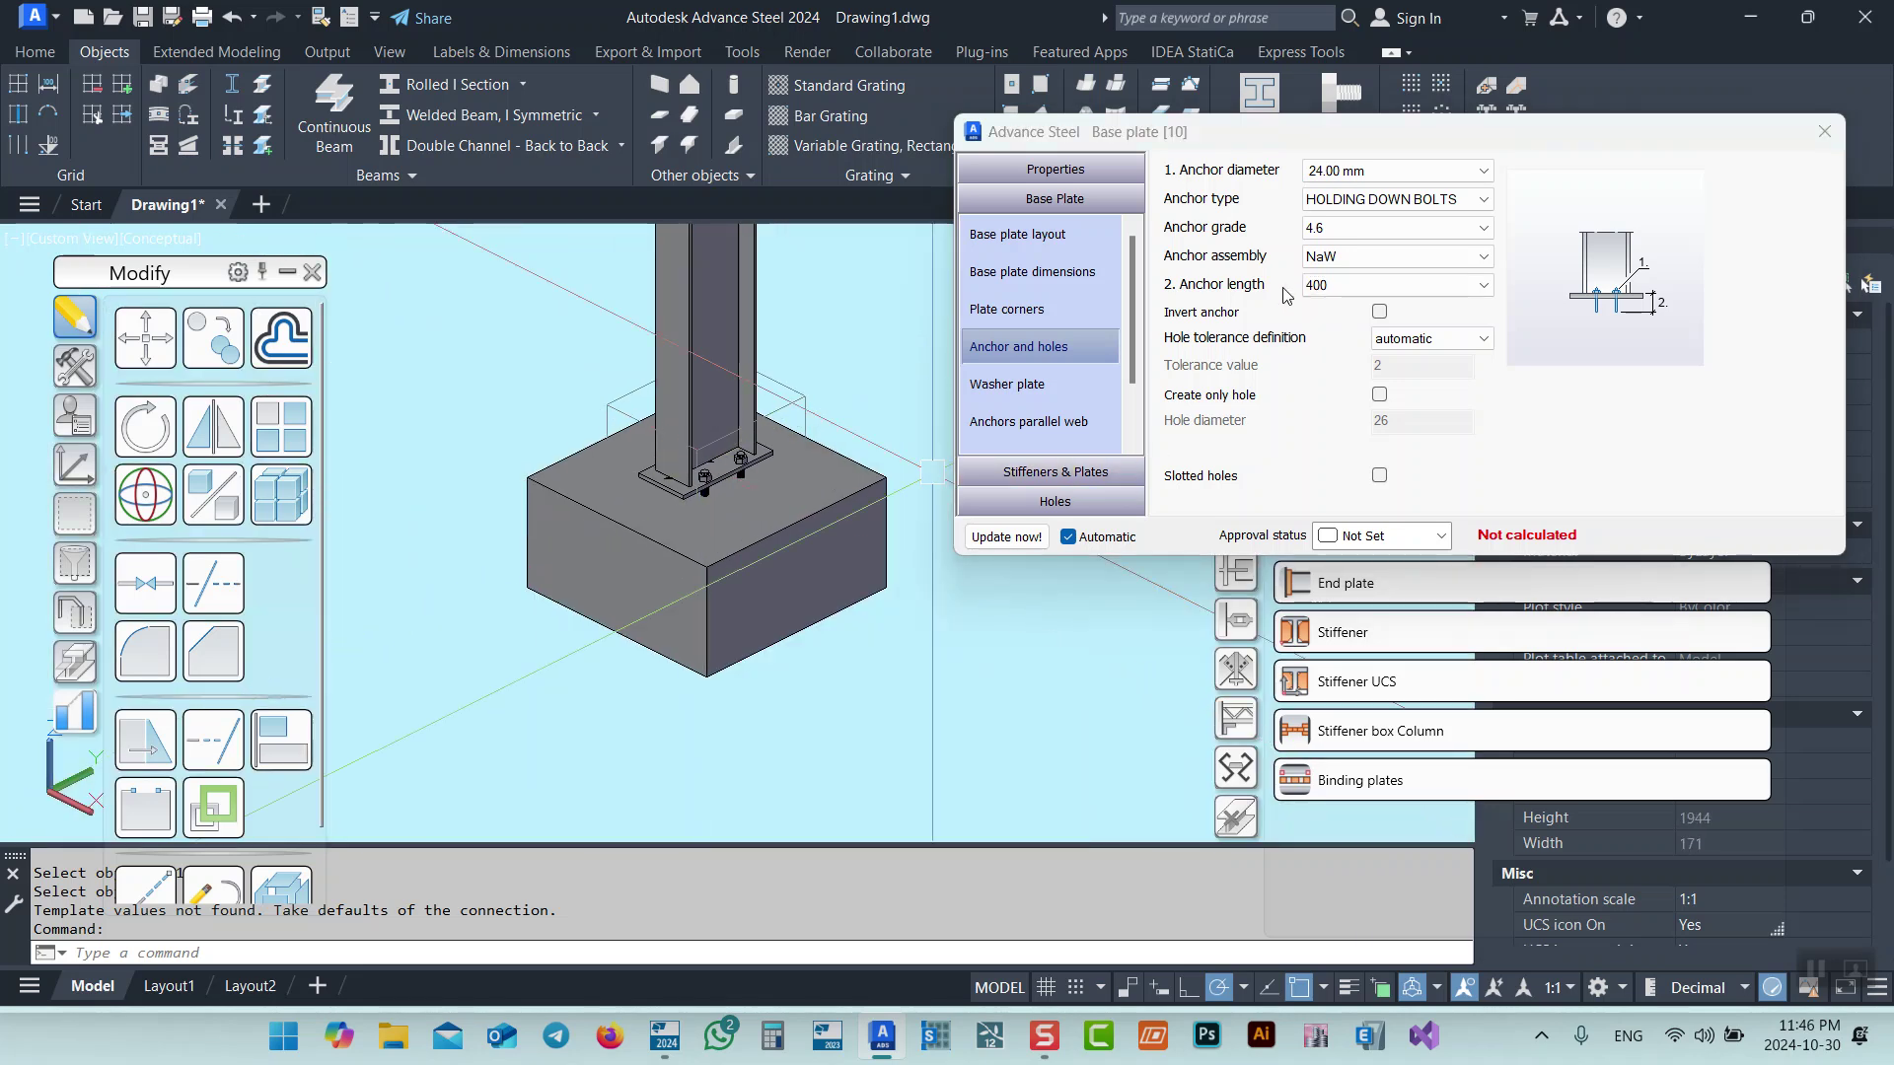
click(1376, 294)
click(1391, 373)
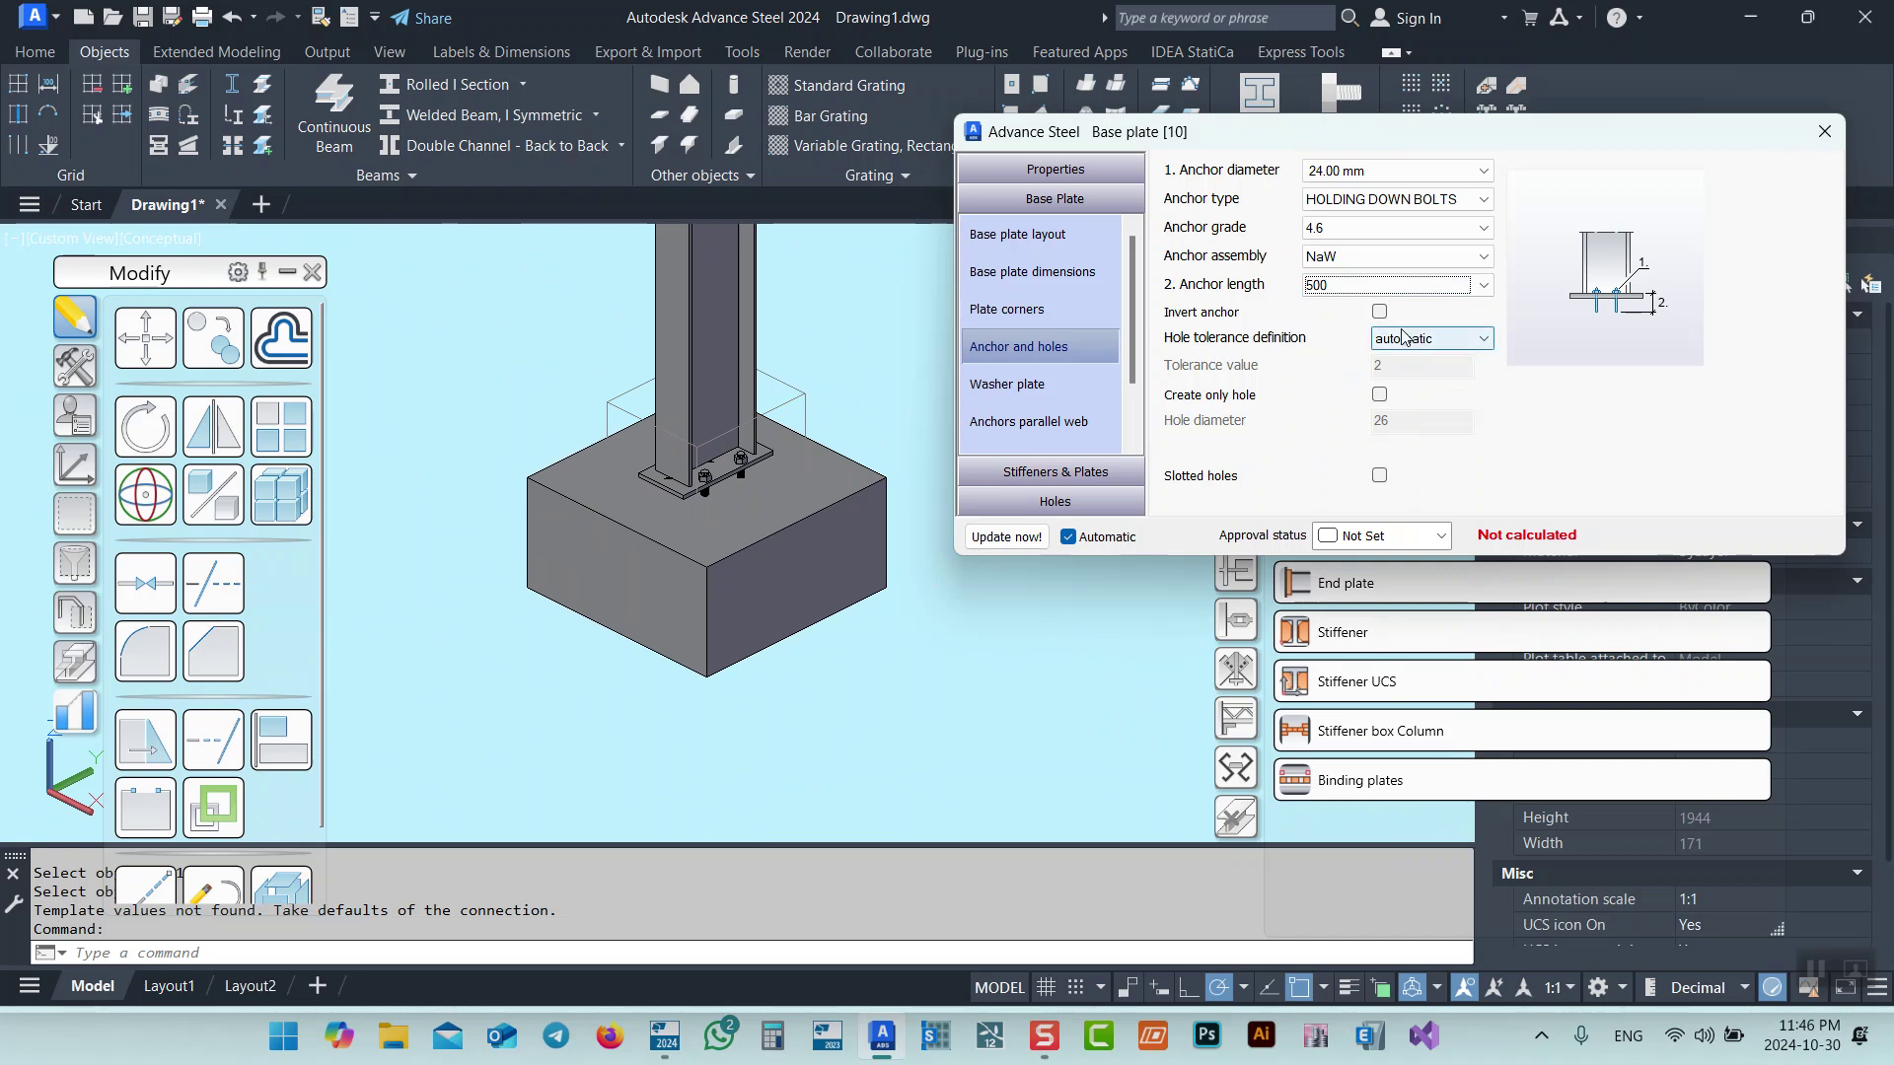
Set the anchor length to 450 and close the base plate connection settings.
click(1334, 286)
click(1336, 286)
scroll(1333, 291, up, 2)
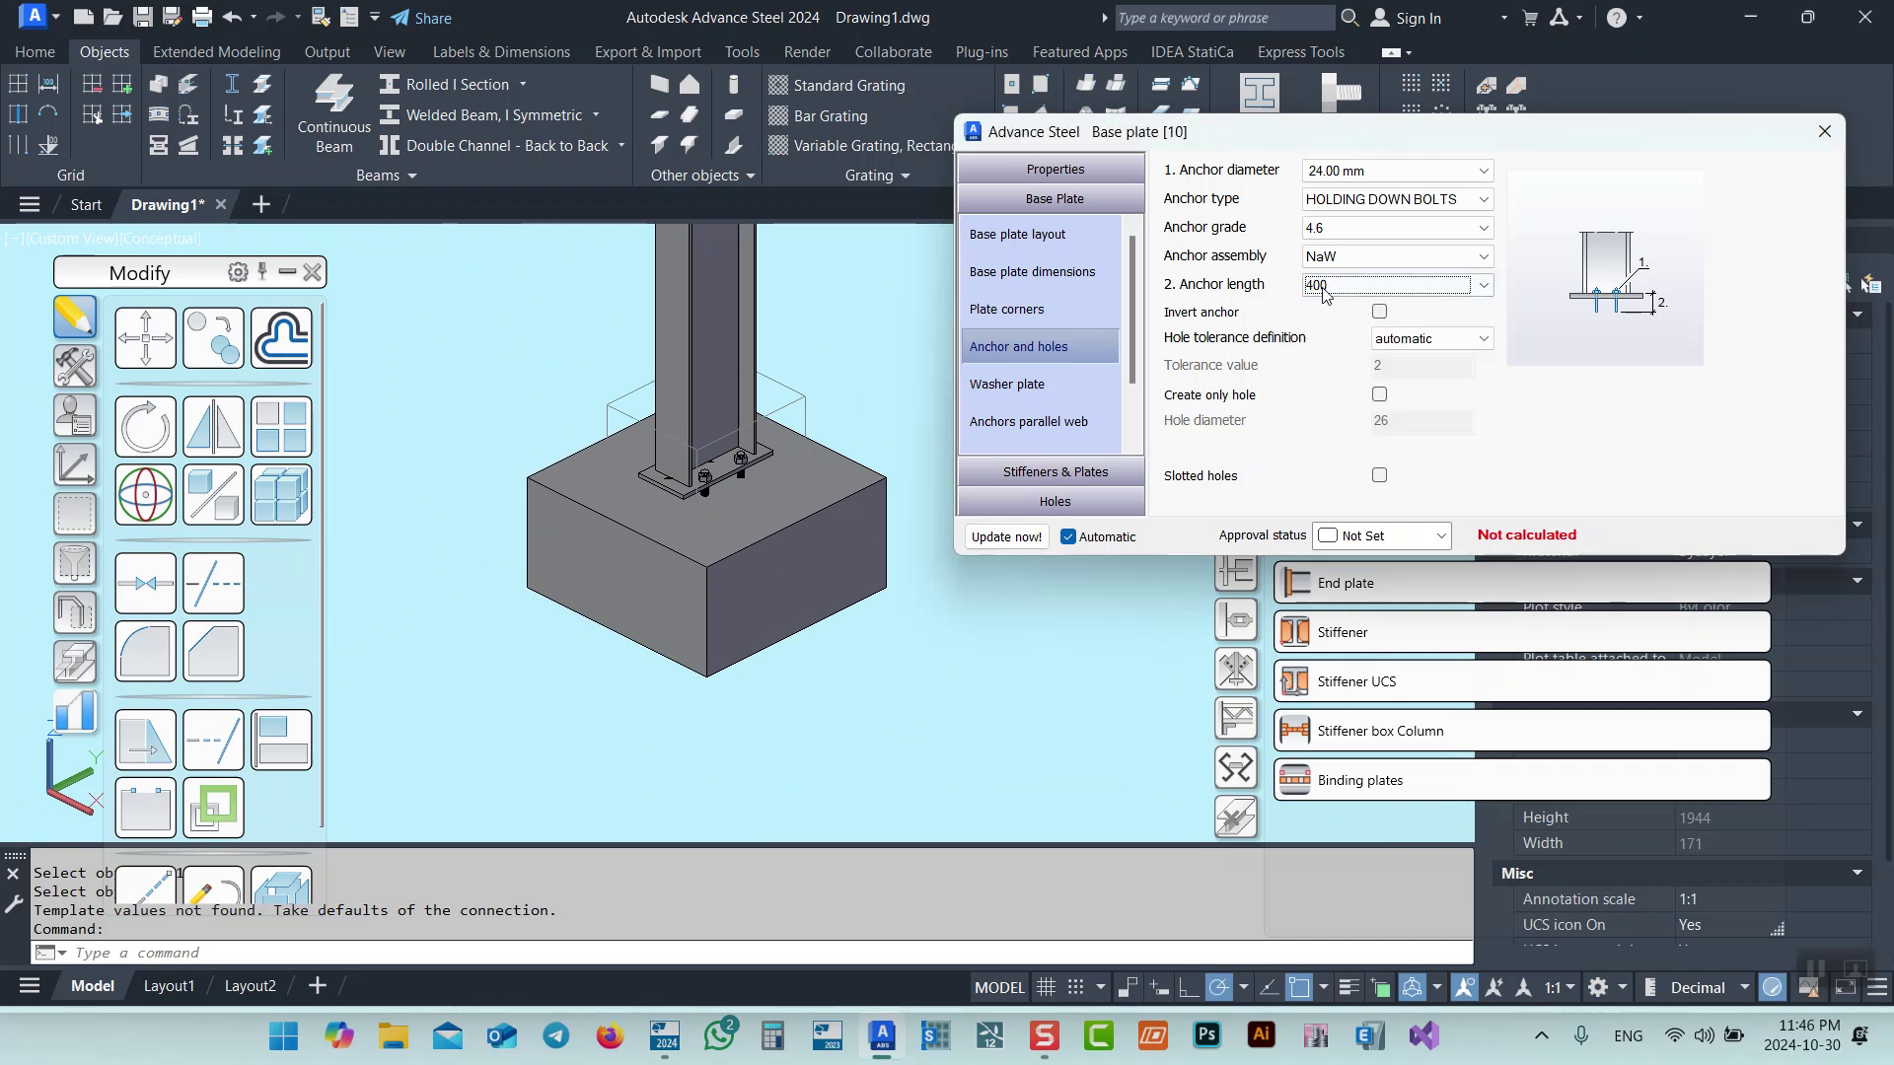
click(1338, 289)
scroll(1339, 289, down, 1)
click(1342, 289)
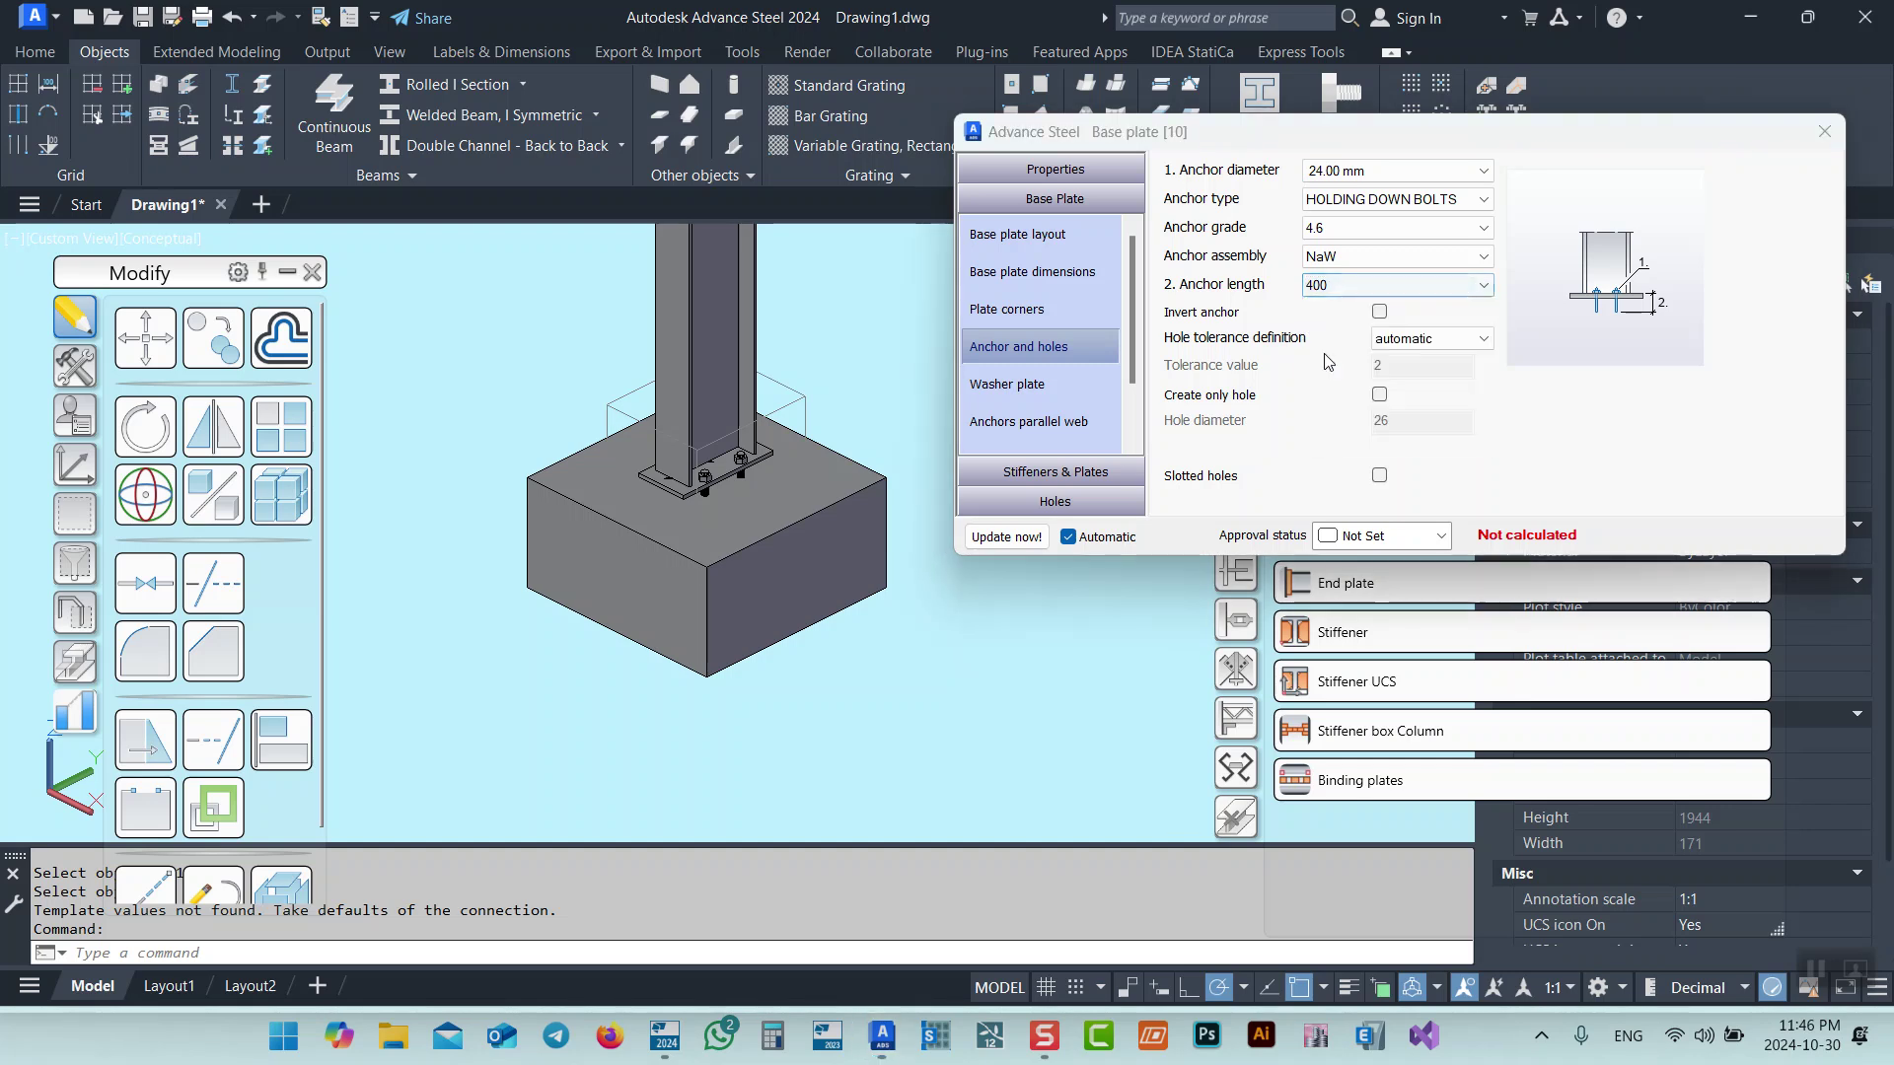
click(1352, 288)
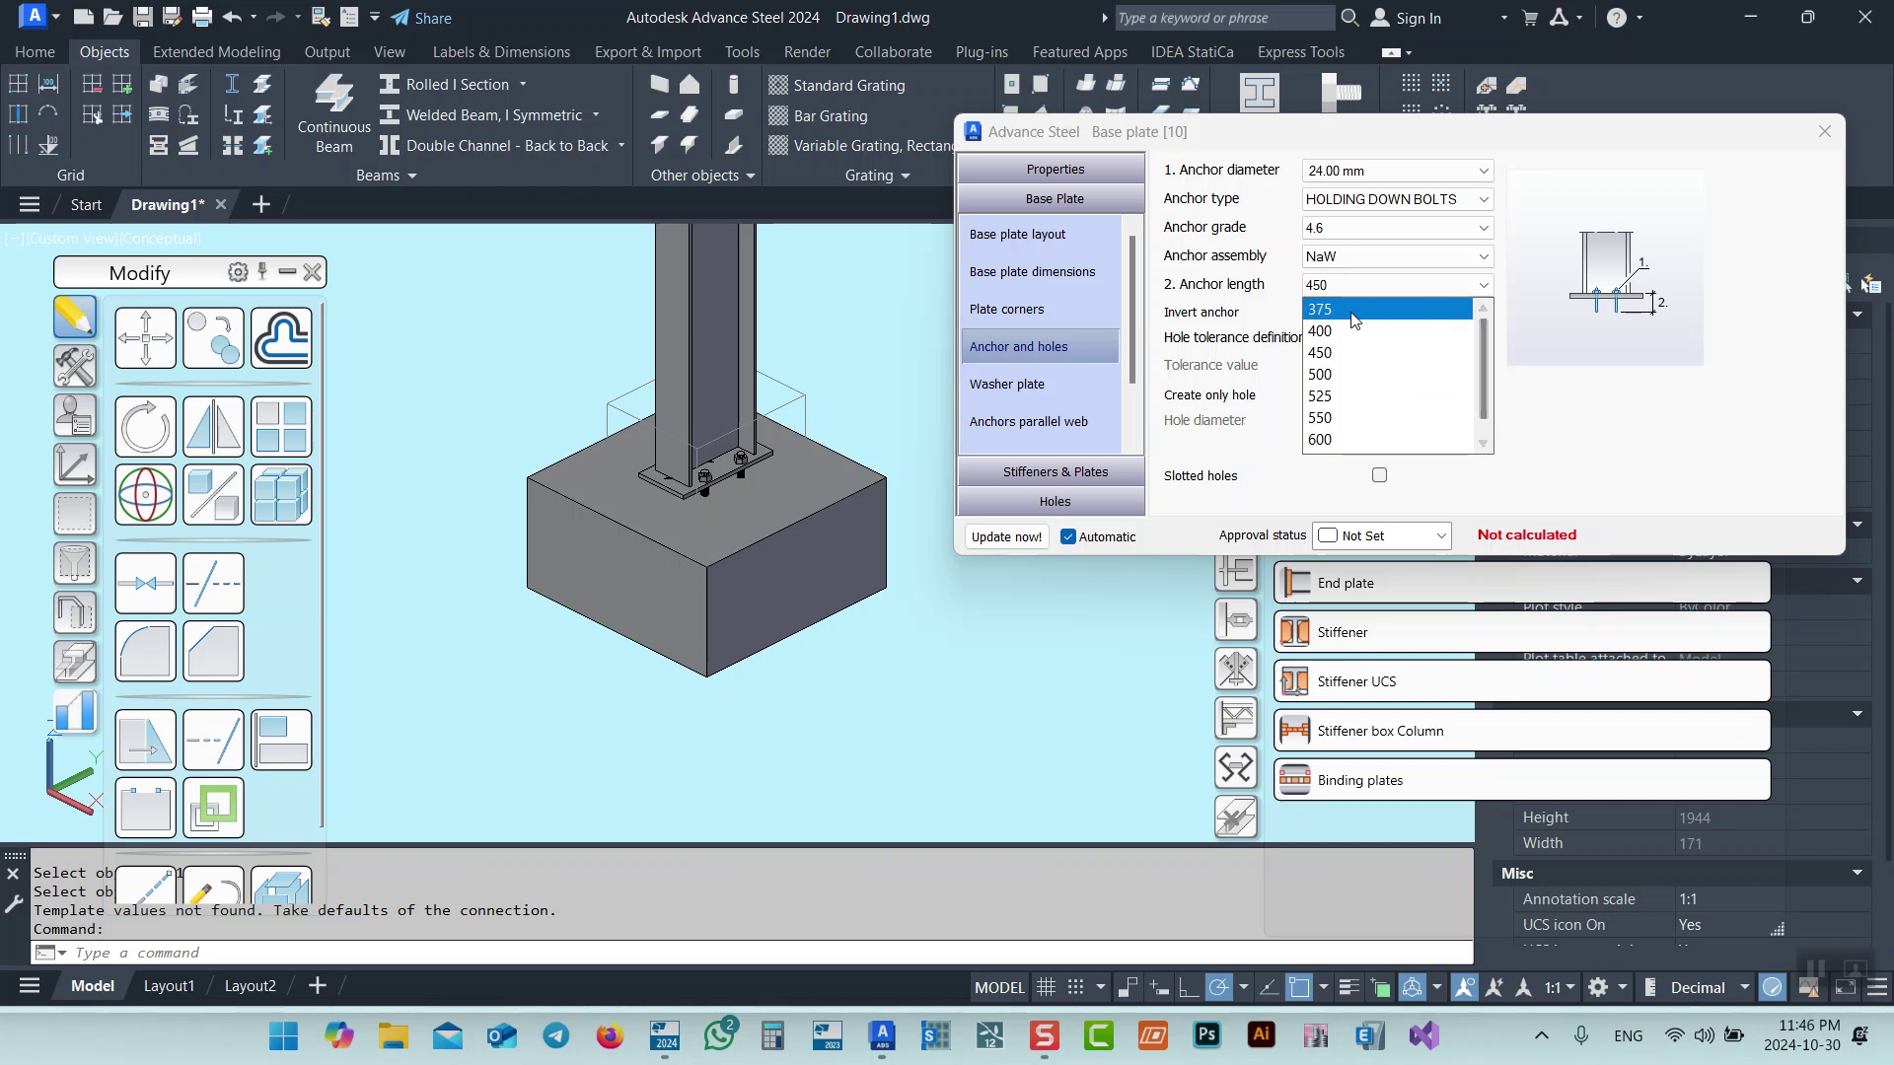
click(726, 46)
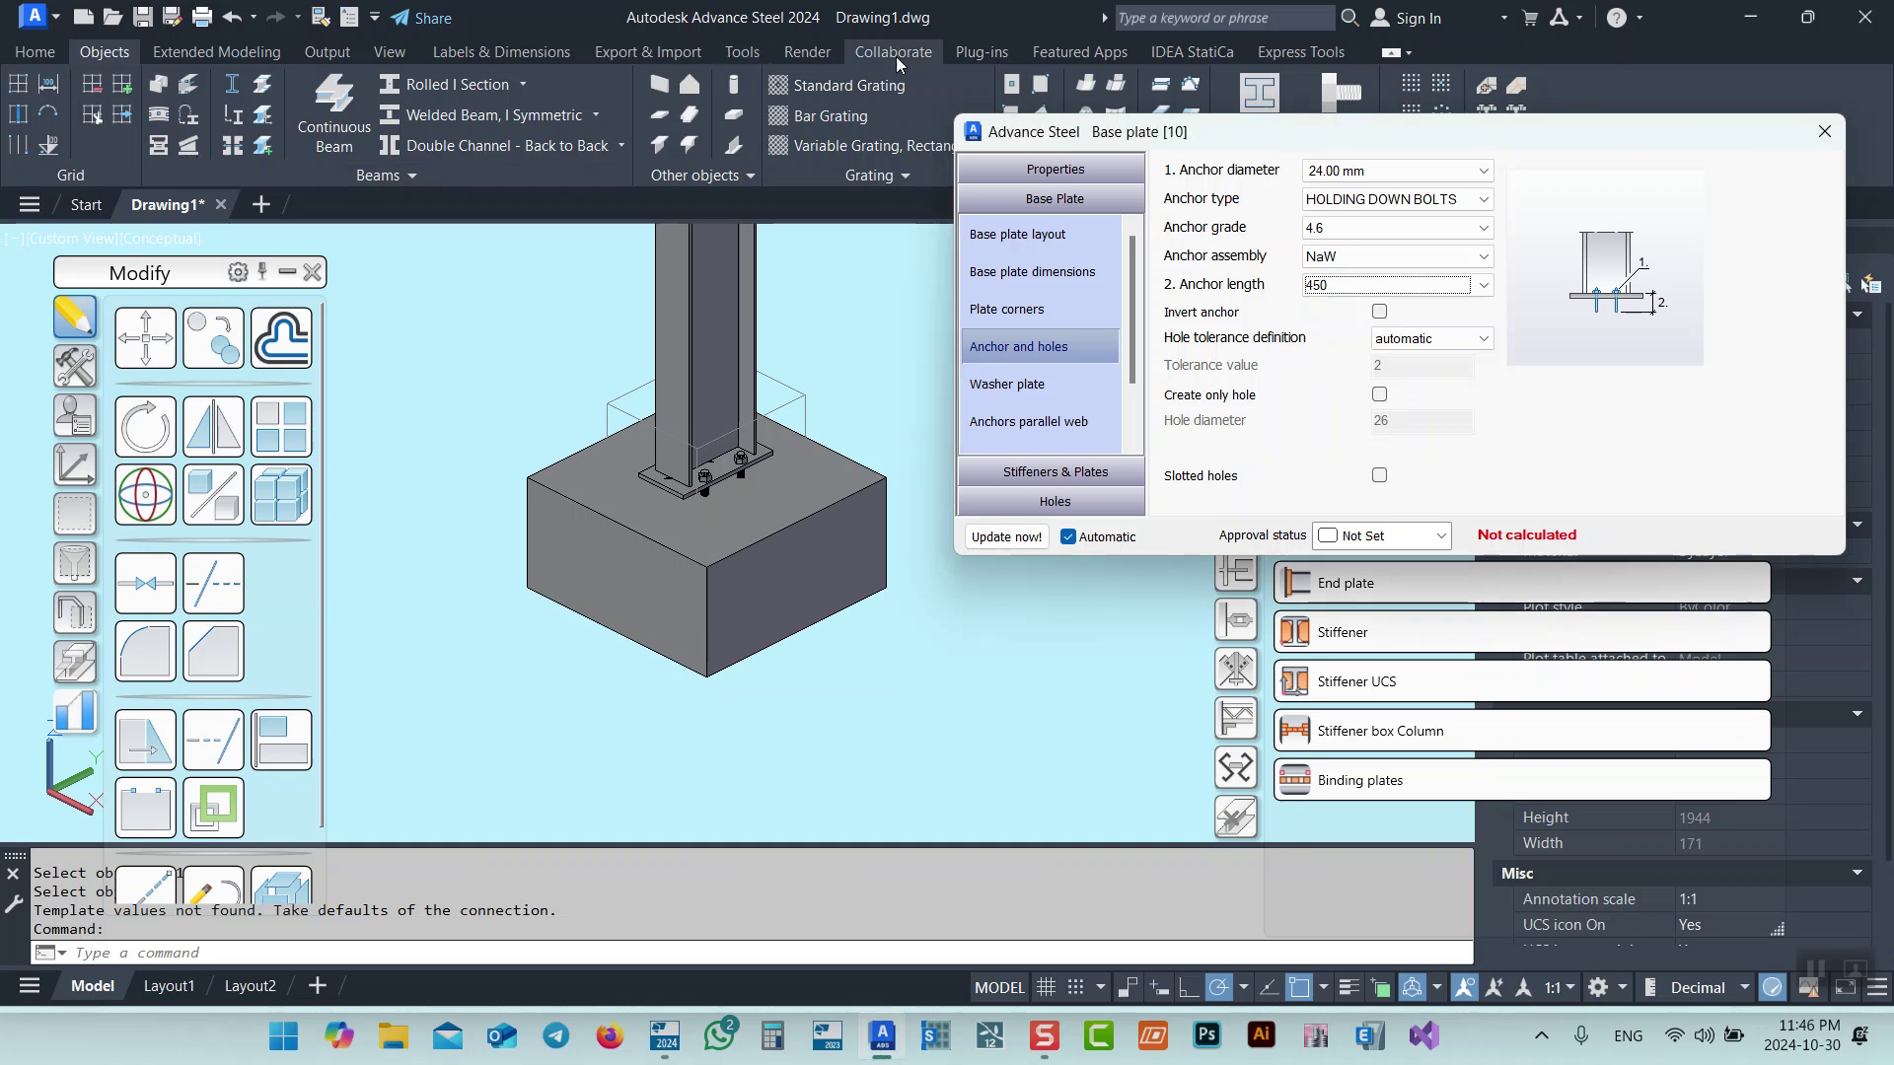
click(1825, 131)
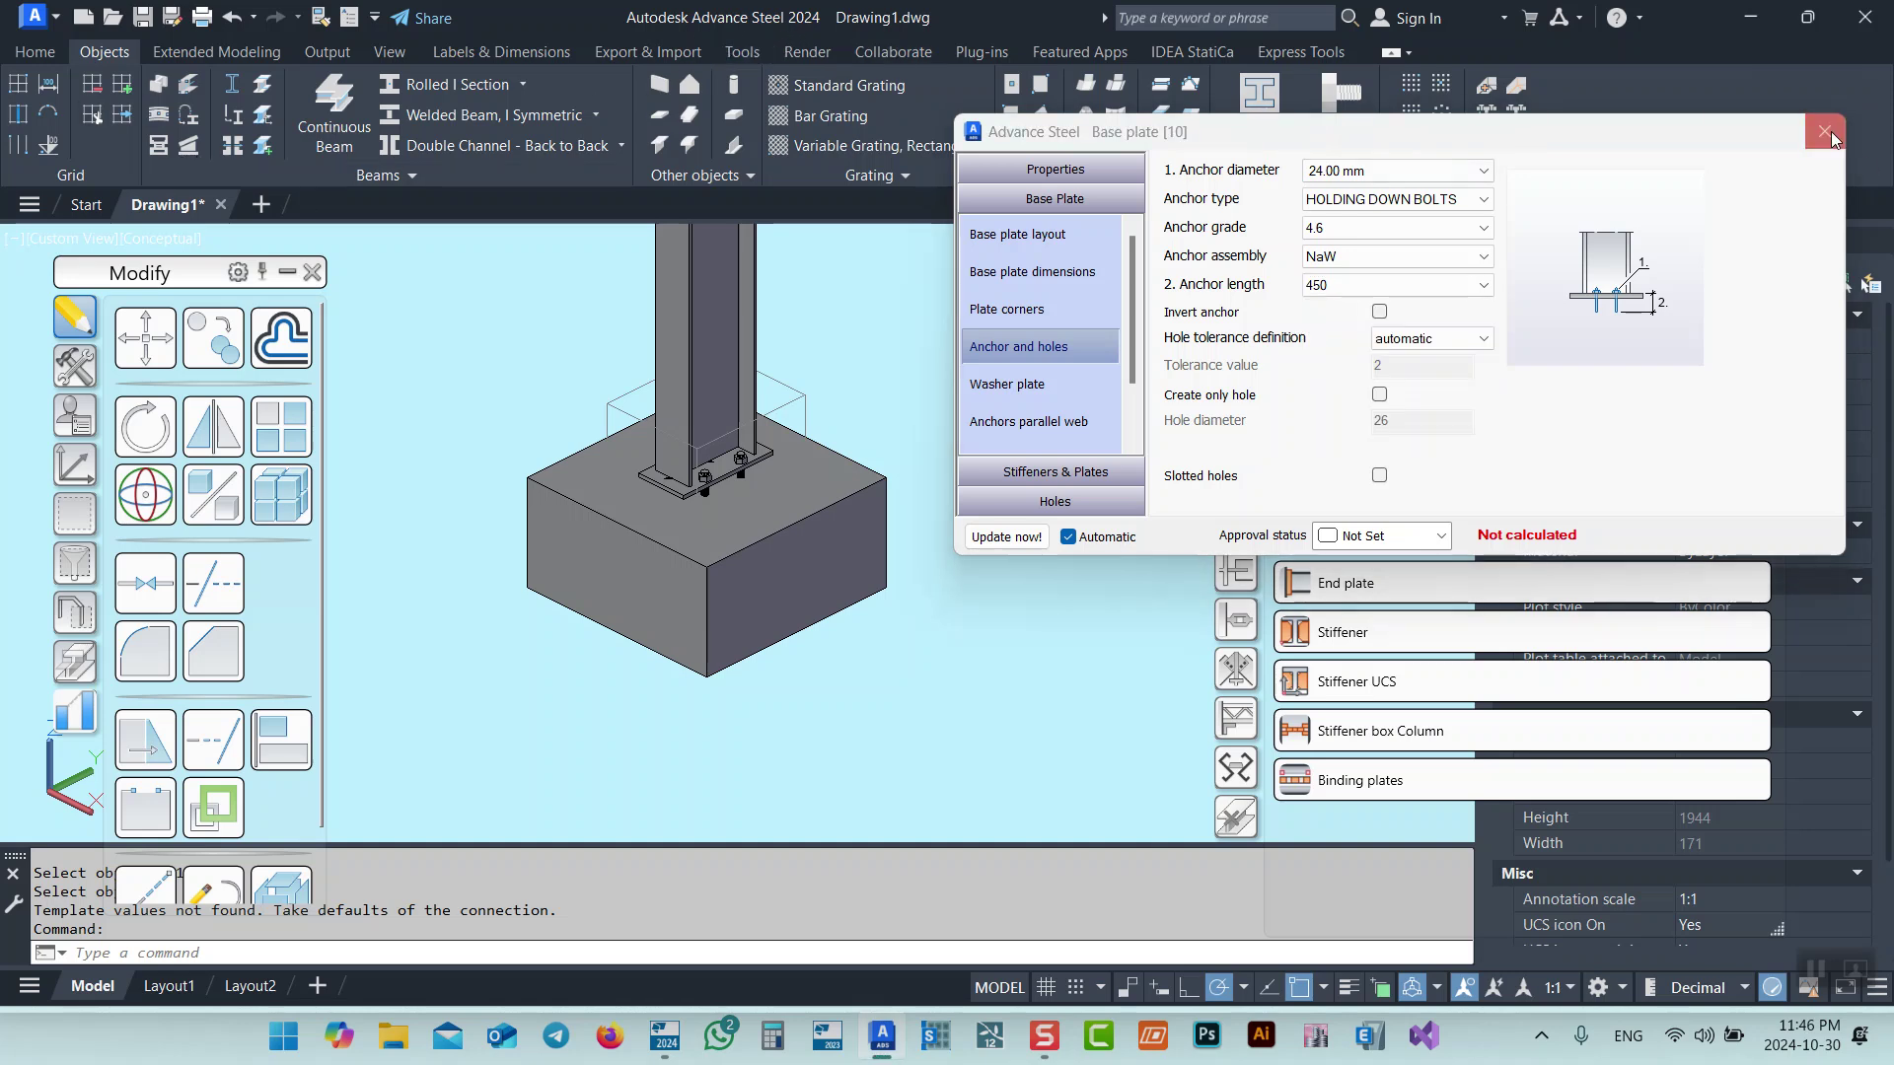
Reopen the base plate connection settings from its frame at the column foot and set the anchor length to 400.
click(755, 45)
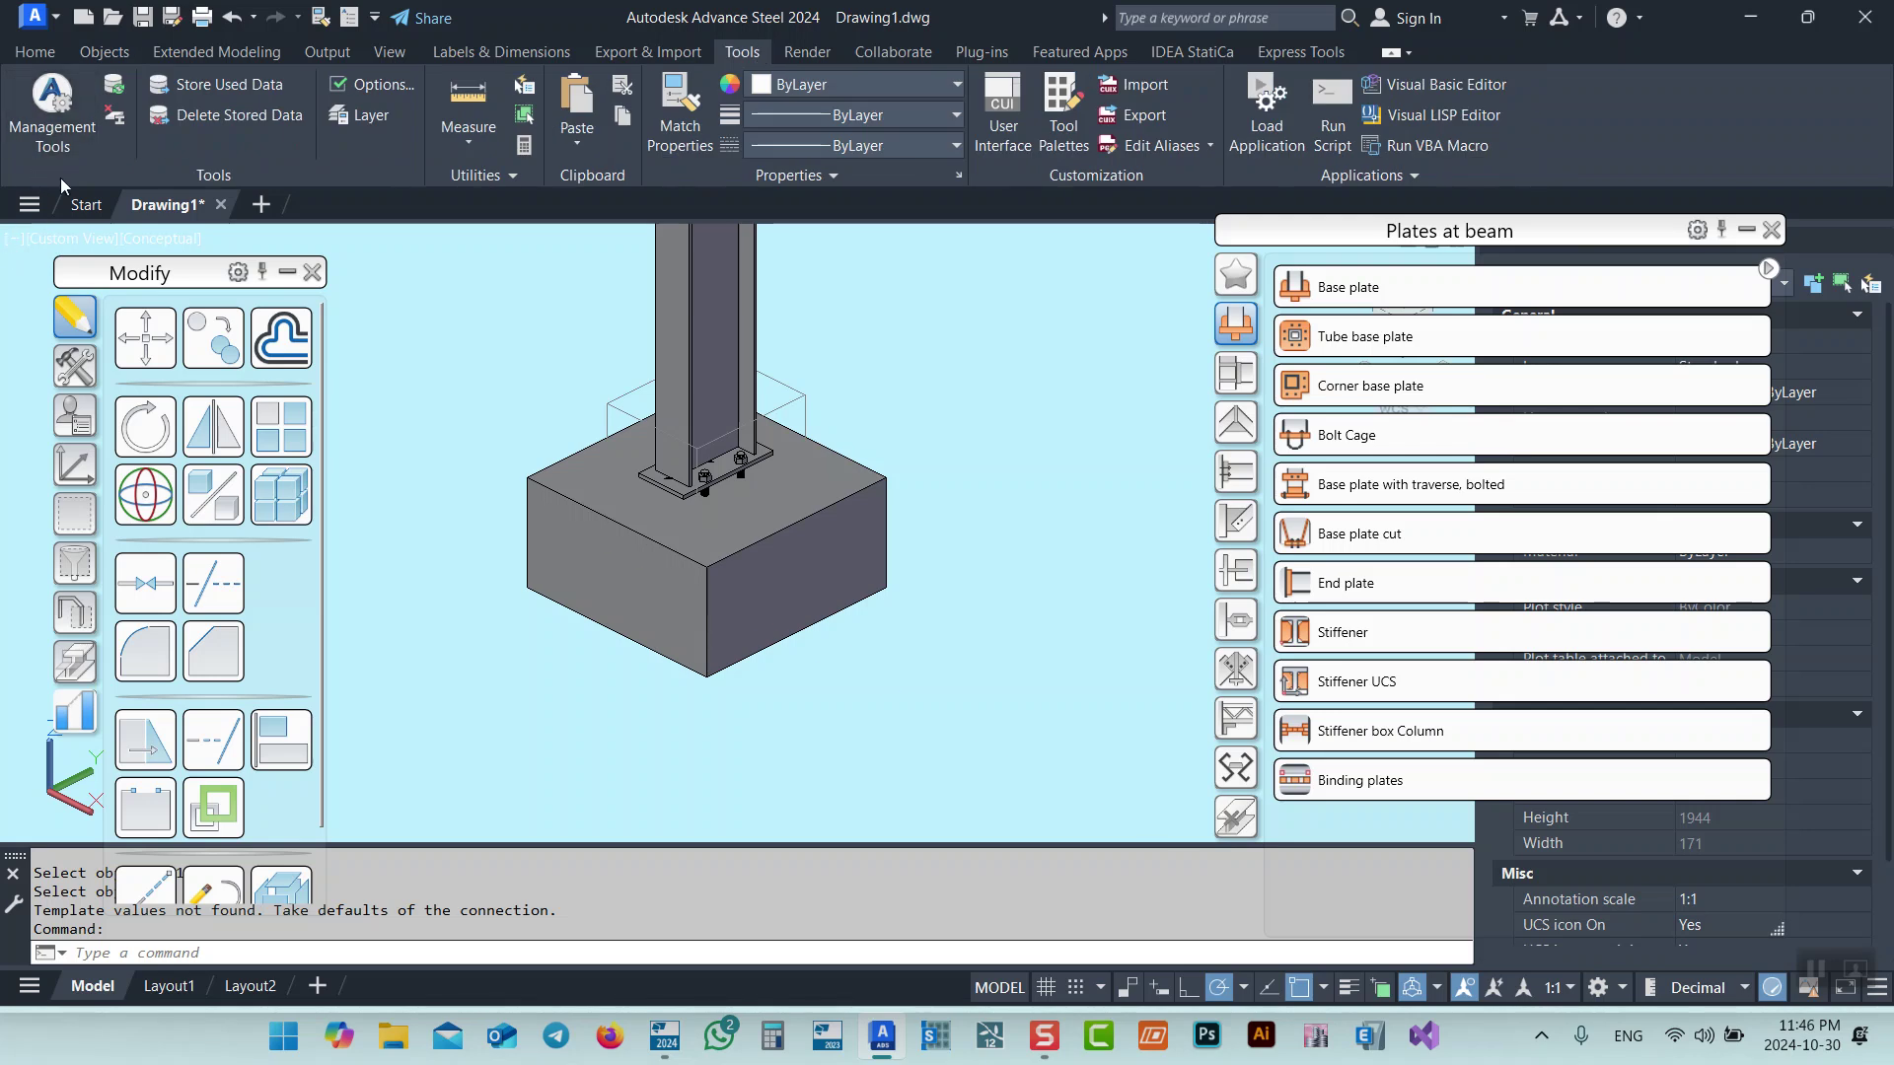
click(785, 396)
double_click(785, 397)
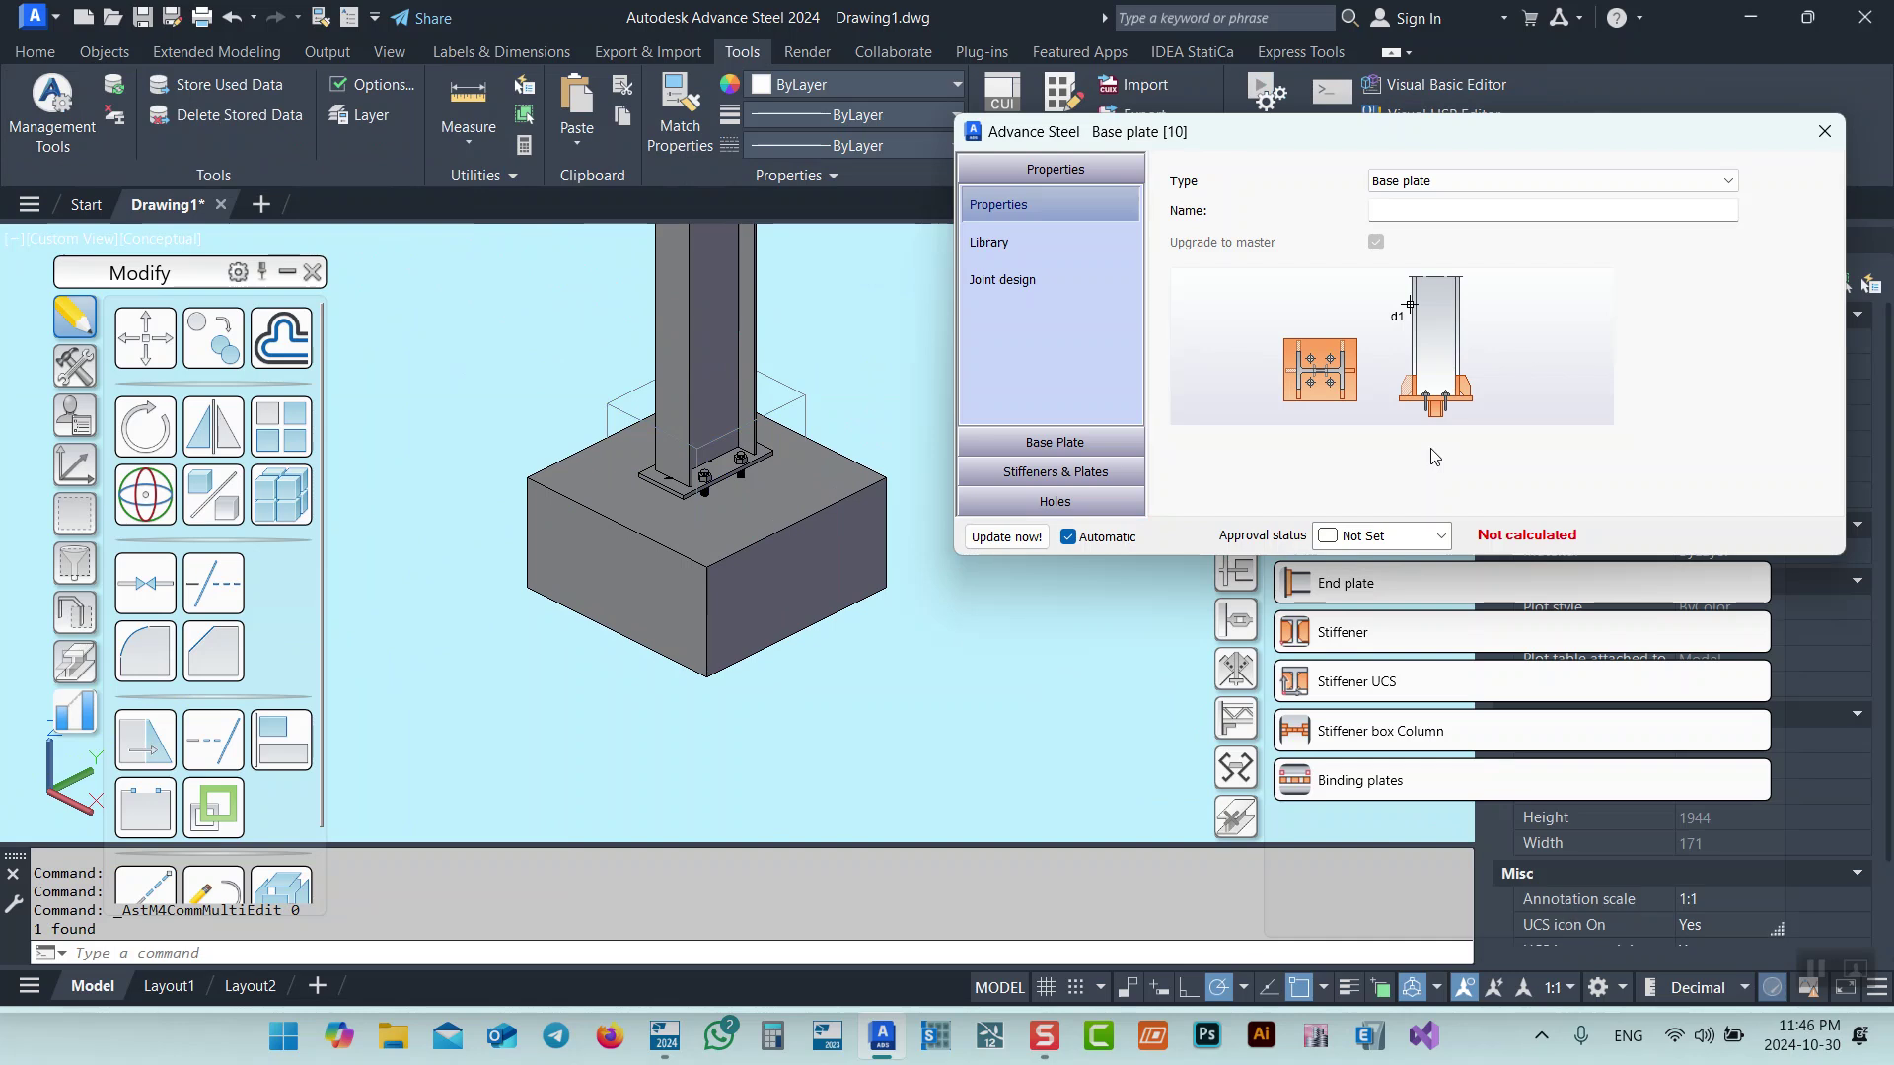
click(1068, 442)
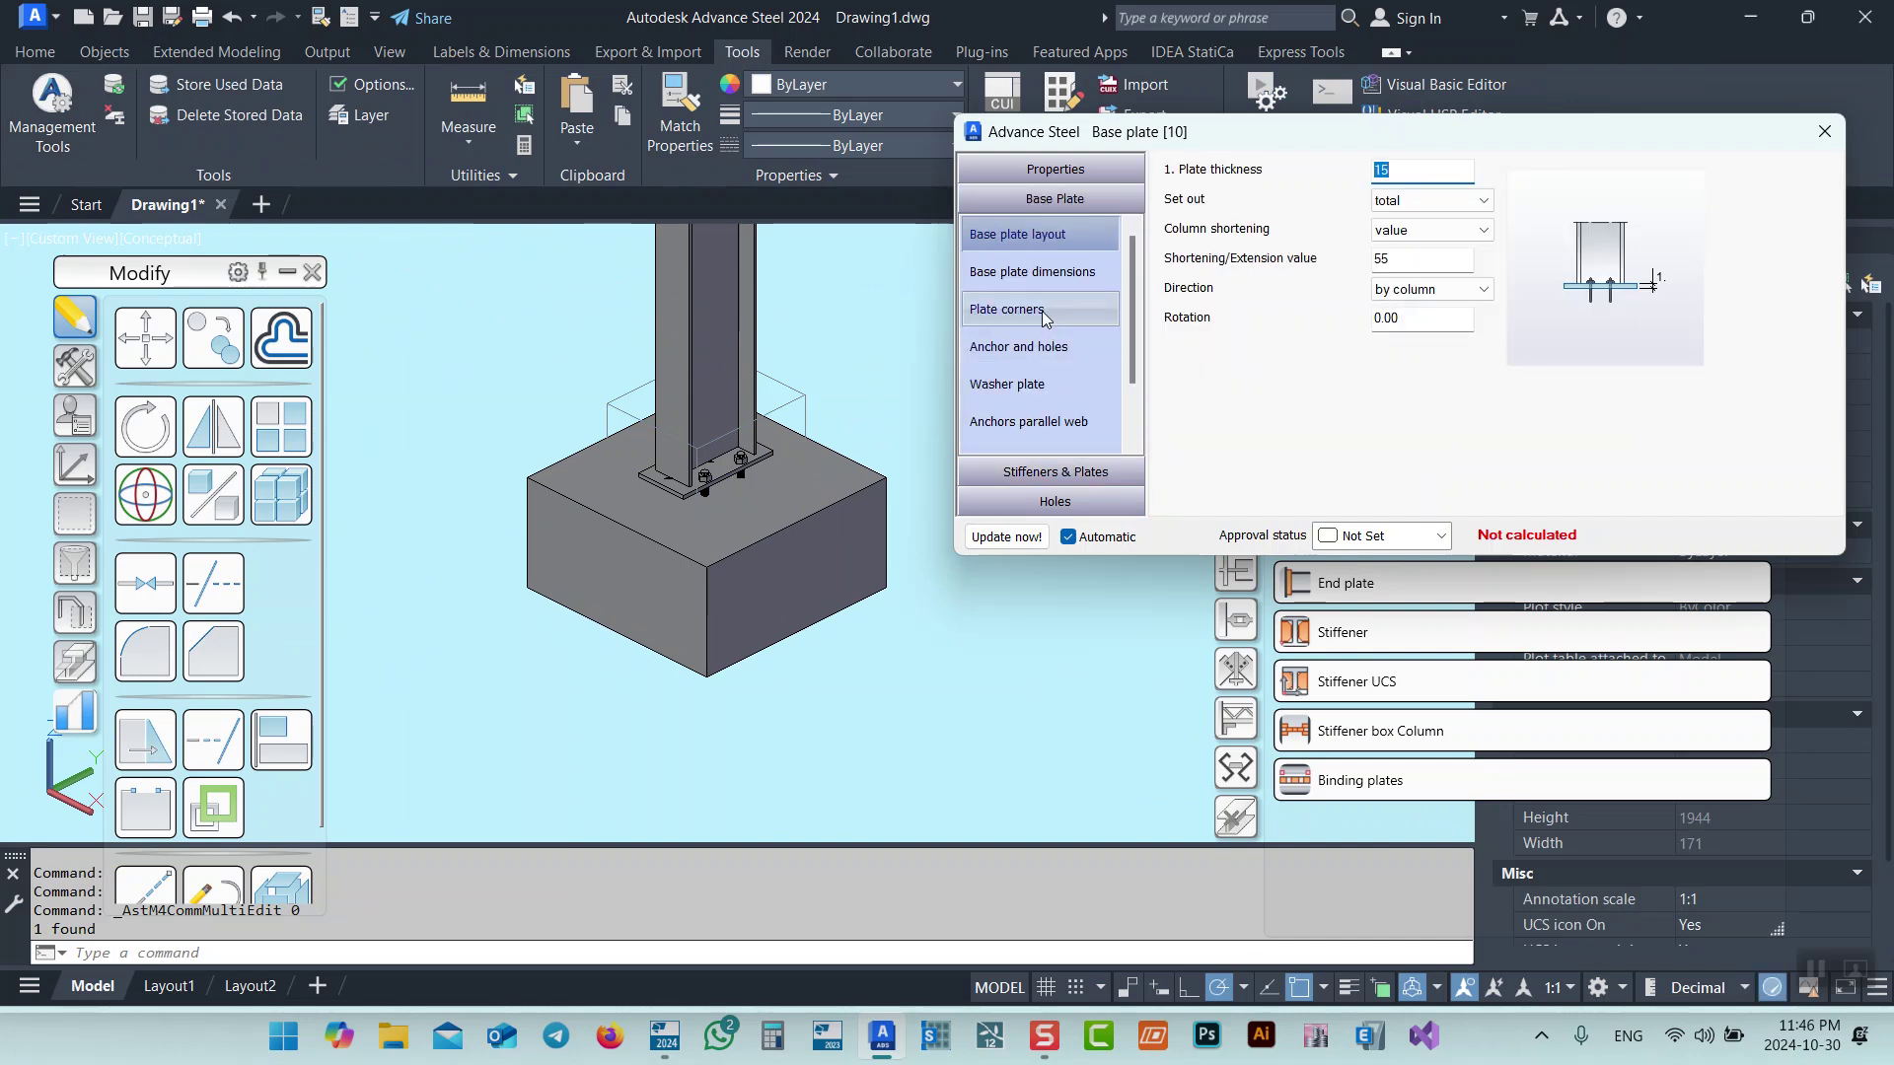
click(1021, 356)
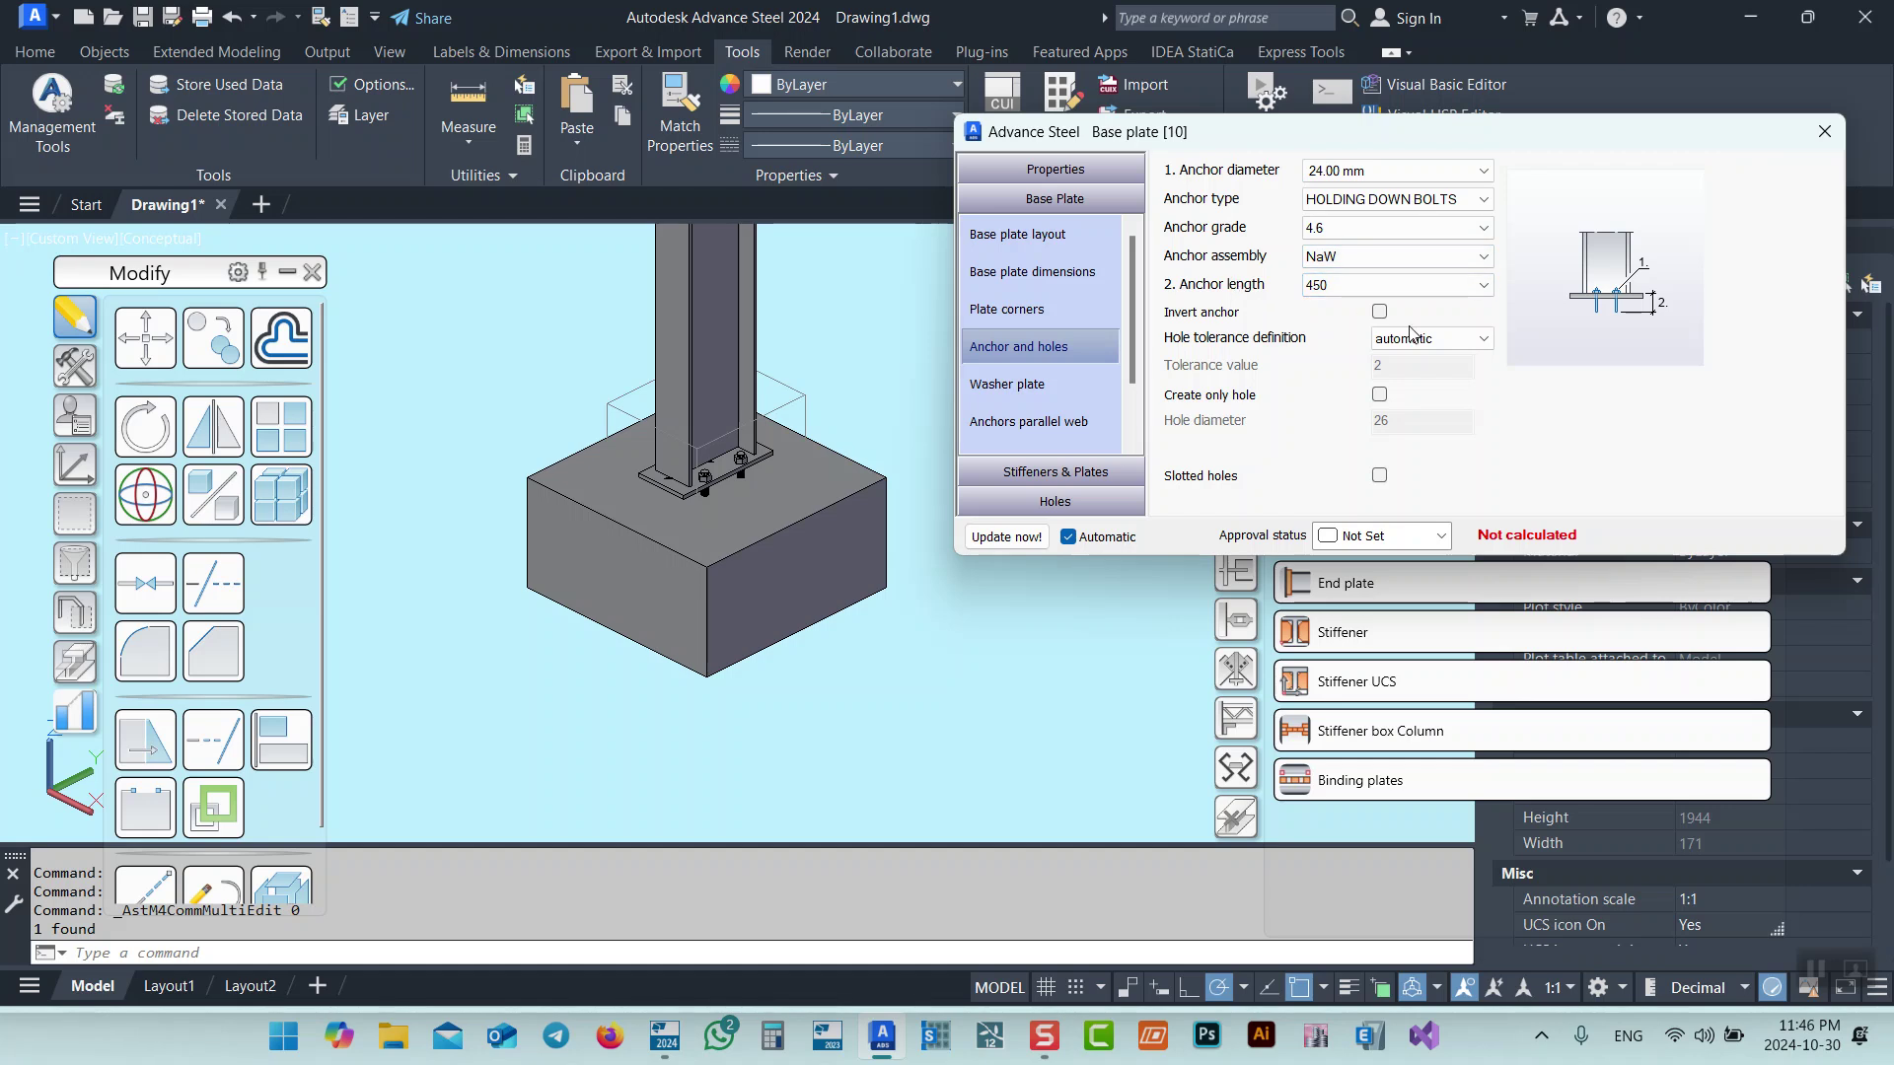
click(1361, 285)
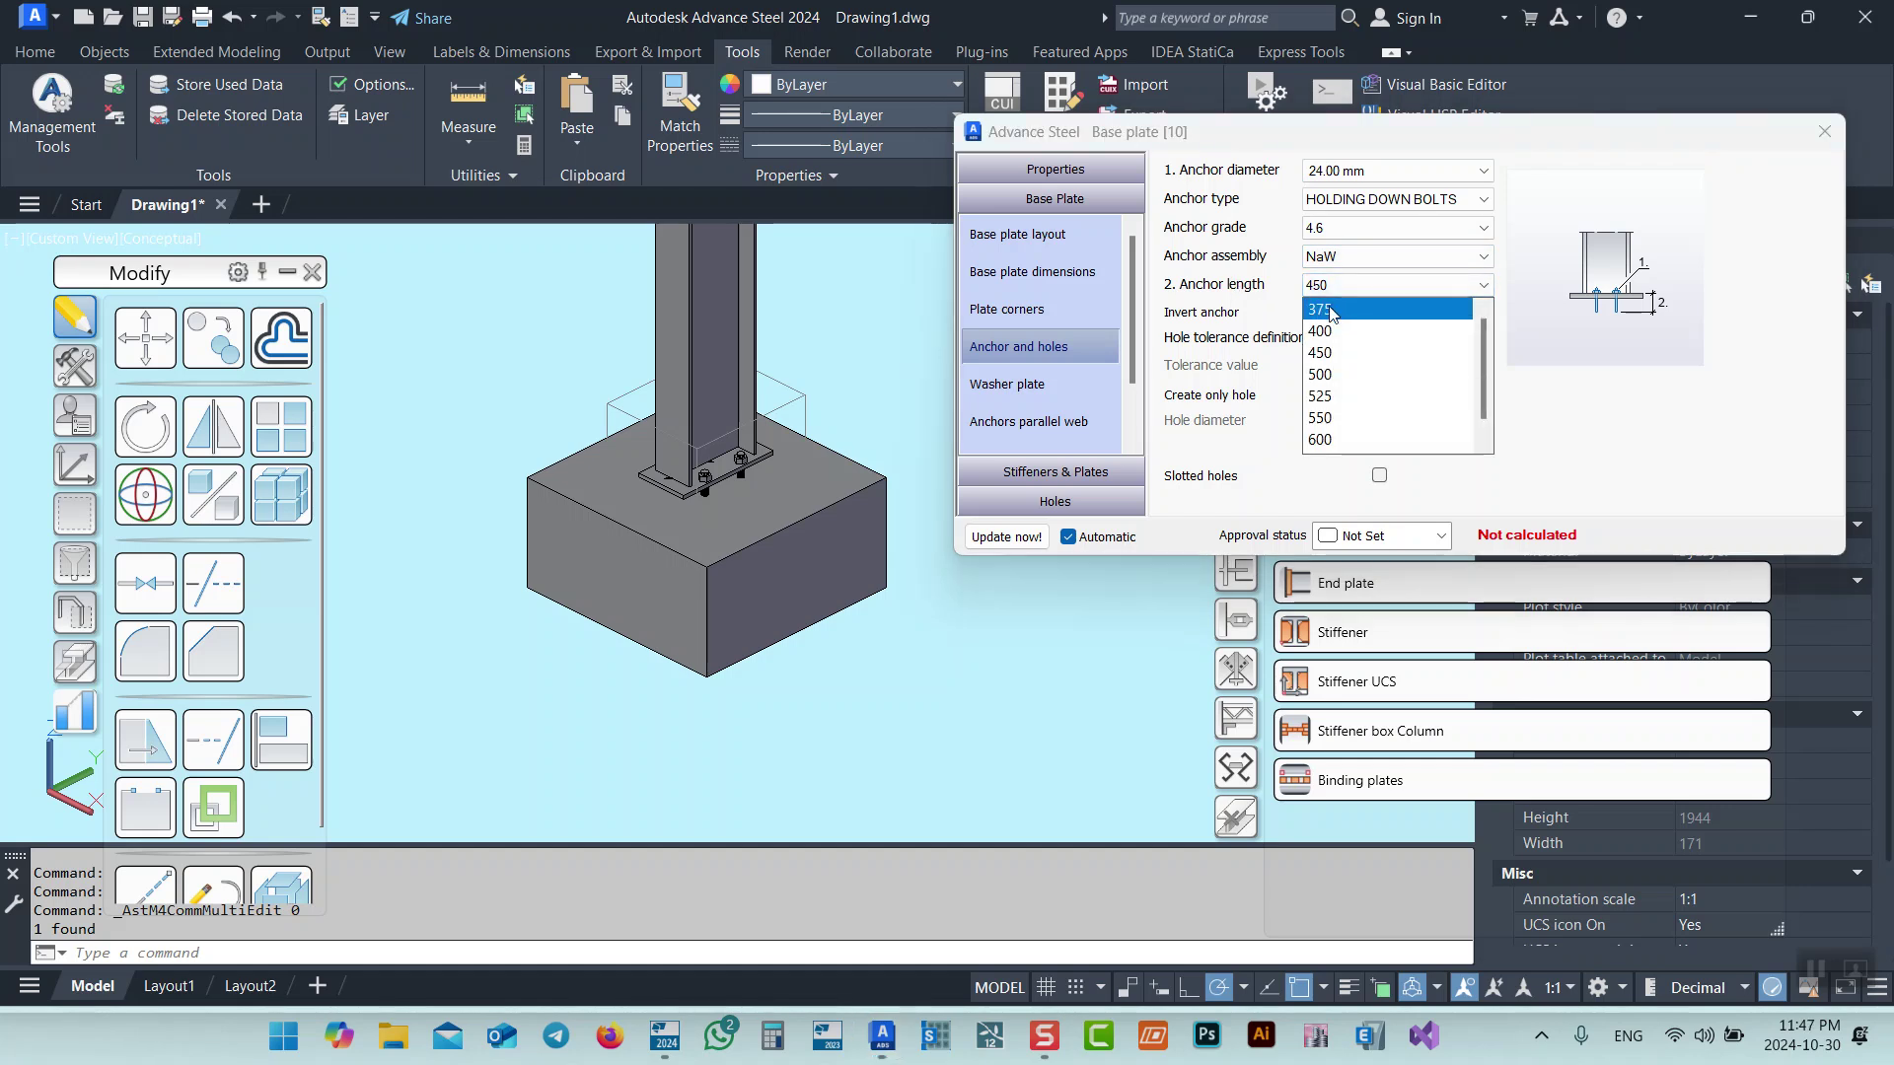
click(1322, 331)
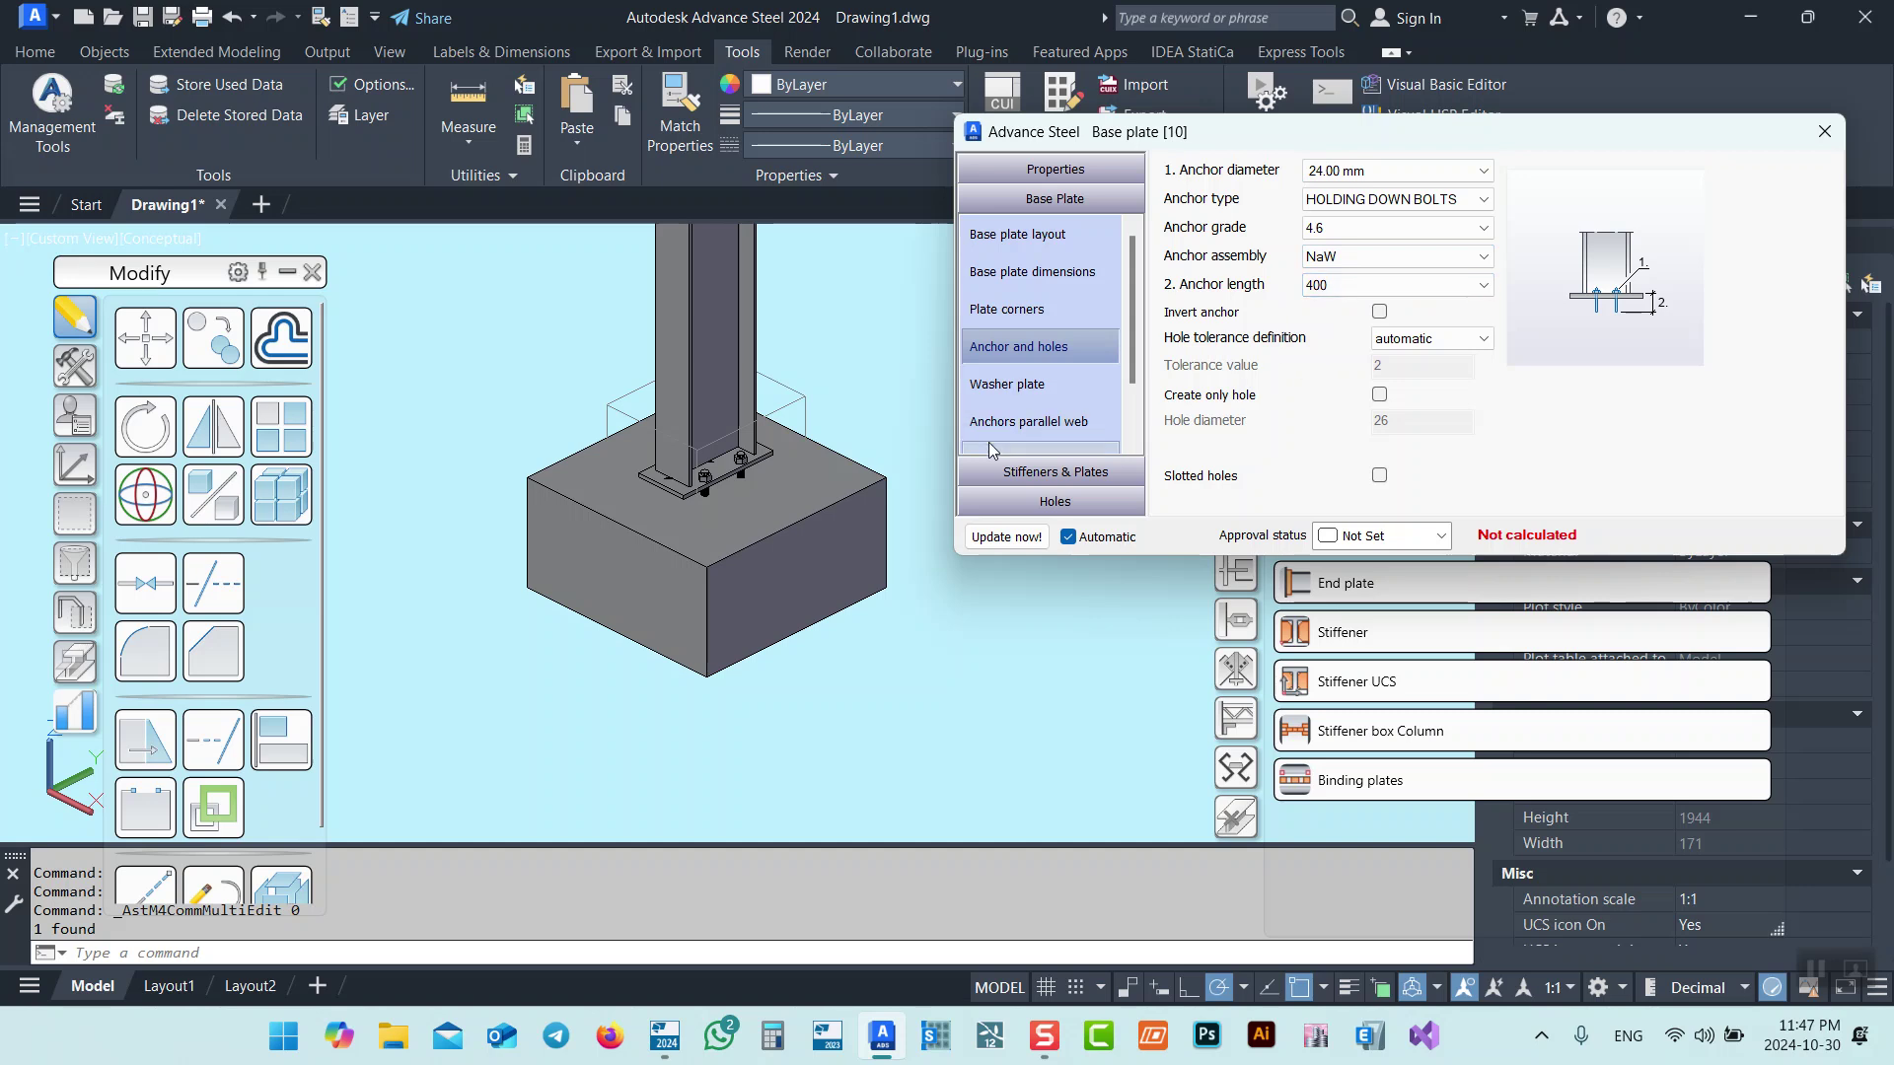
Set the anchor hole tolerance definition to variable with a tolerance value of 3, and check the washer plate options.
click(1416, 340)
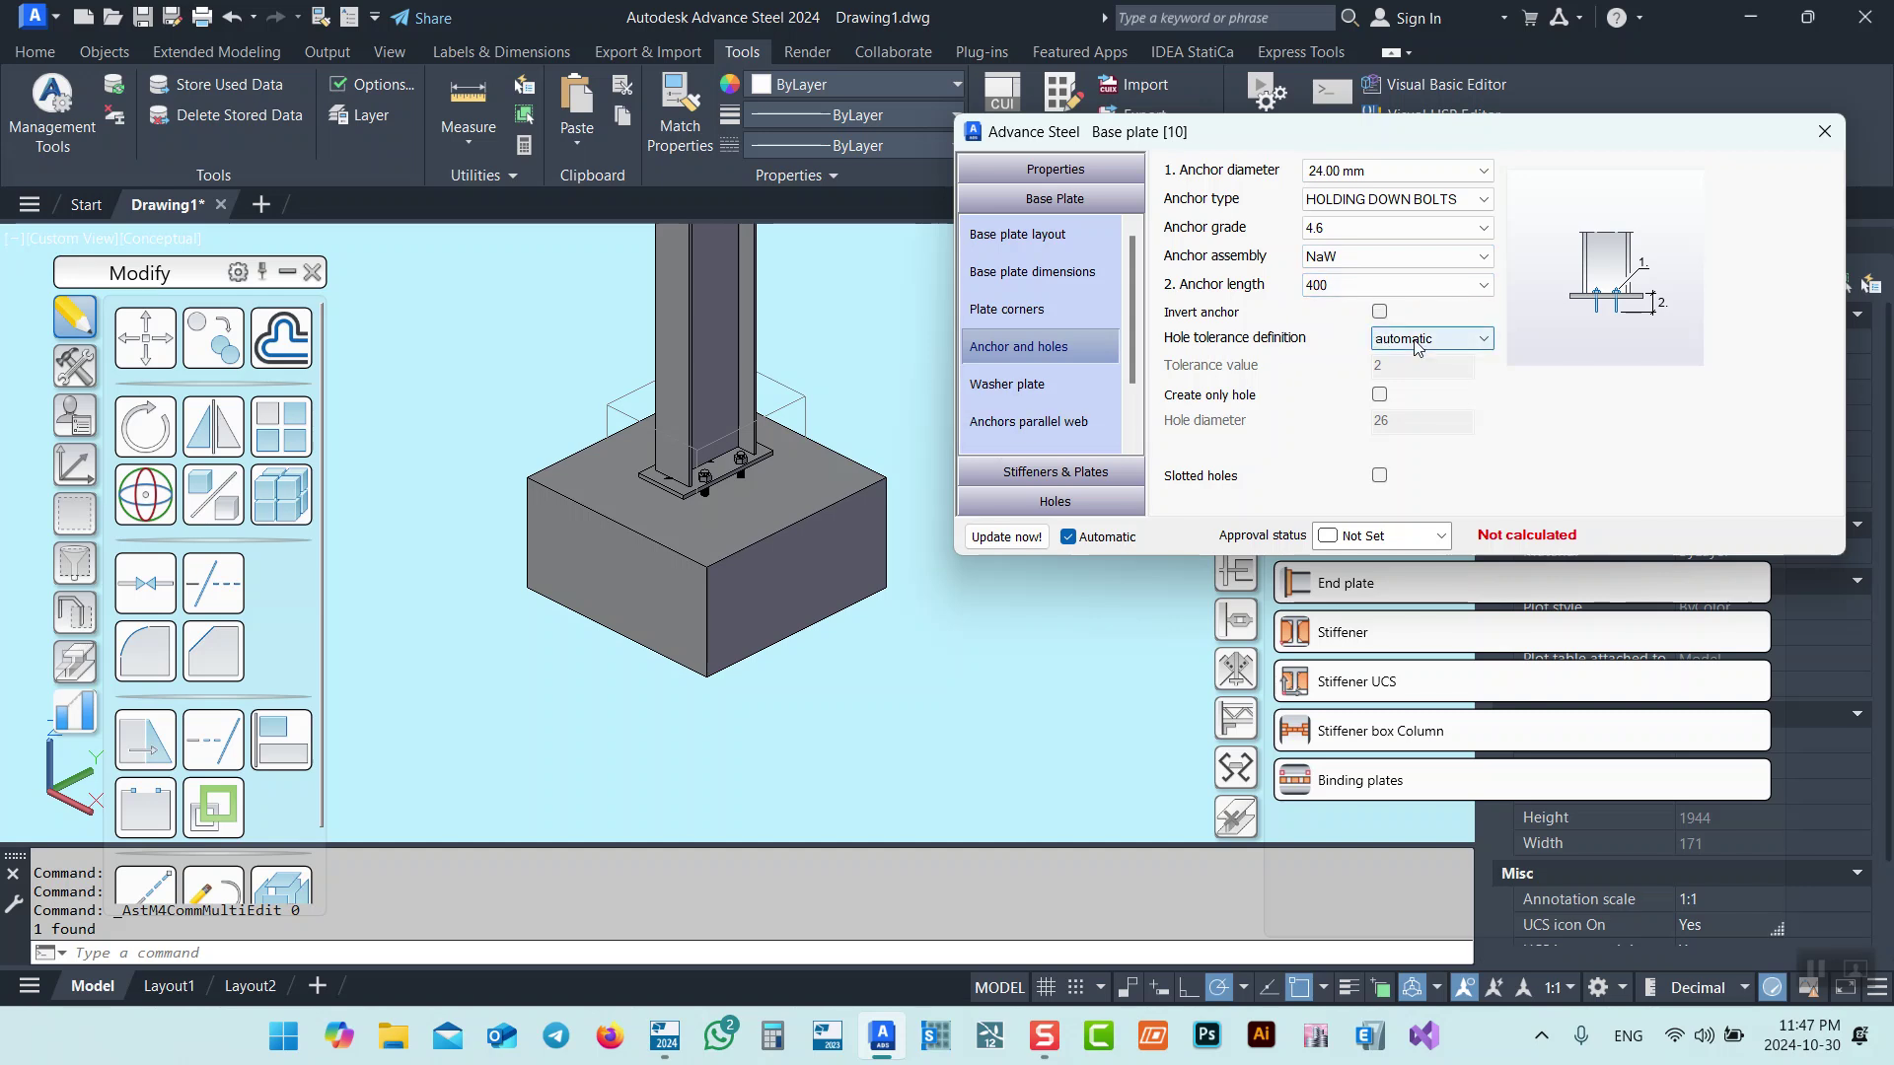
click(1408, 378)
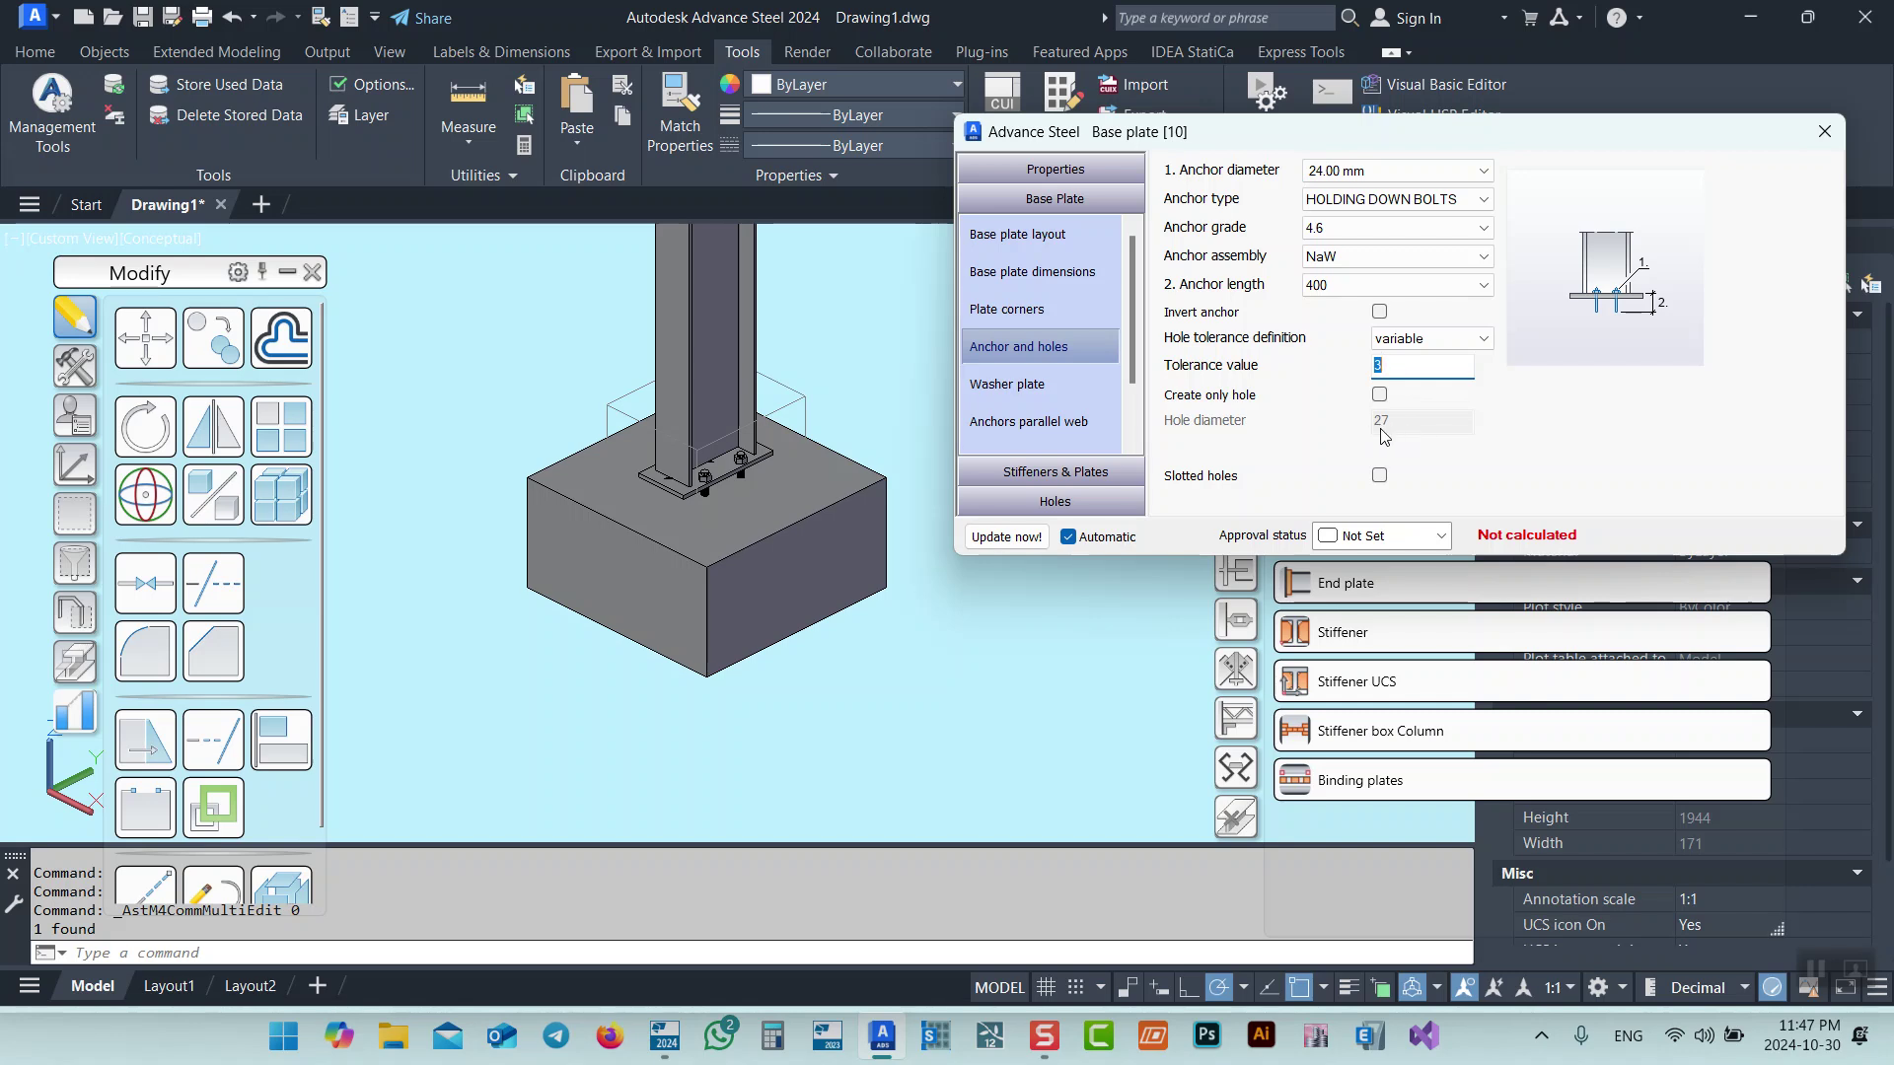
click(1063, 403)
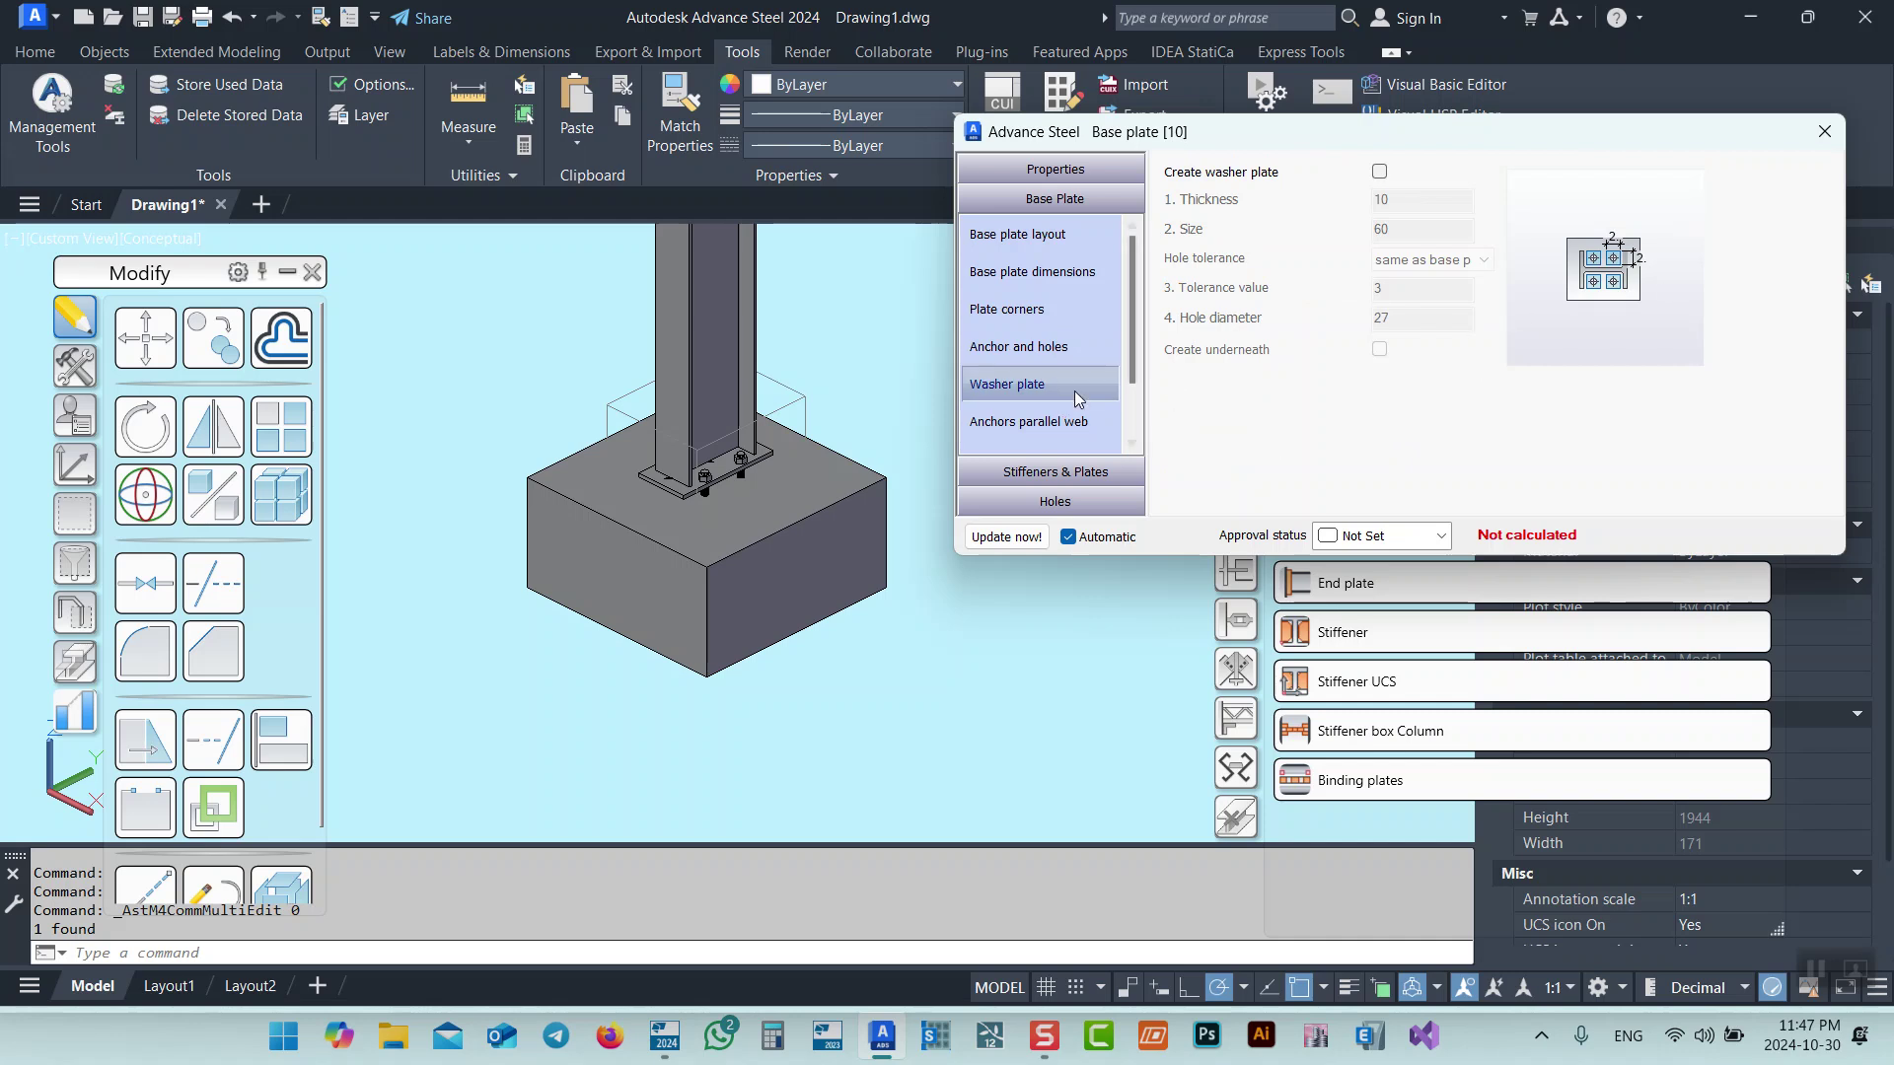
Set the intermediate distance to 120 for both the anchors parallel to the flange and the anchors parallel to the web.
click(1026, 426)
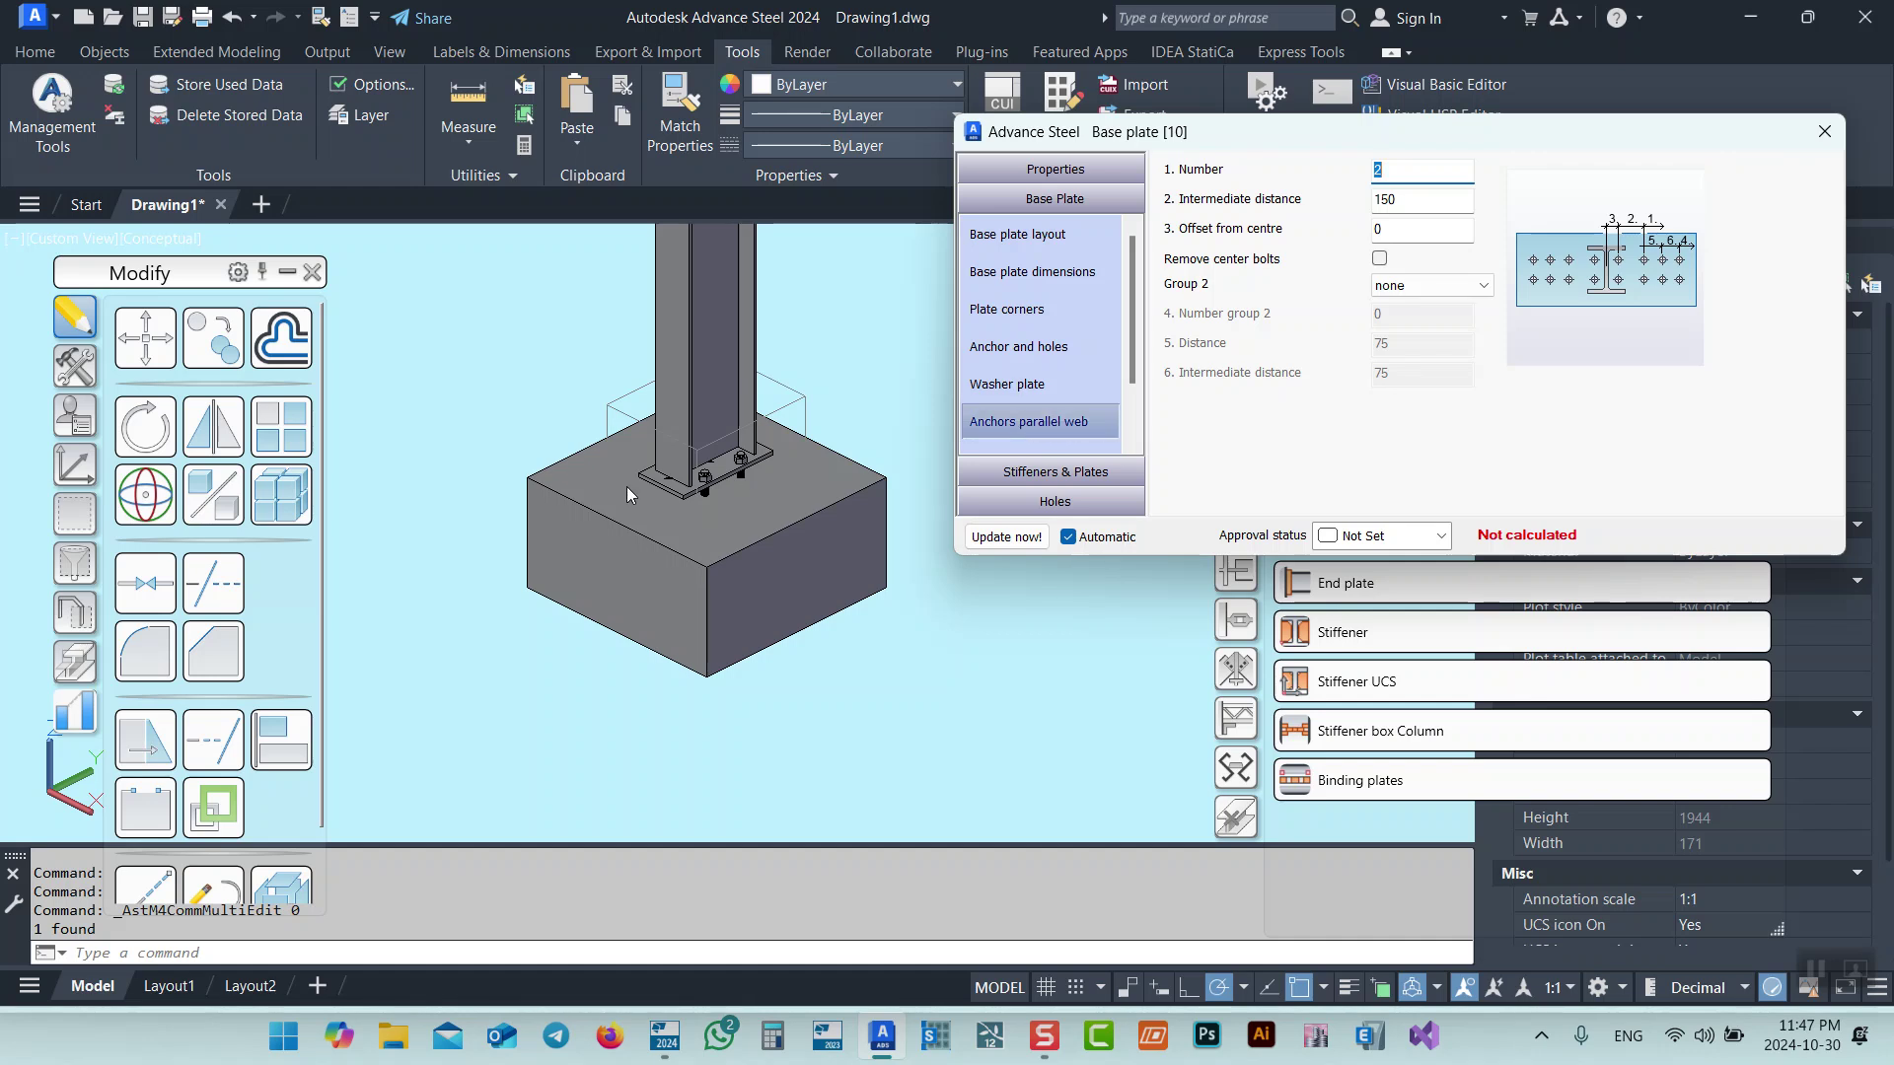
scroll(1024, 357, down, 2)
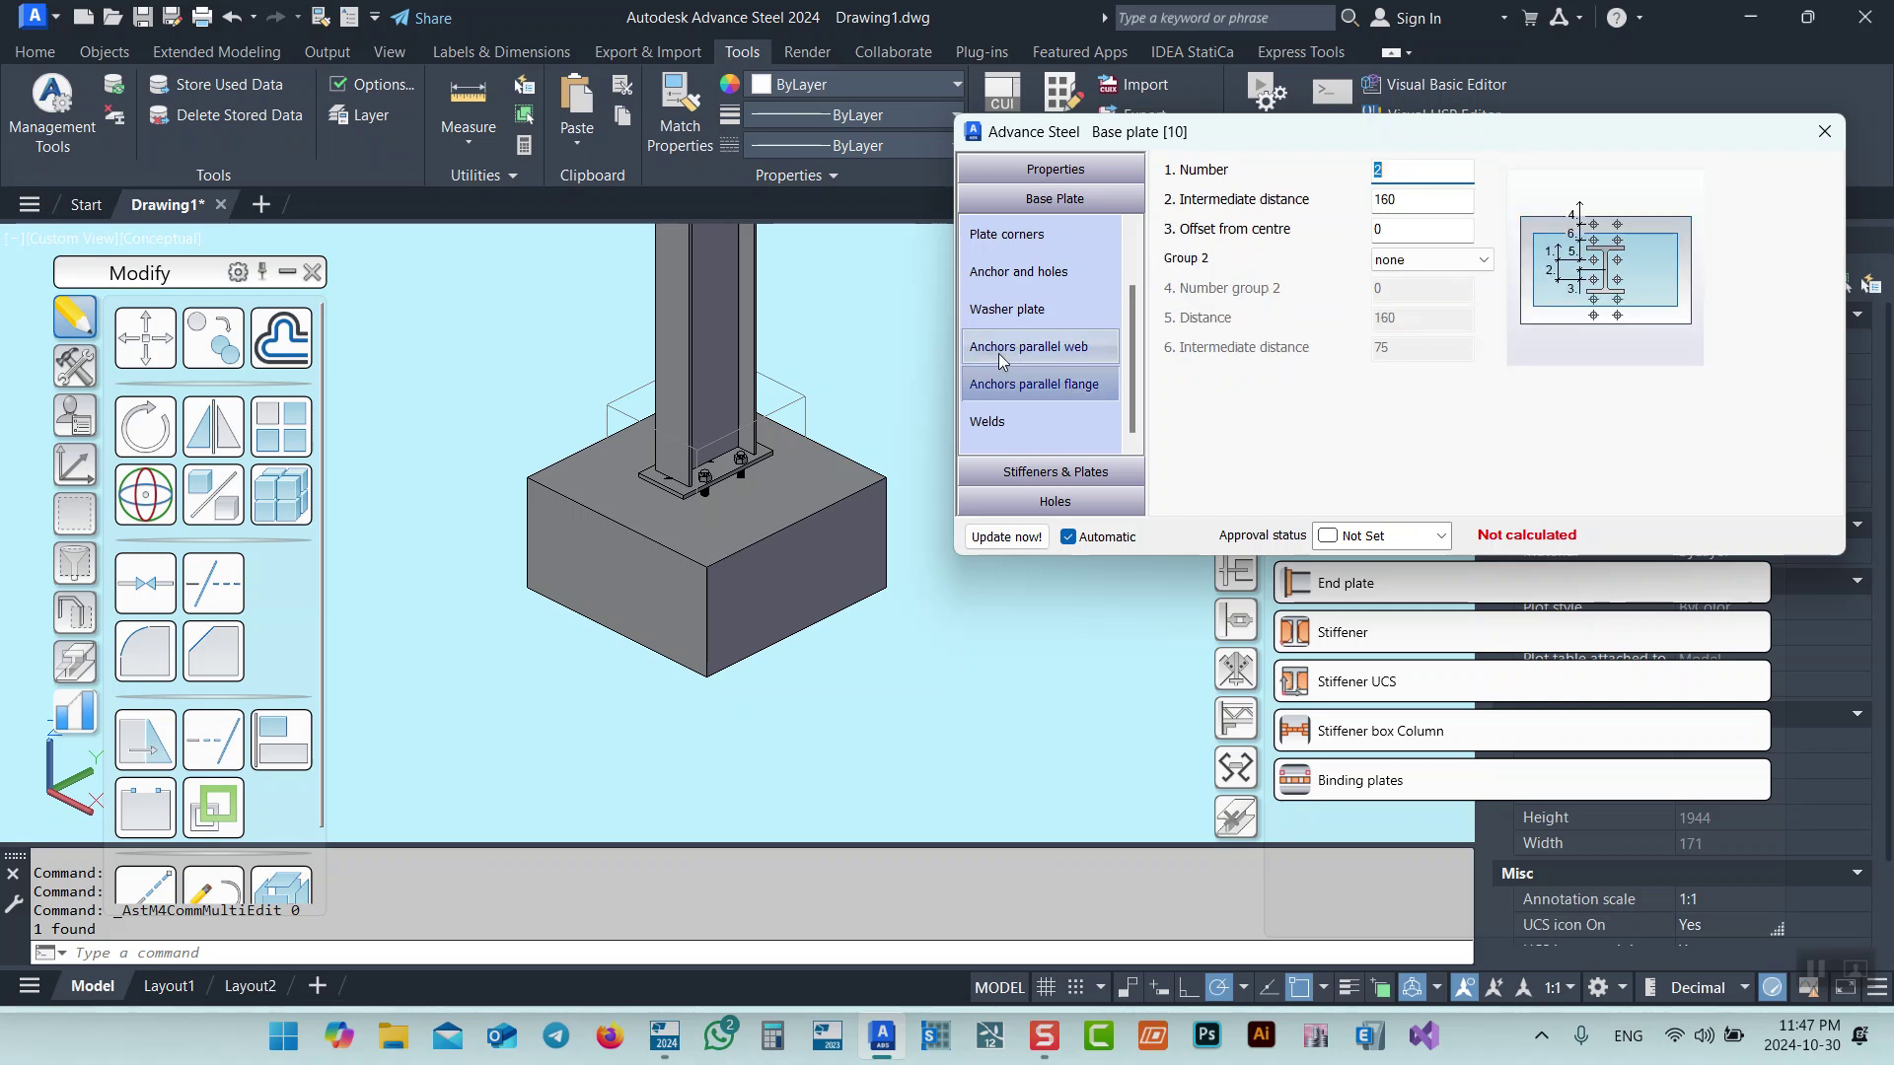
click(1006, 385)
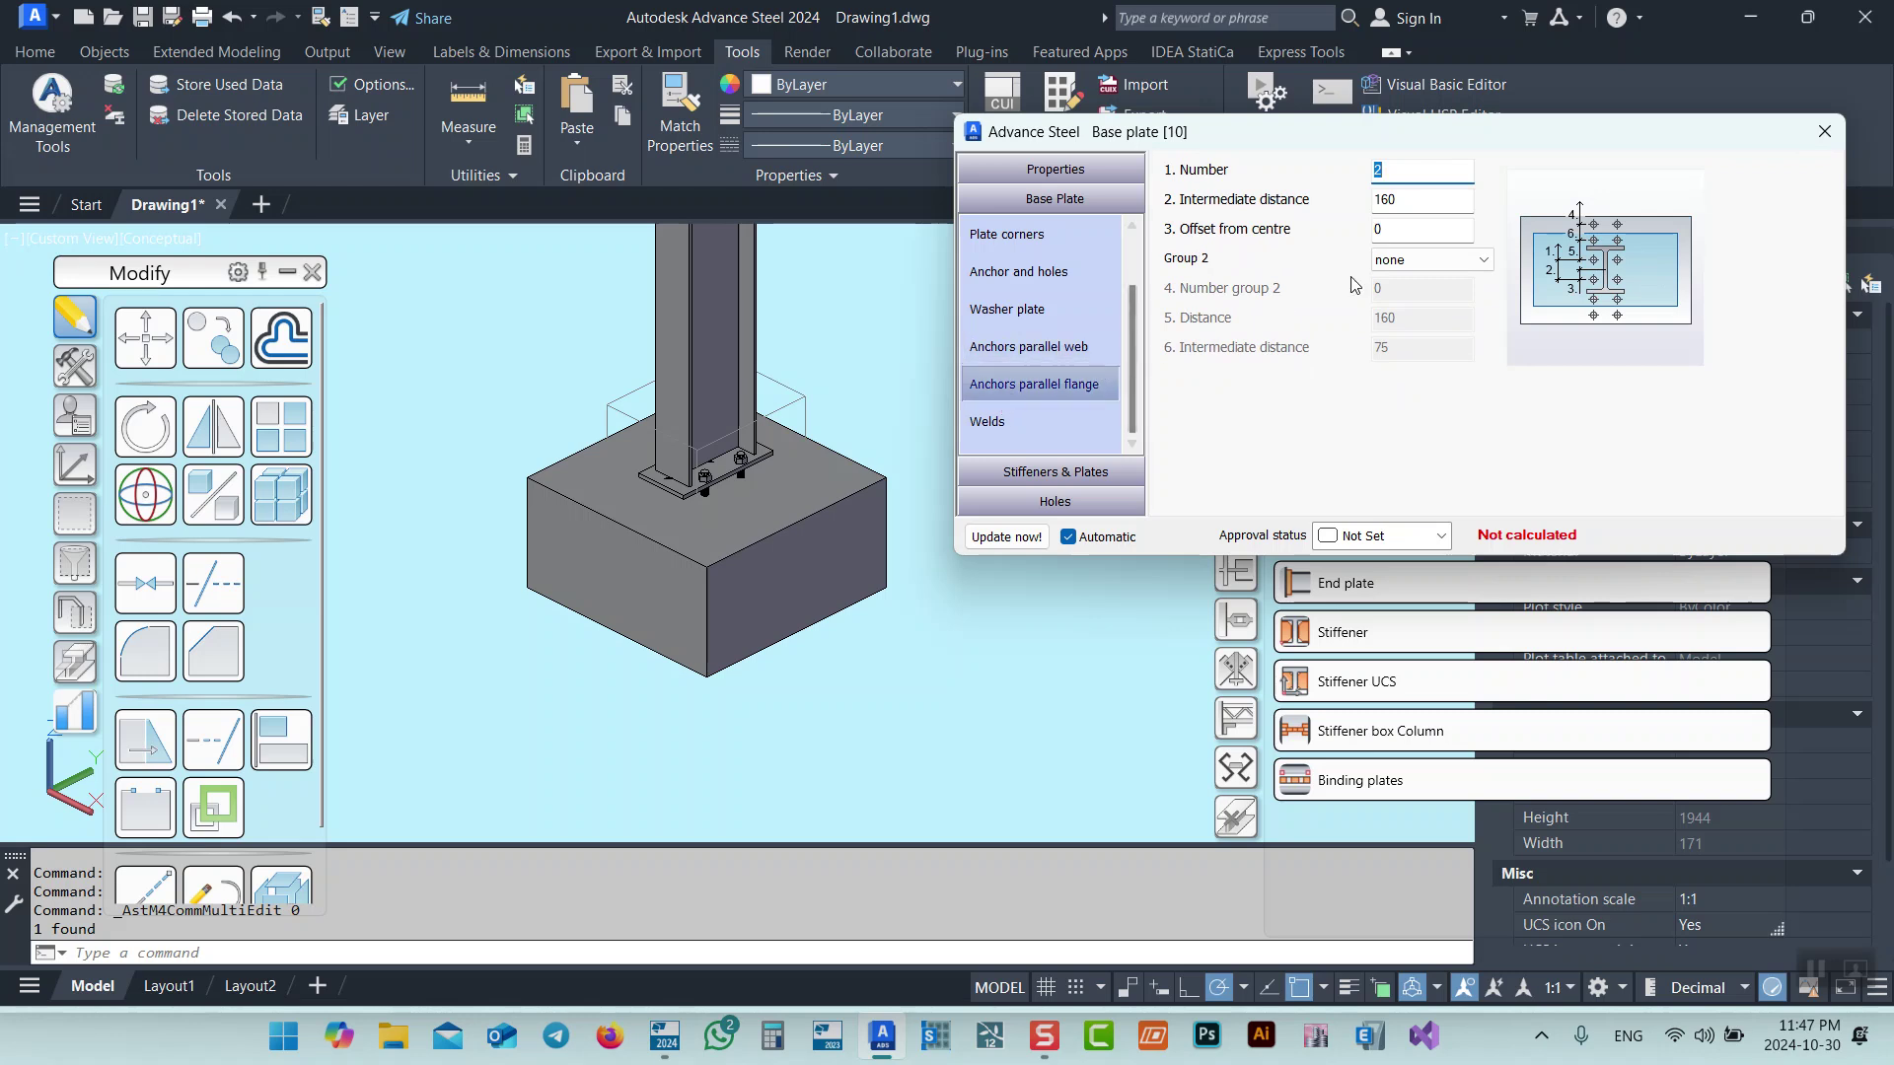
double_click(1421, 206)
text(12)
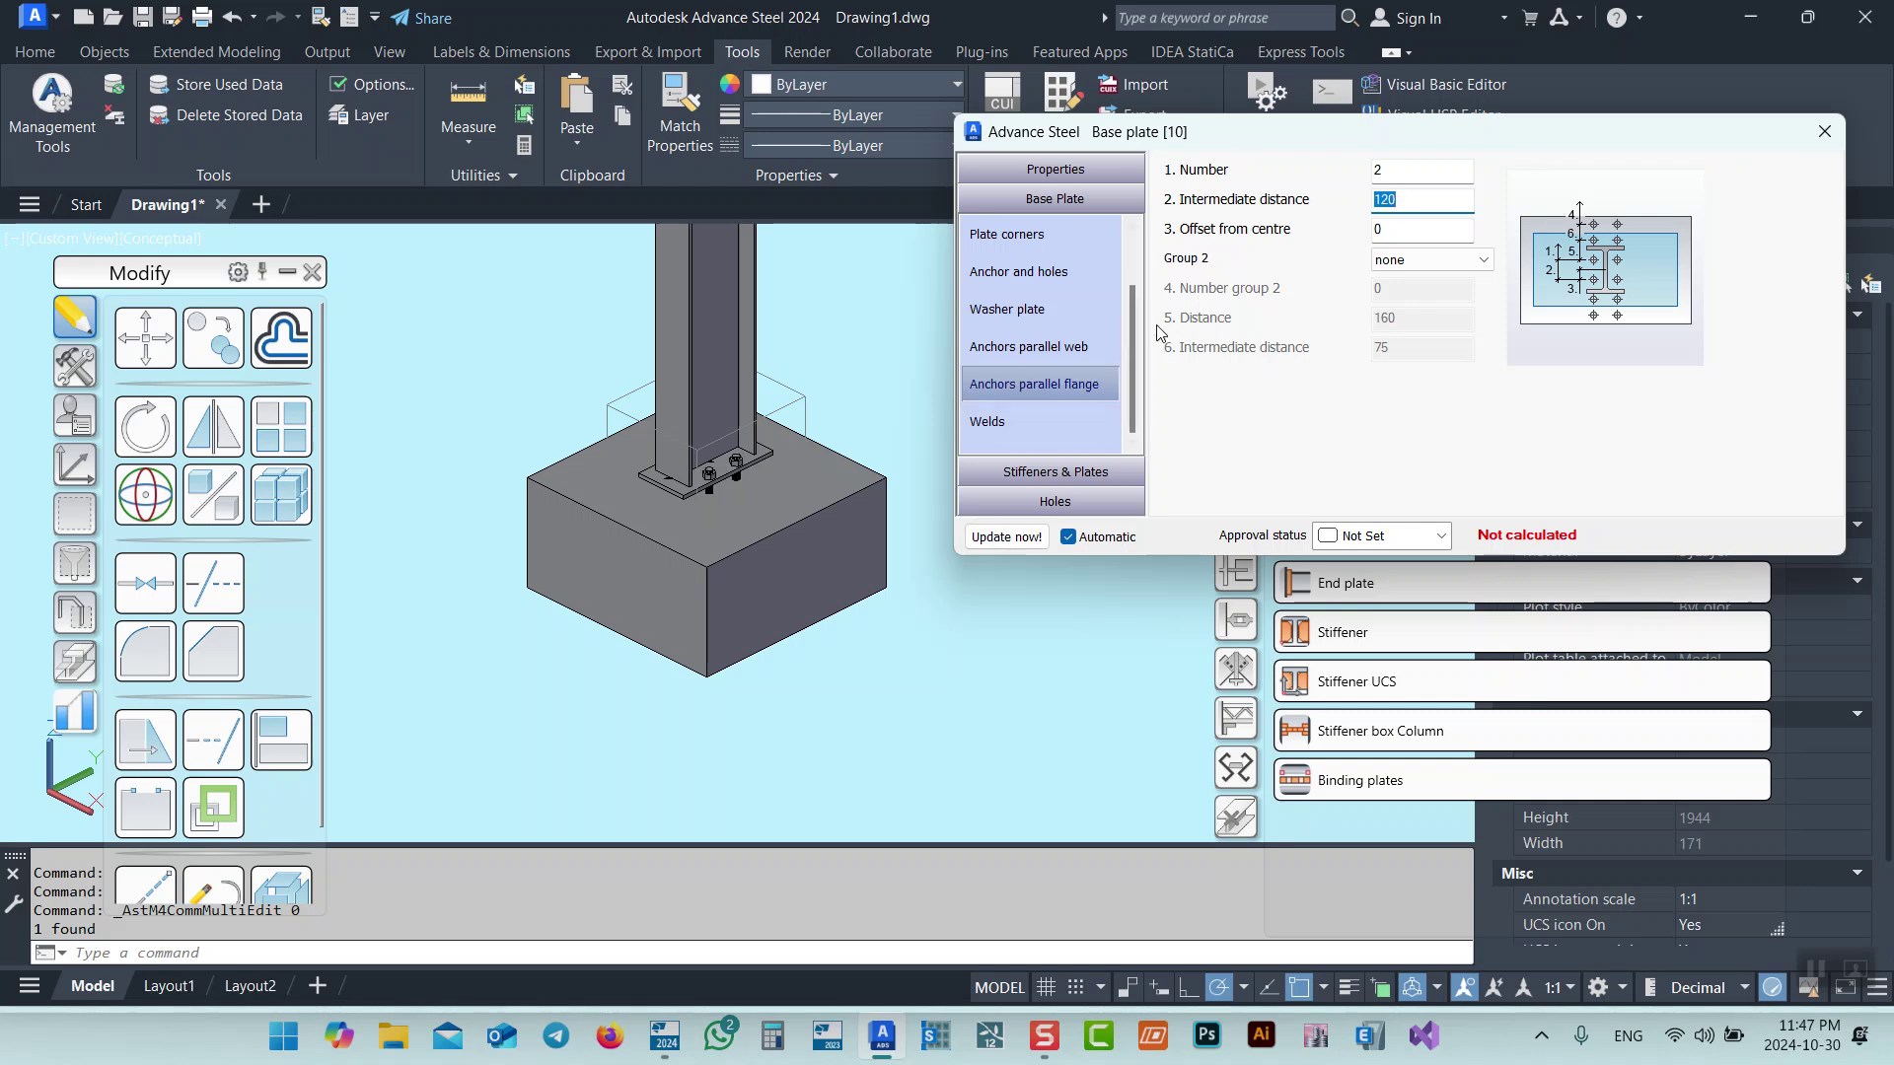
click(1056, 364)
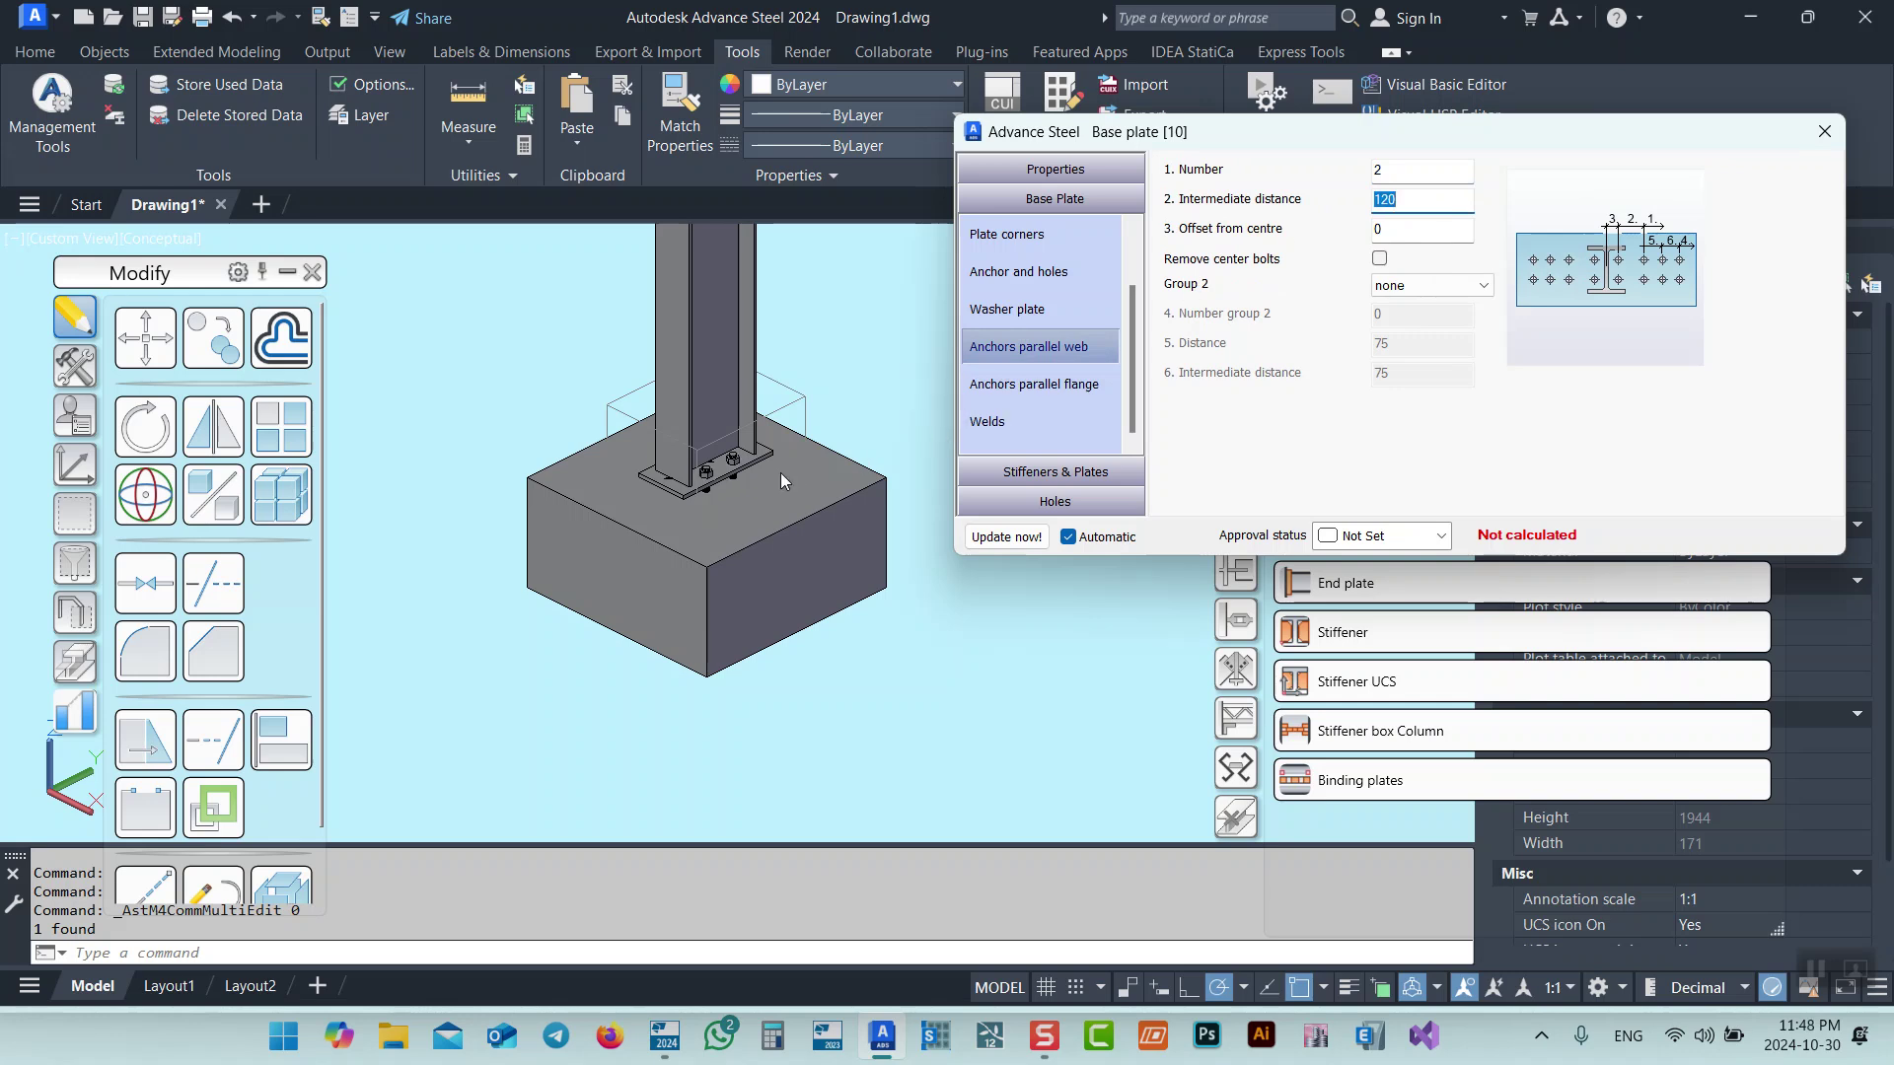
Try a second group of 2 anchors on the right side parallel to the web, and set group 2 back to none.
scroll(761, 479, up, 3)
scroll(761, 479, up, 2)
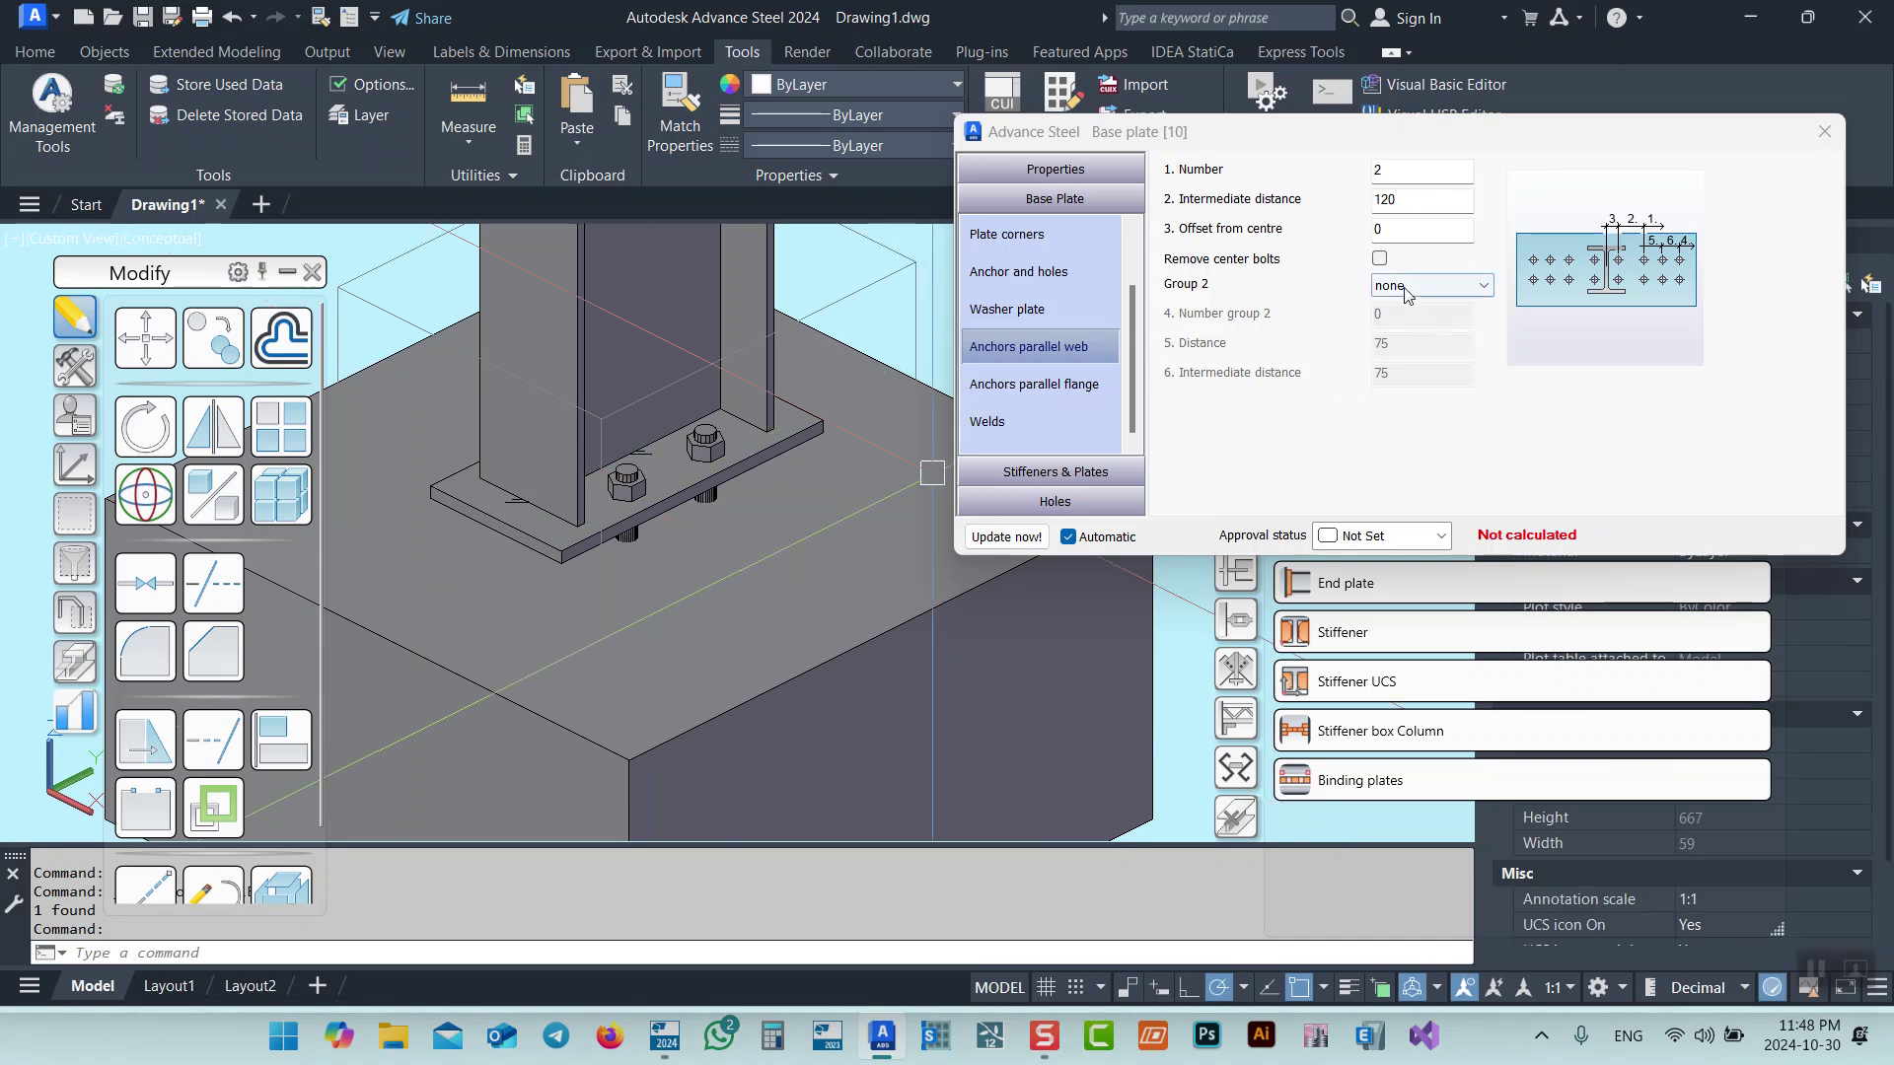
click(1417, 304)
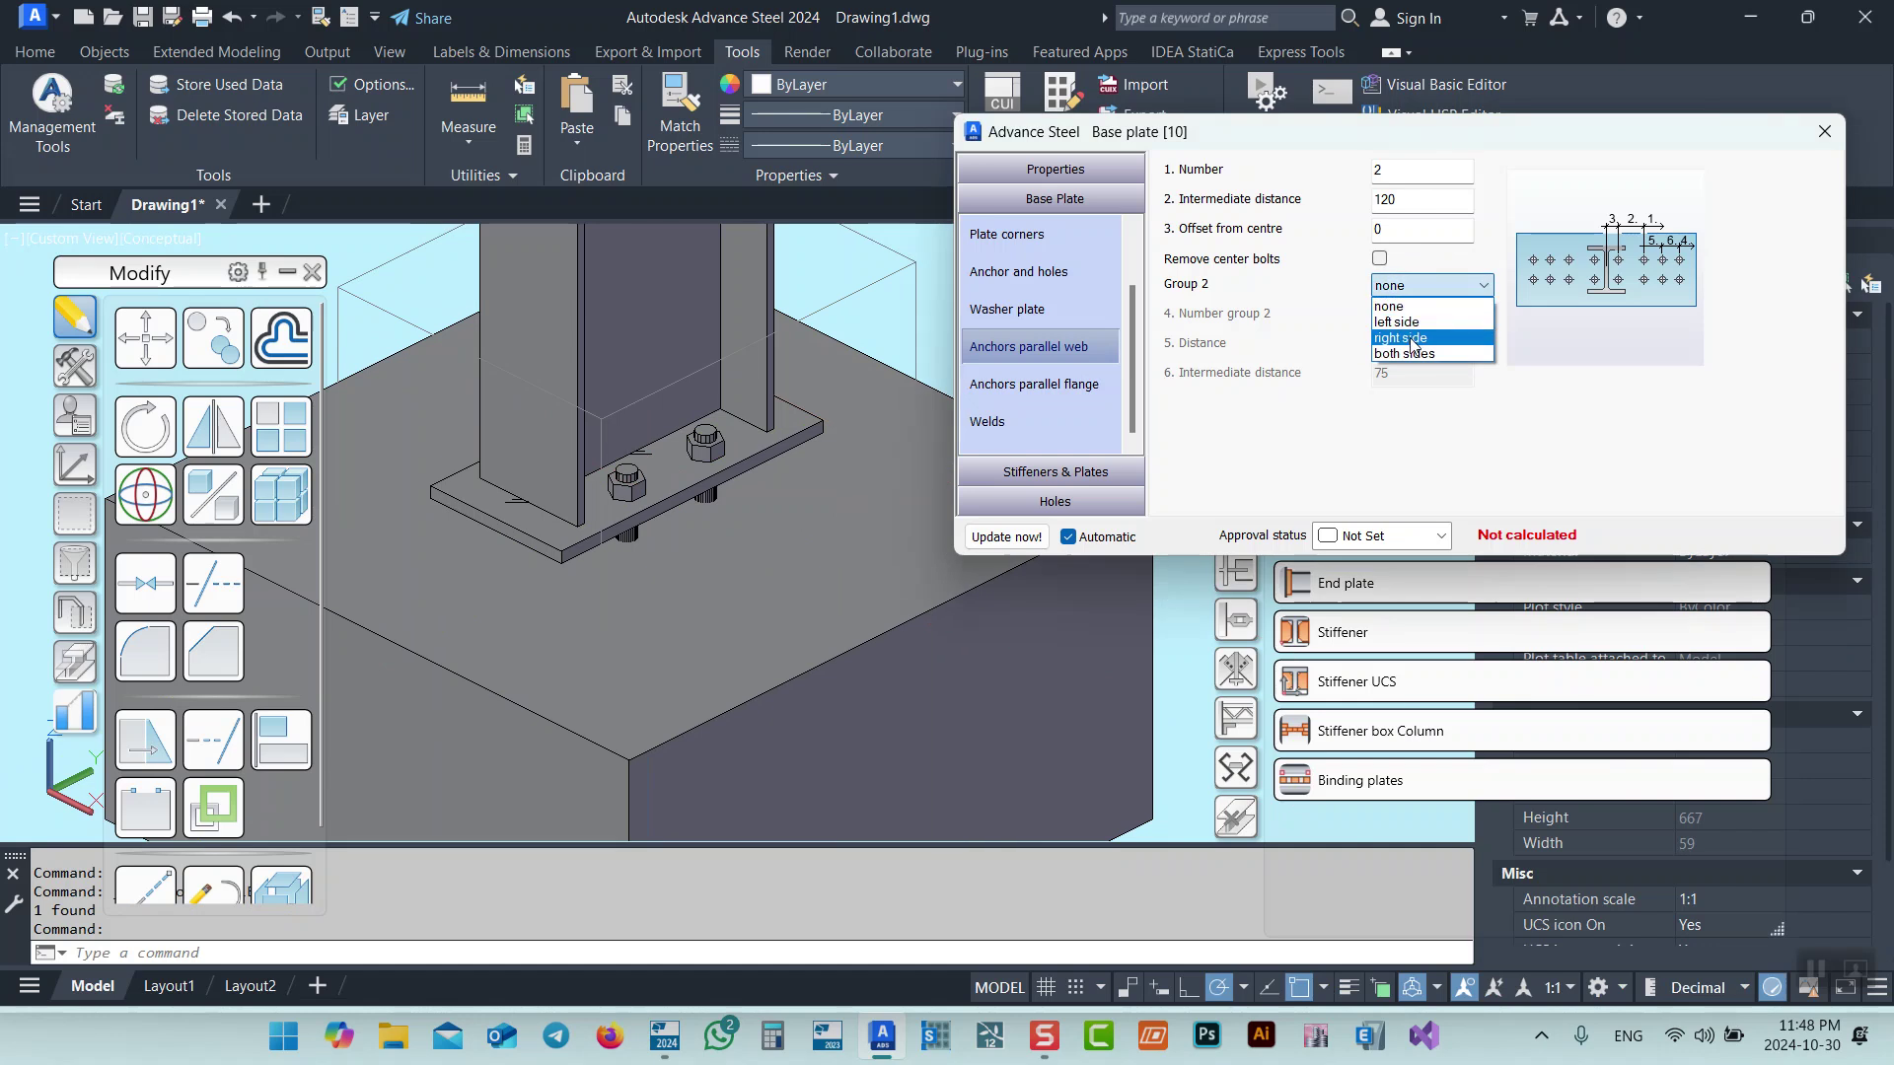
click(1415, 339)
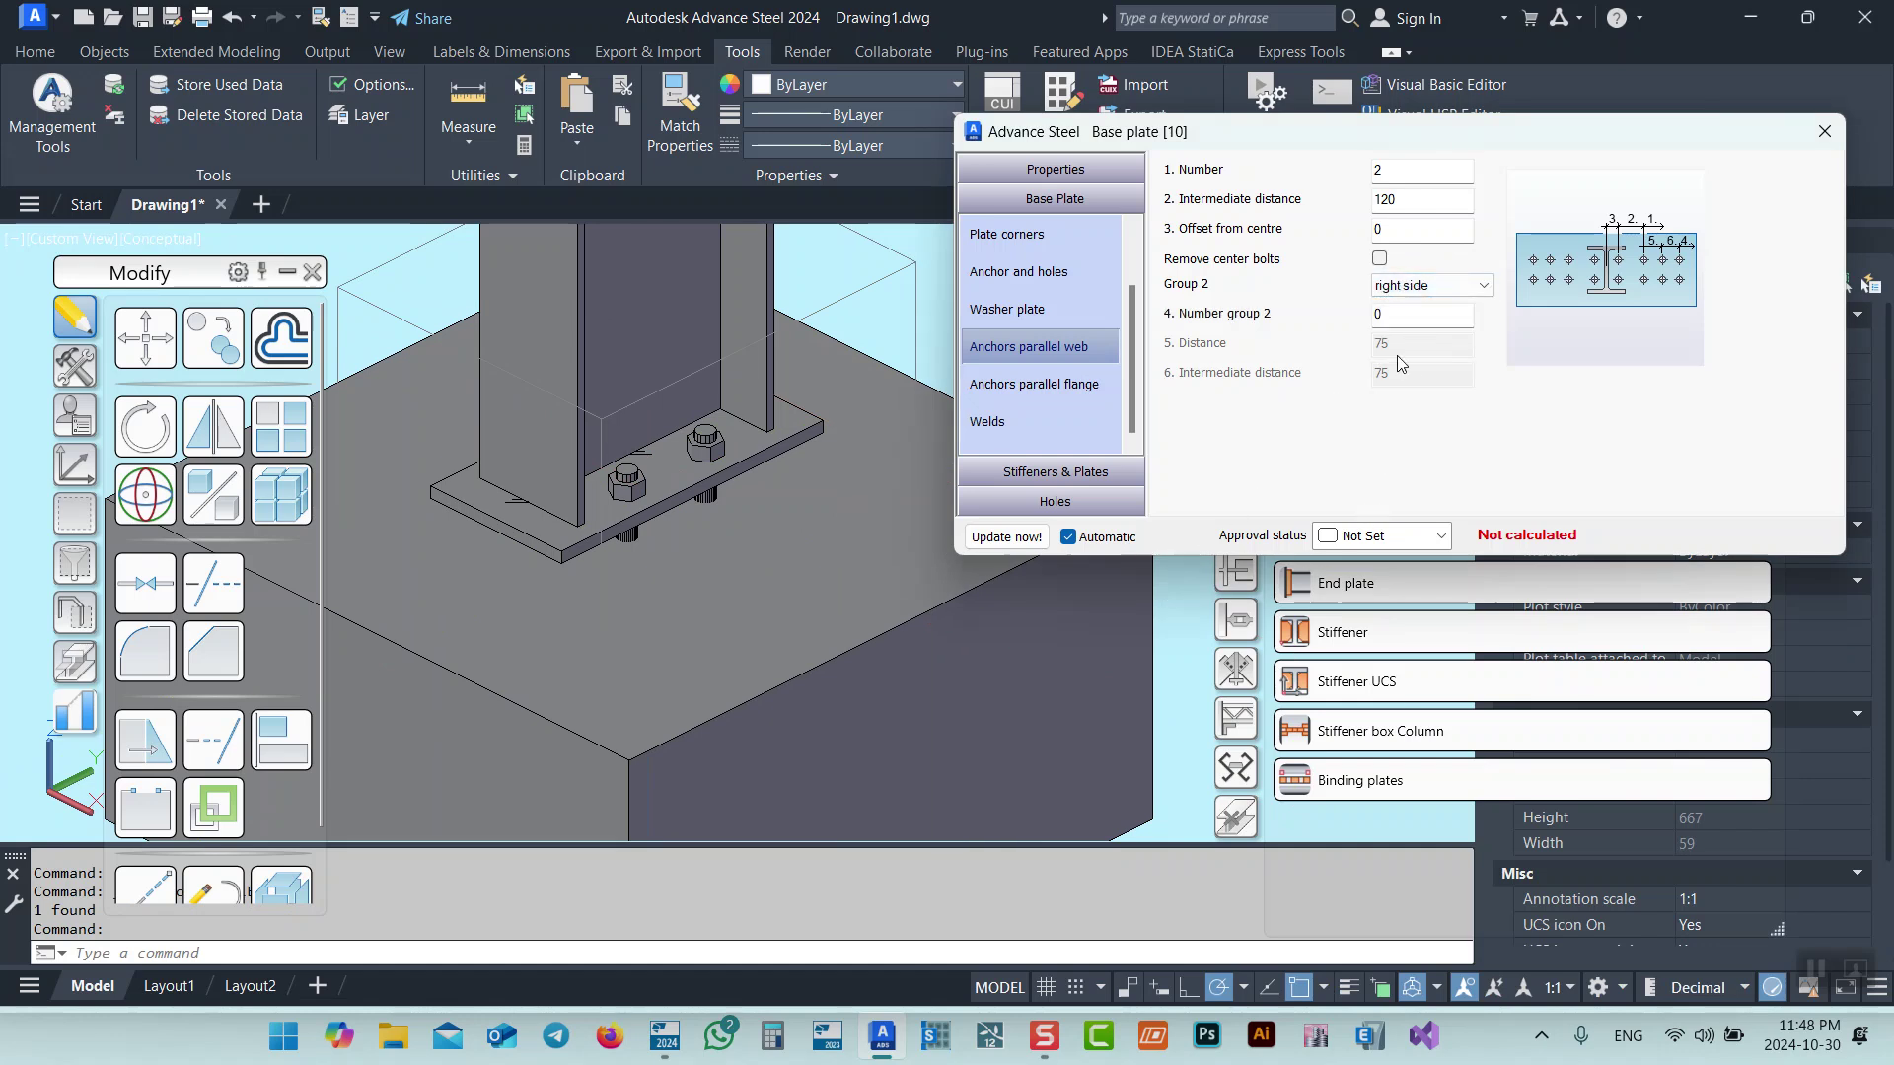
double_click(1405, 319)
text(2)
key(Return)
click(1407, 285)
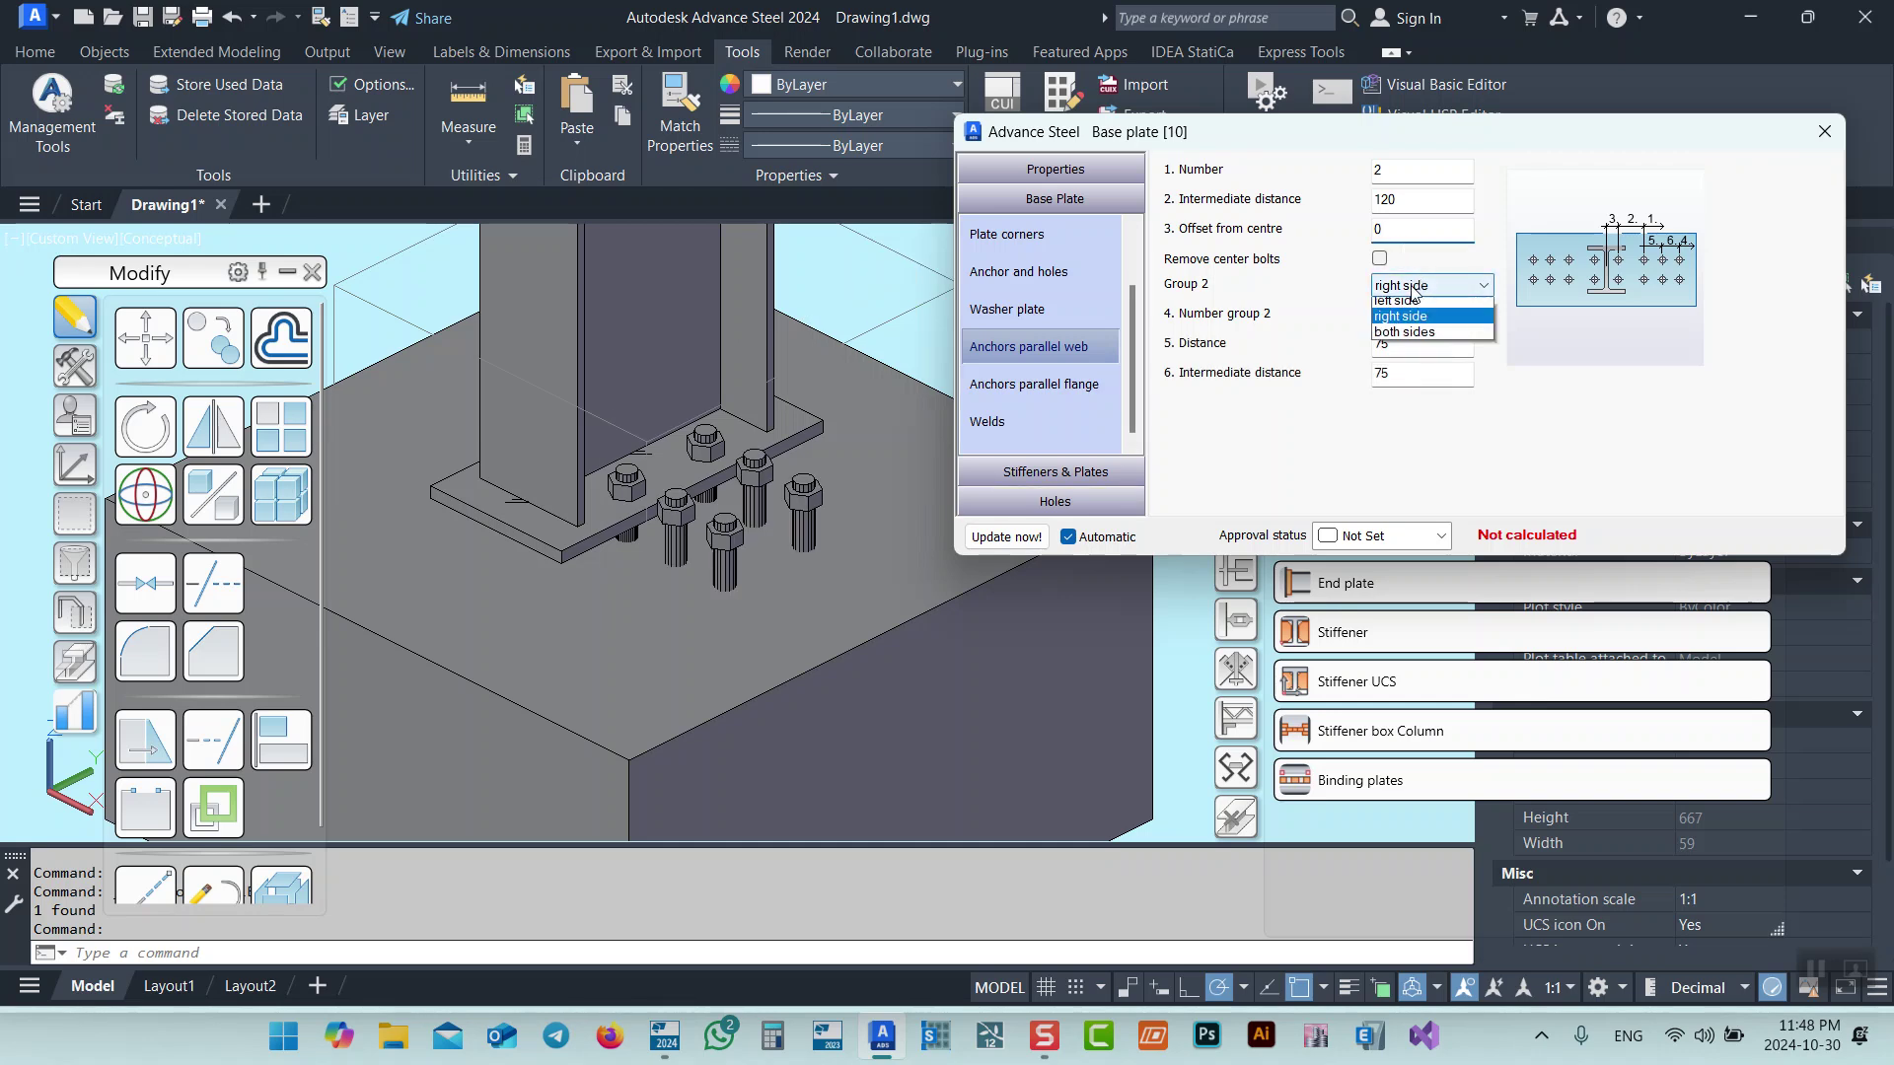
click(1399, 308)
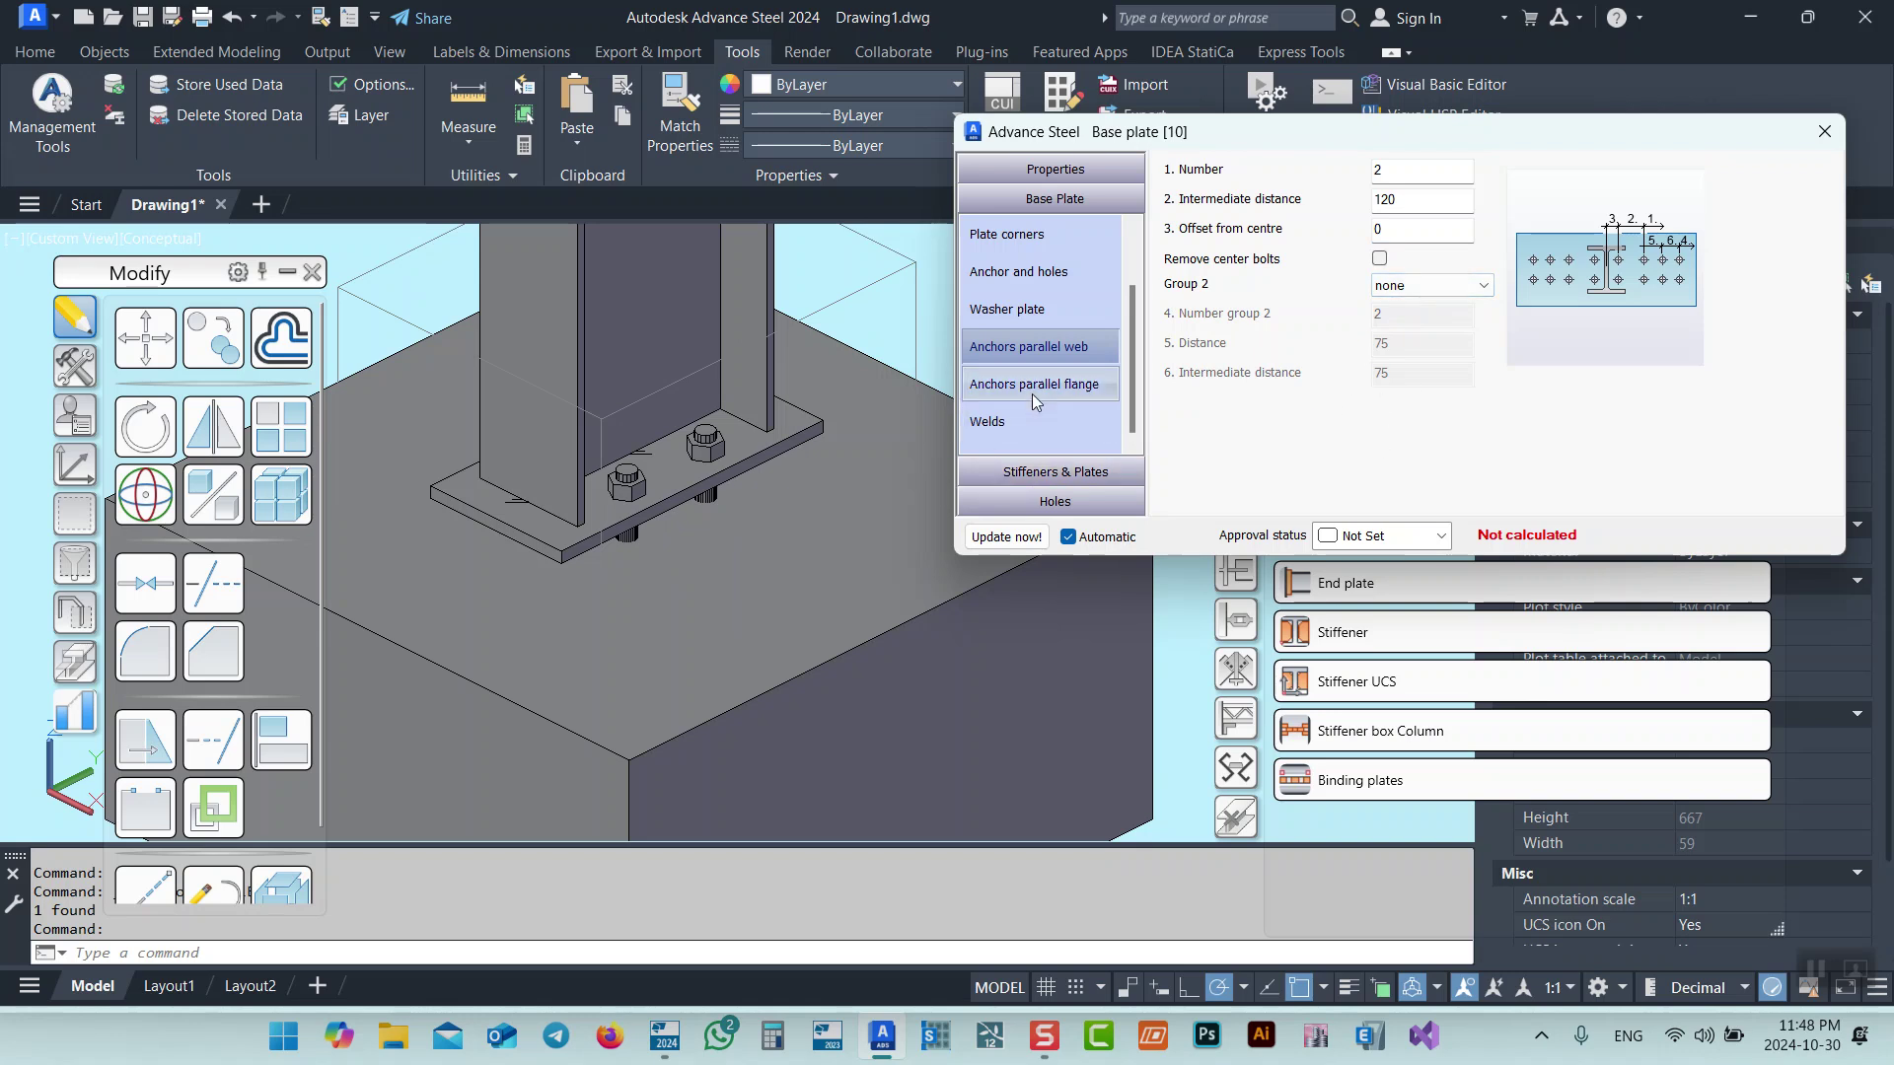
Try a second anchor group on both sides parallel to the flange, with a group number of 1.
click(1060, 389)
click(1444, 260)
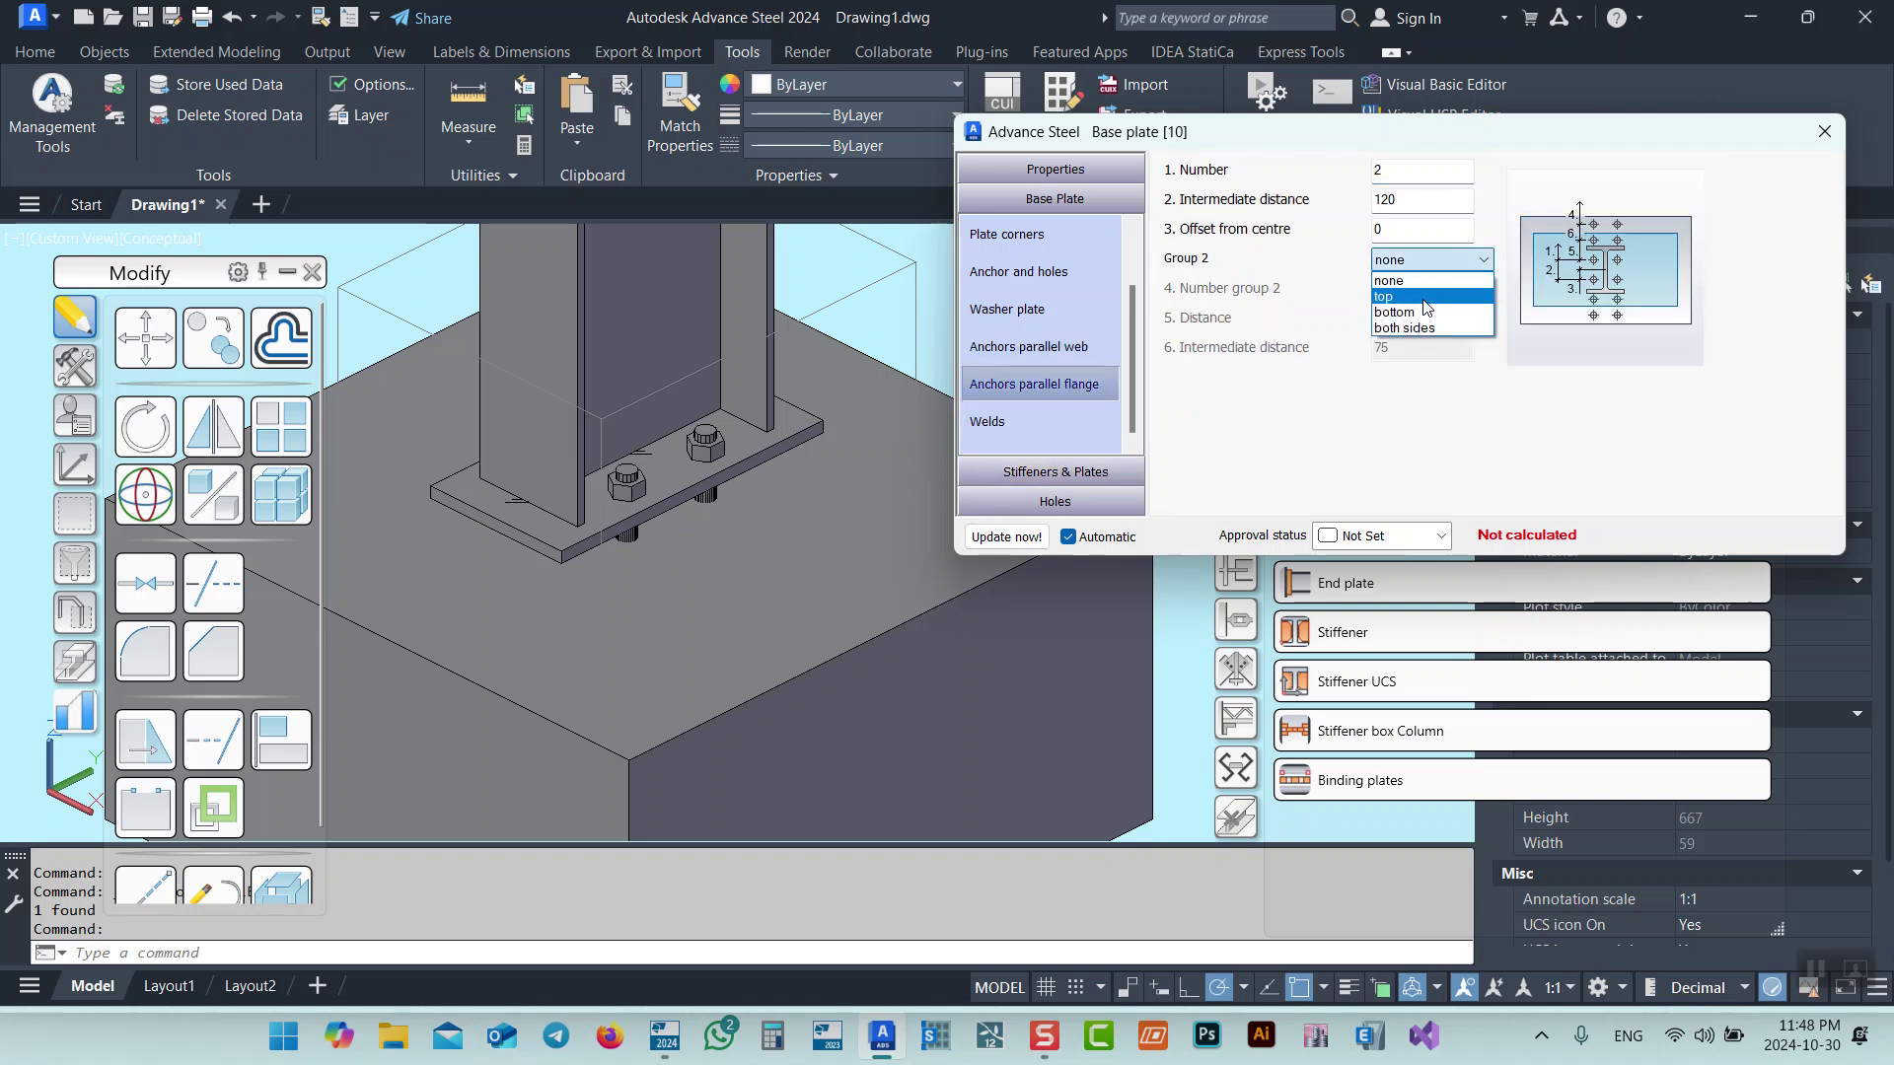
click(1412, 326)
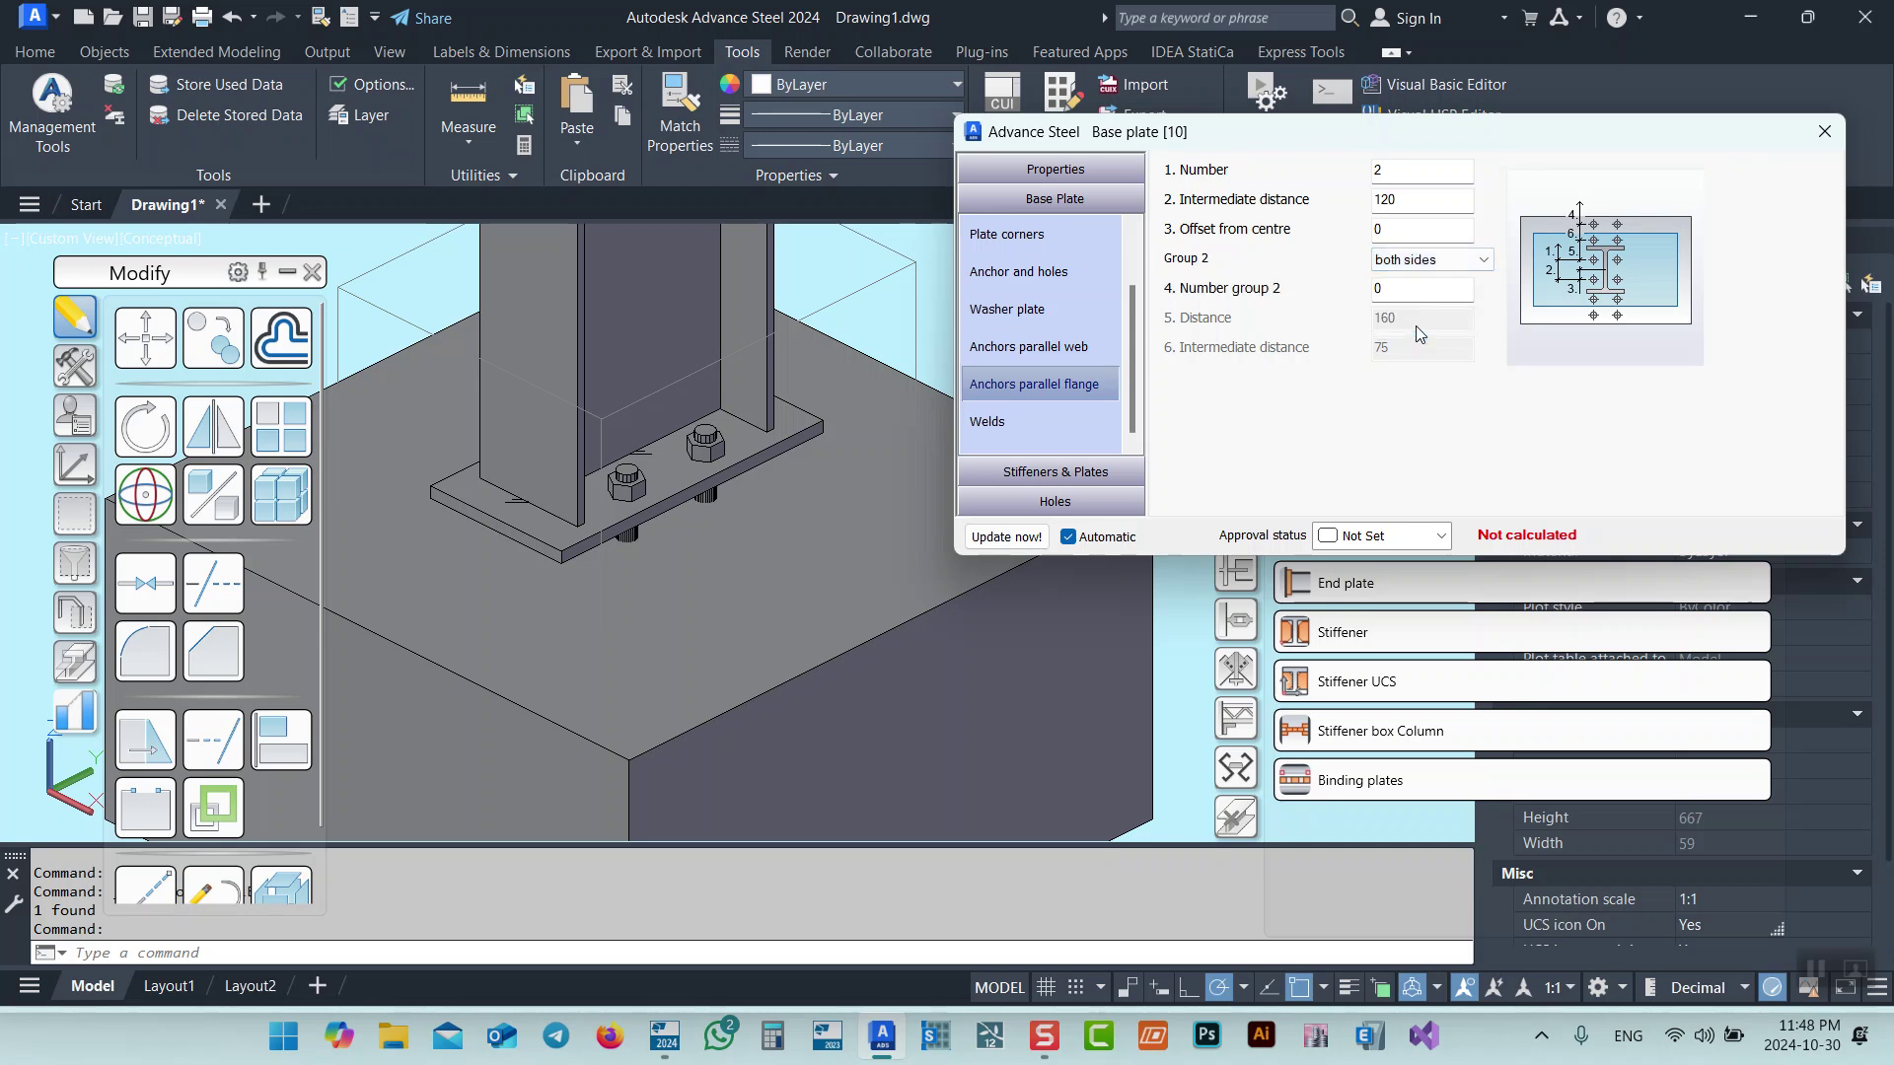
key(Tab)
text(1)
key(Return)
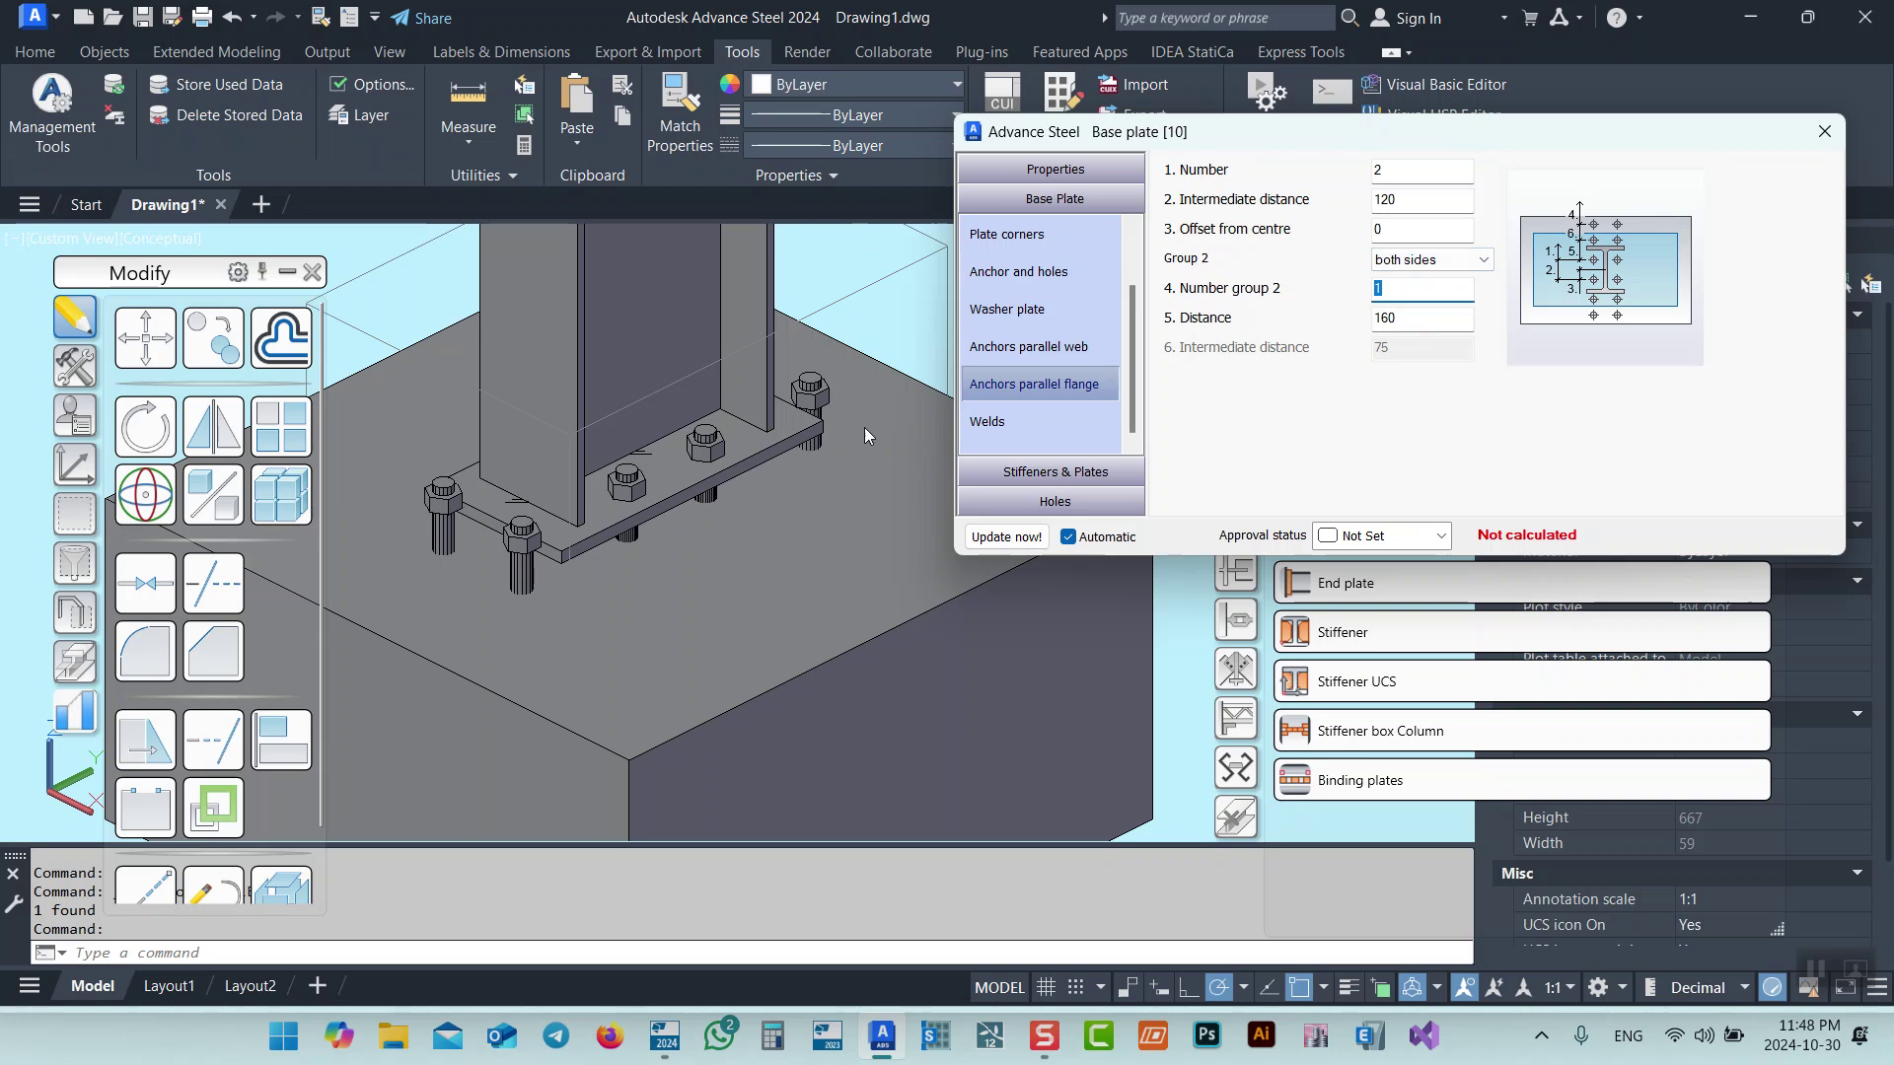
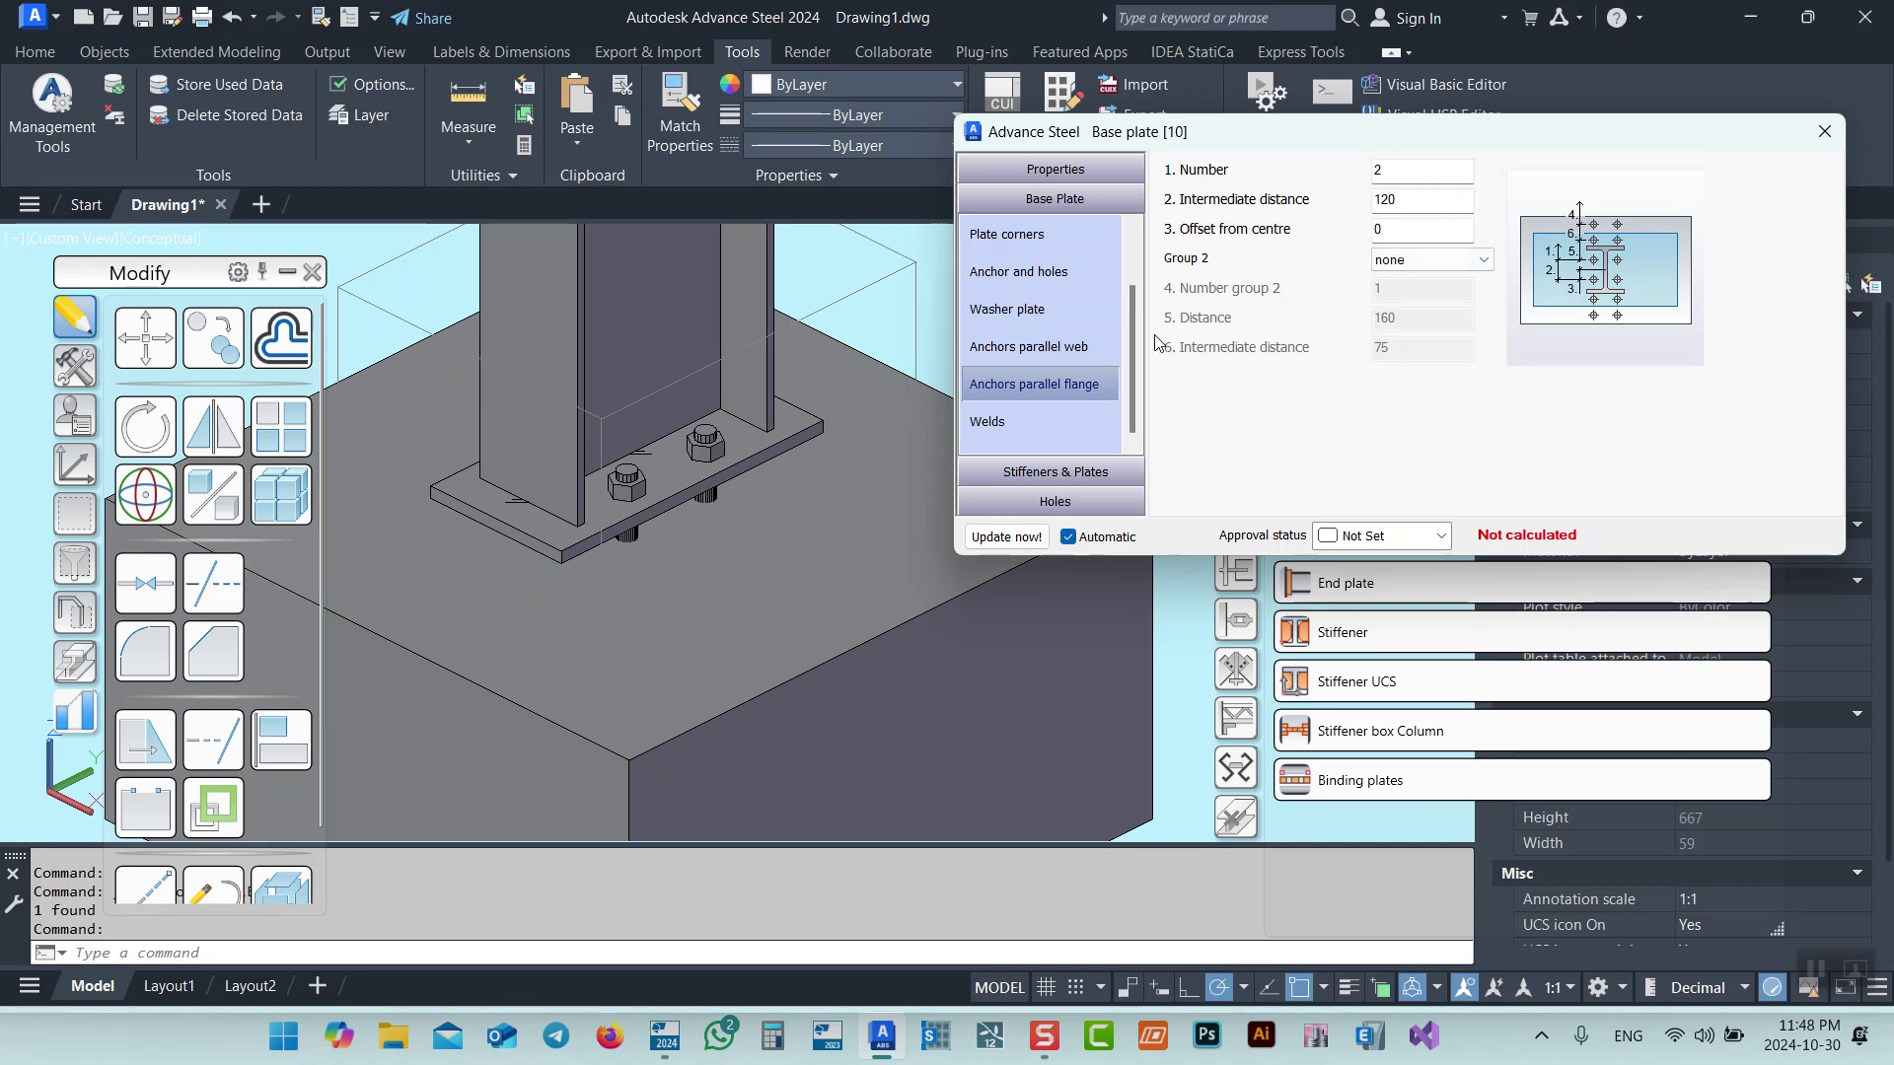
Check the base plate weld settings and create a levelling plate under the base plate.
click(1007, 419)
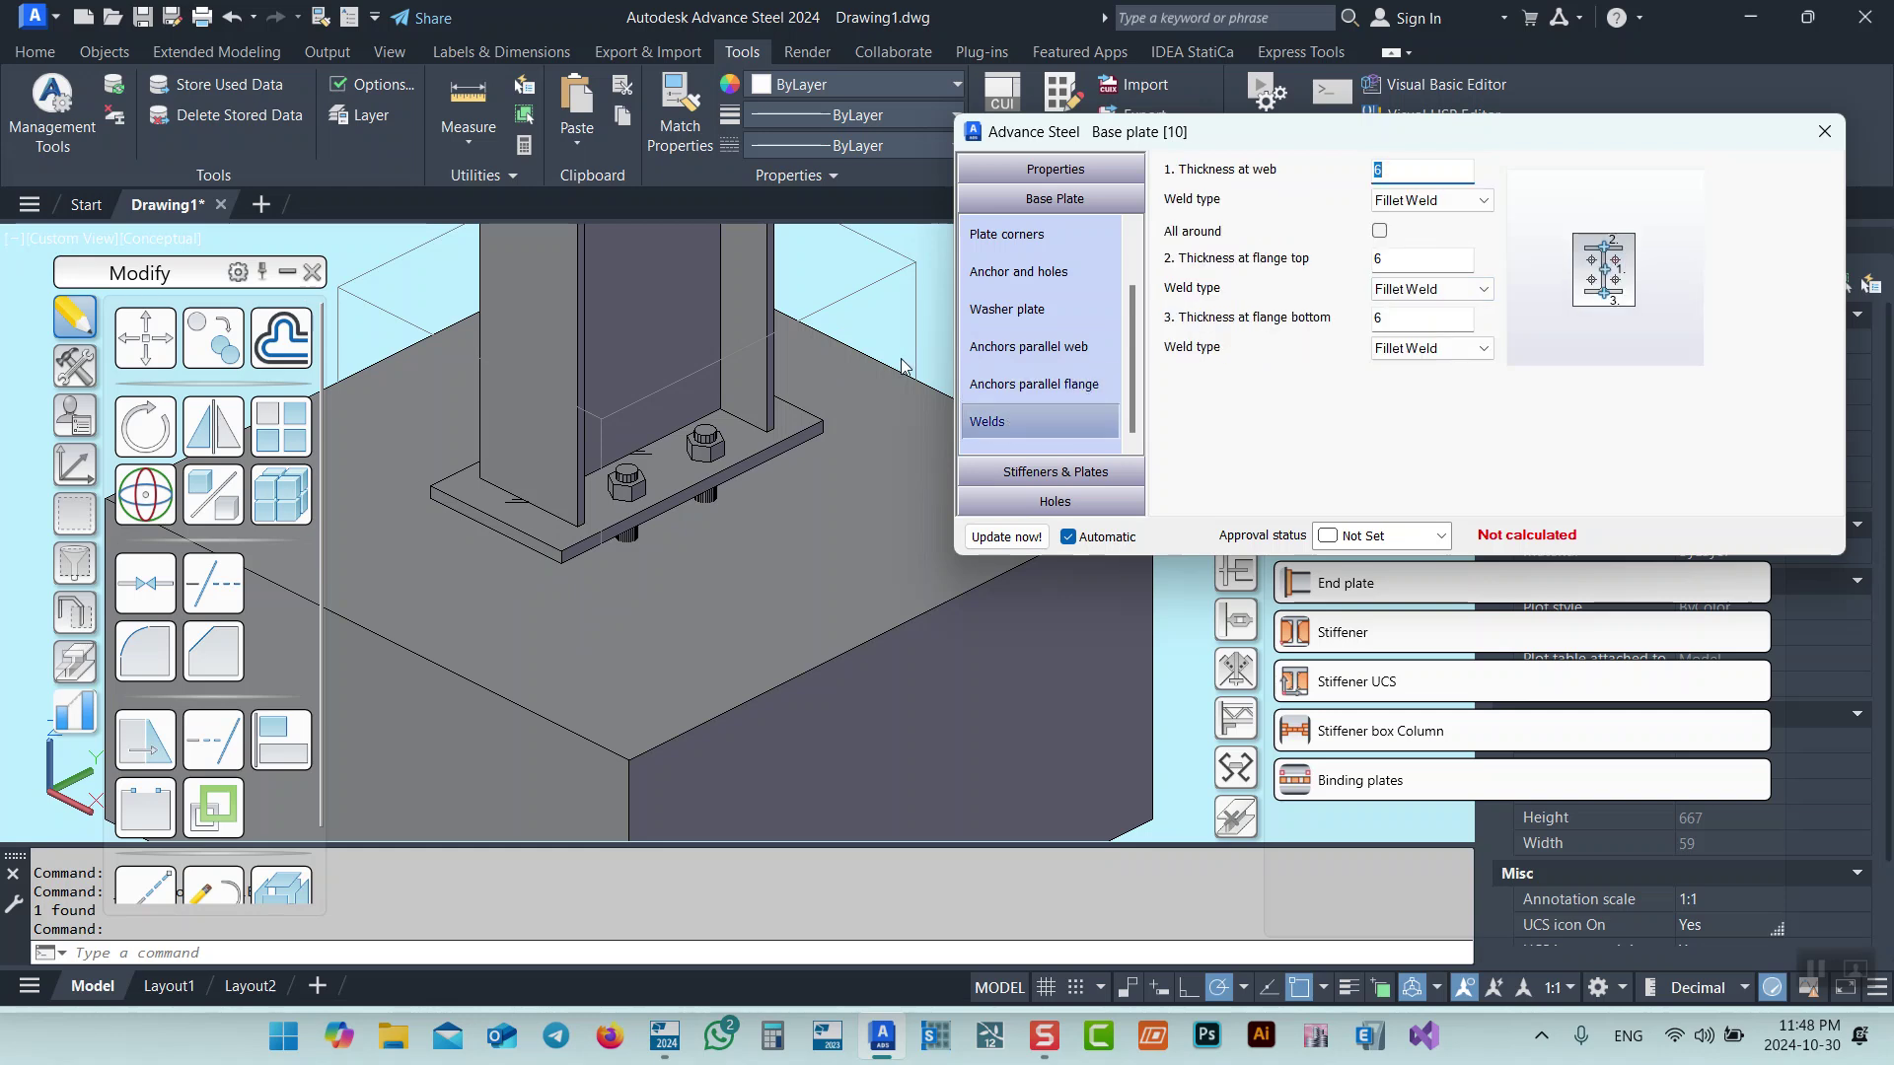
click(1041, 471)
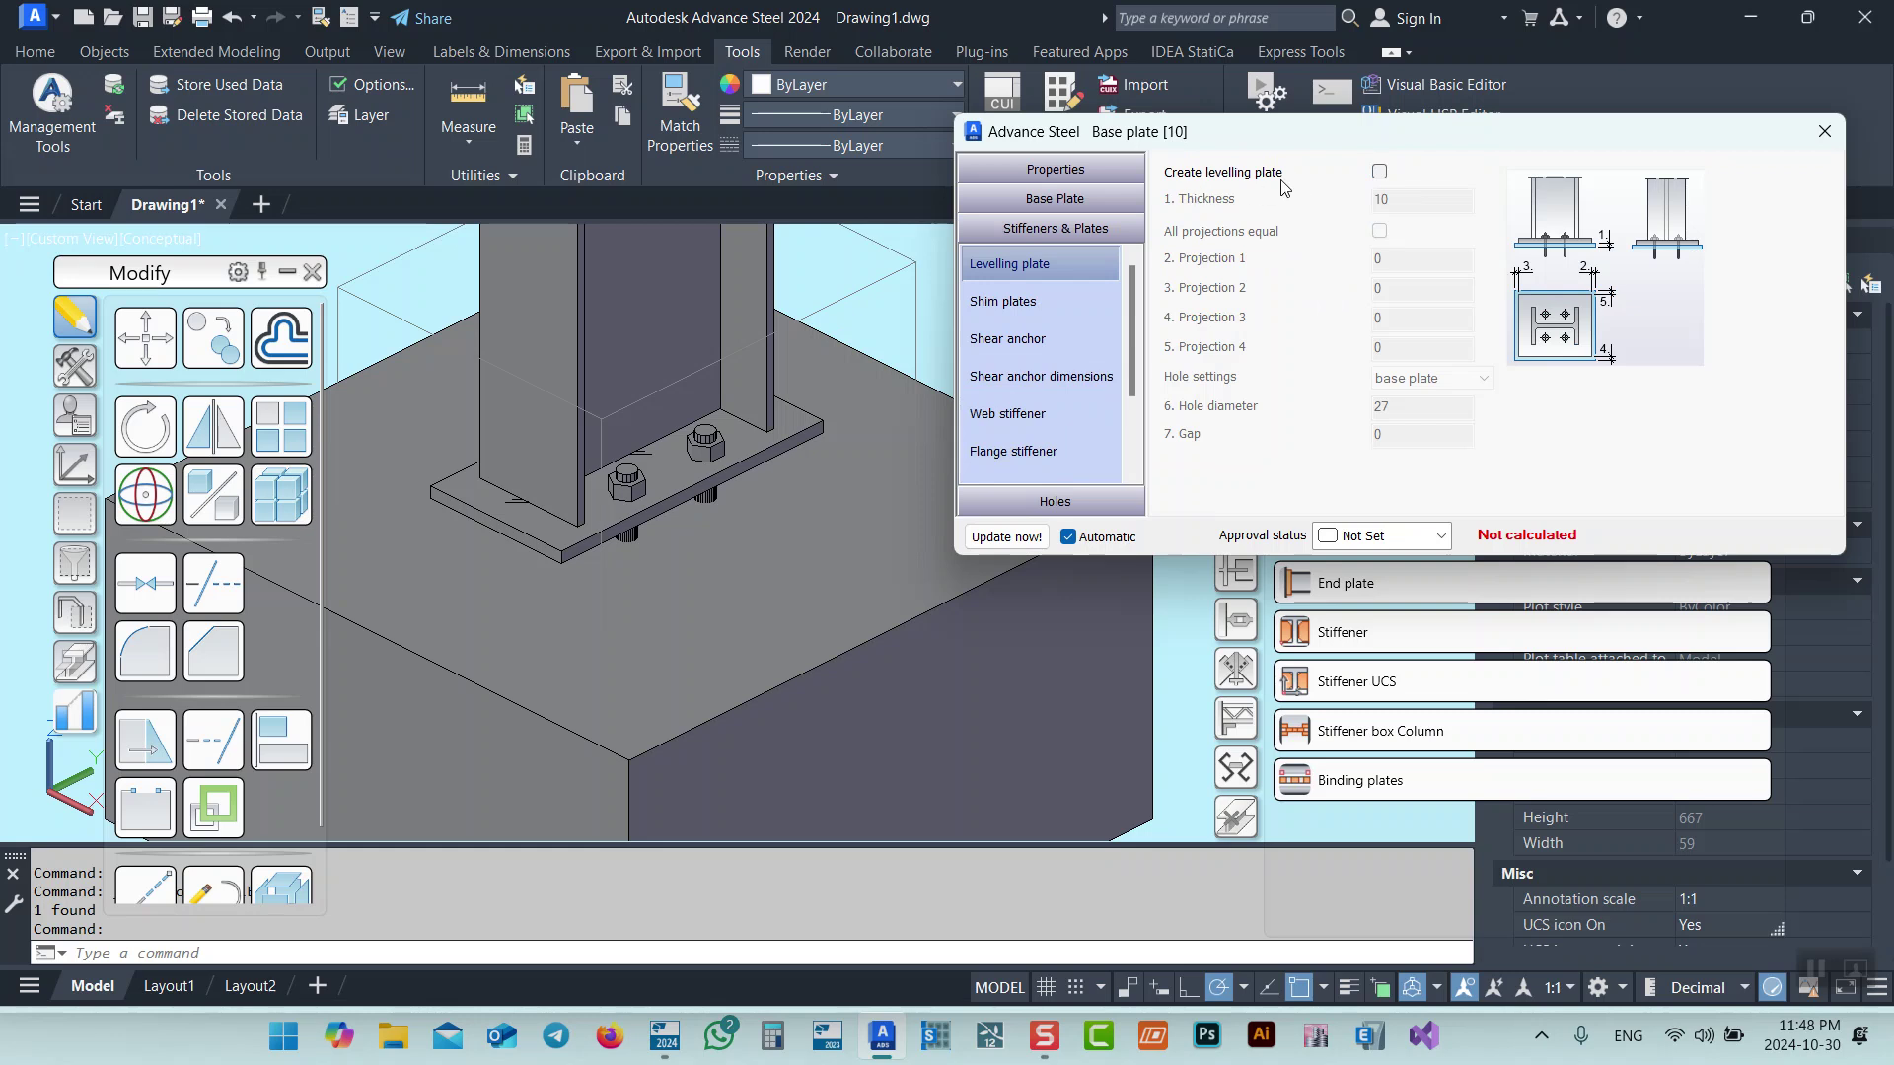
click(1379, 172)
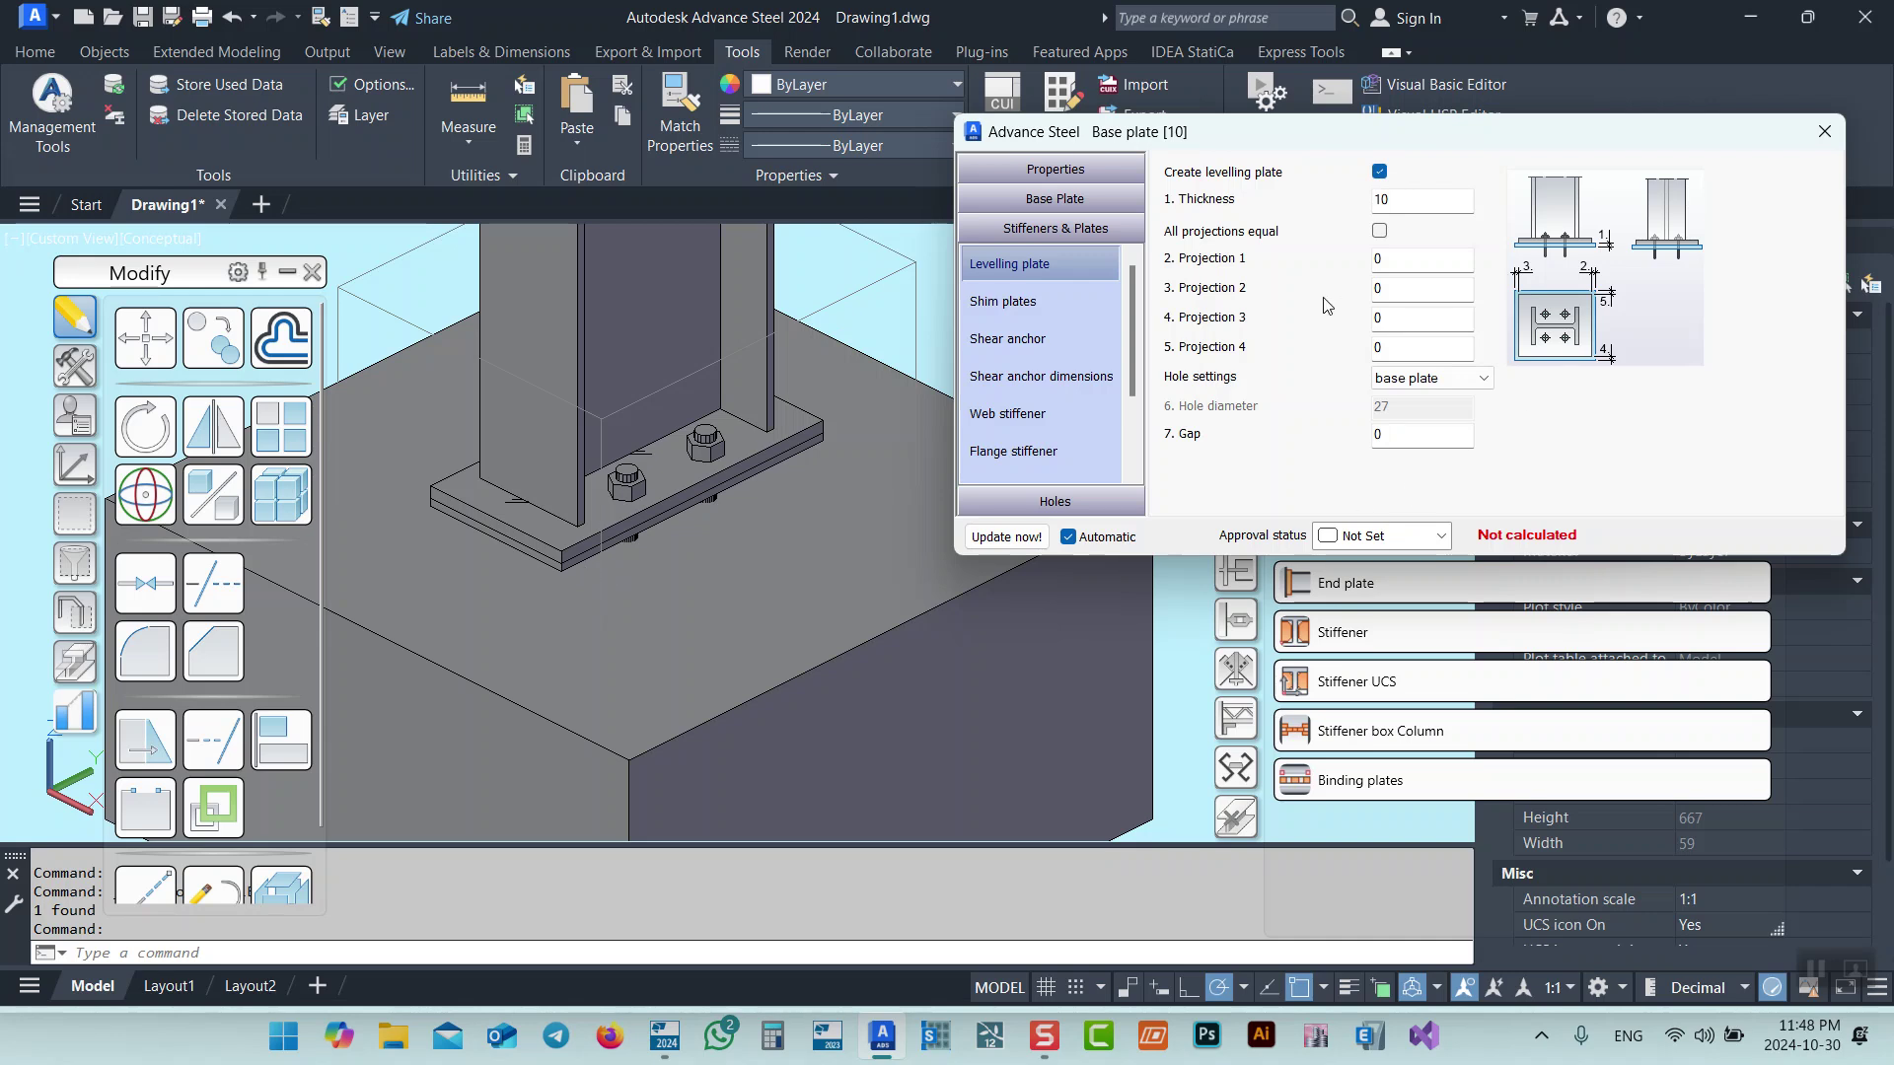
double_click(1441, 204)
Examine the shim plate, shear anchor, shear anchor dimension and web stiffener options of the base plate connection.
click(1007, 304)
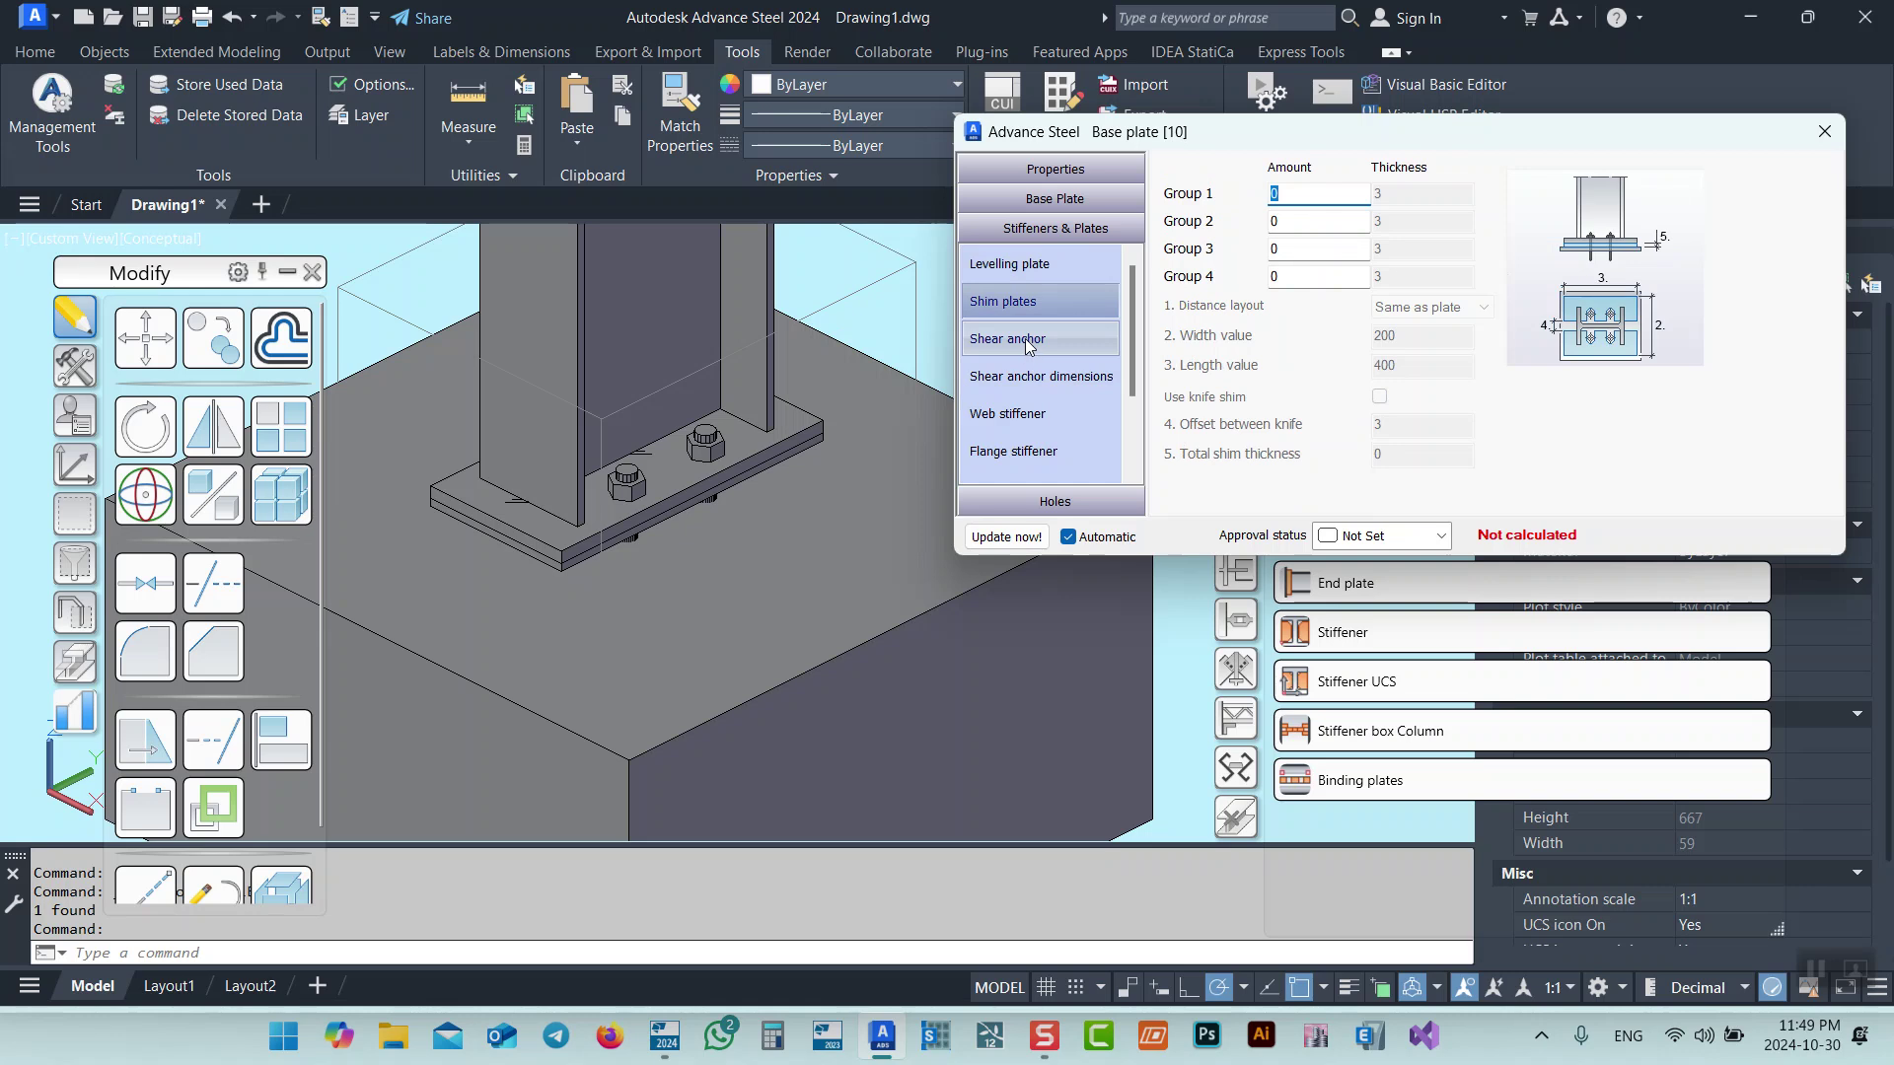
click(1050, 342)
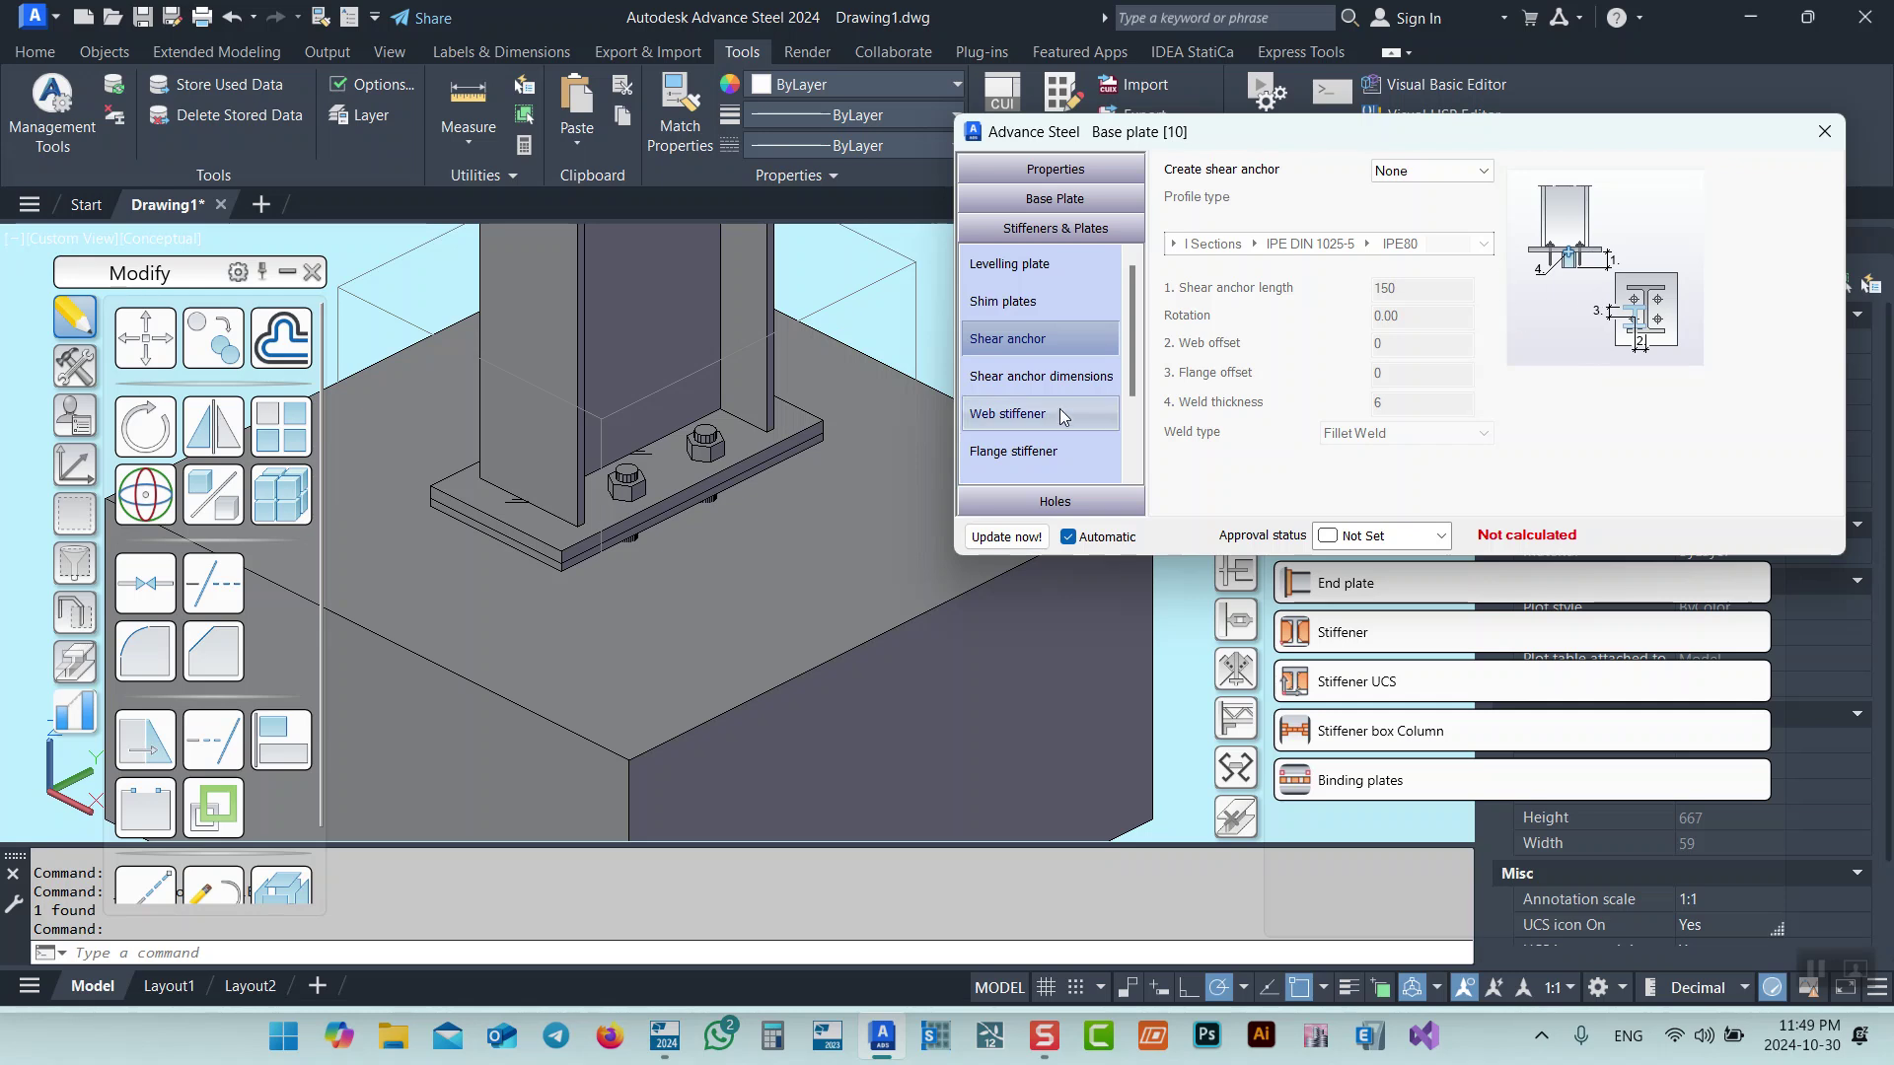
click(994, 383)
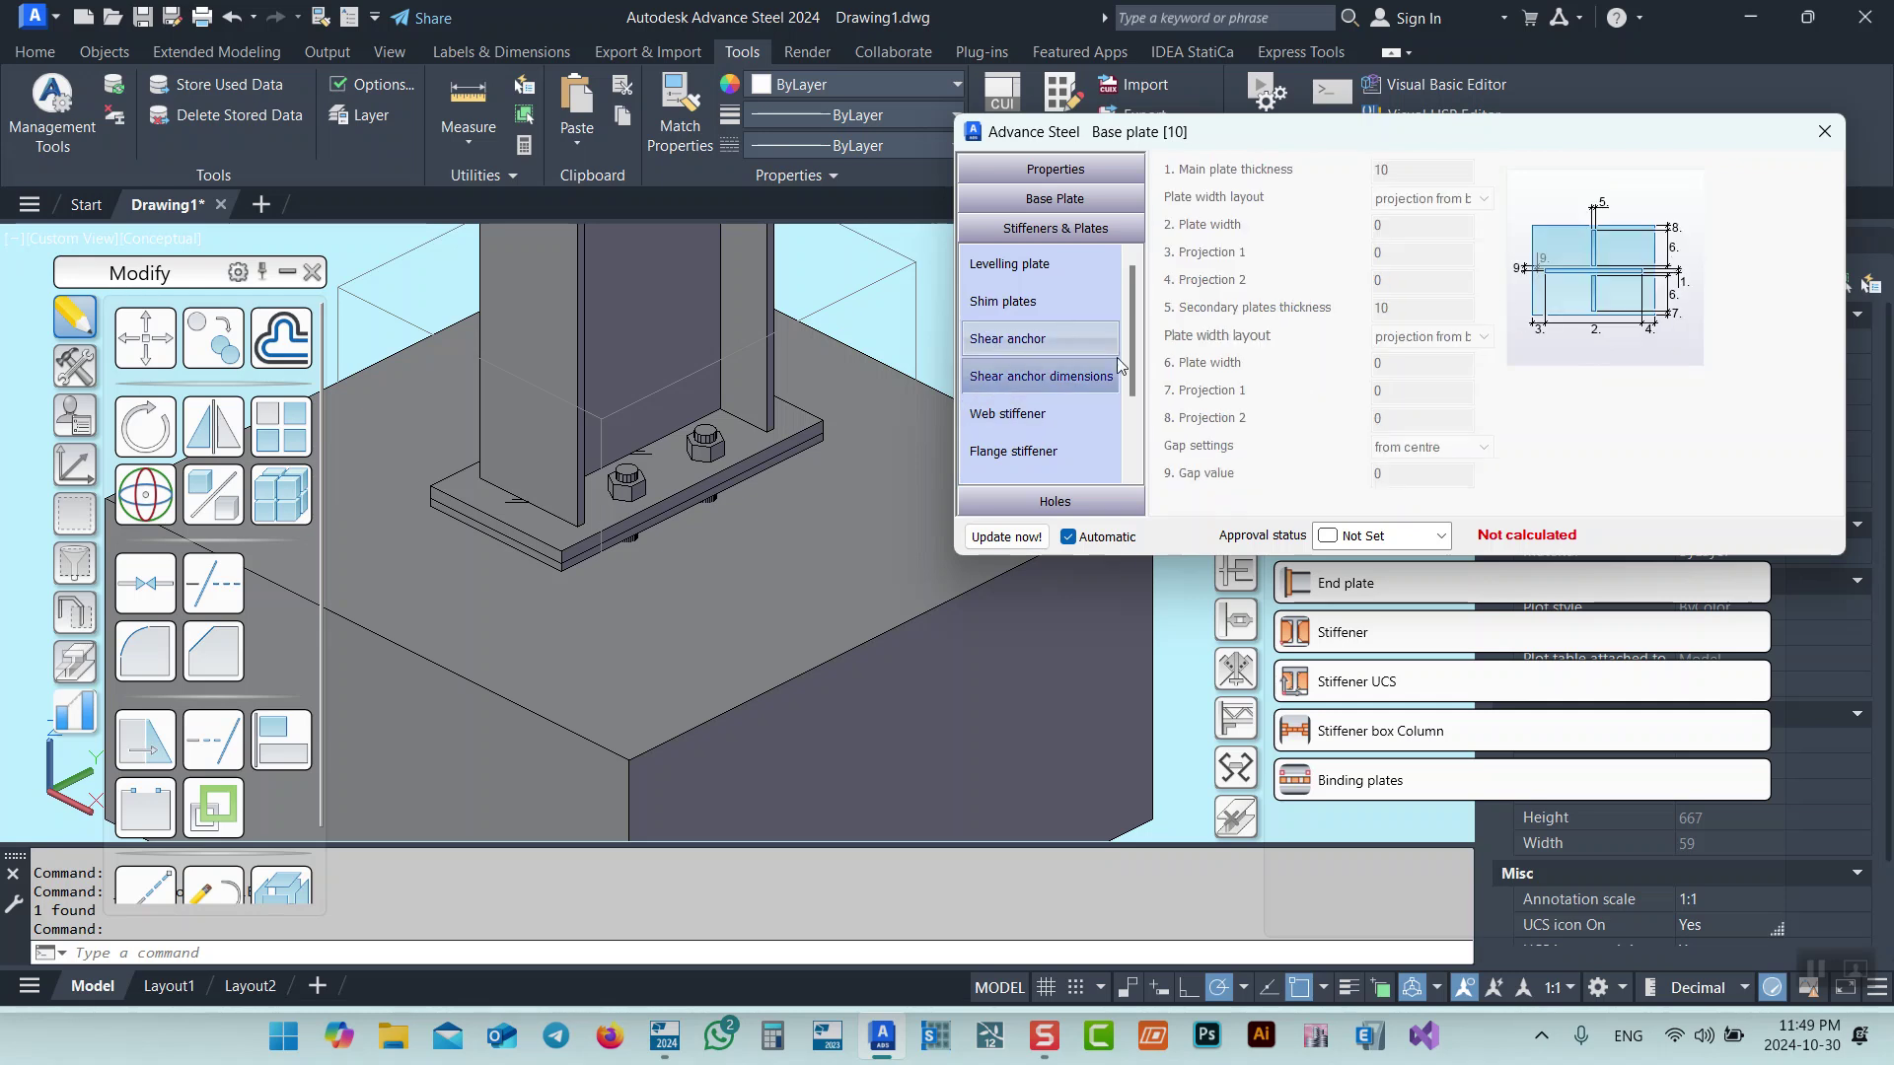
scroll(987, 365, down, 3)
click(1007, 306)
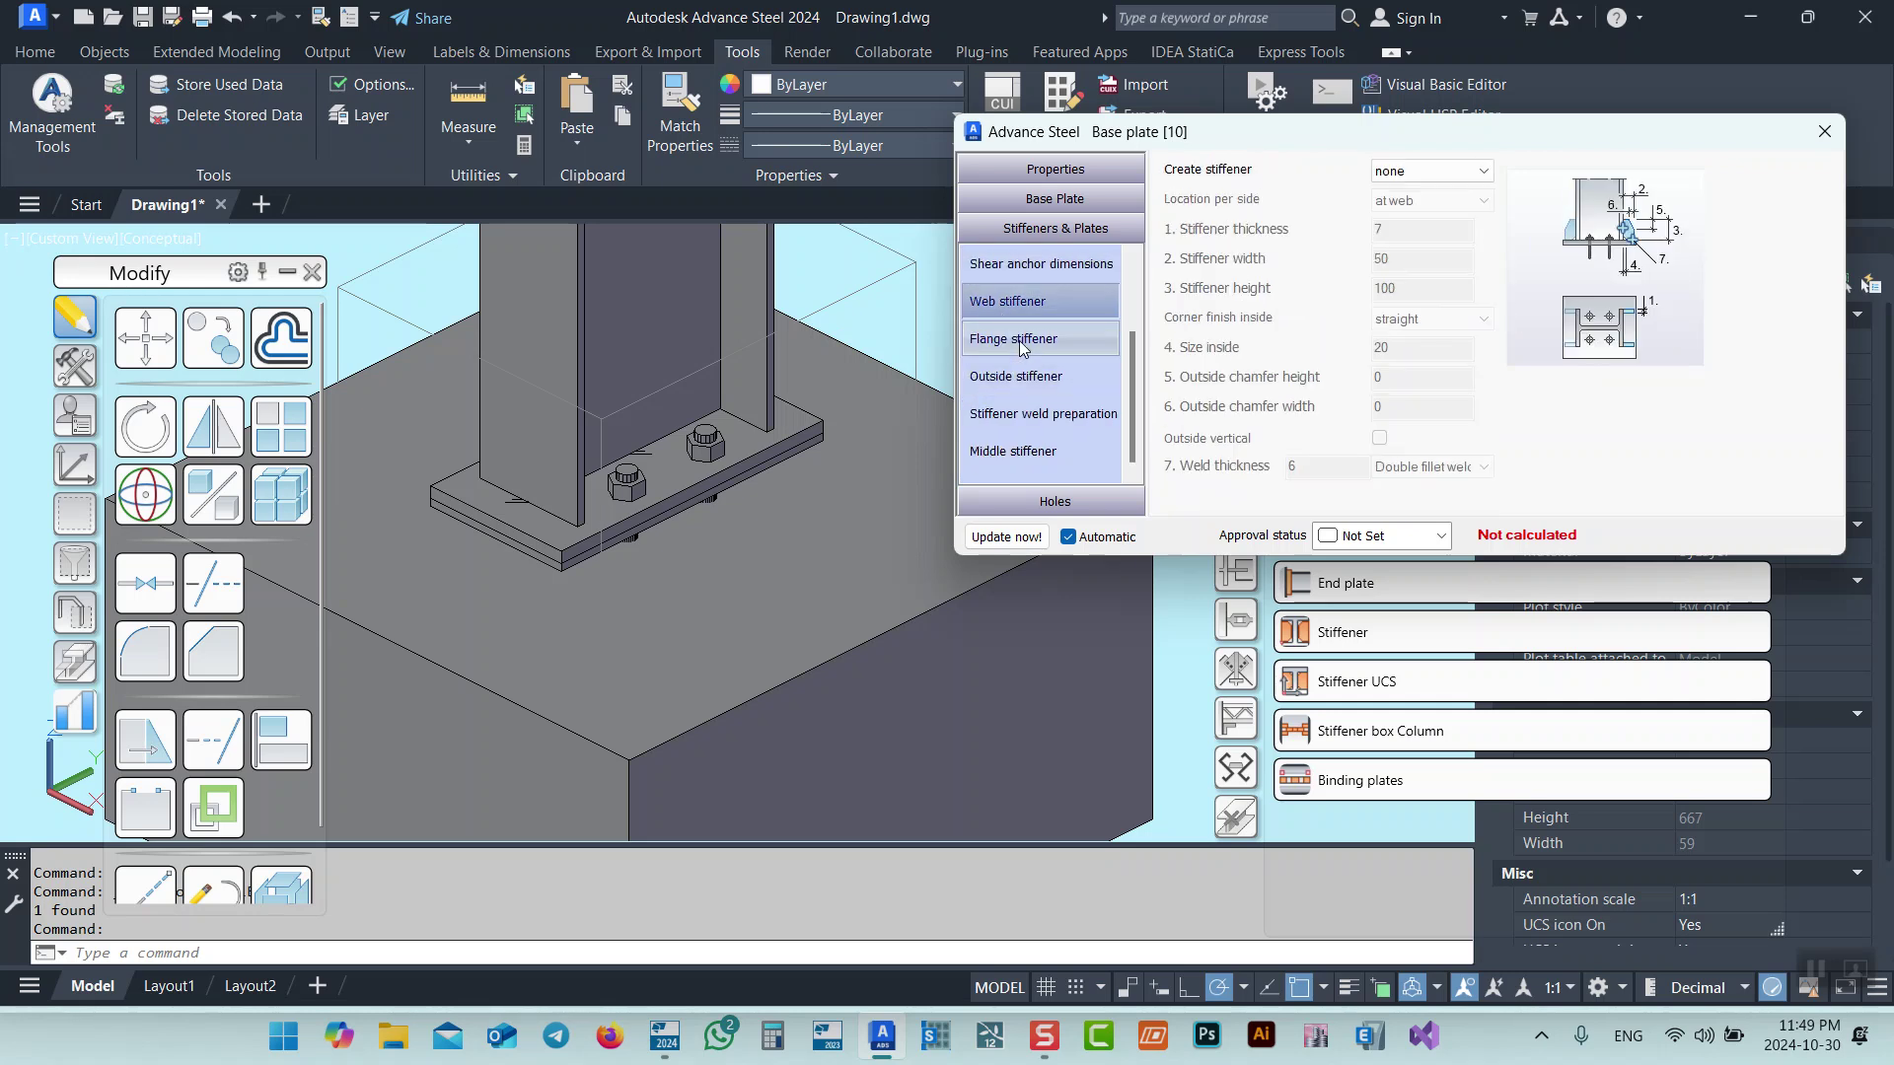
Try creating outside stiffeners on the base plate connection, and turn them off again.
click(1021, 348)
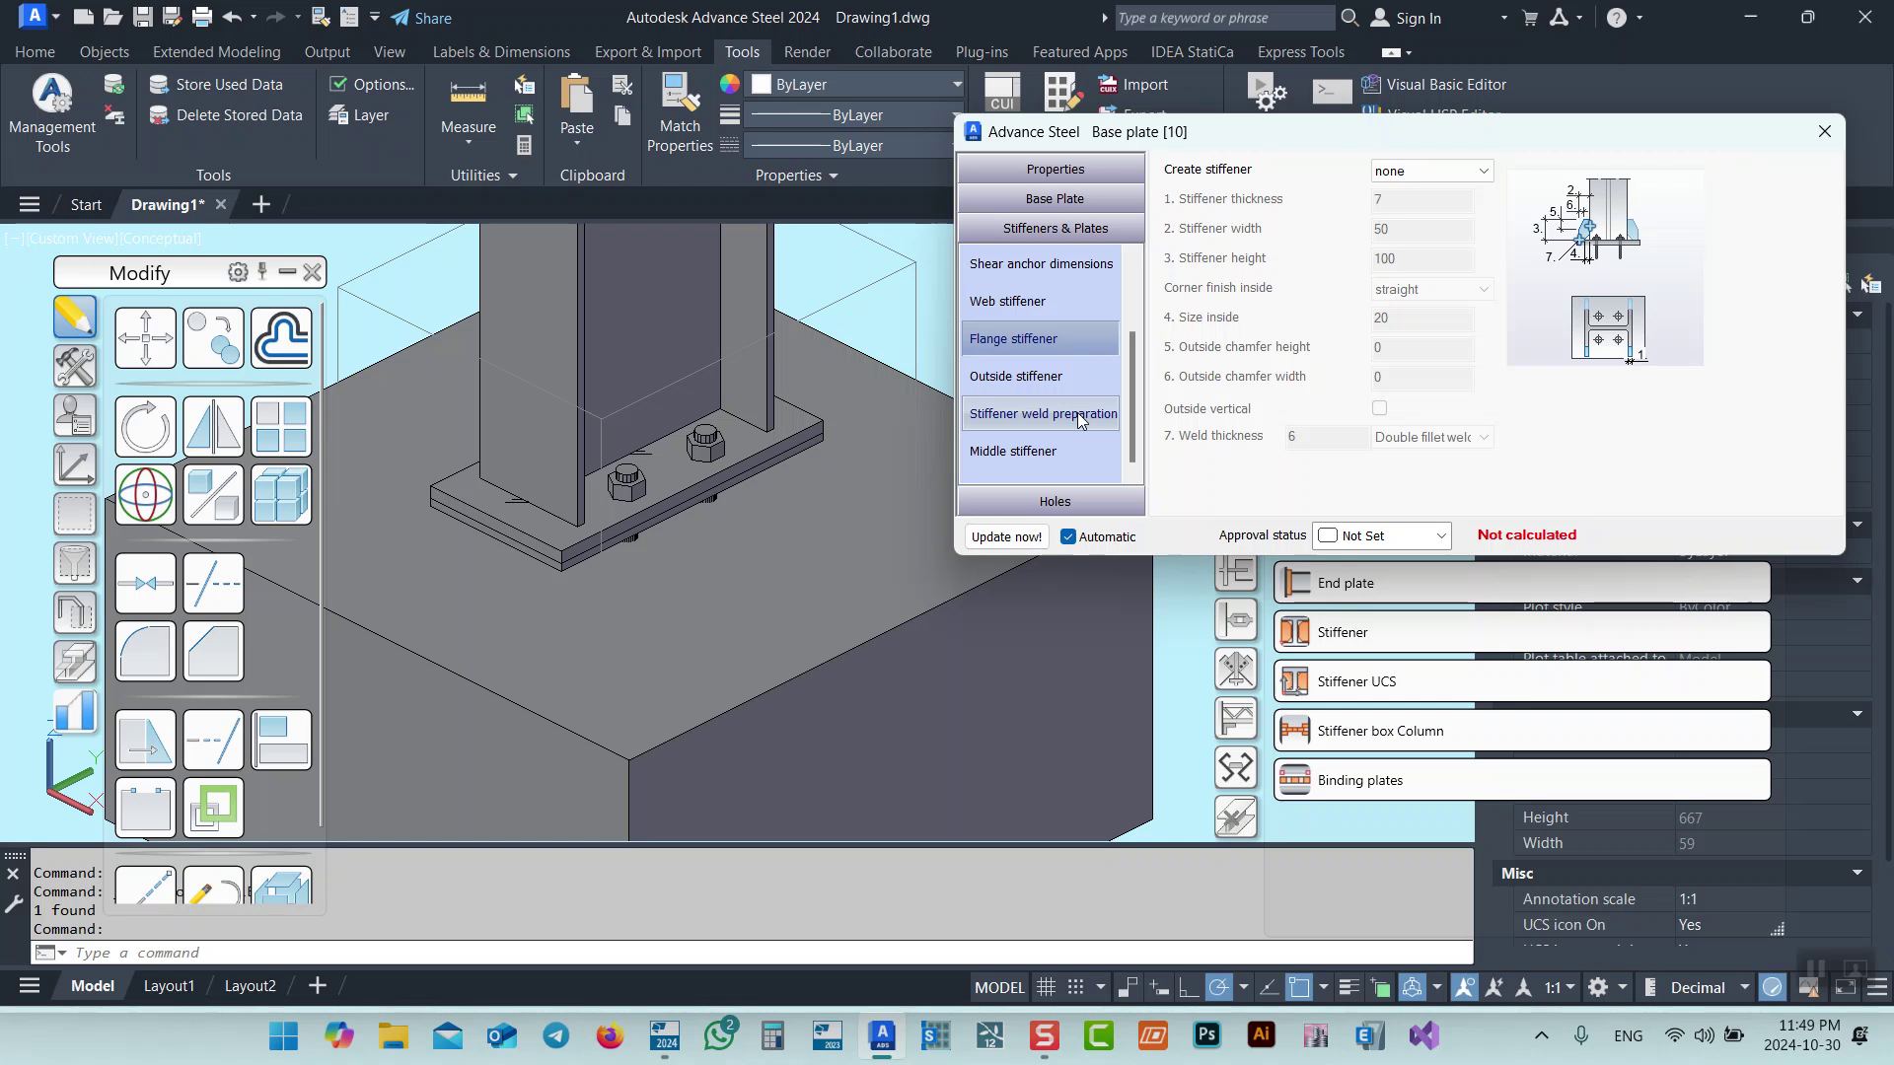
click(1046, 375)
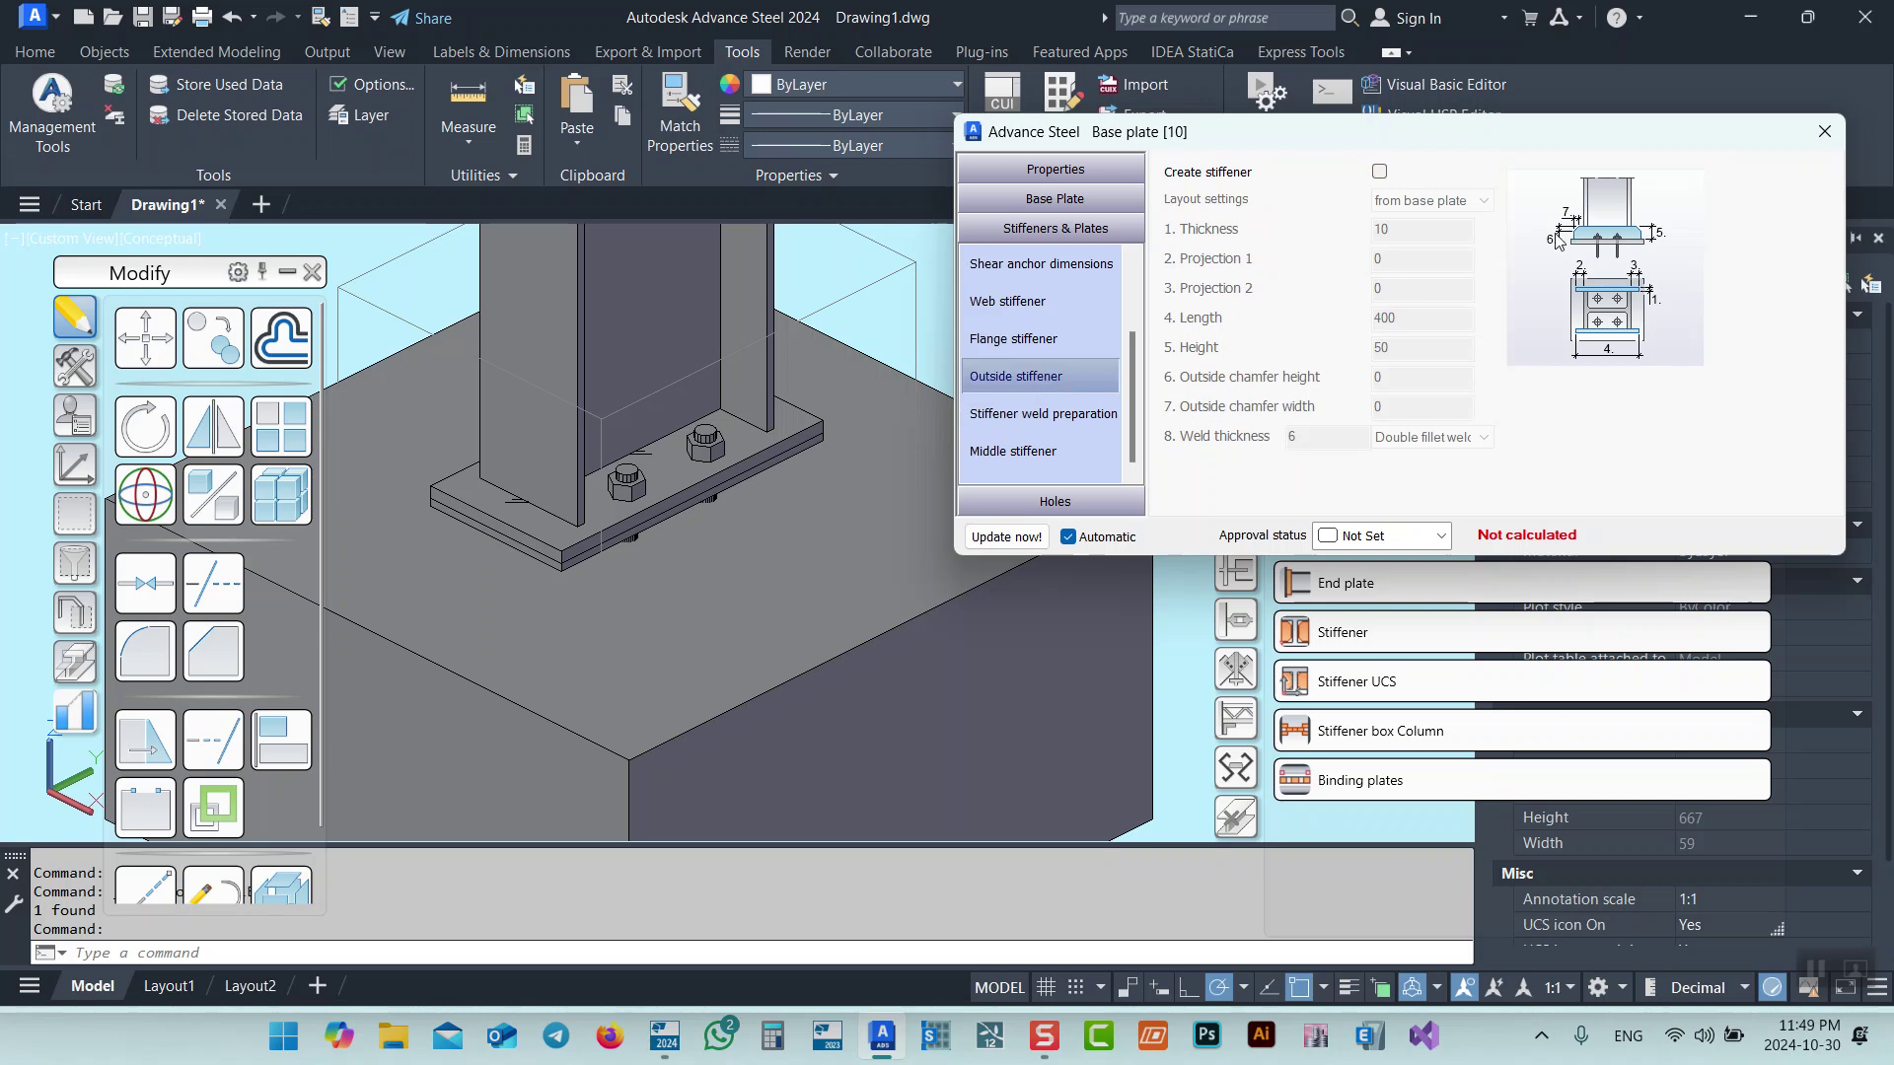
click(1381, 175)
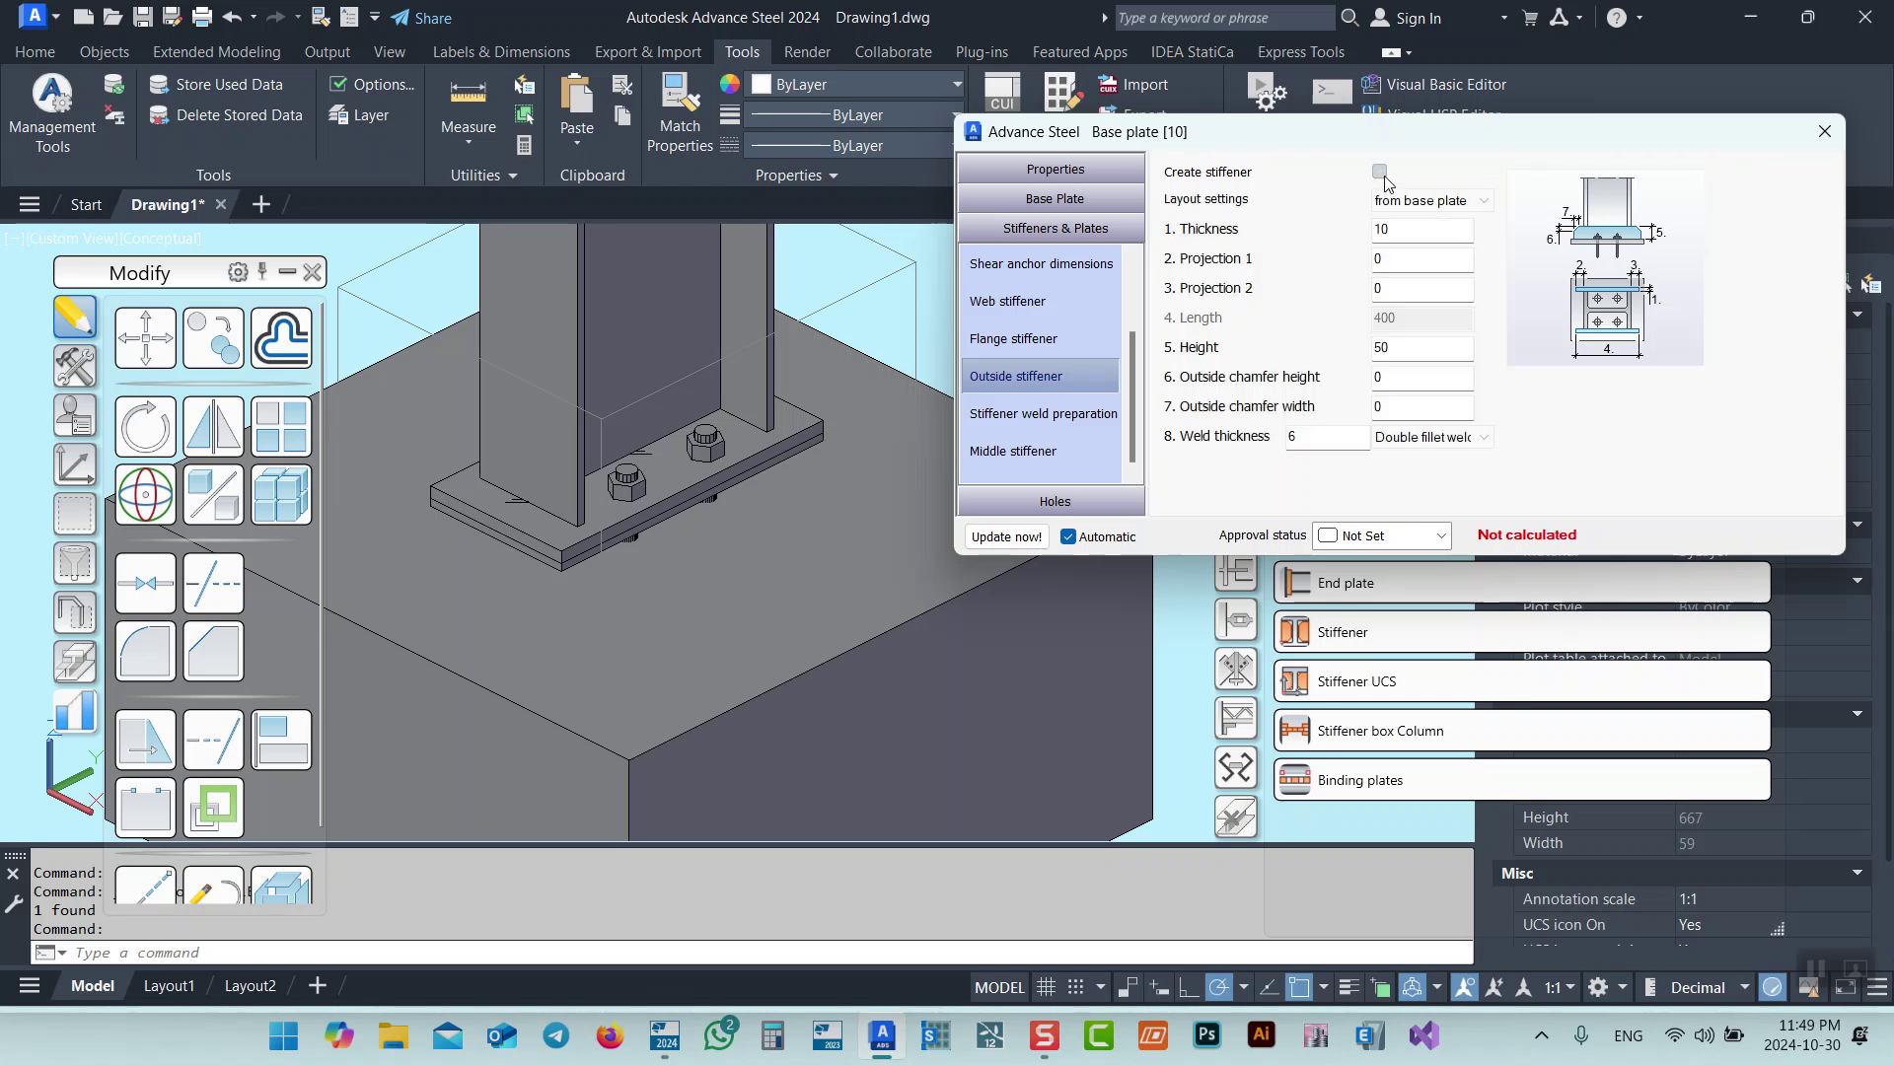
click(1381, 172)
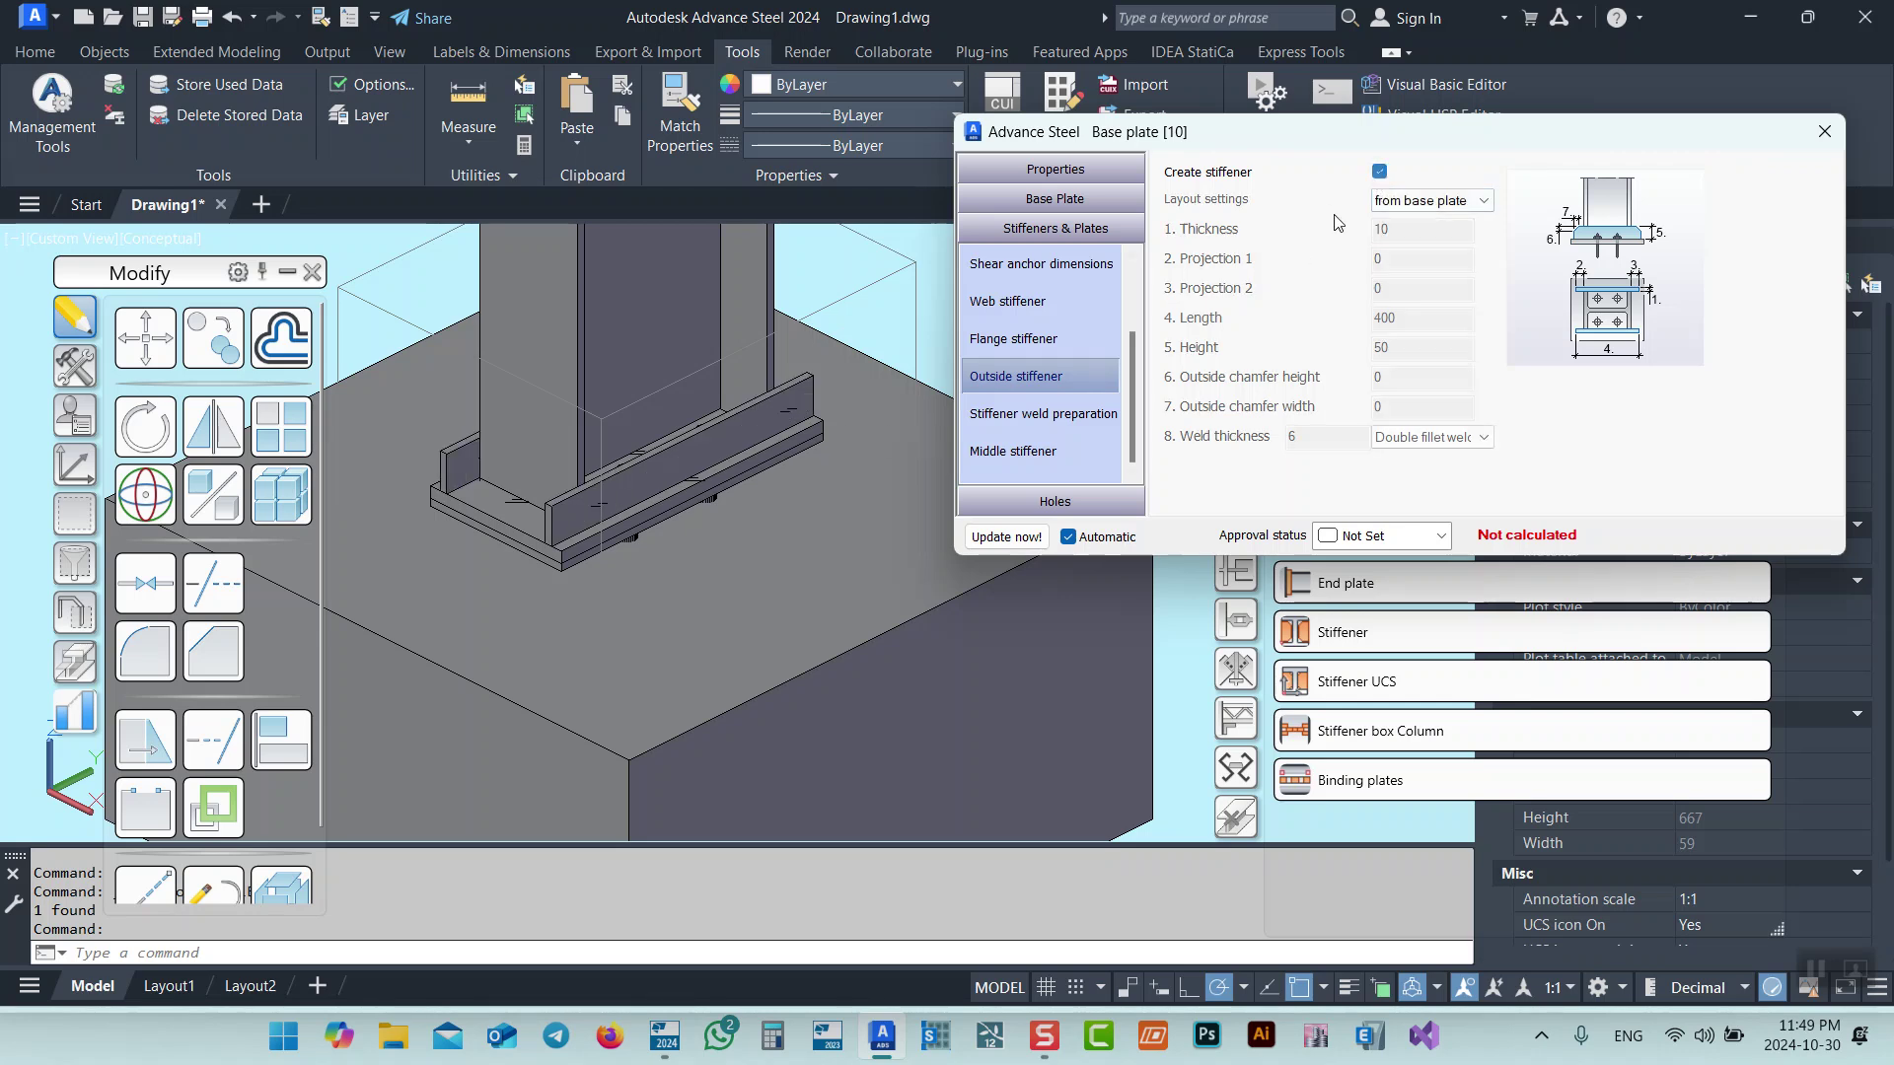
Examine the stiffener weld preparation, middle stiffener, galvanising hole, grout hole and punch mark options of the base plate connection.
click(1031, 415)
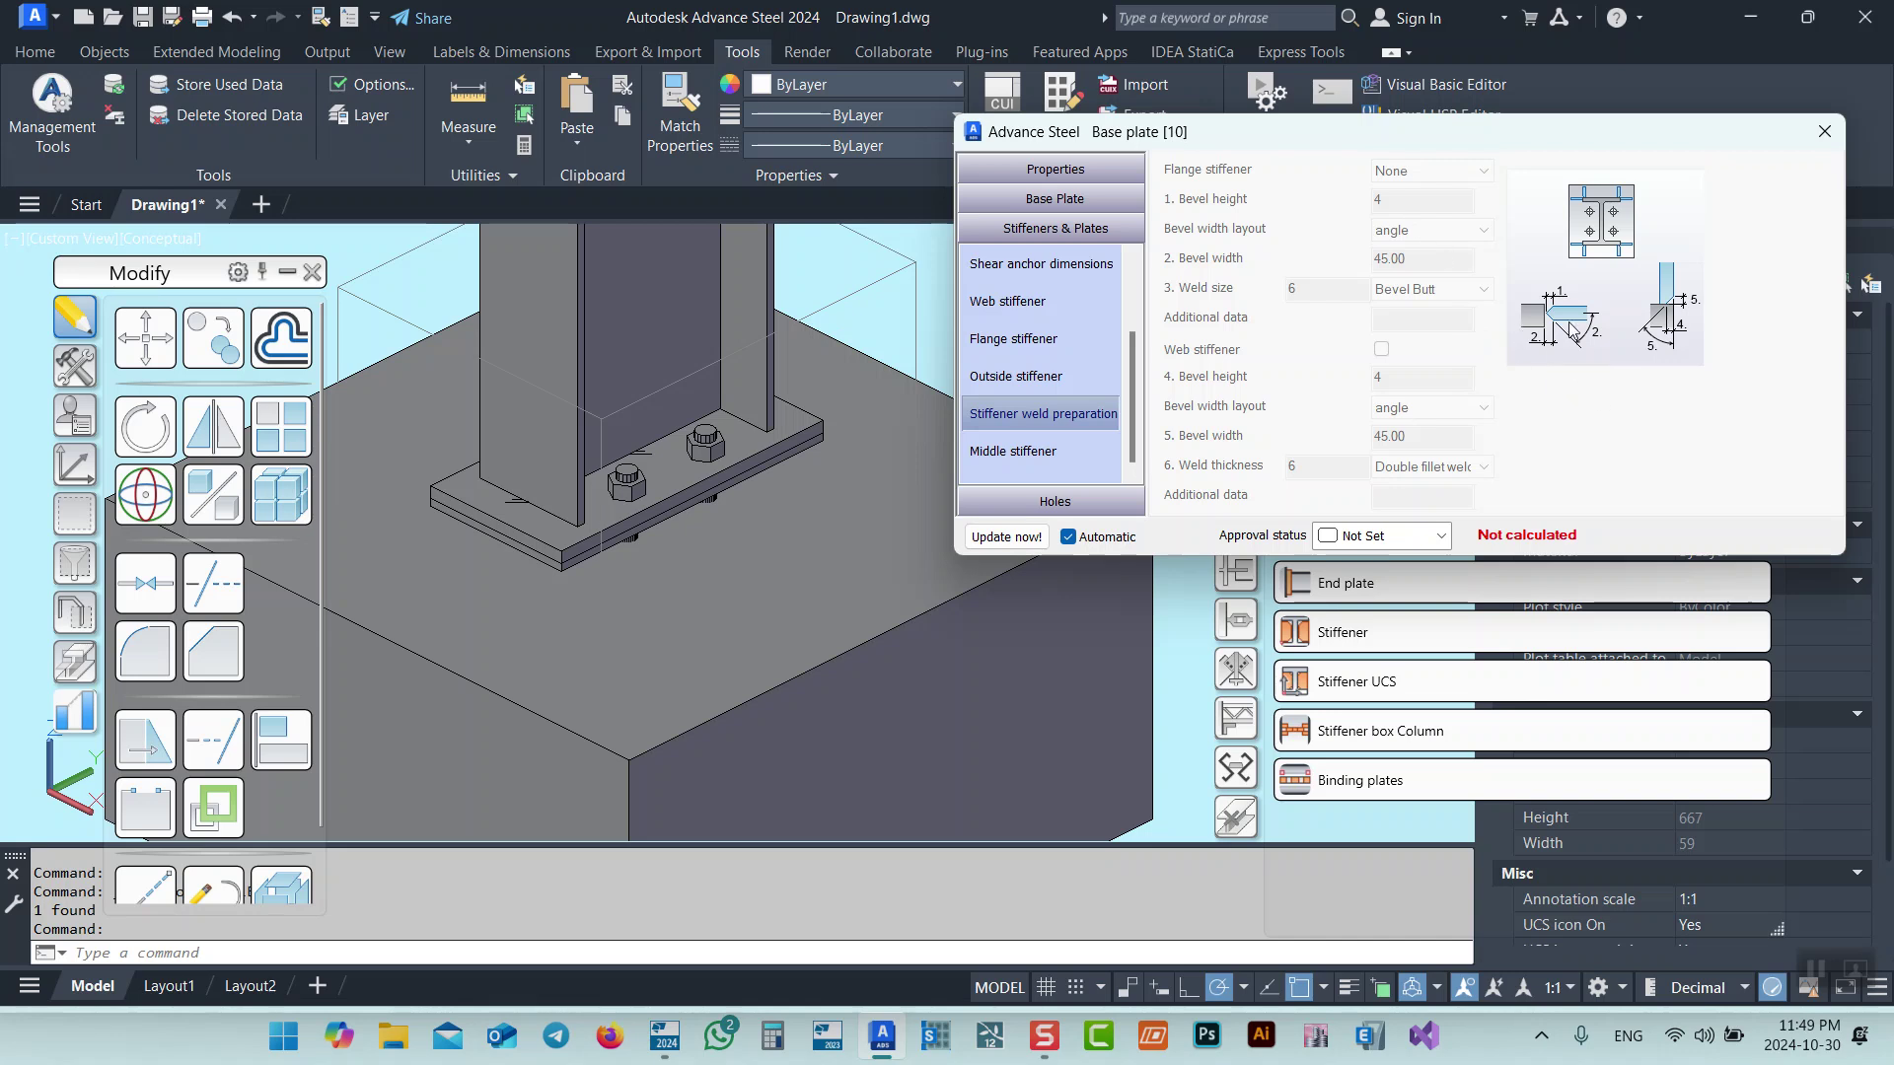
click(1026, 456)
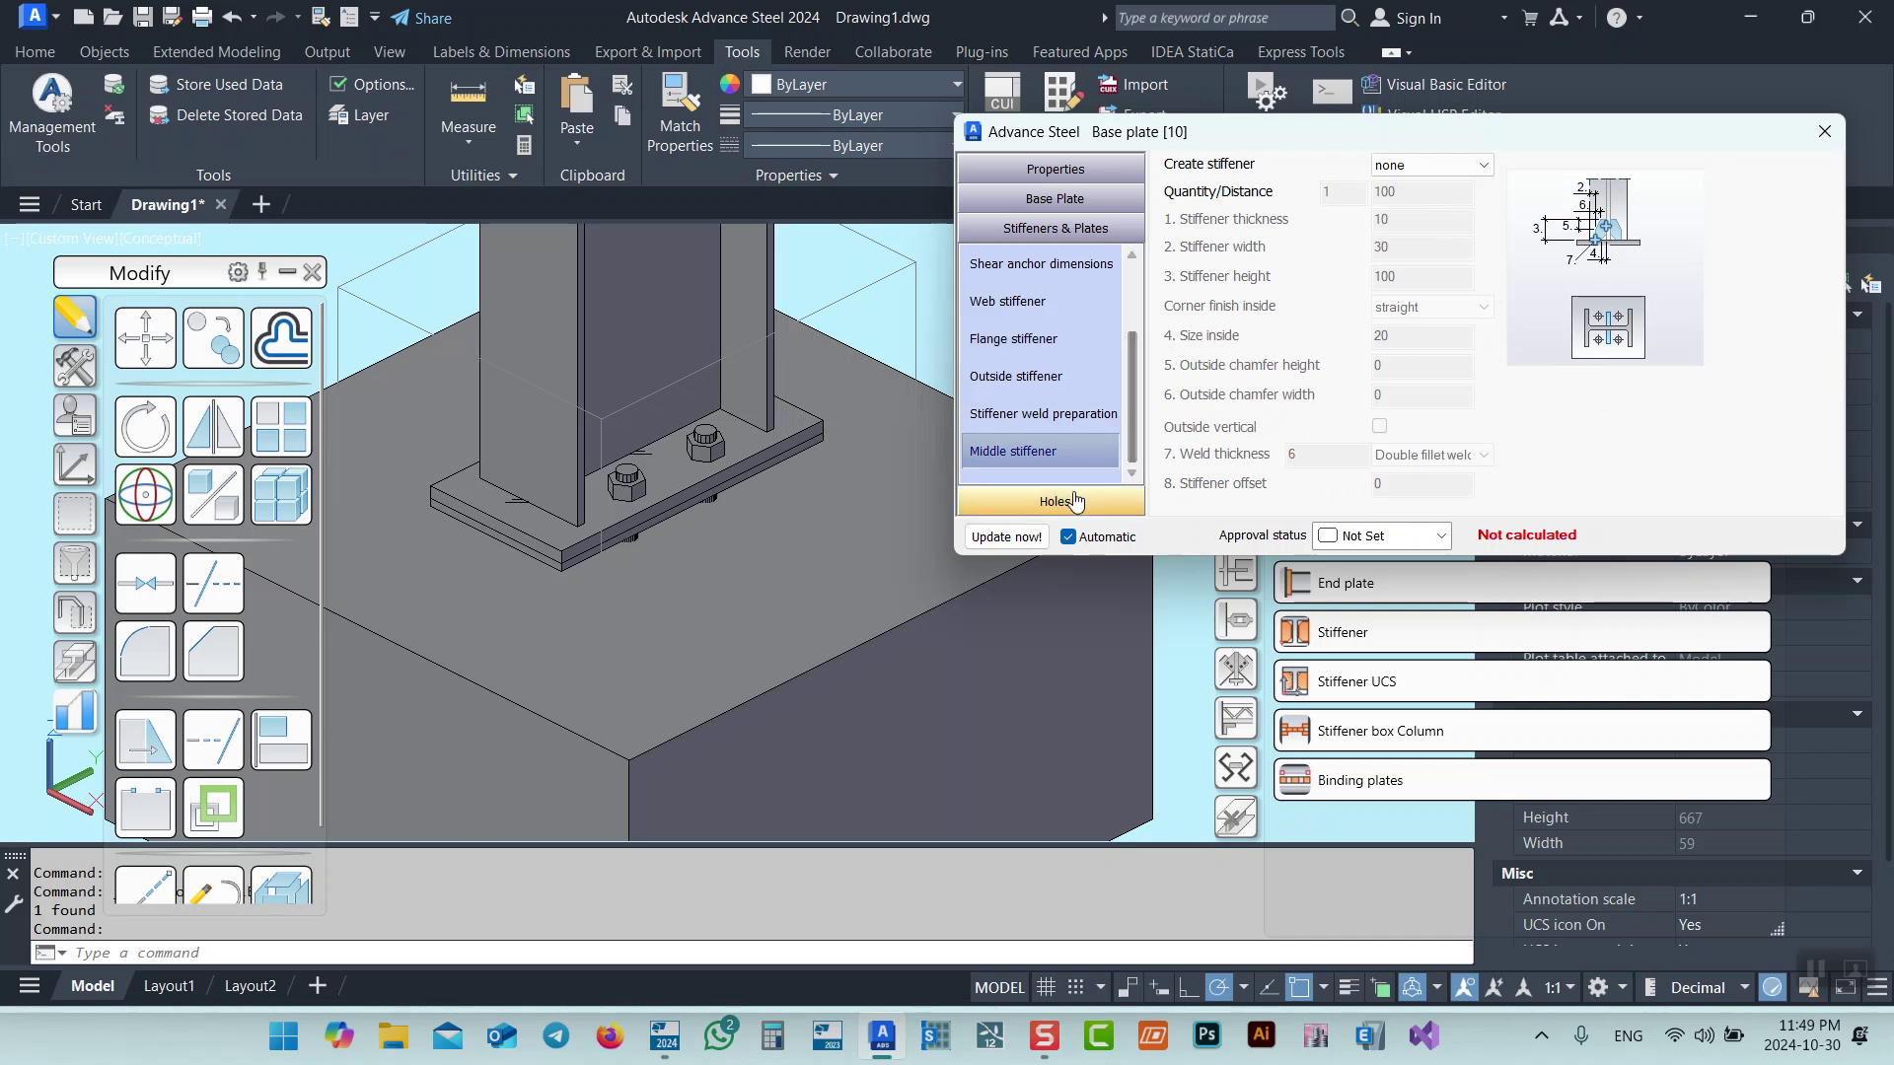
click(1105, 500)
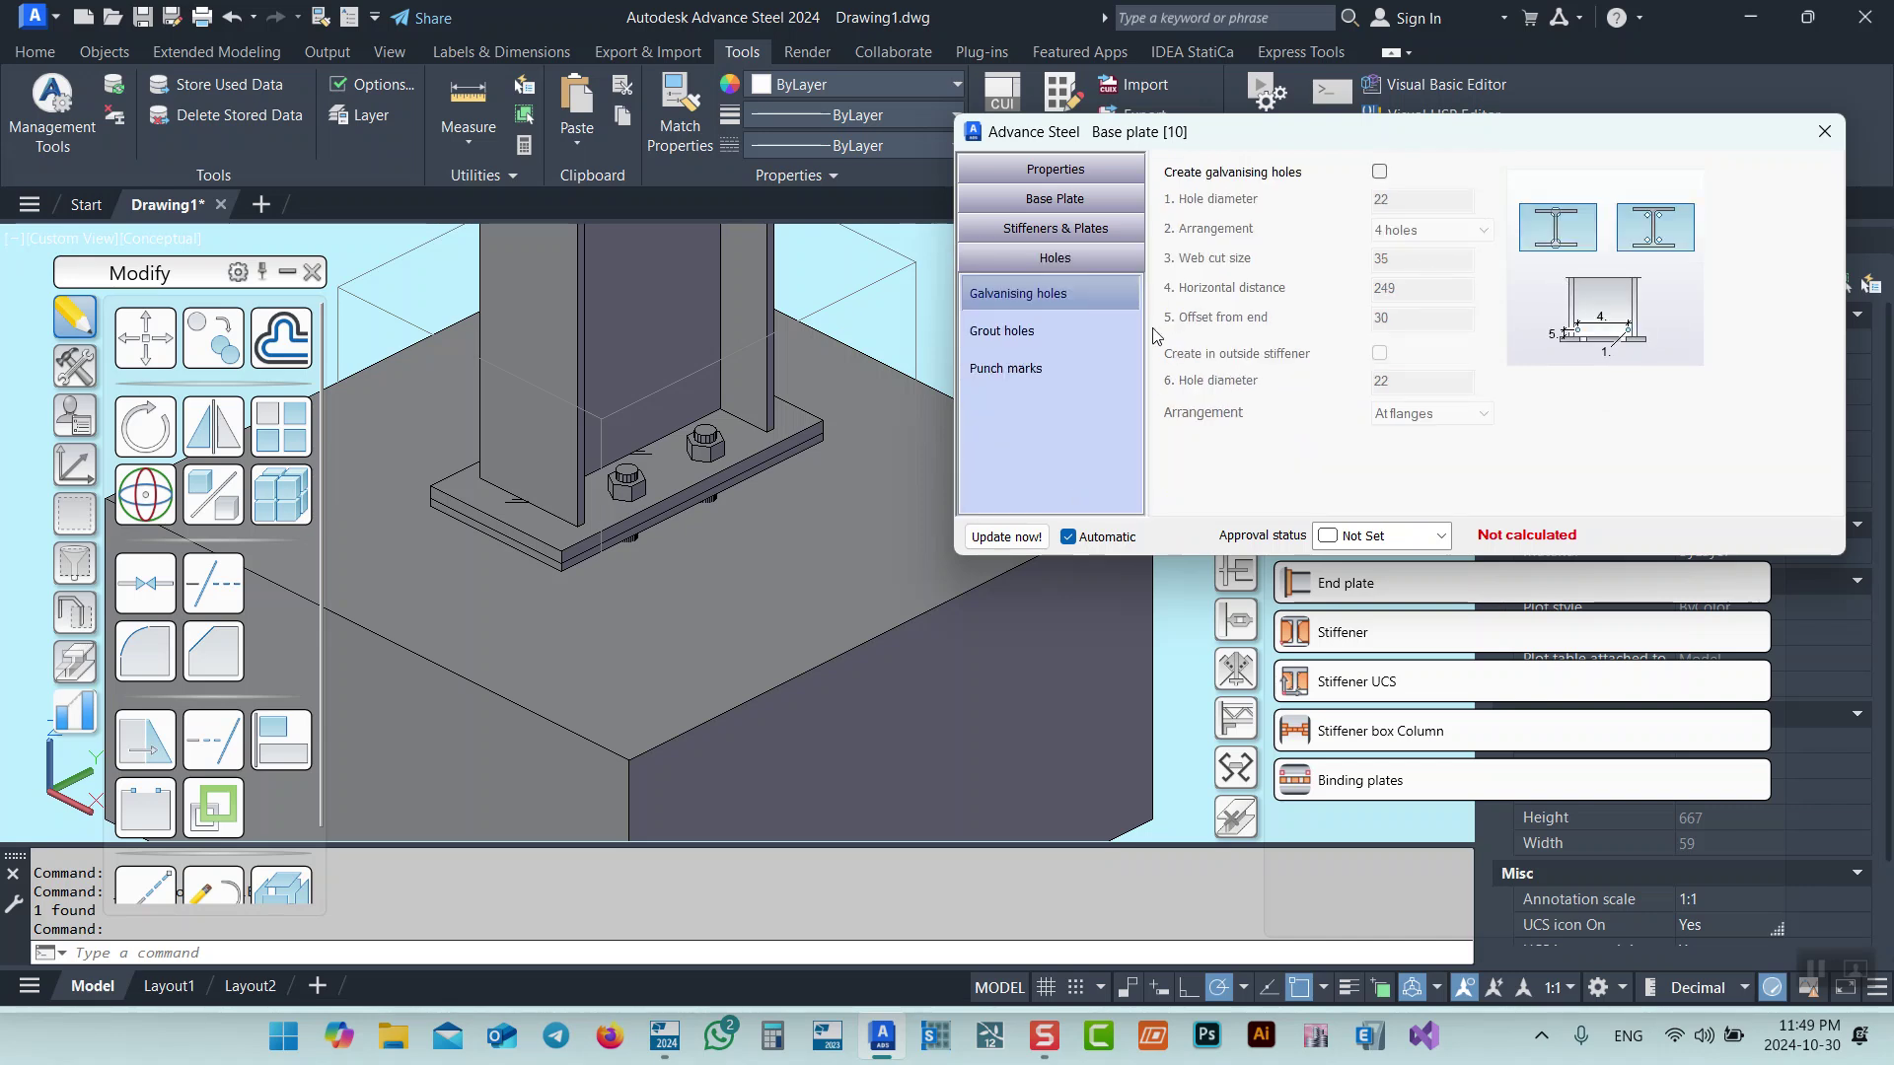
click(1036, 331)
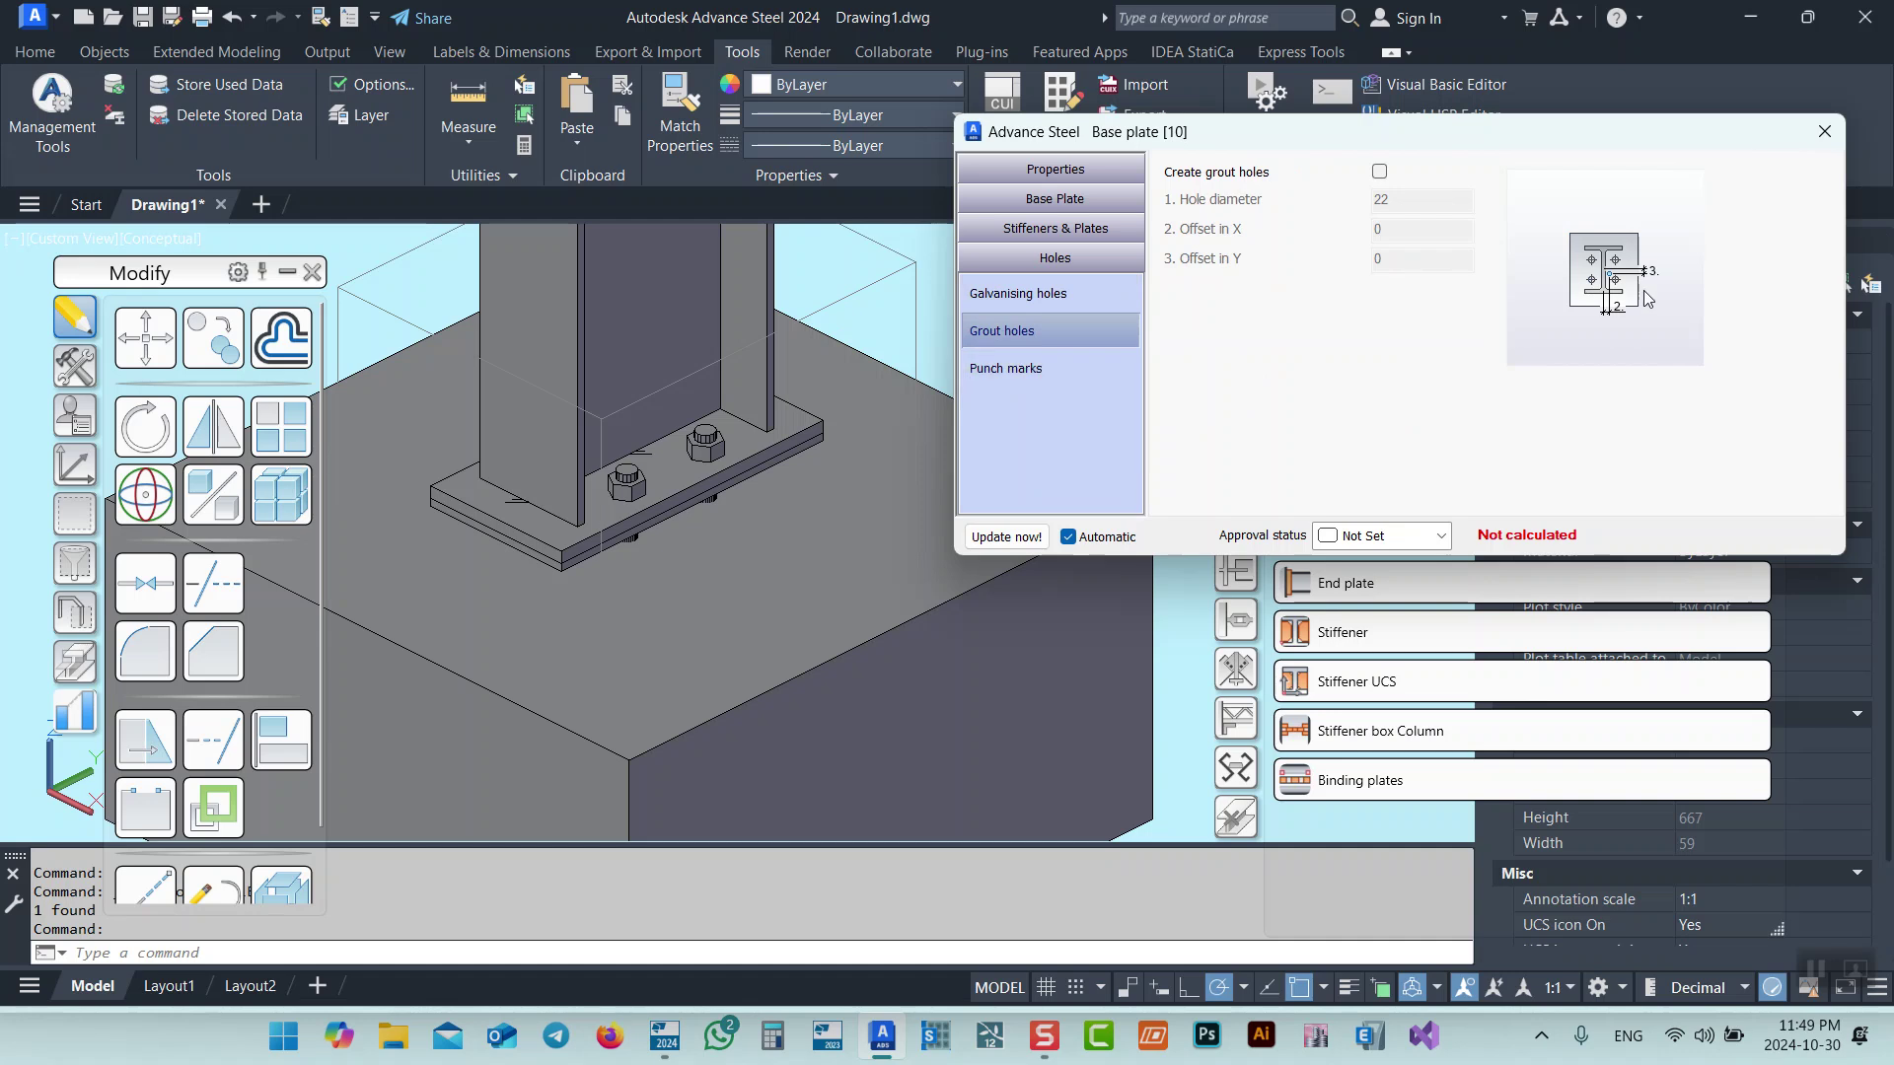
click(1008, 365)
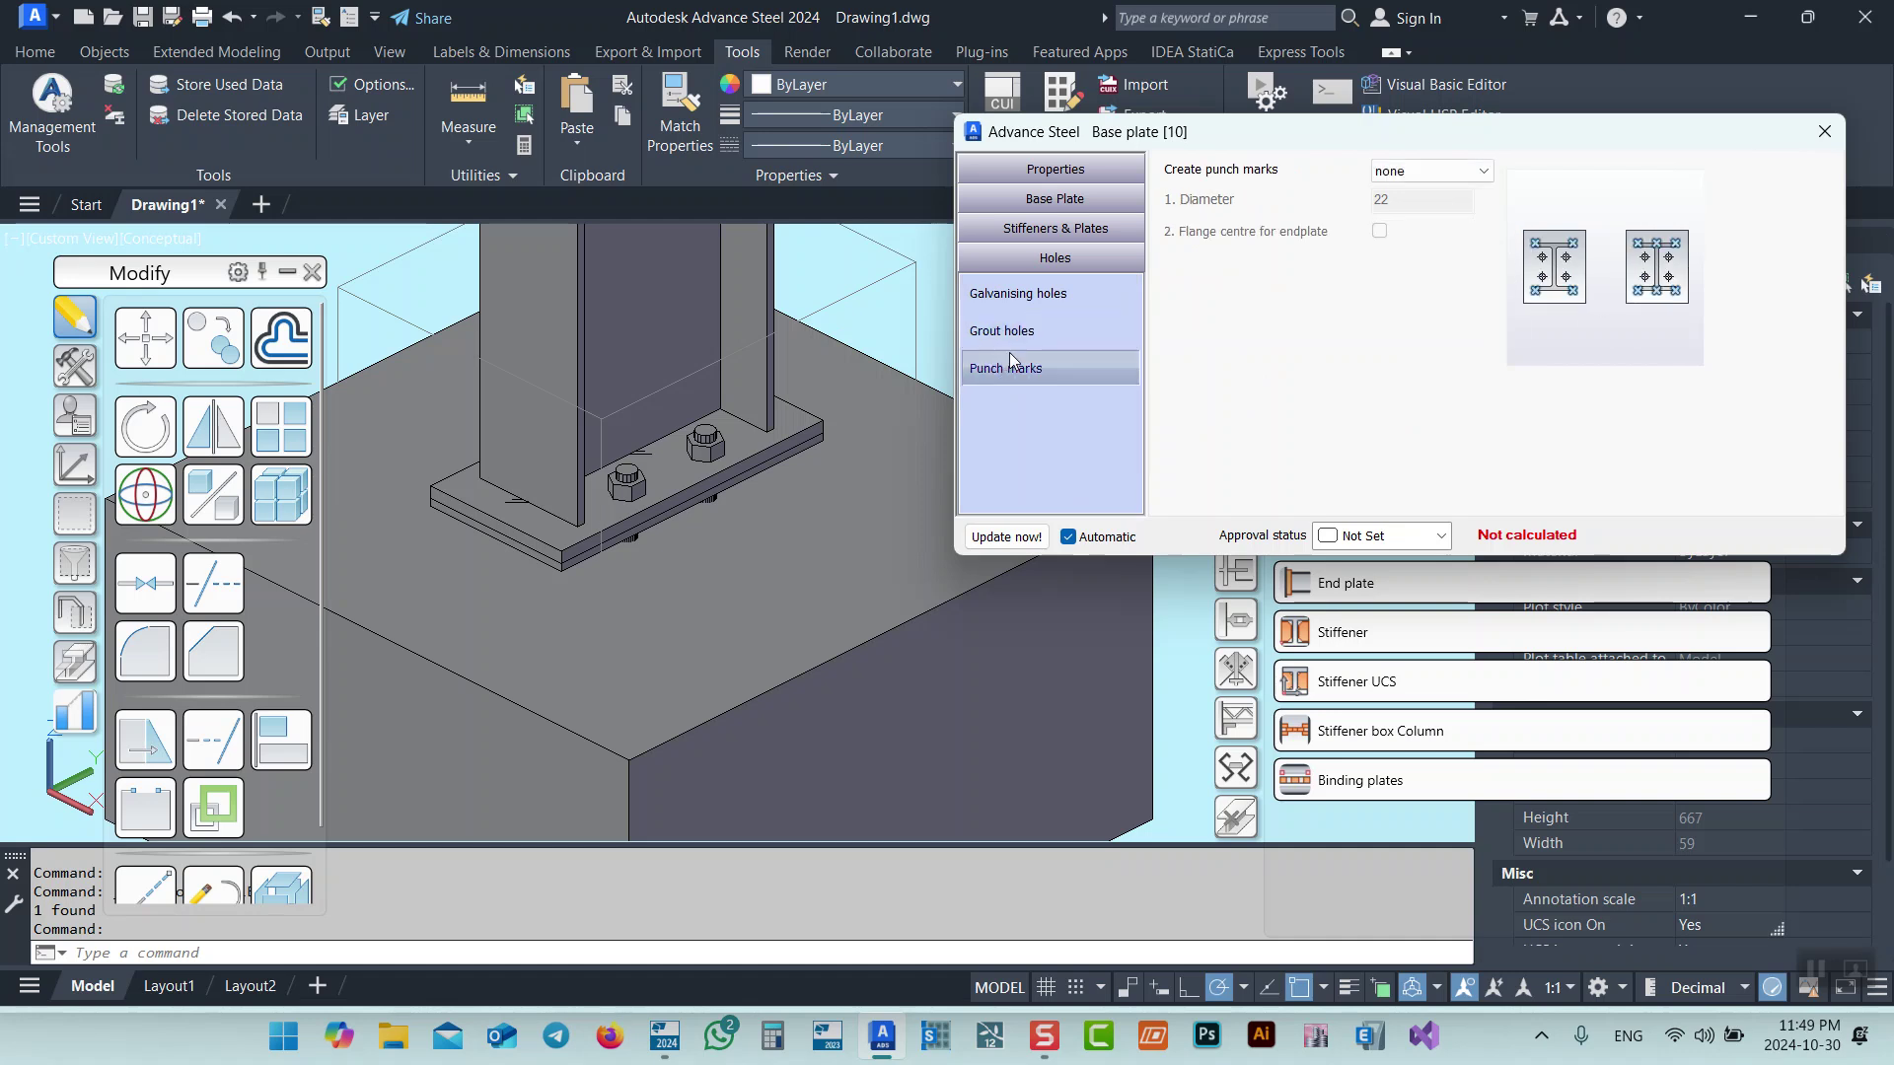
click(1007, 294)
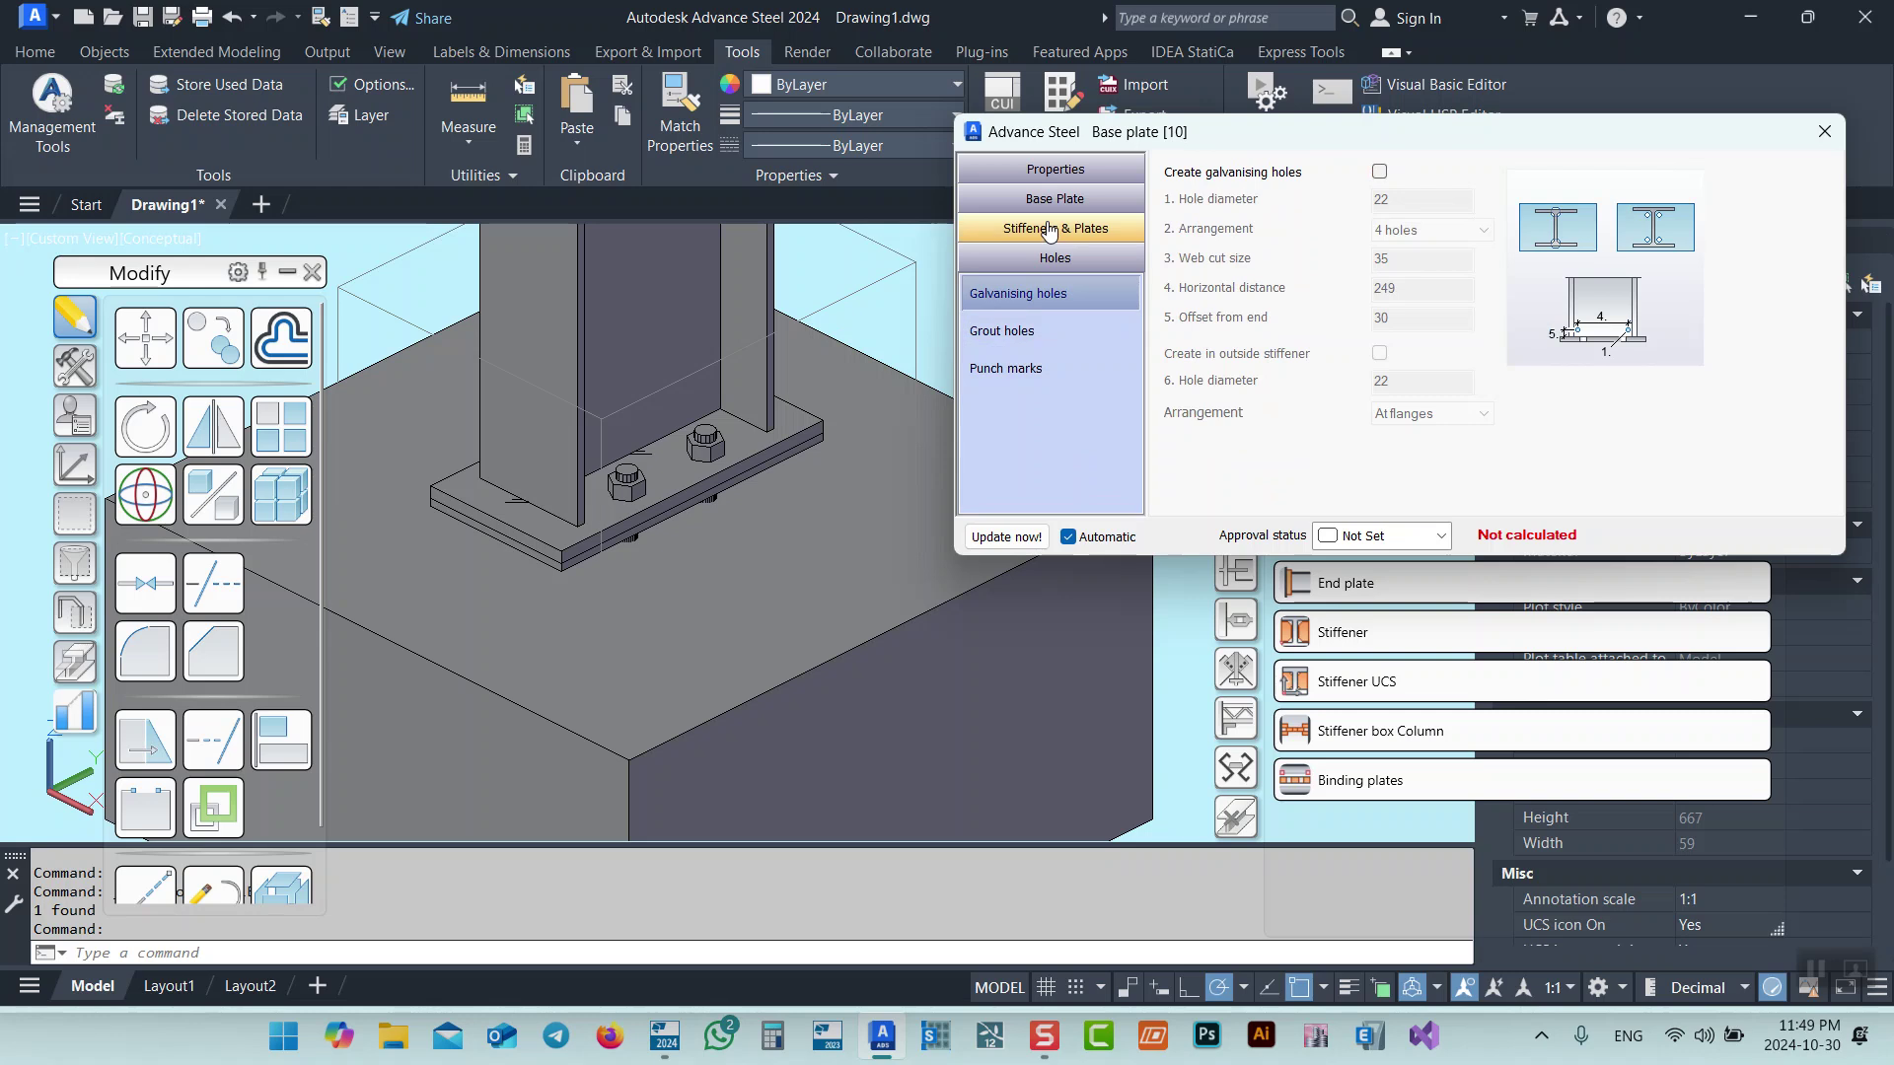
Return to the base plate's thickness settings and close the connection's properties.
click(1021, 201)
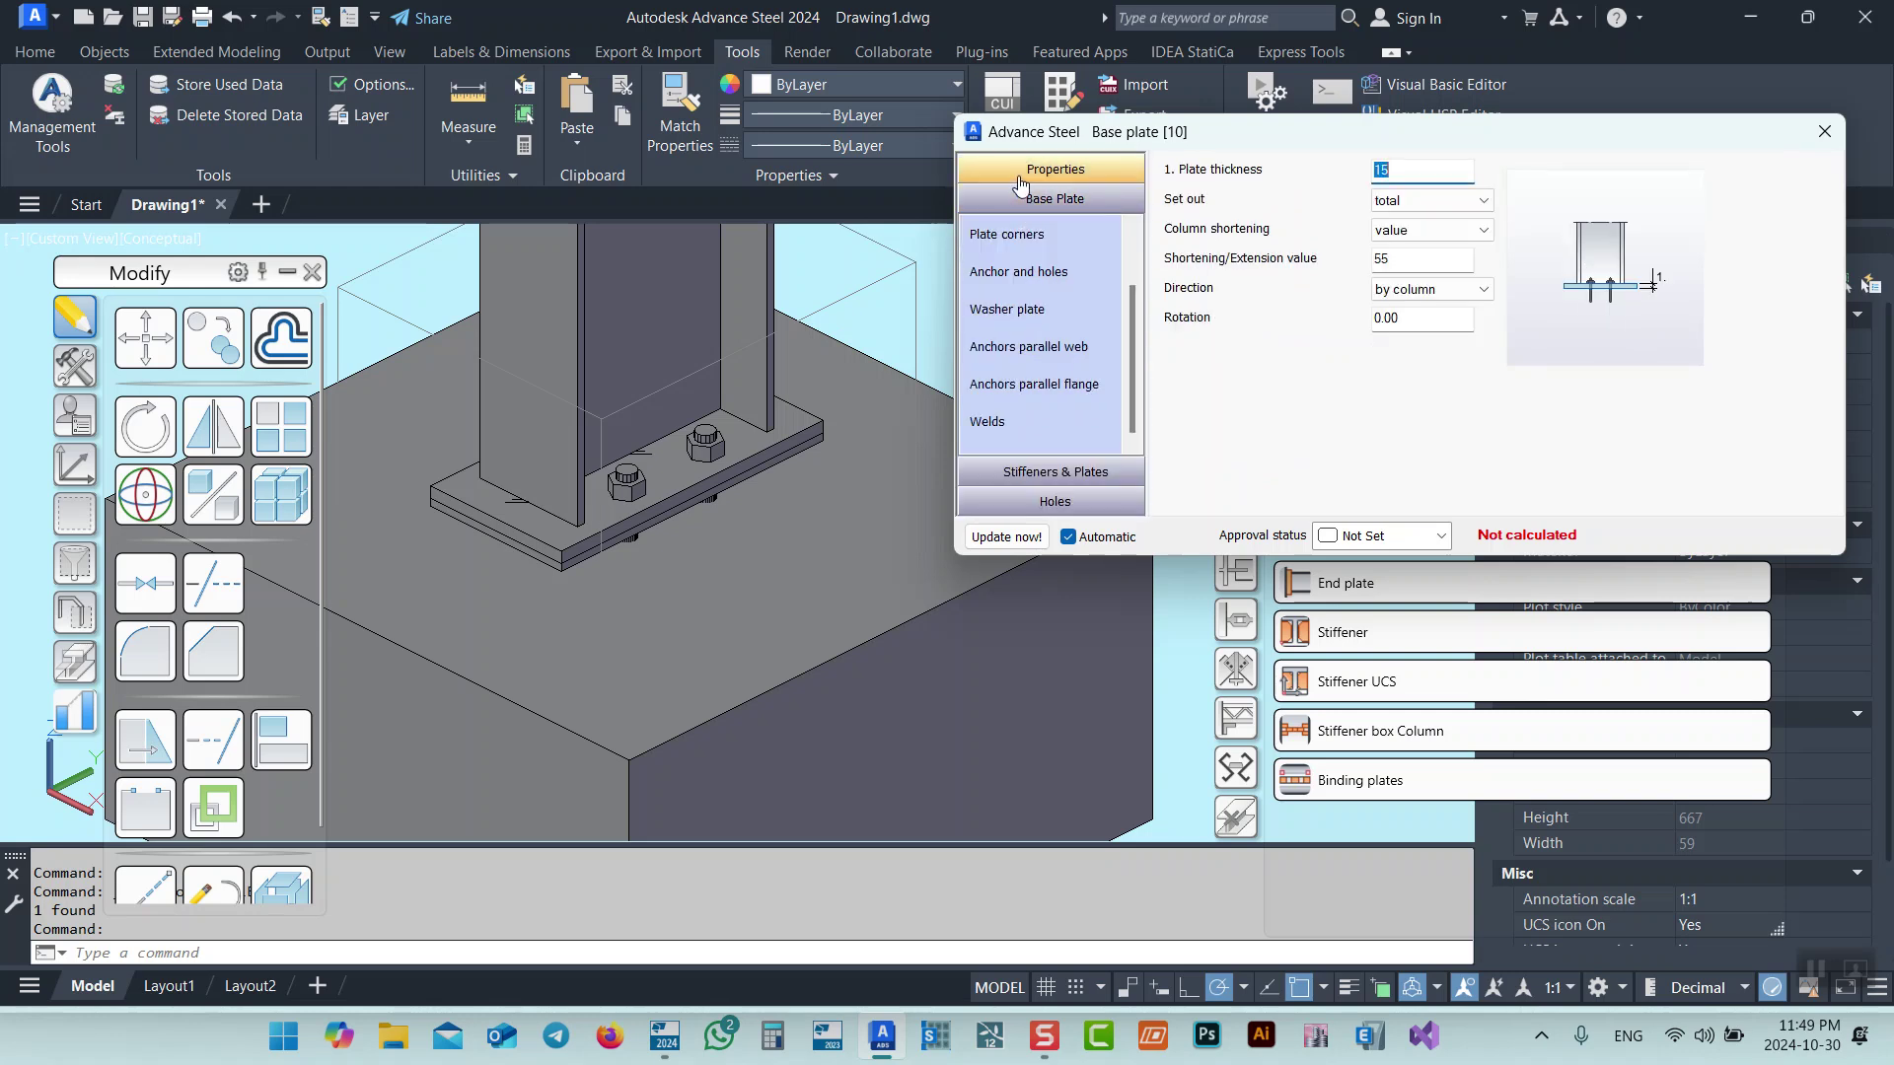
scroll(623, 496, down, 4)
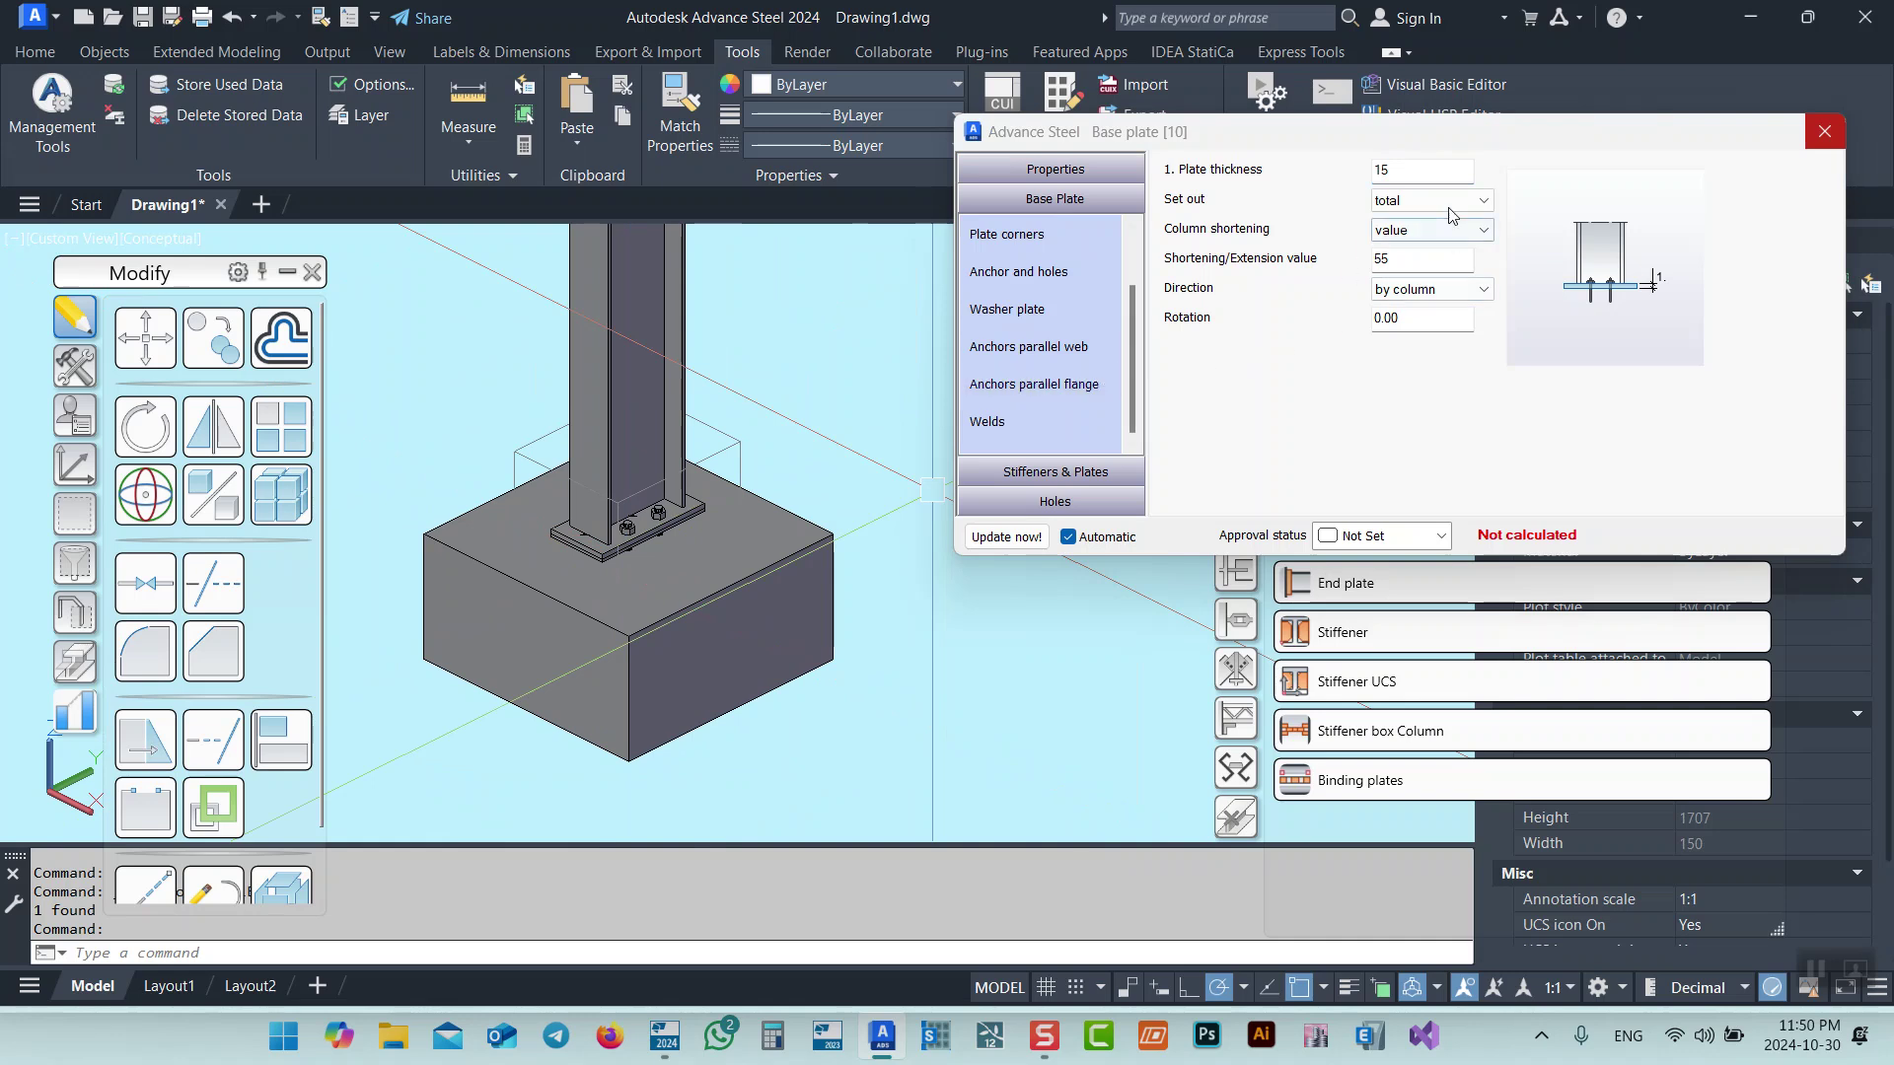
click(1825, 131)
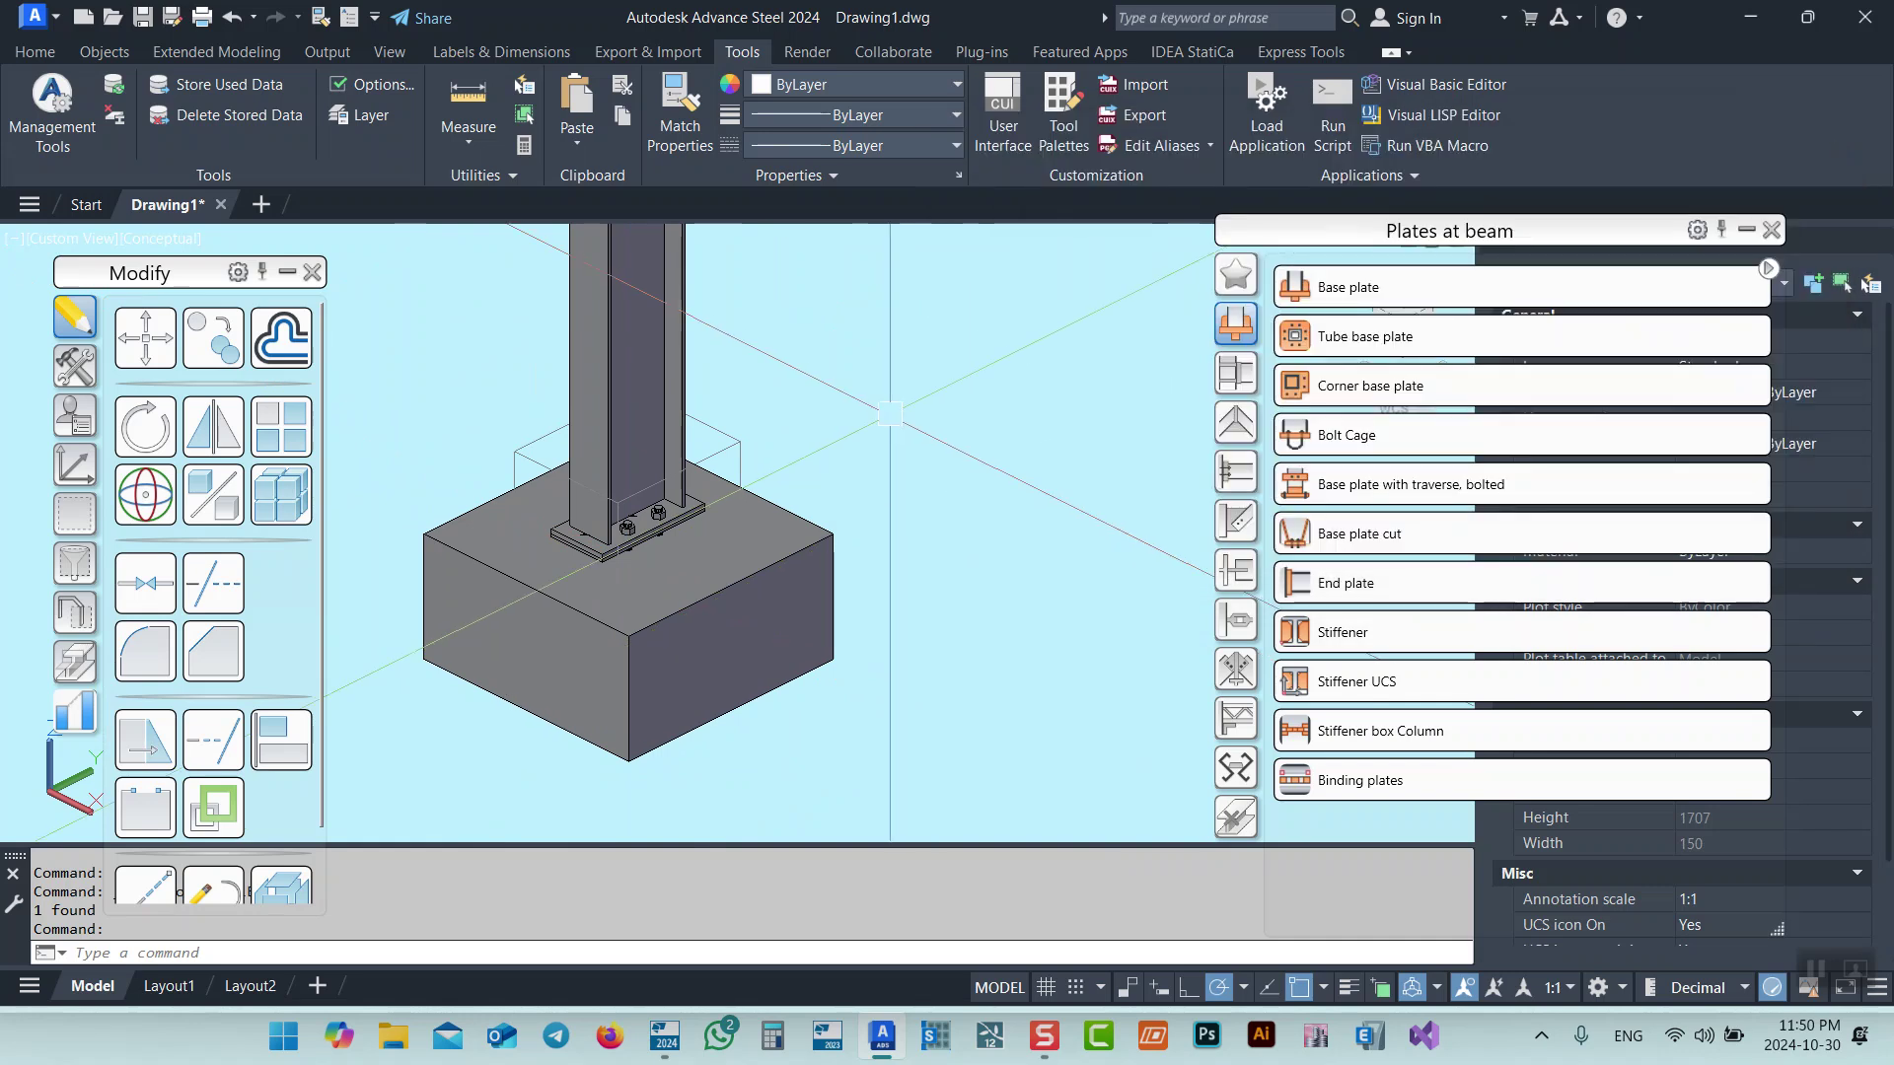
Switch to Tekla Structures and search the applications and components catalogue for 1014.
click(665, 1036)
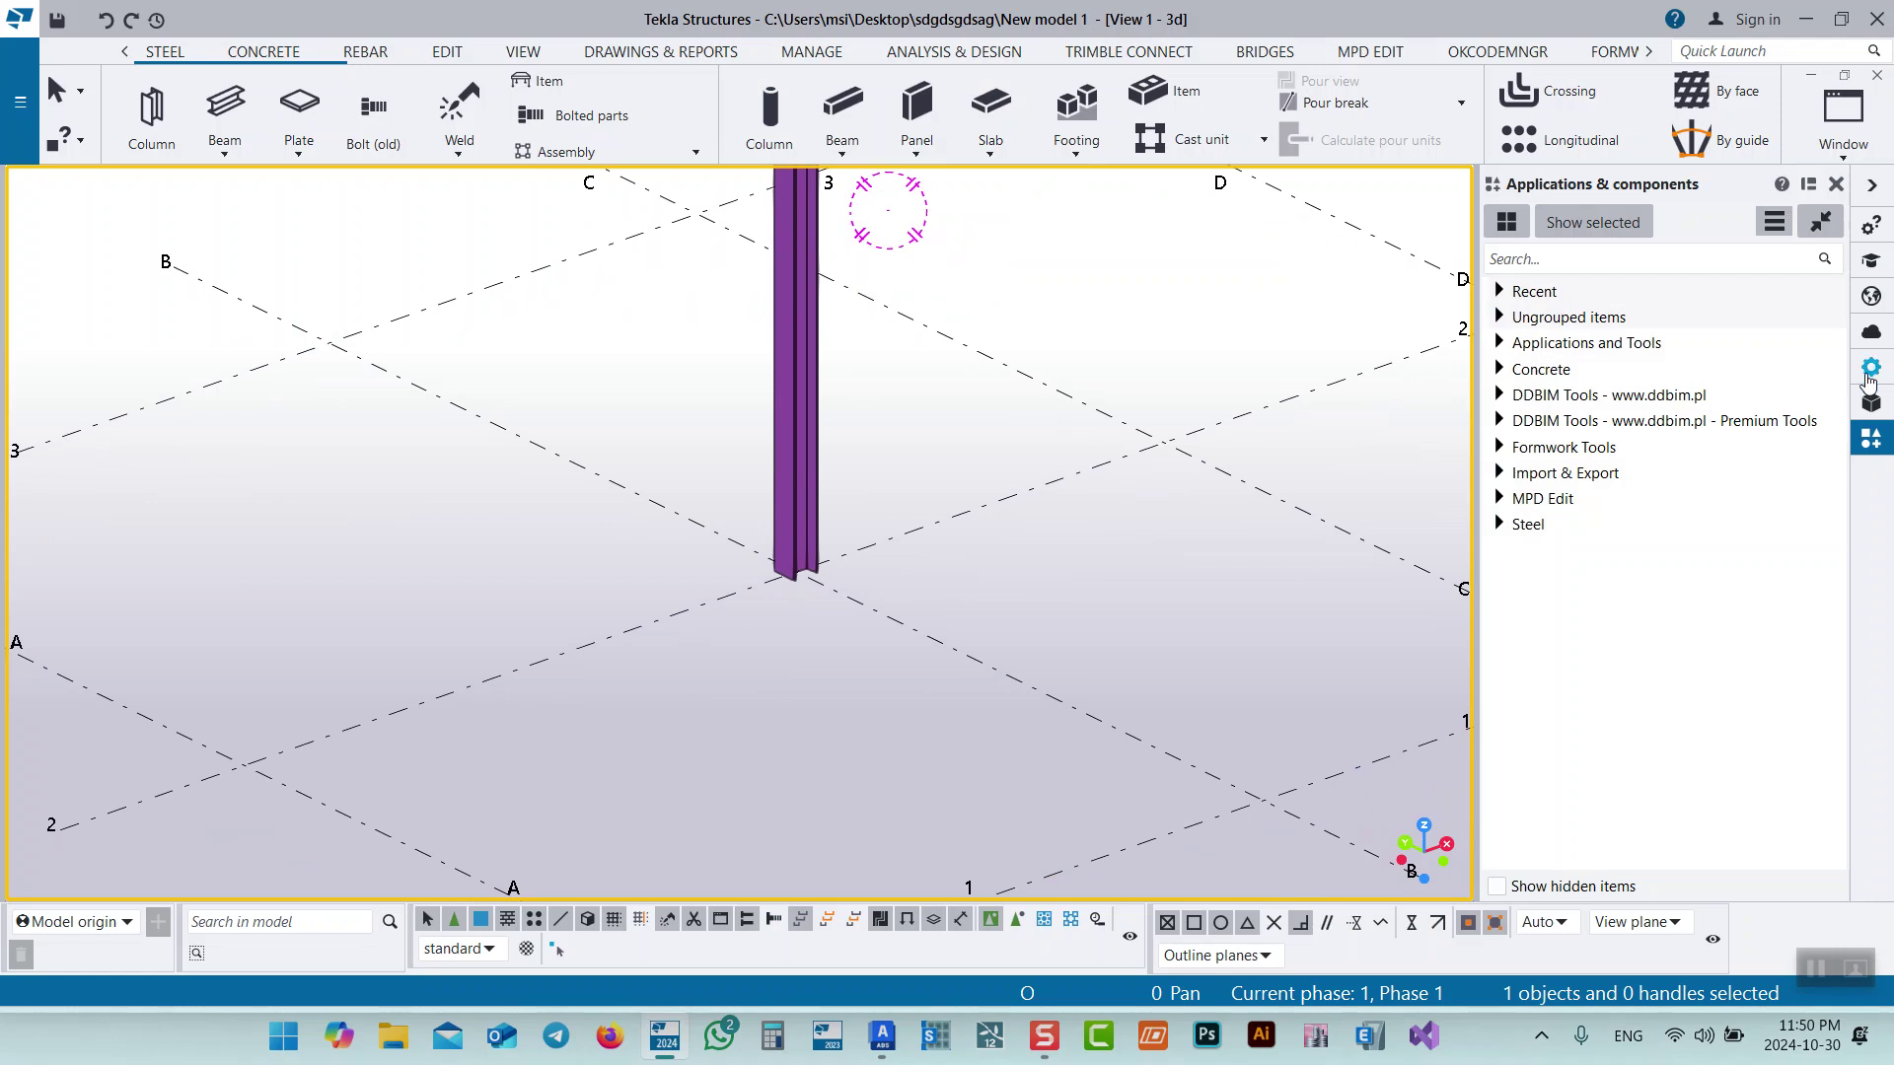
click(1533, 259)
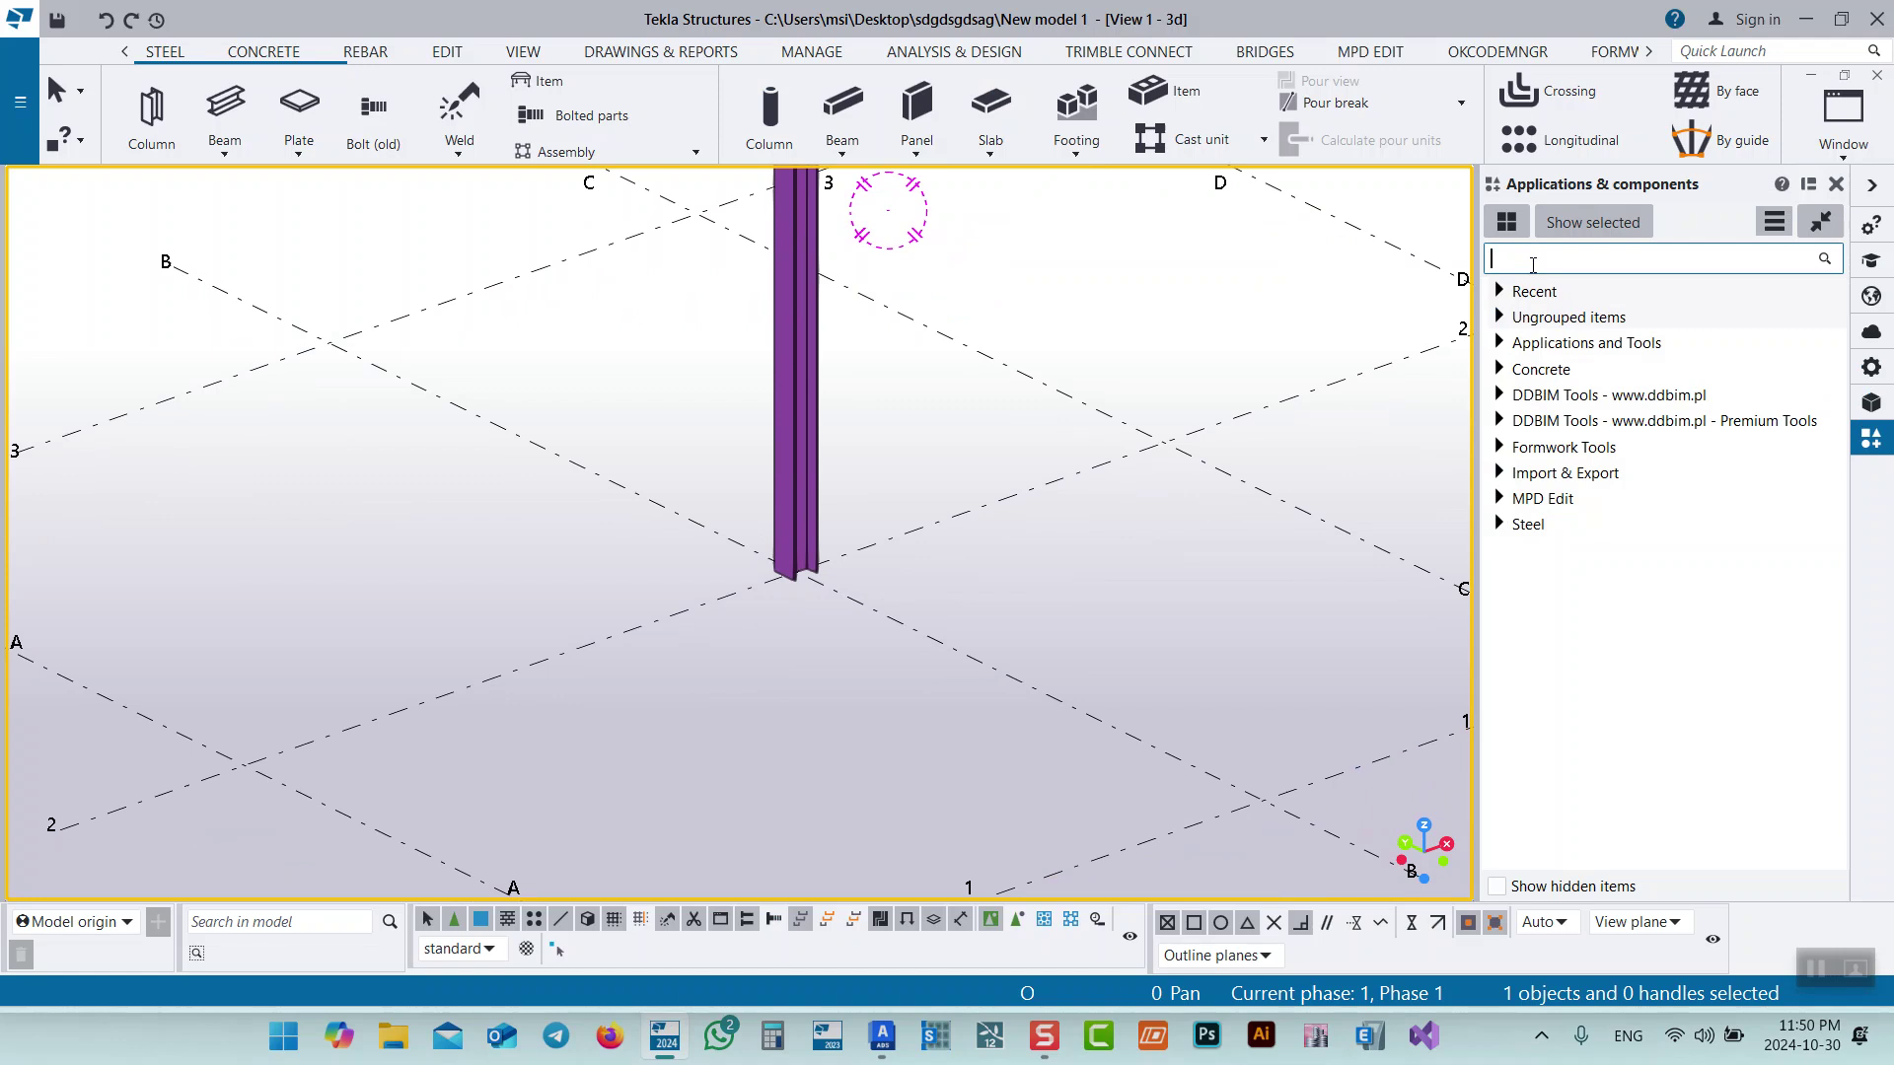
text(1014)
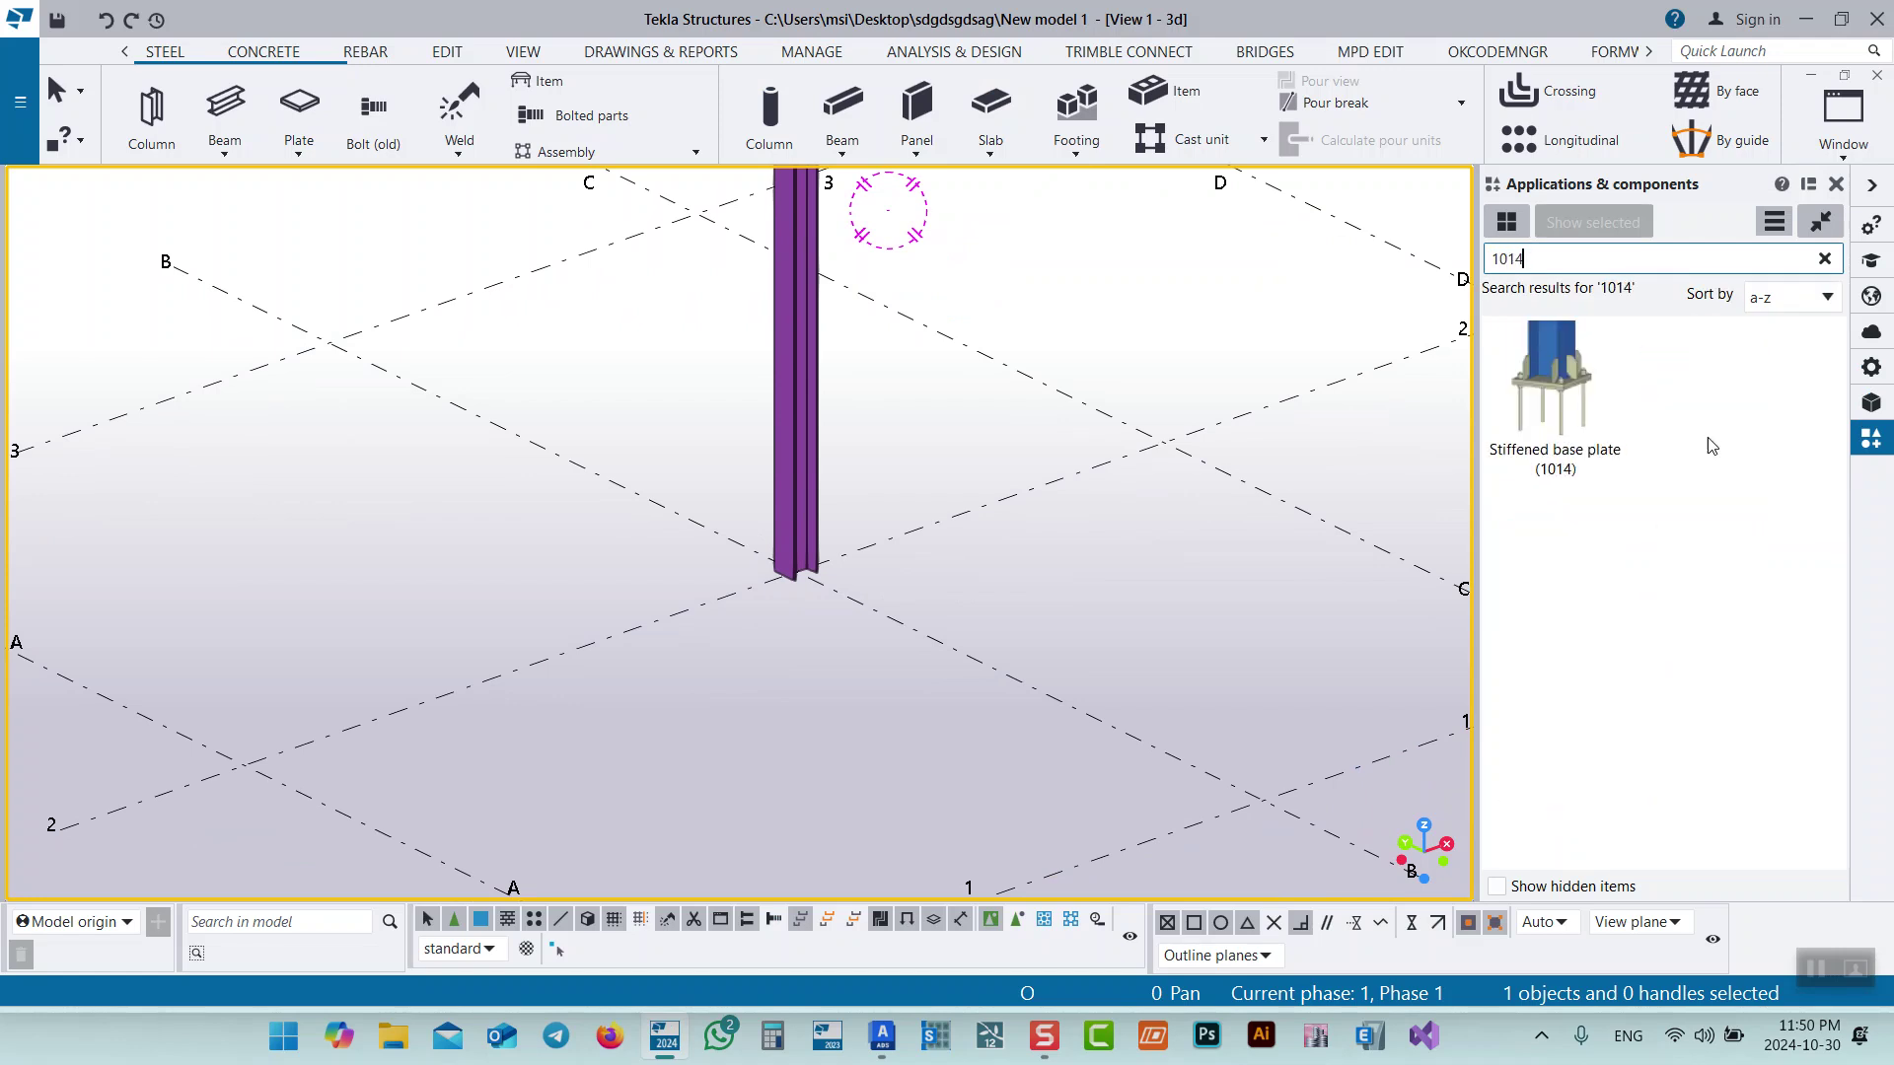
Place the Stiffened base plate (1014) component at the bottom end point of the steel column and end the command.
click(1554, 380)
click(789, 552)
scroll(787, 572, up, 5)
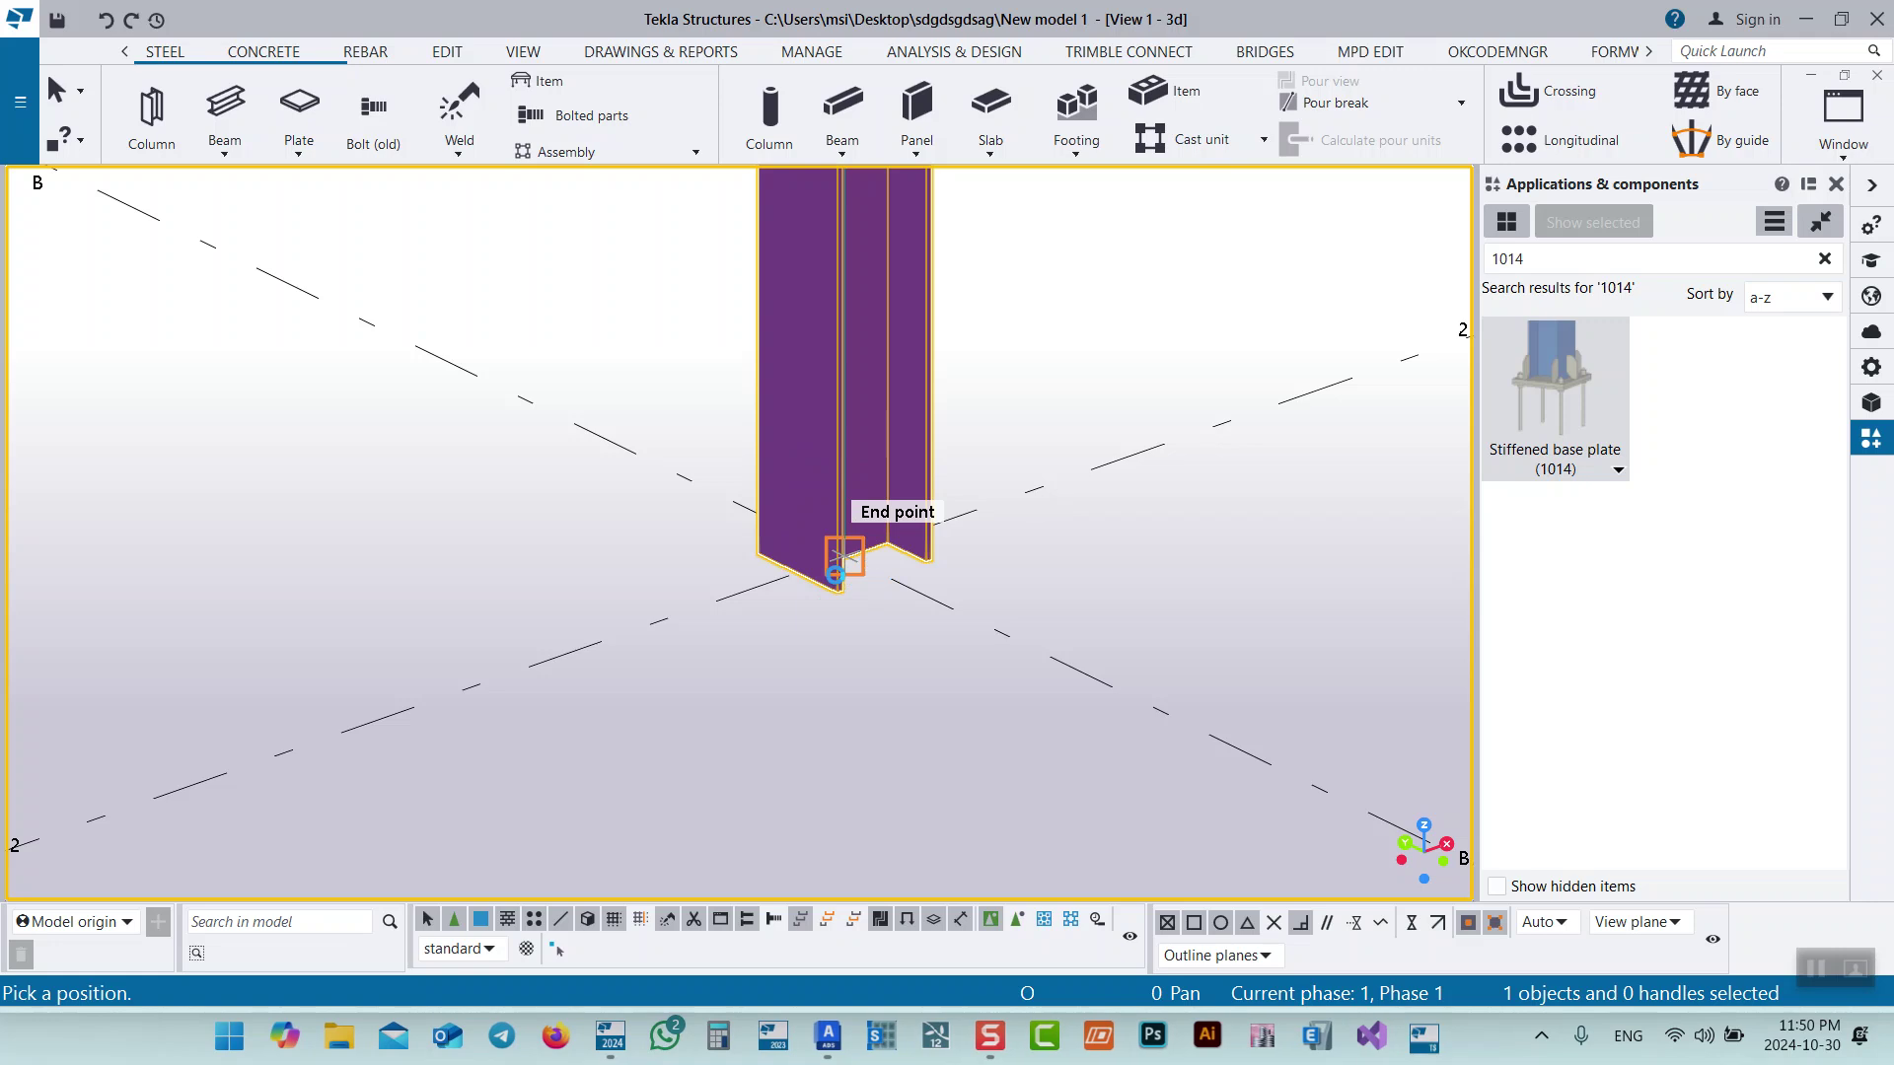
right_click(999, 384)
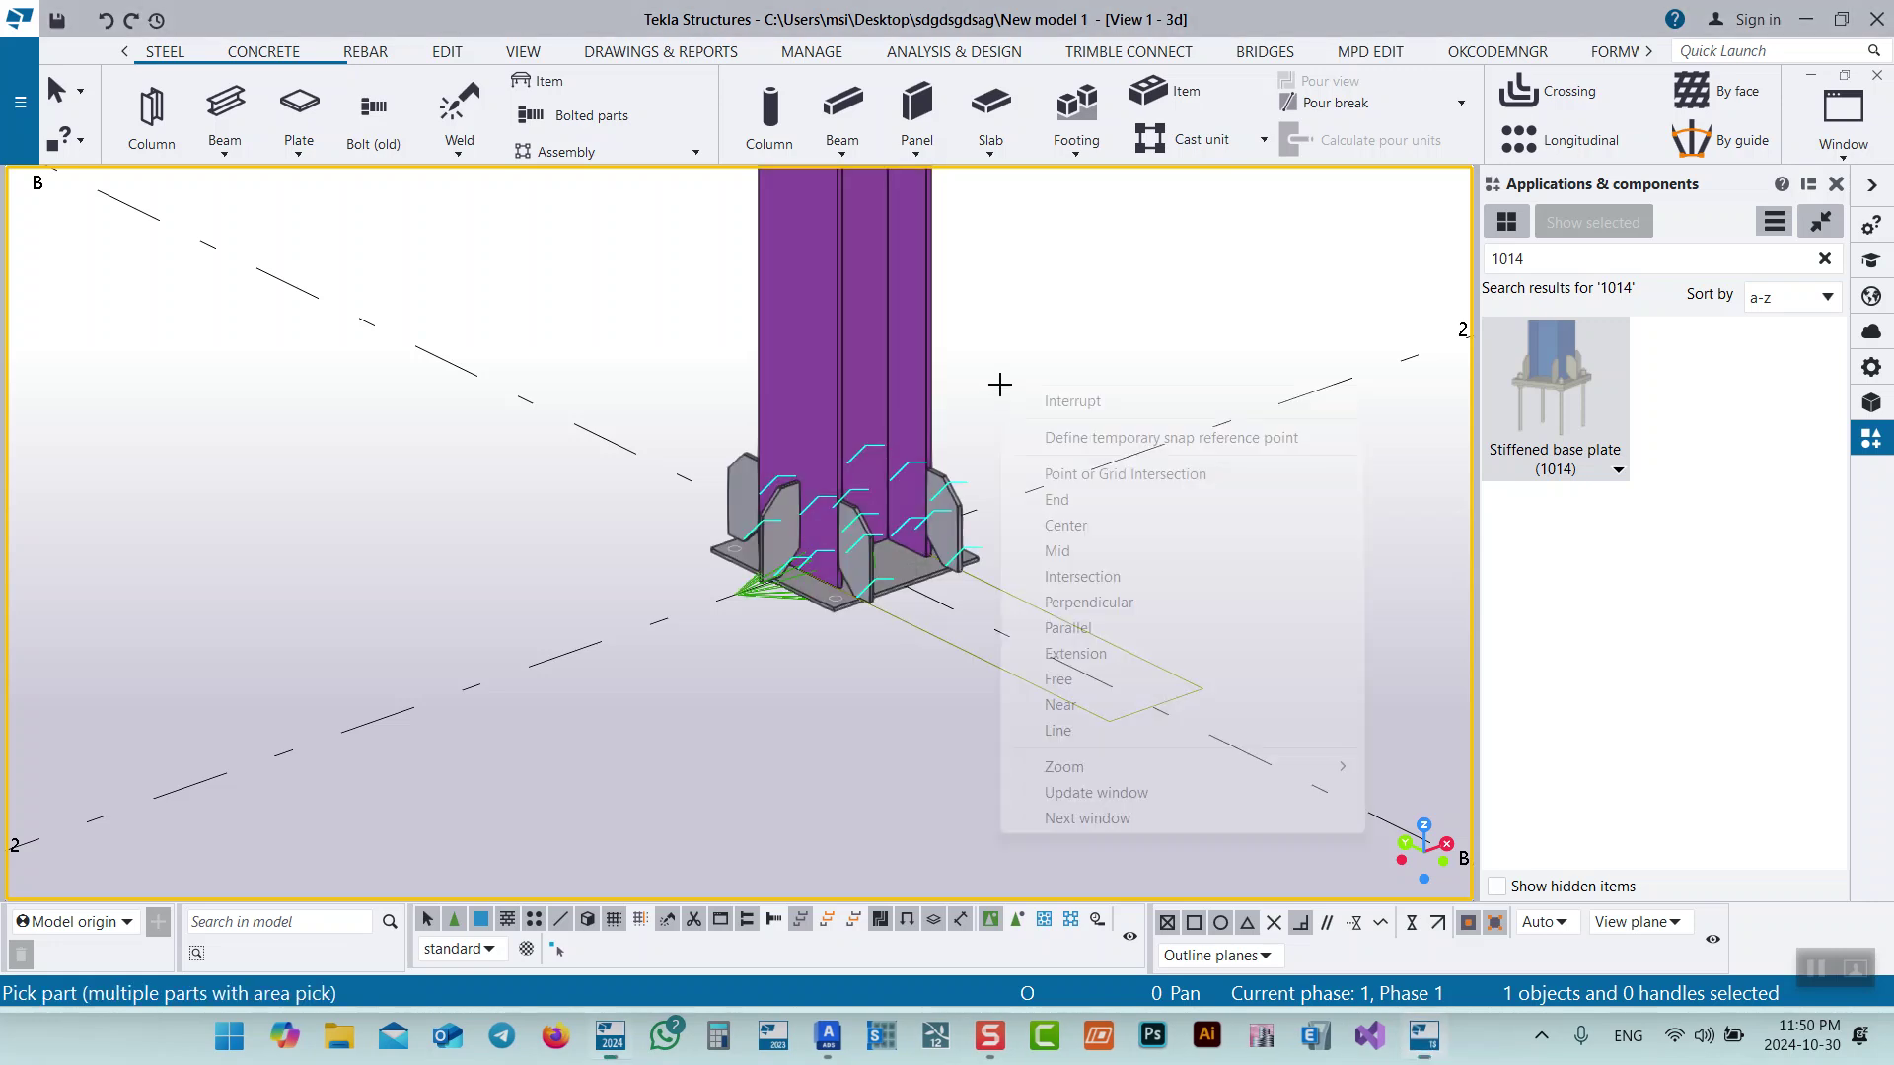
click(1050, 402)
Set the placed base plate component's plate thickness to 15 mm and its position number to PL 1, and apply the change to the model.
scroll(789, 582, up, 3)
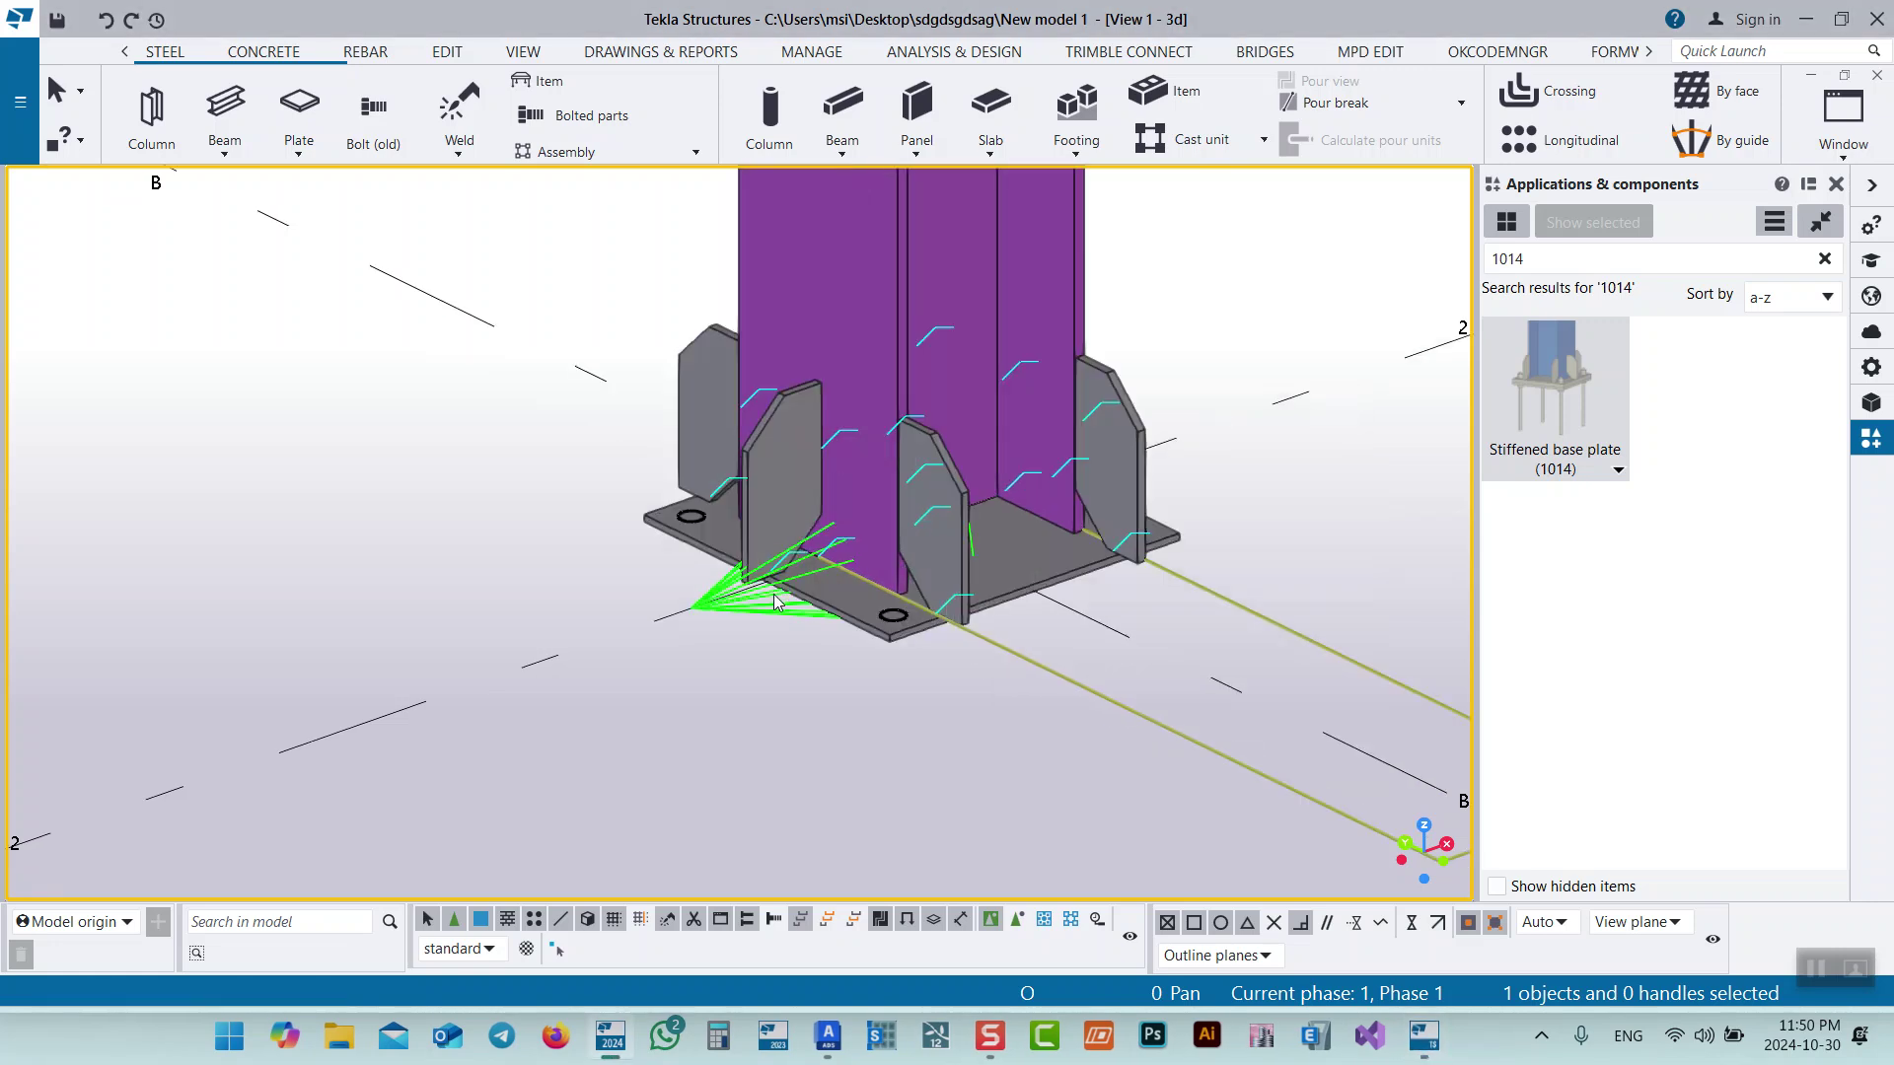
double_click(756, 617)
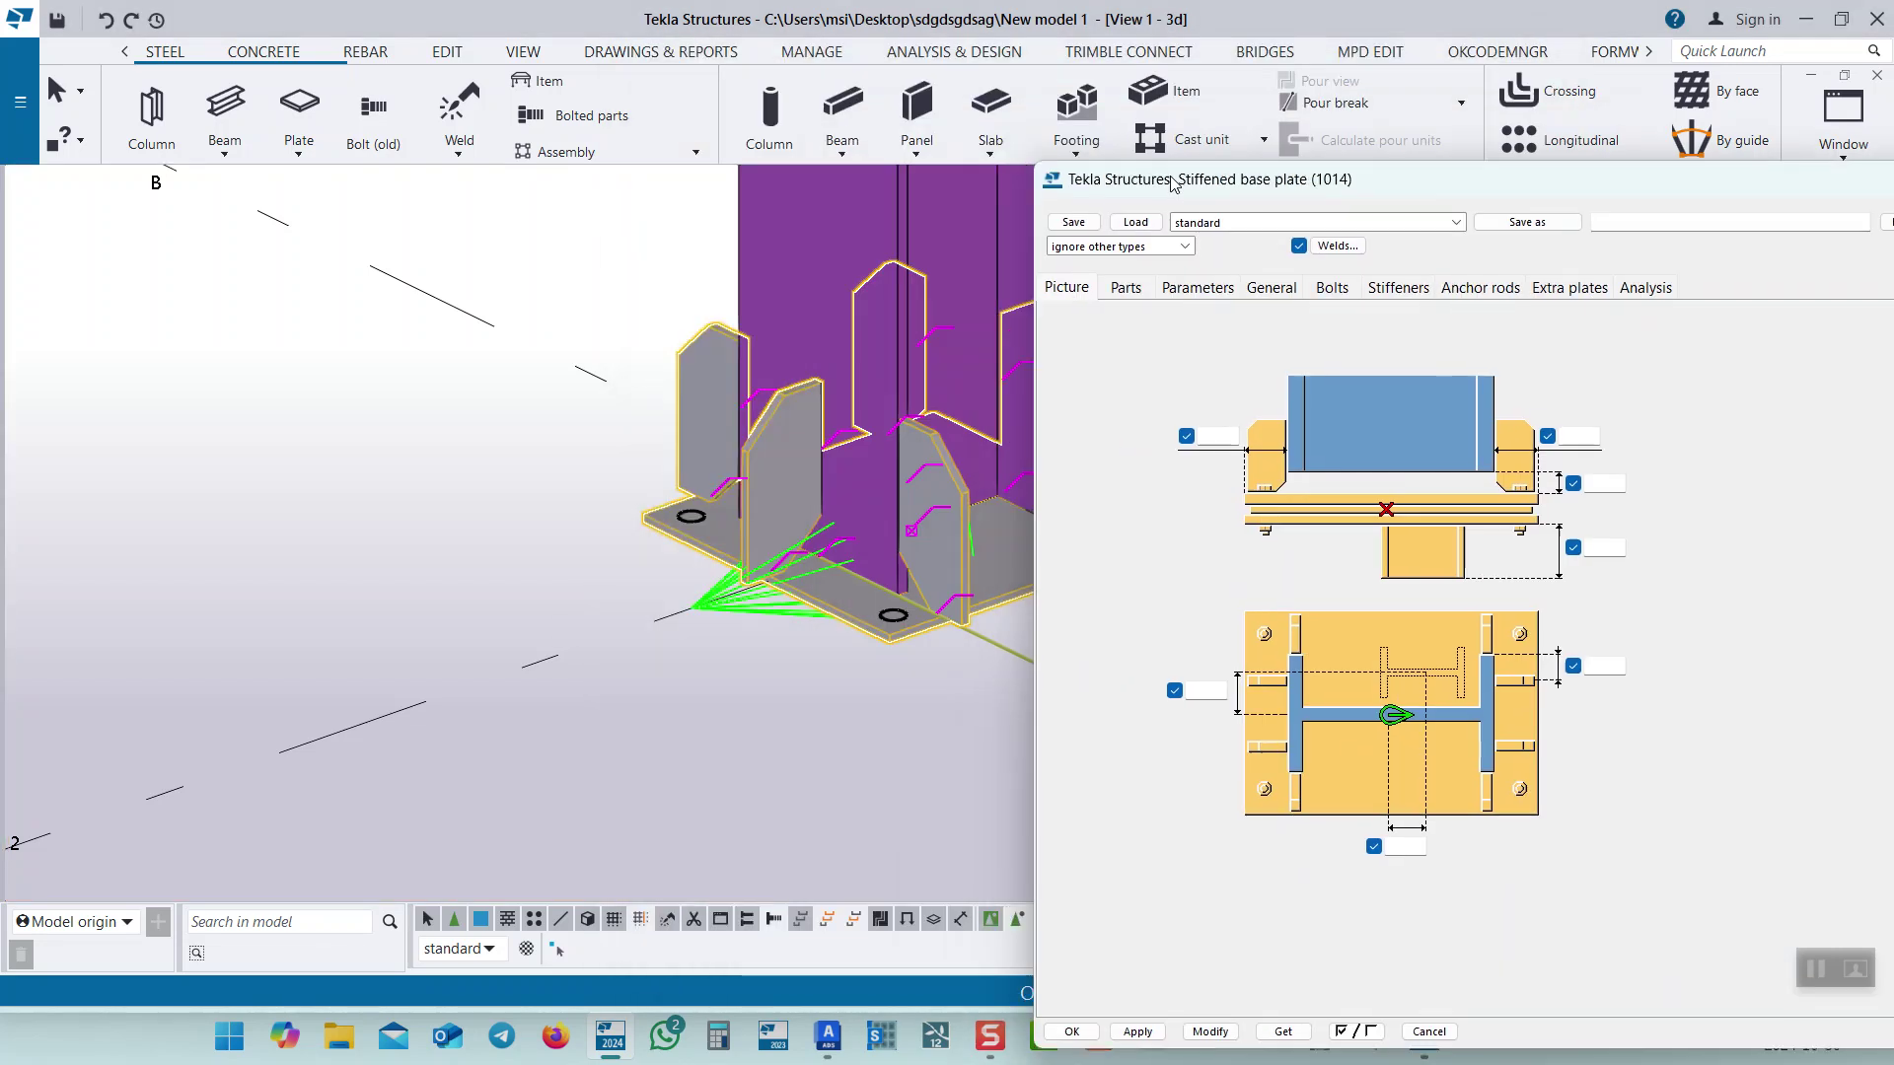
drag(789, 68, 1185, 185)
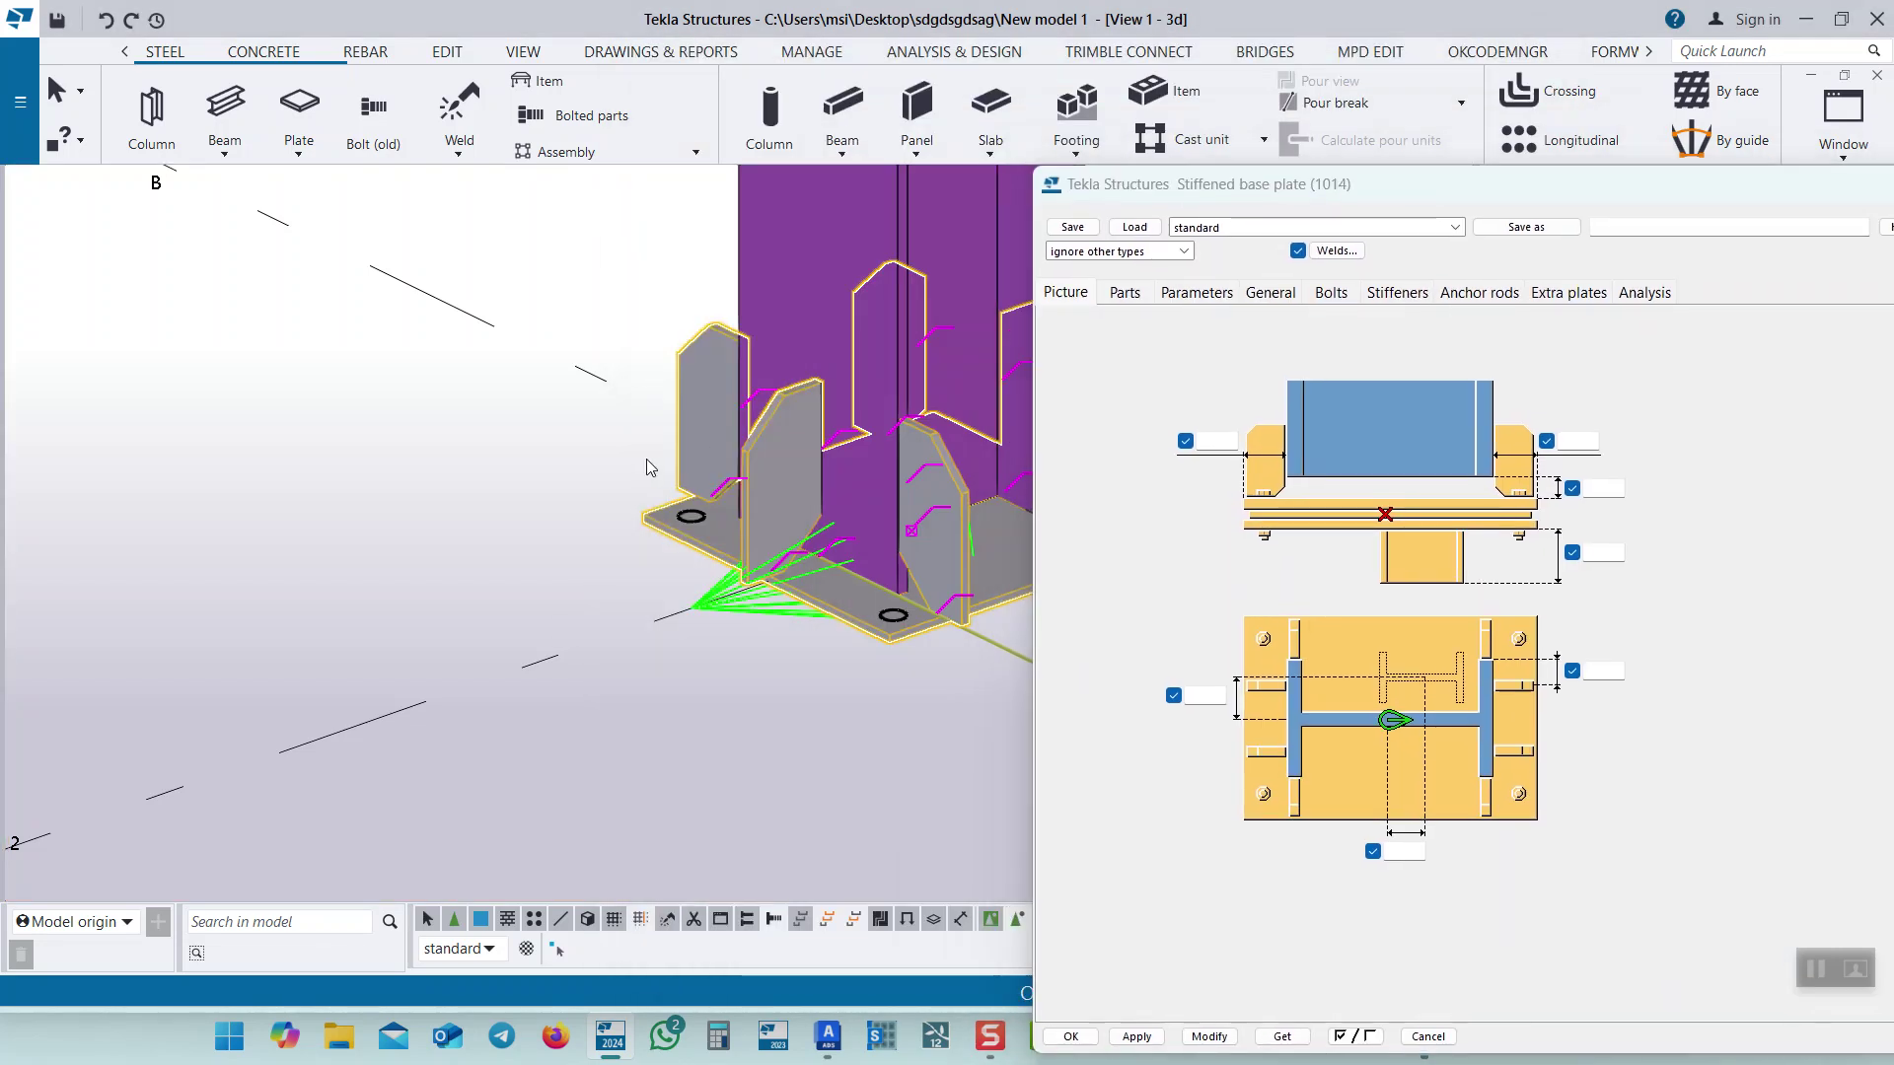
scroll(885, 422, up, 2)
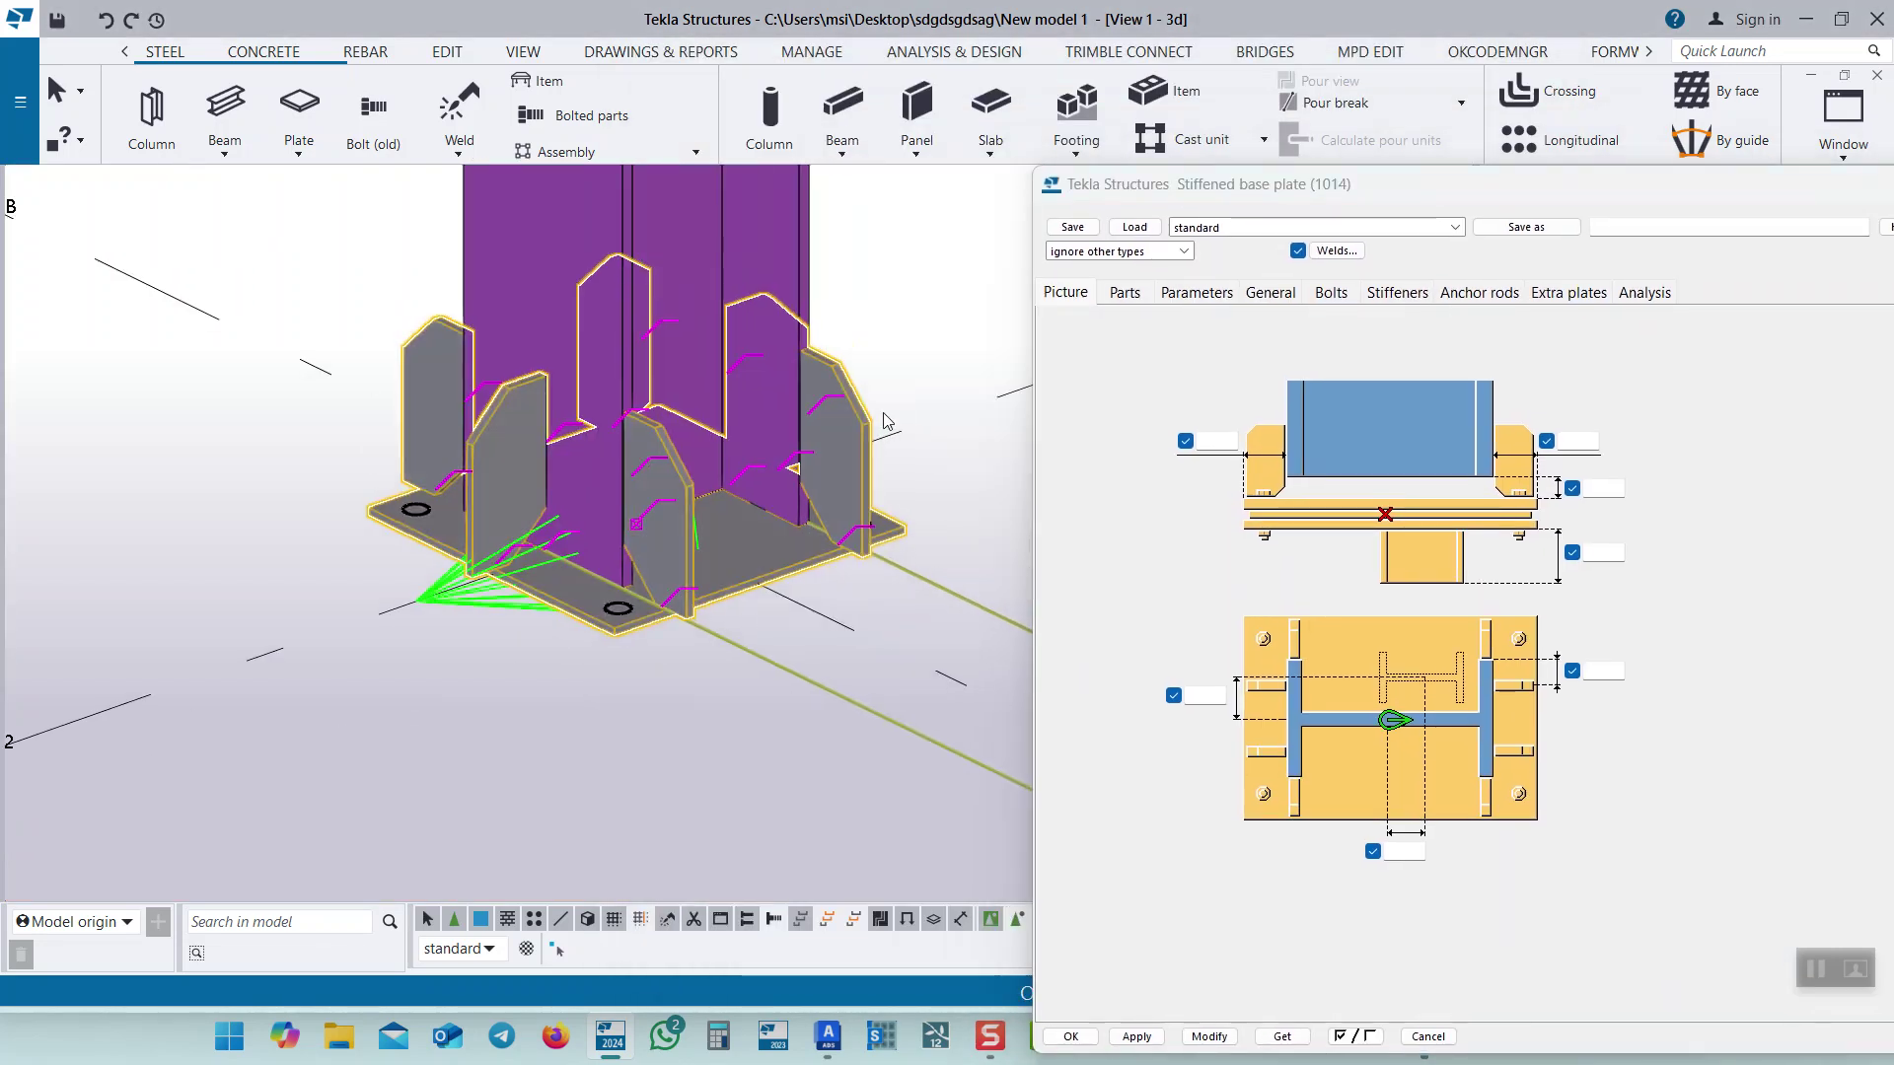
click(1126, 294)
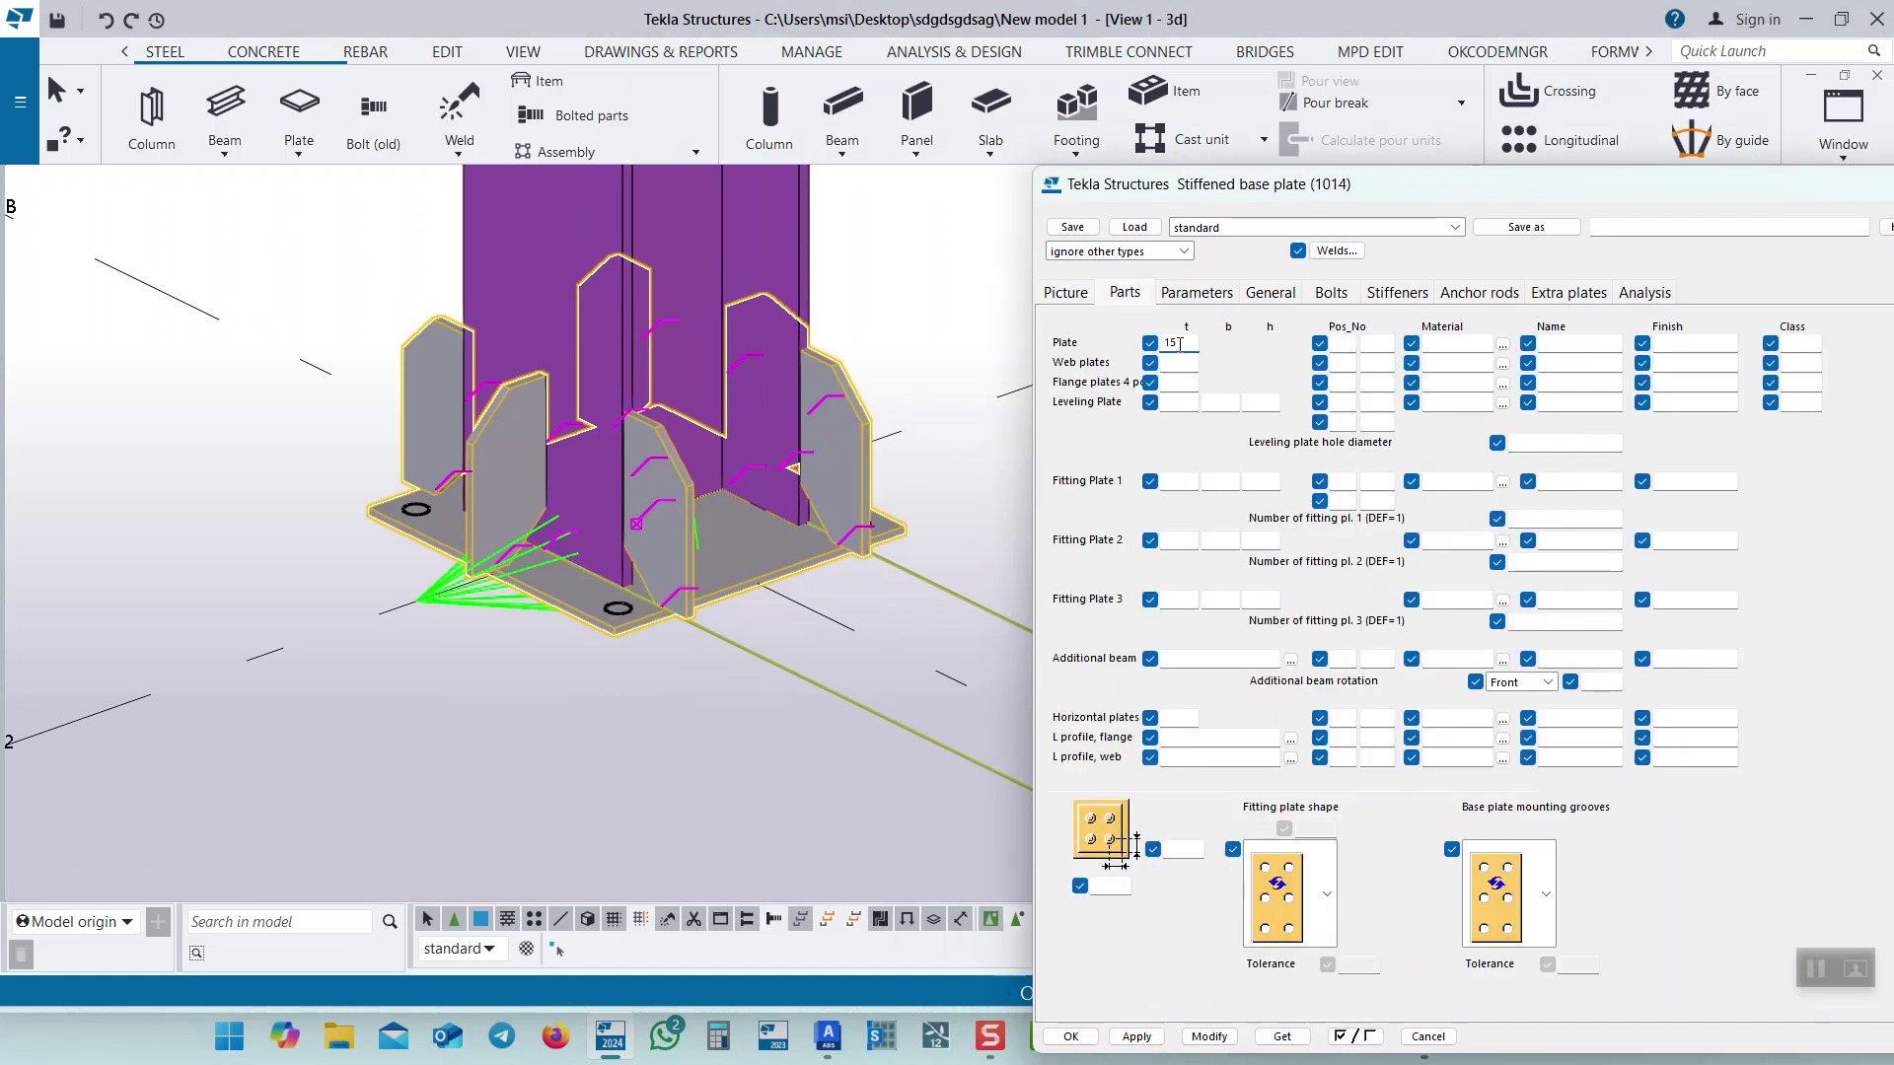
click(1347, 341)
click(1376, 342)
text(1)
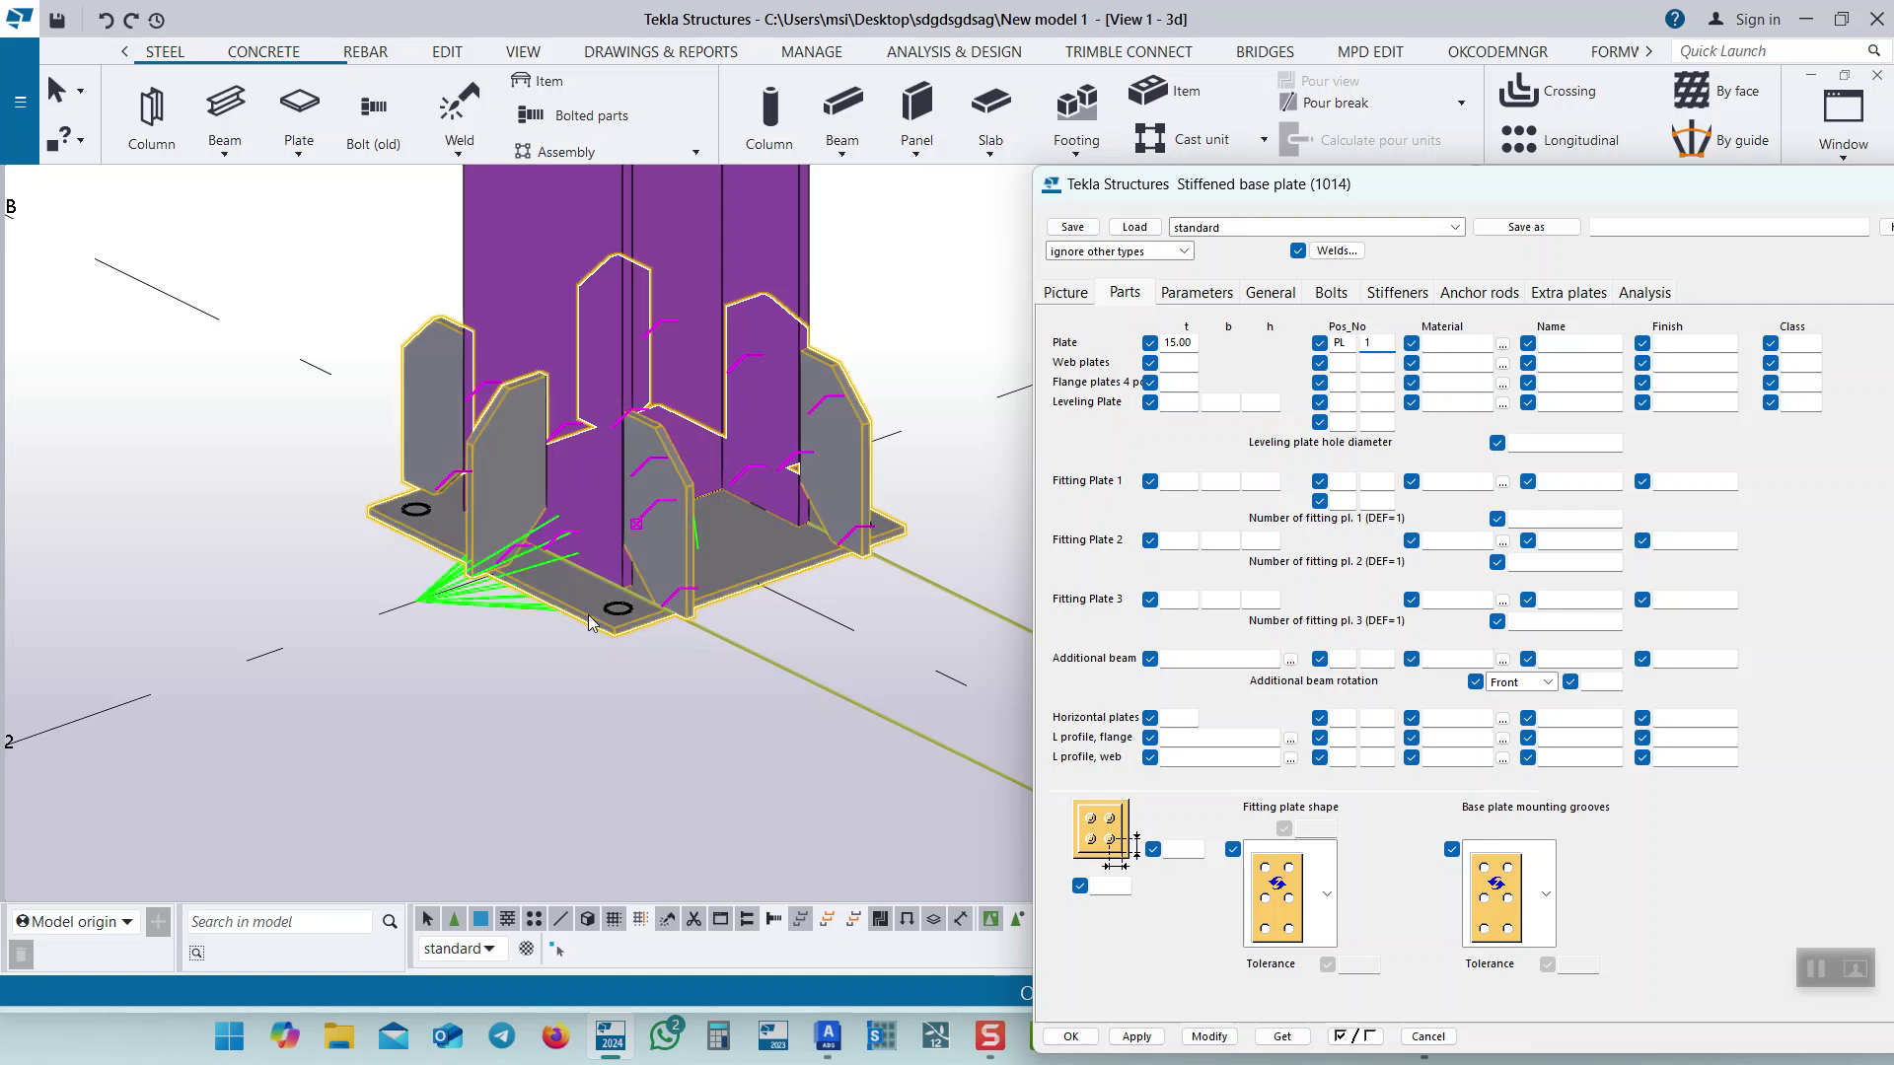
drag(1488, 194, 1344, 92)
click(1065, 935)
middle_drag(778, 464, 582, 484)
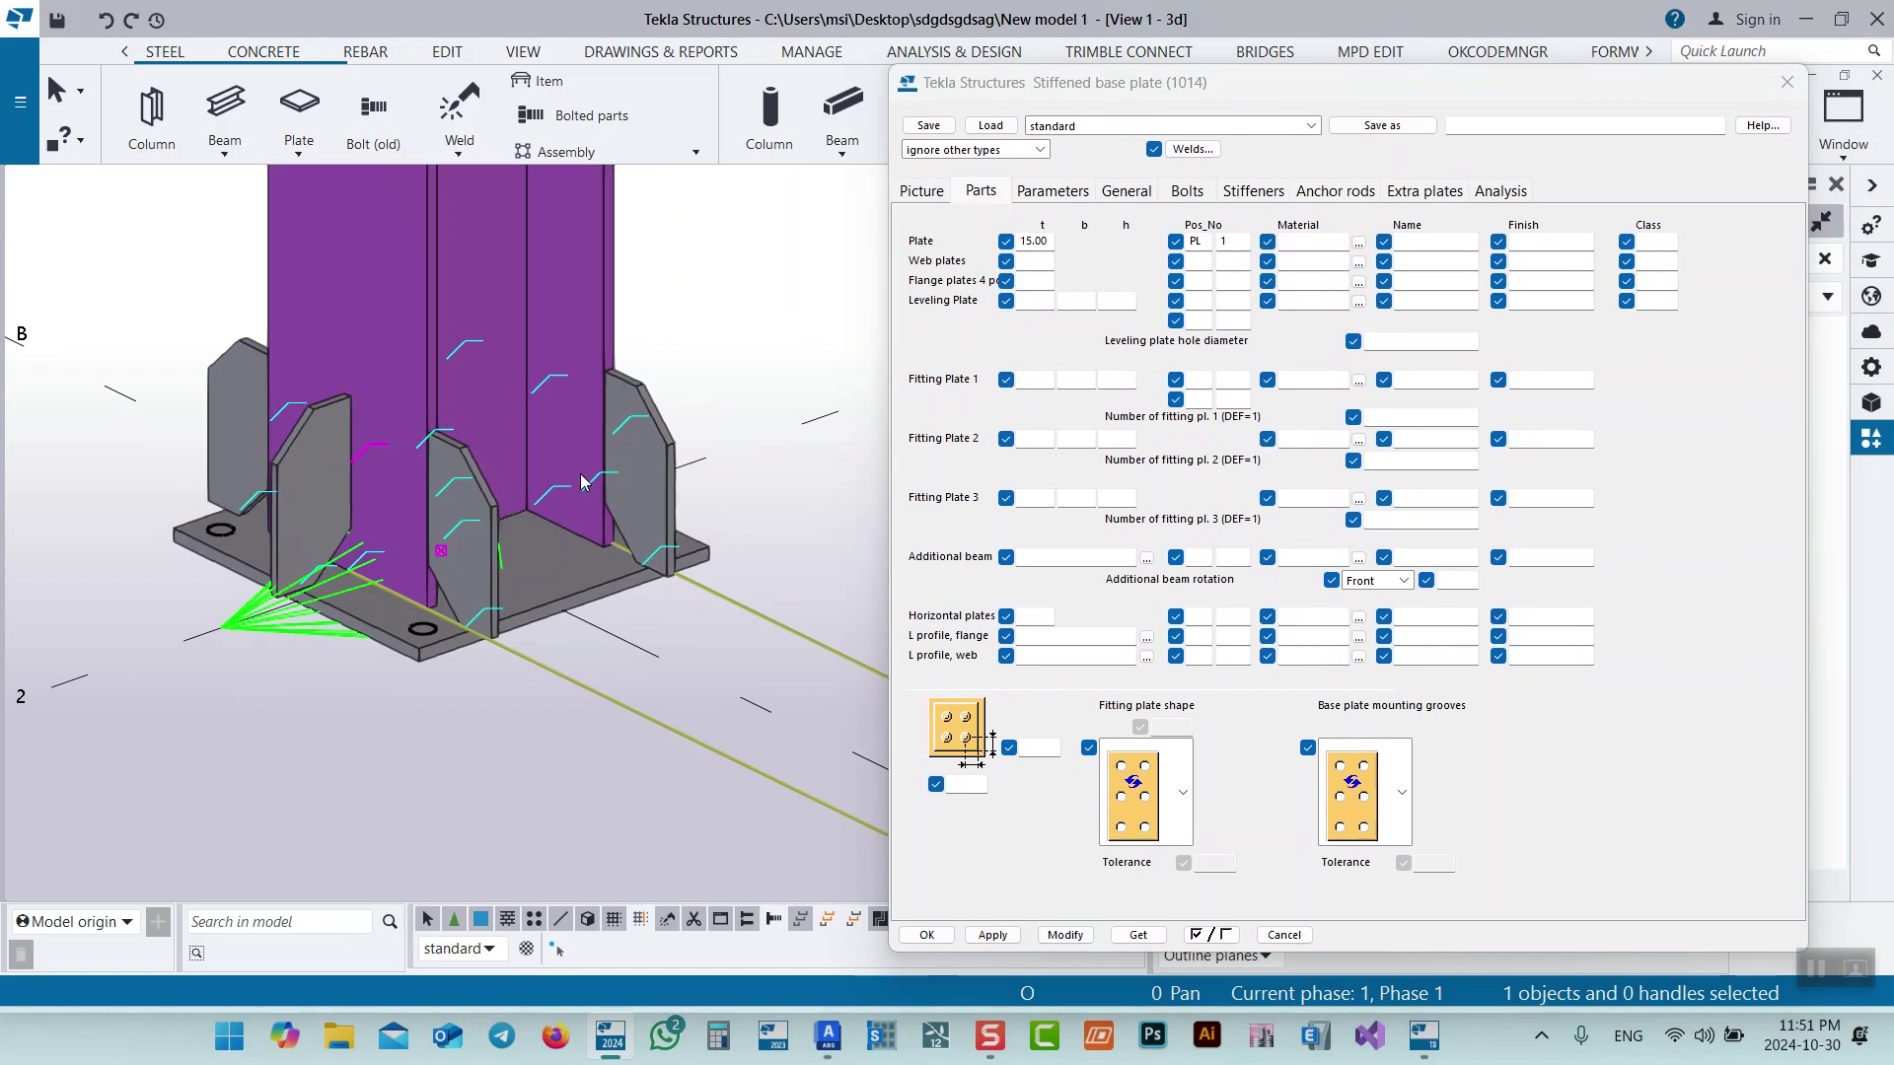
Set both stiffener plate layouts of the base plate component to the option without stiffeners and apply the change to the model.
click(1053, 195)
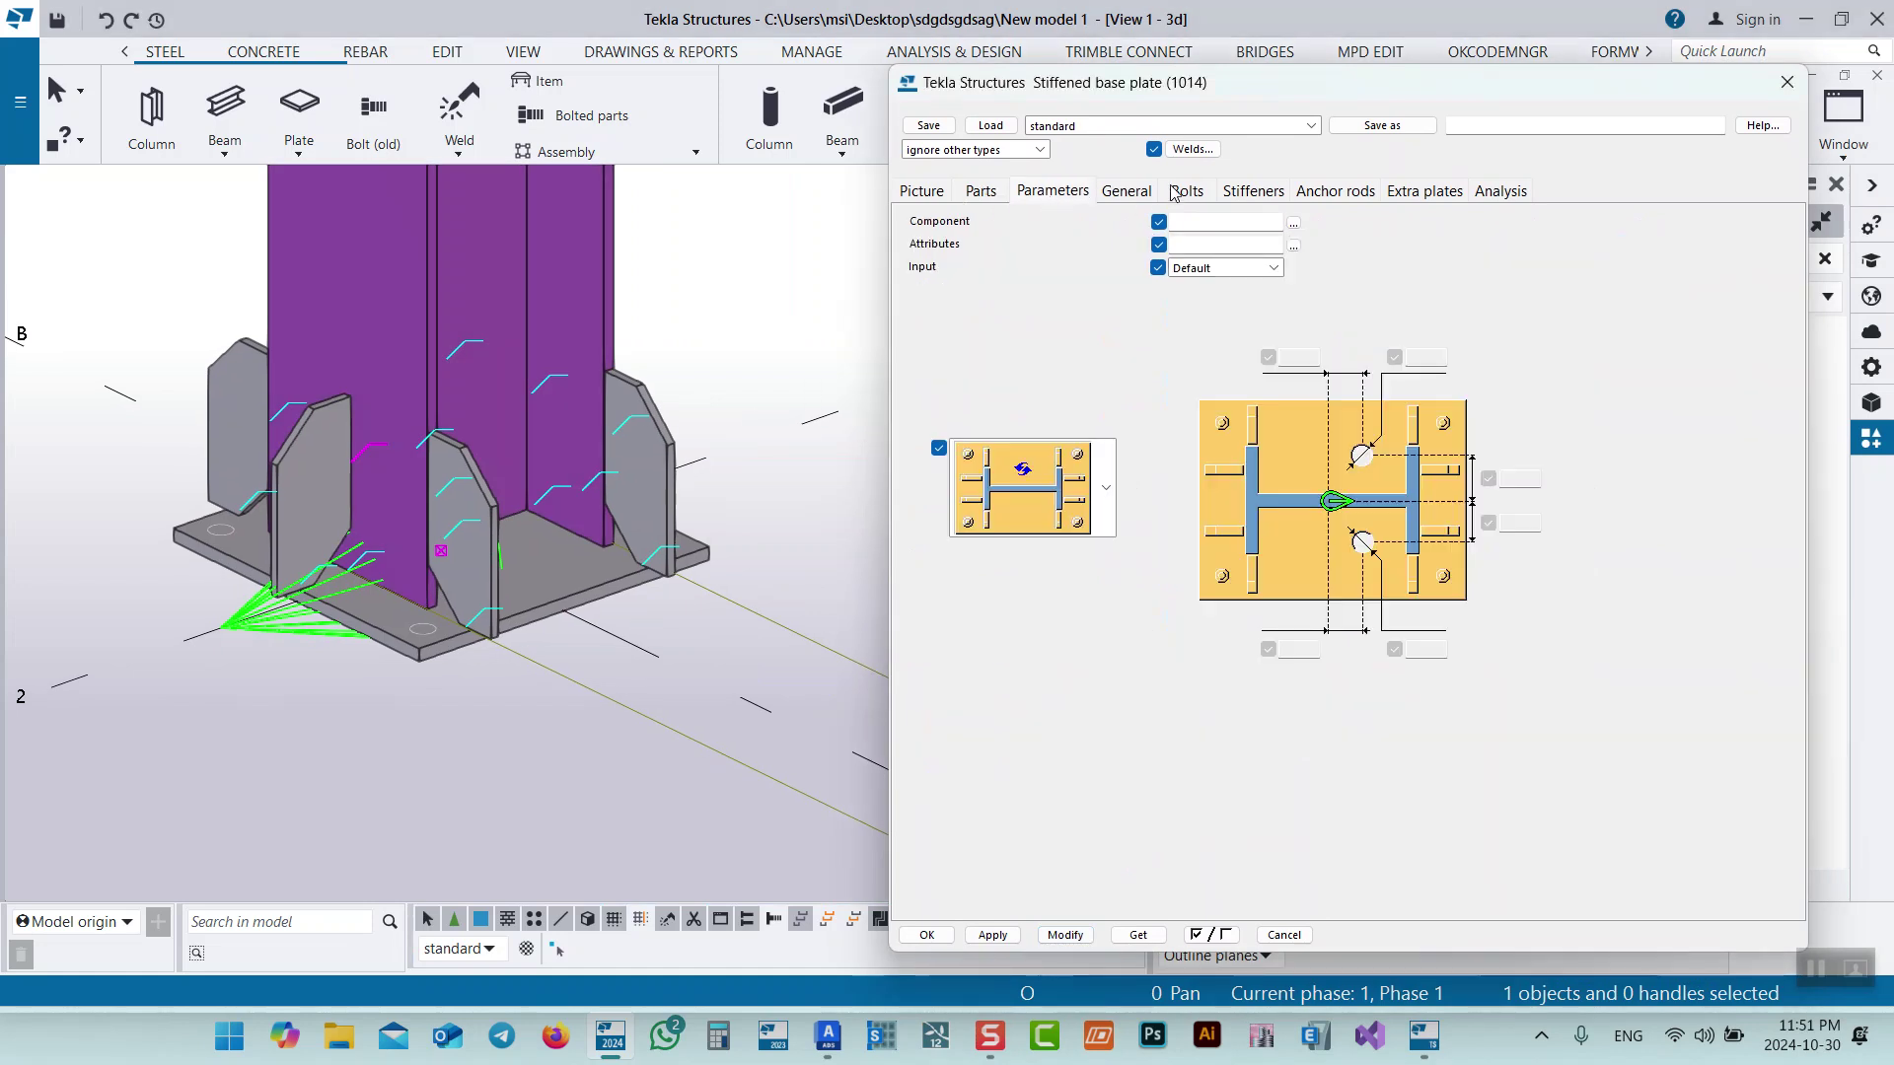
click(1127, 192)
click(1196, 193)
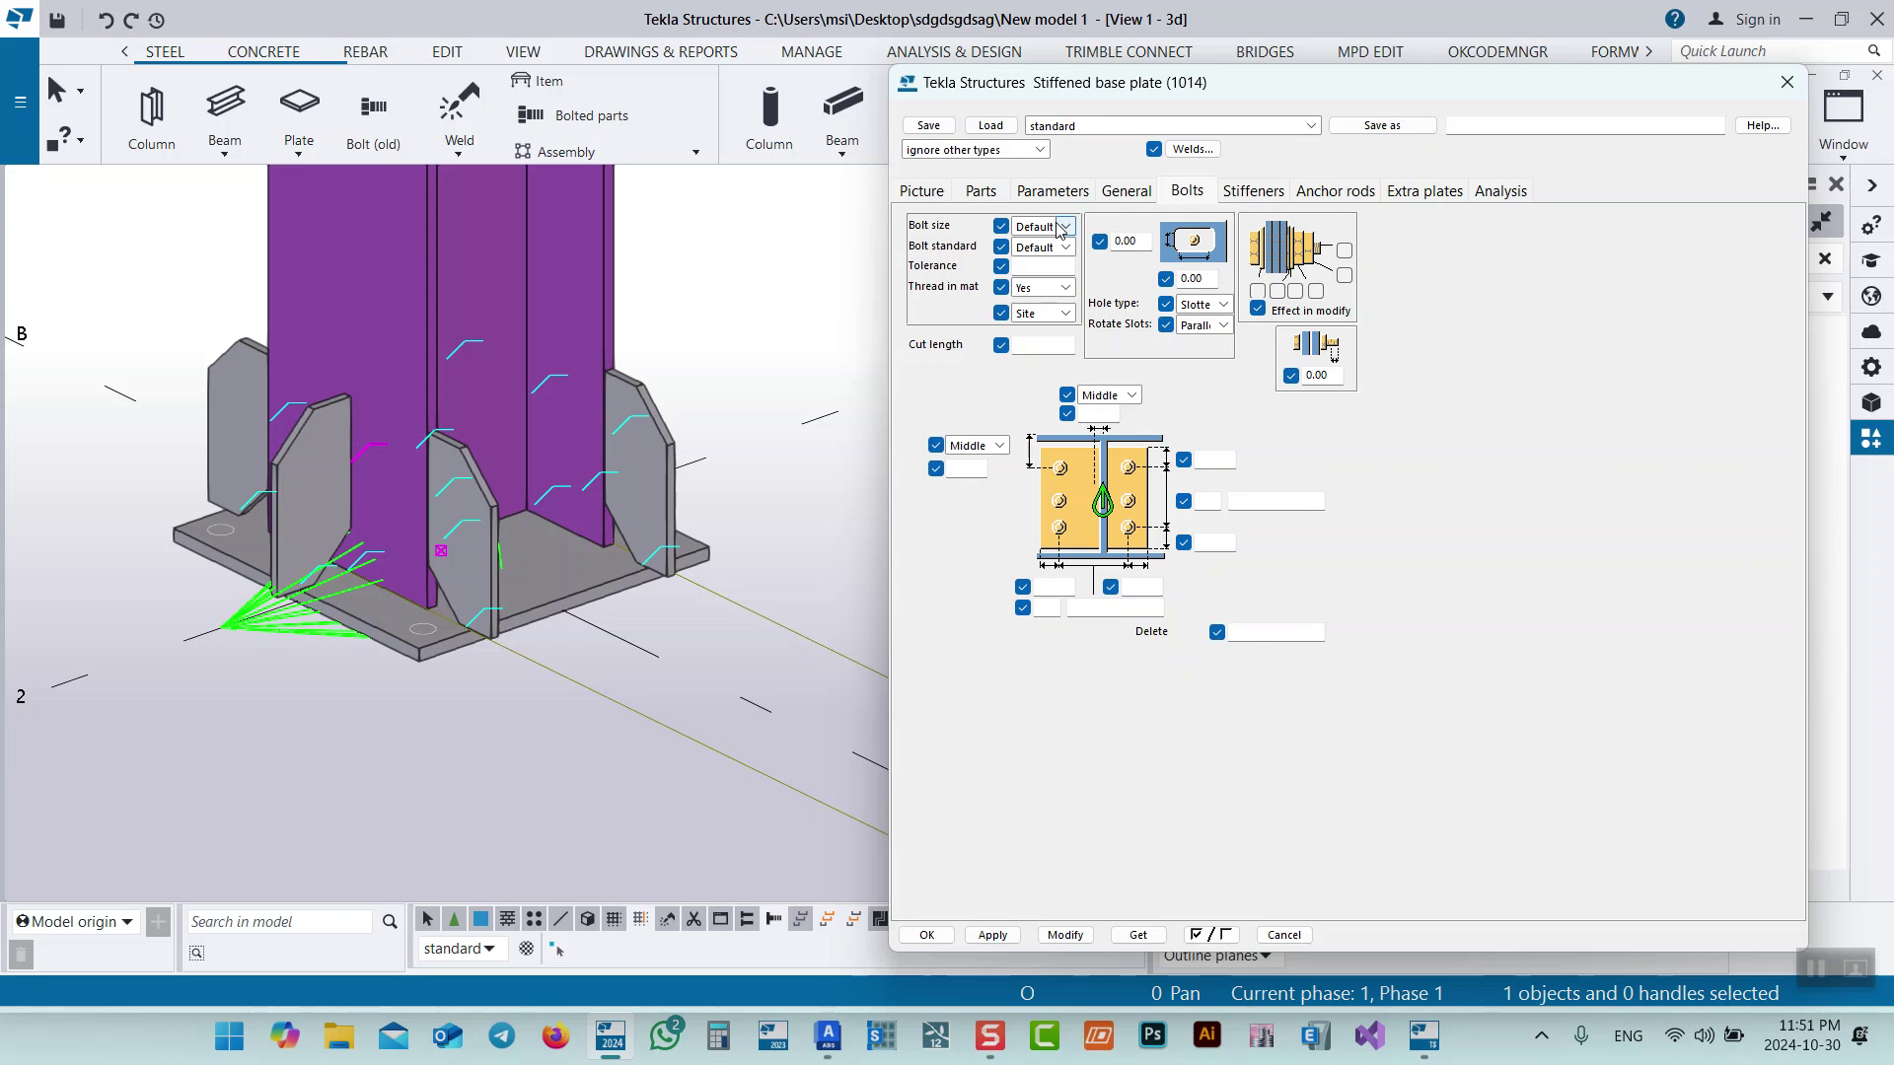
click(1261, 193)
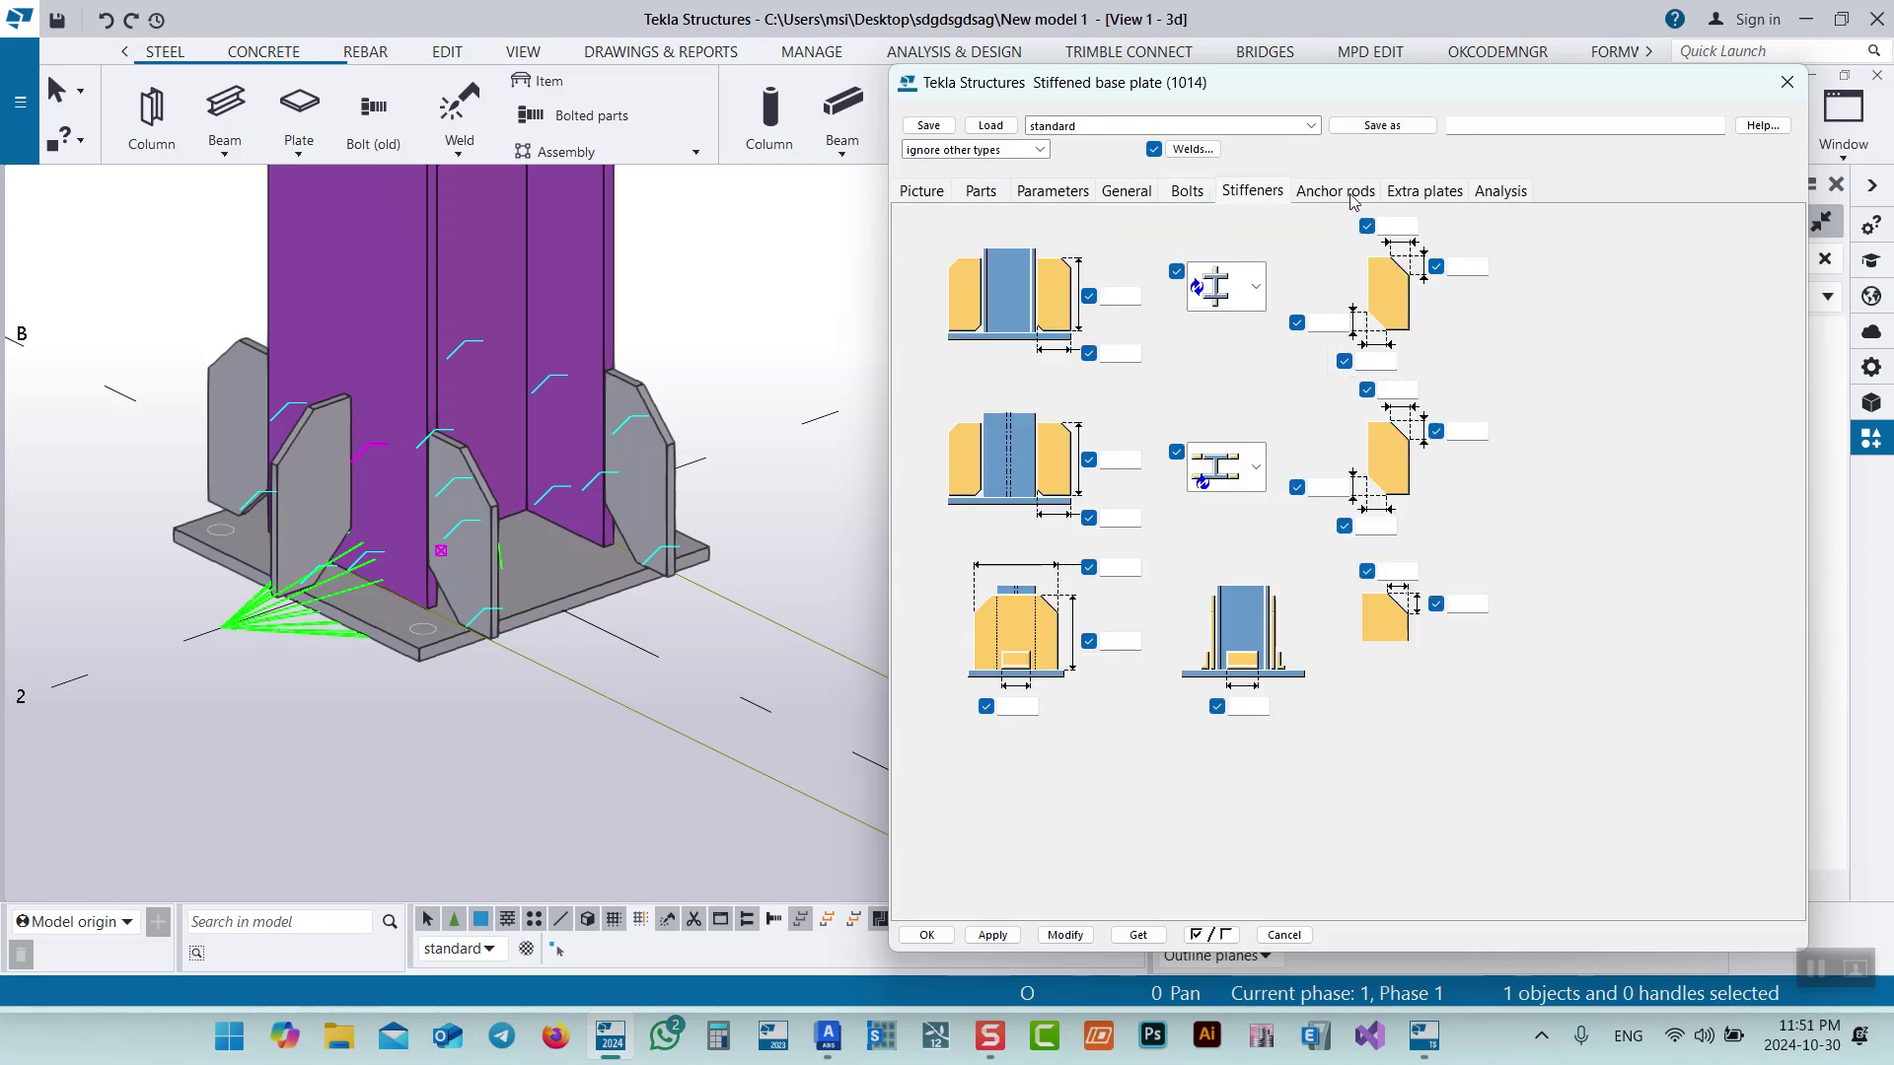
click(1255, 287)
click(1214, 424)
click(1243, 468)
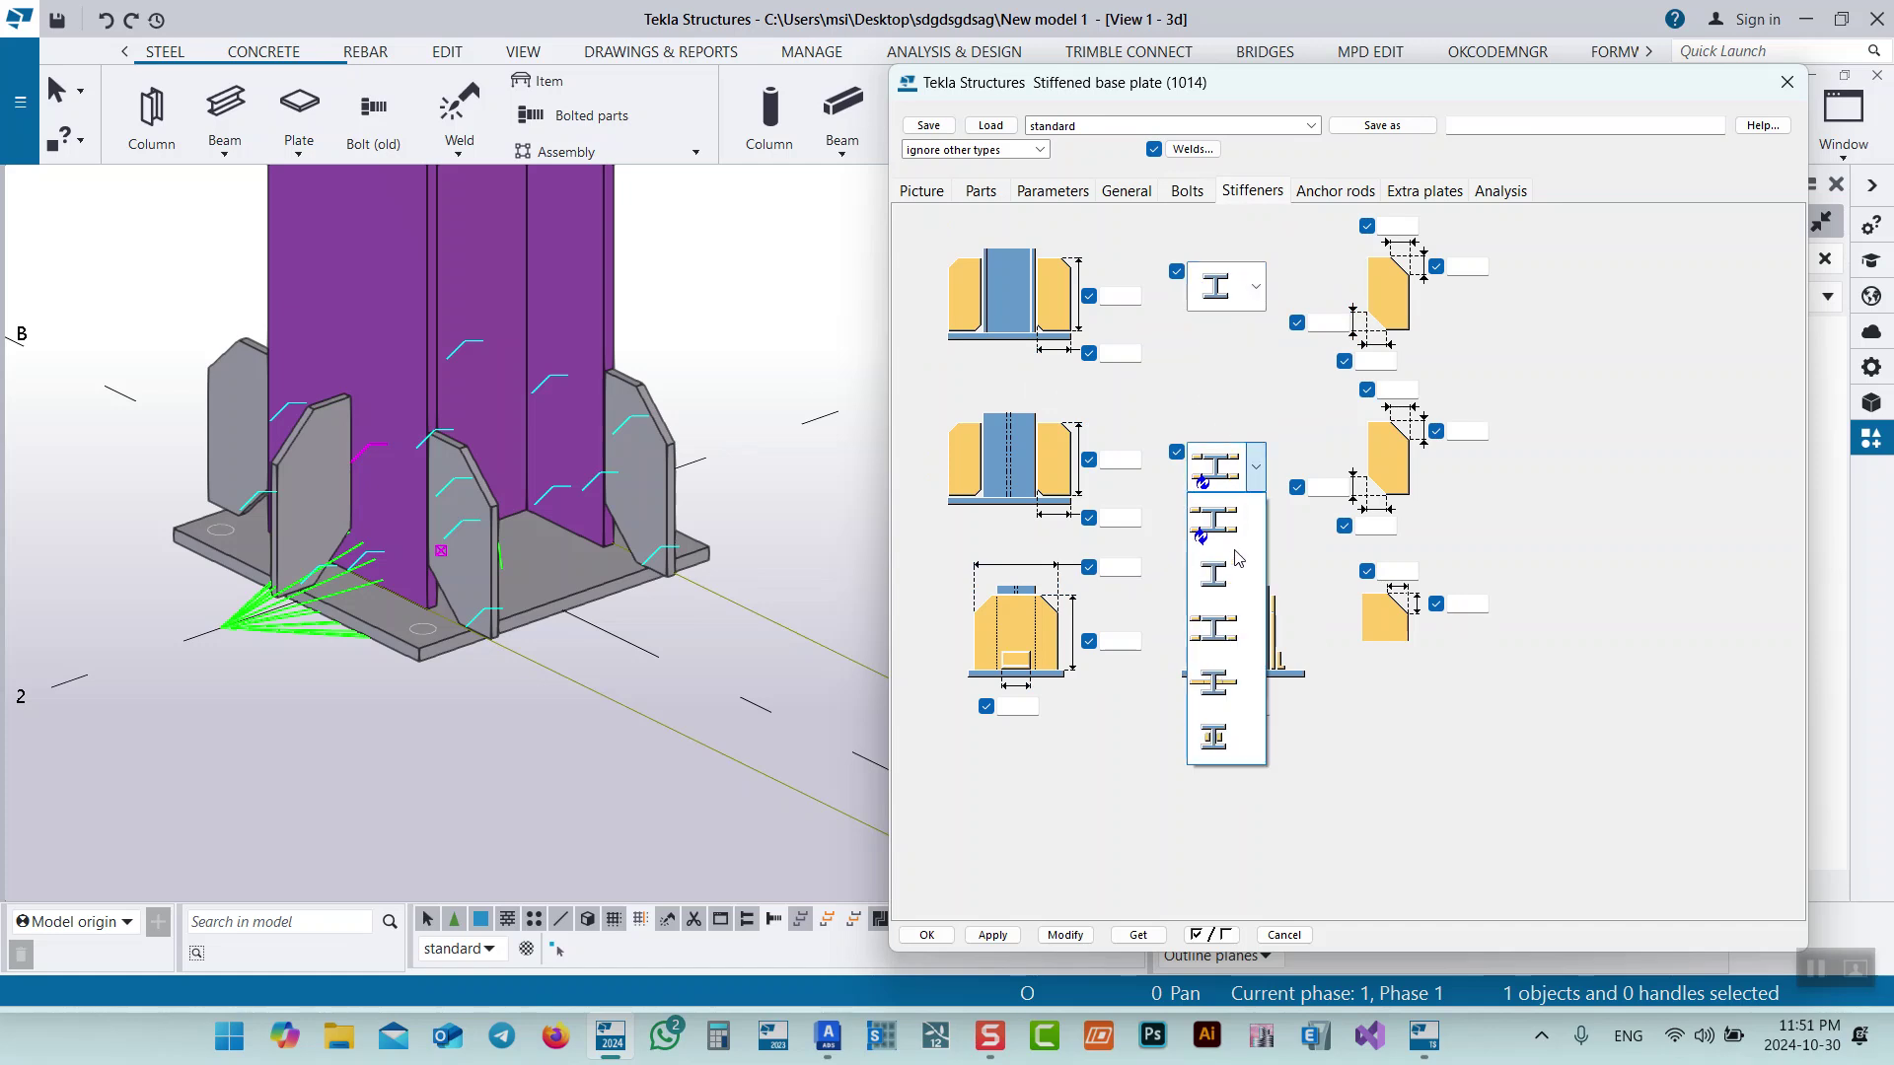
click(1233, 572)
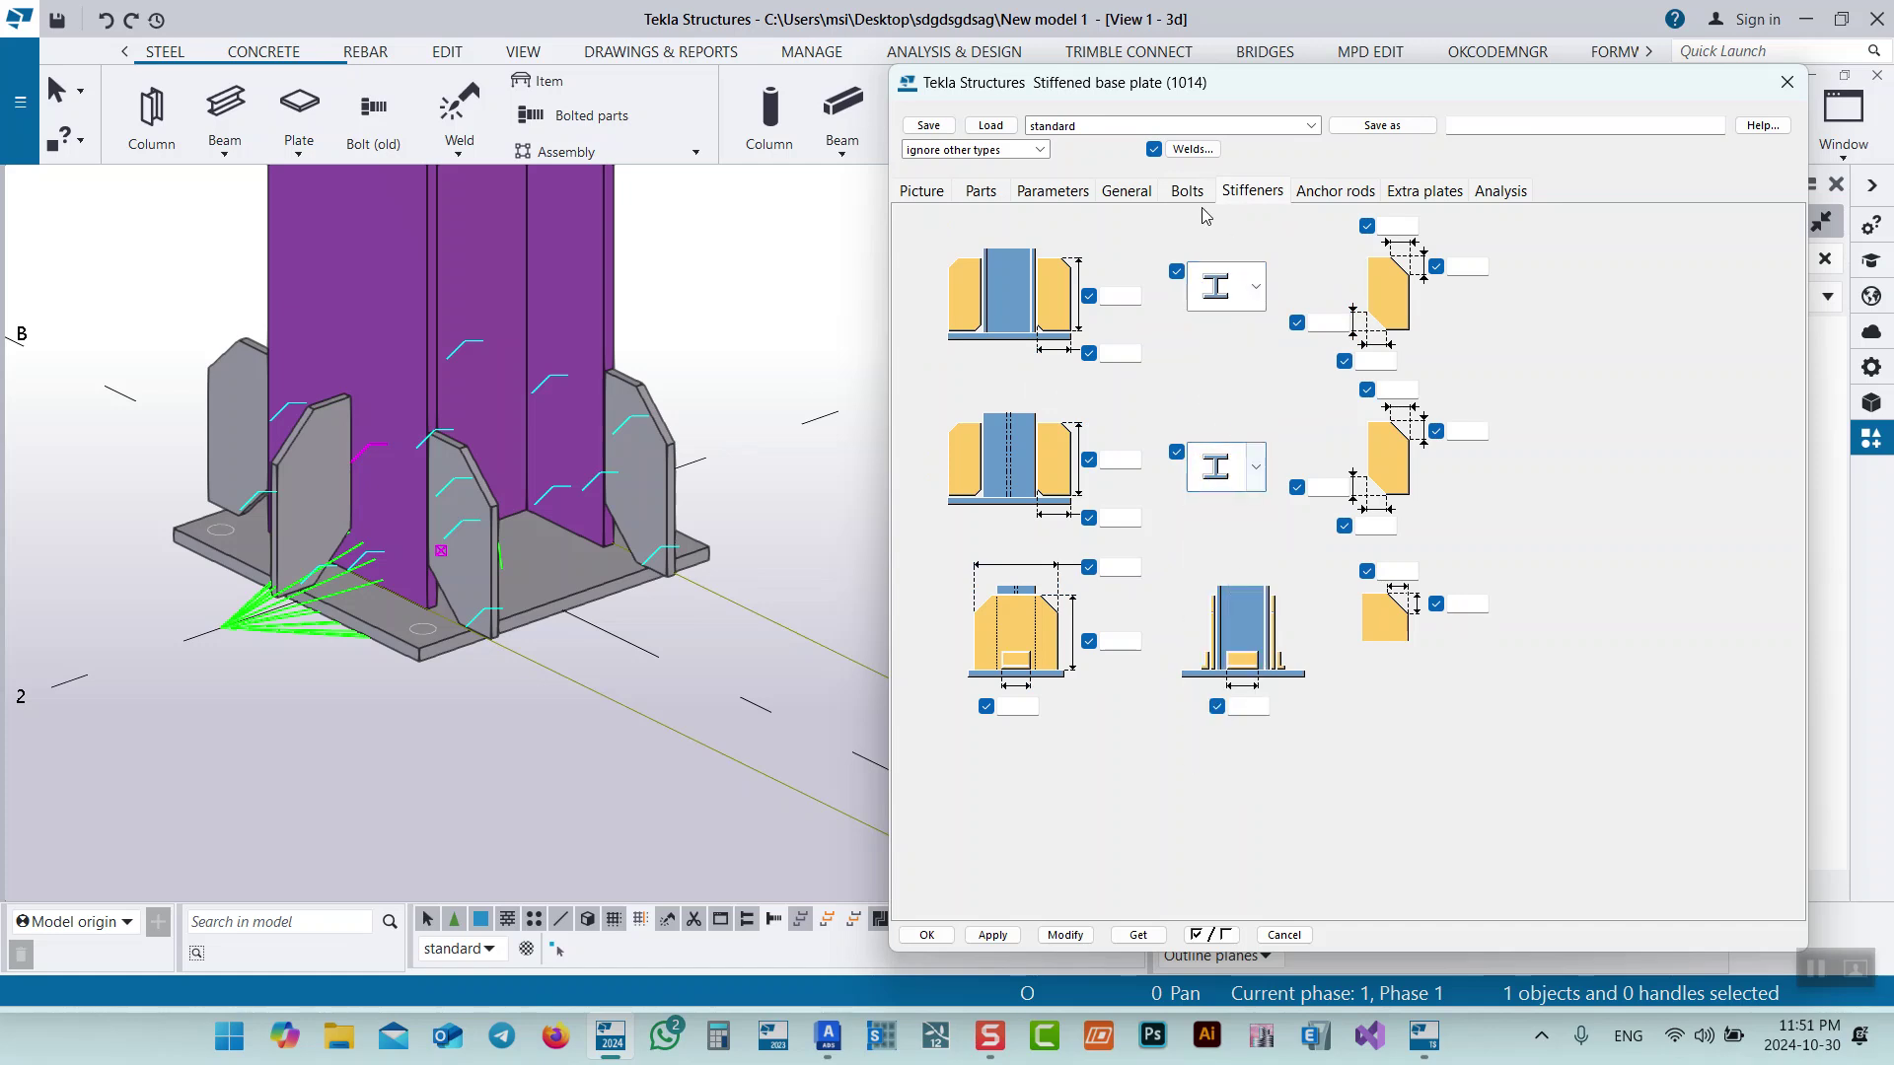
click(1065, 935)
Set the anchor rod profile to the circular section D24 with a diameter of 24 mm.
click(1335, 190)
click(1039, 238)
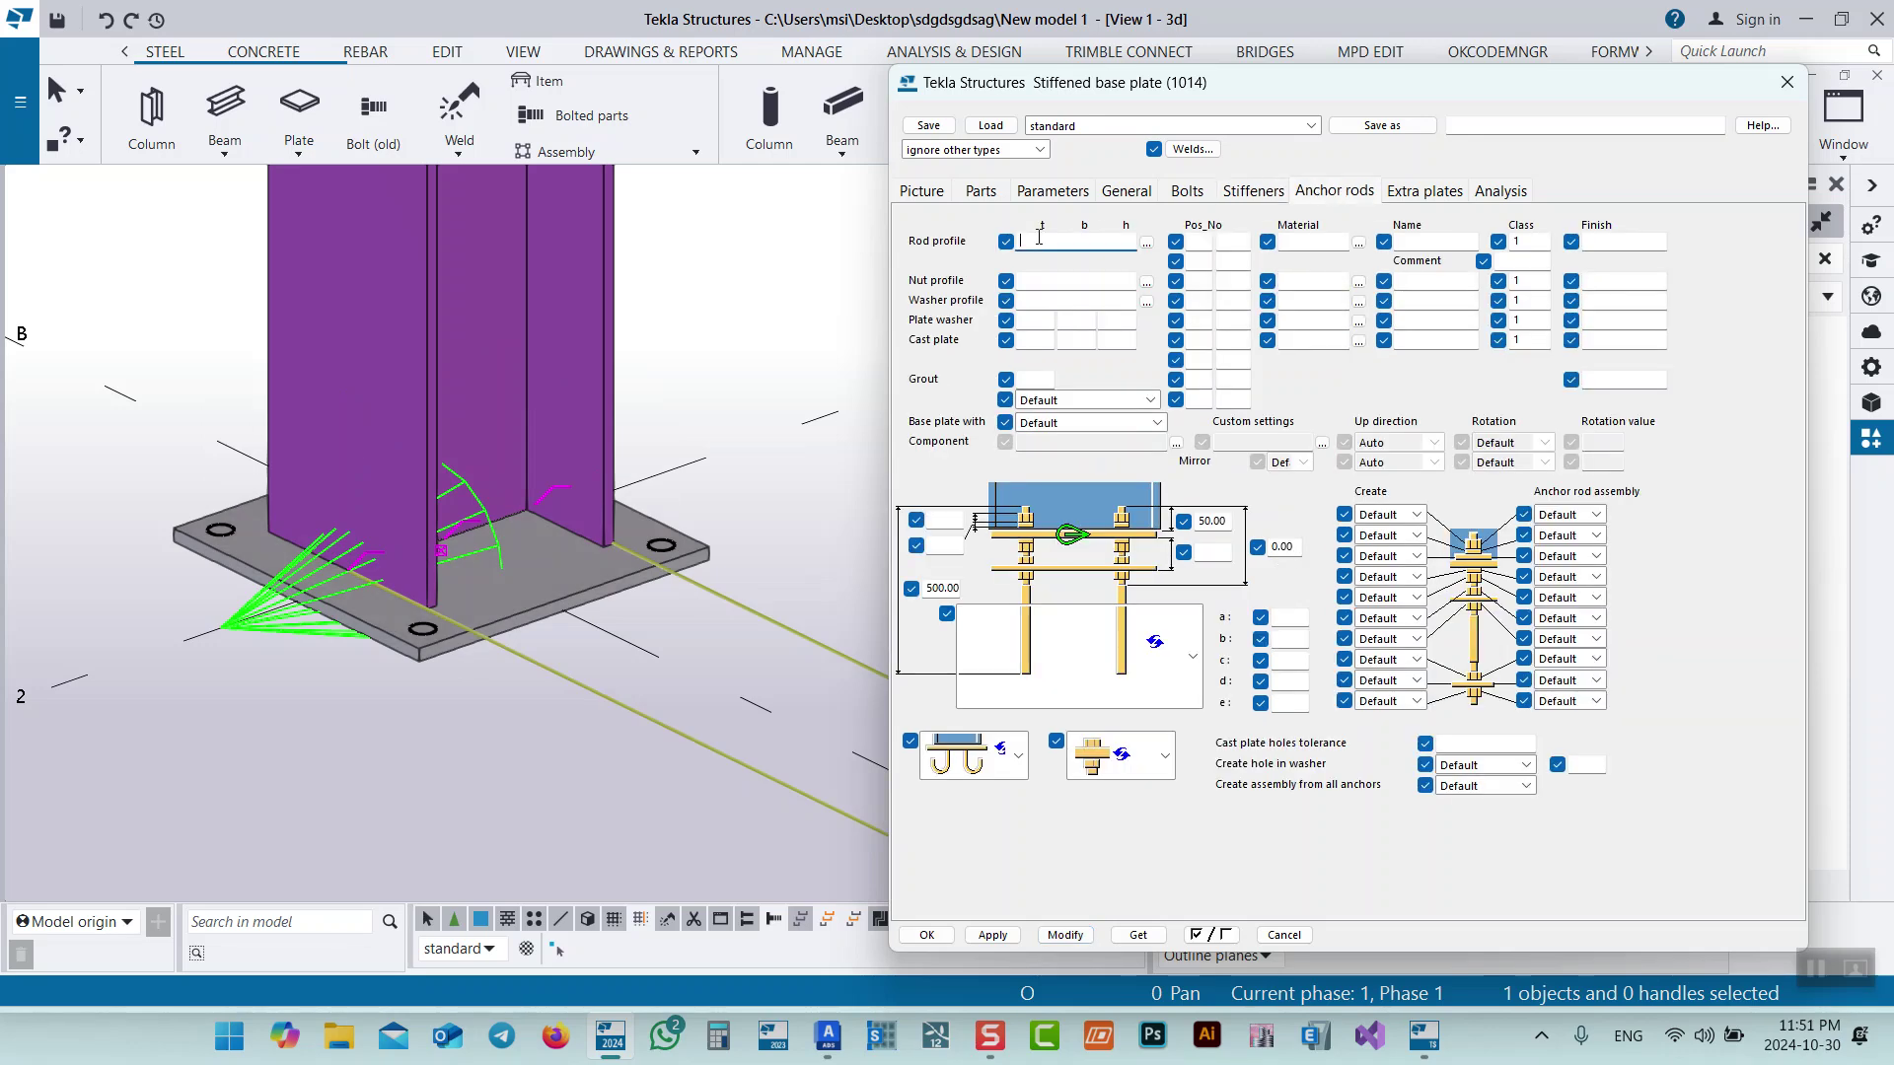
click(1147, 242)
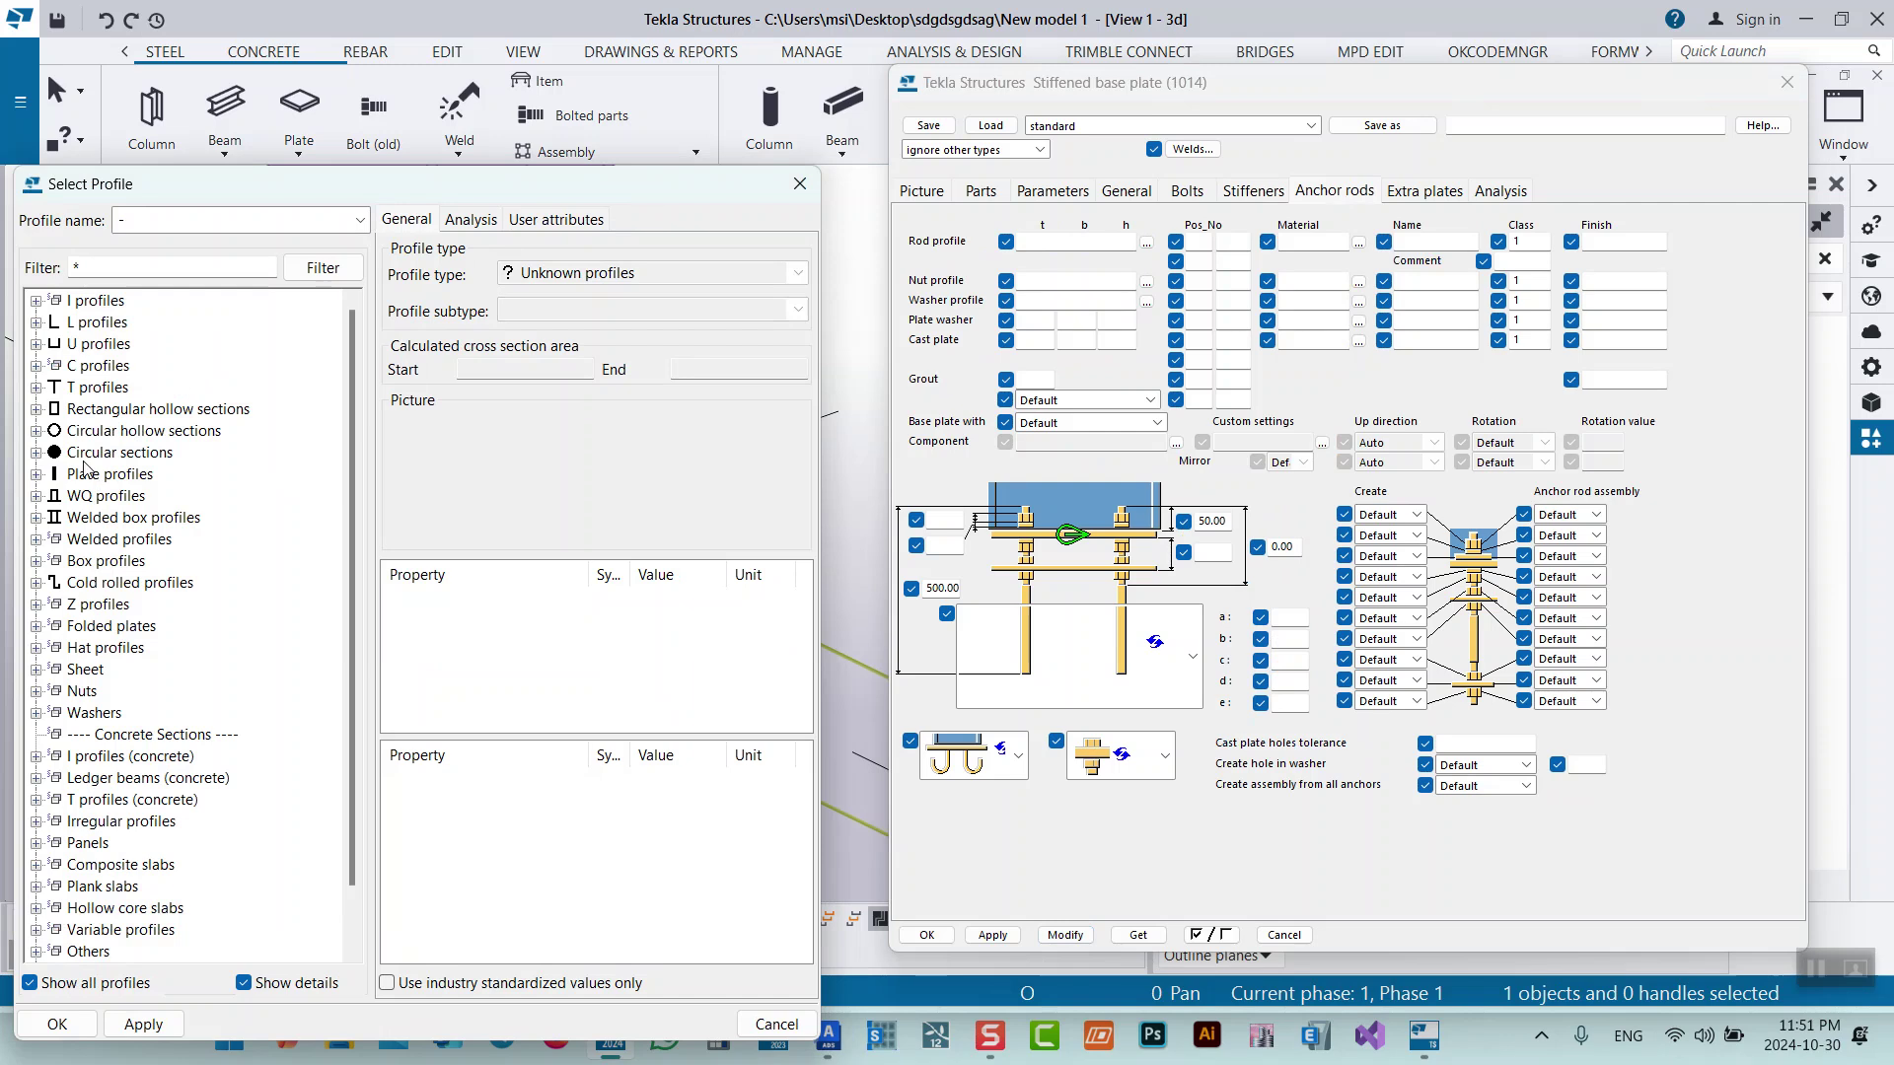
double_click(85, 460)
click(88, 476)
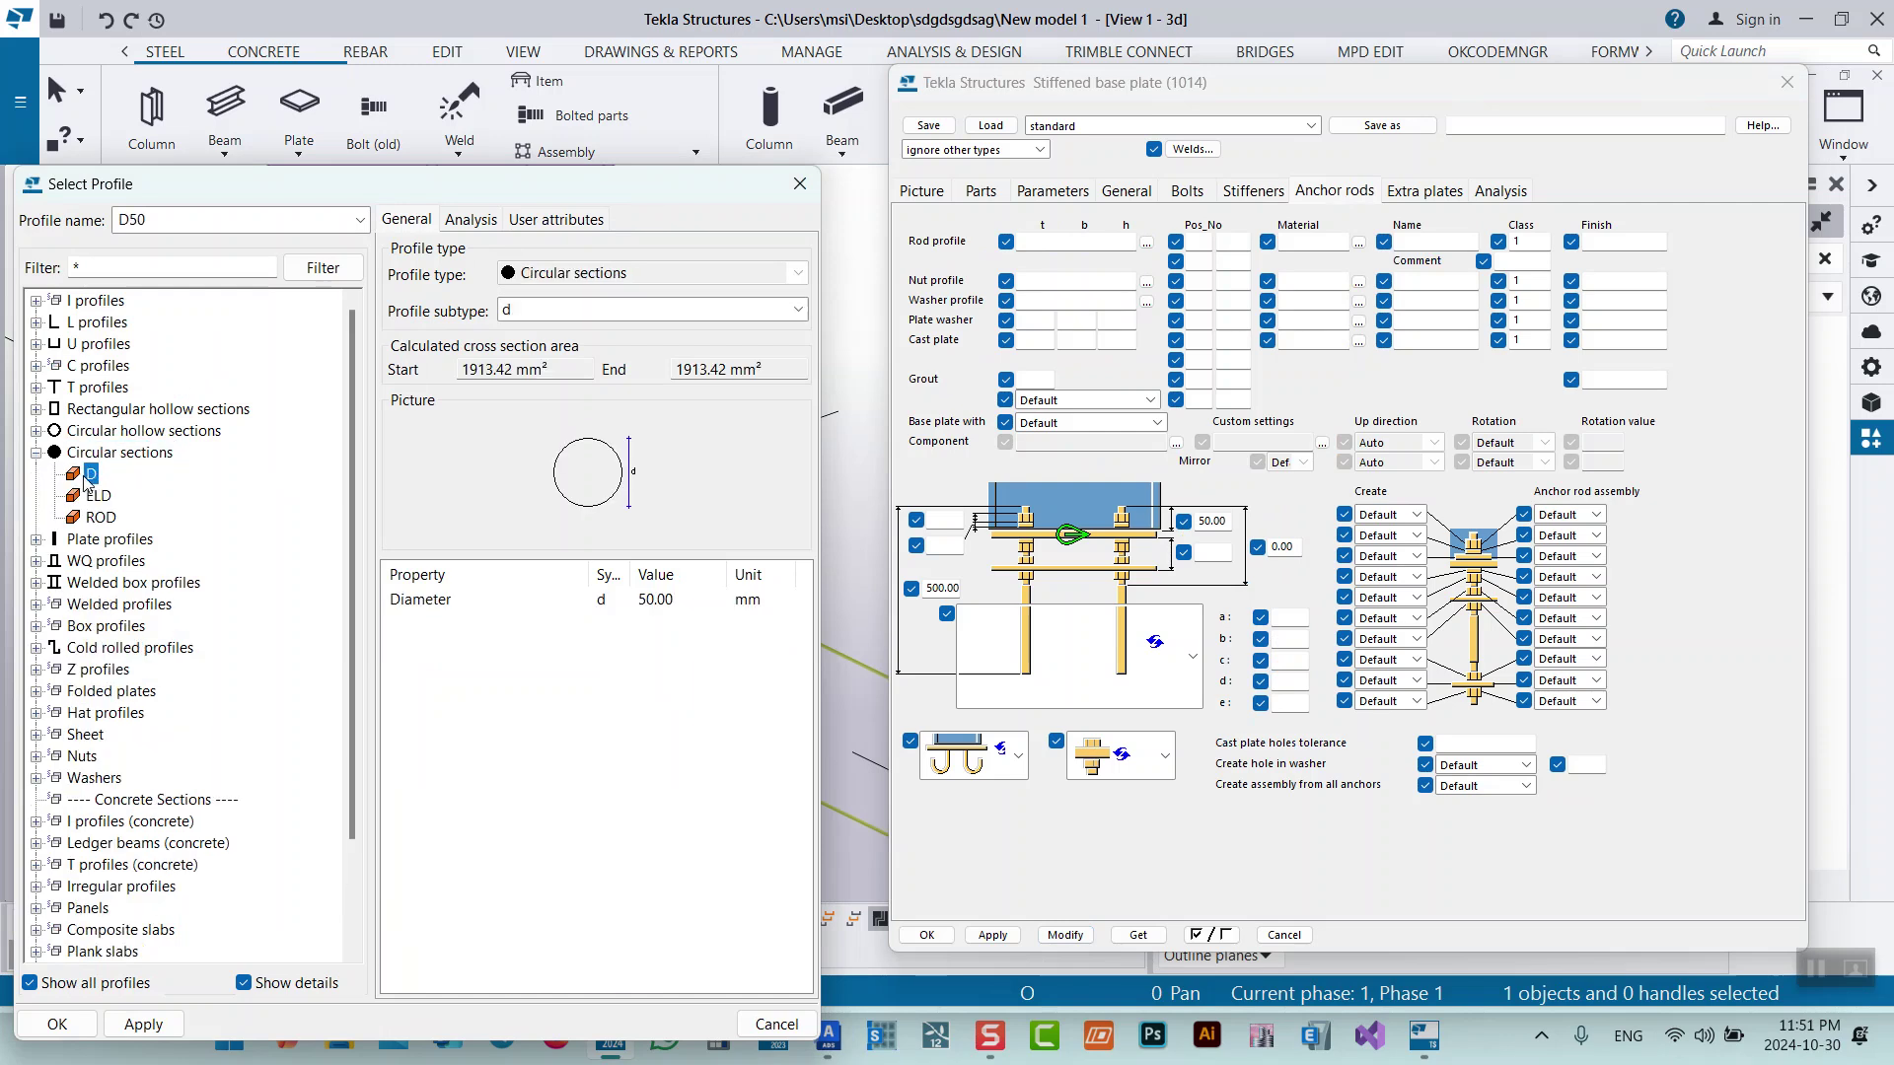
double_click(657, 602)
text(24)
click(143, 1024)
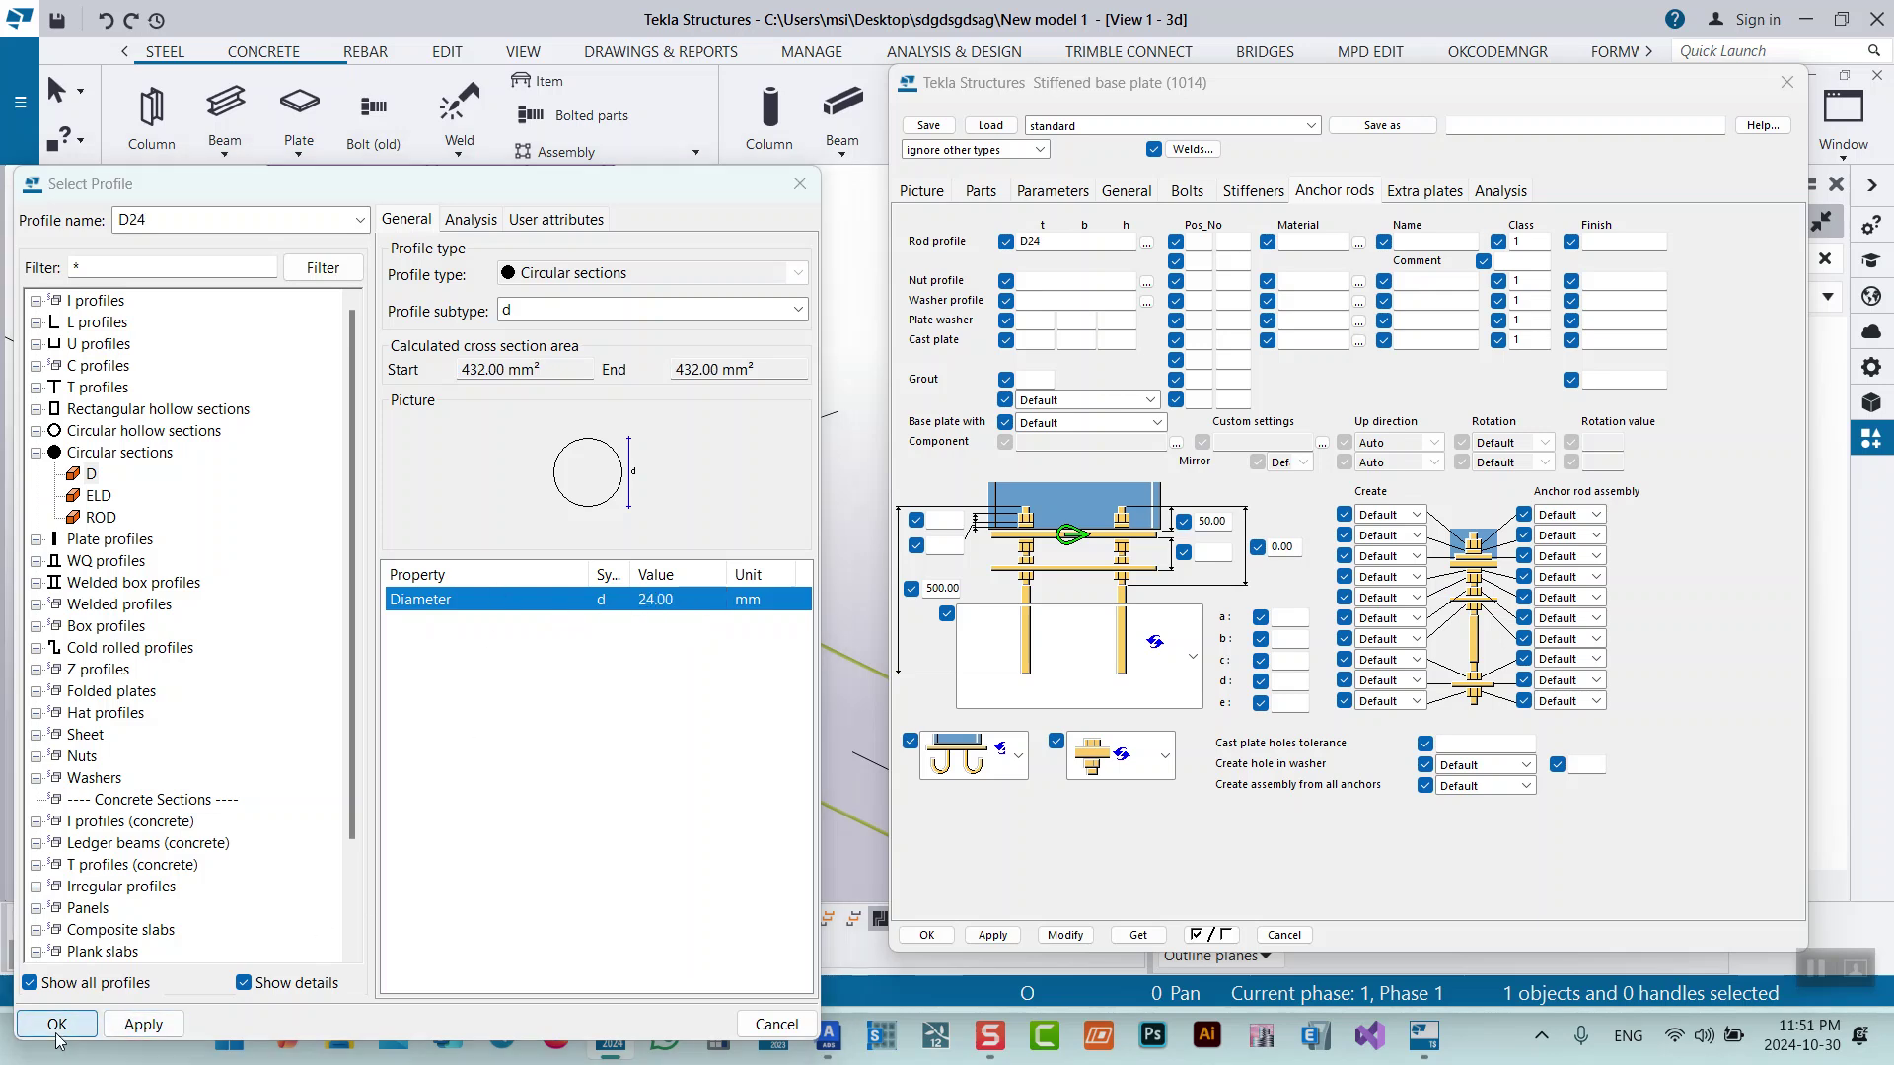
click(58, 1032)
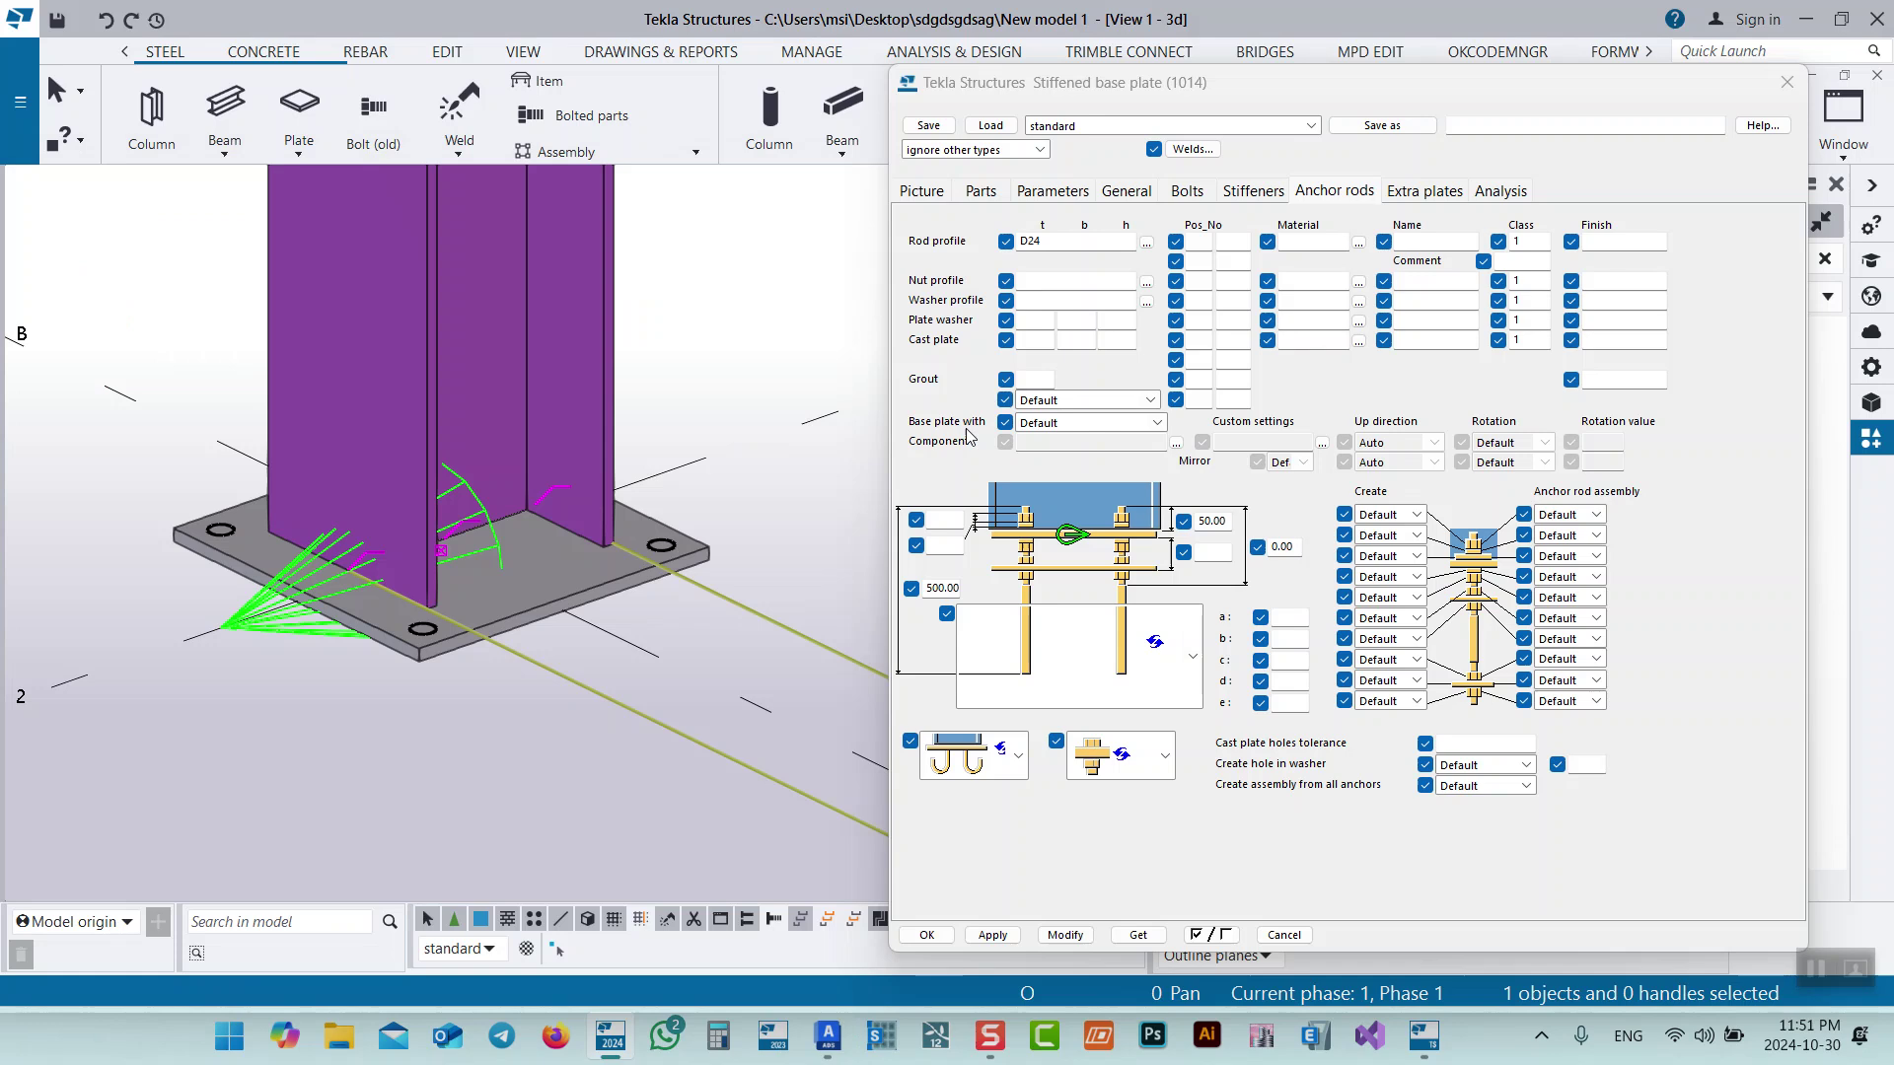
Set the stiffened base plate component to use anchor rods and apply the change to the model.
click(1046, 426)
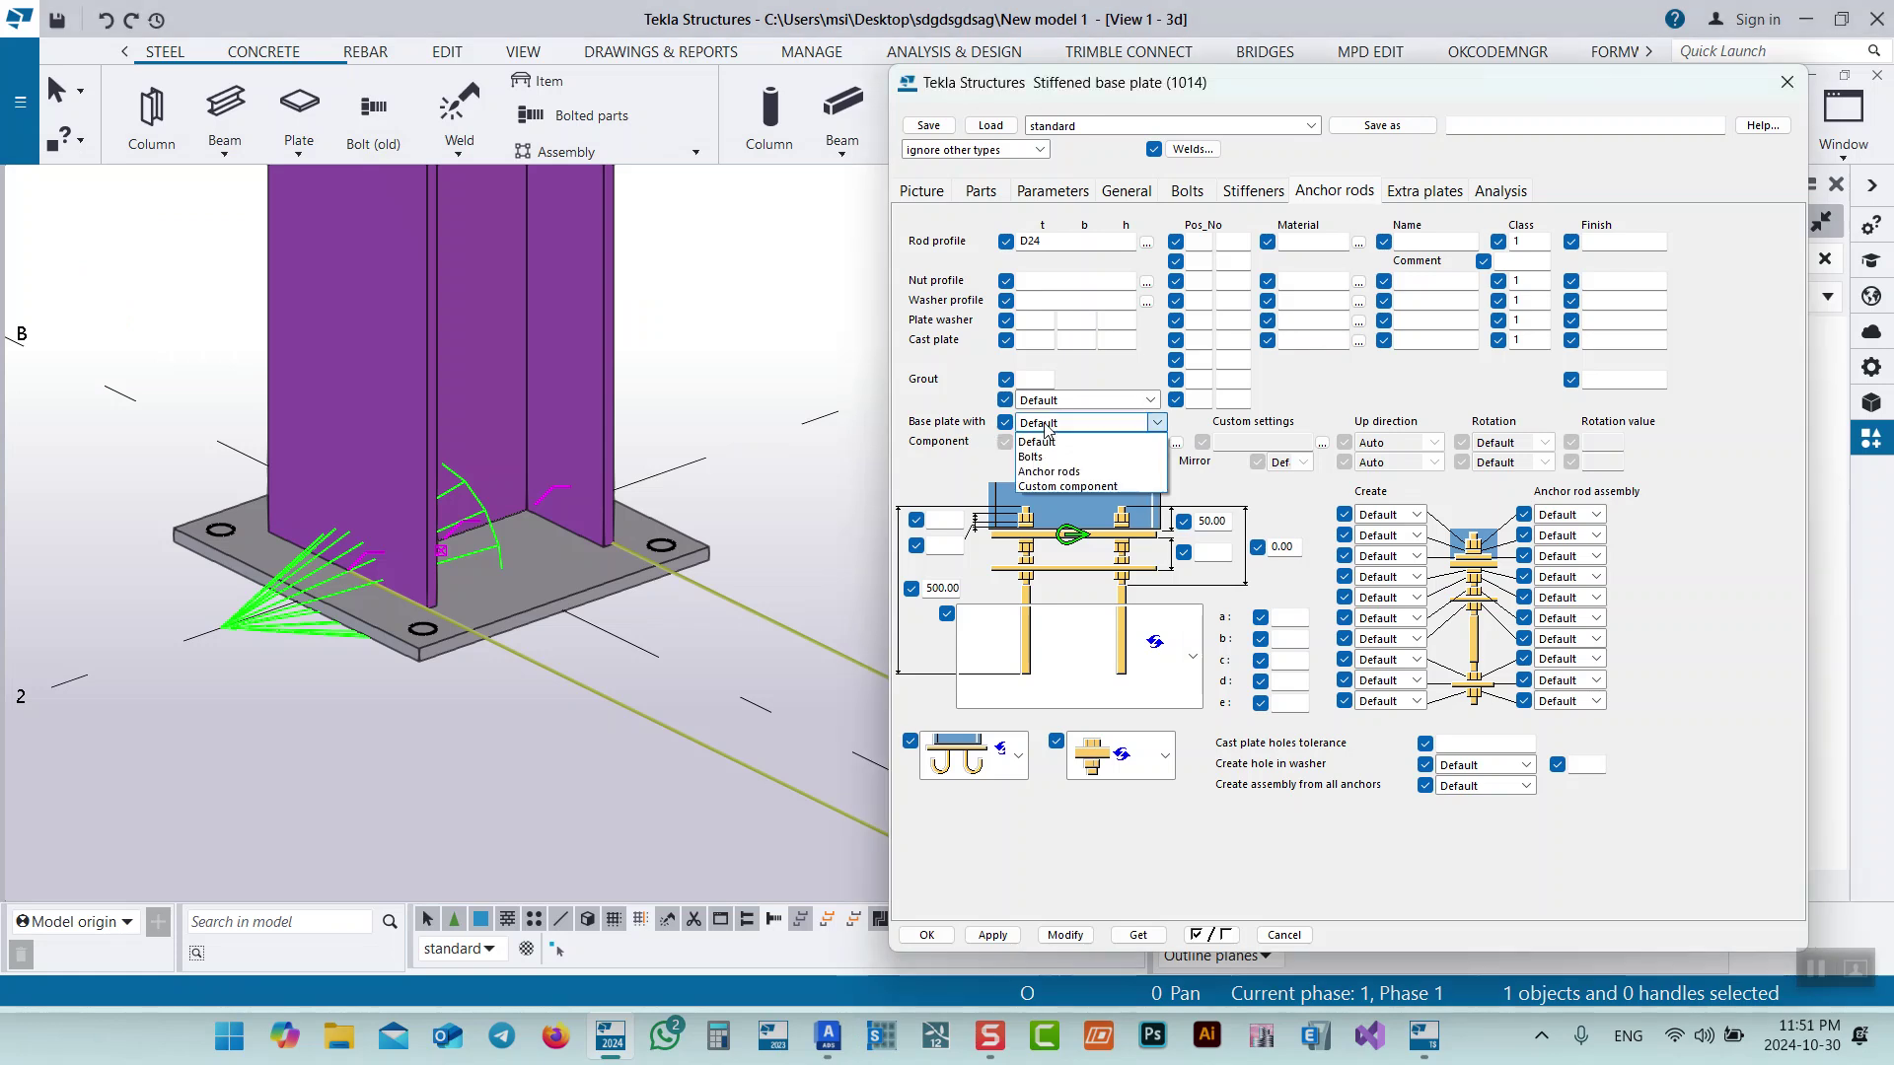
click(1041, 471)
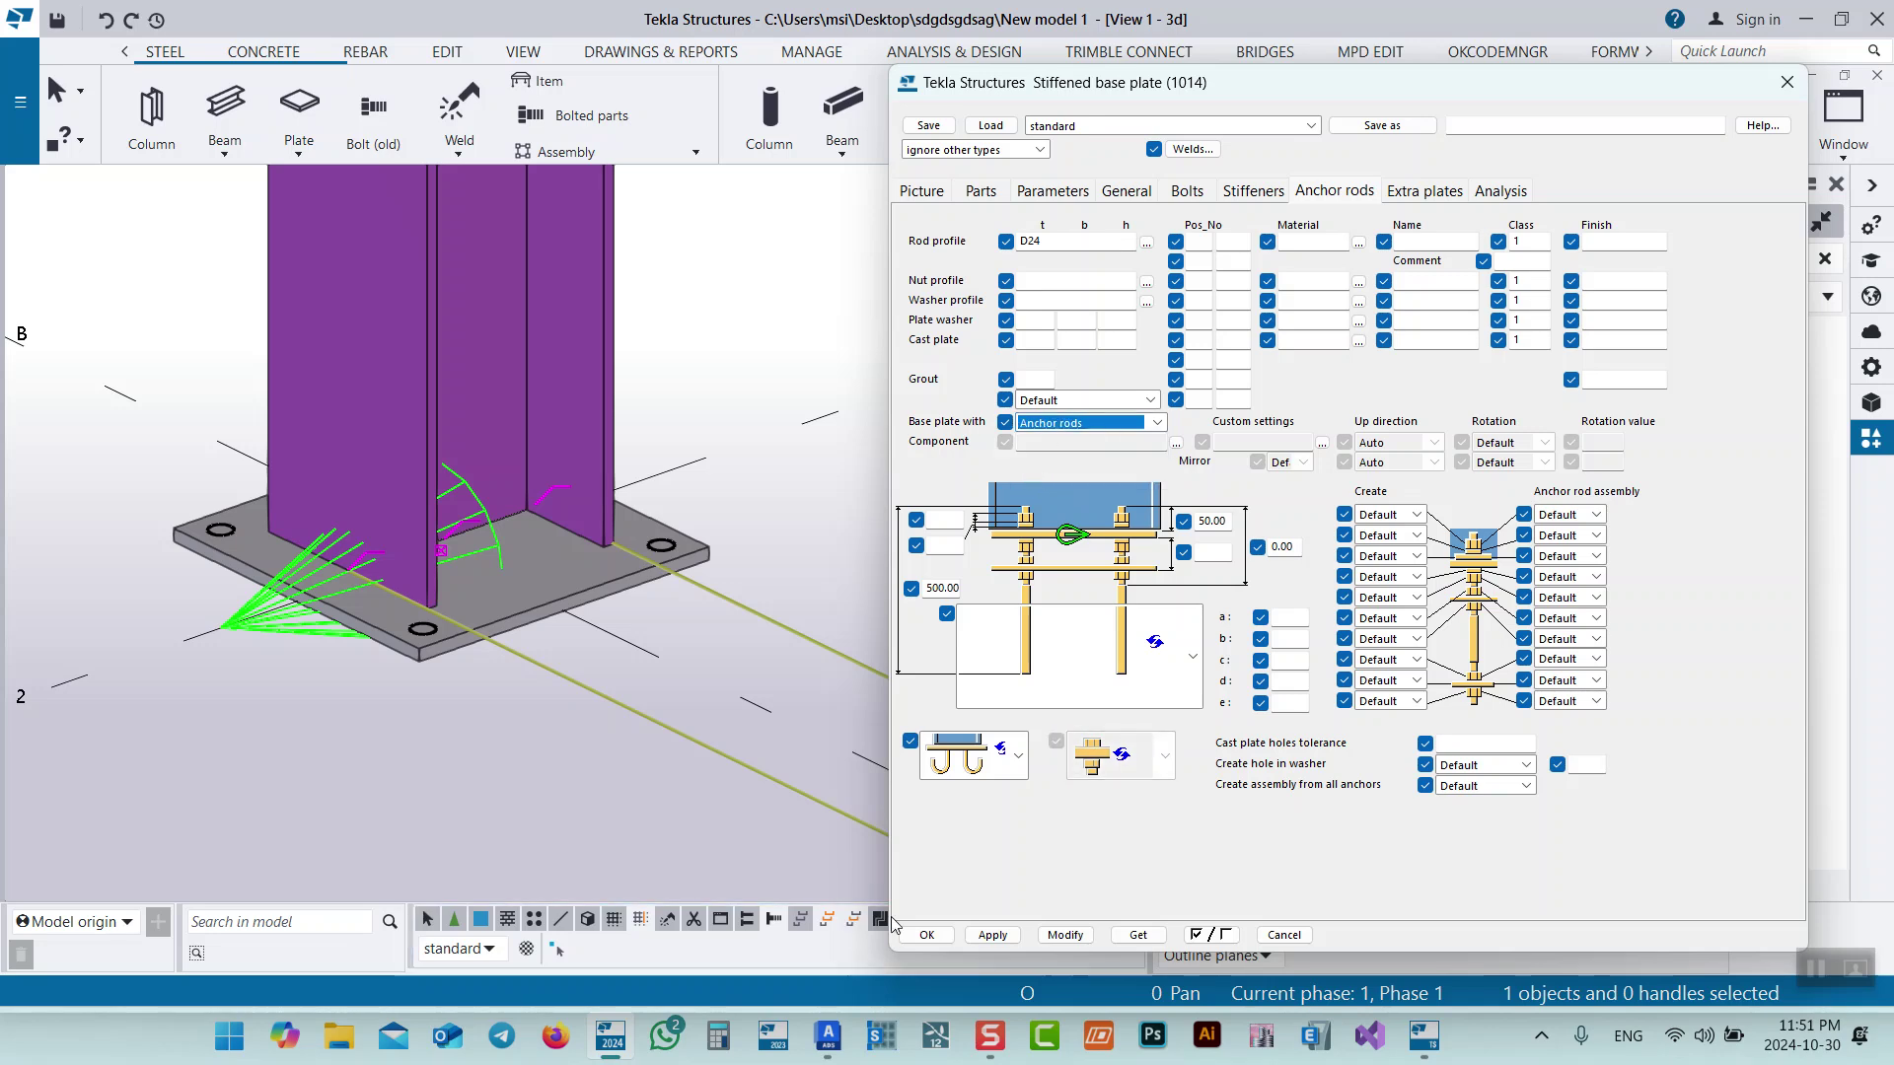
click(1074, 925)
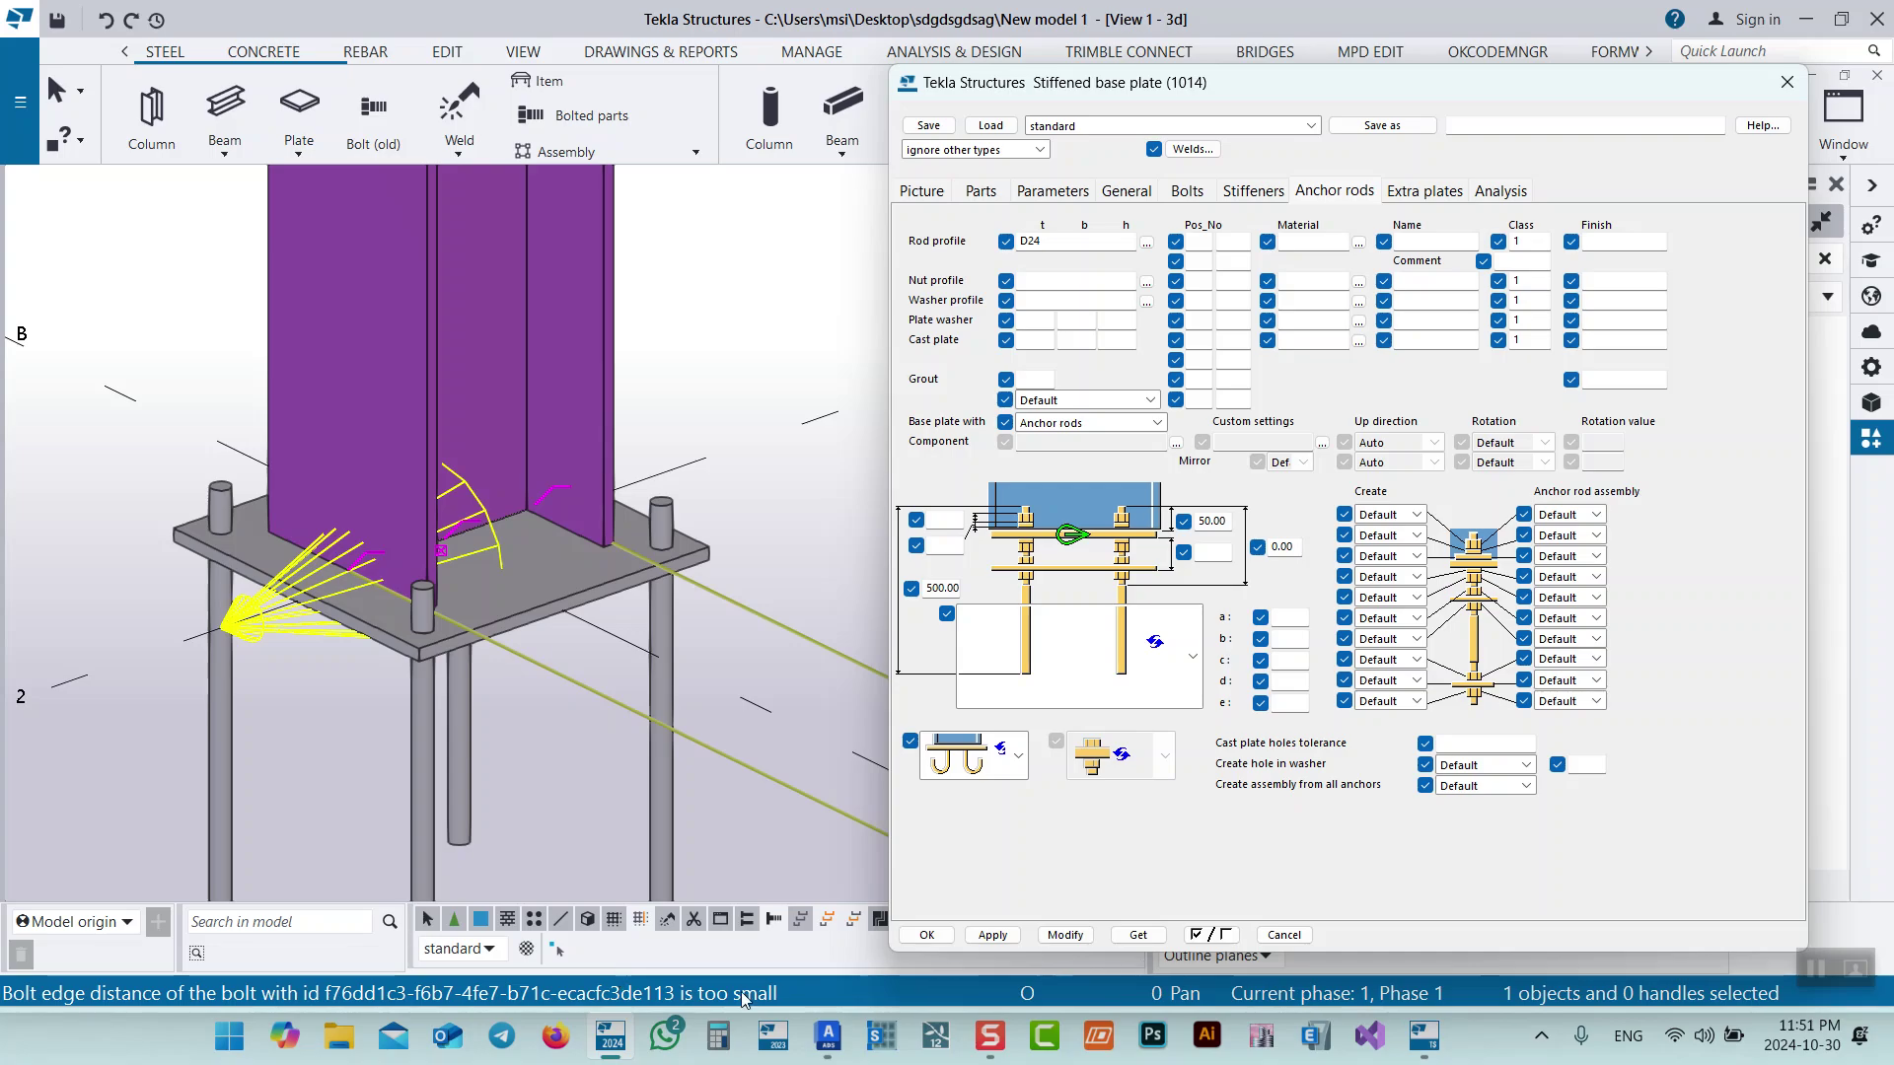
Switch to Advance Steel and open the anchor and hole settings of the column's base plate connection.
click(829, 1036)
scroll(630, 449, up, 6)
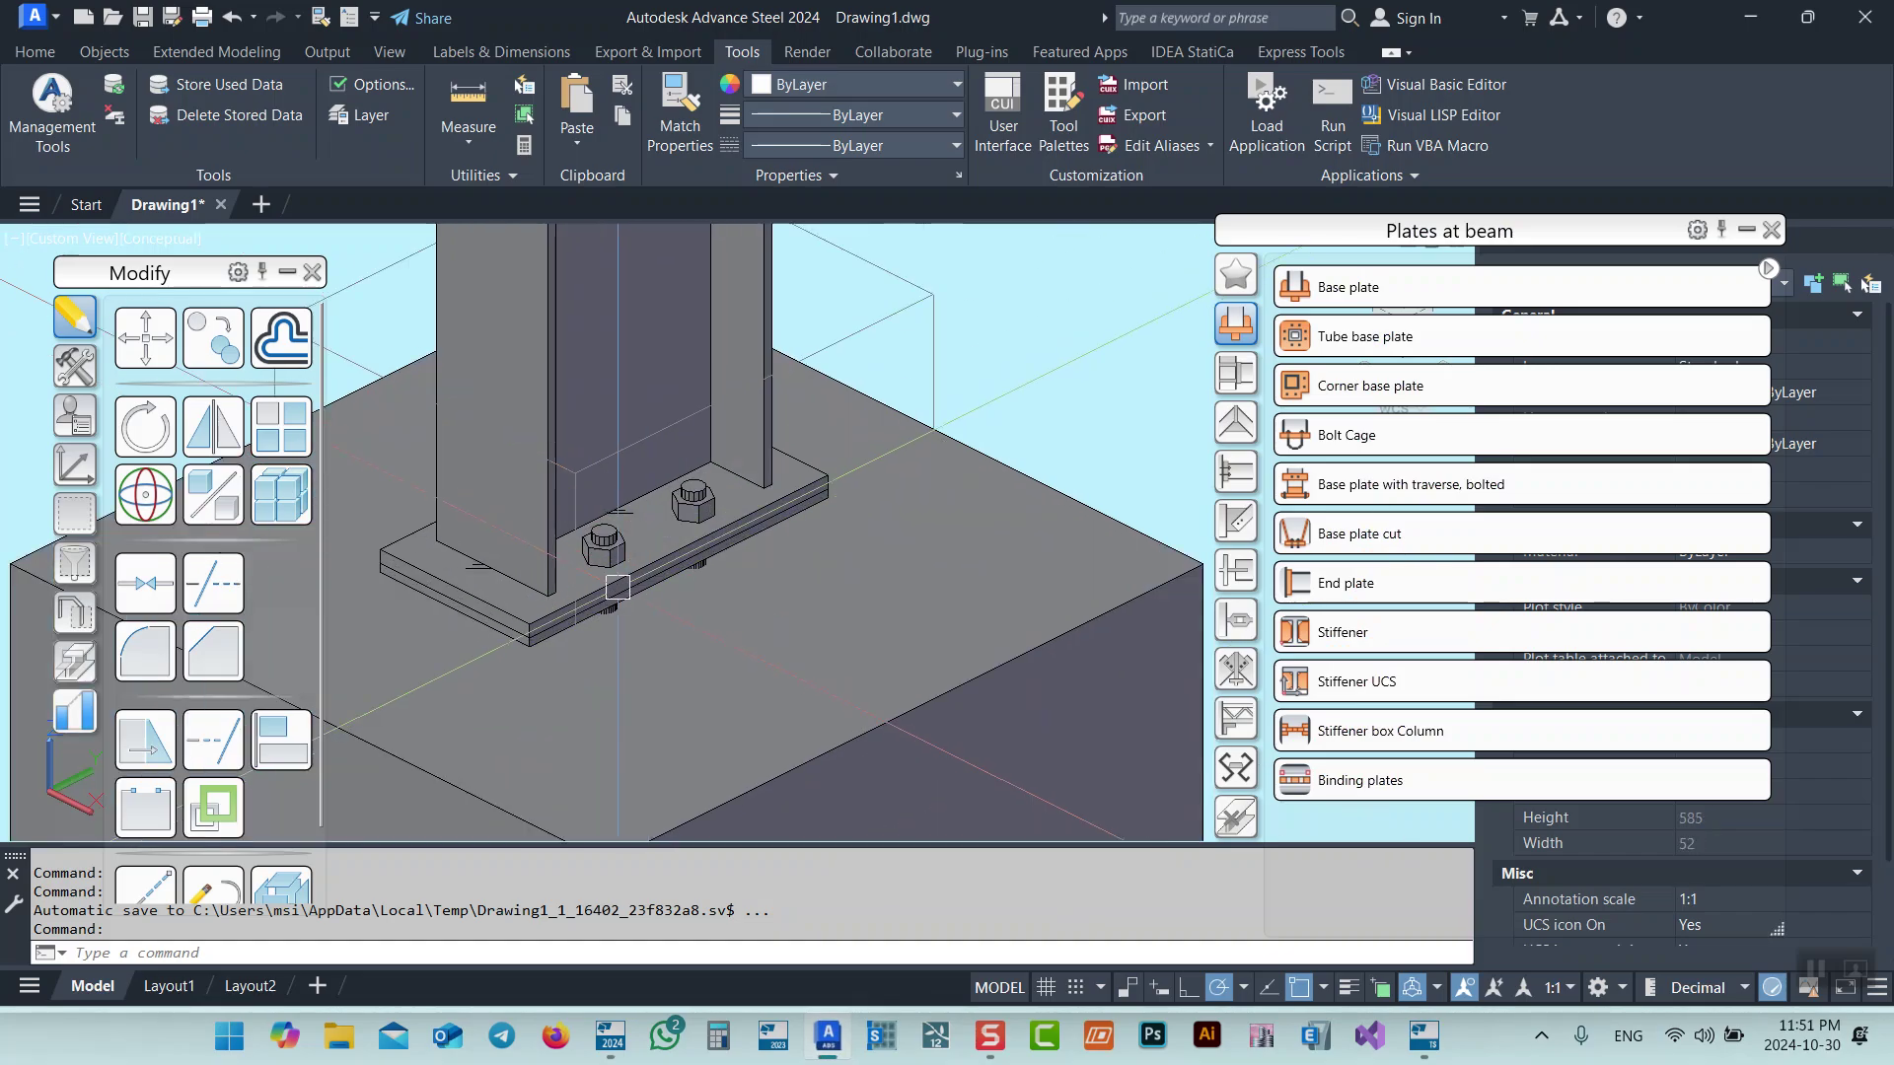
scroll(627, 529, up, 3)
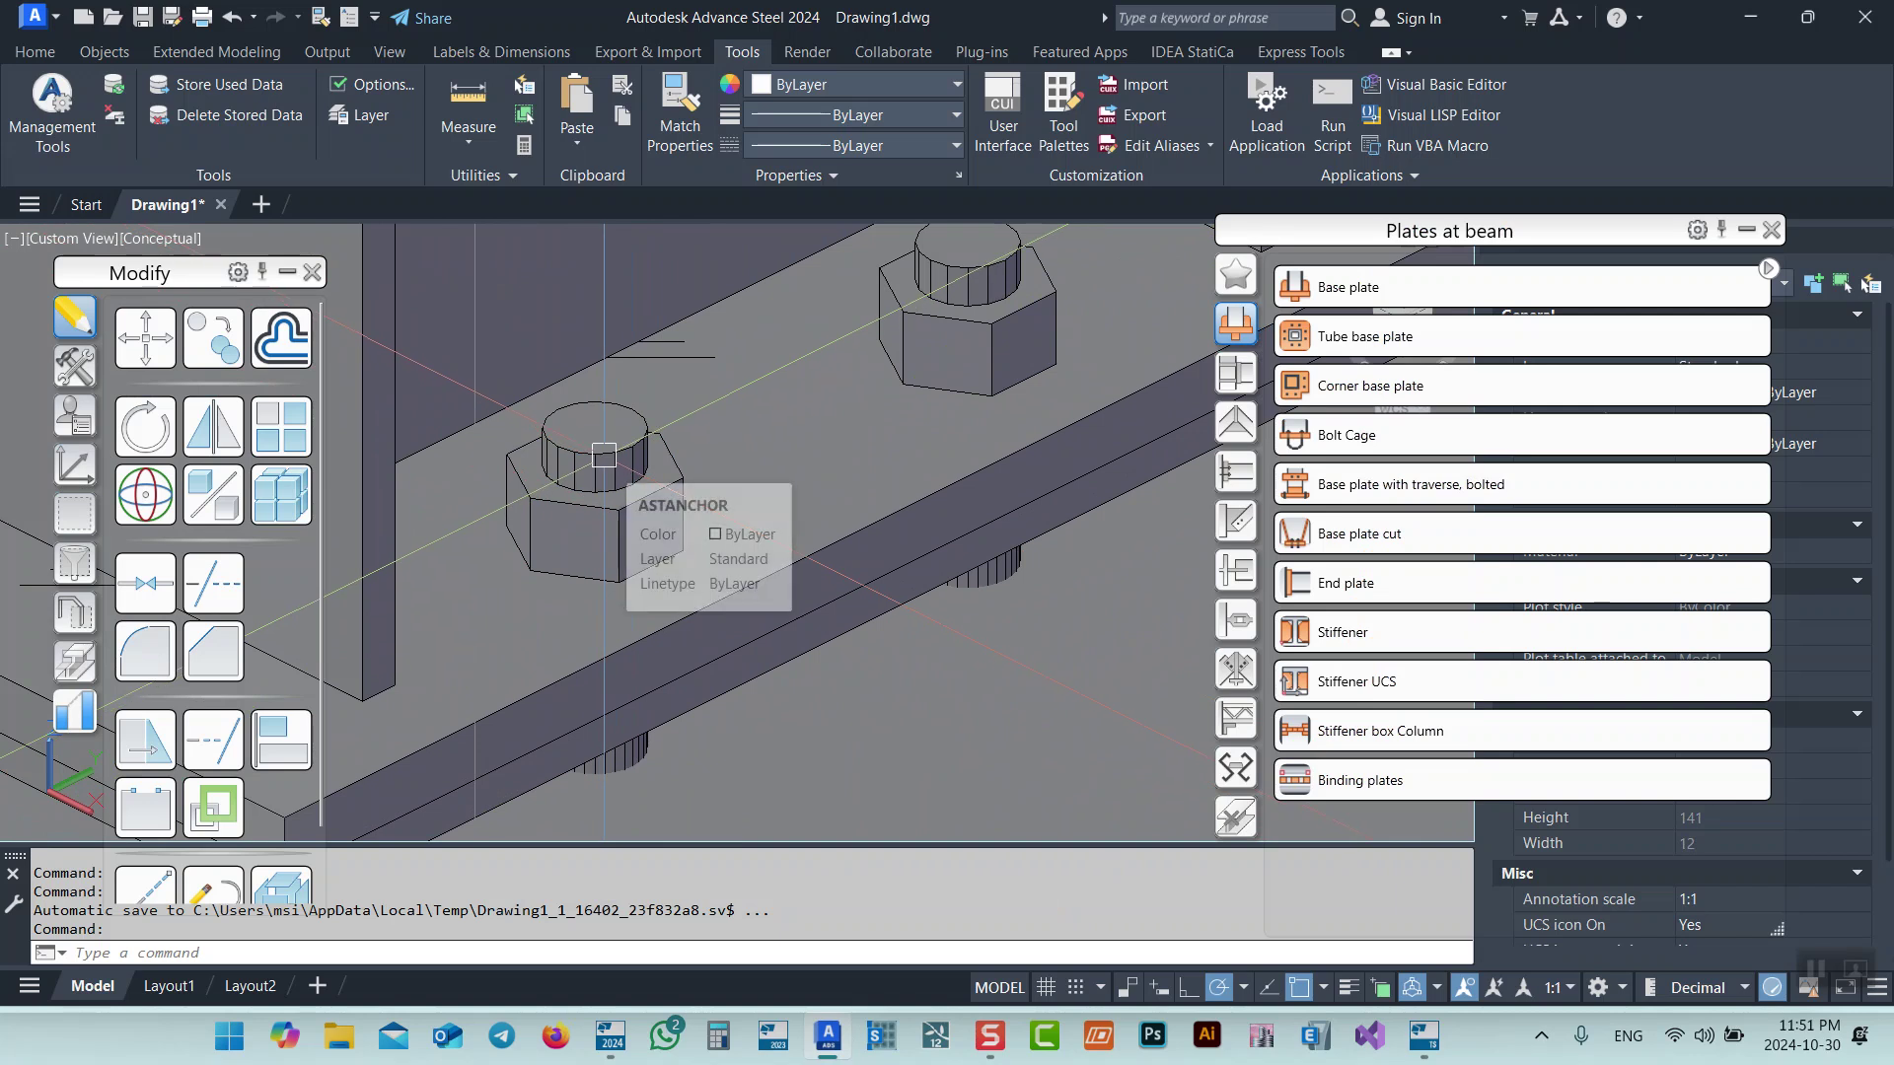
scroll(604, 455, down, 8)
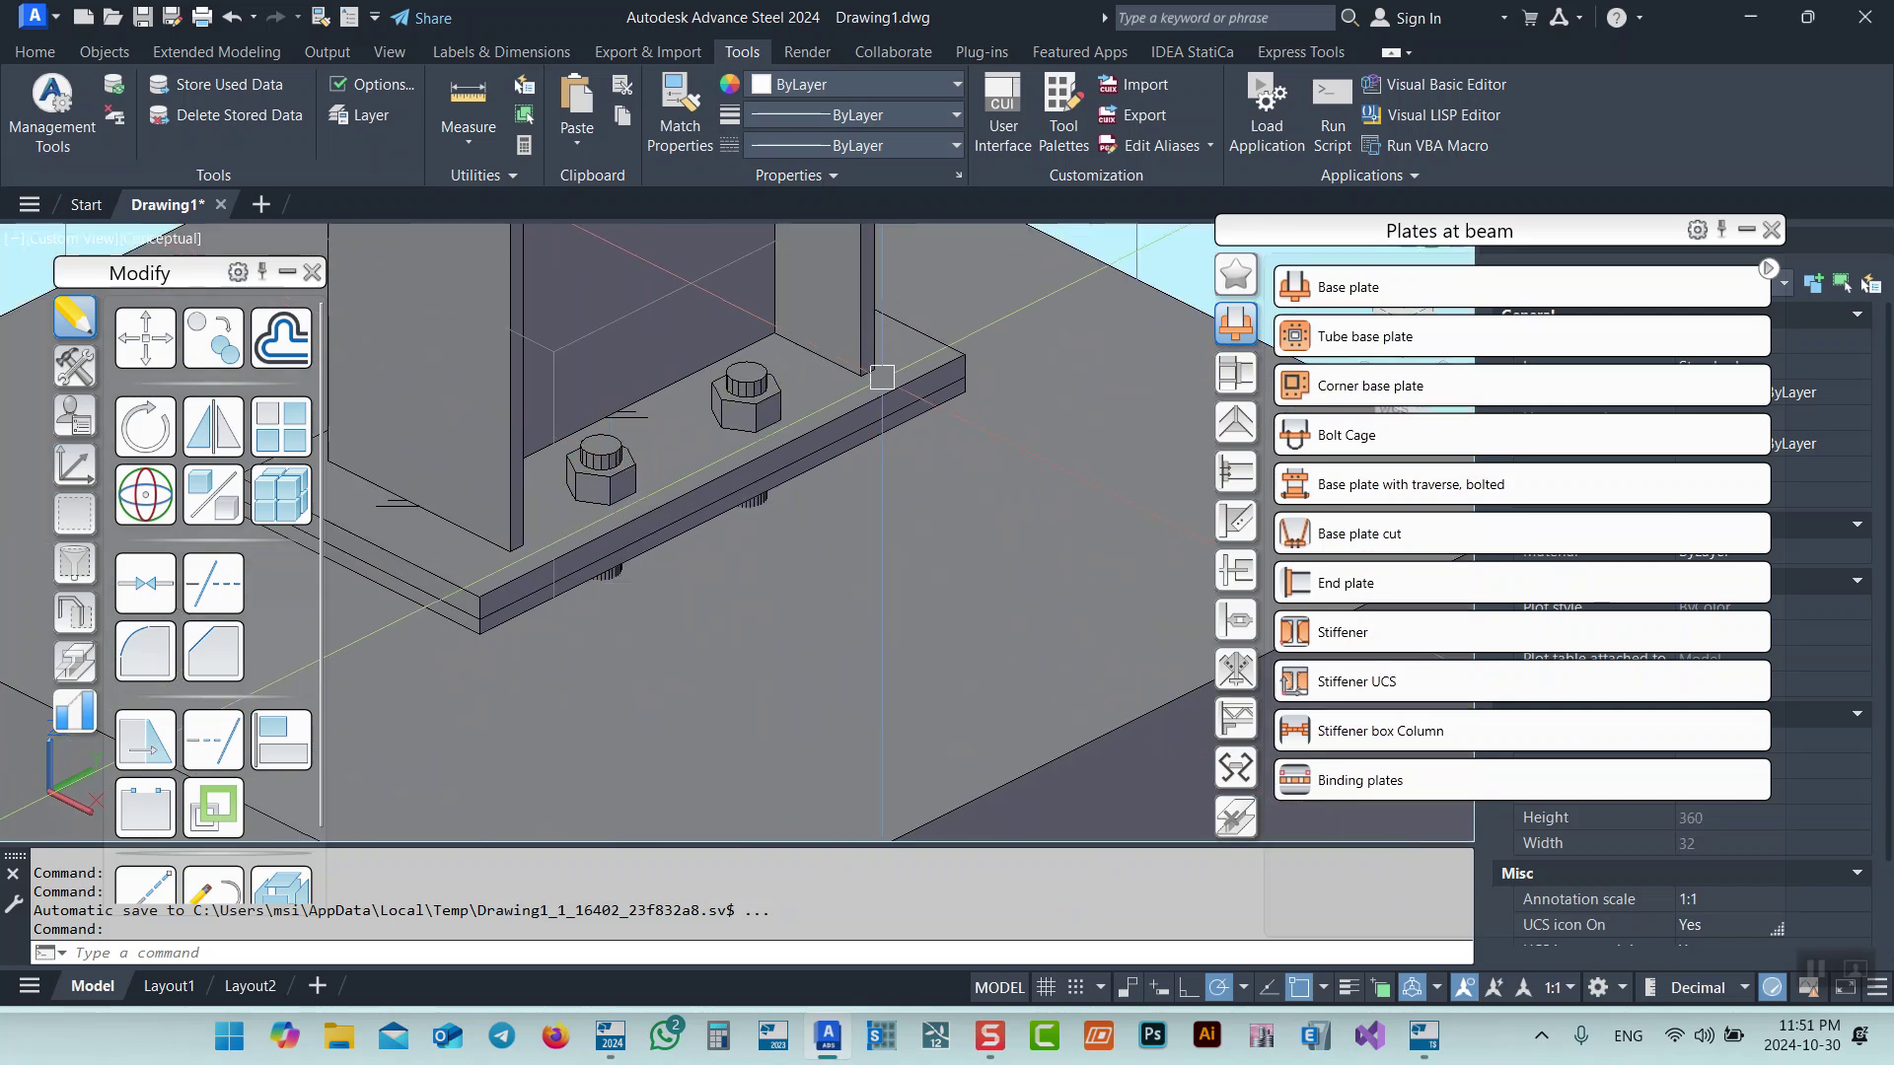
middle_drag(611, 464, 537, 628)
key(Escape)
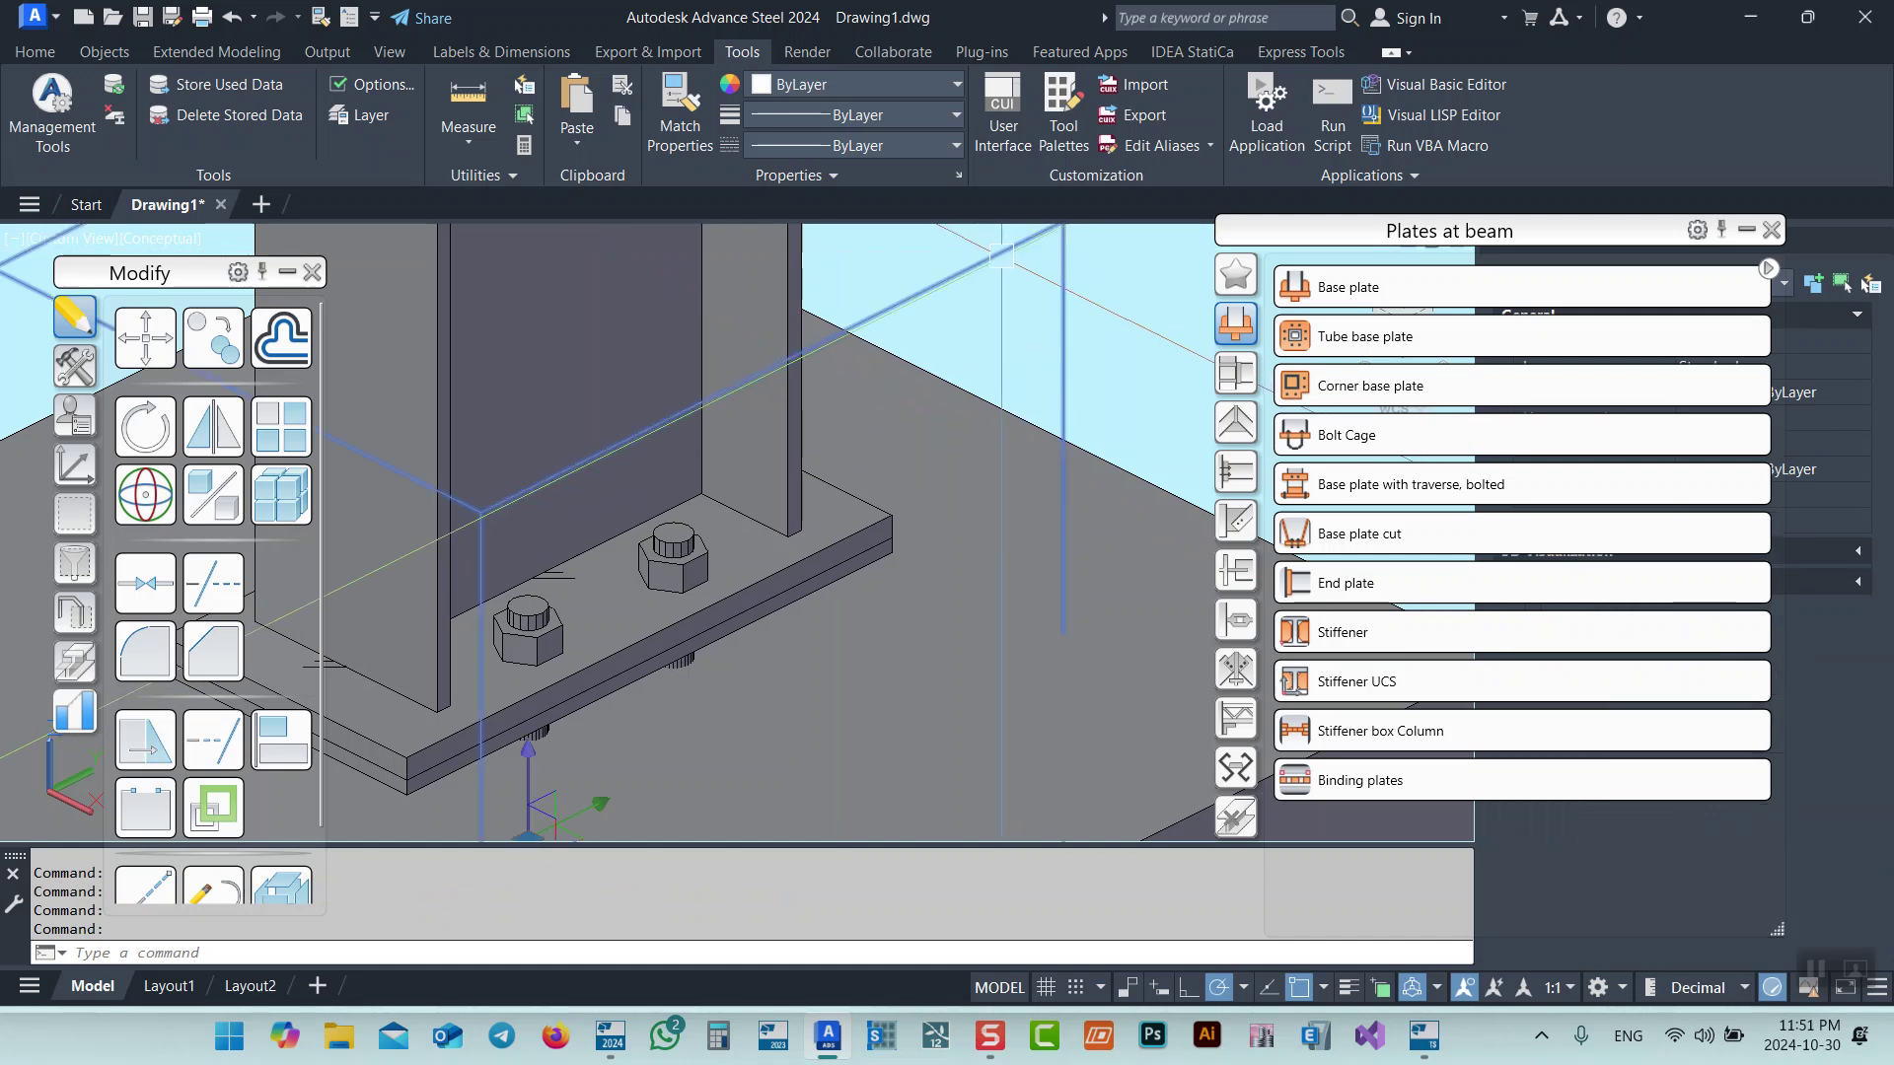
double_click(538, 627)
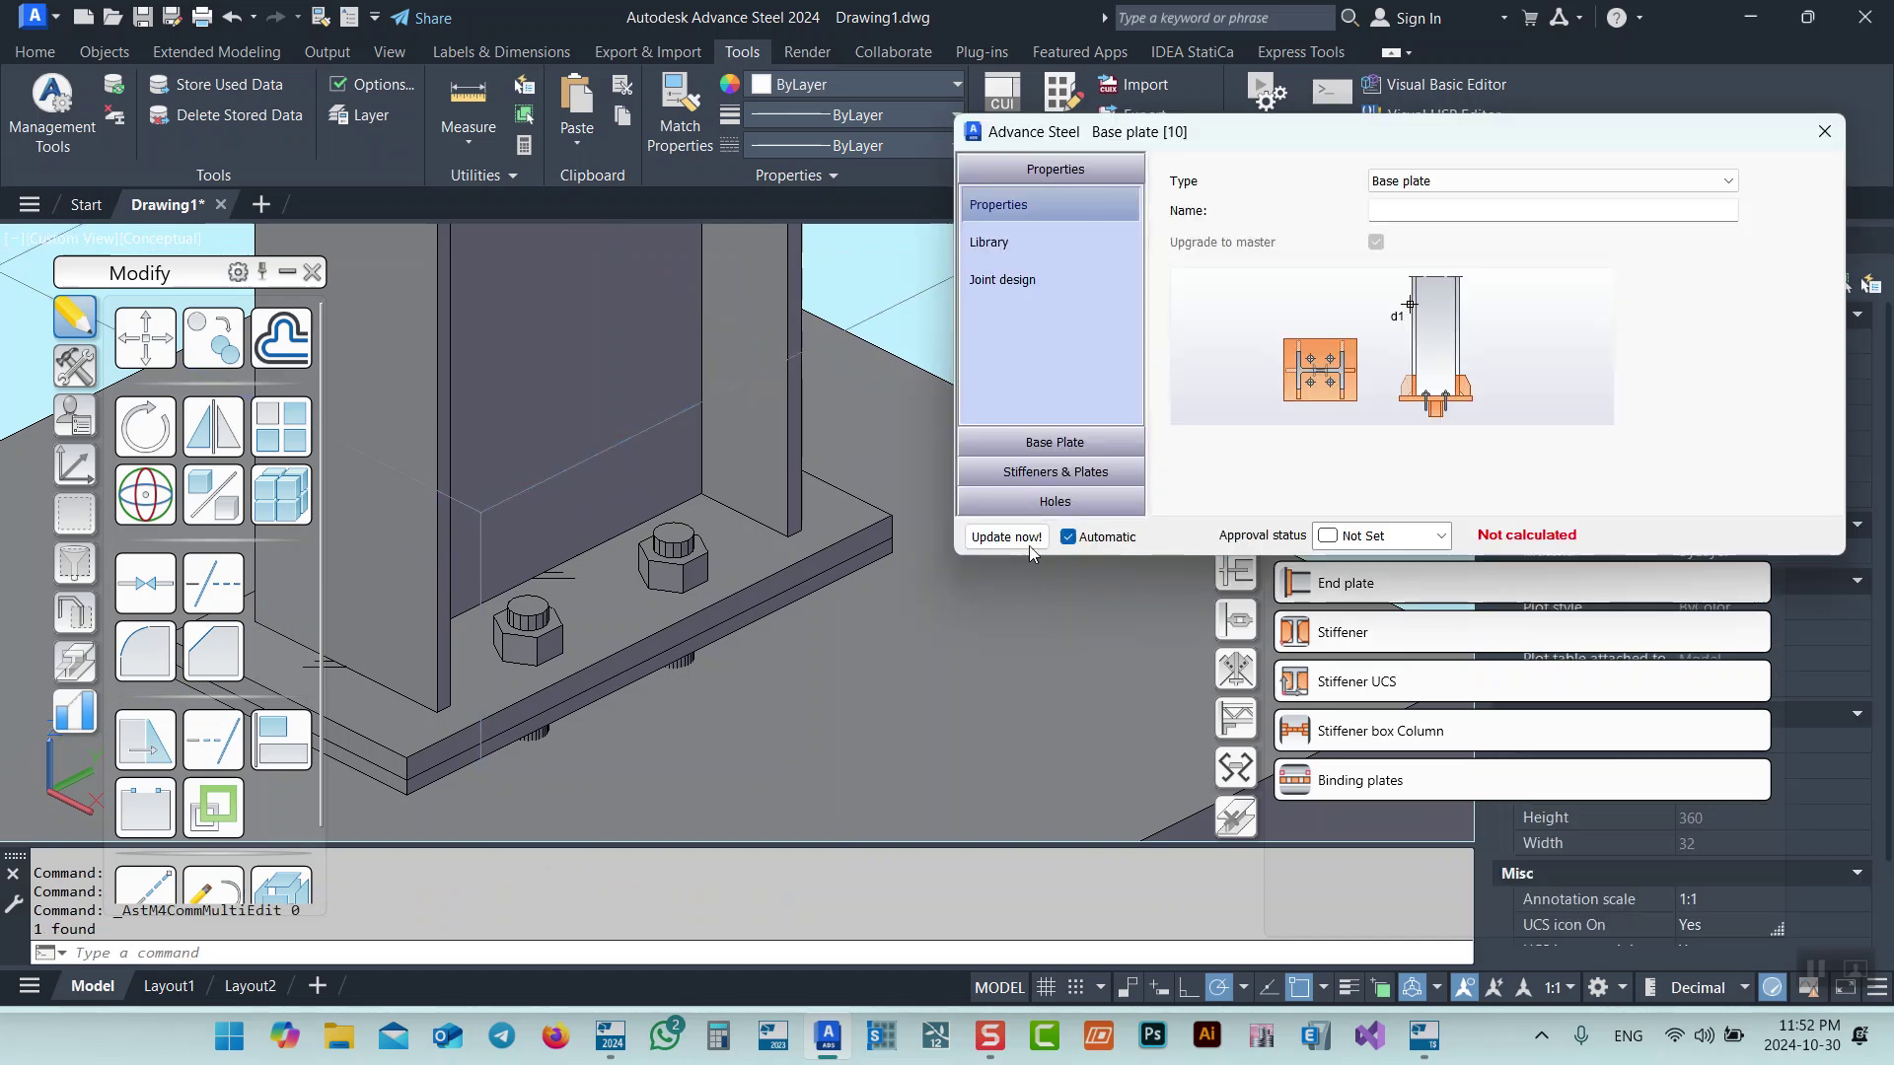
click(1026, 449)
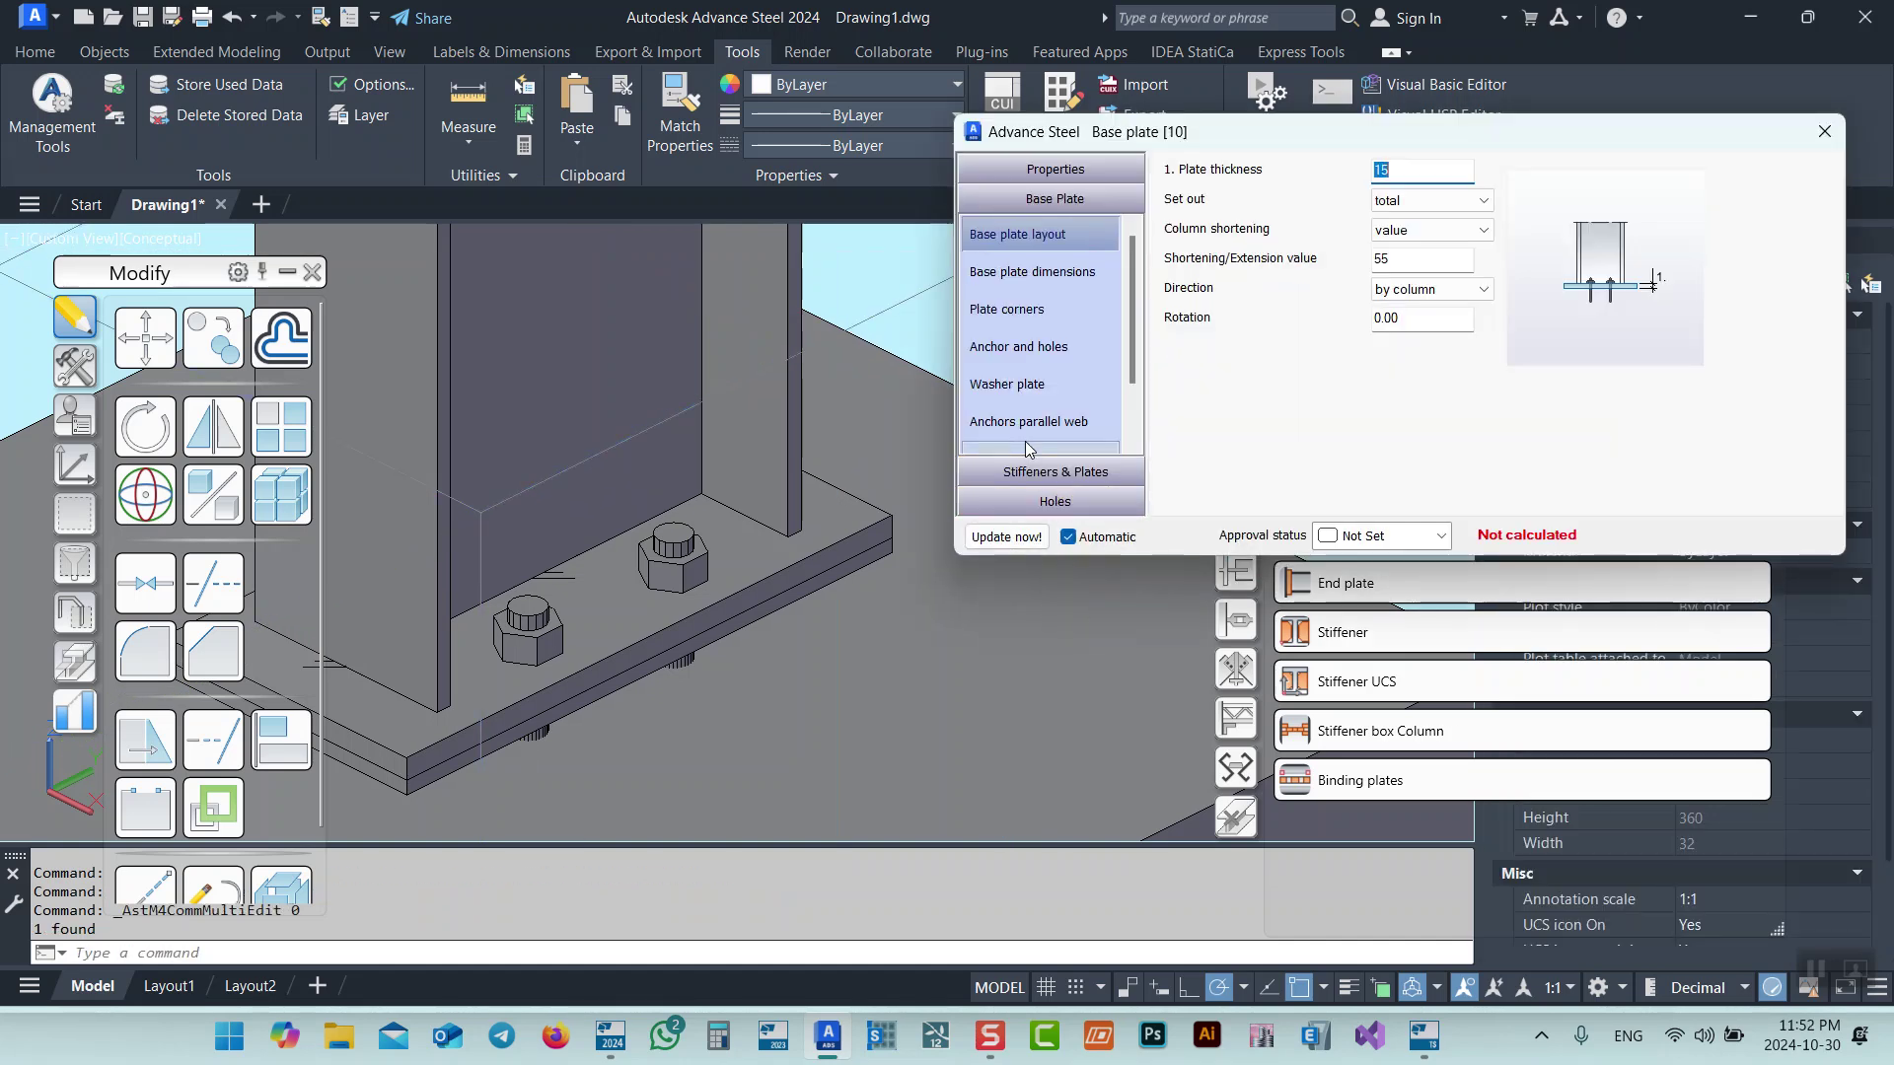
click(1029, 381)
click(1013, 351)
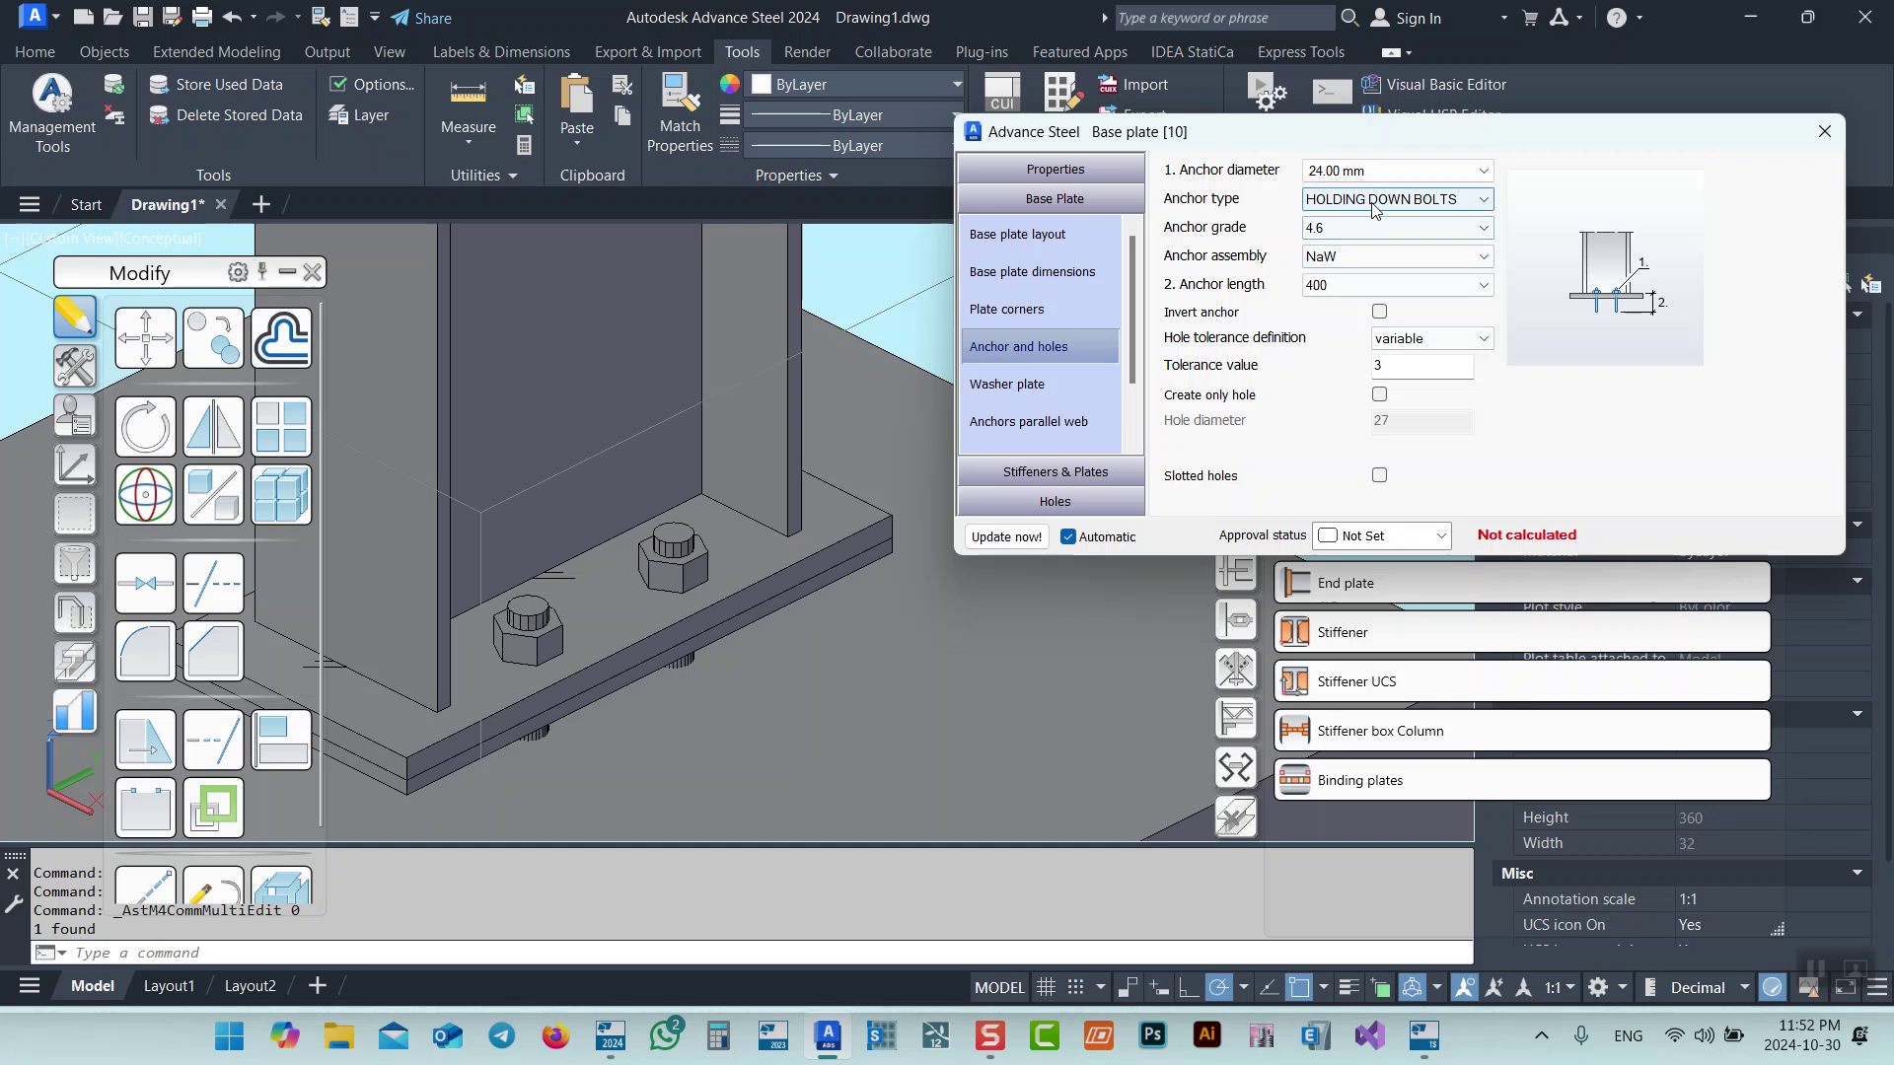
Try the HILTI ICE HIT-RTZ and HILTI RE 500 HIS anchor types on the base plate connection.
click(1334, 196)
click(1346, 219)
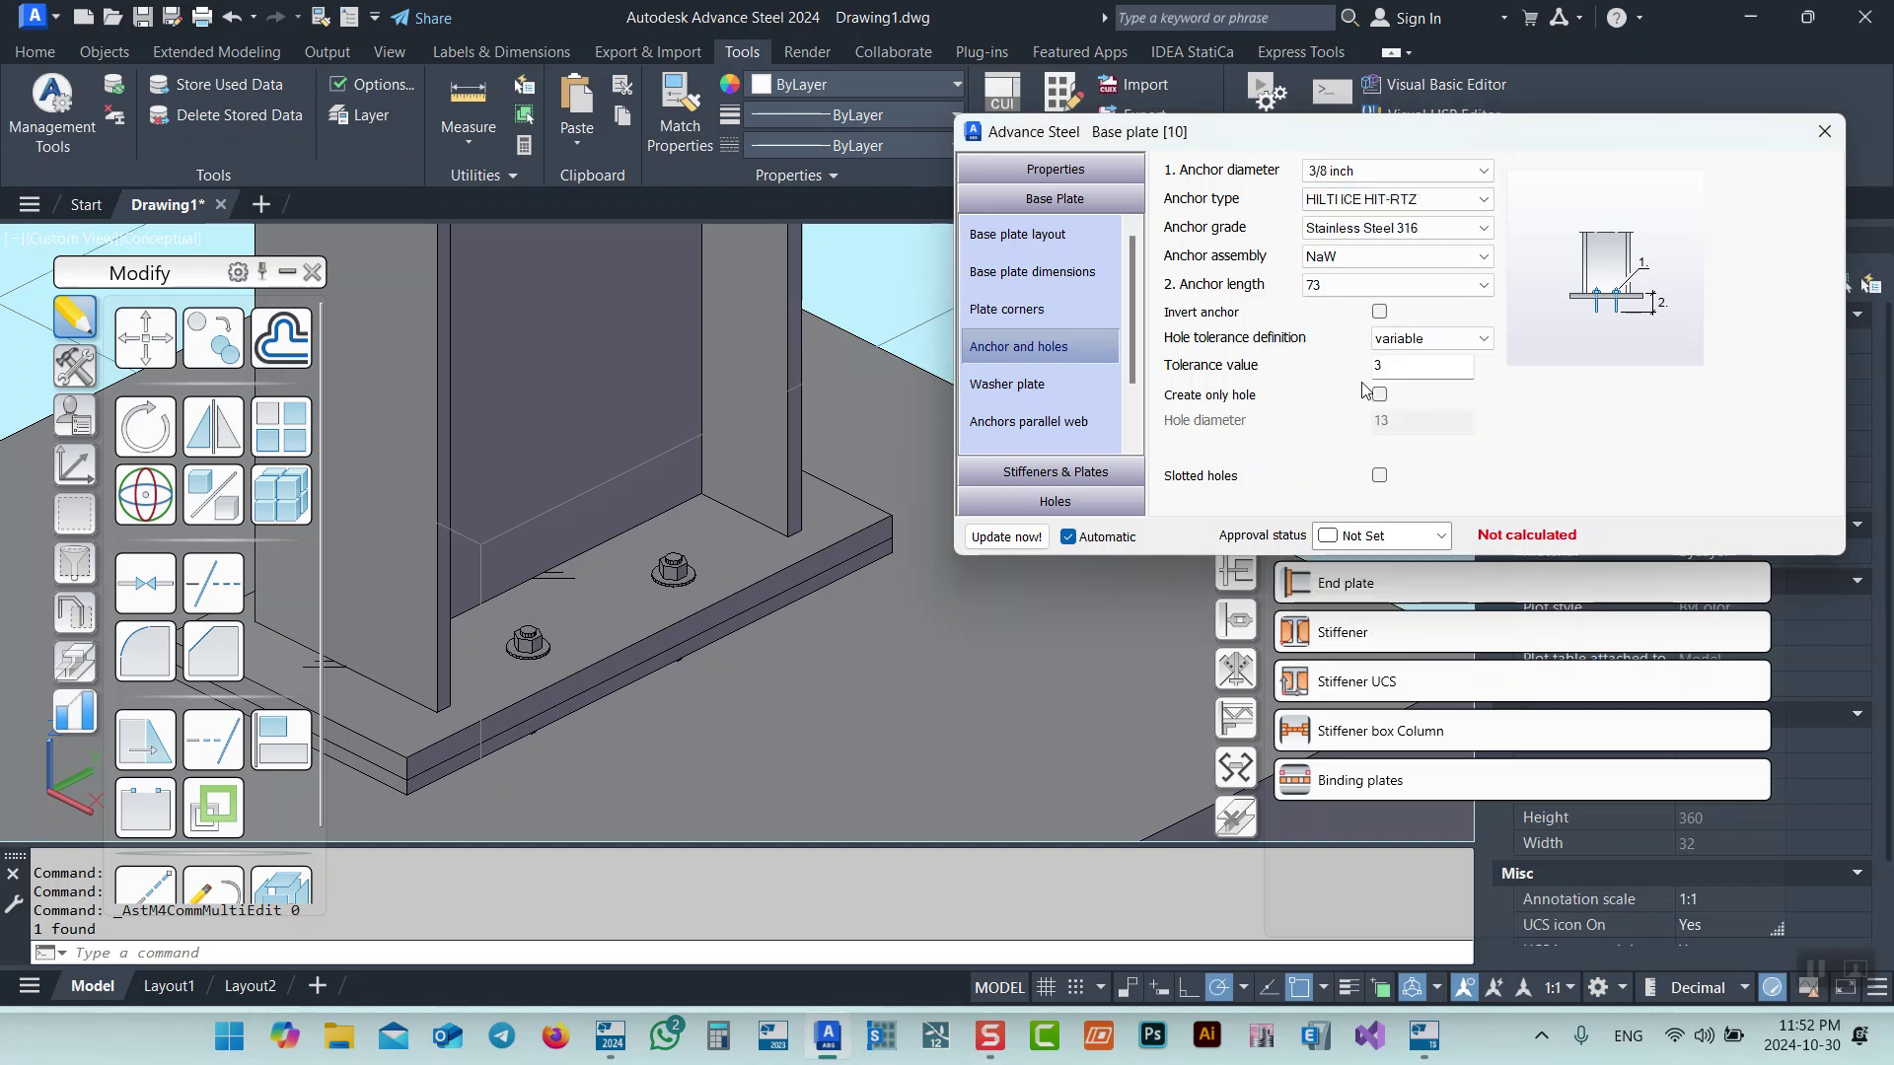
click(1346, 201)
click(1381, 490)
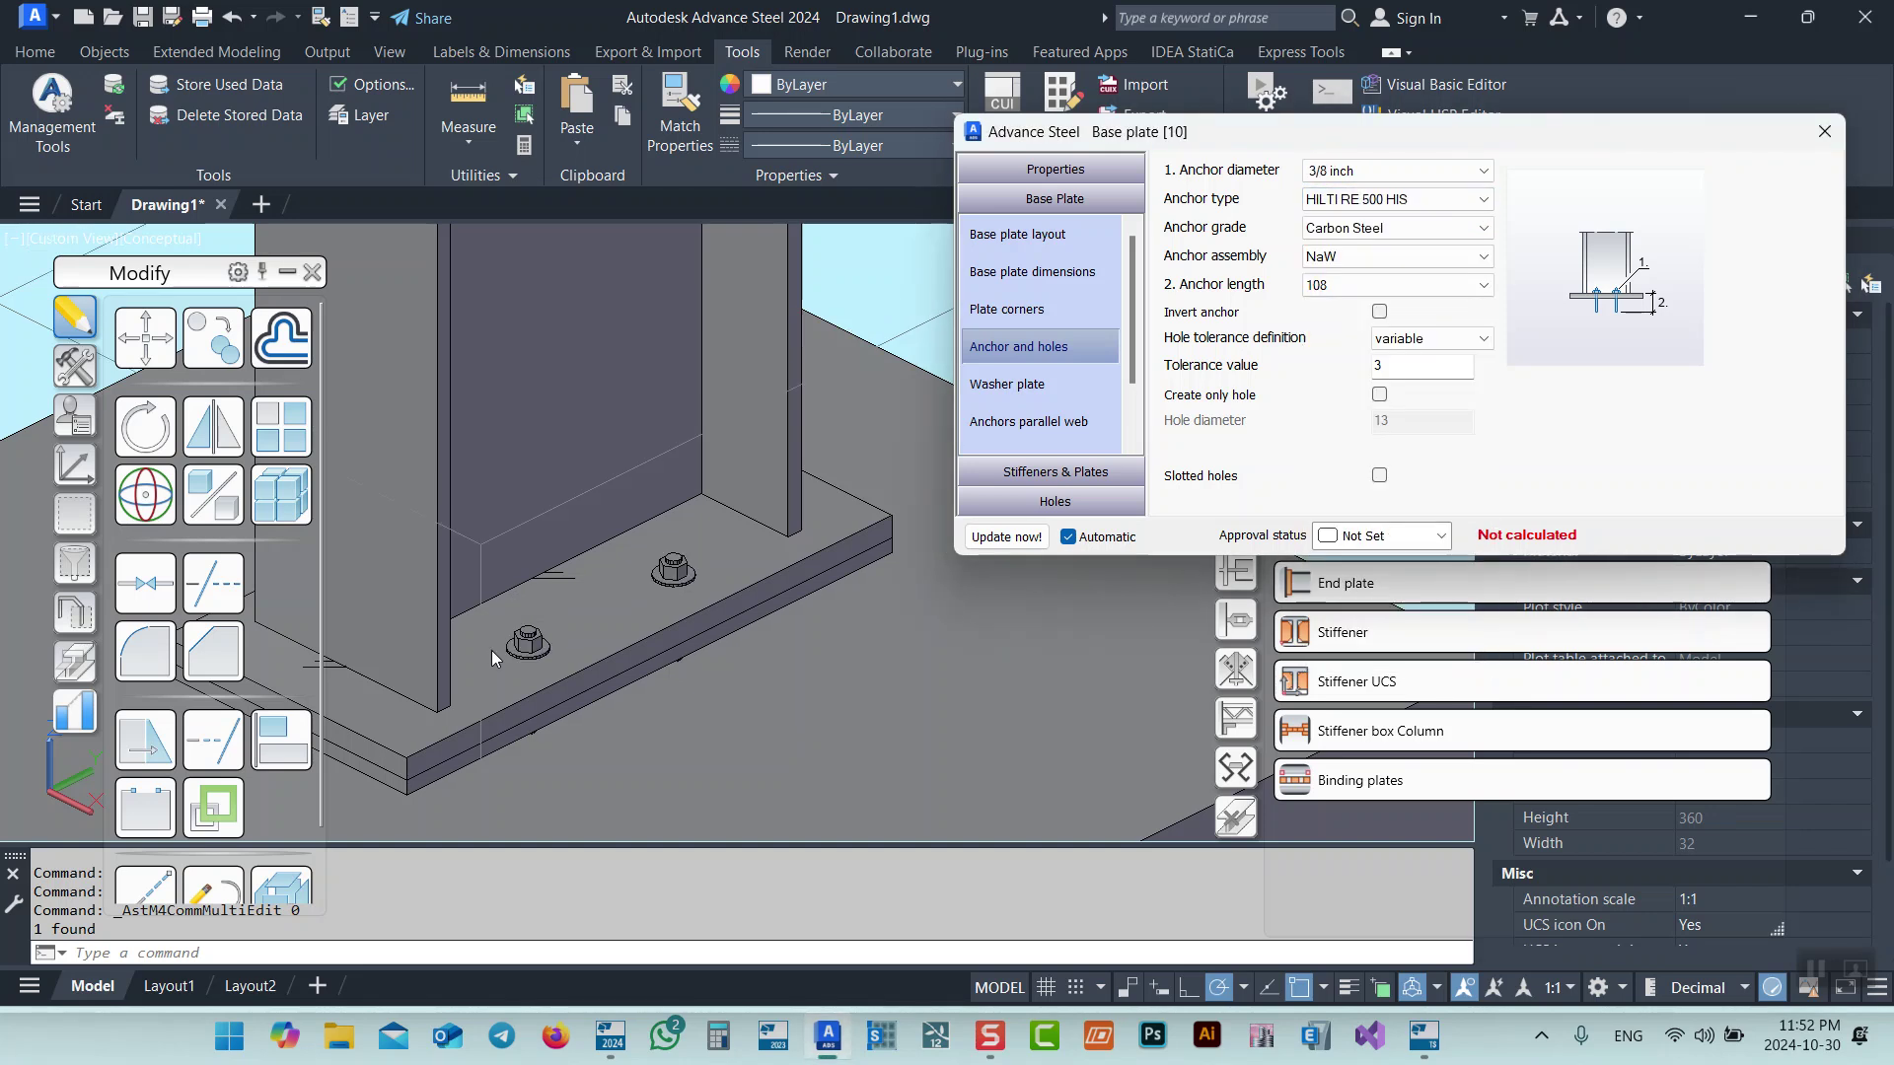
Change the base plate's anchor type to Ramset TruBolt and its anchor diameter to 20 mm.
click(1357, 198)
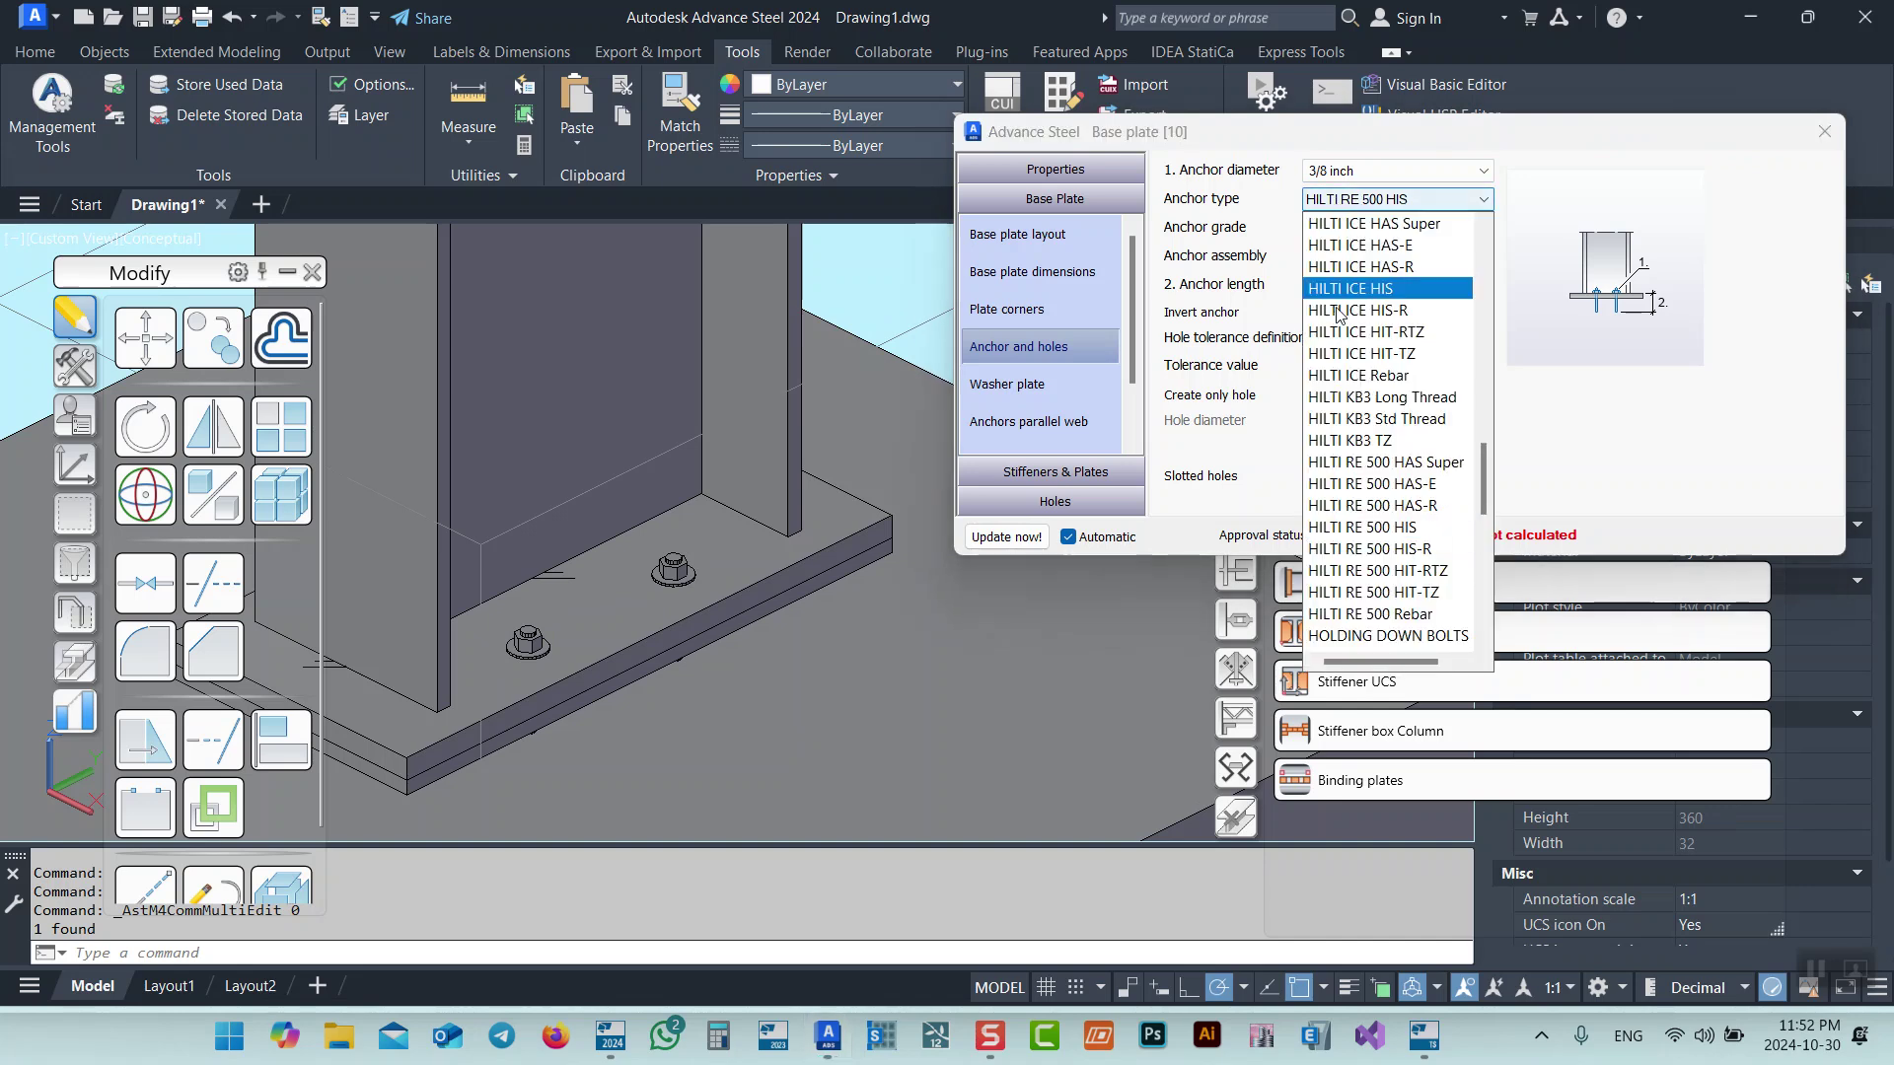
click(1360, 462)
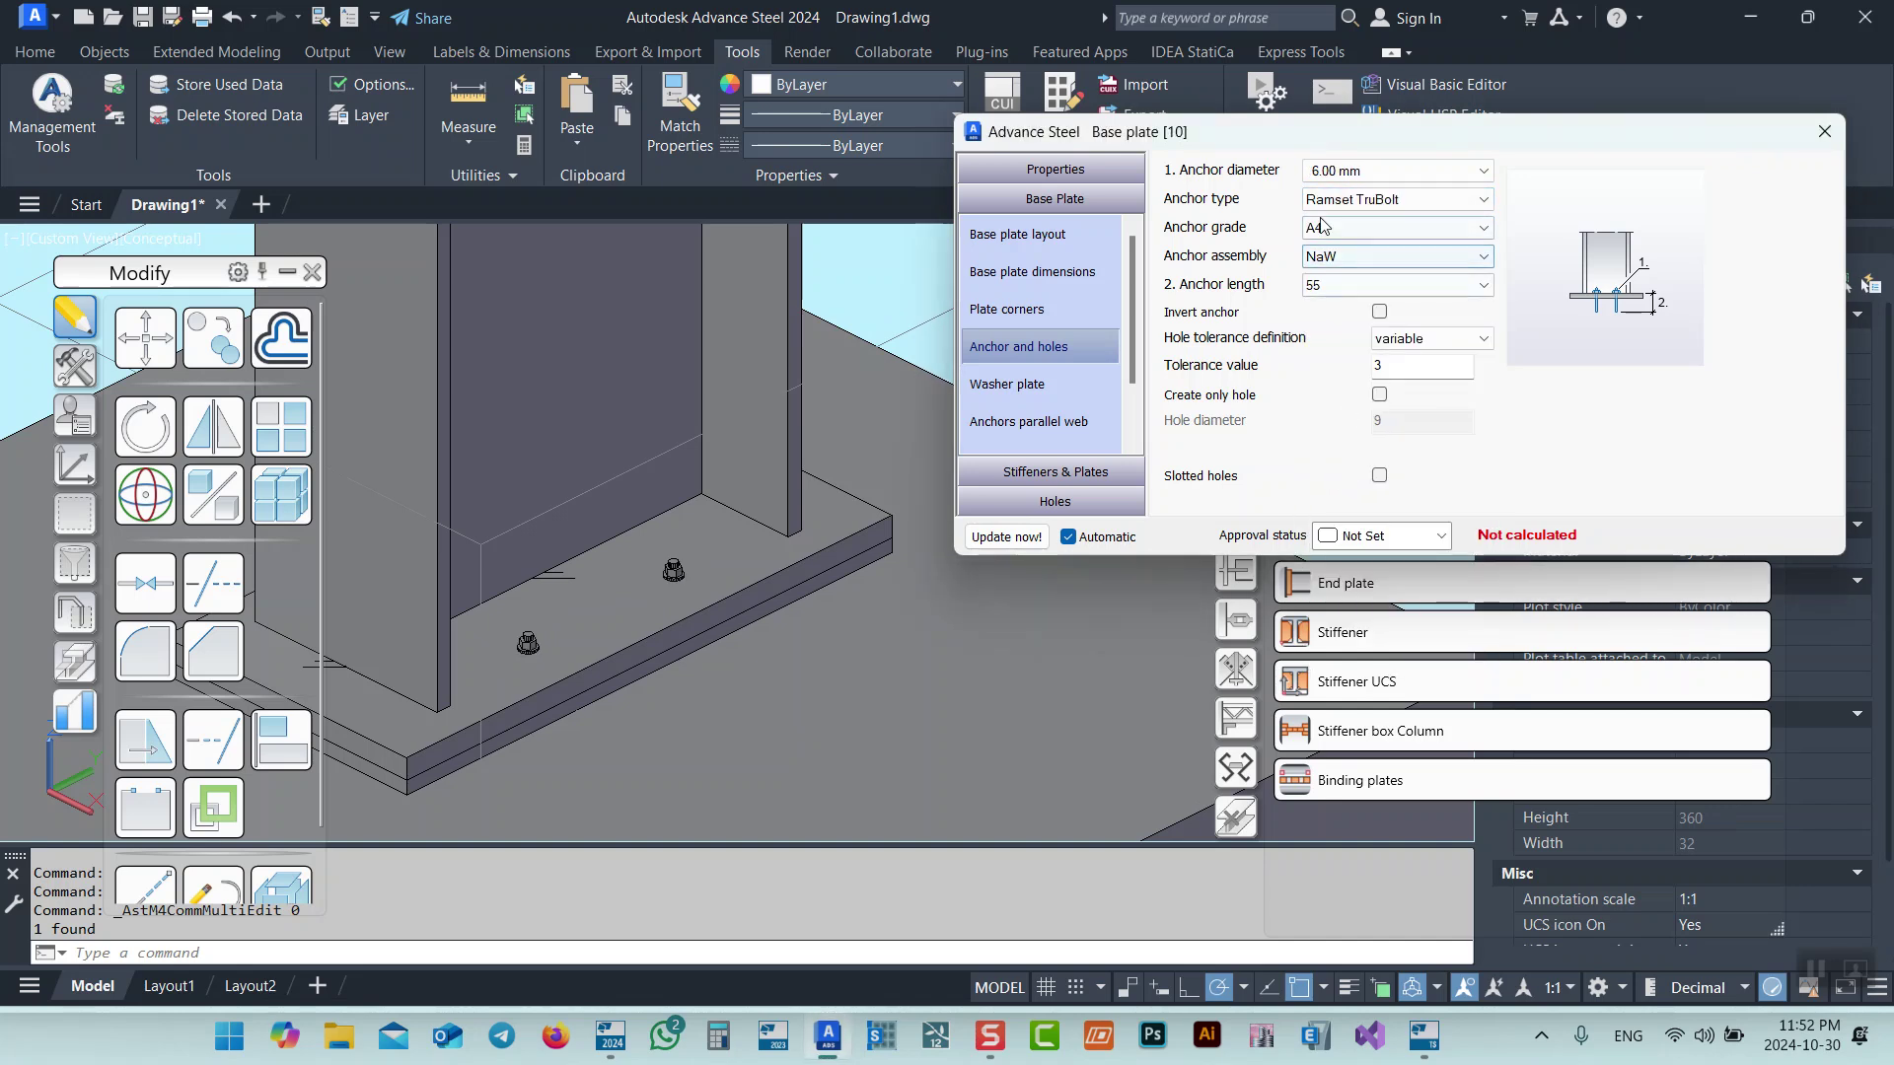
click(1327, 170)
click(1327, 305)
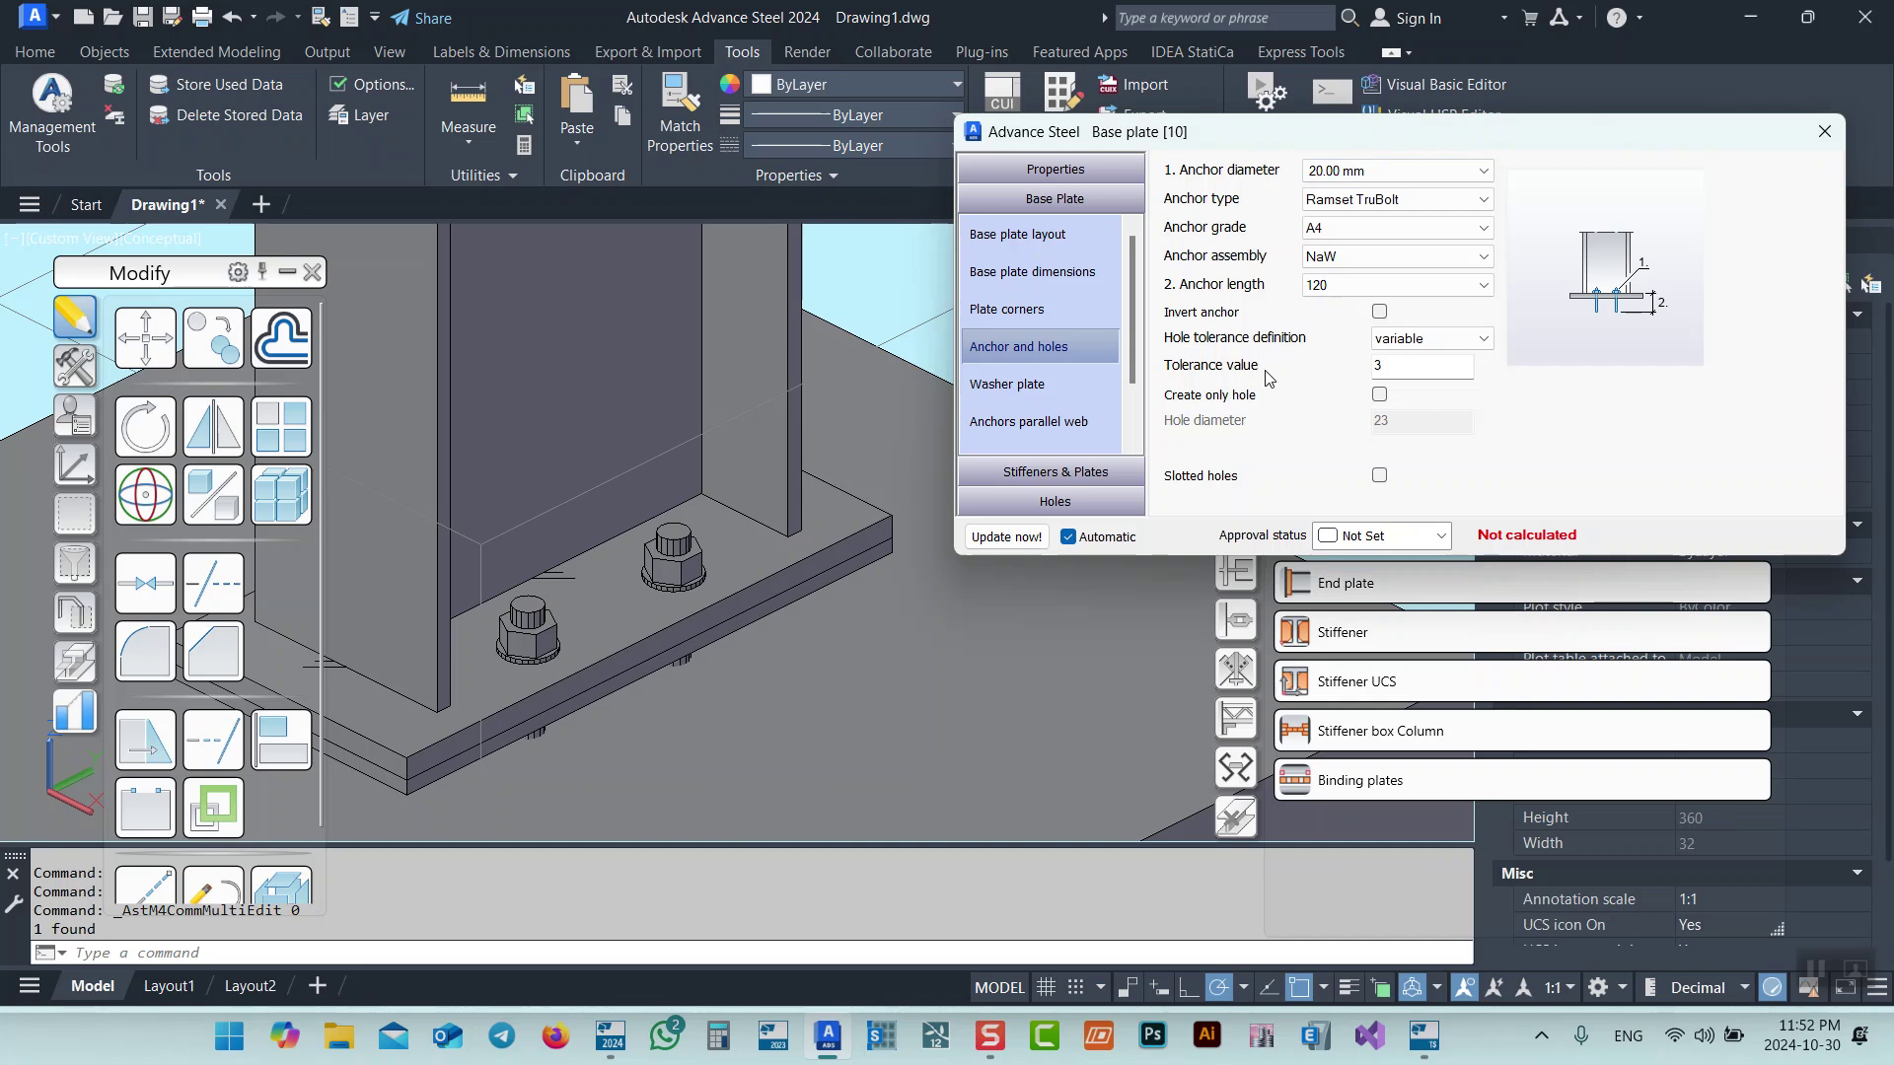
scroll(586, 629, up, 5)
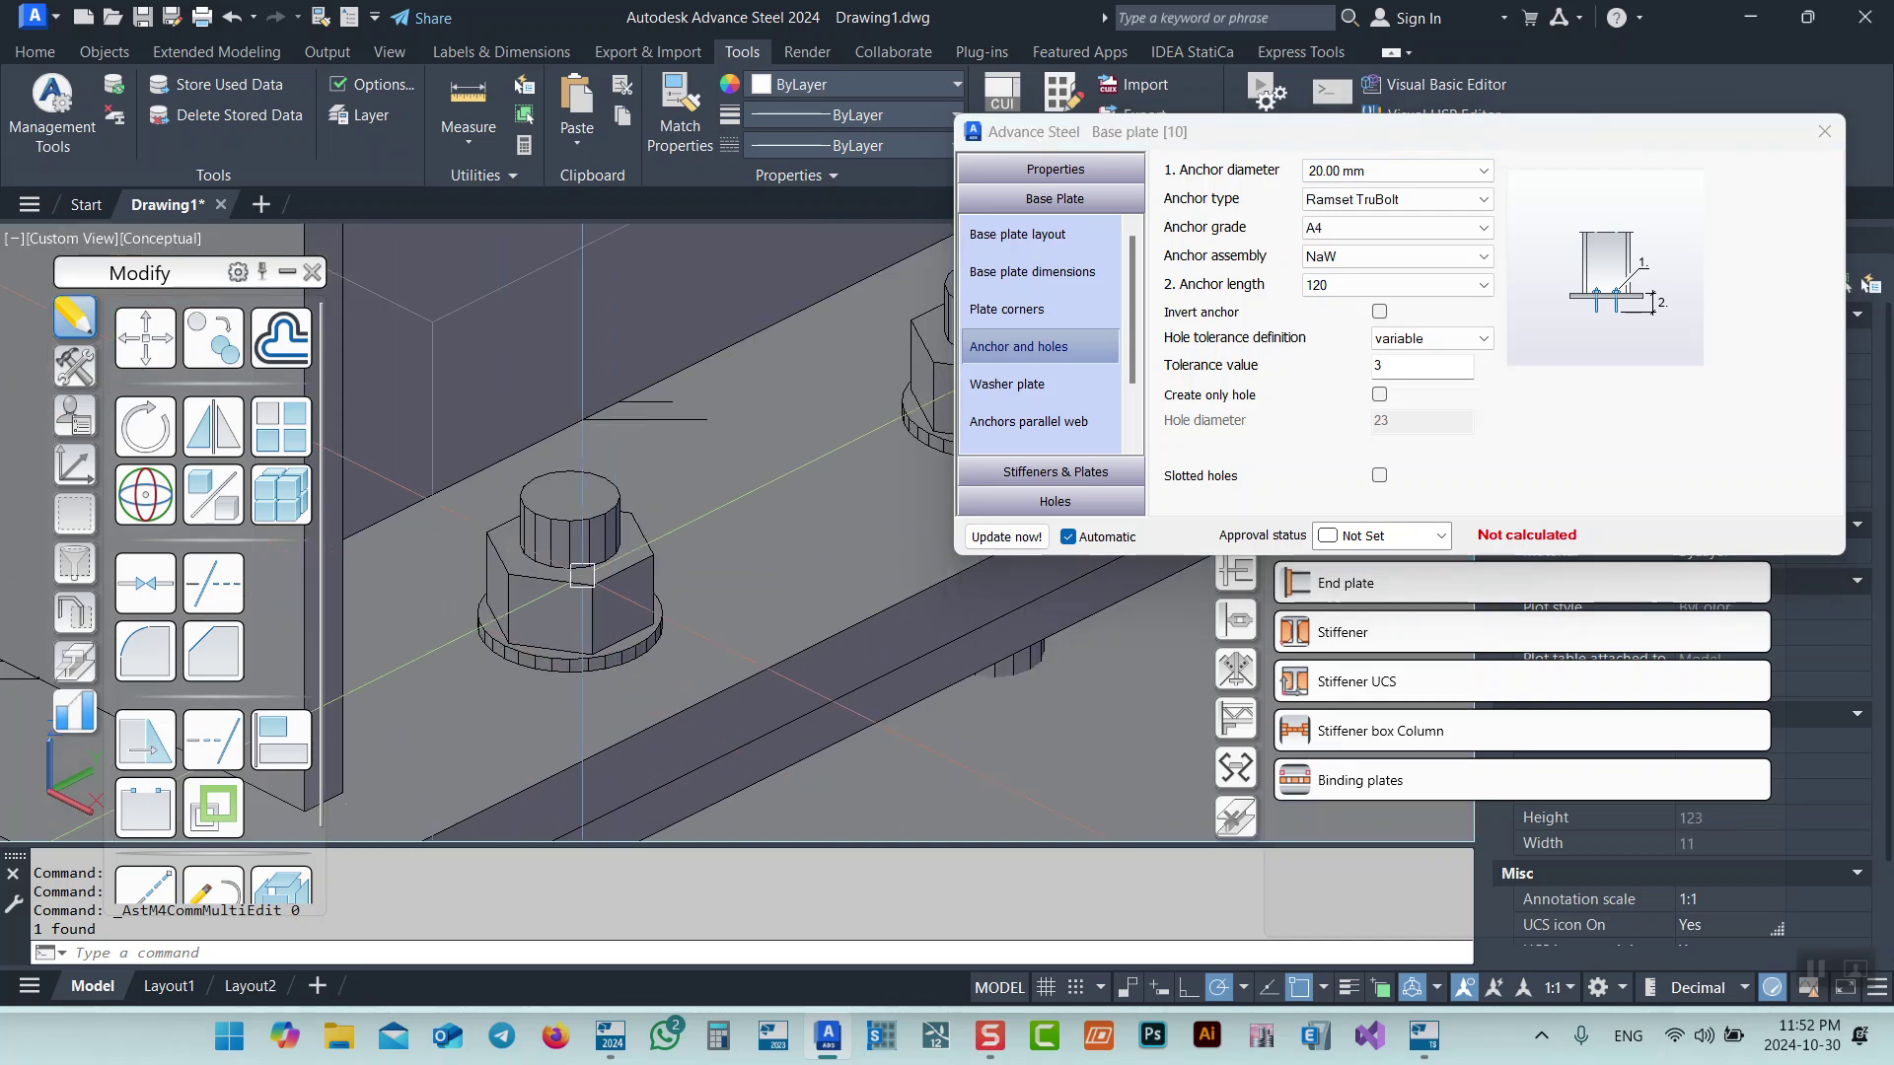
Set the base plate's anchor type to US J-Square Anchors and the anchor assembly to 2Na2W.
click(1335, 200)
scroll(1388, 558, down, 4)
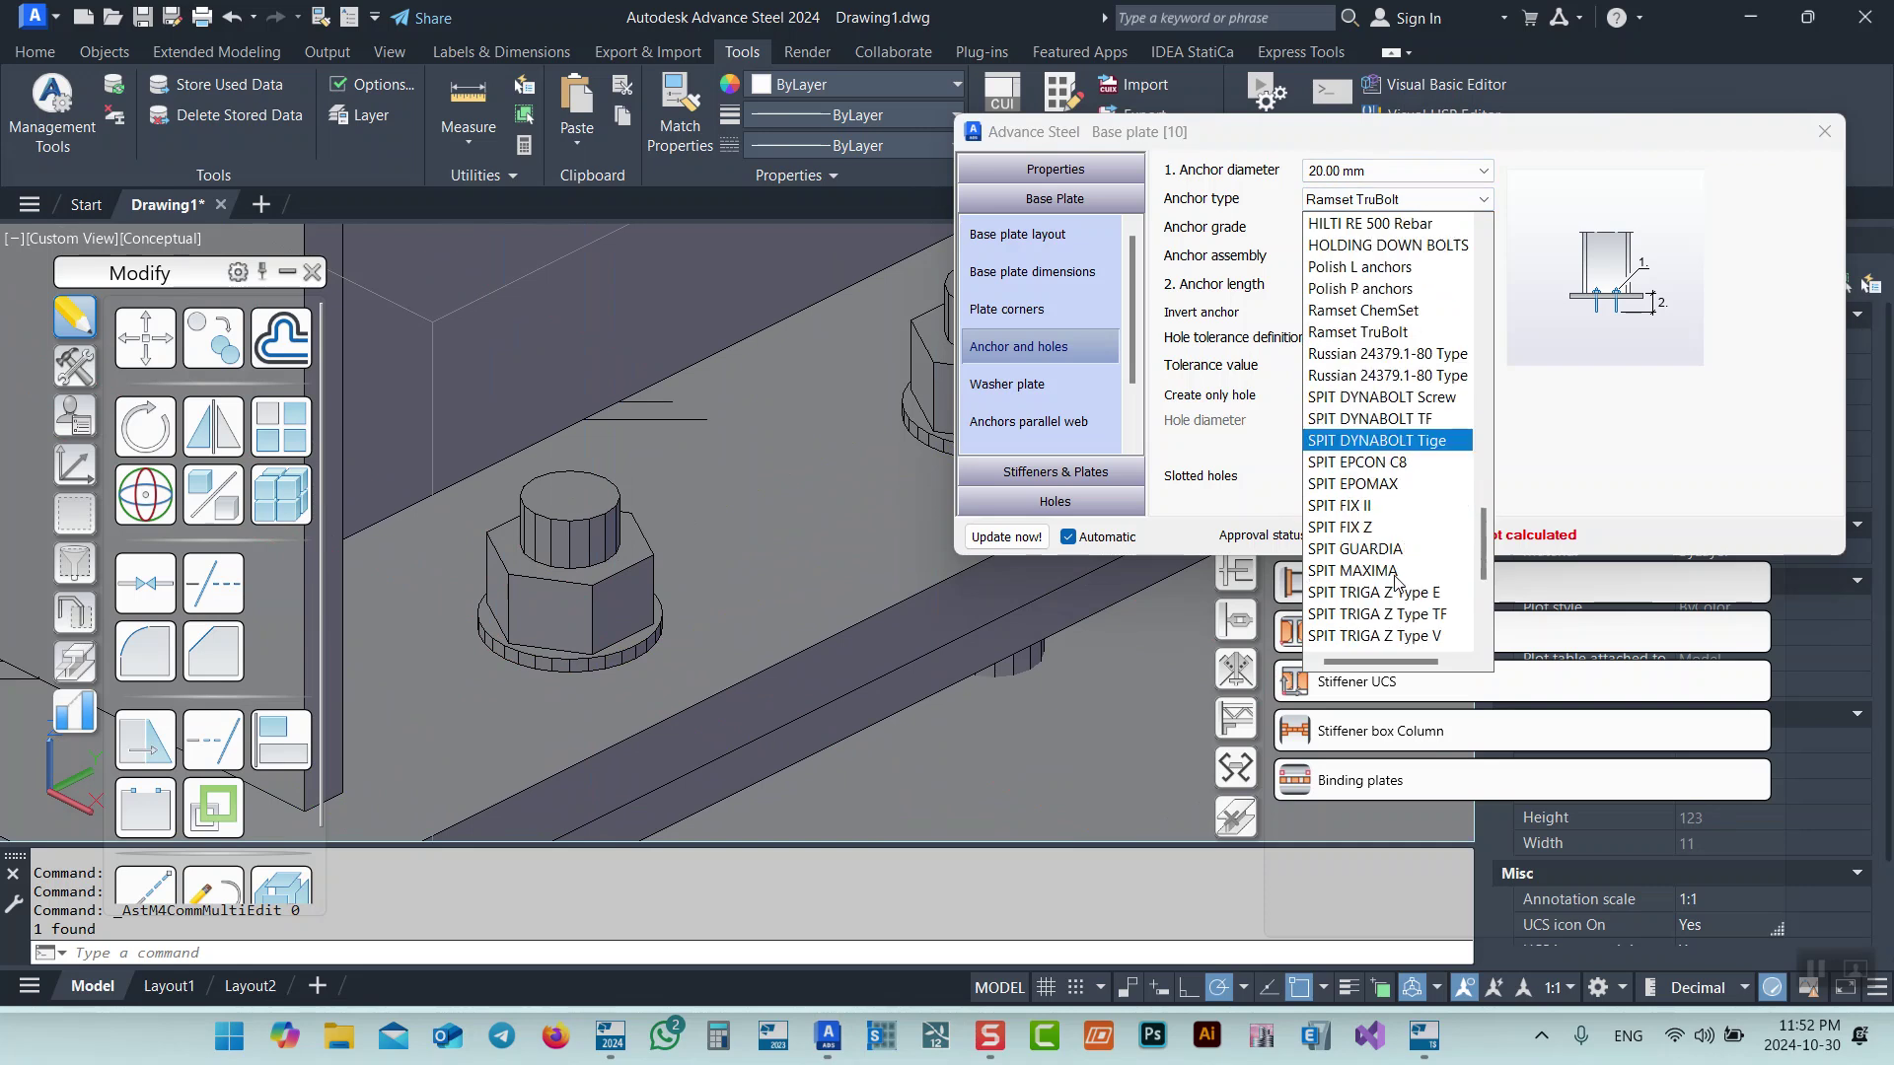
scroll(1386, 560, down, 3)
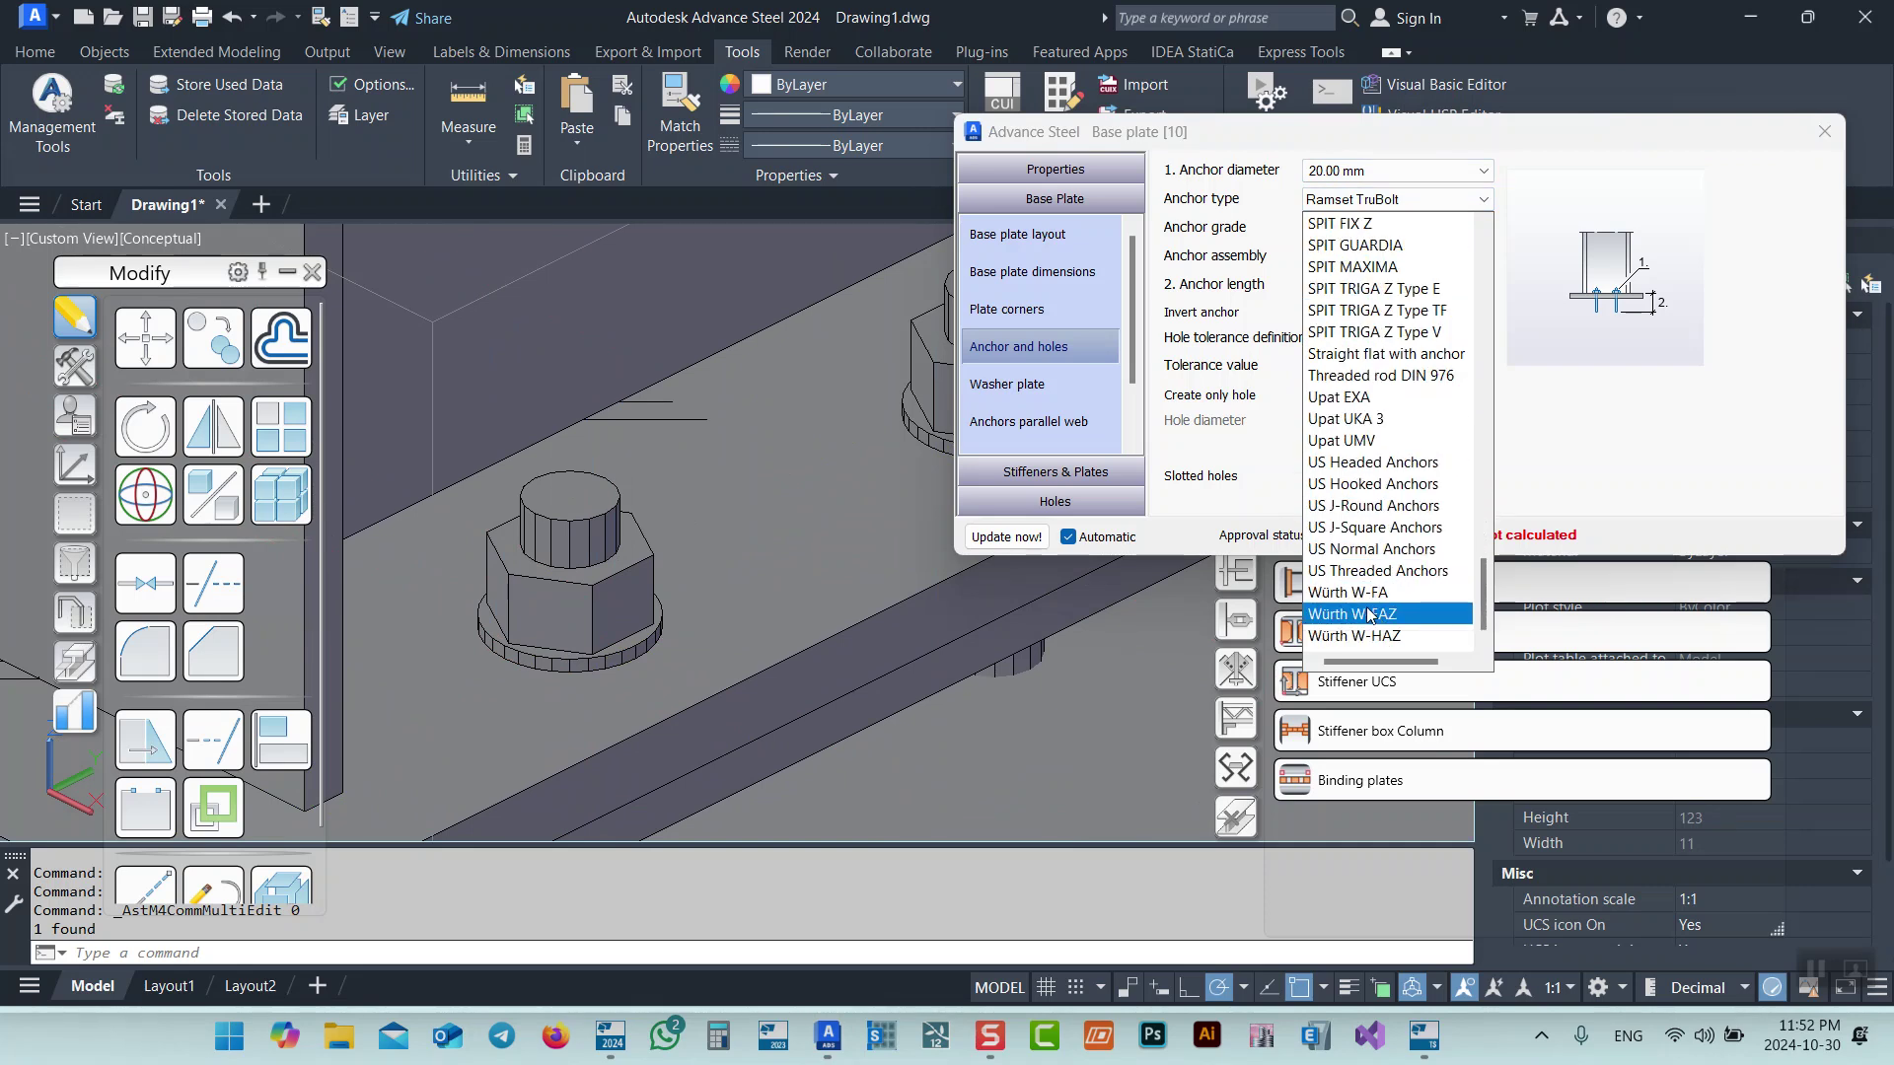
click(1342, 530)
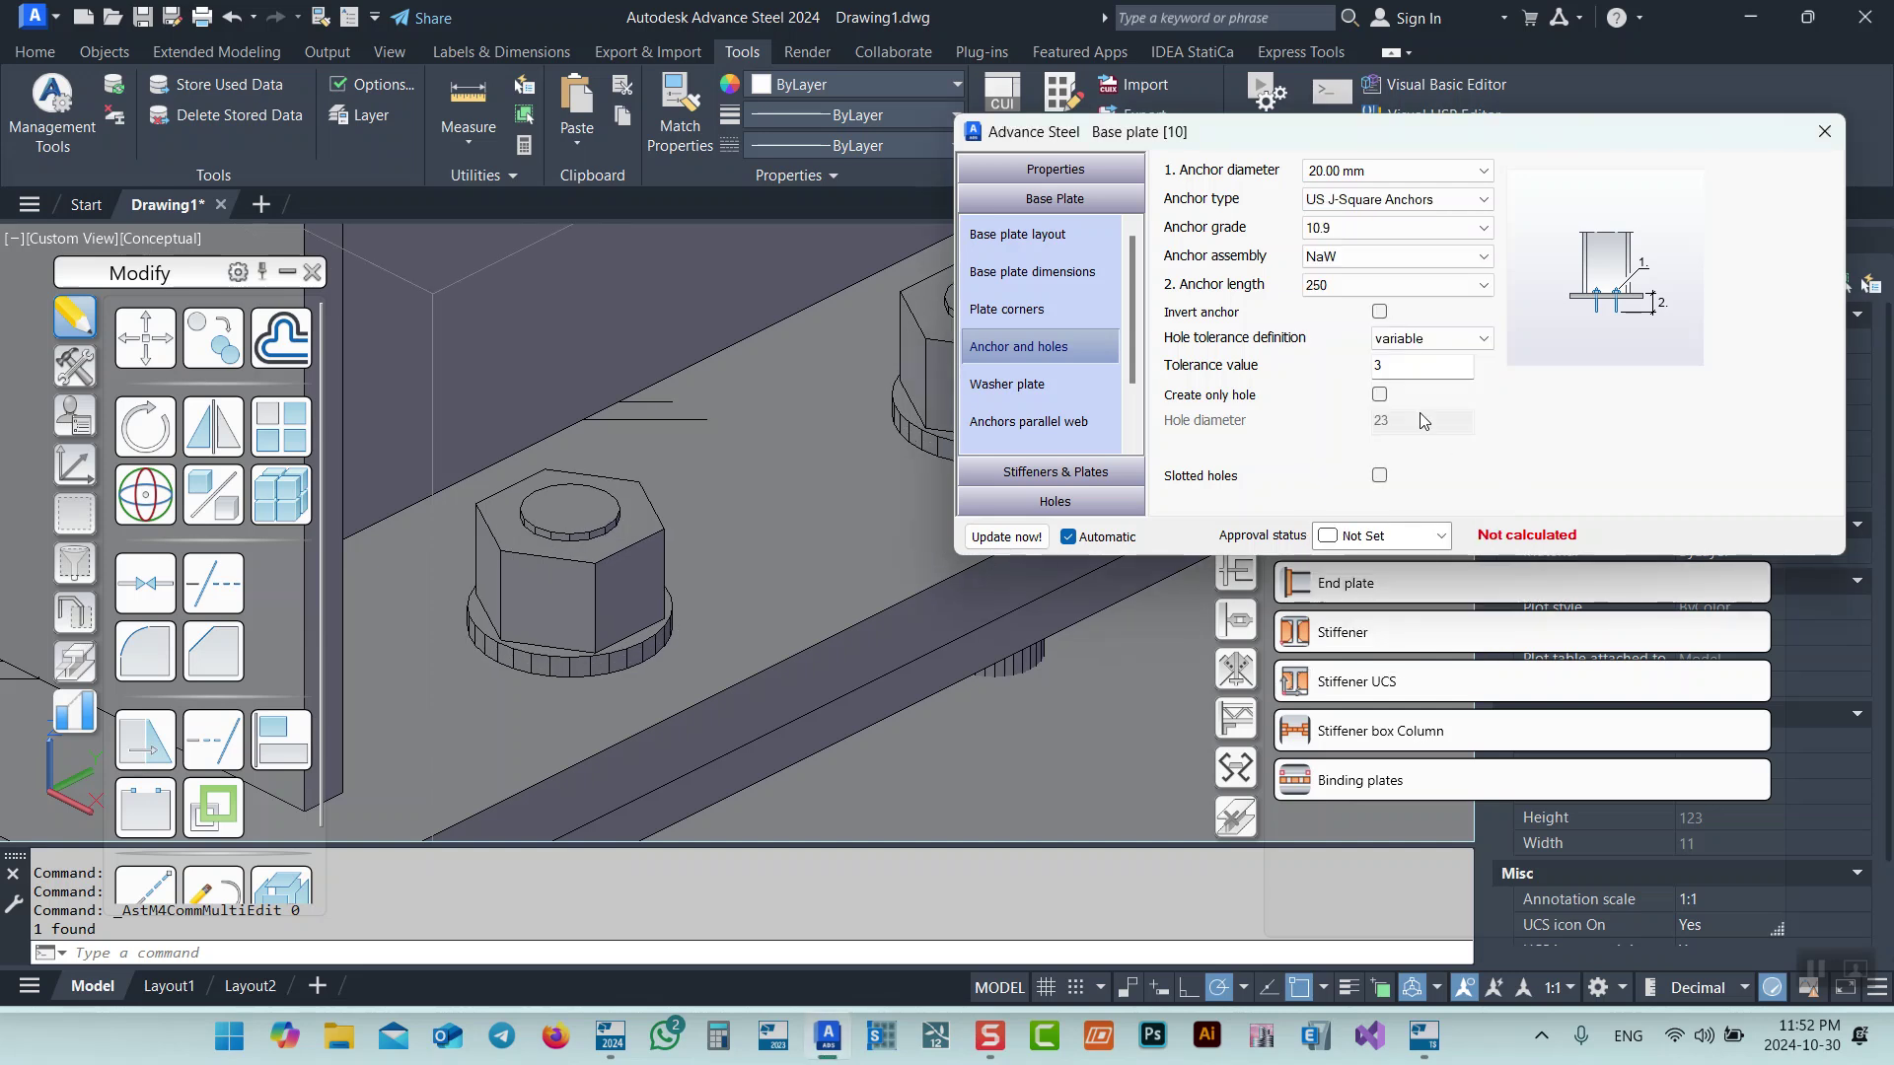
click(1328, 261)
click(1332, 281)
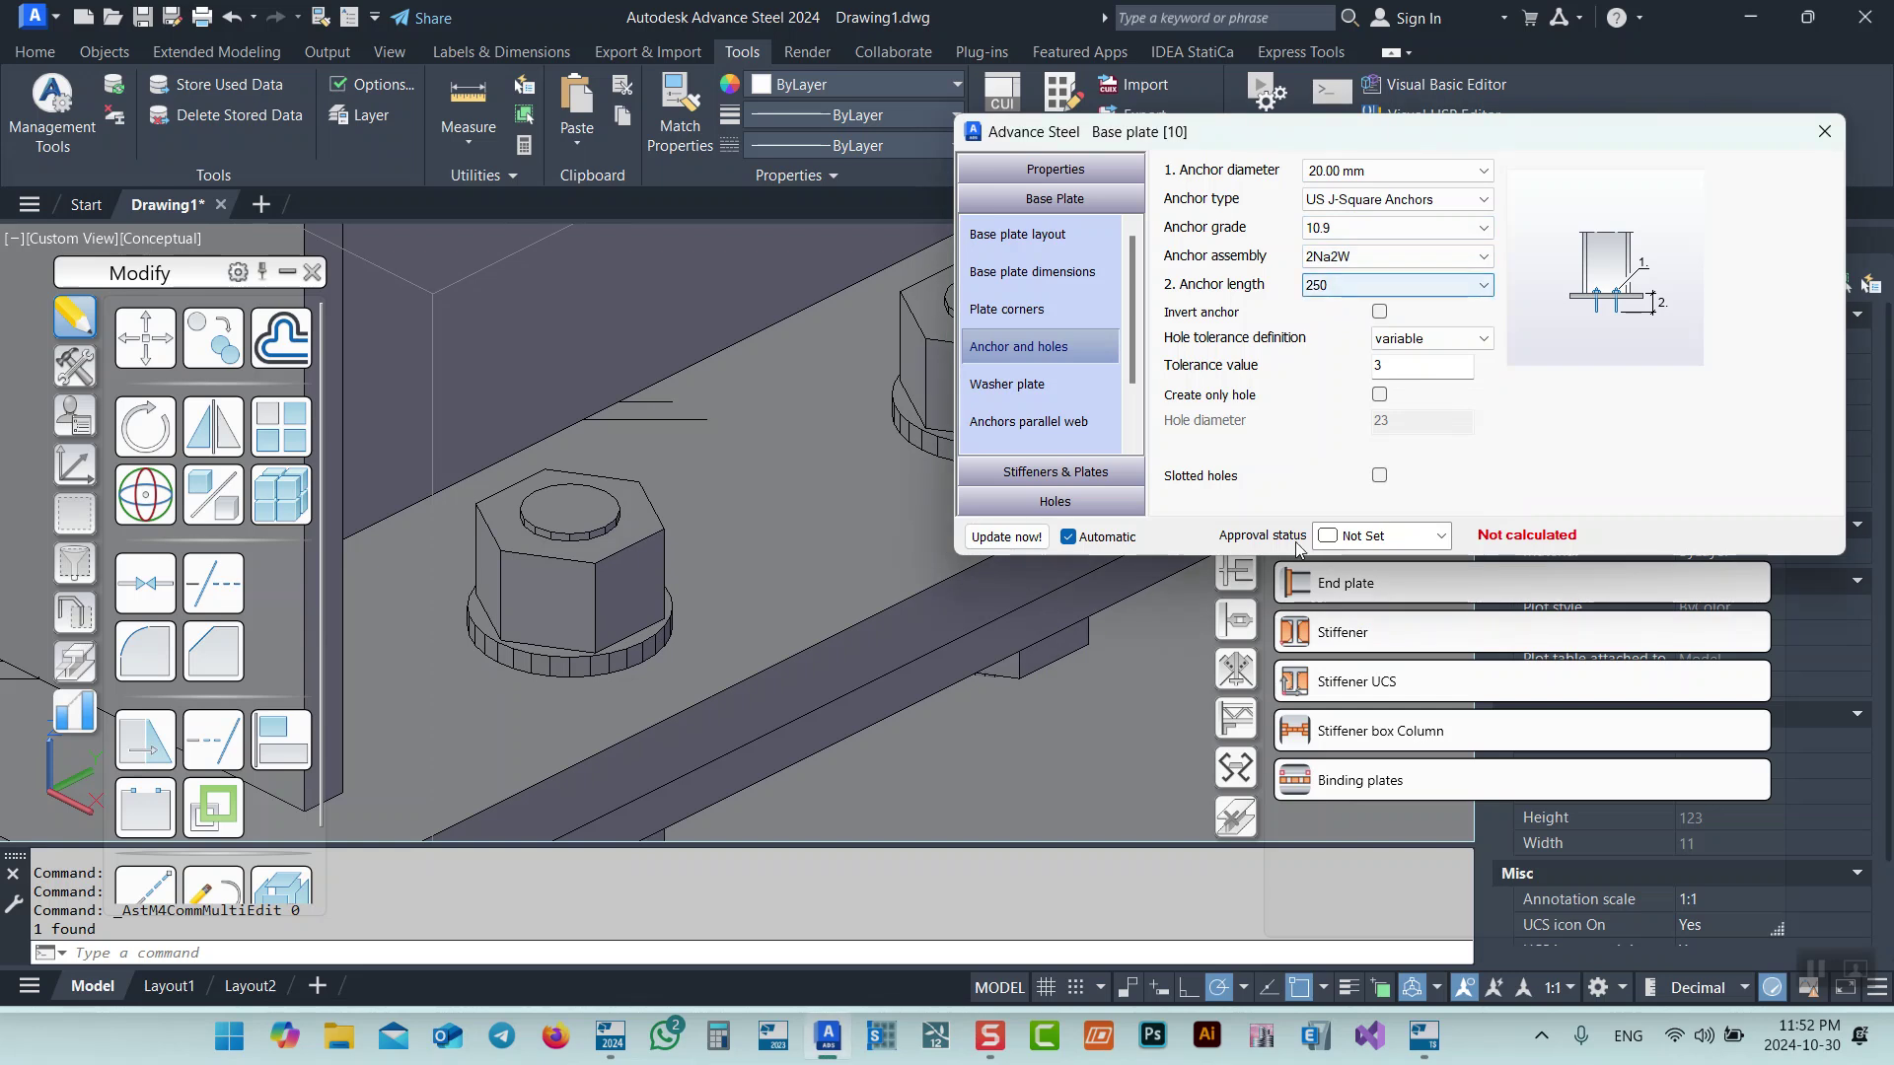
Close the connection settings and examine the base plate and its anchors on the concrete footing from several views.
scroll(744, 625, down, 3)
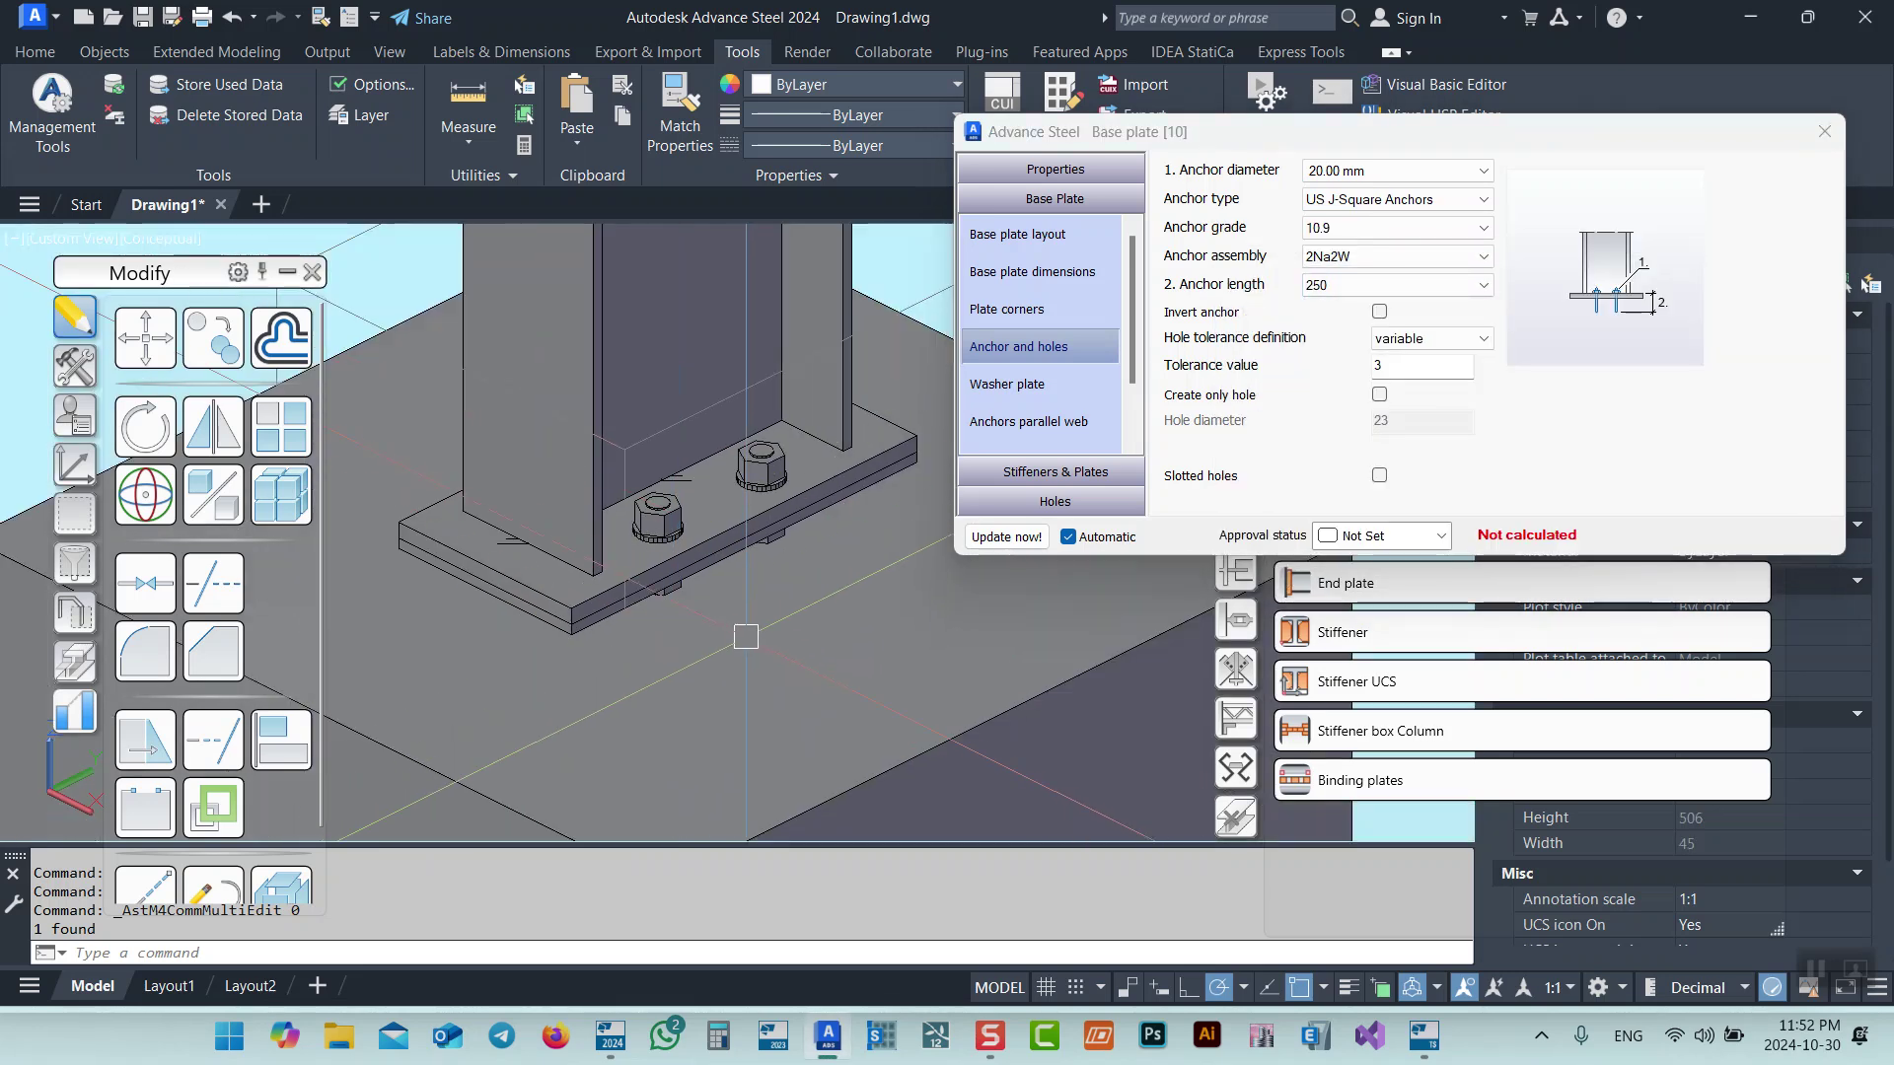
key(Escape)
scroll(1005, 663, up, 5)
scroll(871, 456, down, 10)
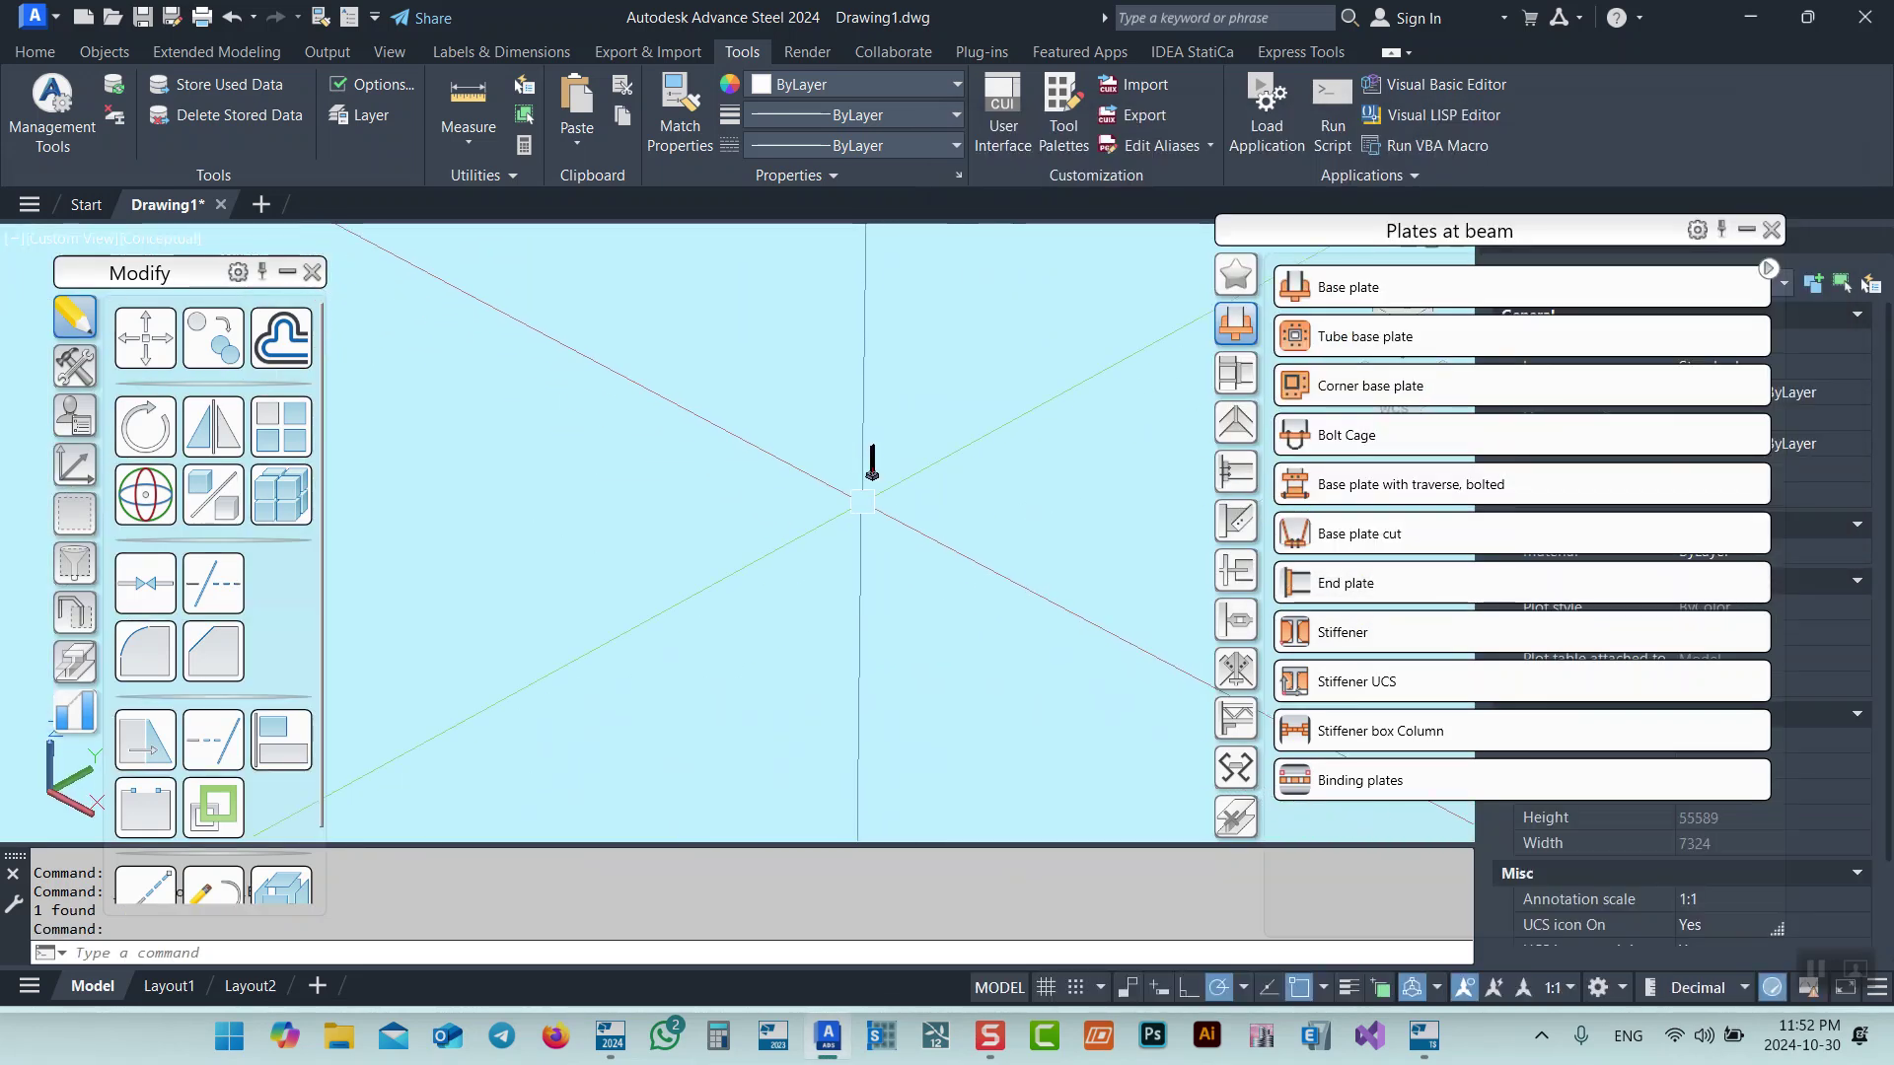
scroll(839, 426, up, 5)
scroll(839, 426, up, 2)
click(816, 554)
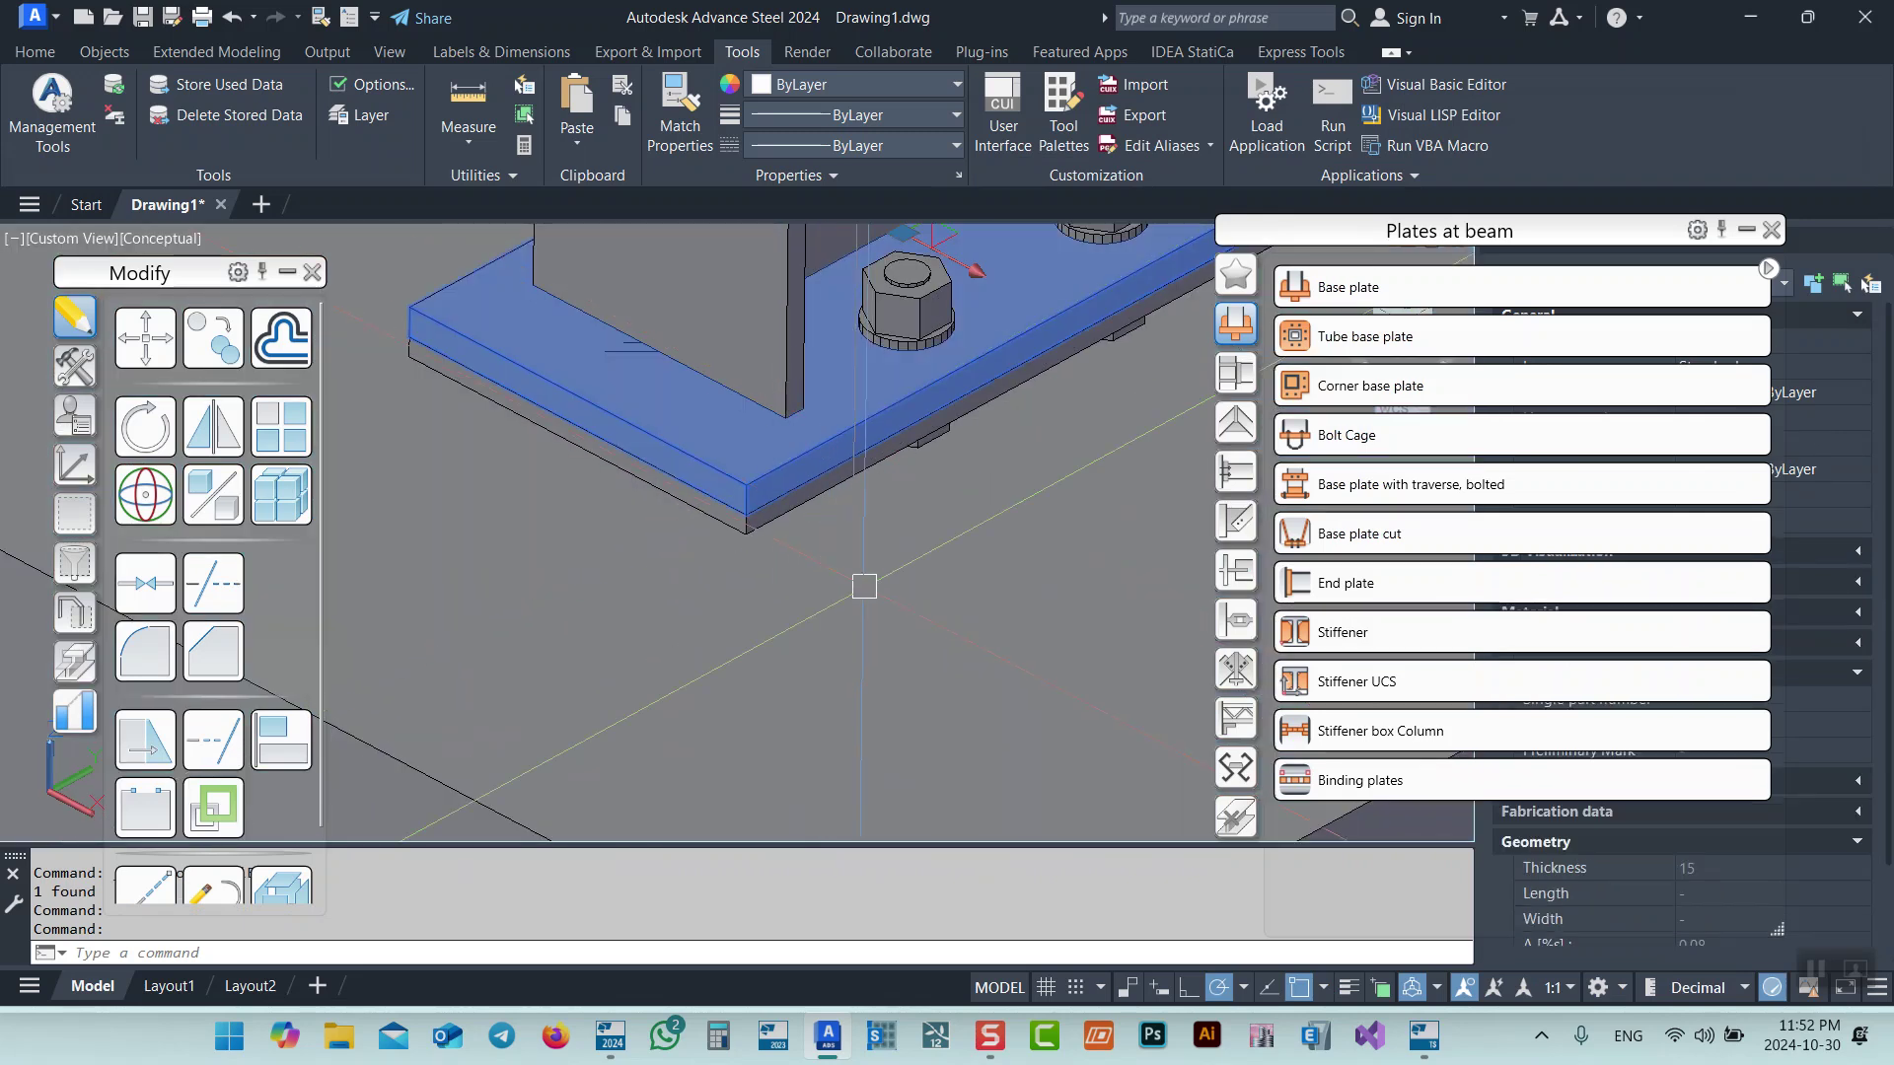
scroll(866, 507, up, 5)
scroll(795, 516, down, 8)
scroll(786, 419, up, 6)
shift+middle_drag(786, 419, 824, 750)
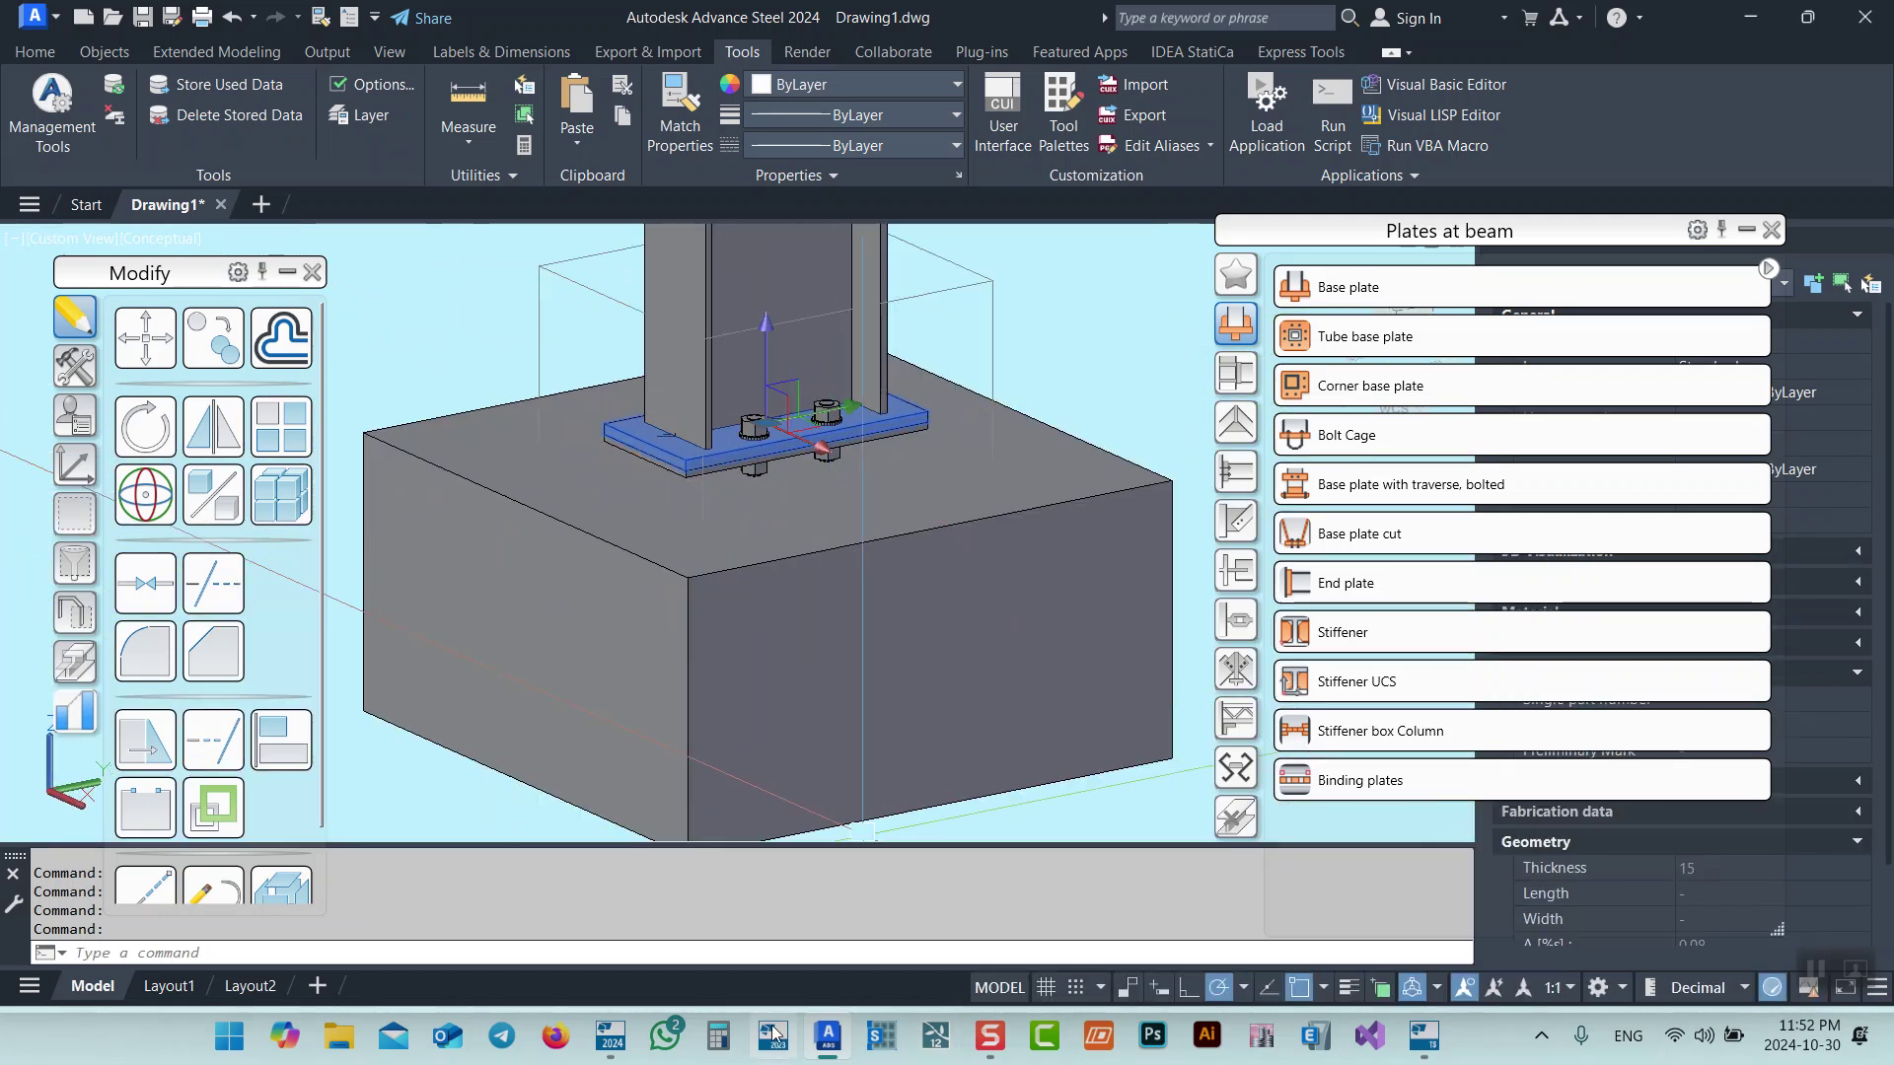
Switch to Tekla Structures and set the anchor rod nut profile to the metric M24_HEAVY_HEX_NUT.
click(611, 1035)
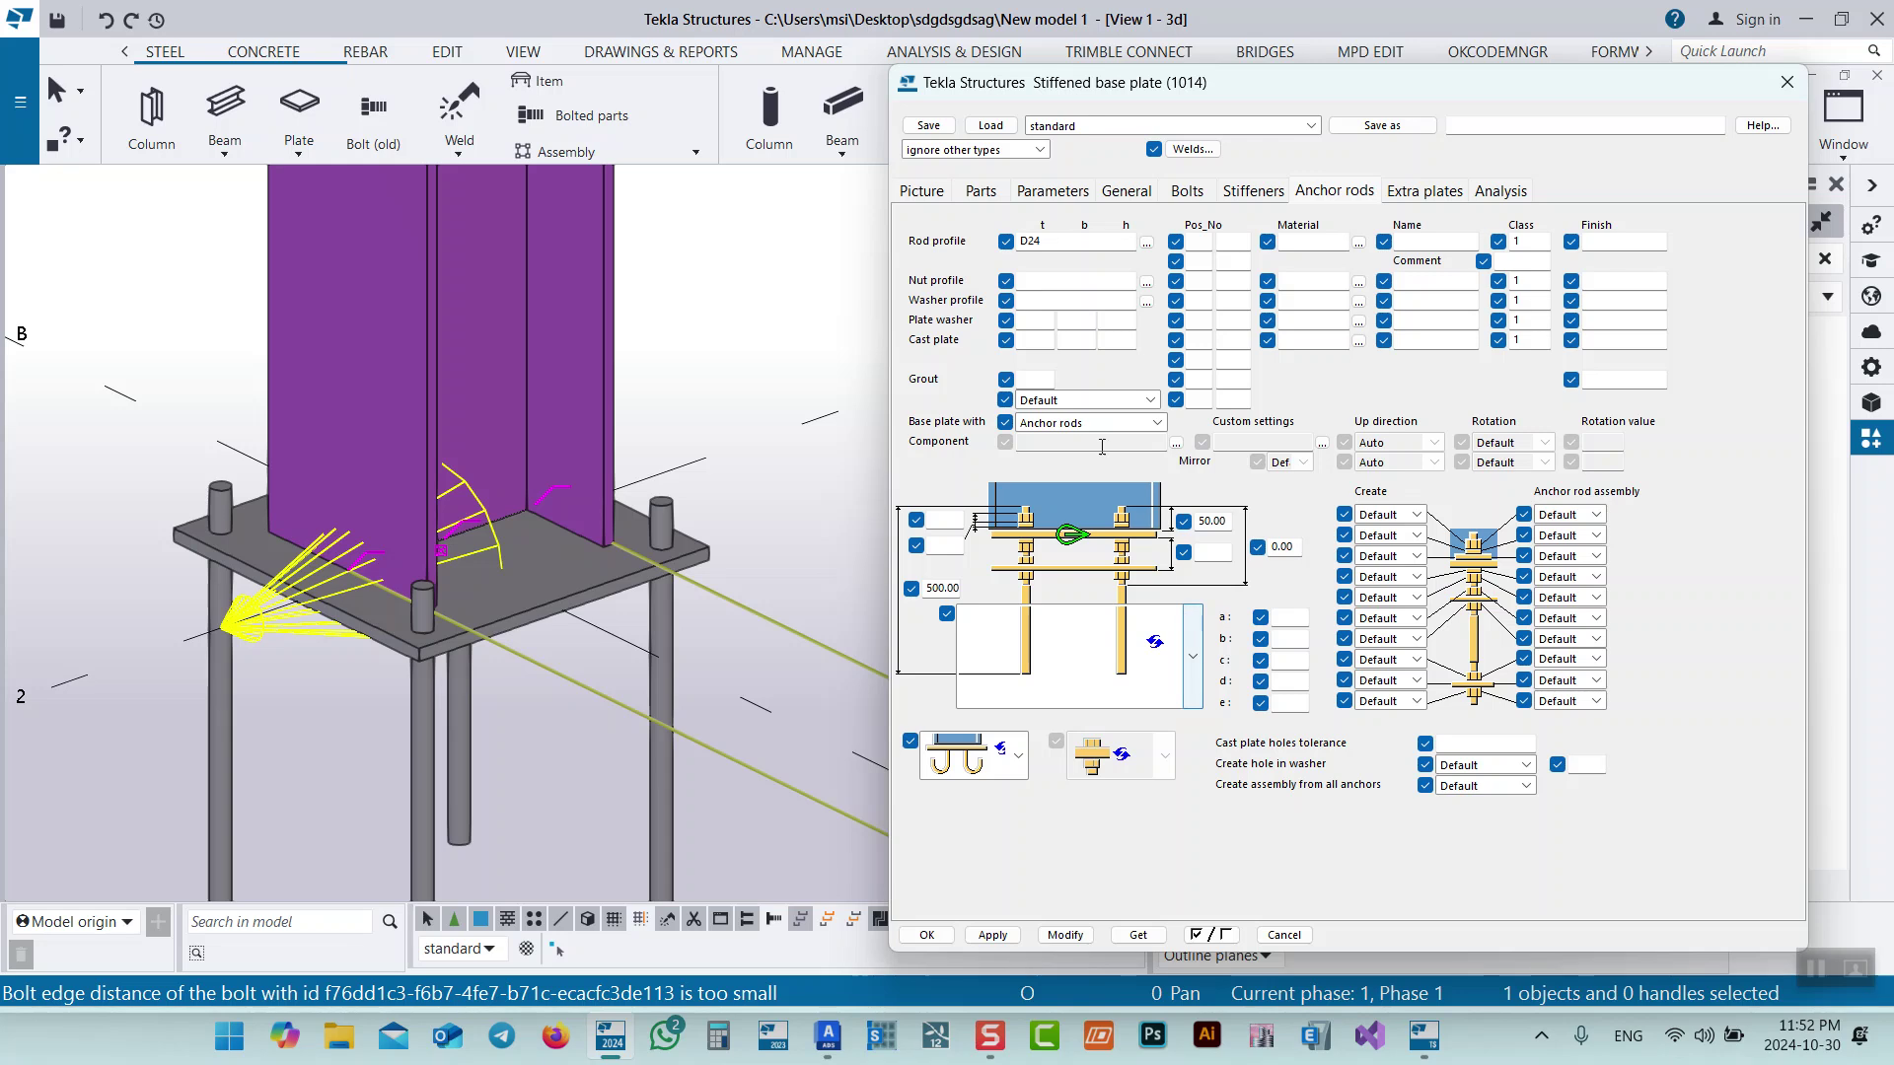
click(1148, 284)
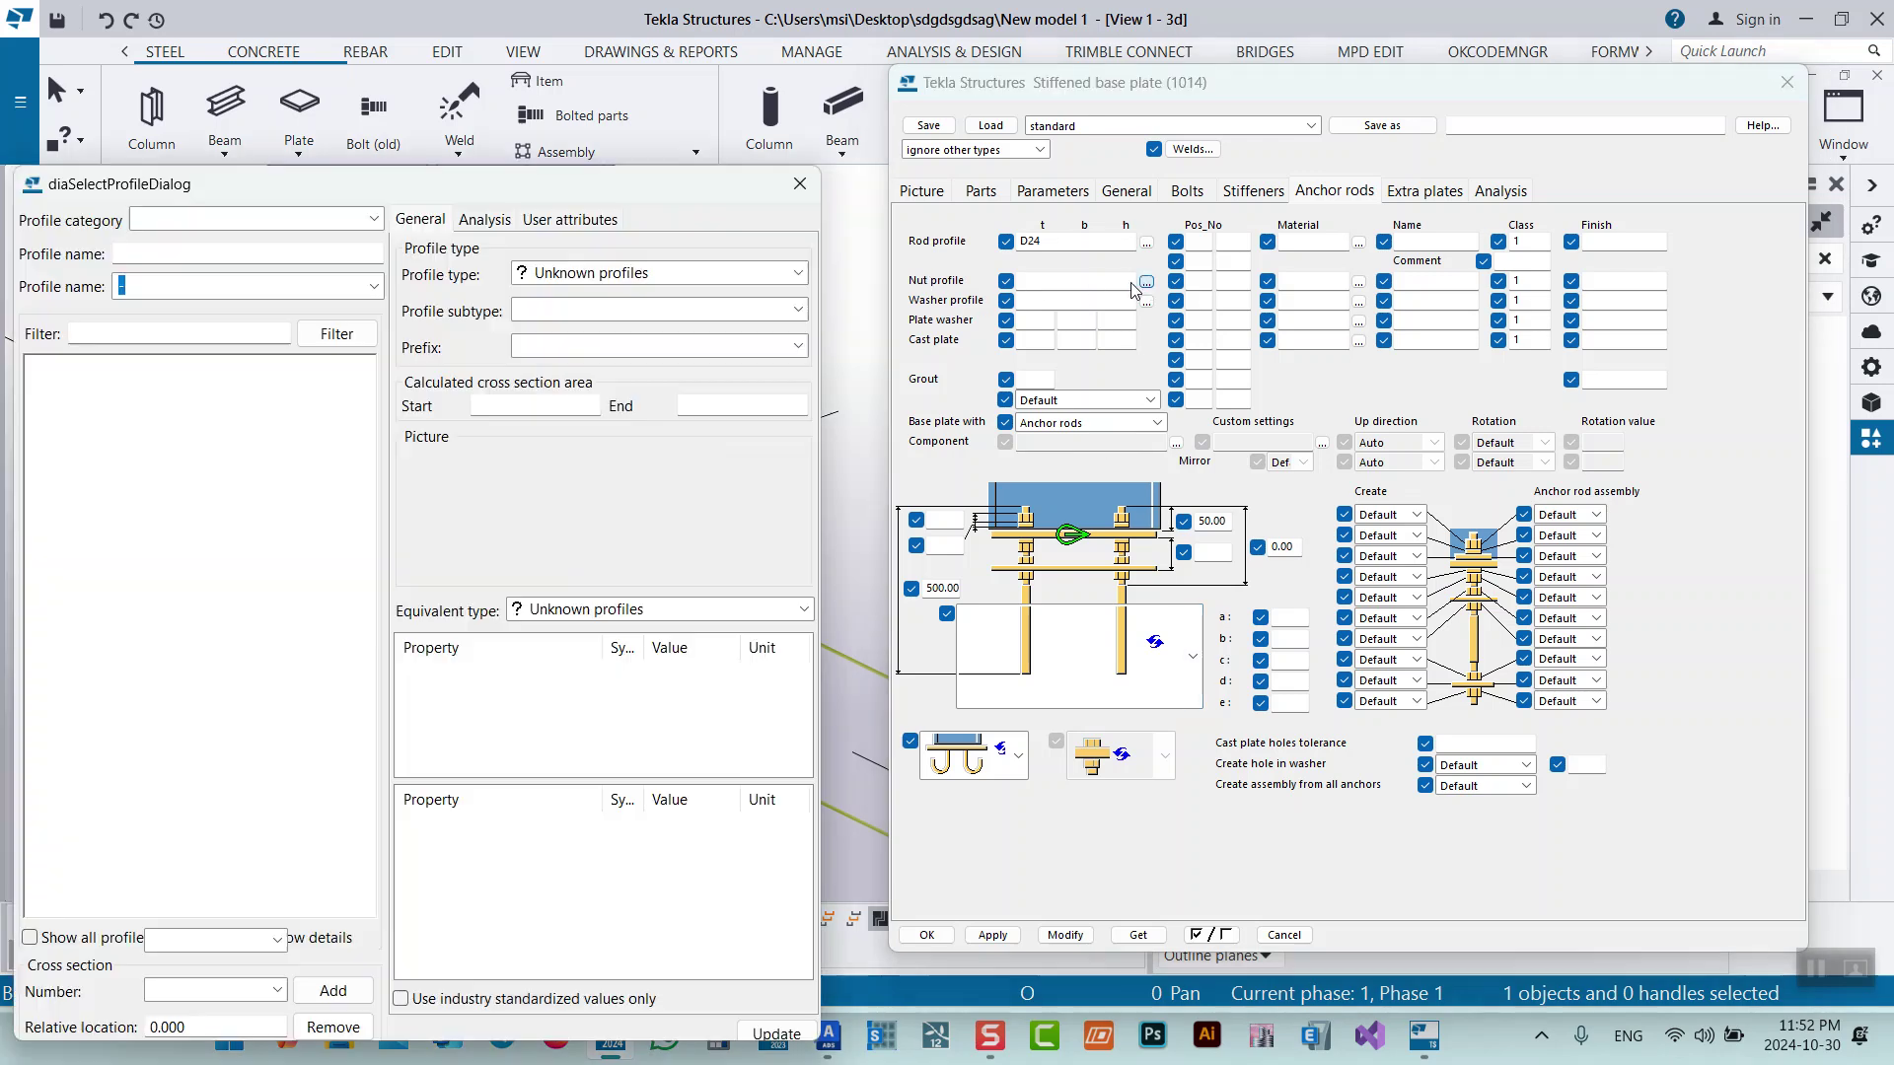
click(82, 691)
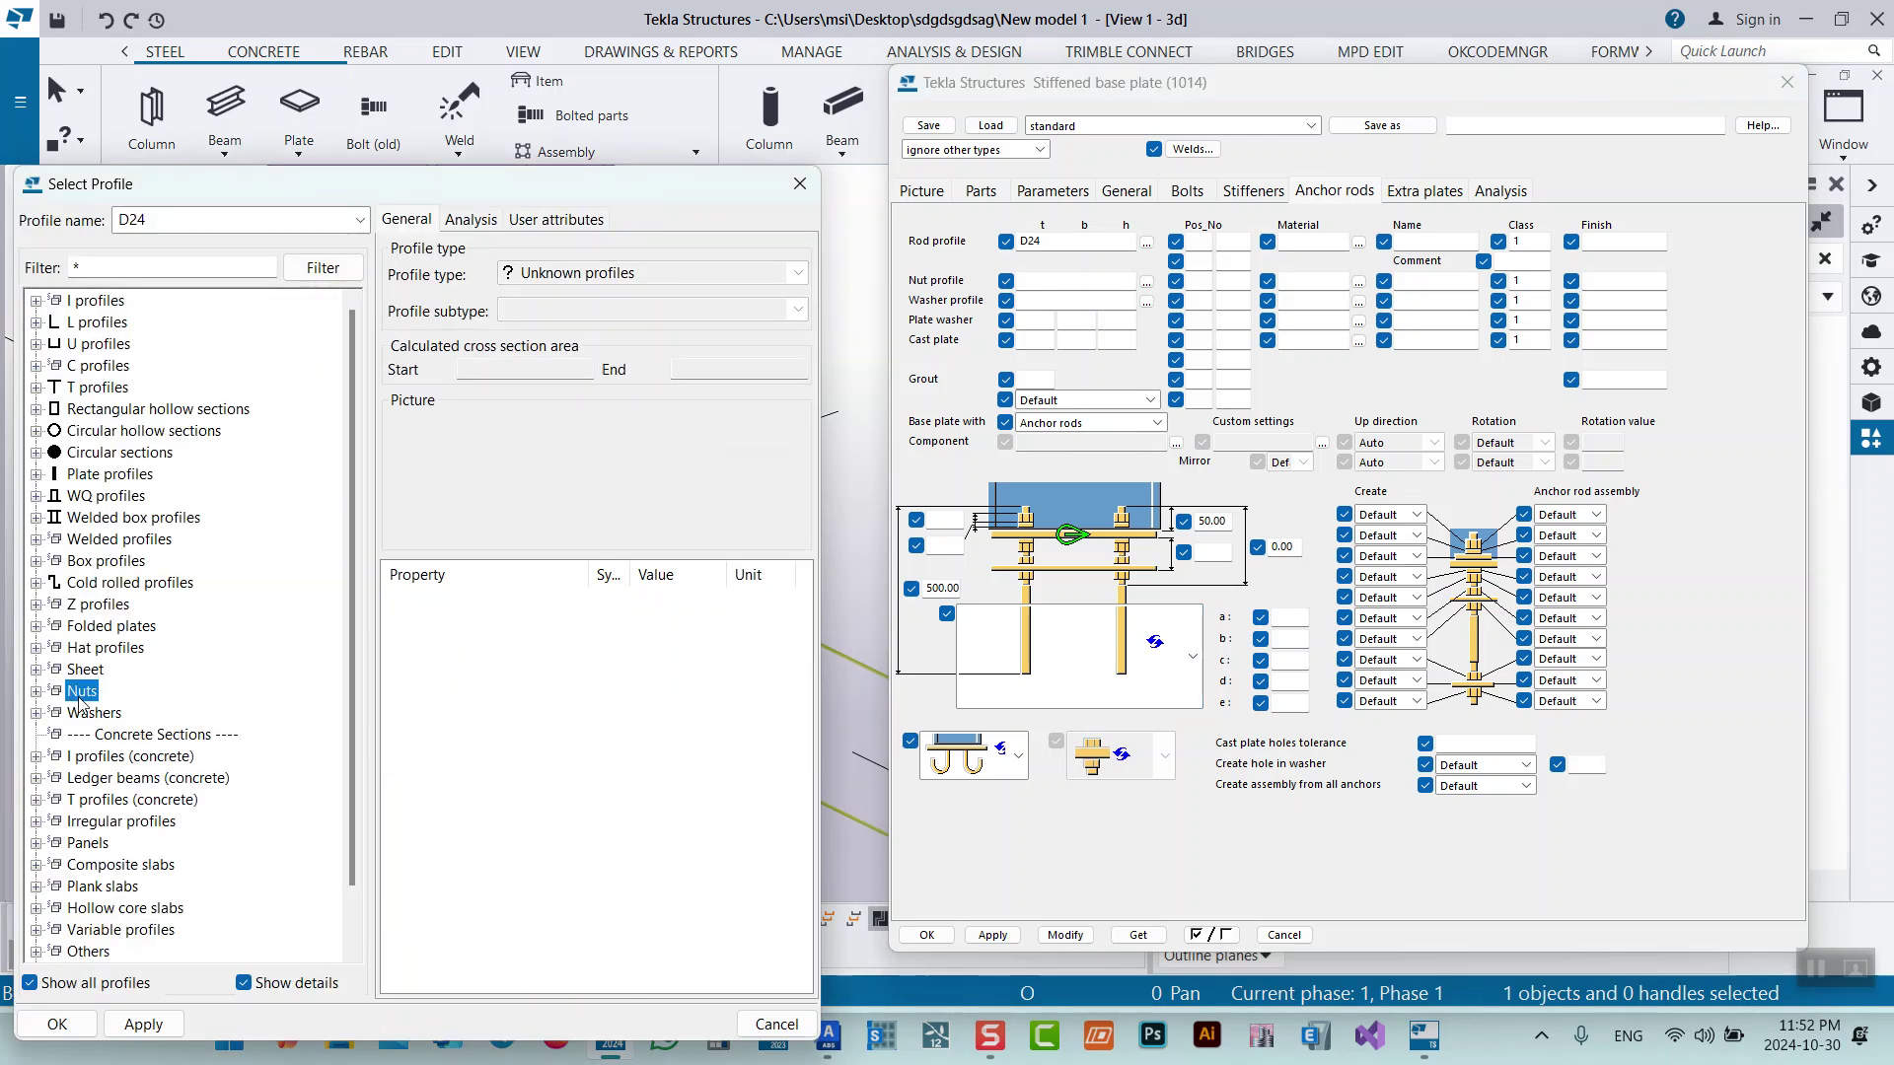
double_click(85, 694)
double_click(93, 714)
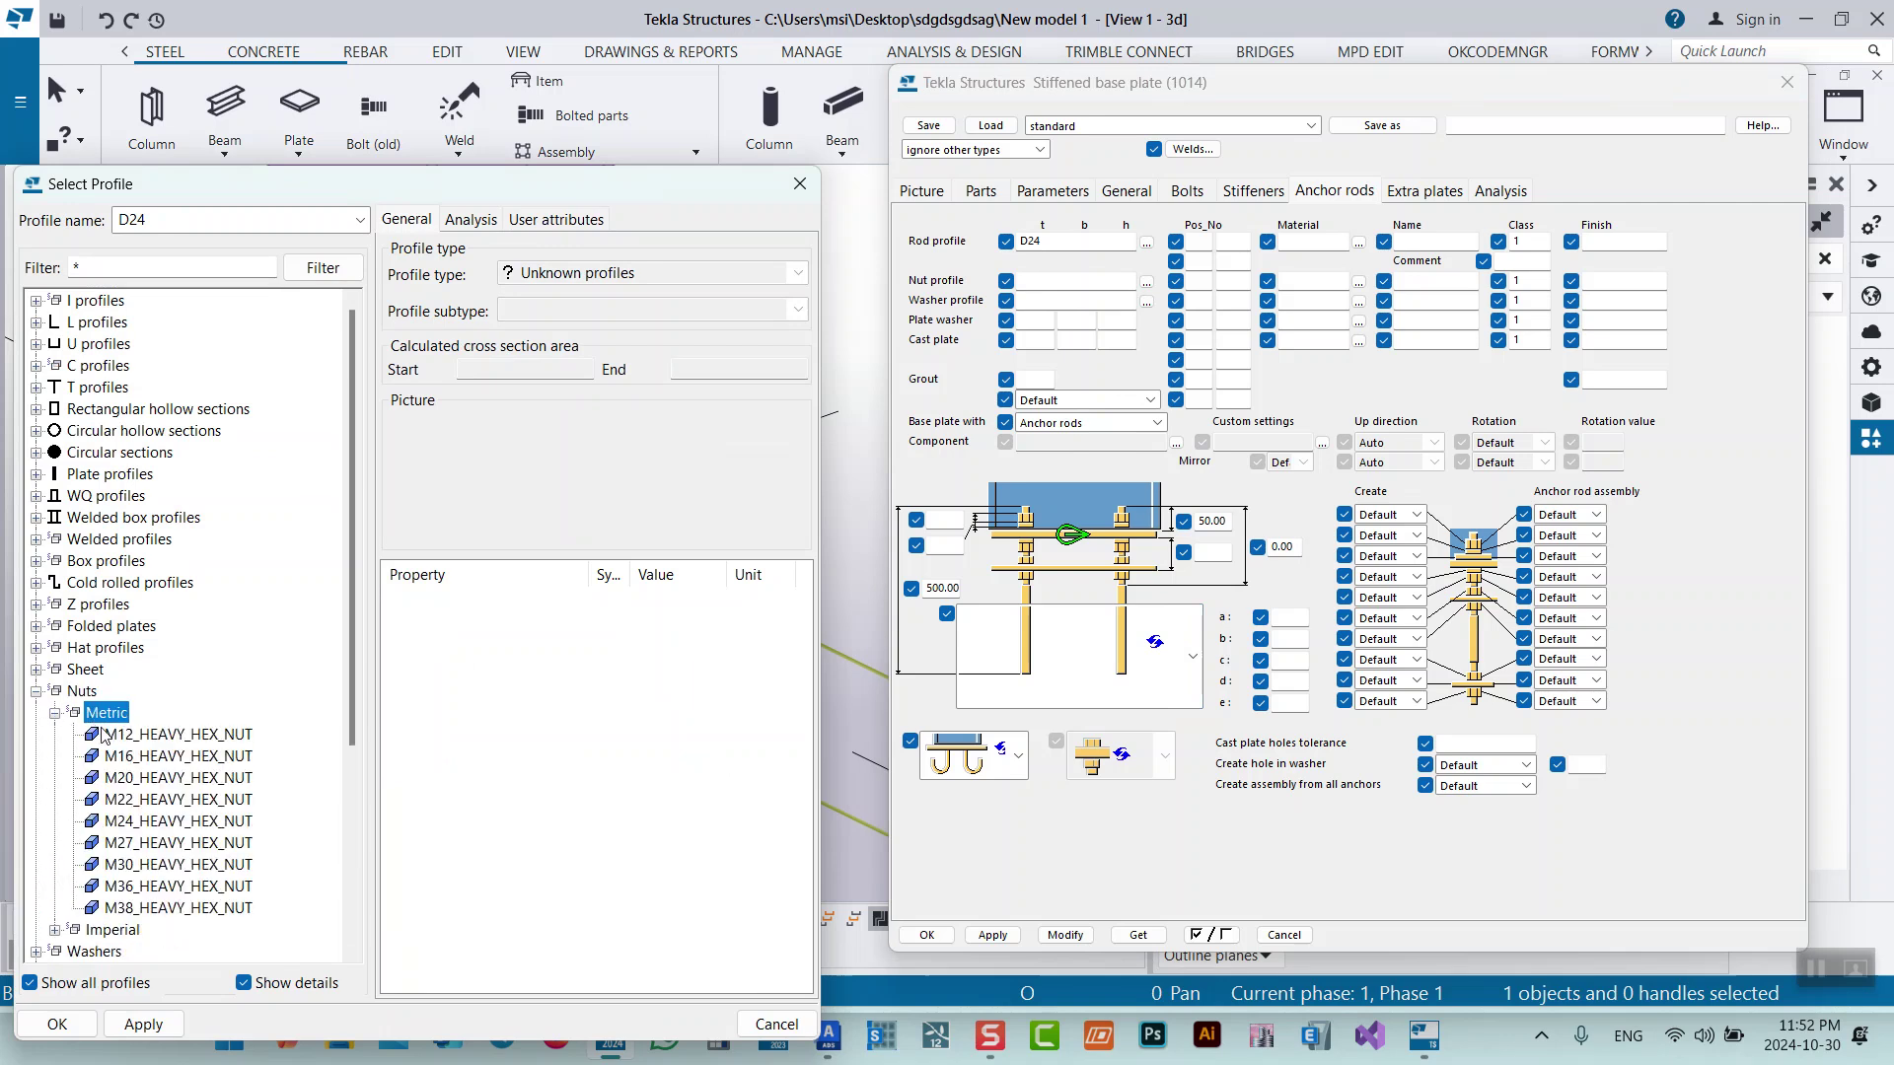
double_click(132, 825)
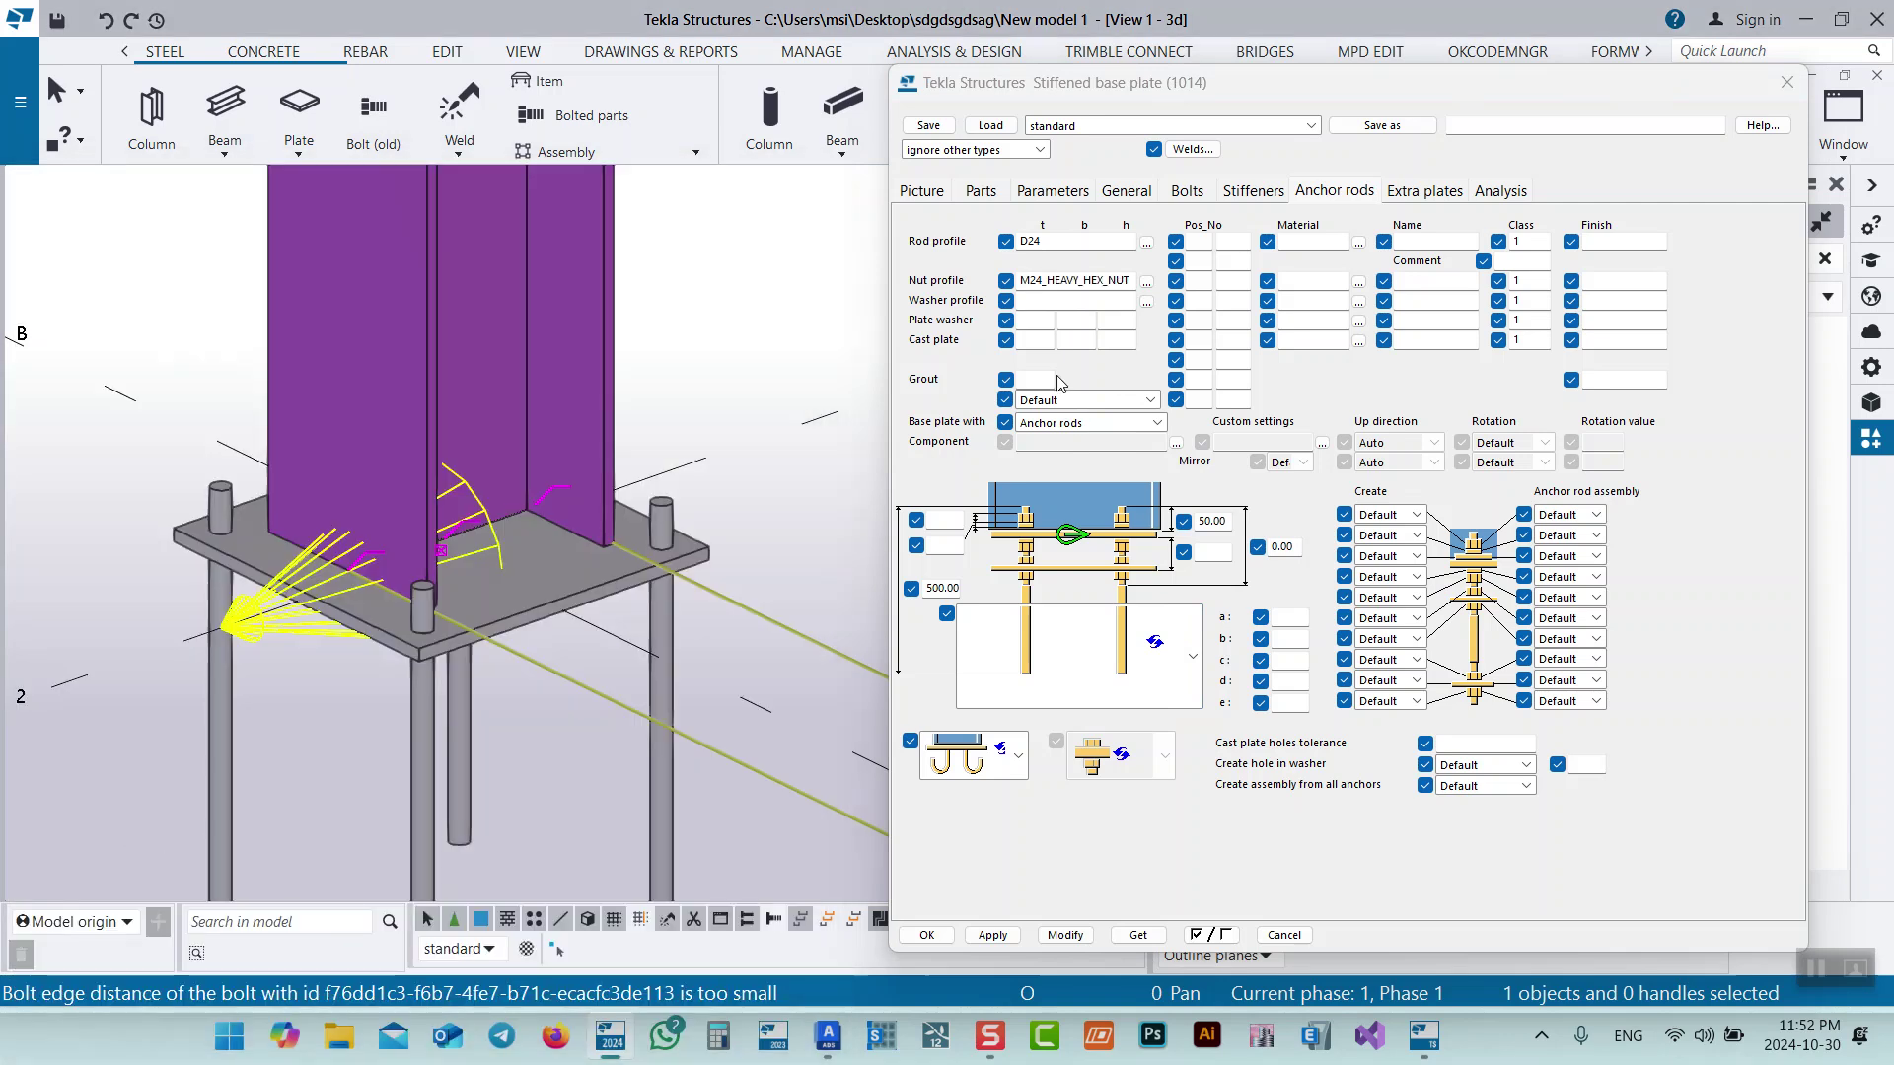
Set the anchor rod washer profile to the metric M24_WASHER and apply the changes to the model.
click(1146, 302)
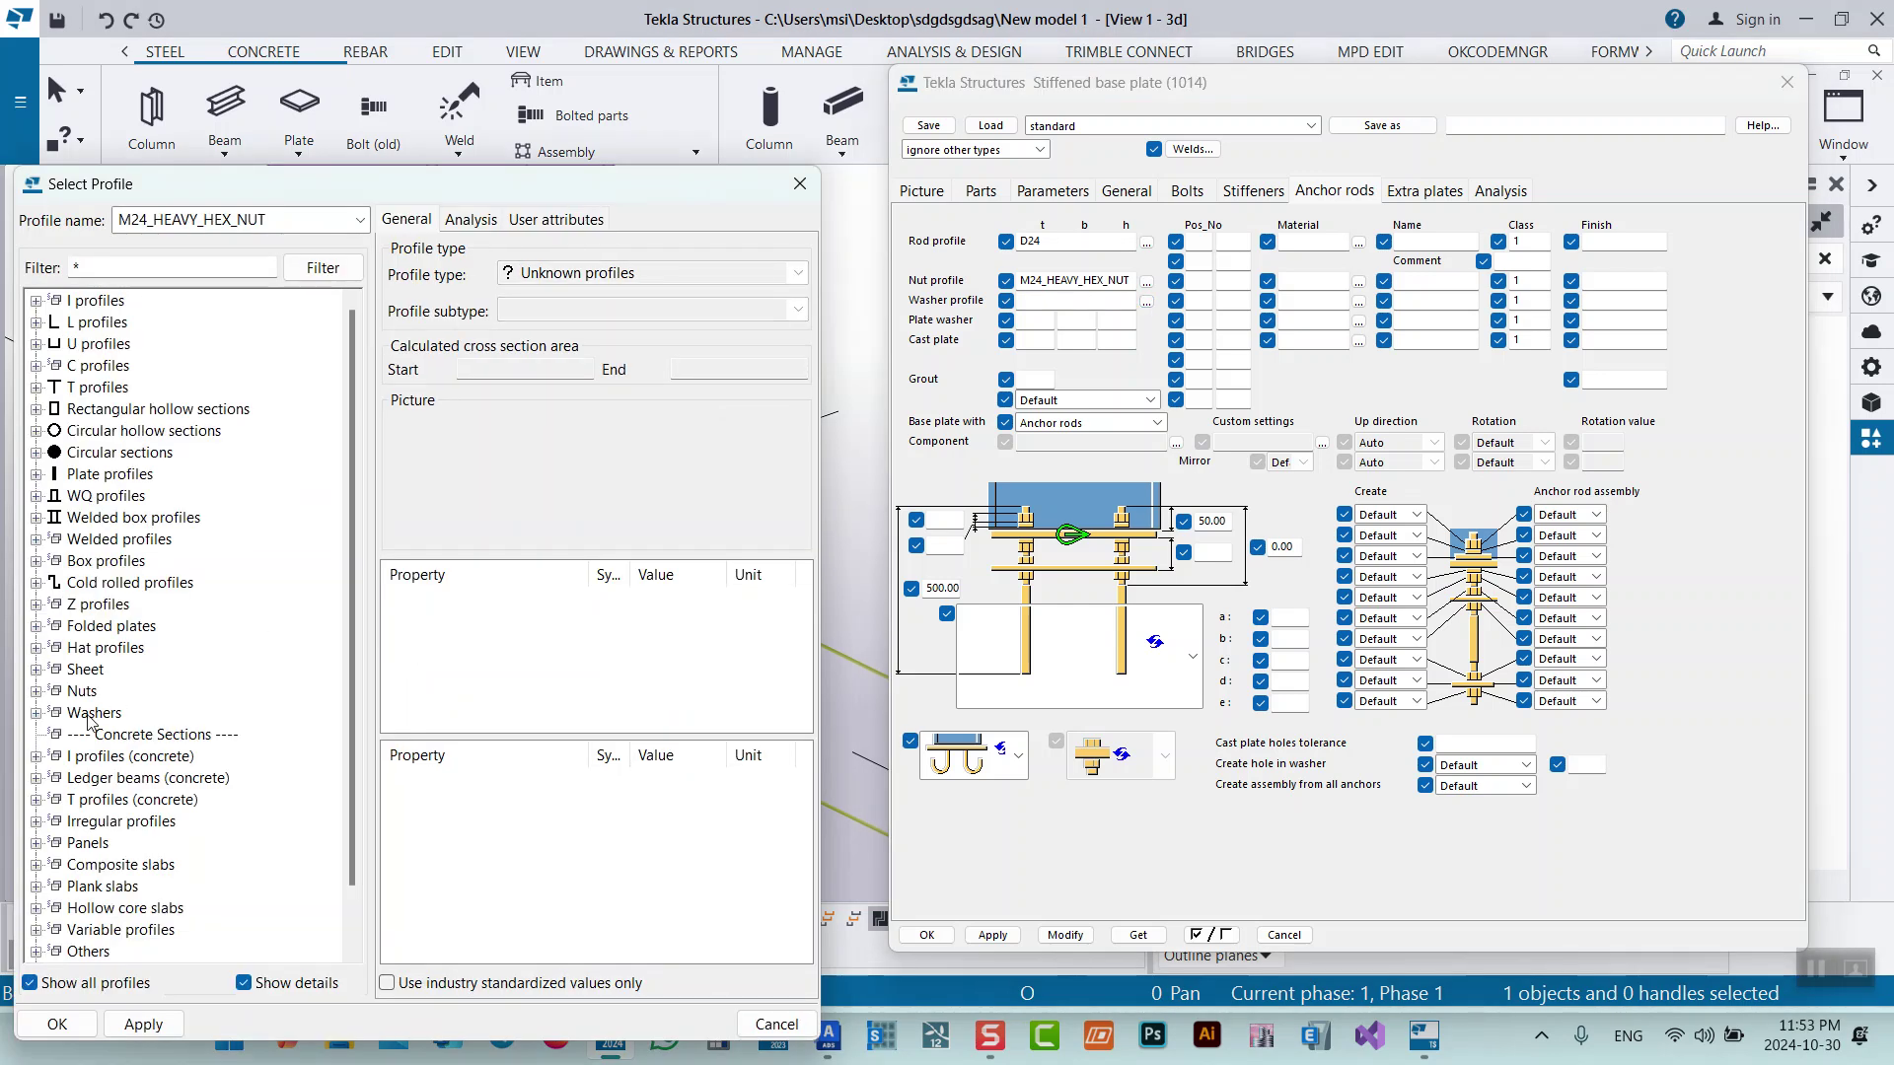
double_click(91, 714)
double_click(93, 738)
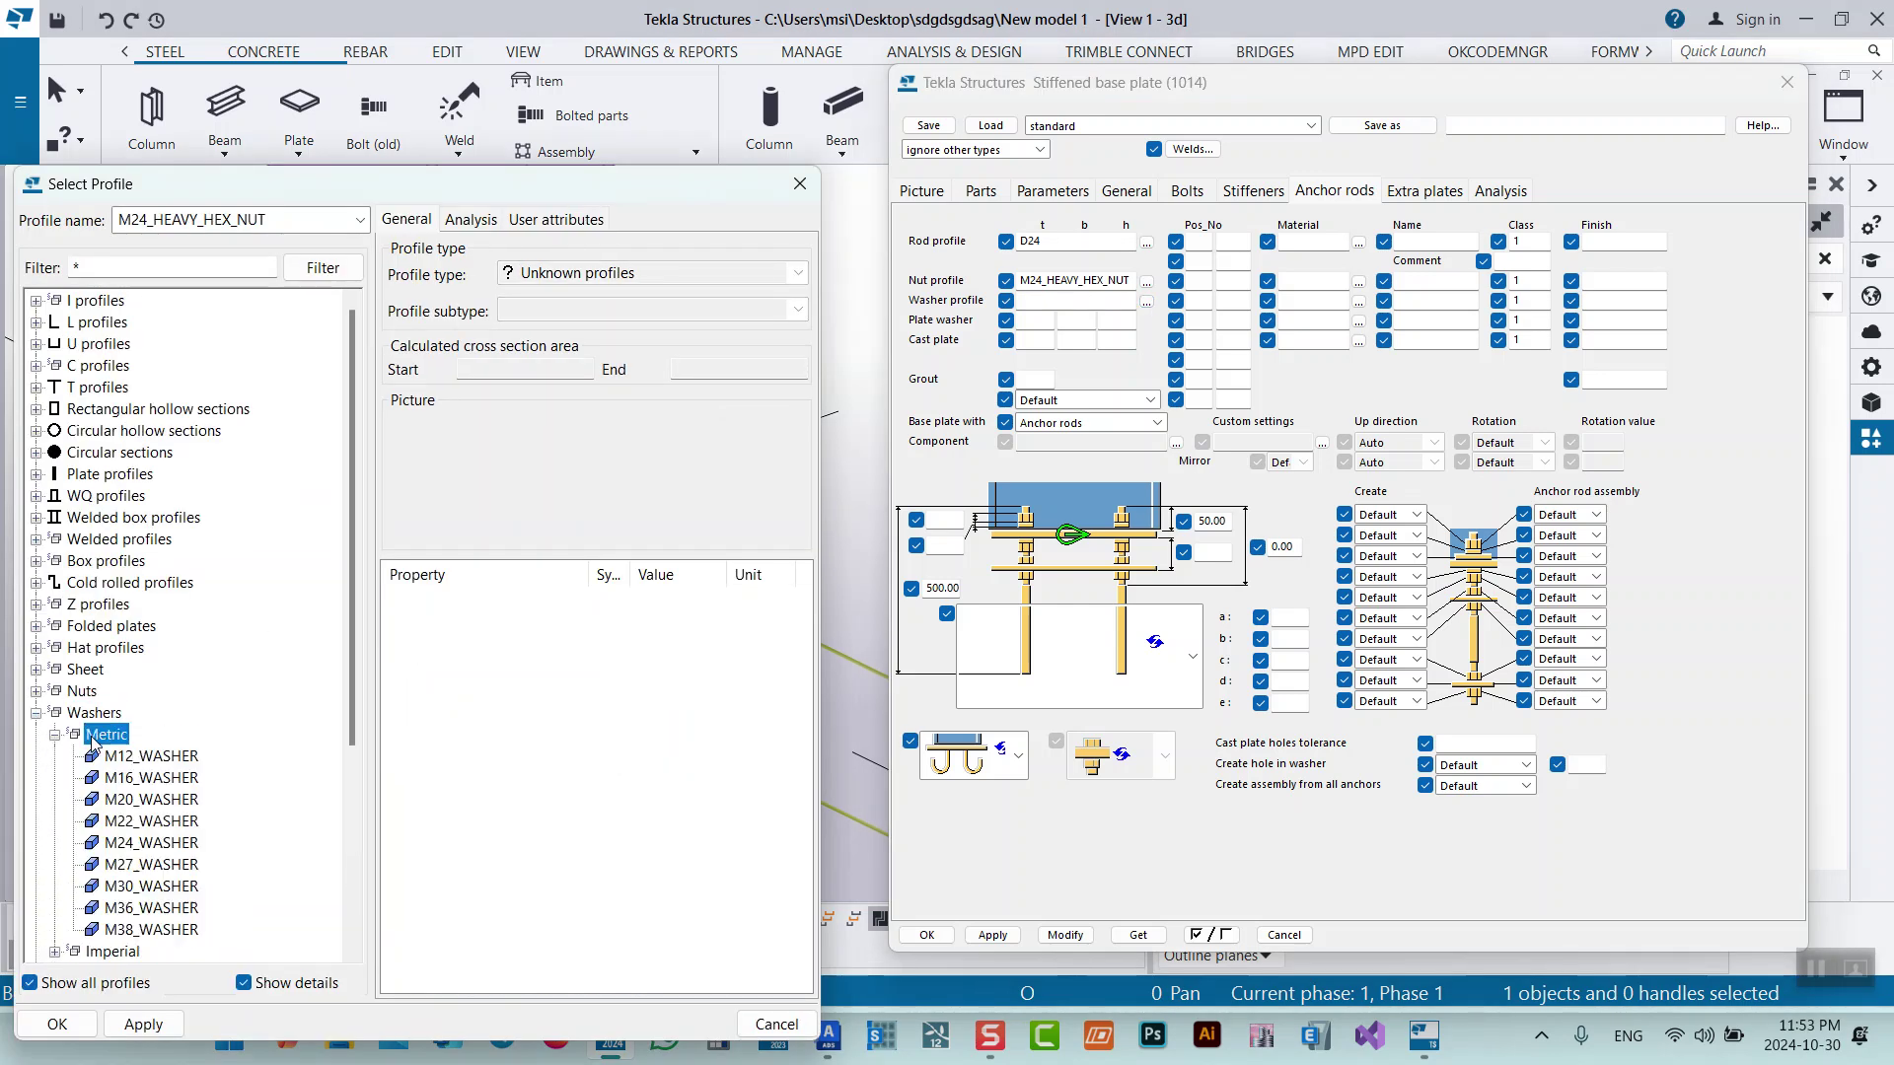
double_click(133, 840)
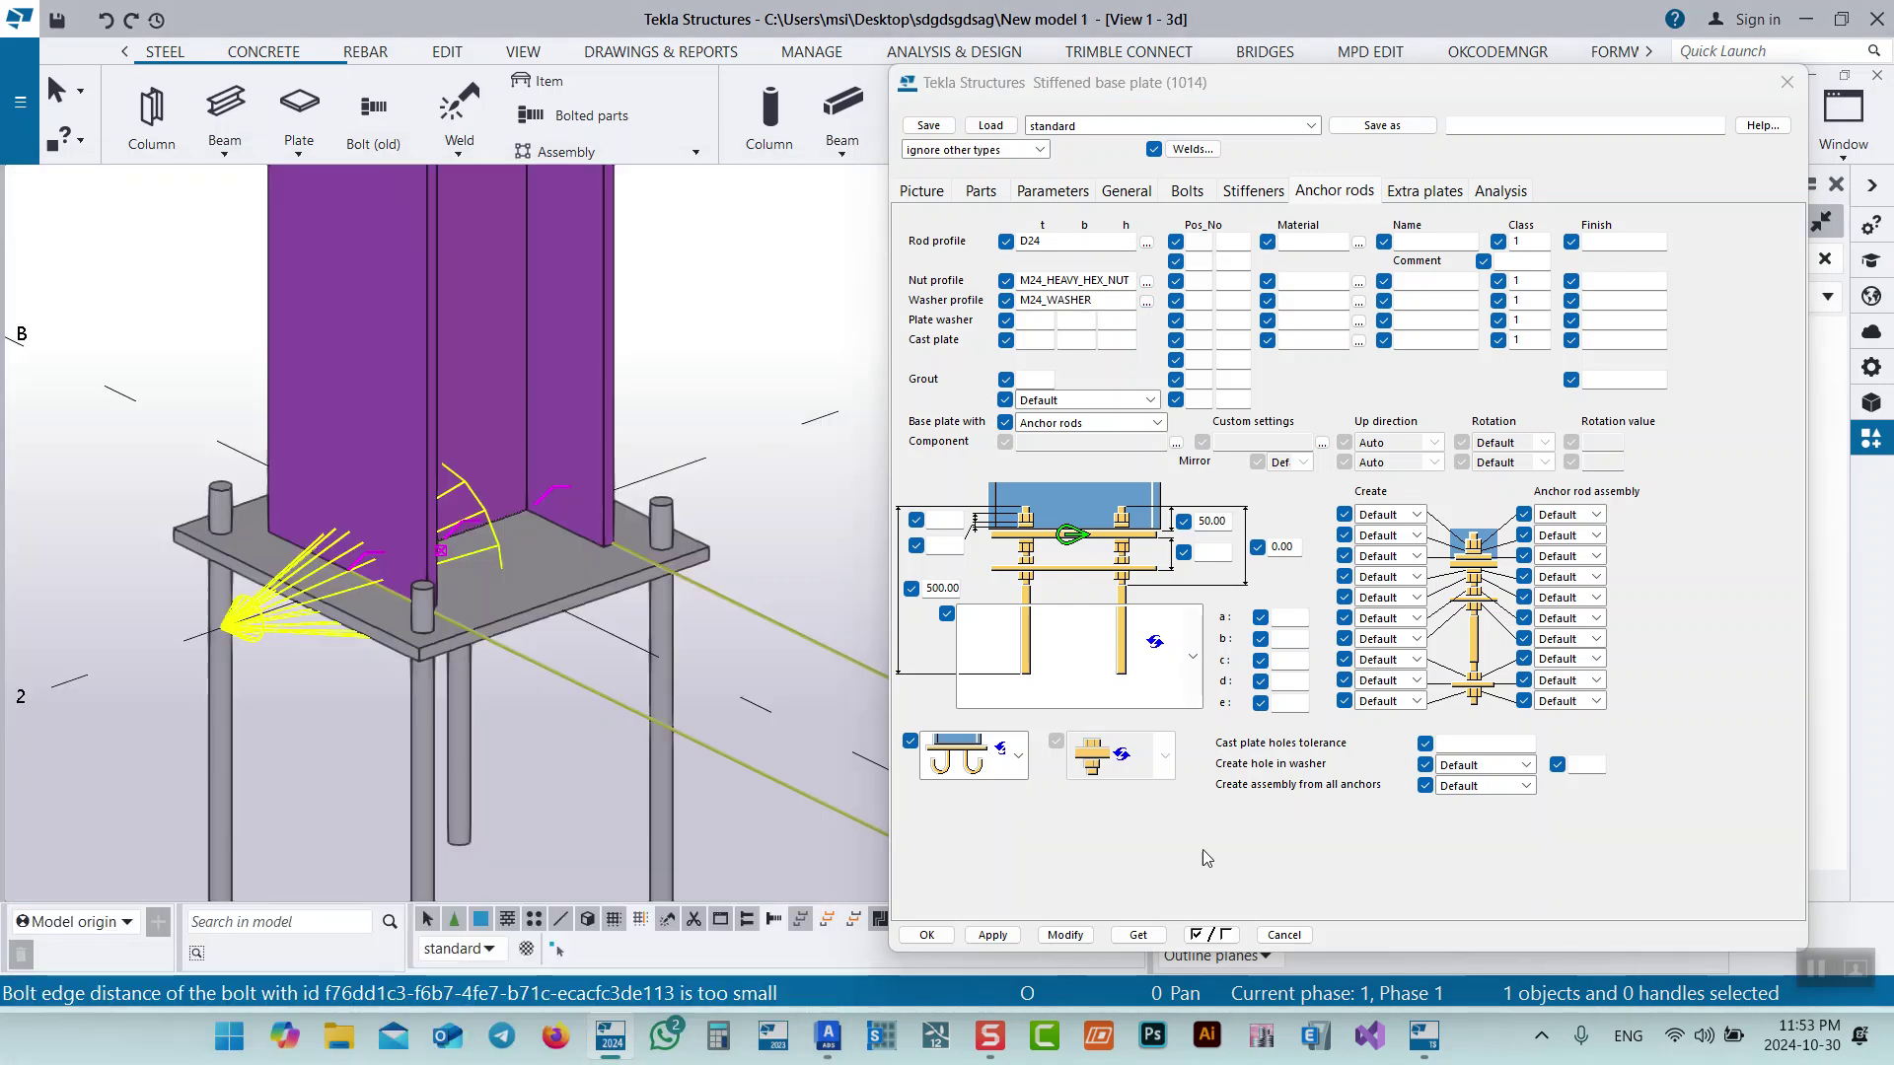
click(1066, 935)
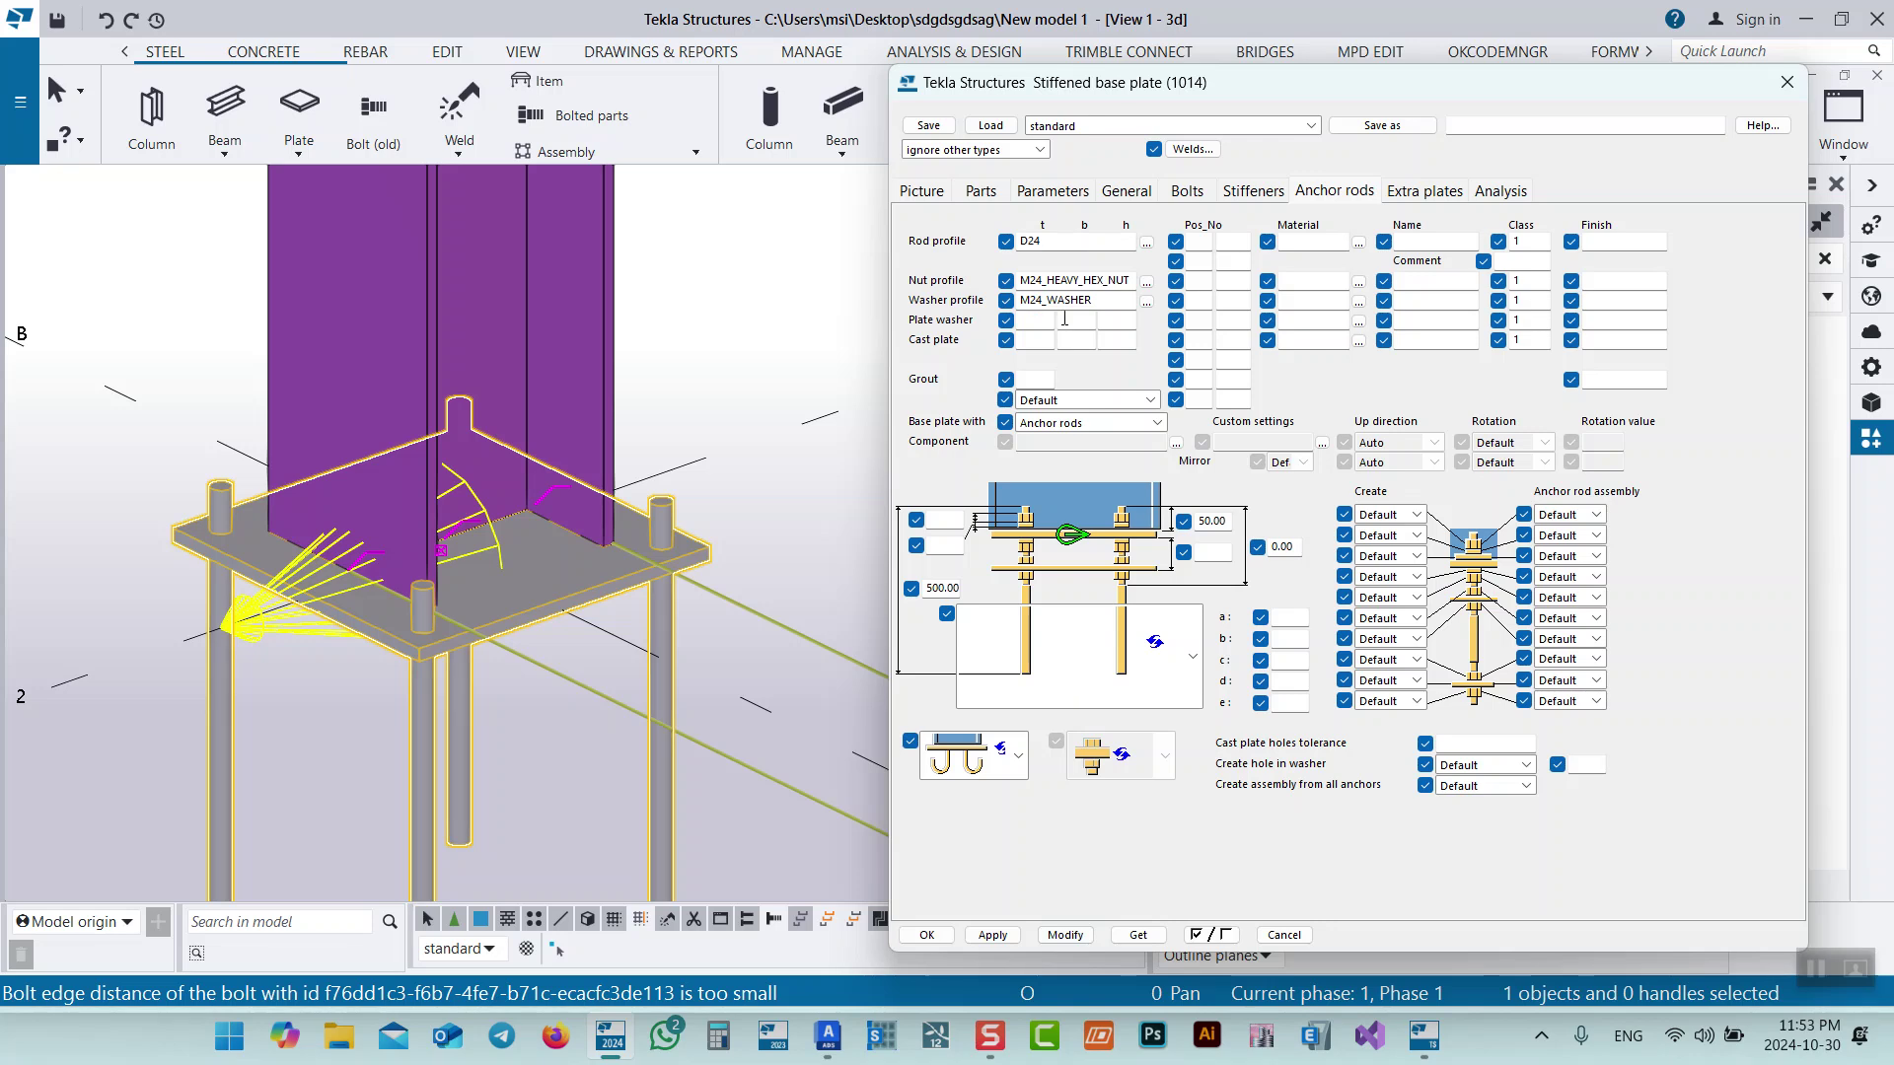
click(1091, 934)
Set the creation option of the two uppermost anchor rod parts to Yes and apply the change to the model.
click(1373, 515)
click(1380, 557)
click(1379, 535)
click(1386, 577)
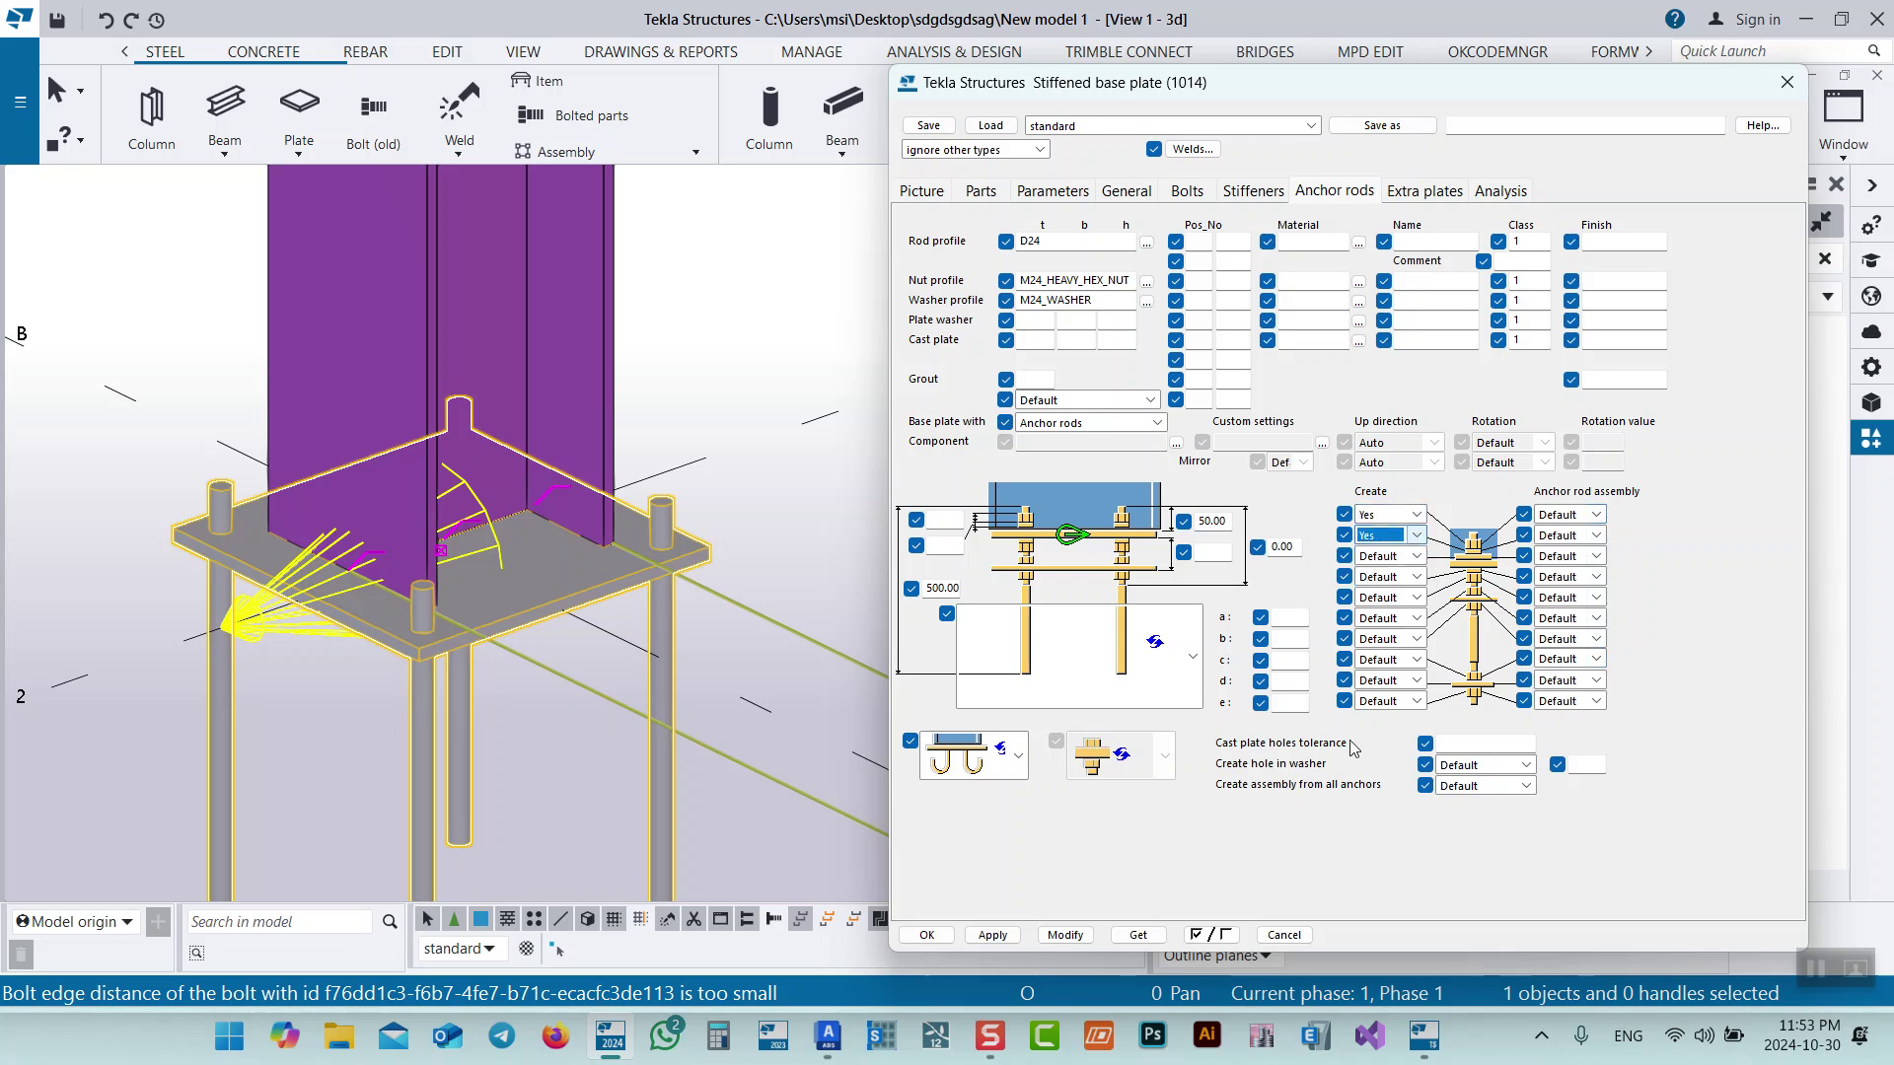
click(1066, 935)
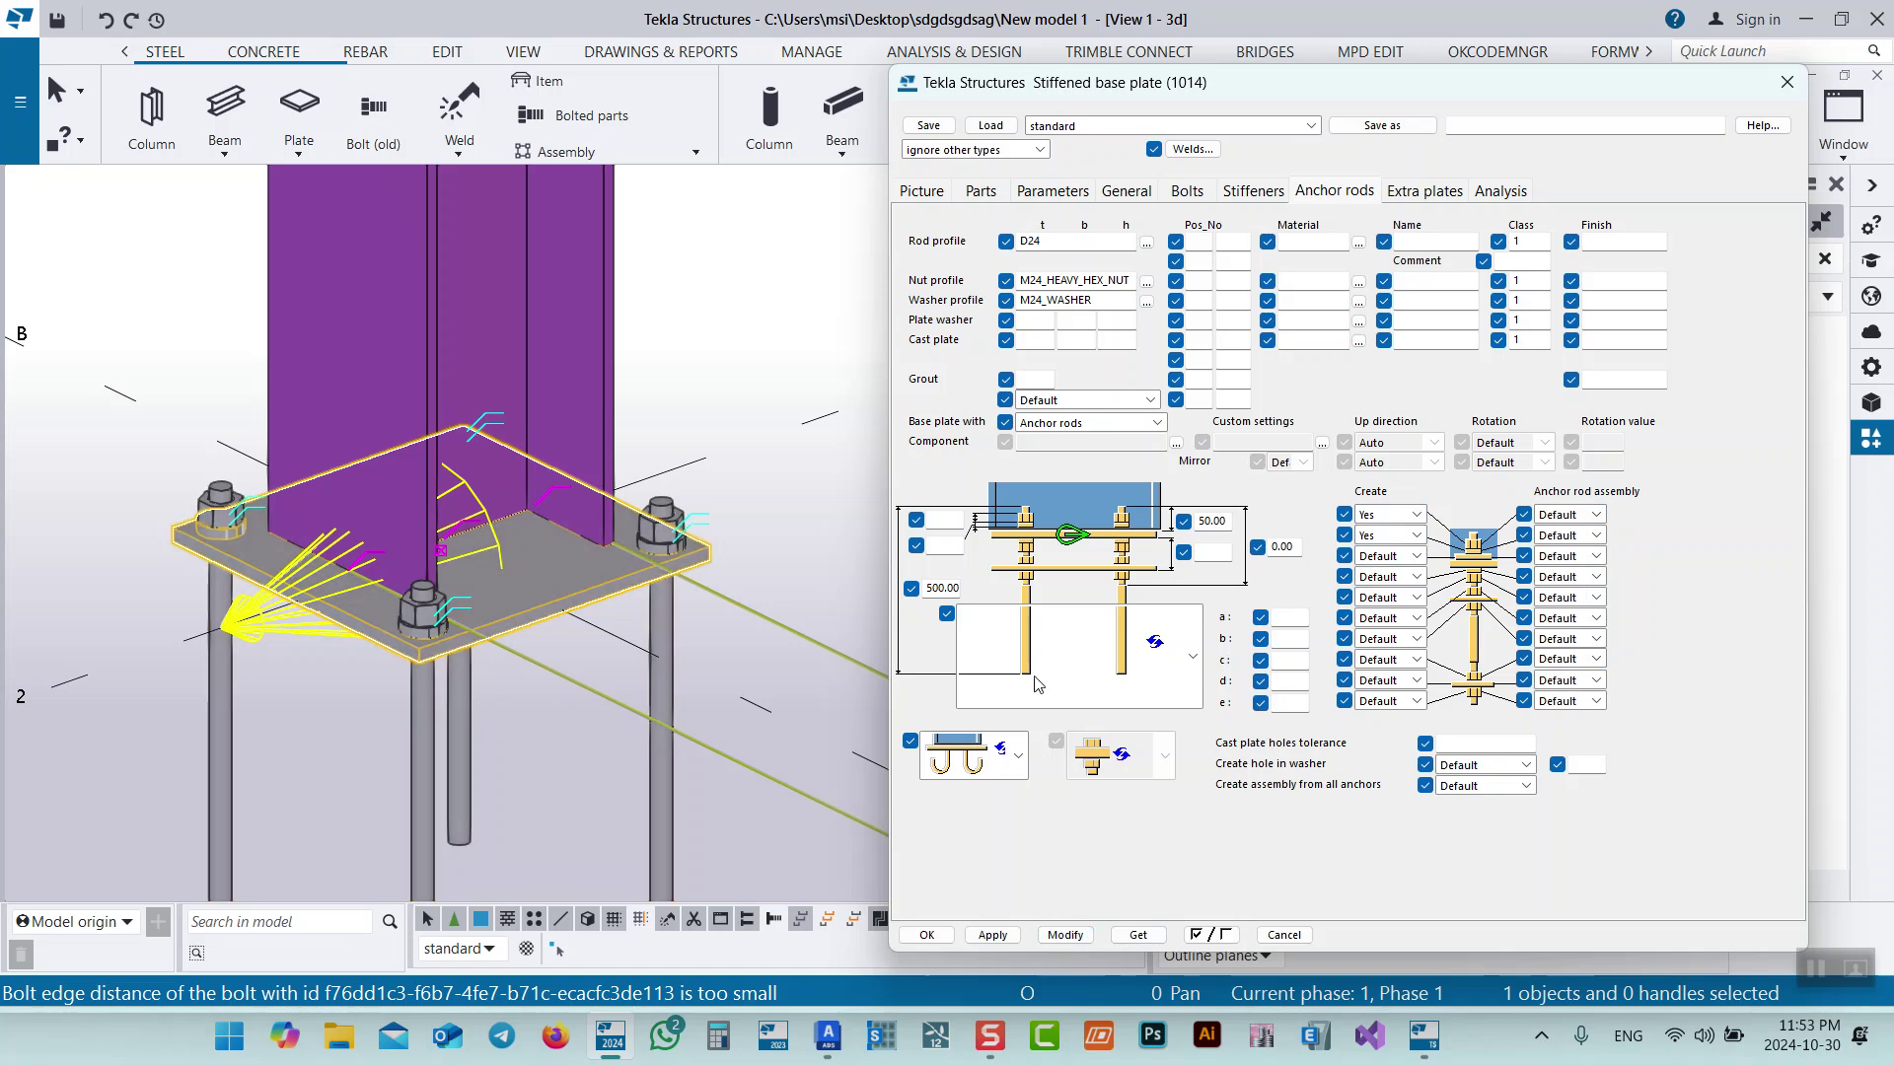
Set the uppermost anchor nut's creation option to Yes, 2 nuts and apply the change to the model.
click(1387, 523)
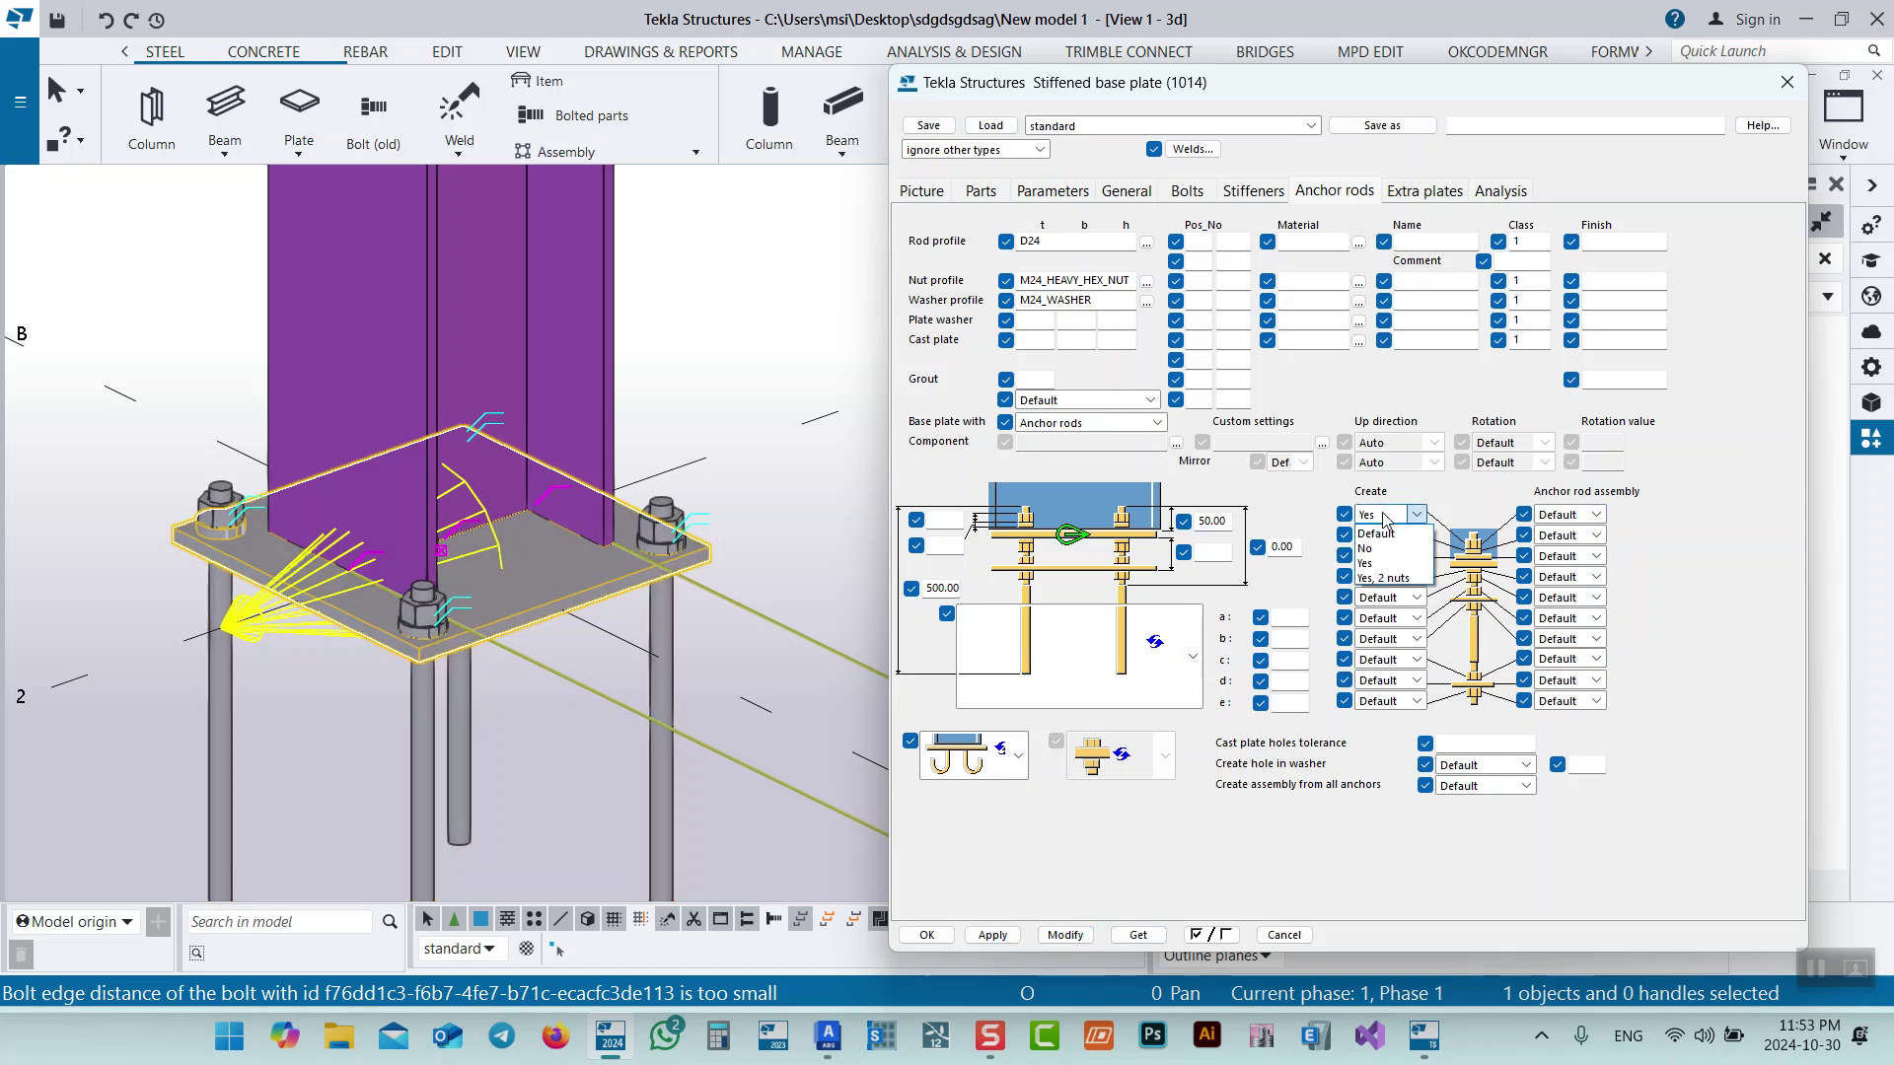
click(1386, 582)
click(1075, 937)
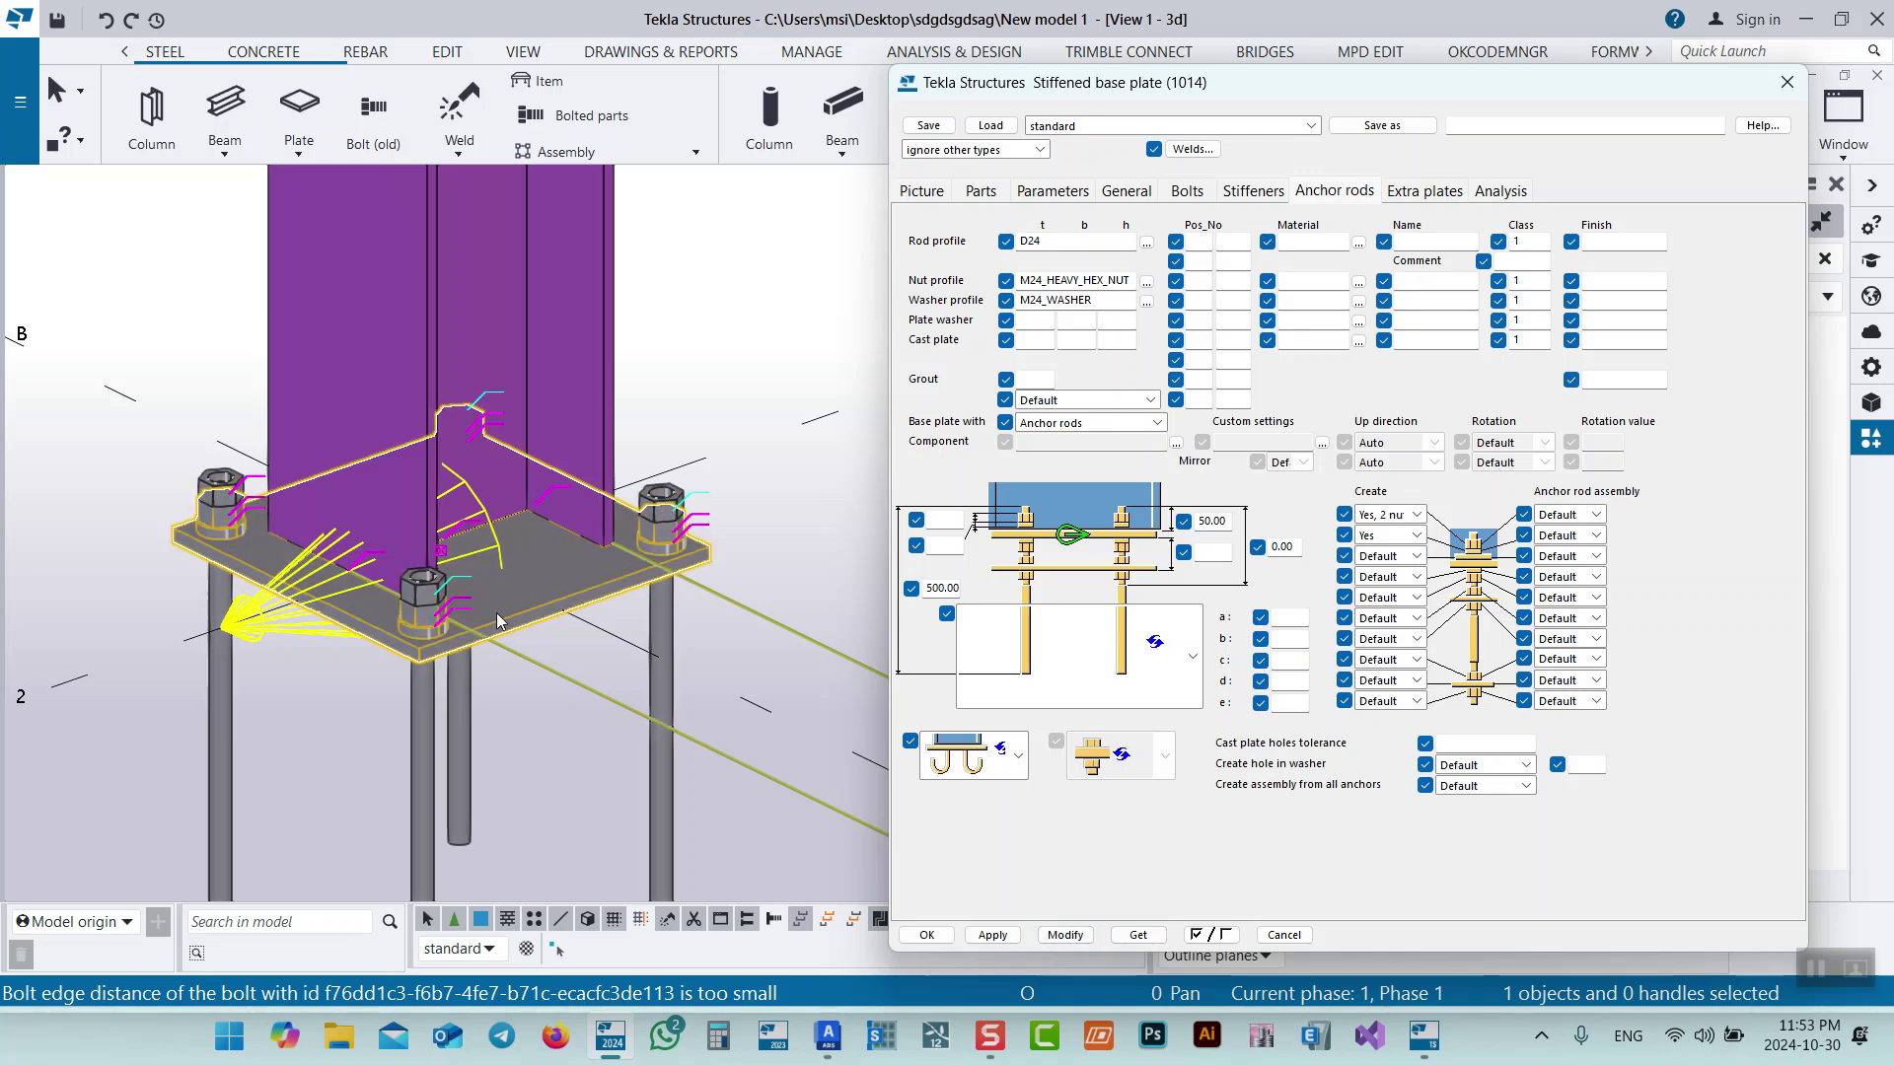
Set the anchor rod's projection above the base plate to 100.00 and apply the change to the model.
scroll(669, 523, up, 3)
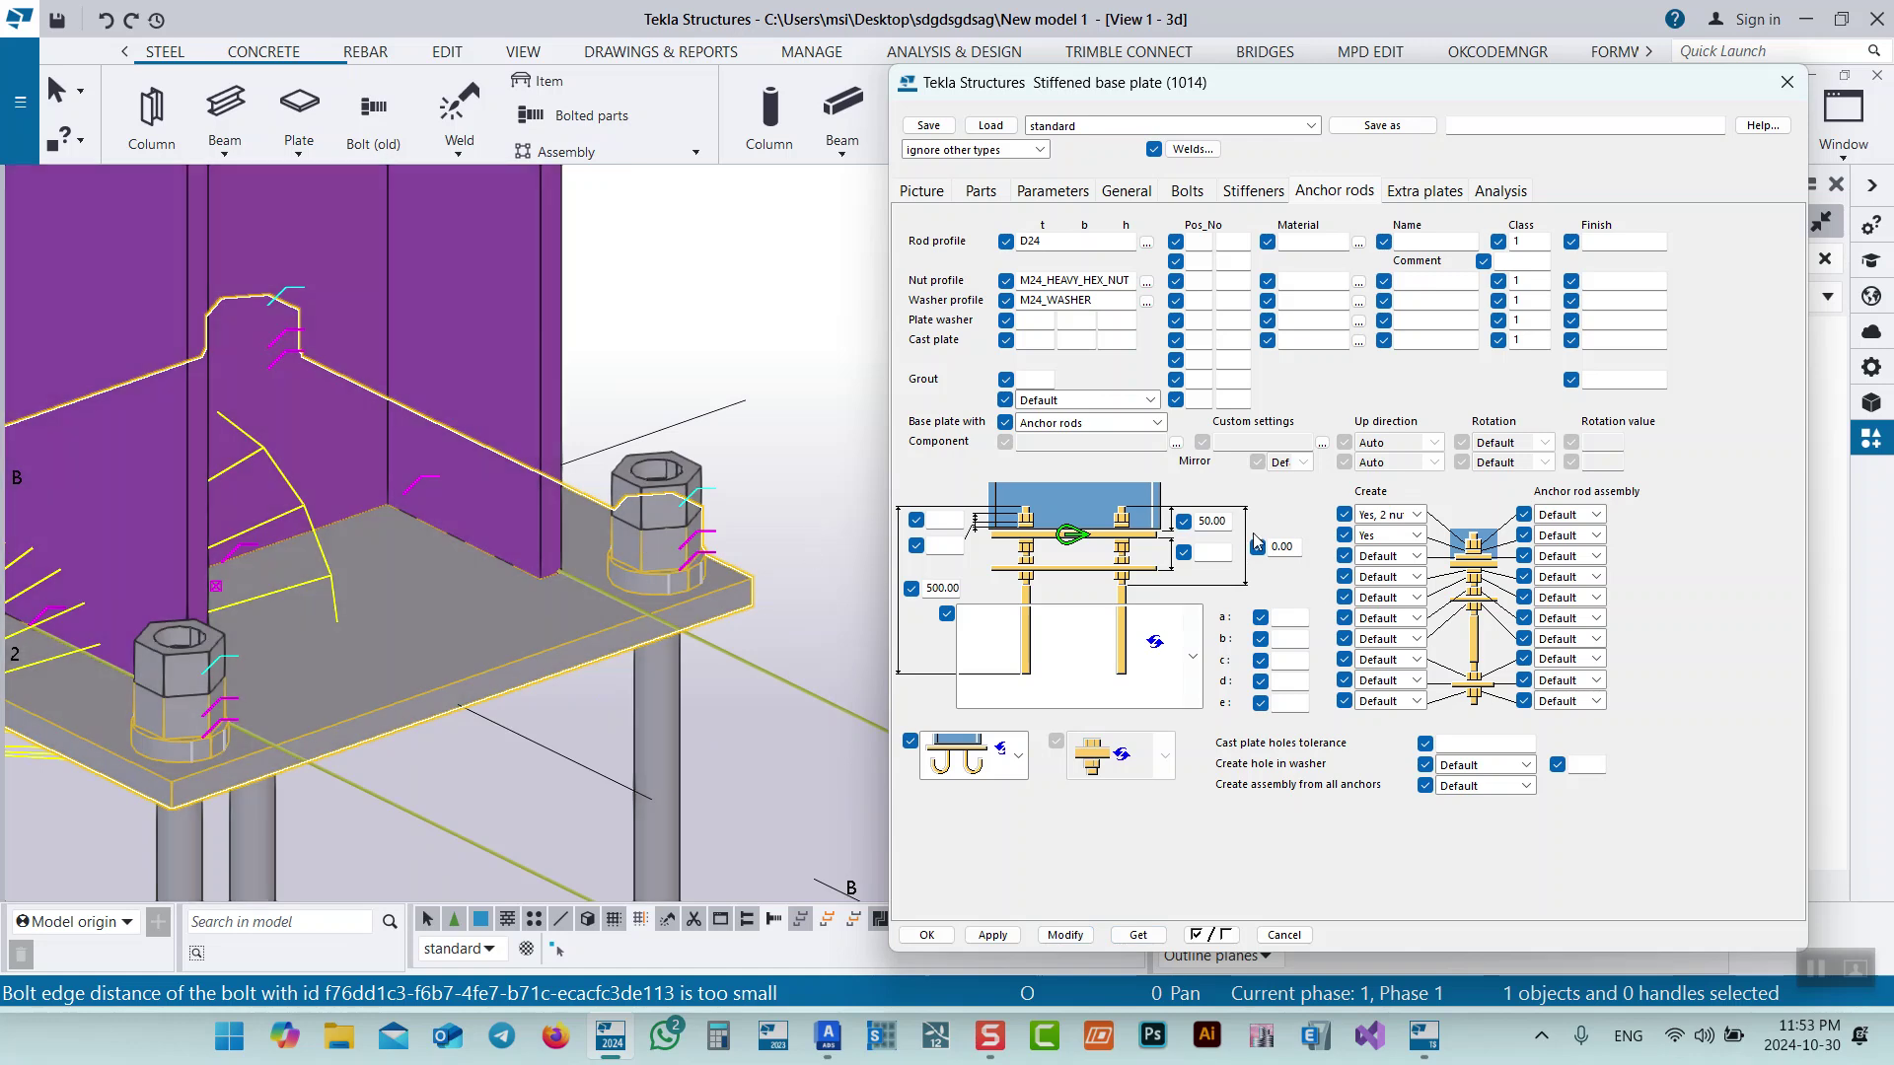
text(10)
click(1064, 933)
scroll(705, 422, down, 5)
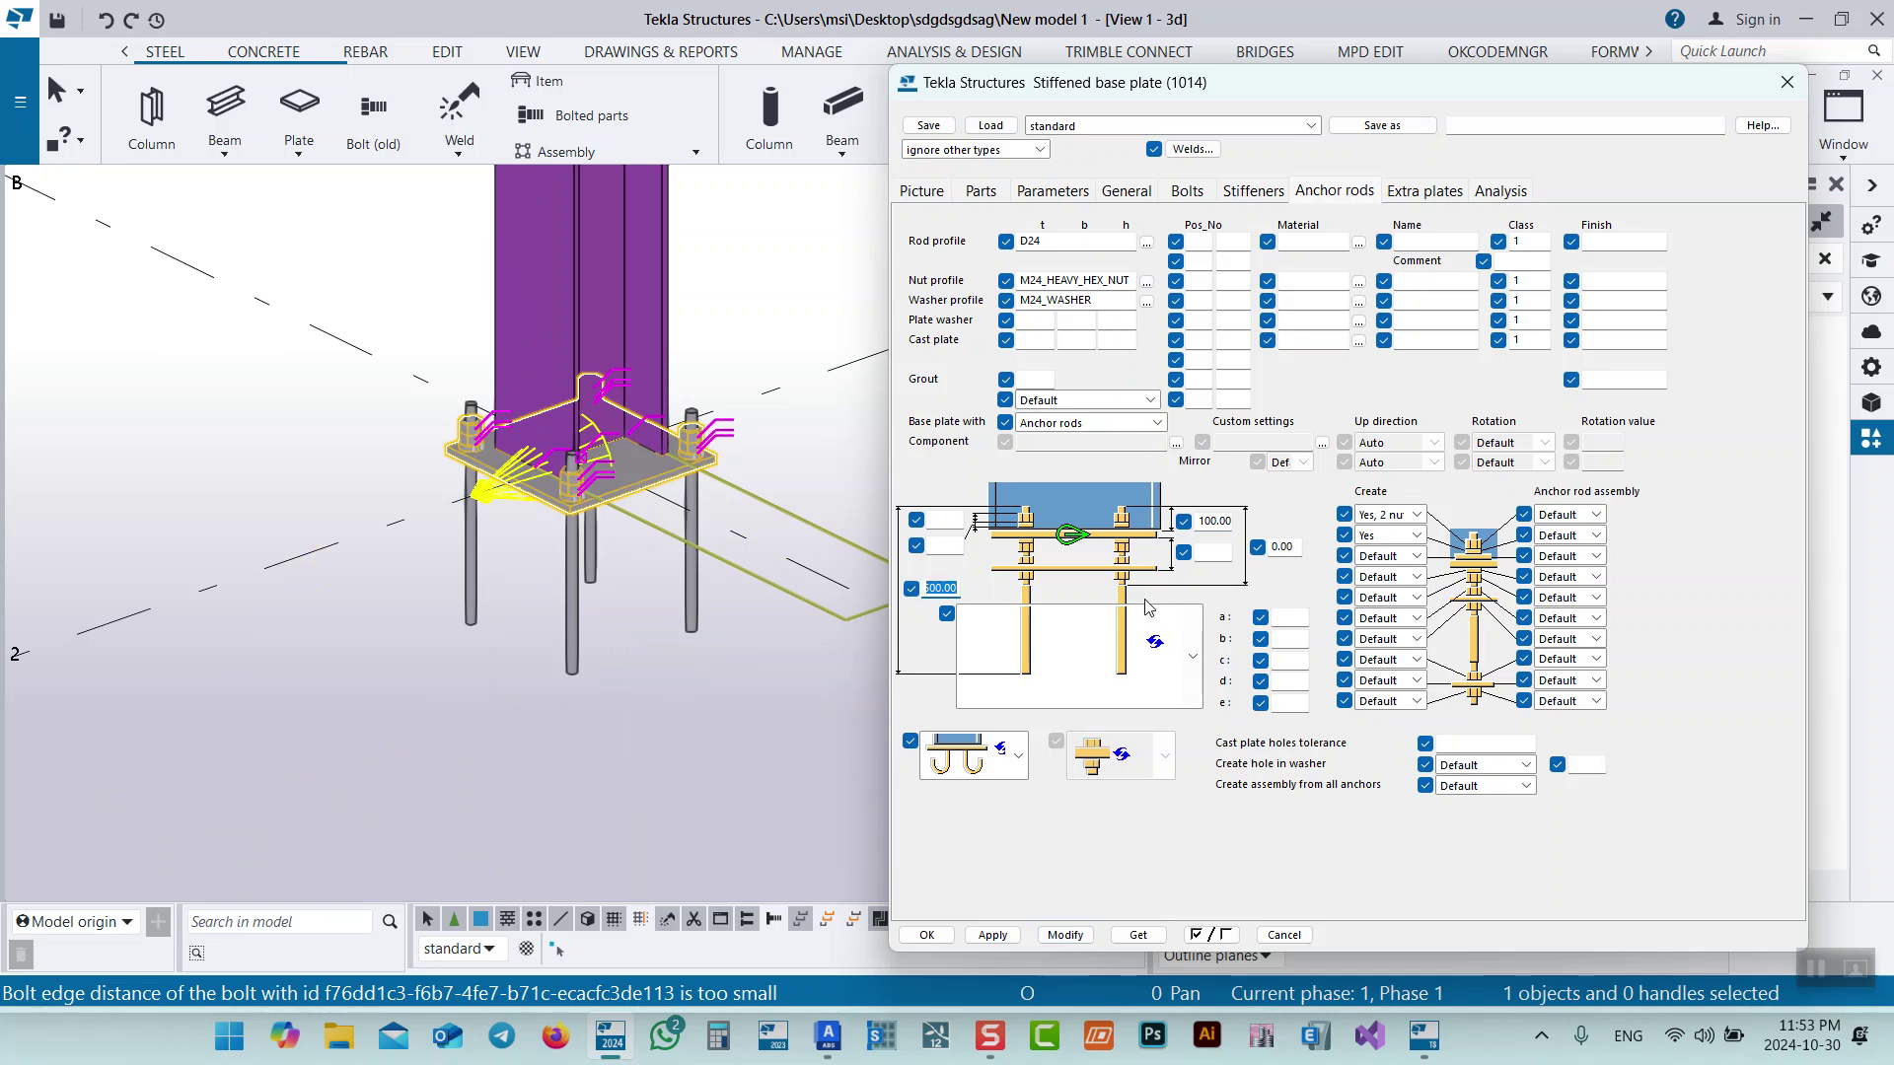
Change the anchor rod shape to the L-shaped bend with dimensions a and b and apply it to the model.
click(1185, 657)
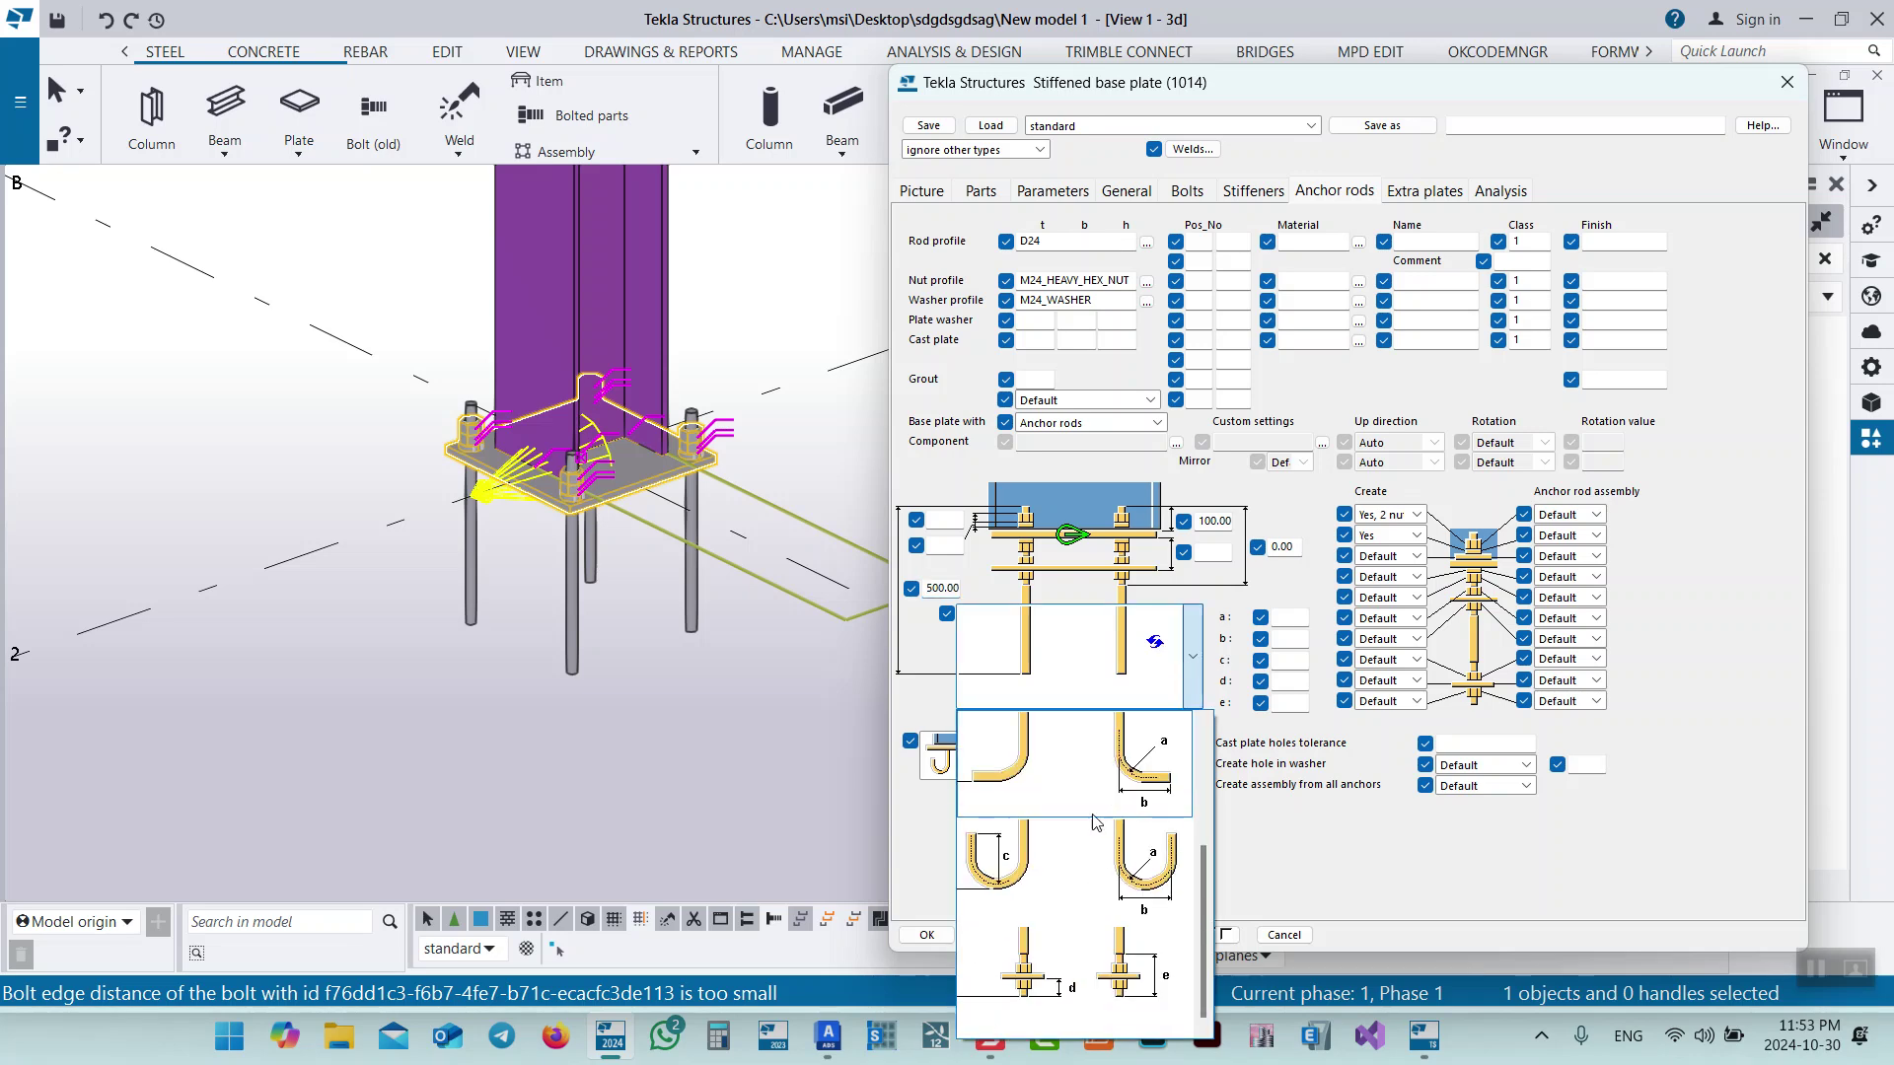
scroll(1029, 955, up, 2)
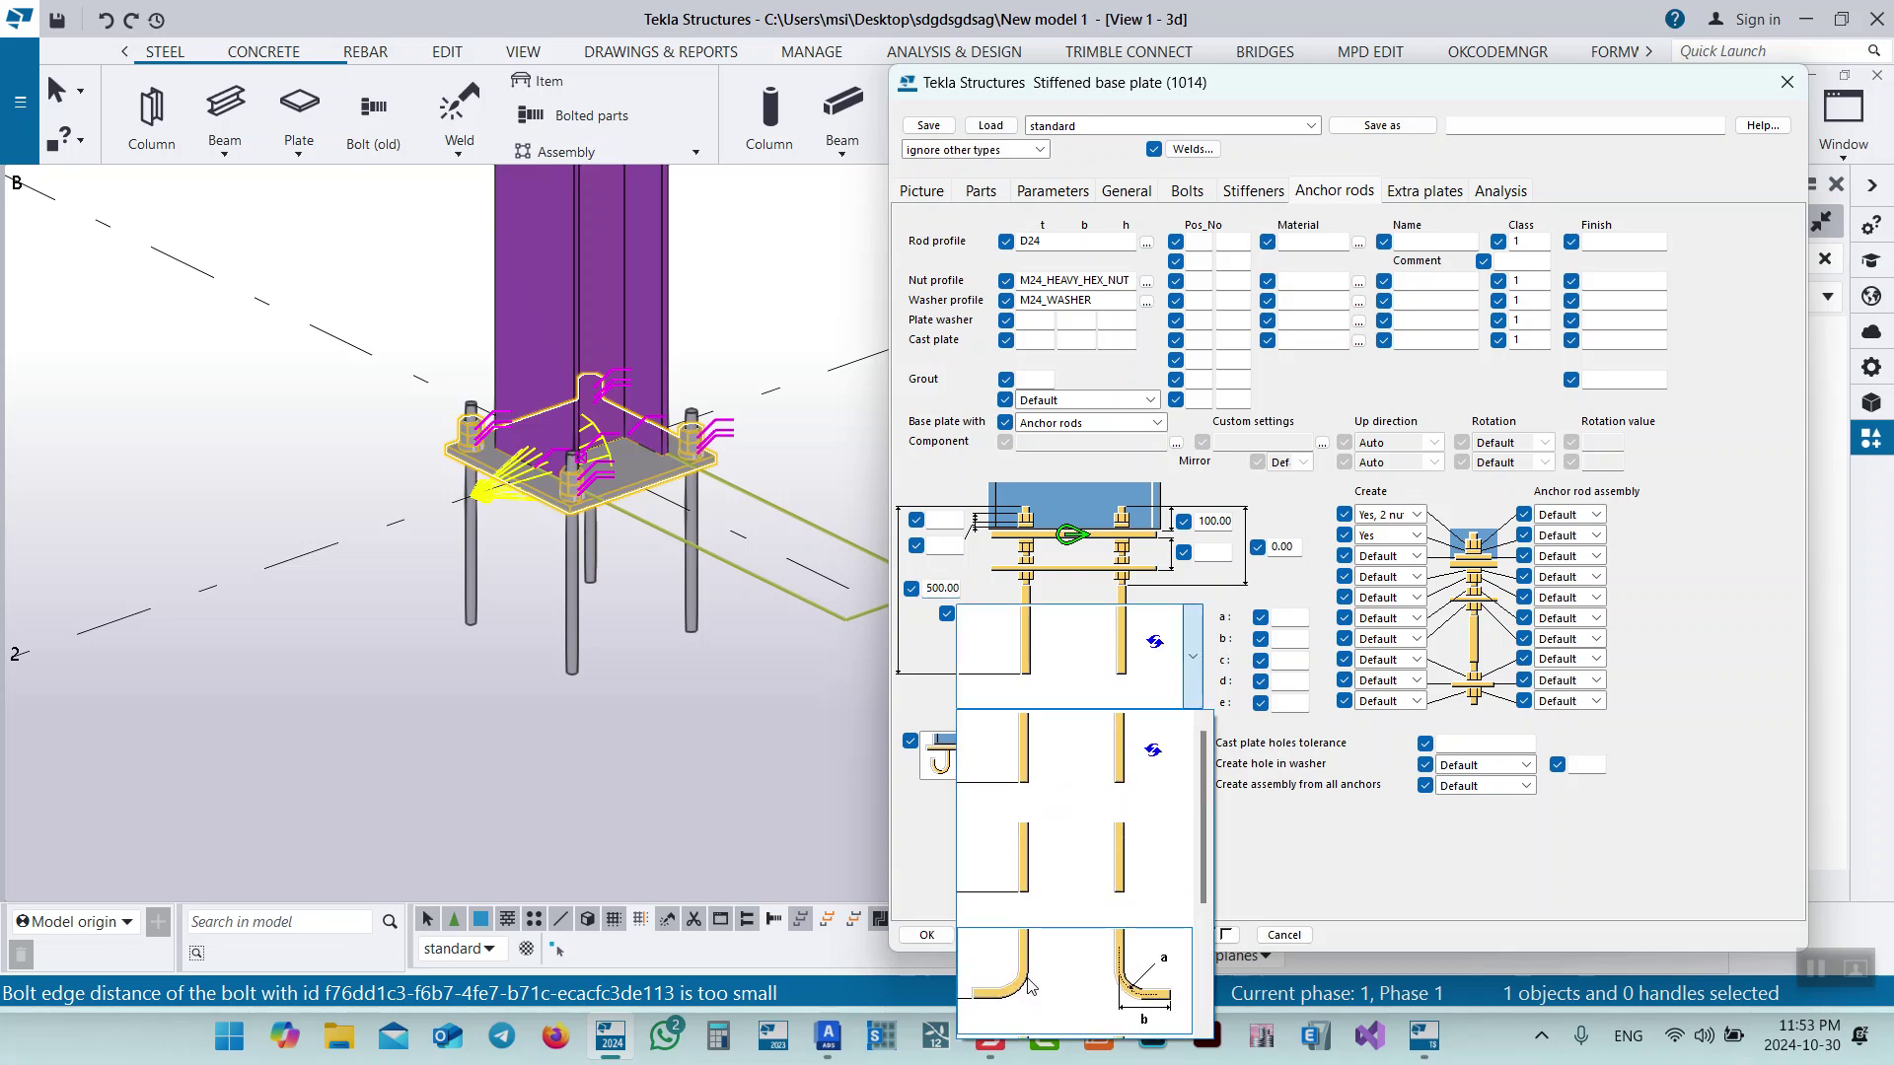
click(1029, 984)
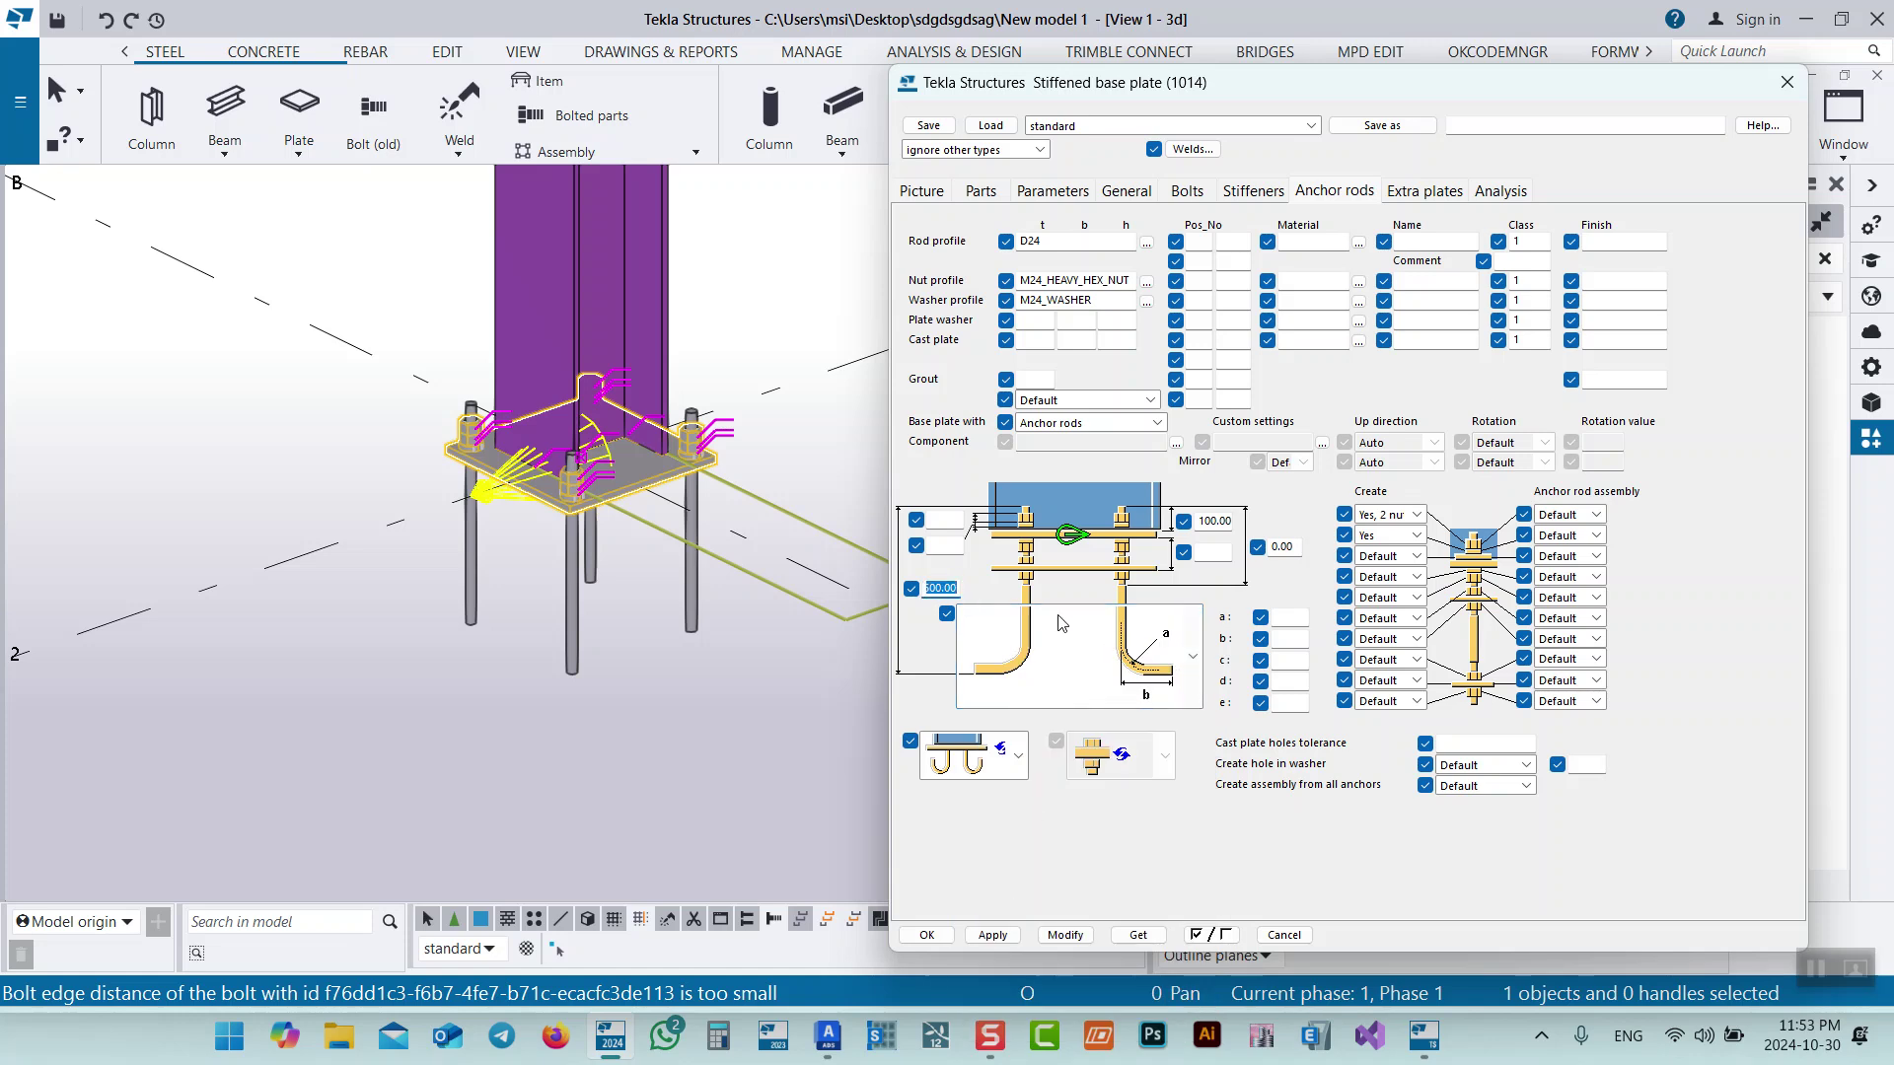
click(1065, 936)
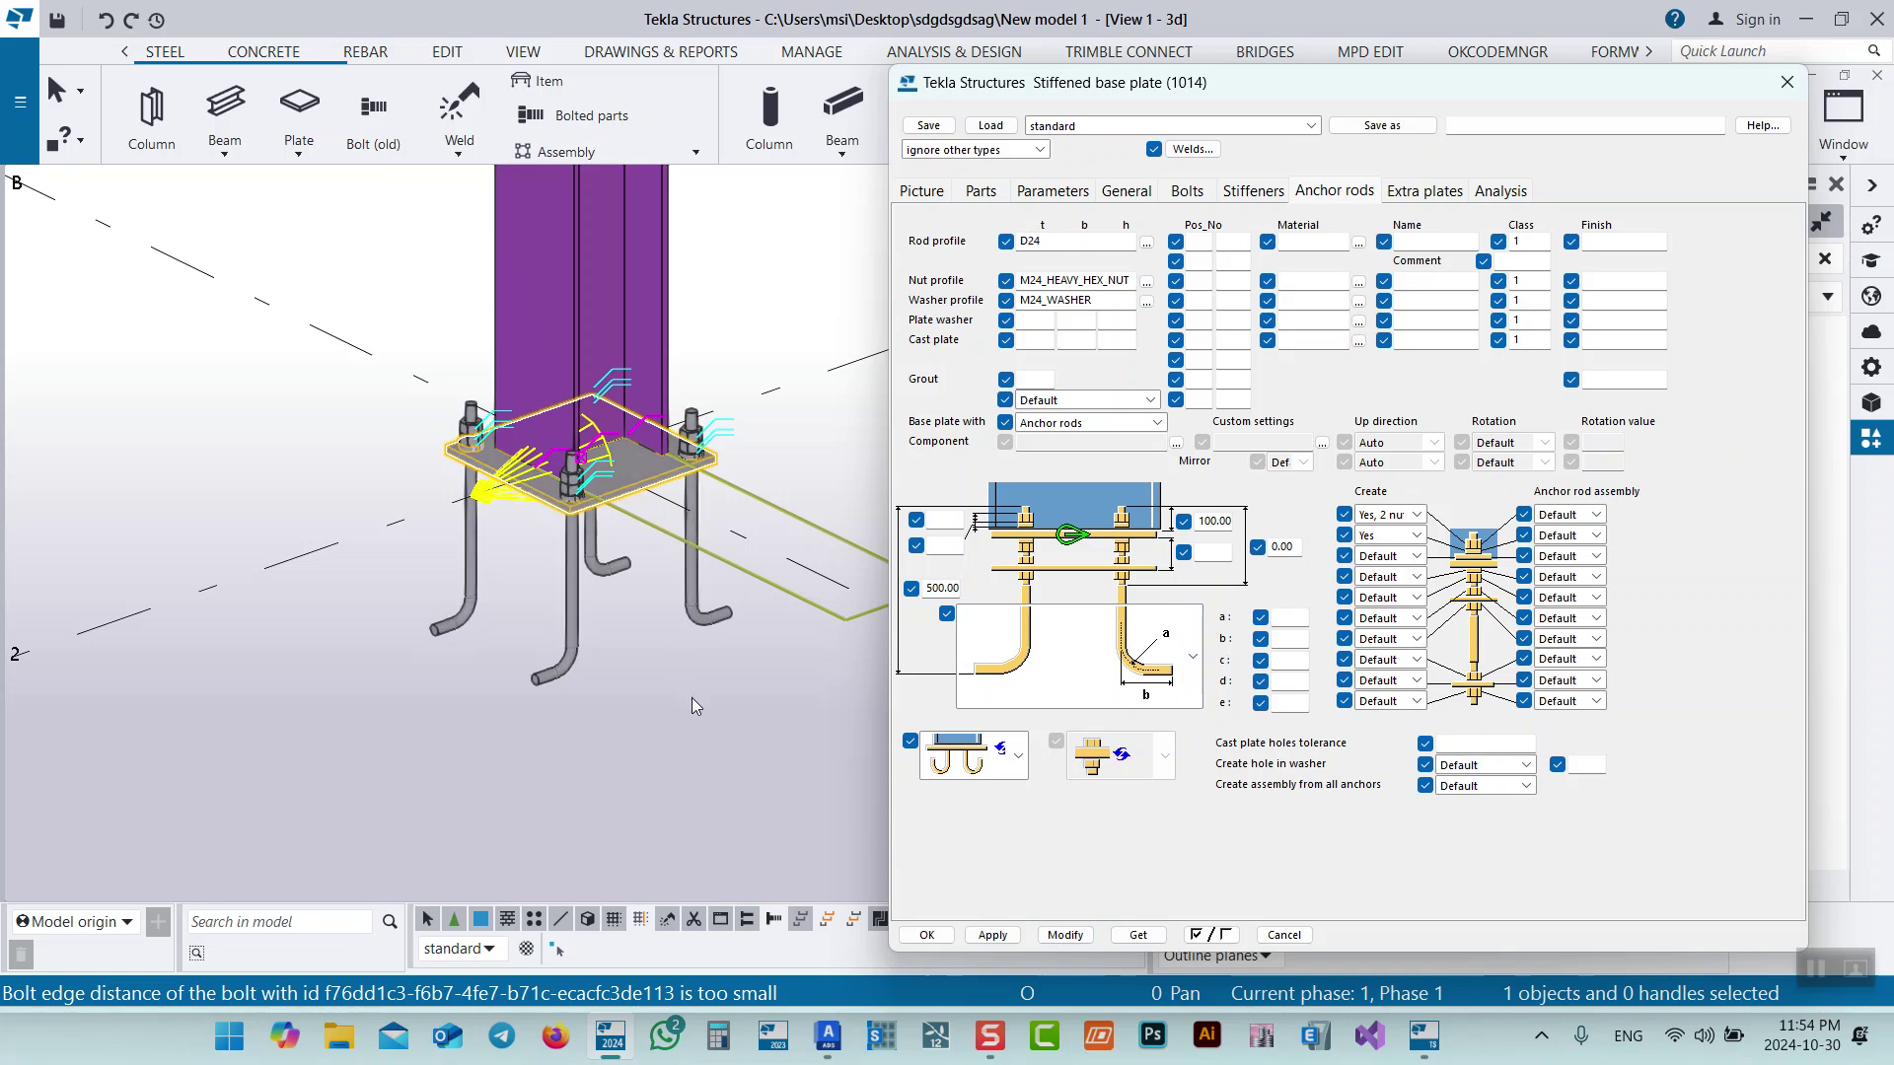
Set the creation option of the washer and nut beneath the base plate to Yes and apply the change.
scroll(463, 489, up, 8)
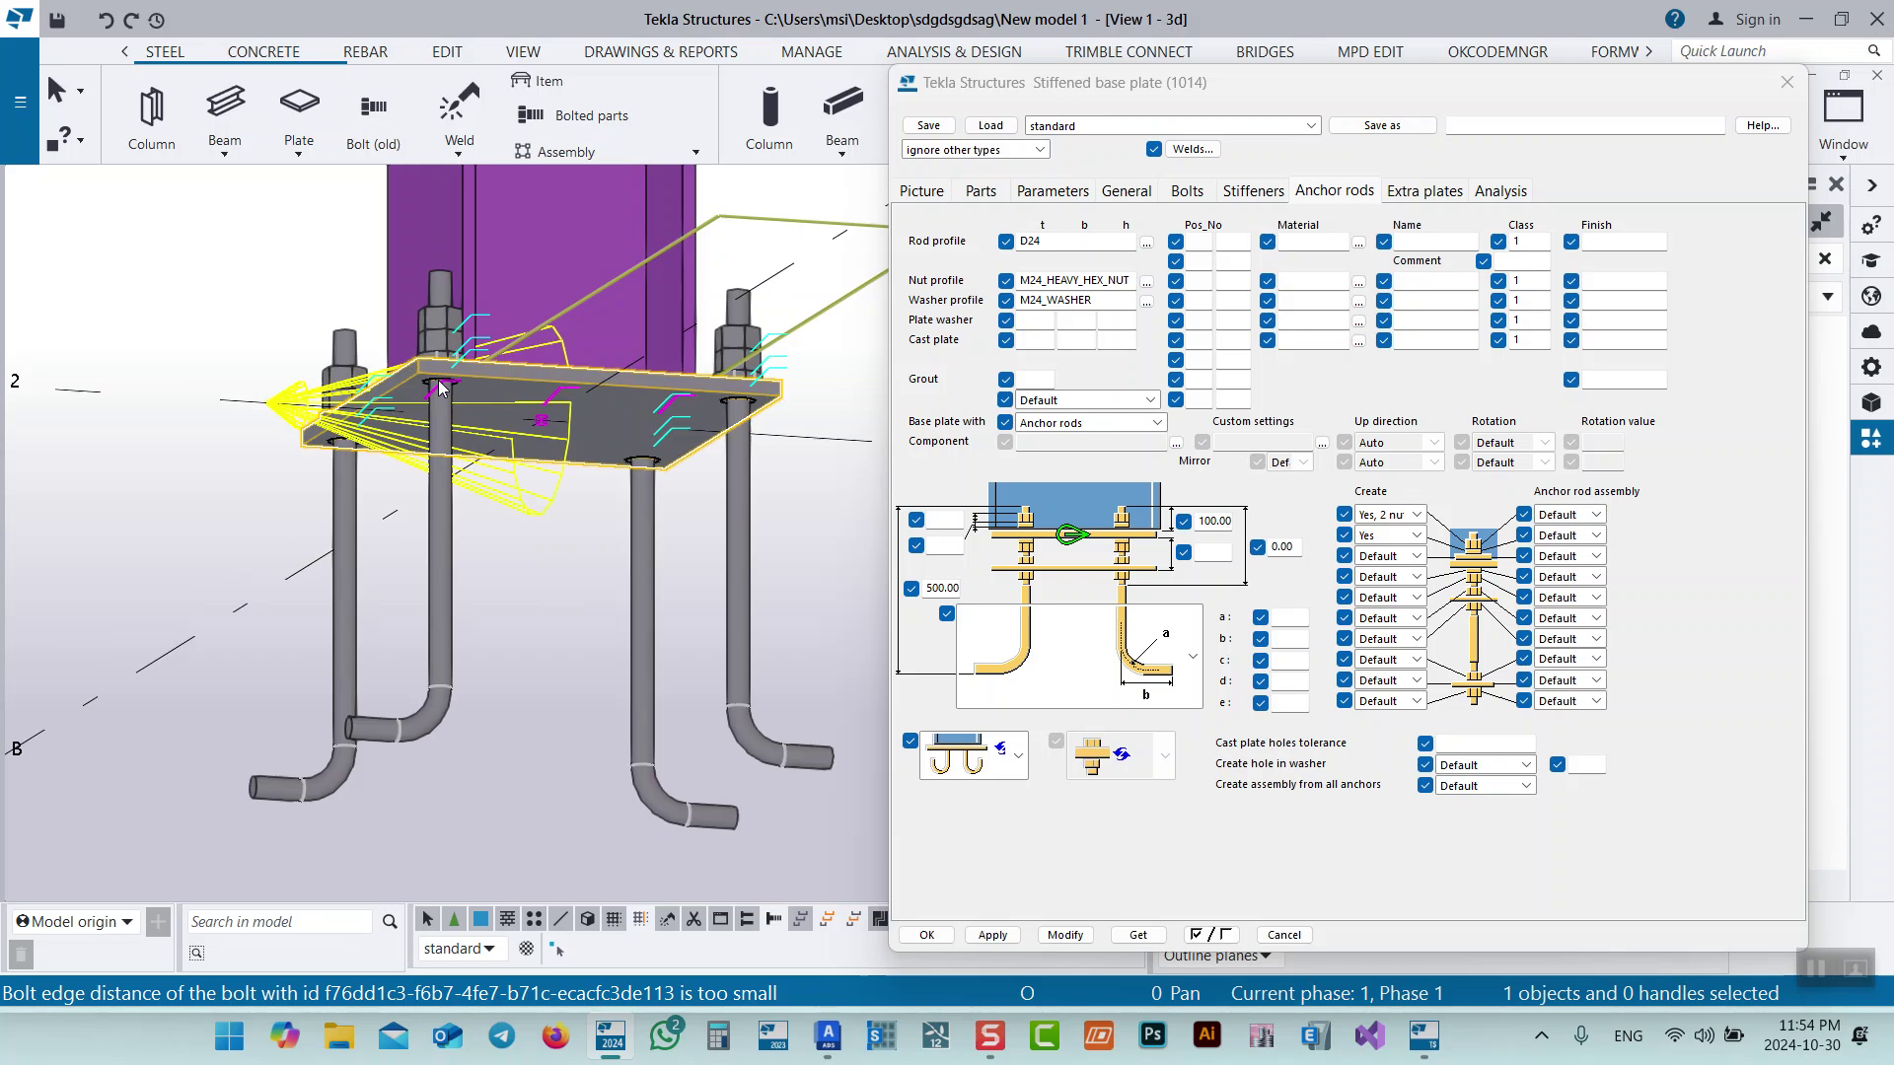
click(1392, 557)
click(1392, 557)
click(1413, 580)
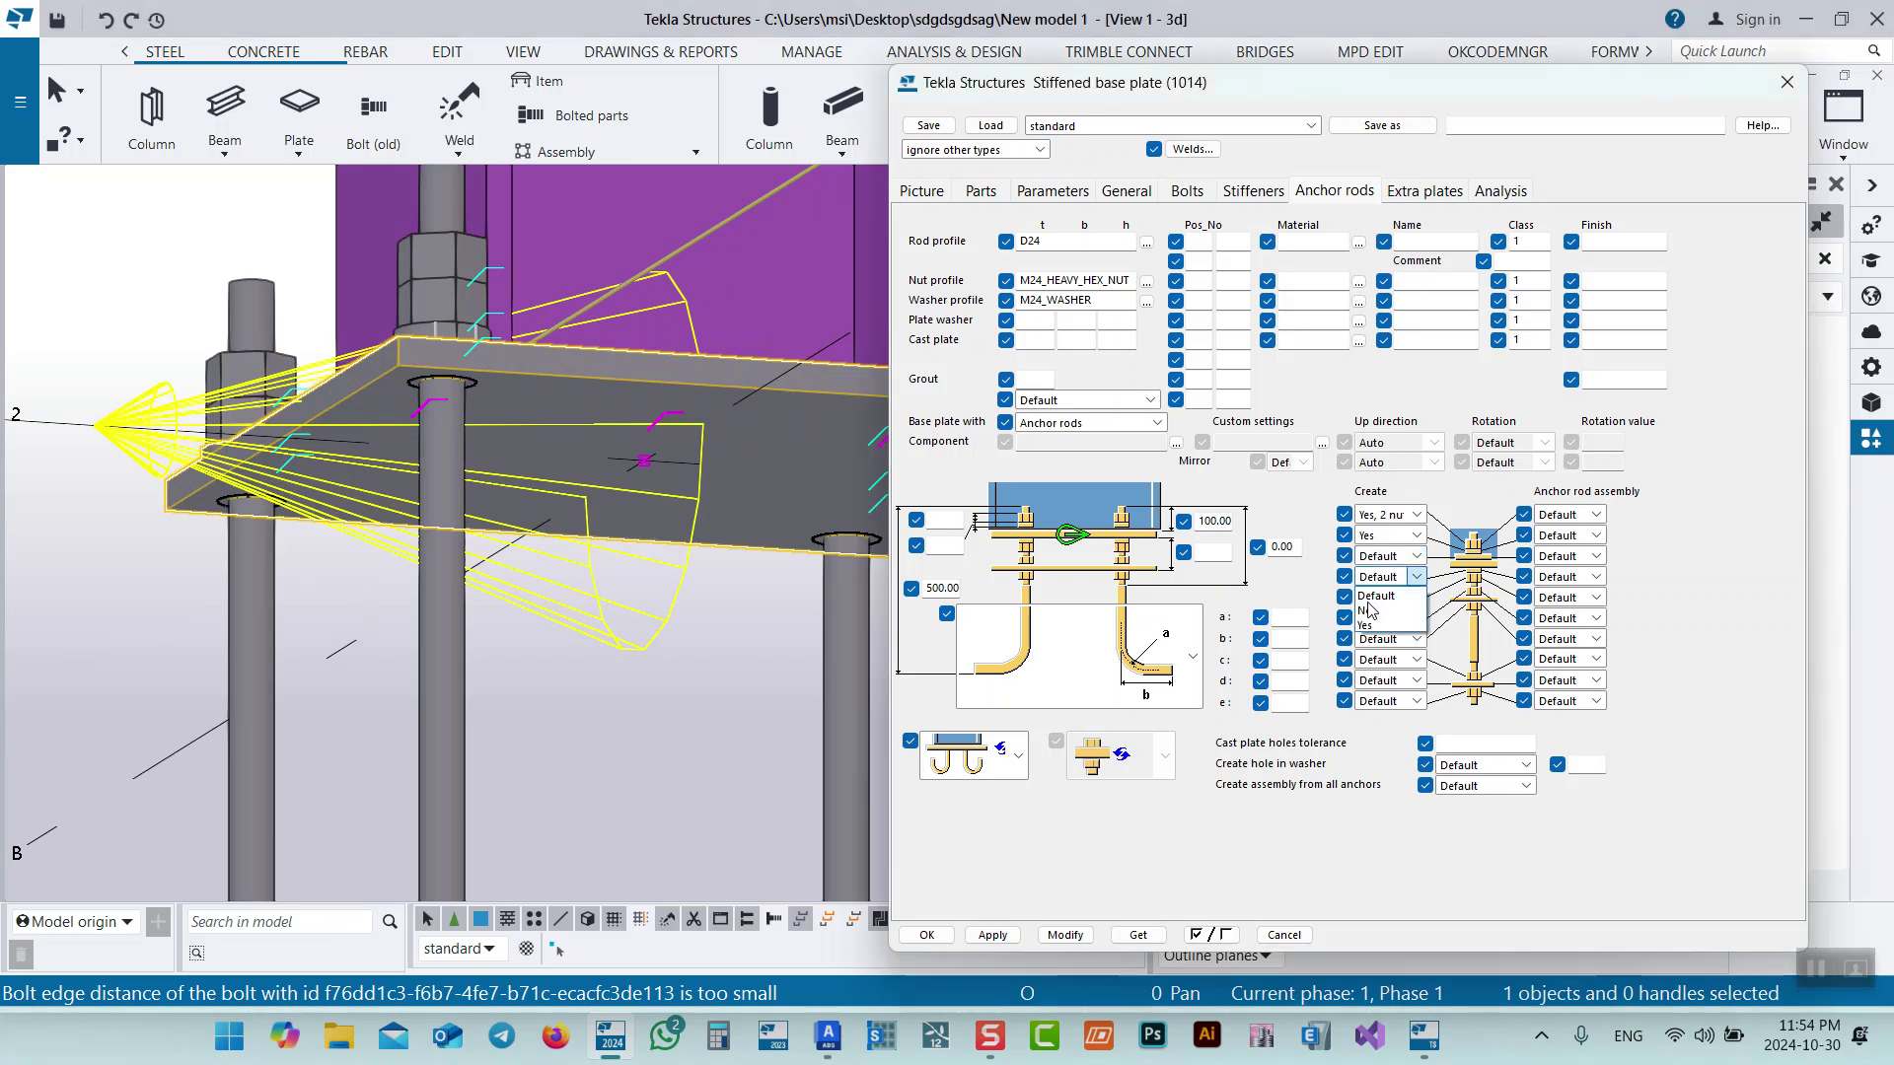
click(1371, 625)
click(1386, 598)
click(1365, 646)
click(1065, 935)
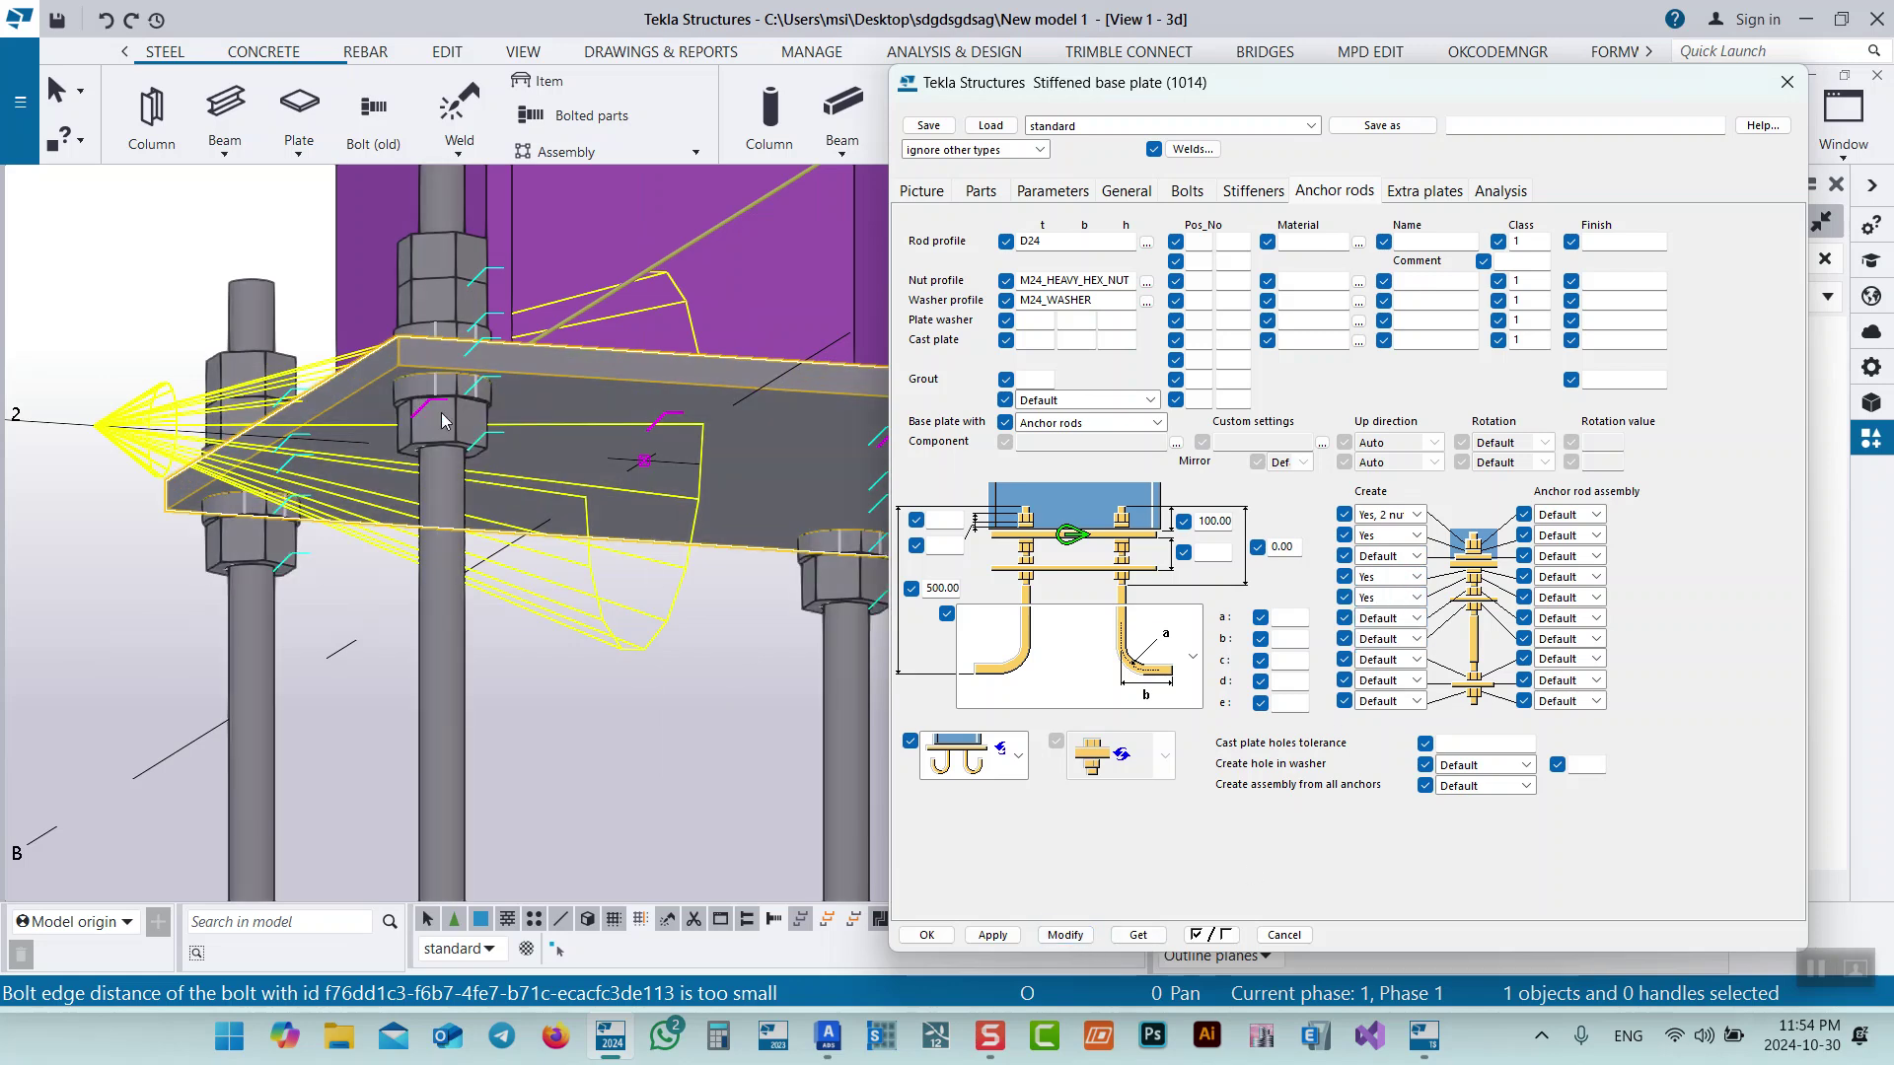
Set the anchor rod assembly option of the uppermost nut to Yes and examine one anchor's assembly in the model.
scroll(447, 421, down, 5)
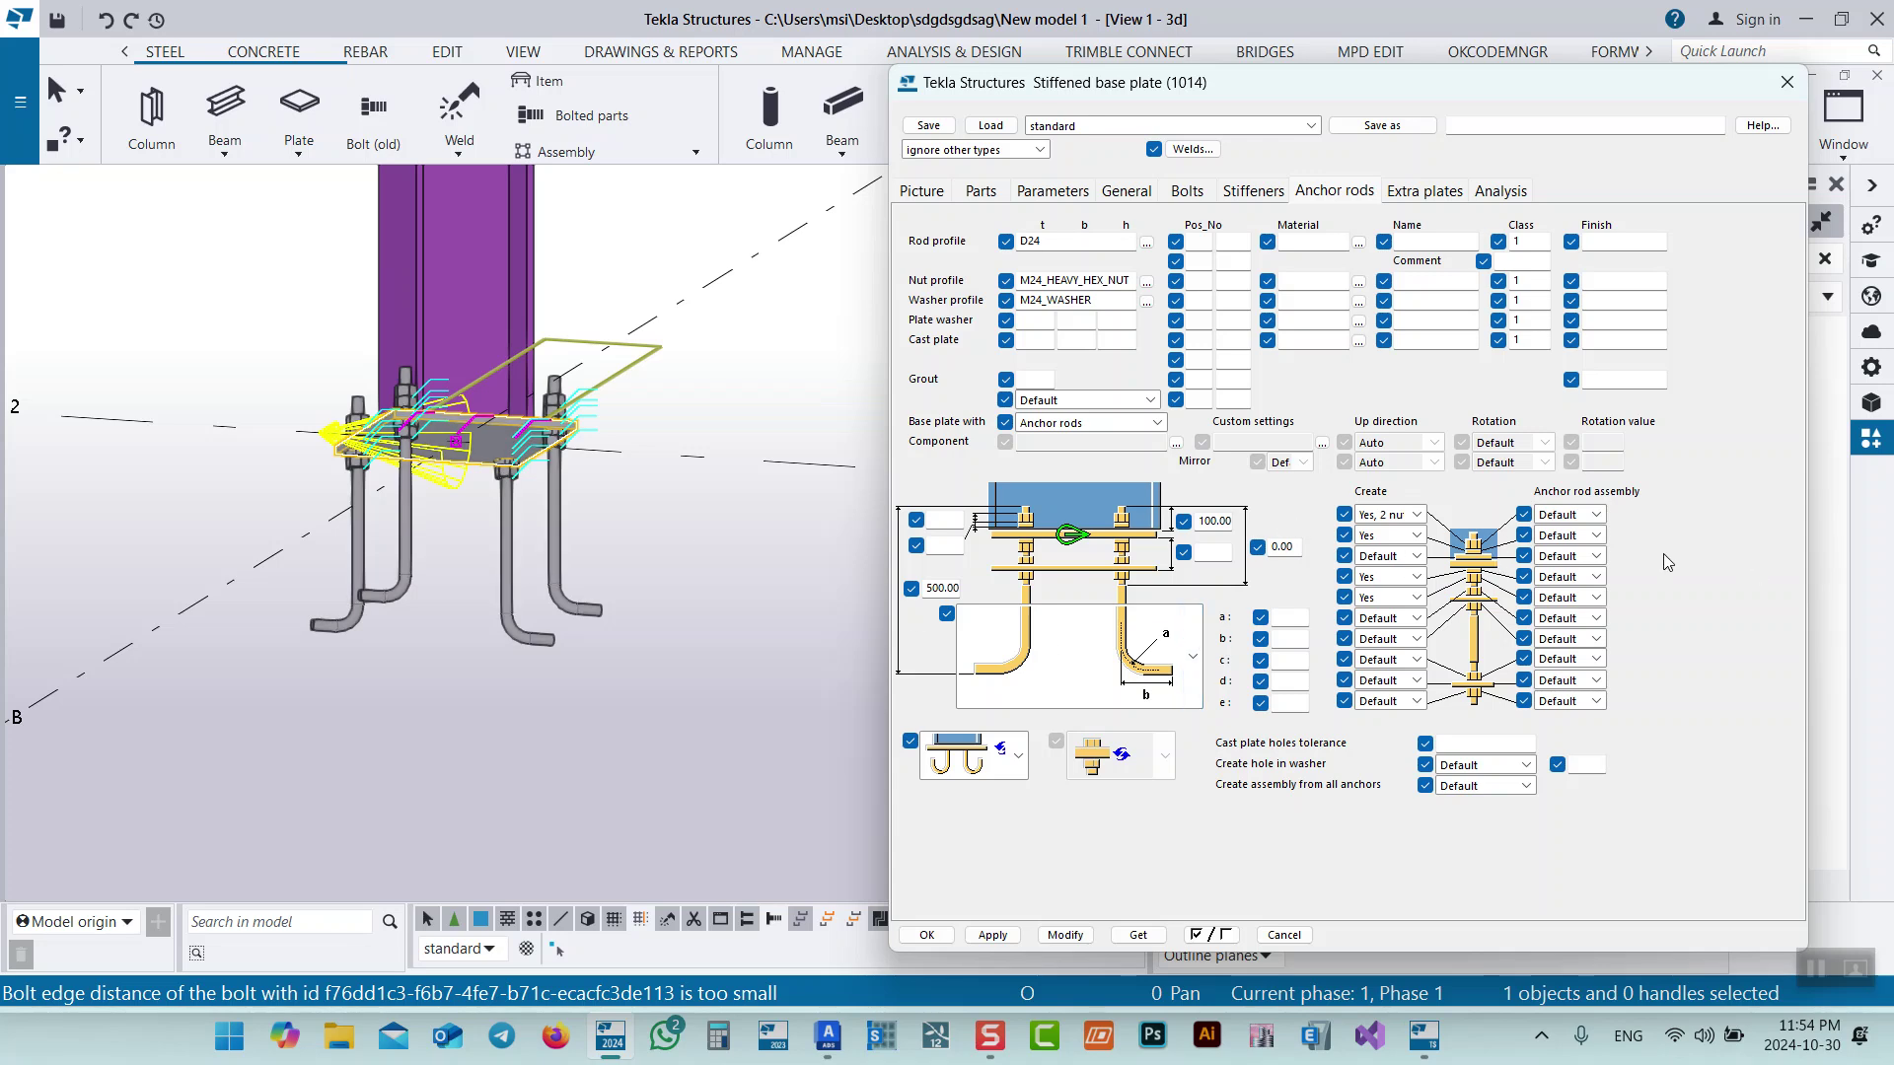
click(1573, 515)
click(1564, 548)
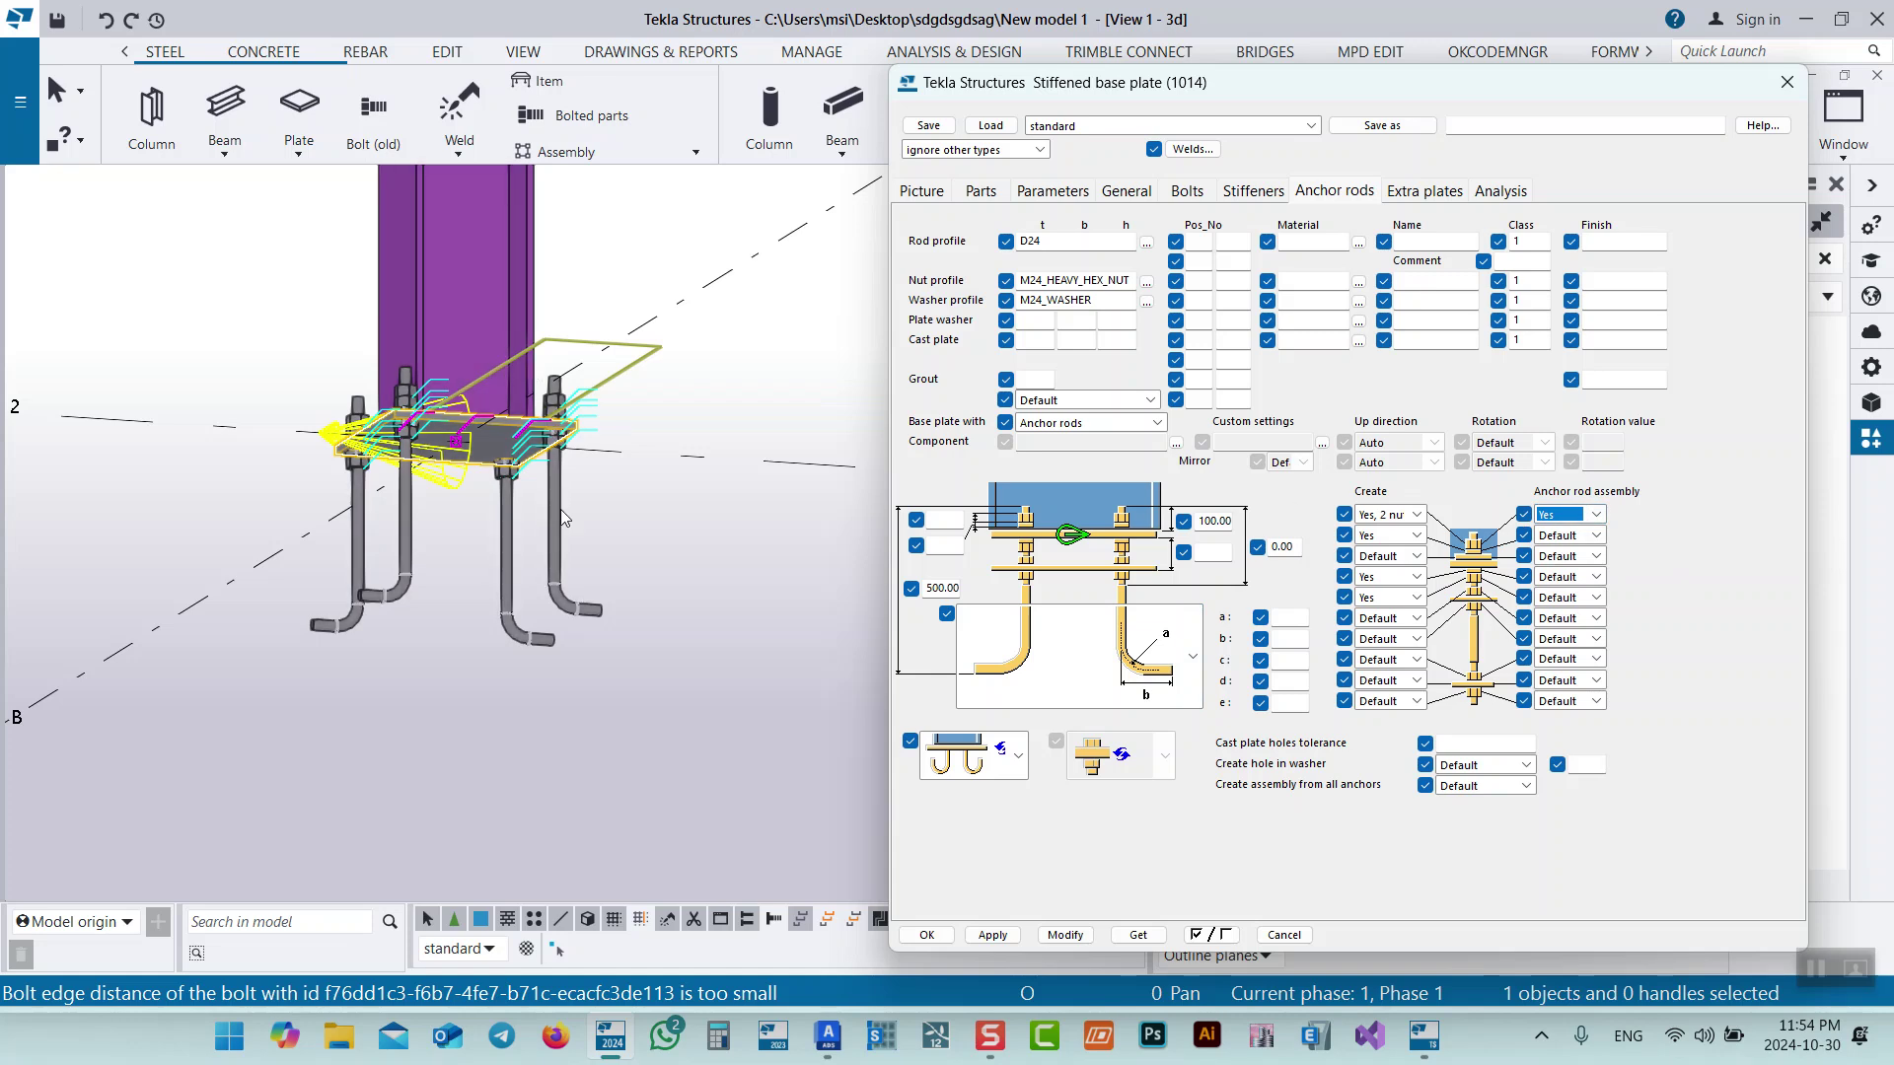
drag(1067, 98, 1279, 130)
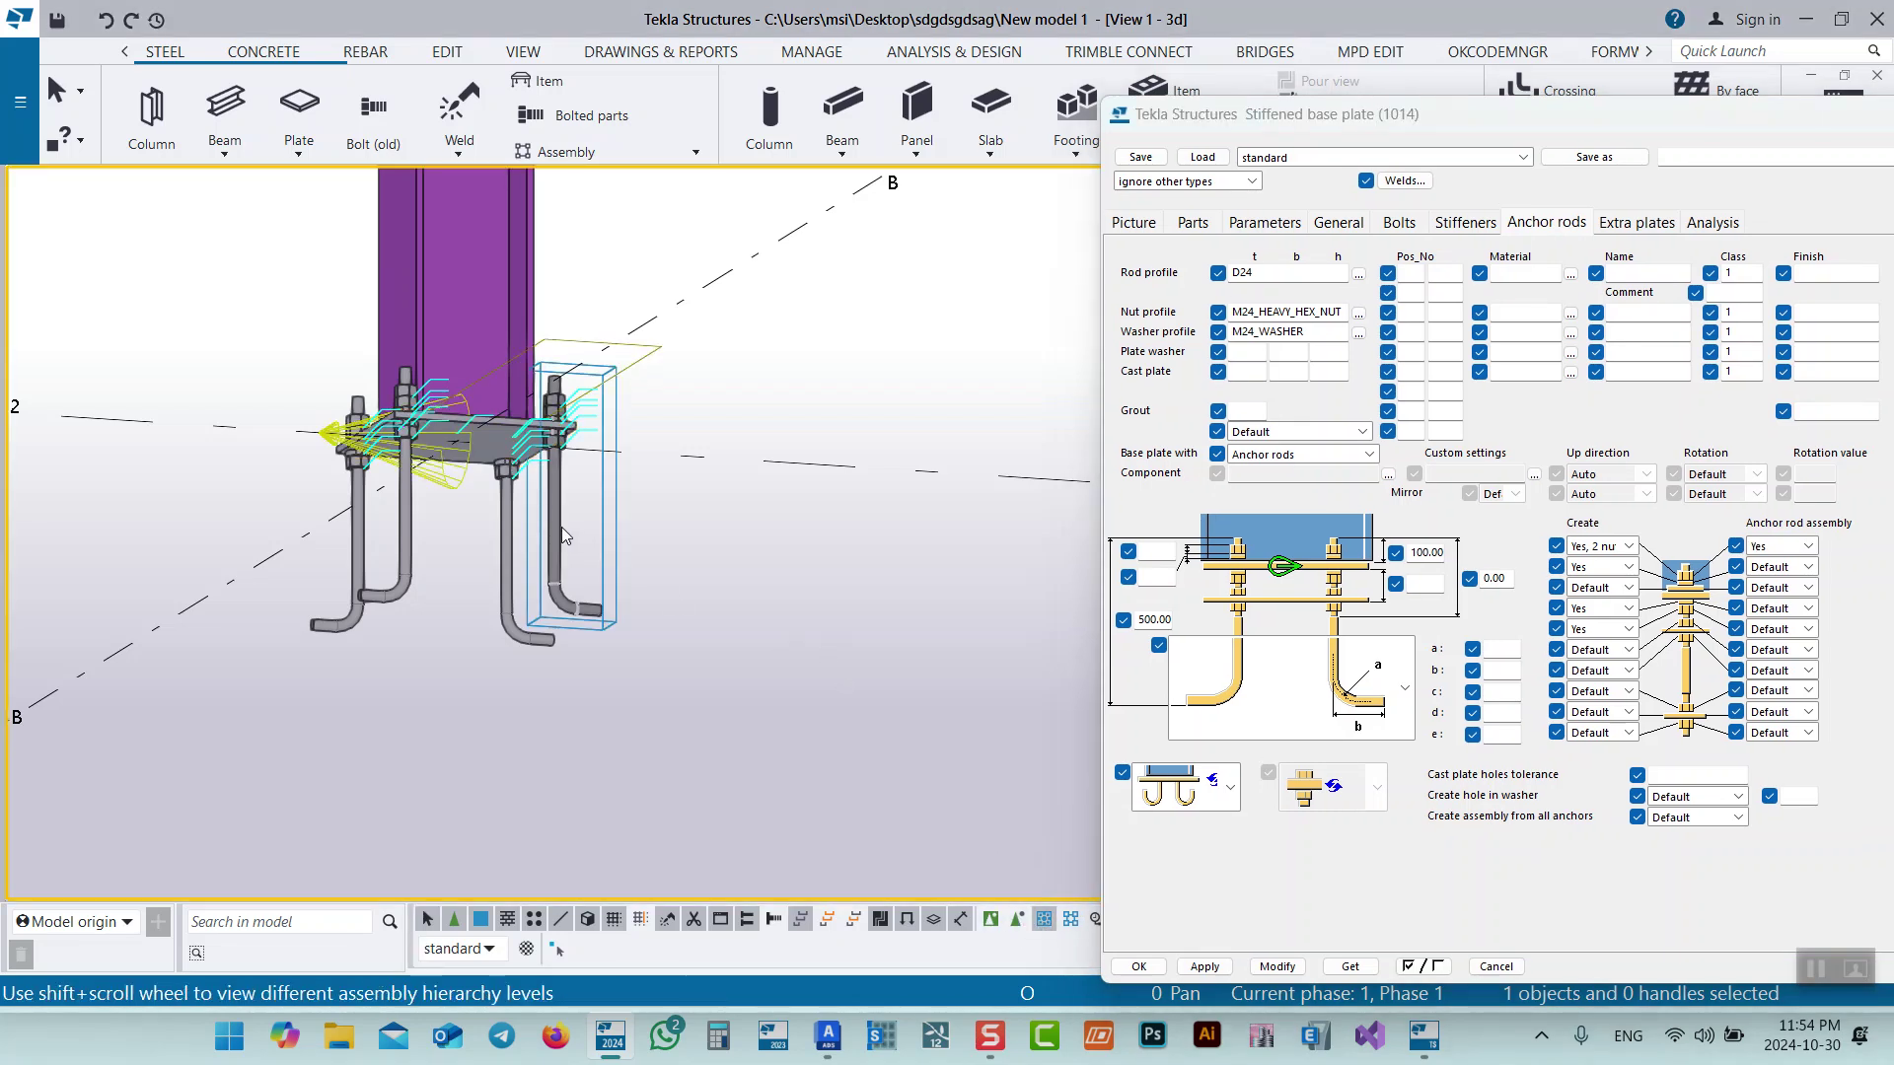
scroll(562, 454, up, 3)
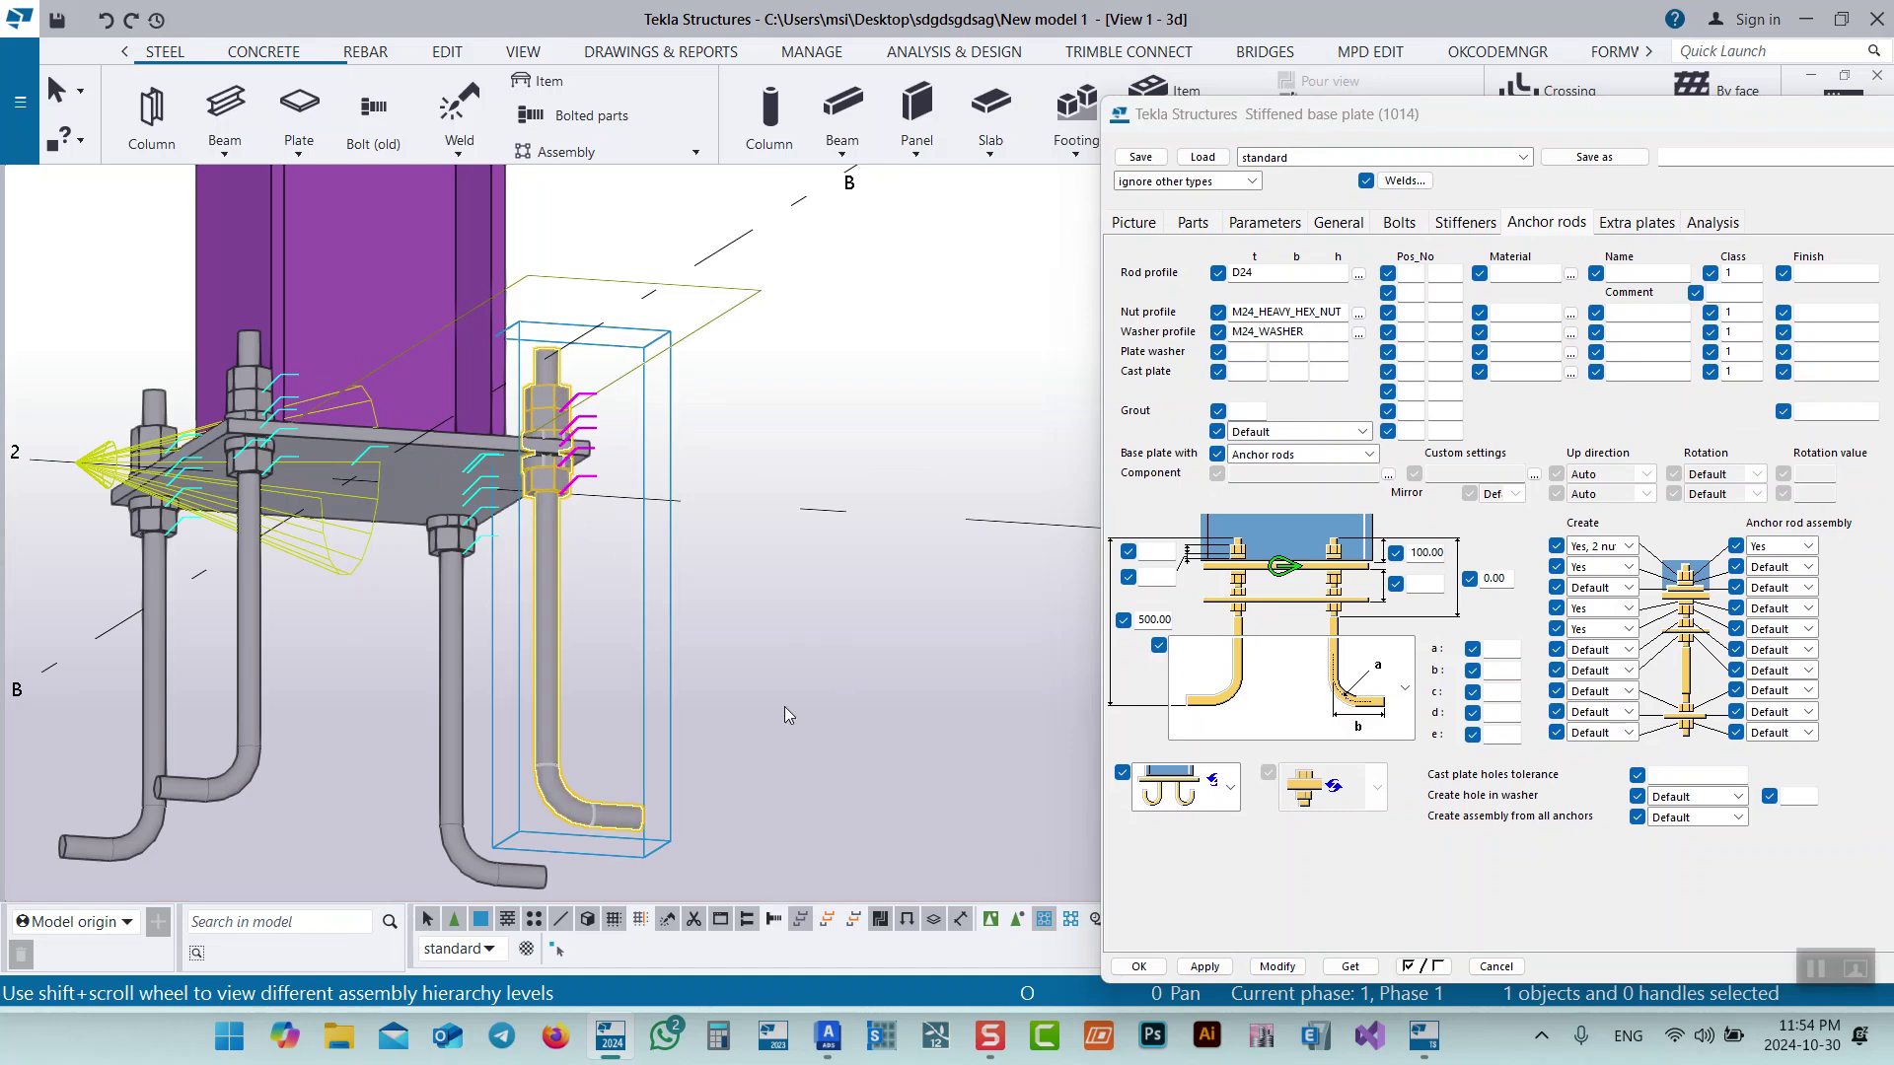
Set the anchor rod assembly option of the second and fourth parts to Yes, apply the changes and close the settings.
click(1798, 568)
click(1781, 609)
drag(1729, 128, 1388, 101)
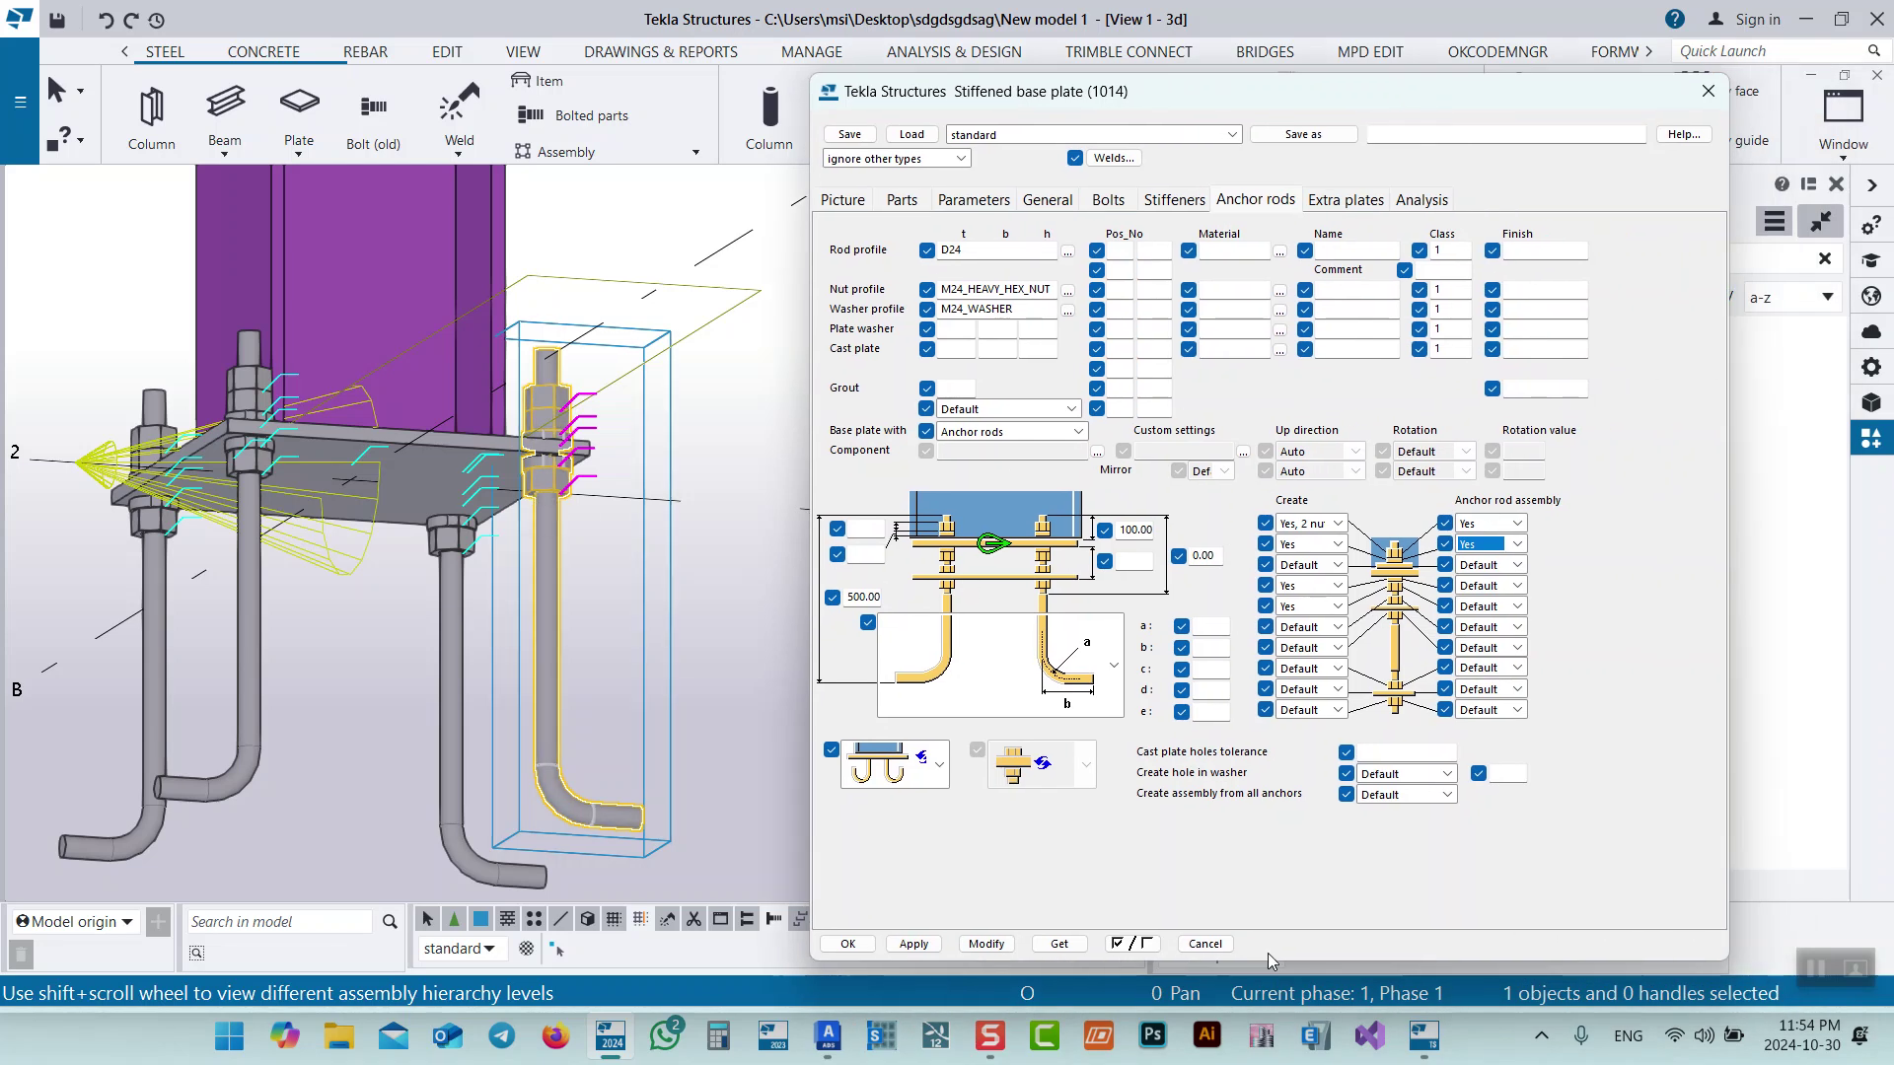
click(1487, 585)
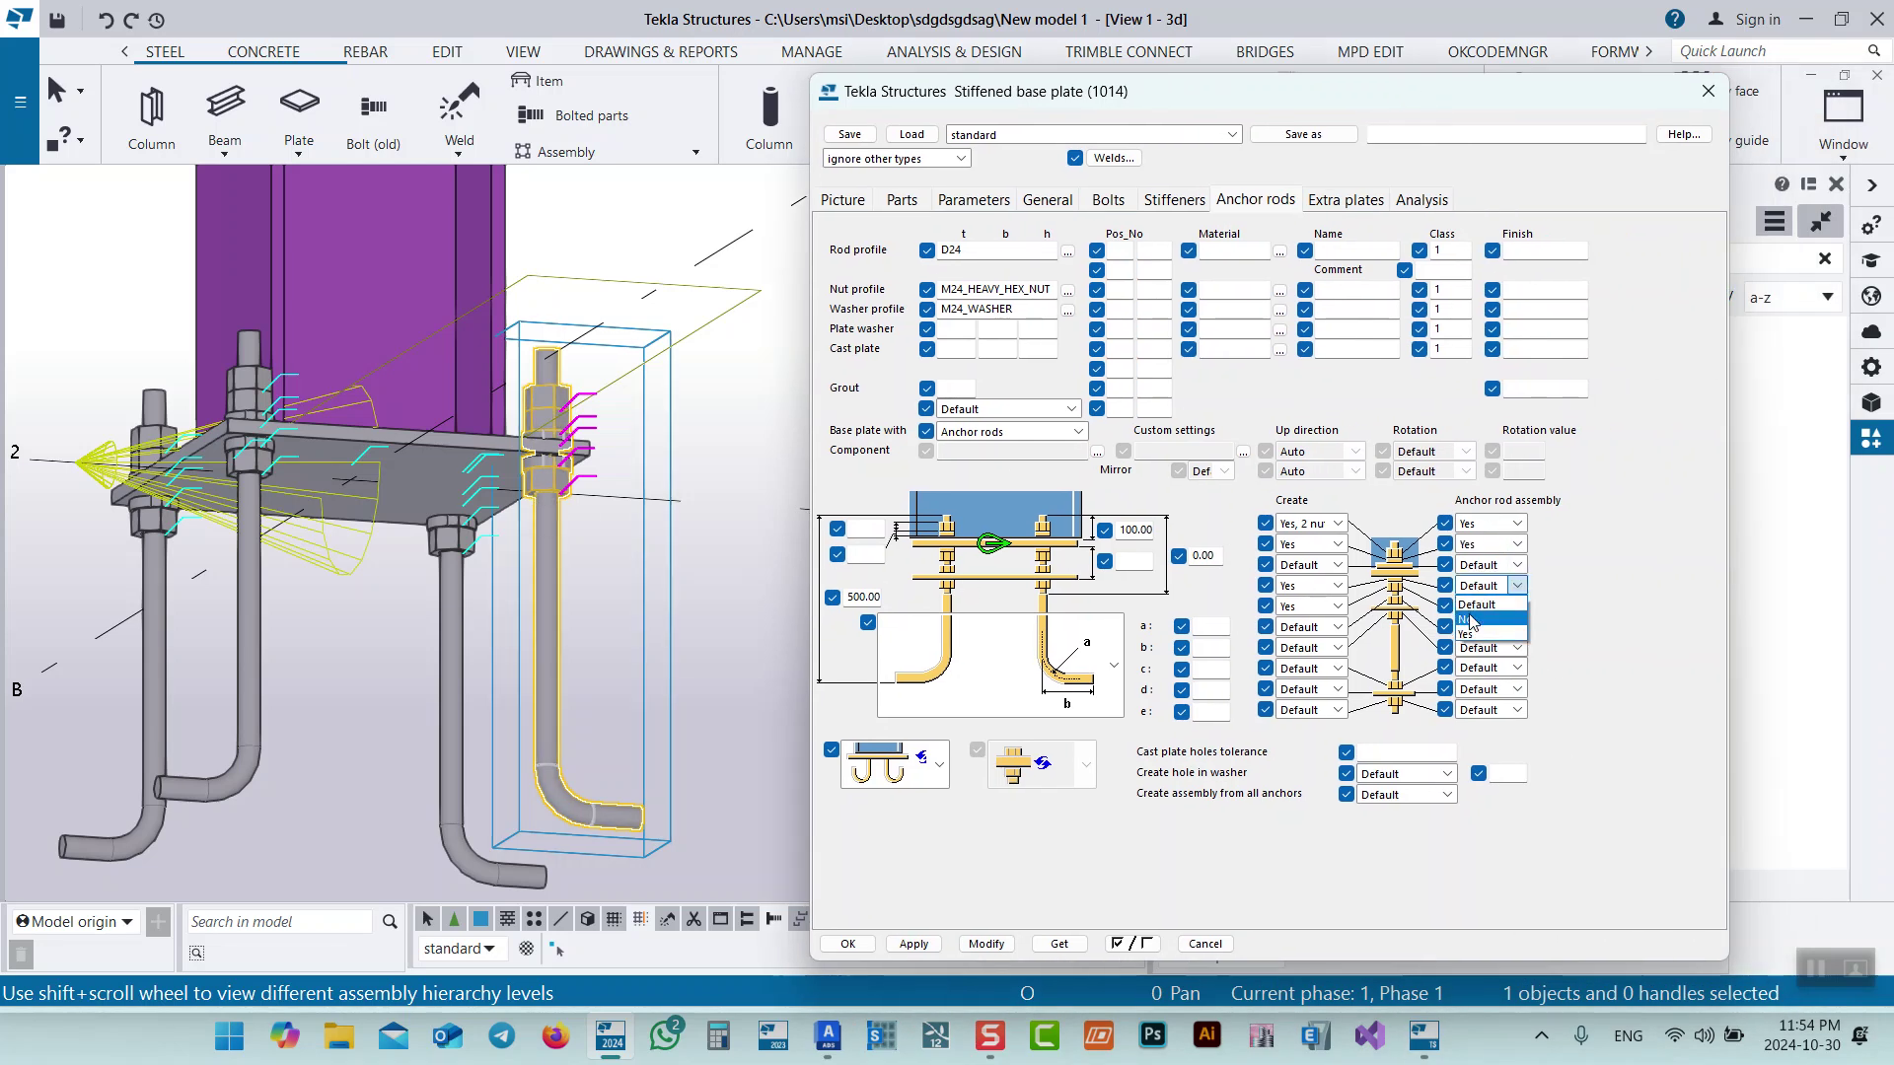
click(1480, 627)
click(986, 944)
drag(955, 92, 1004, 96)
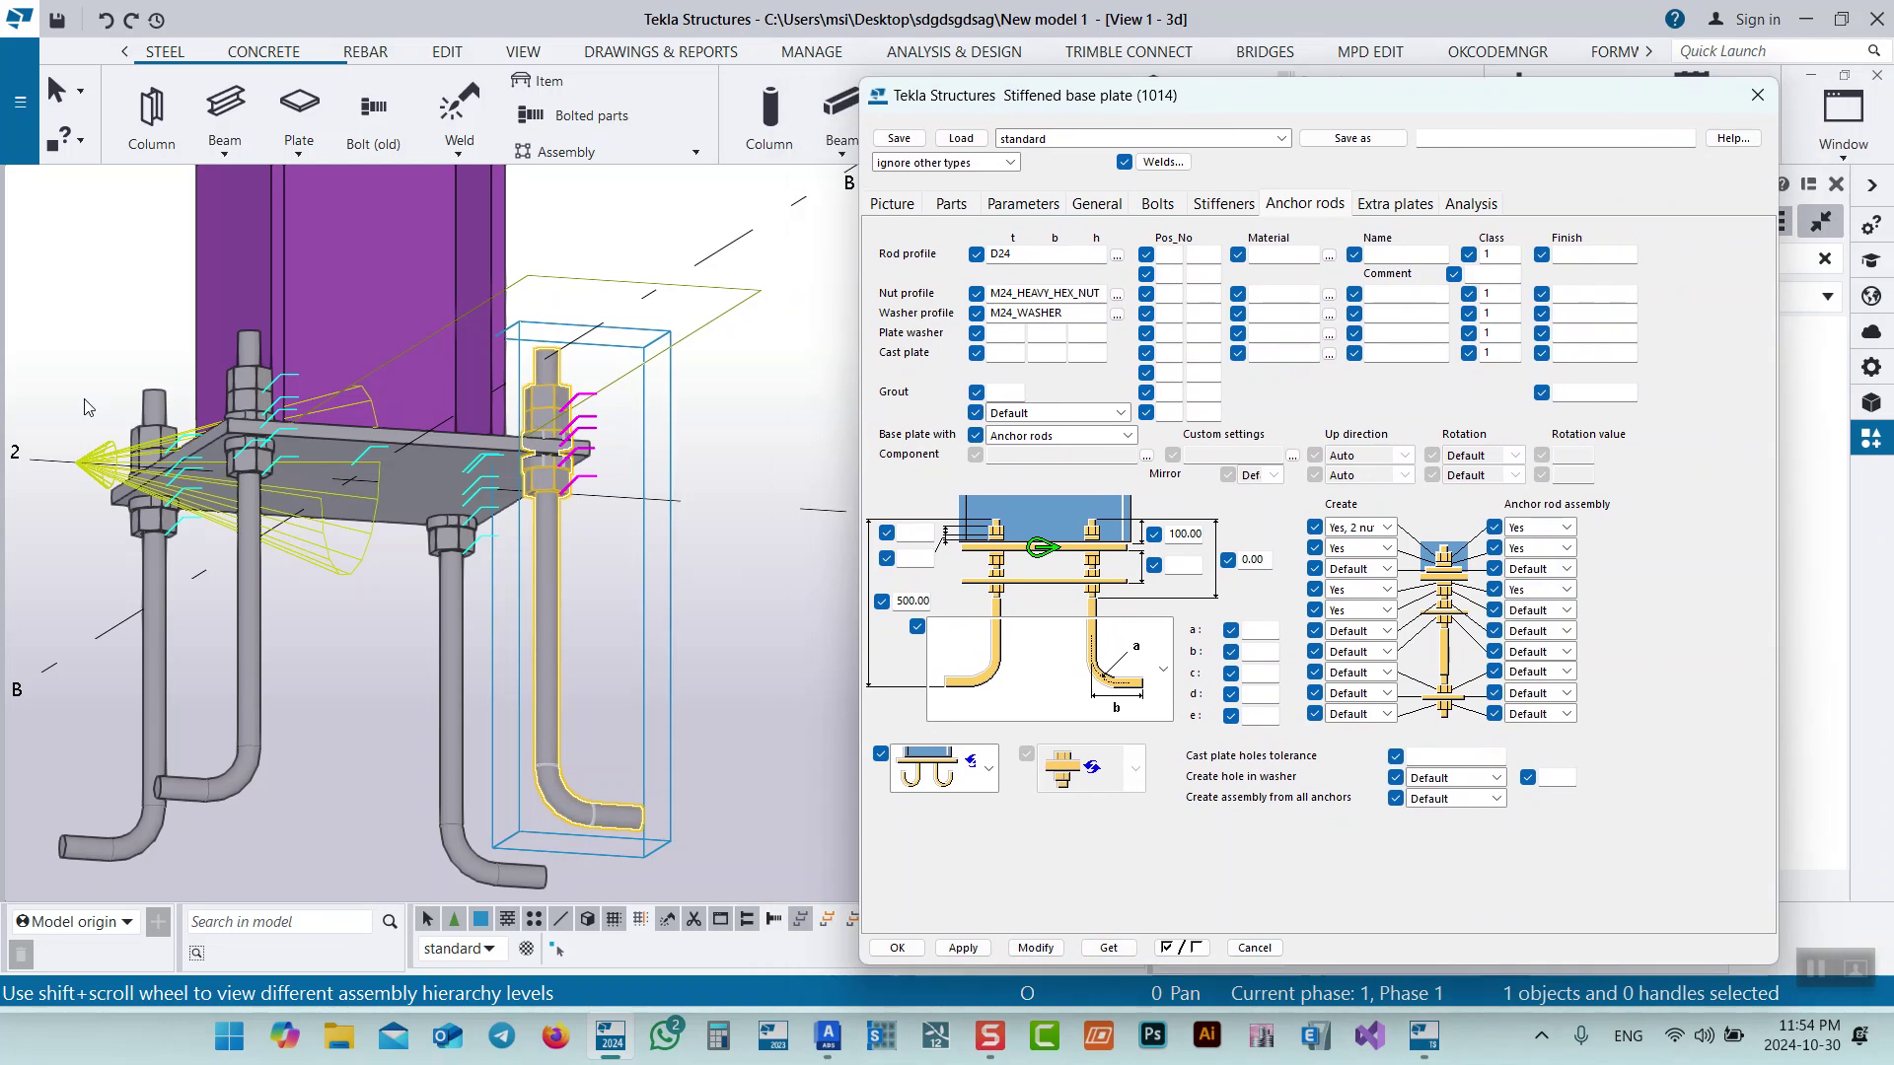
click(1034, 948)
click(896, 948)
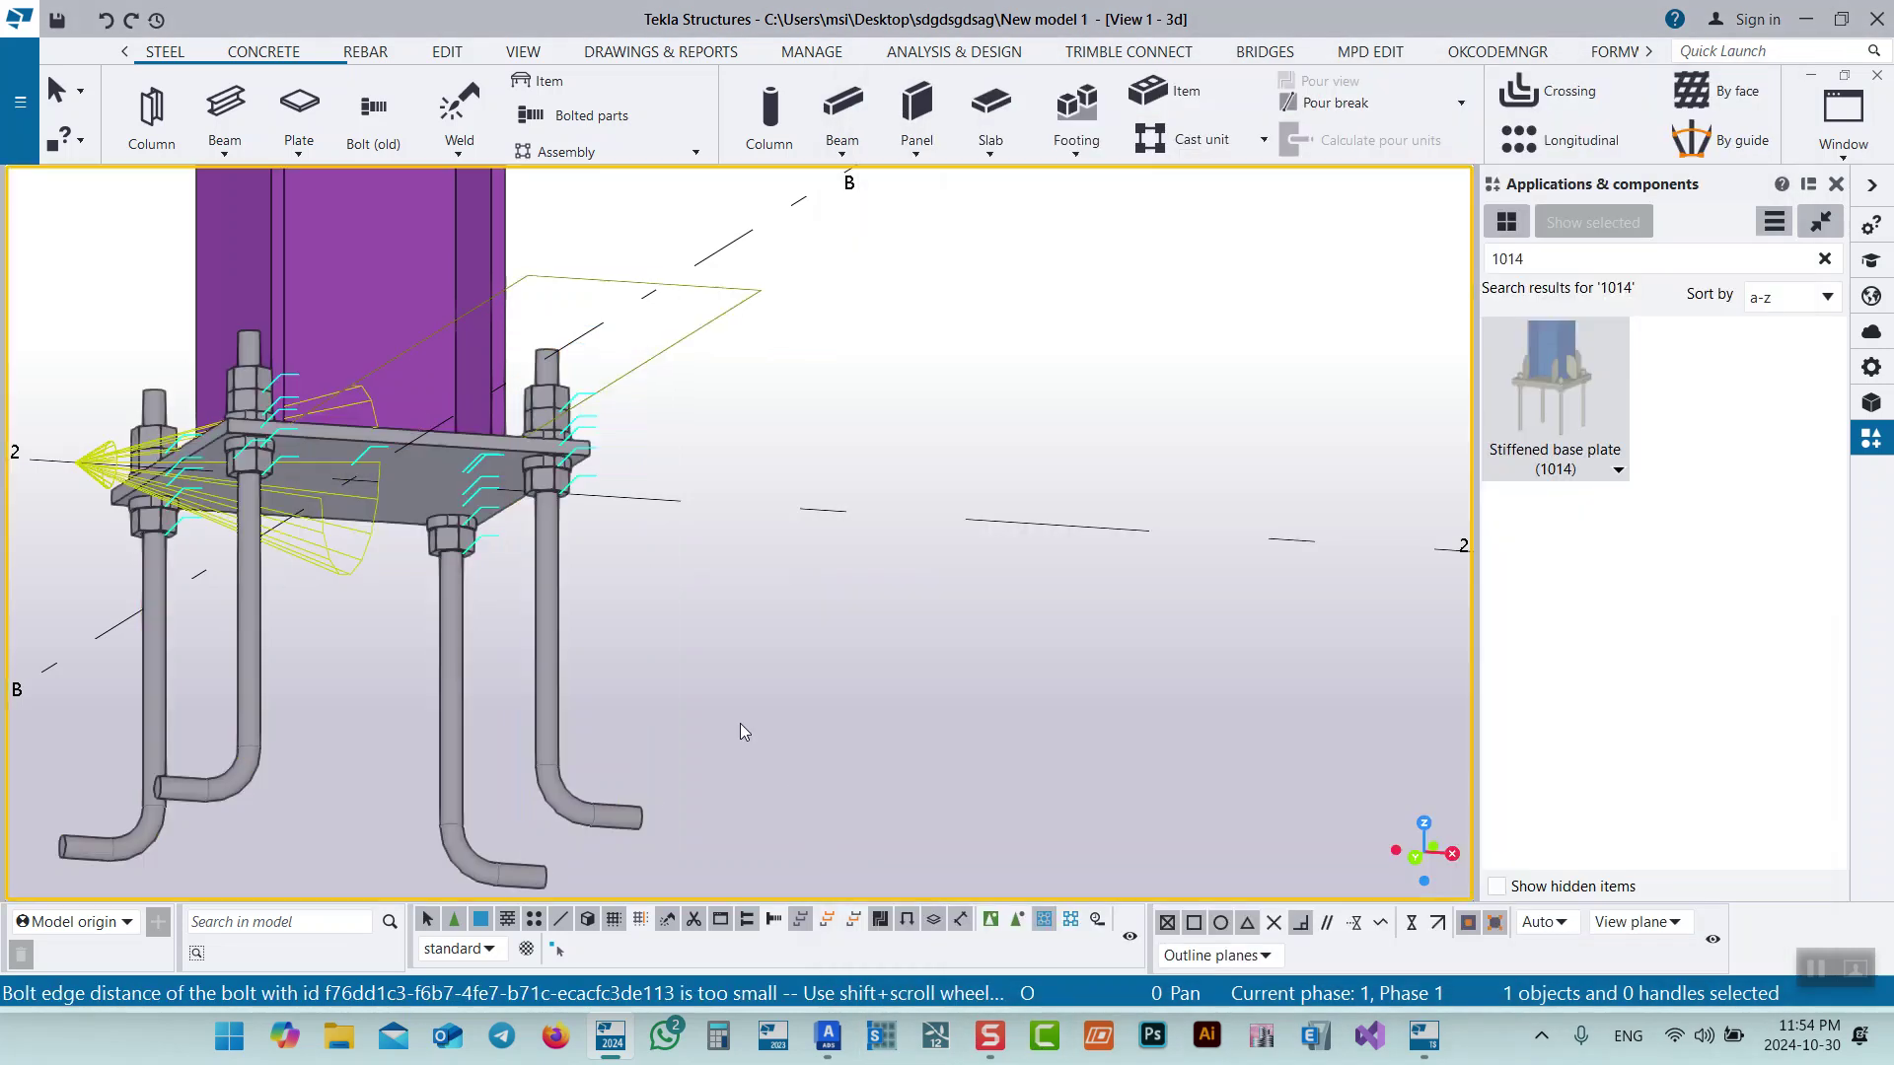
Select individual anchors in the model to examine which parts belong to each anchor rod assembly.
ctrl+middle_drag(897, 768, 677, 667)
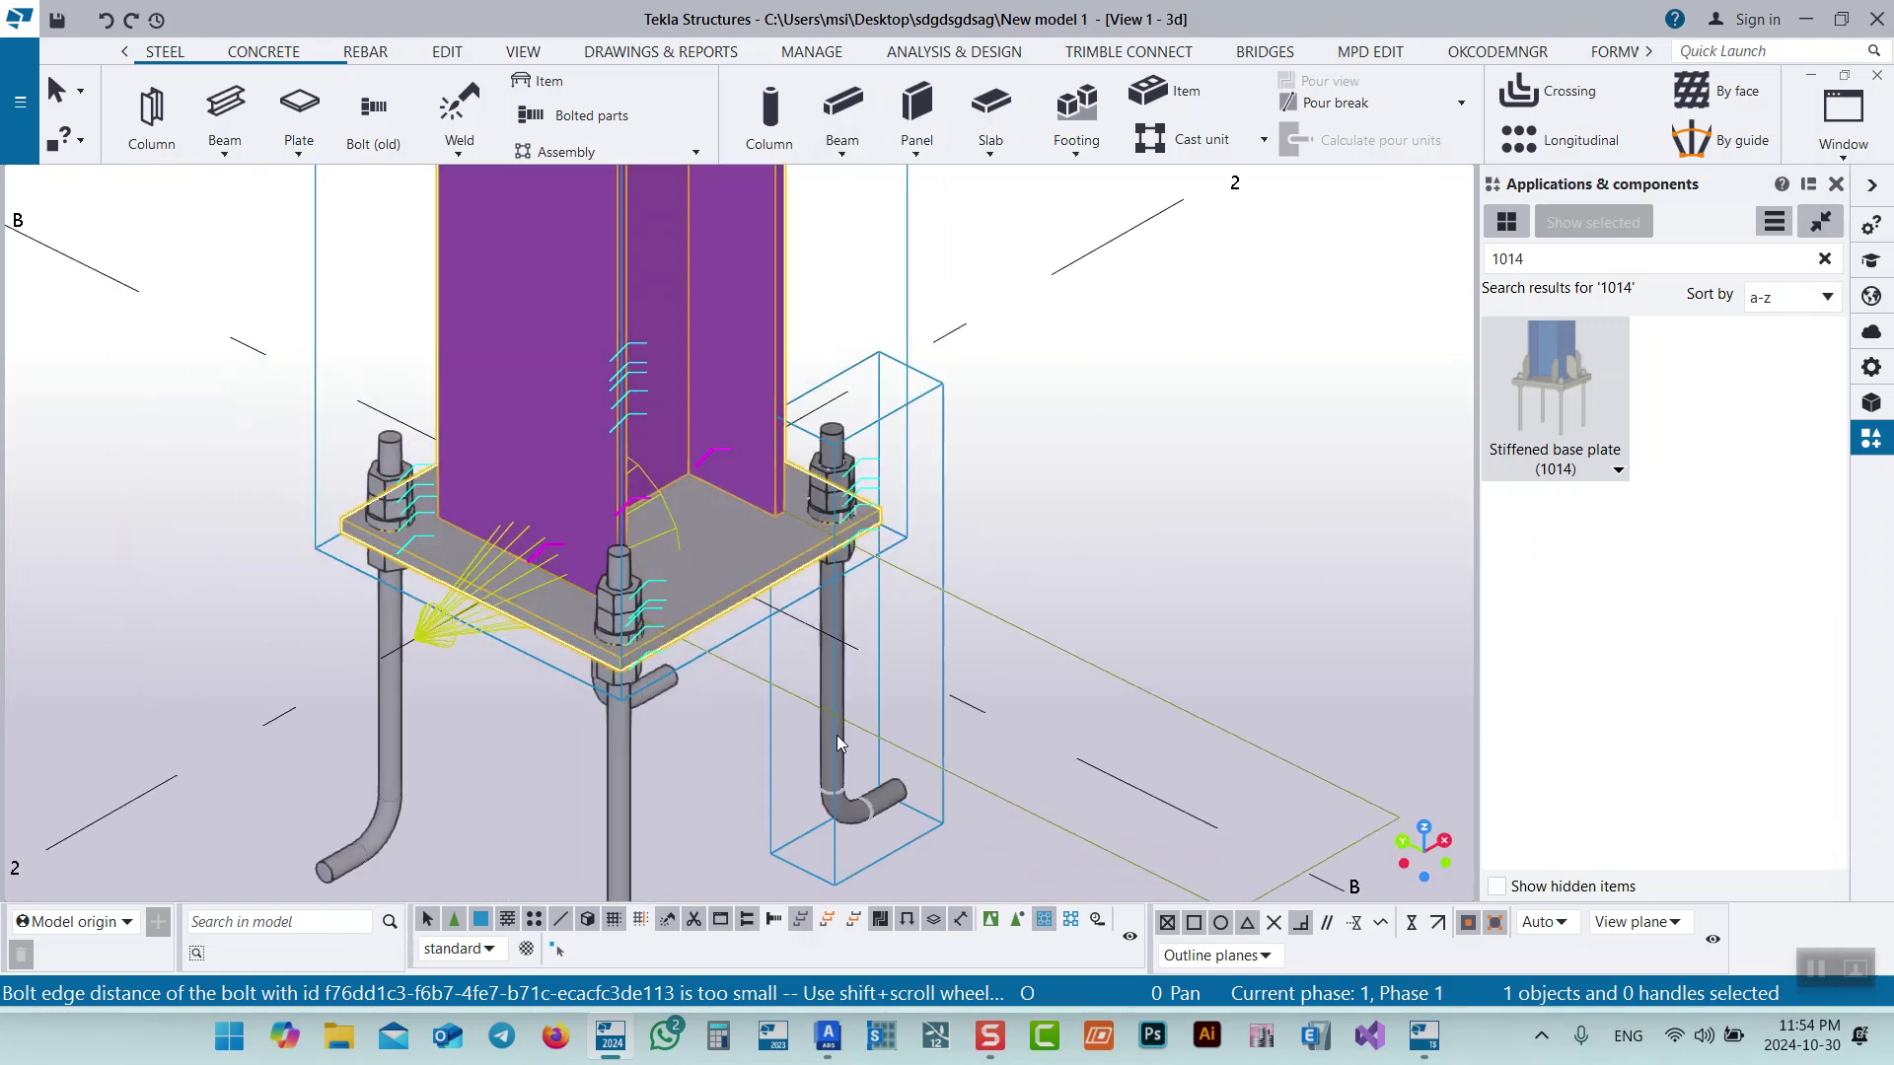
click(859, 589)
middle_drag(842, 638, 688, 475)
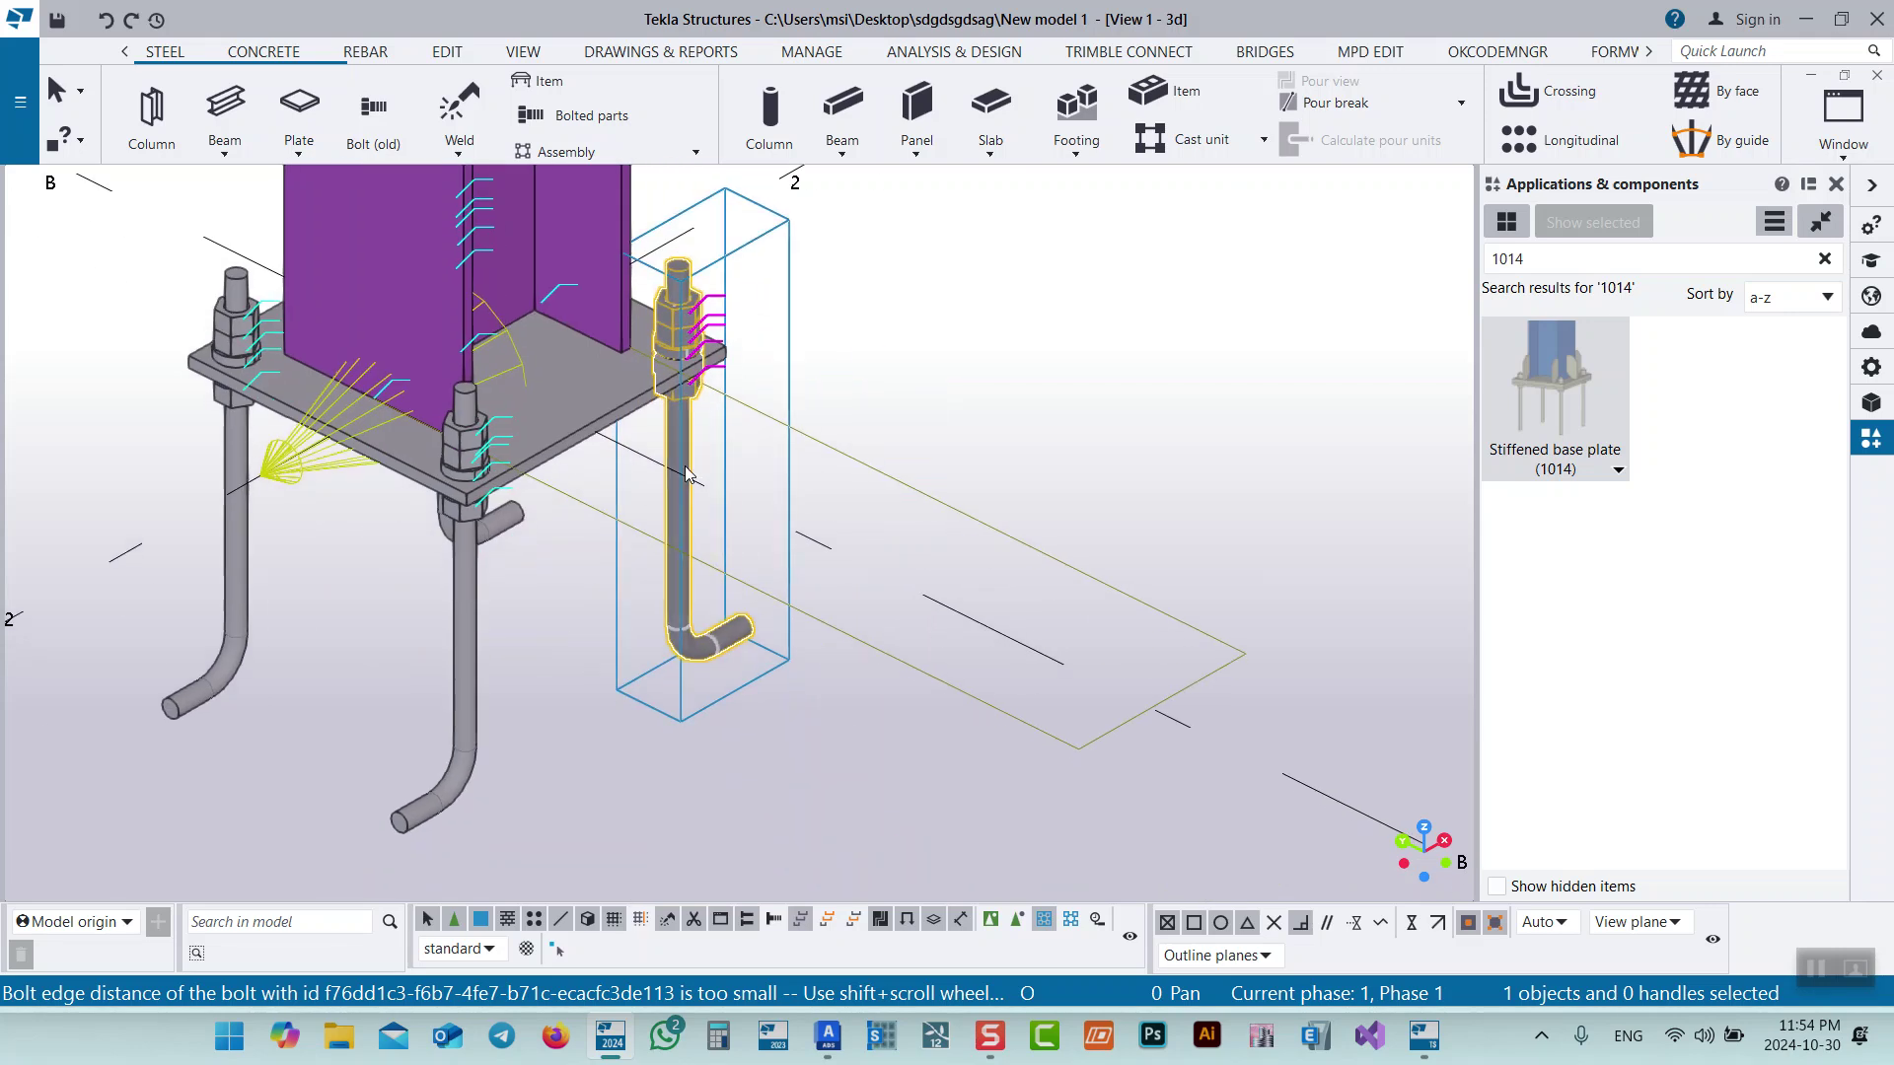
ctrl+middle_drag(453, 726, 506, 713)
click(415, 646)
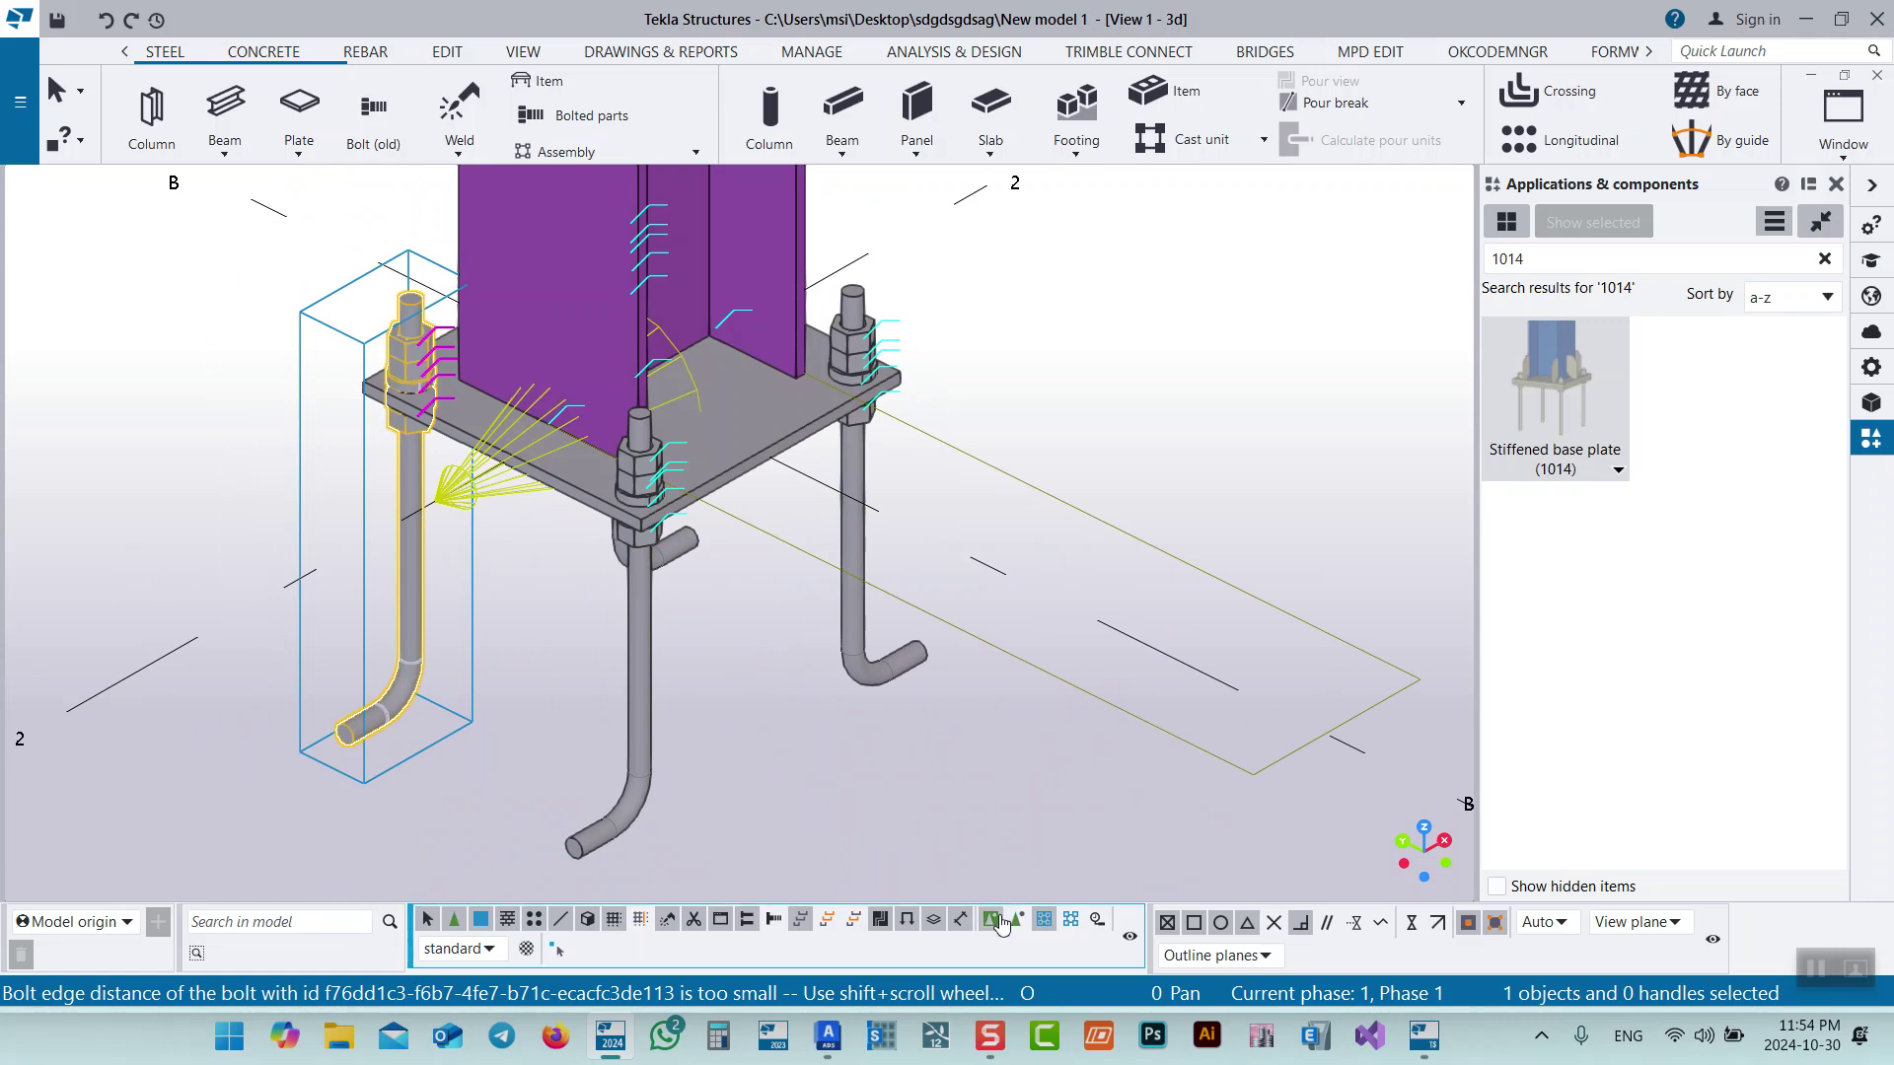
Reopen the base plate component's anchor rod settings, set Create assembly from all anchors to Include LP and apply it.
middle_drag(706, 493, 741, 570)
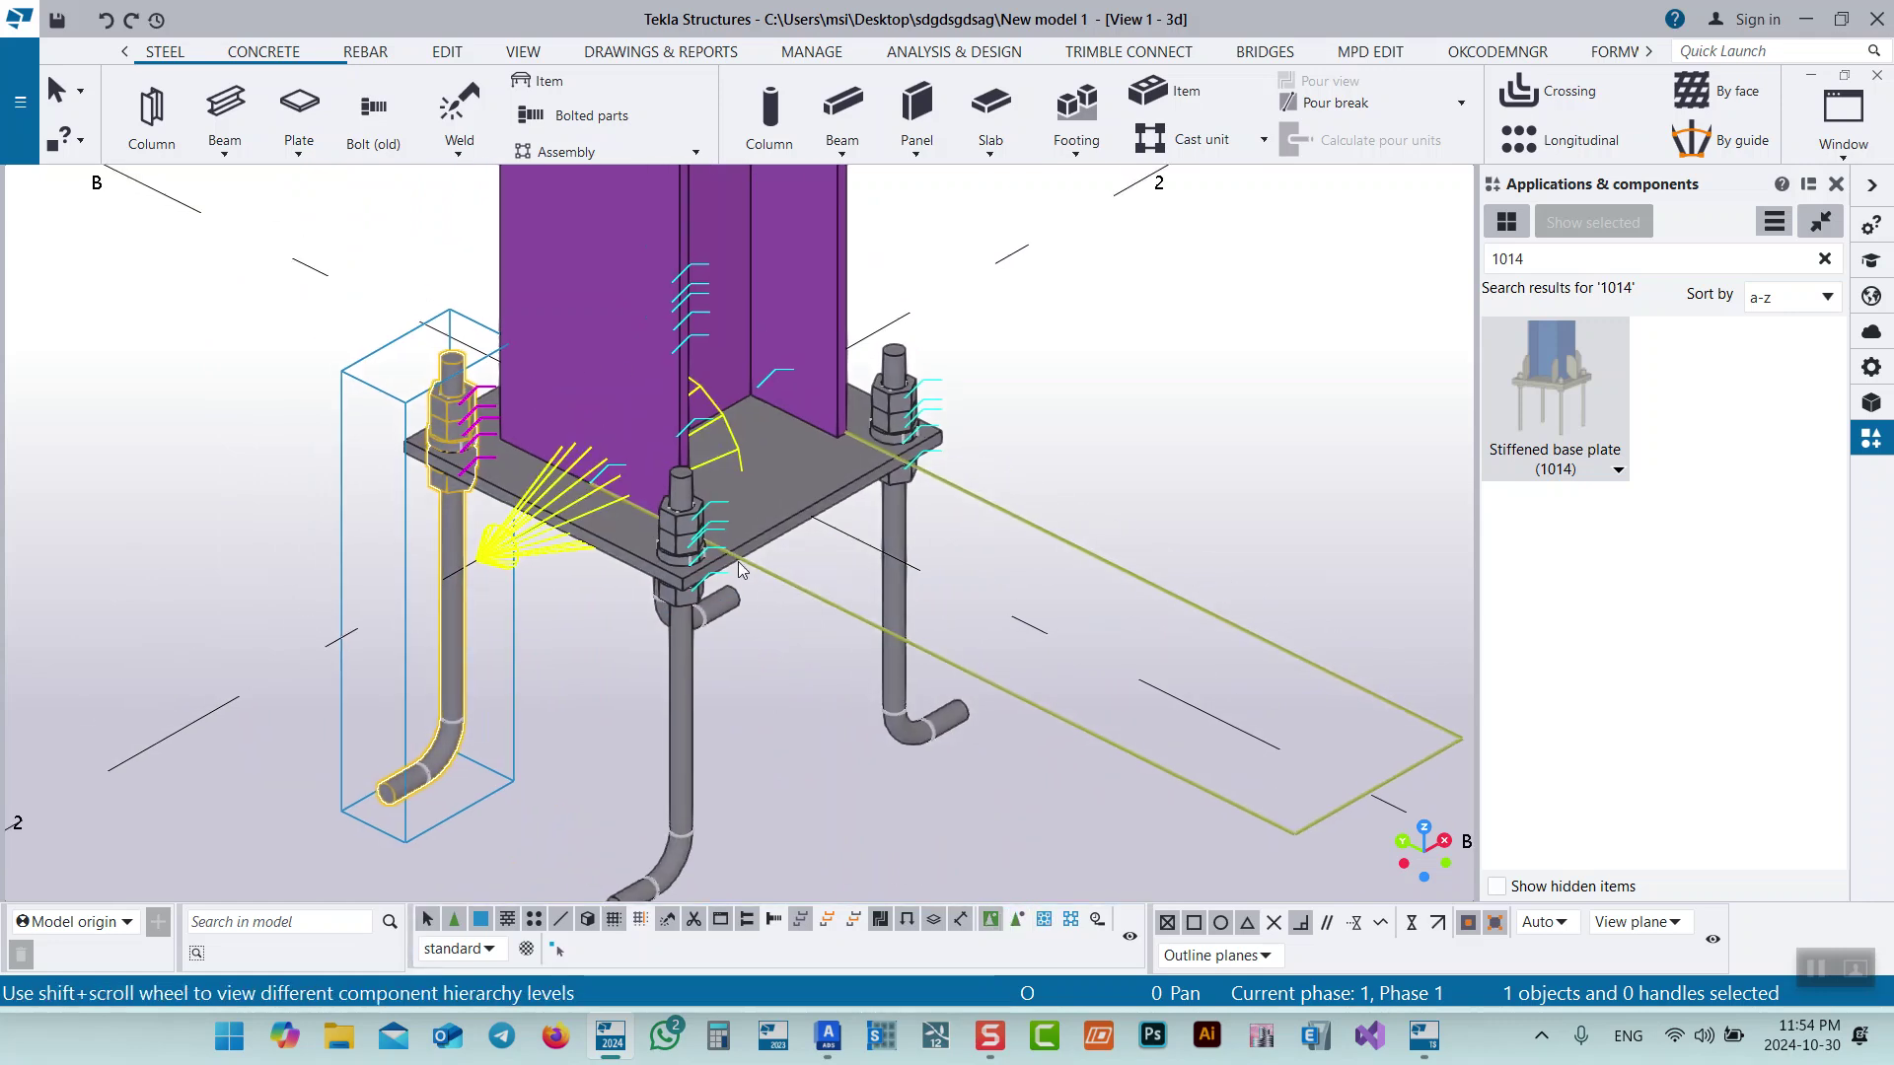
click(491, 570)
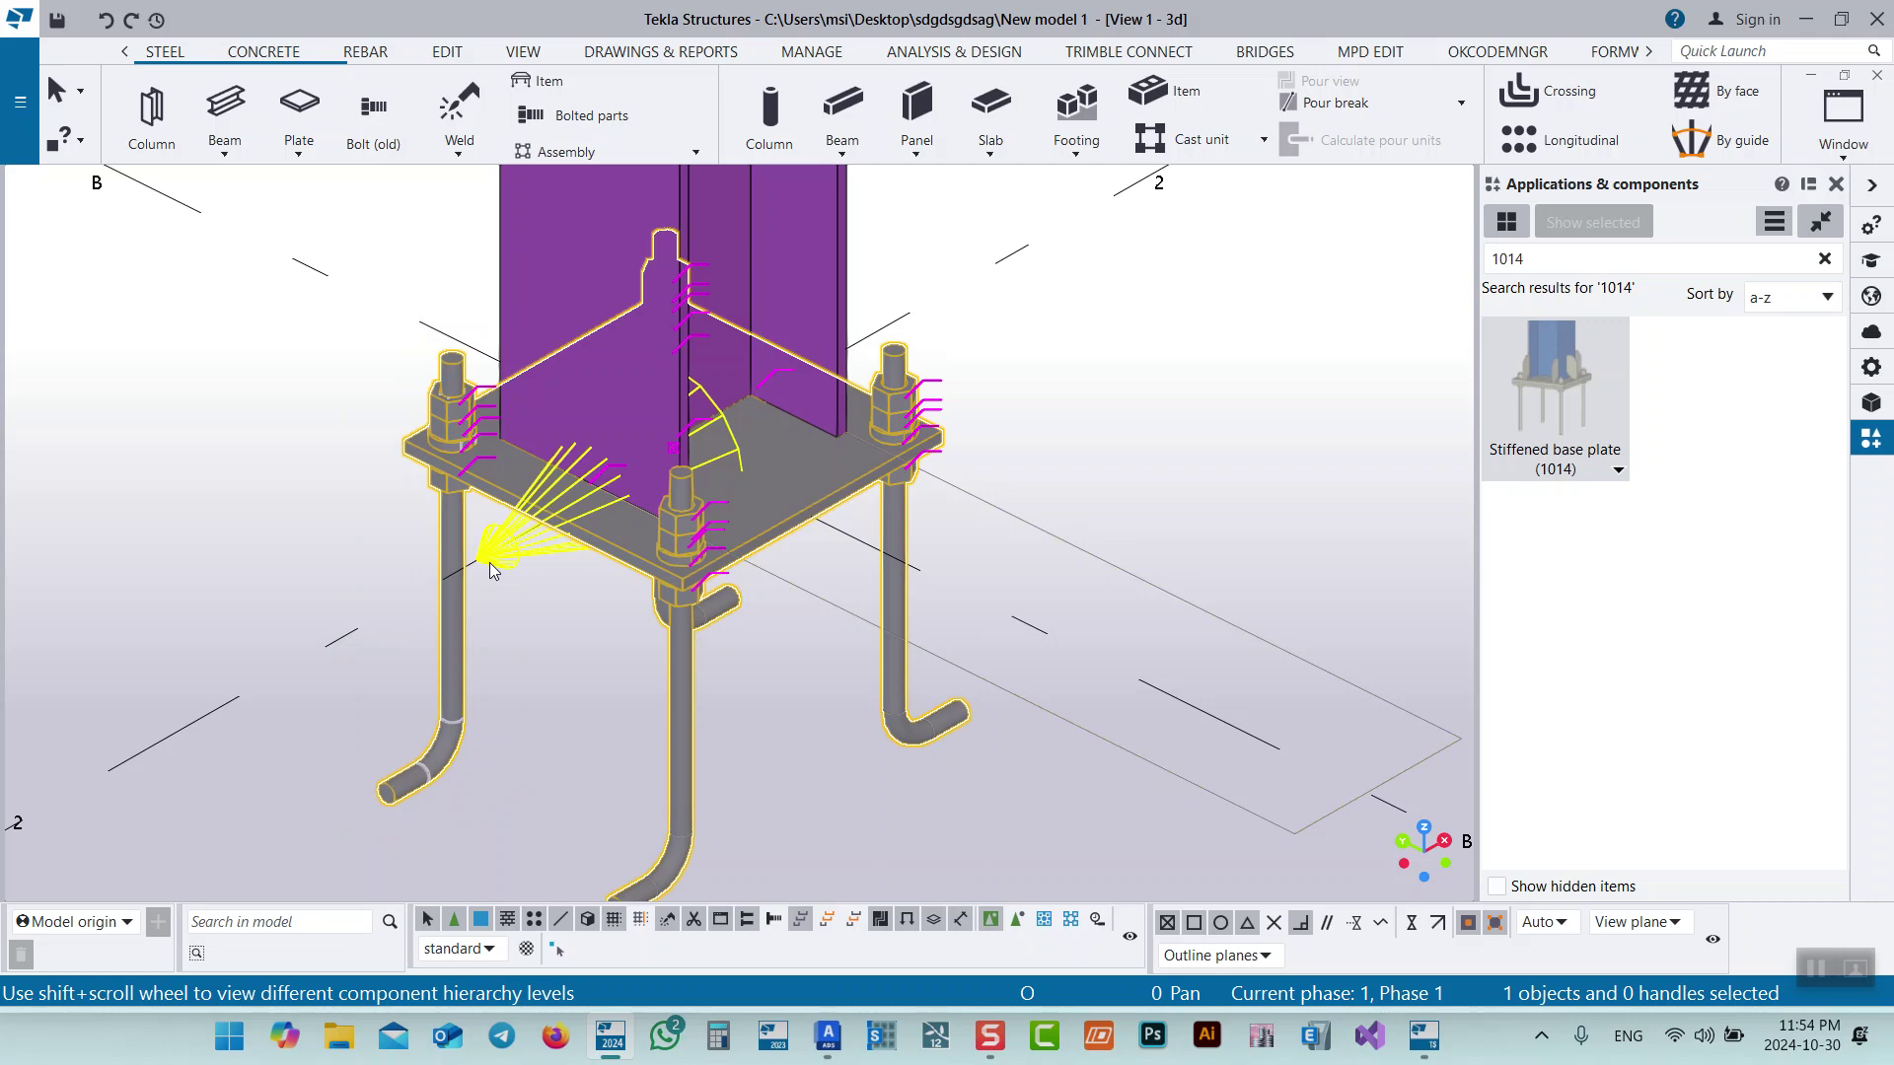
double_click(490, 570)
click(1315, 207)
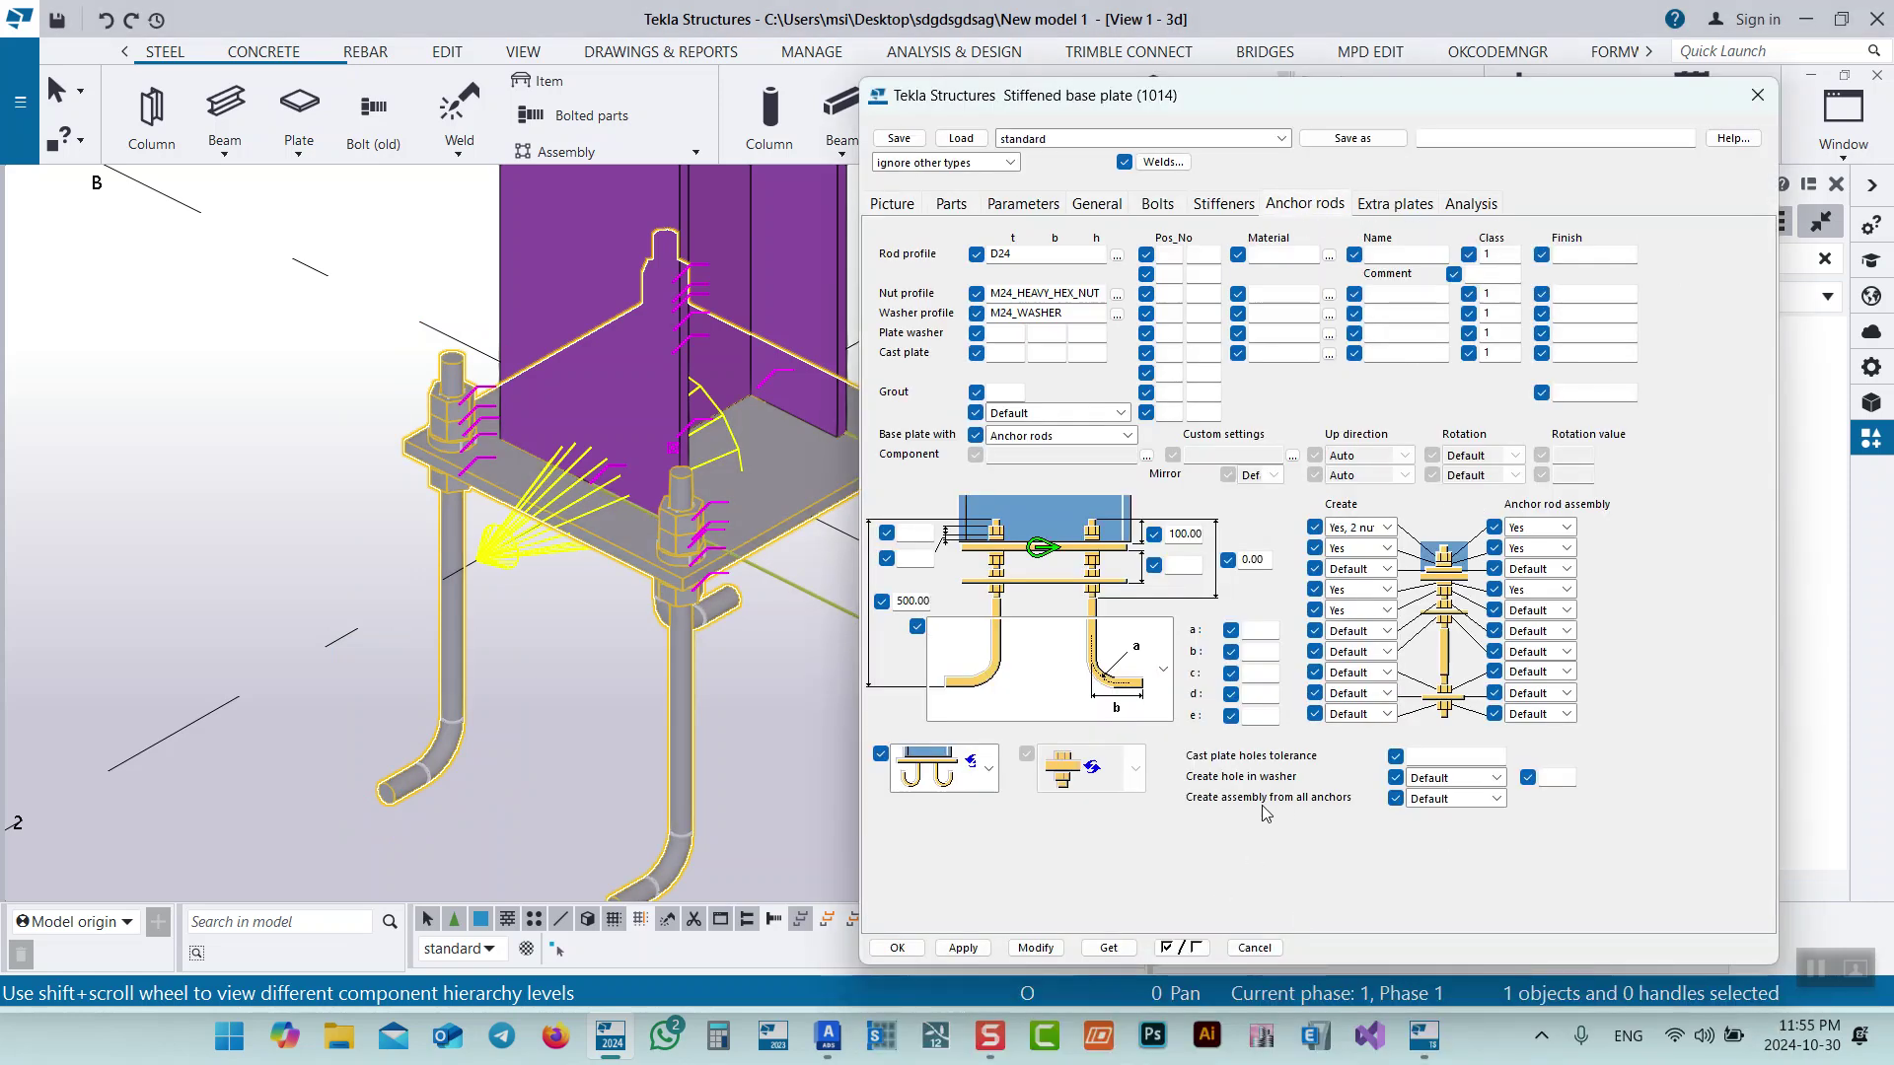
click(1465, 799)
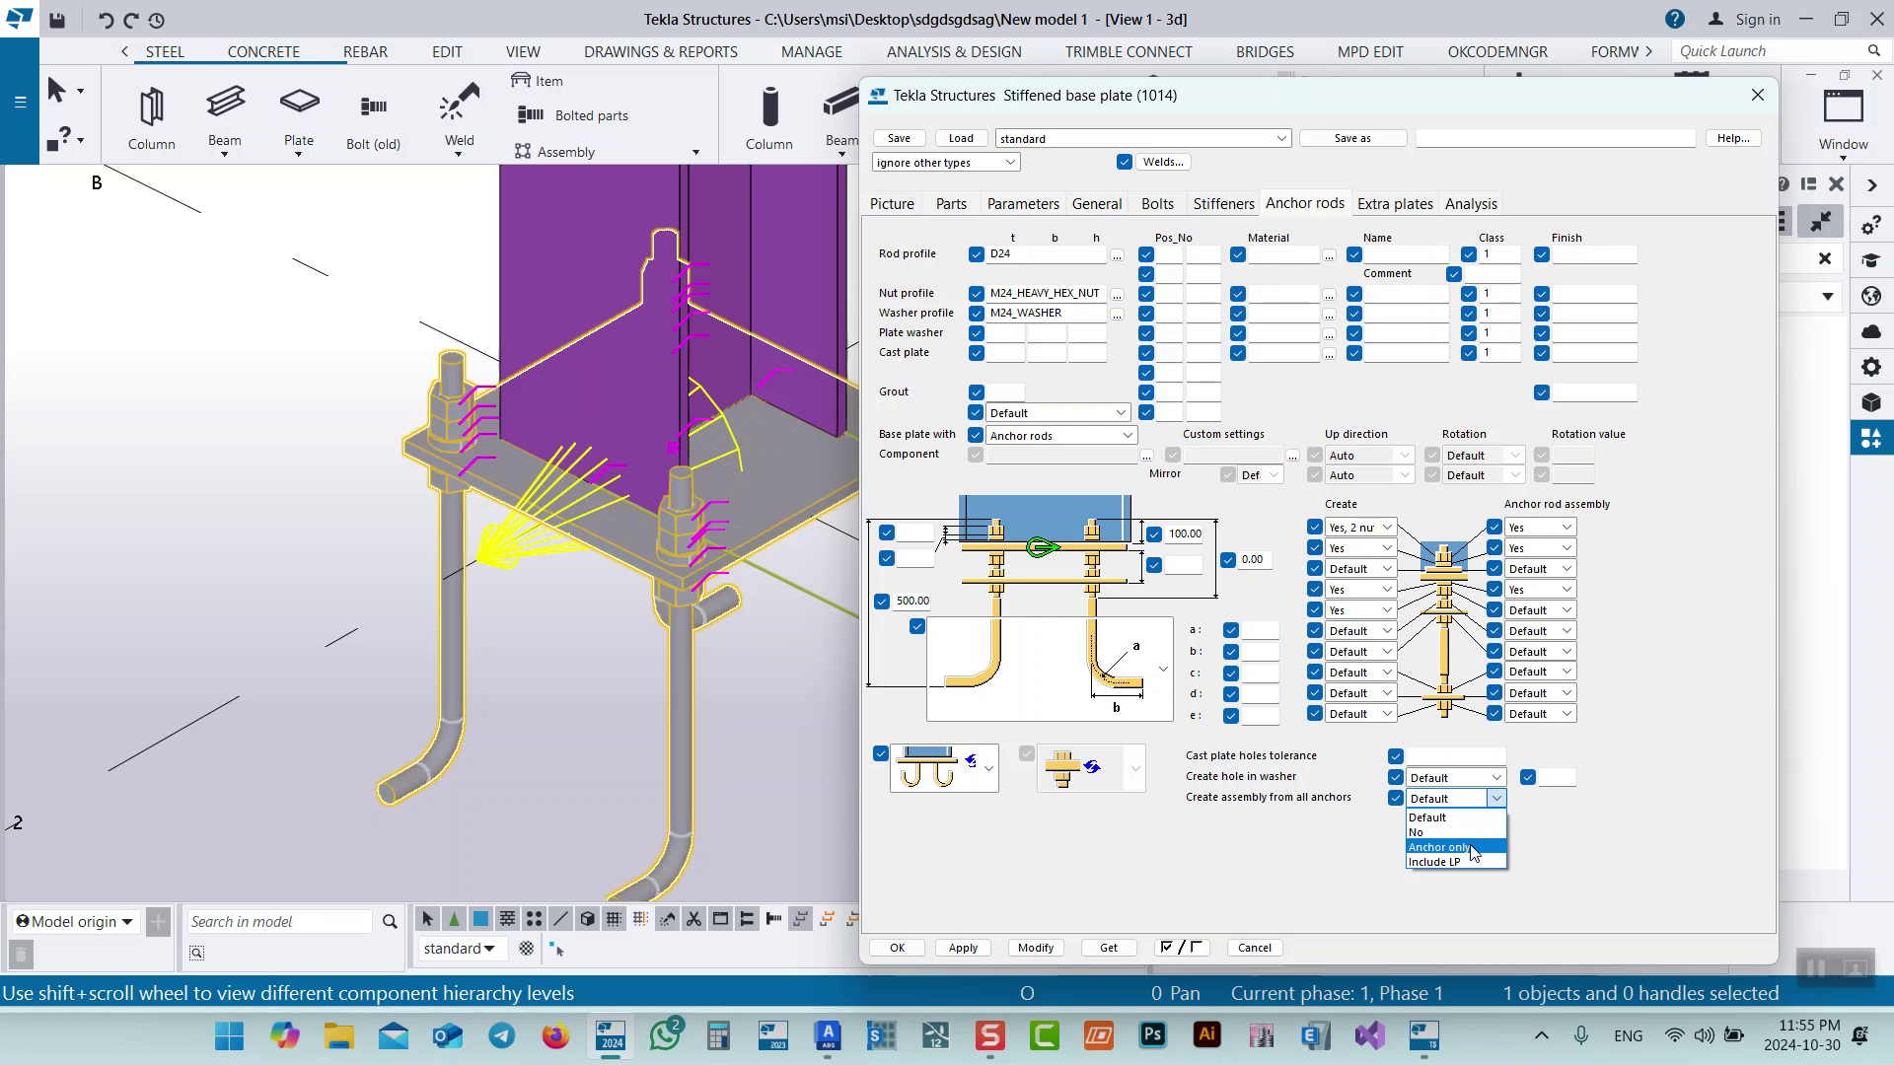
click(1462, 863)
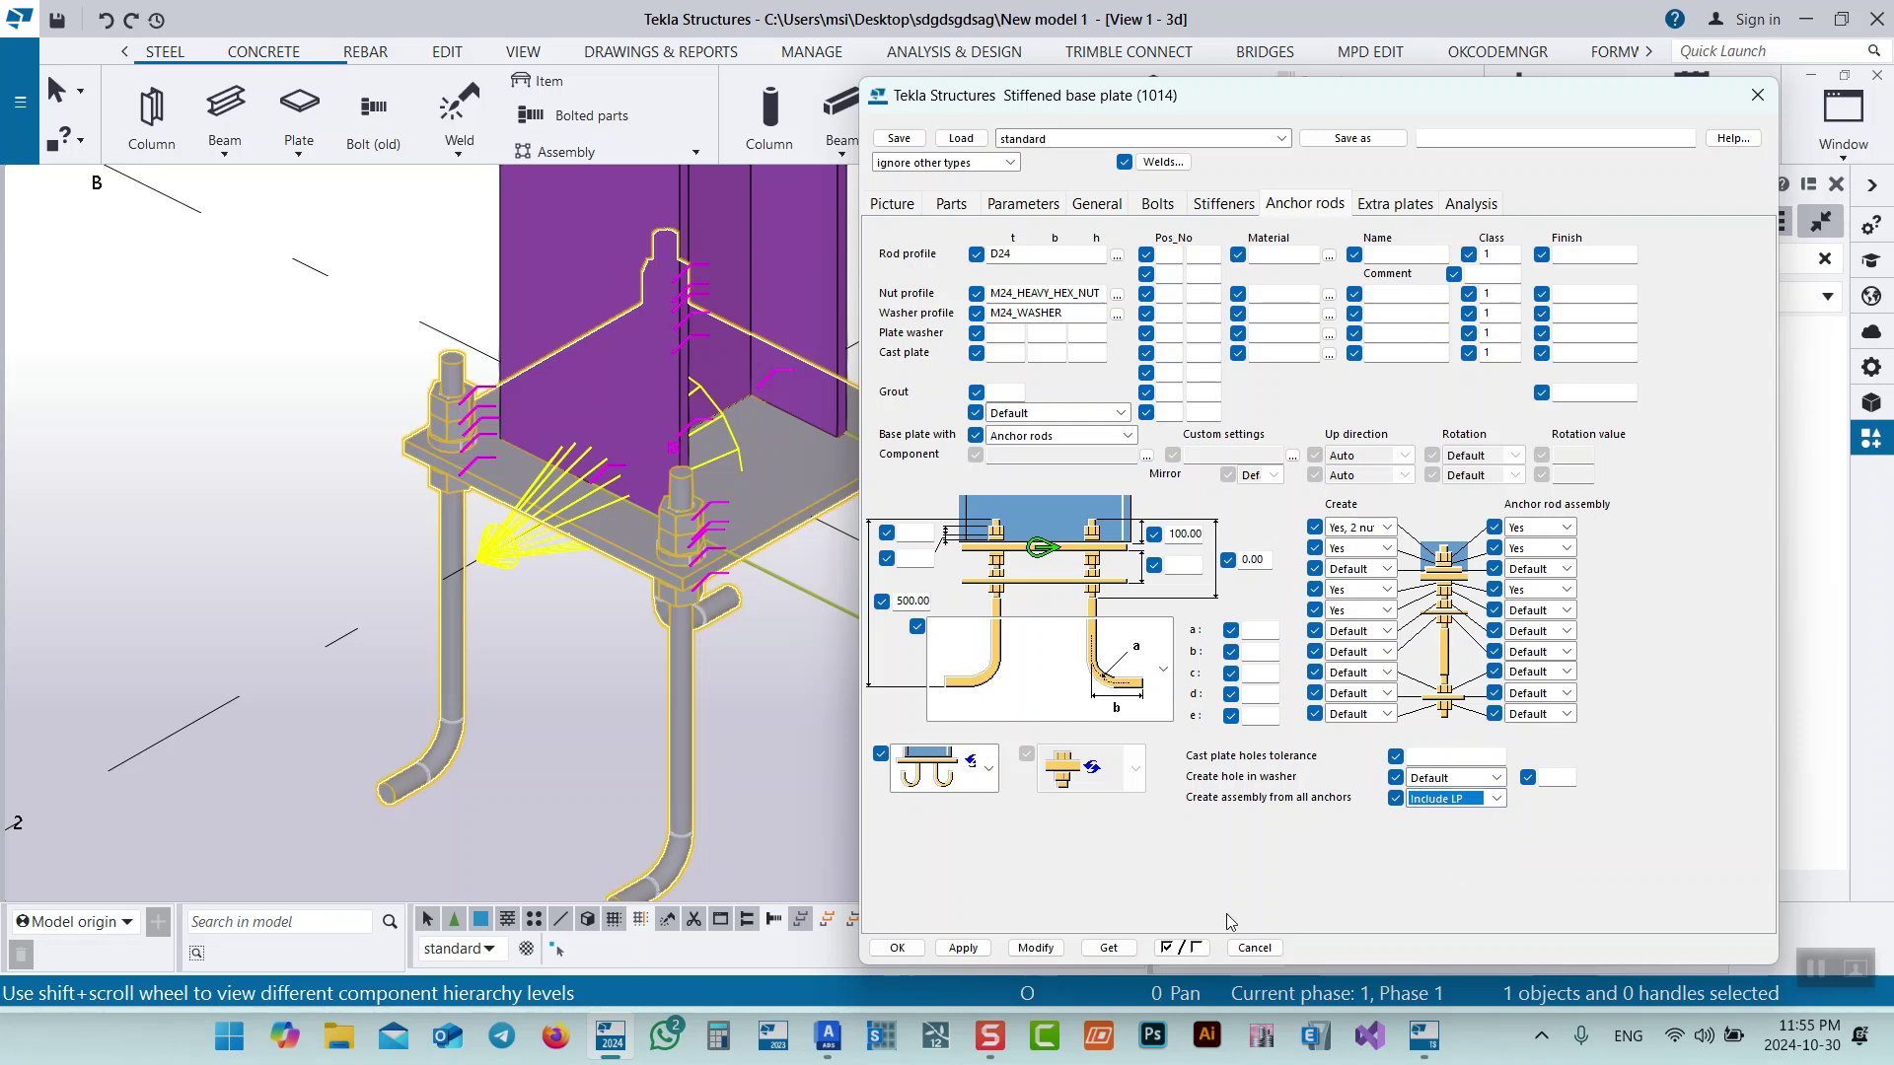
scroll(747, 710, down, 3)
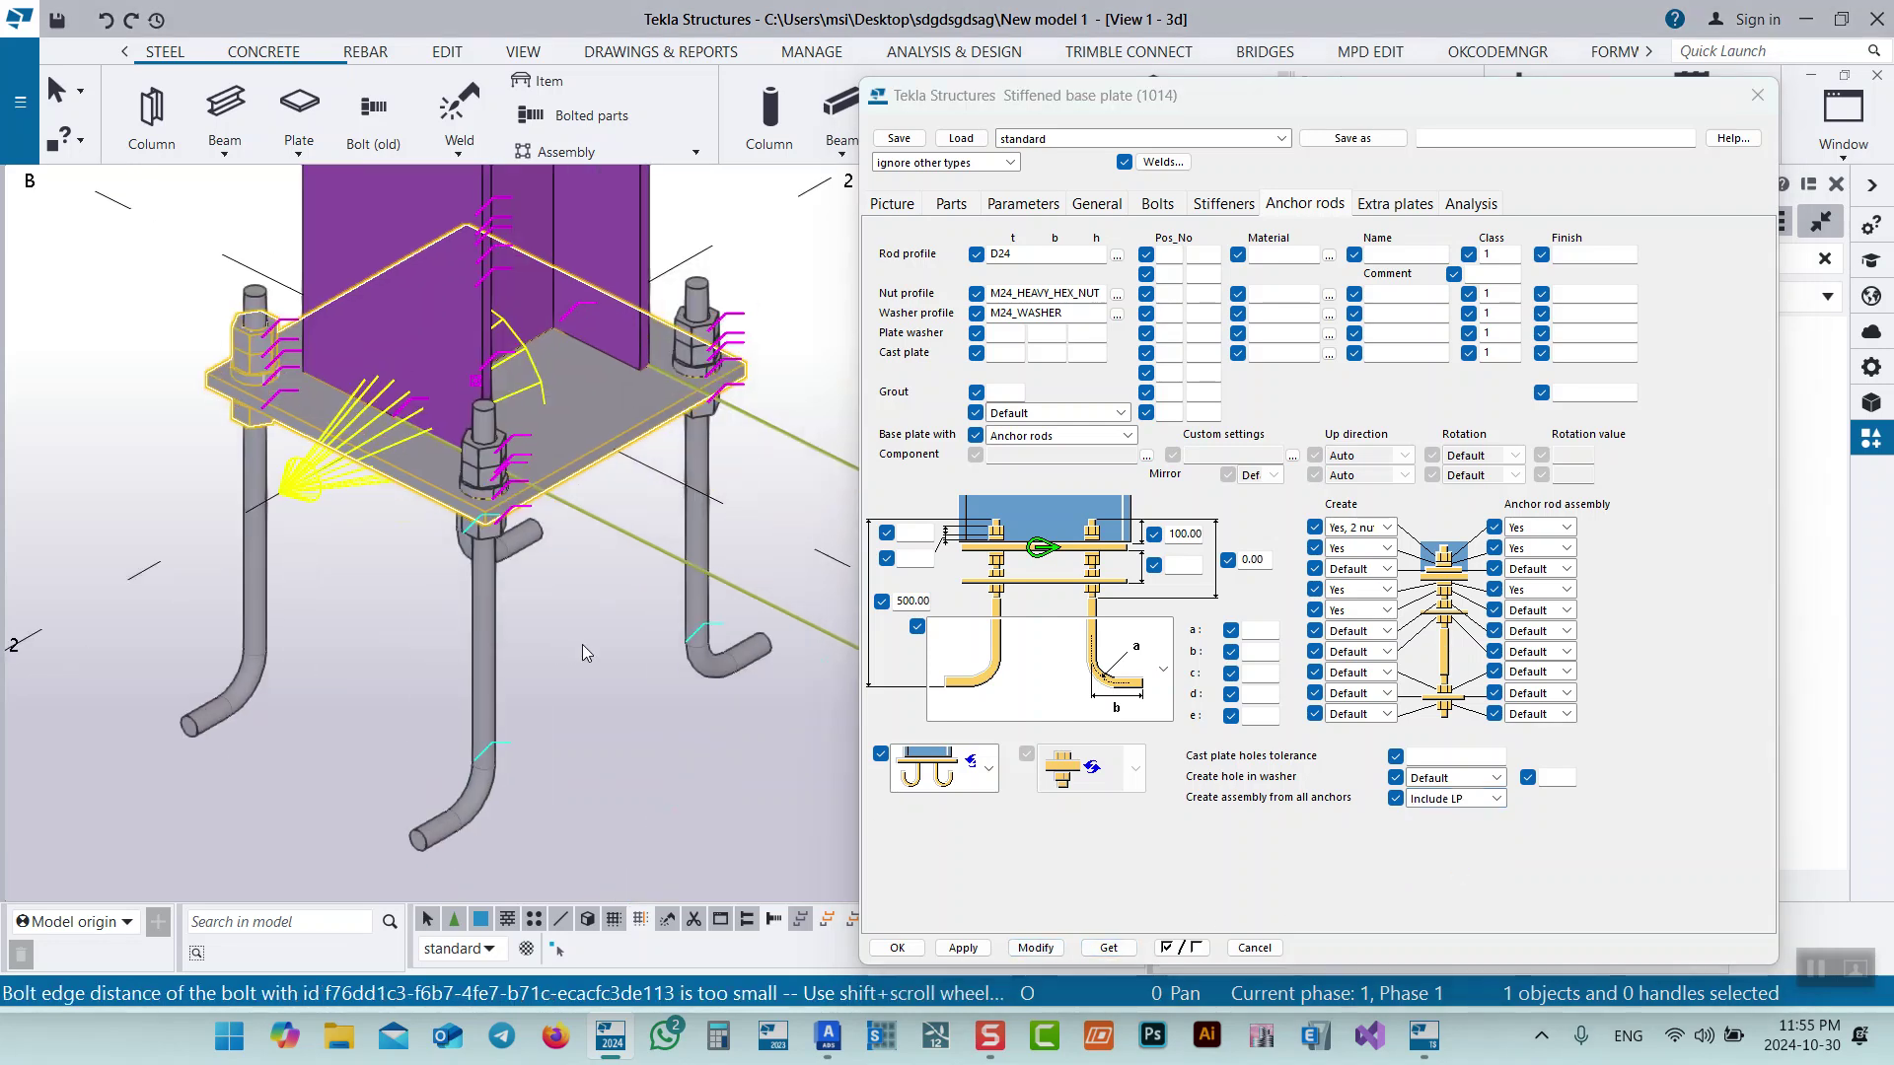
Examine the combined assembly of all anchors in the model and review the extra plates options.
drag(973, 98, 1188, 120)
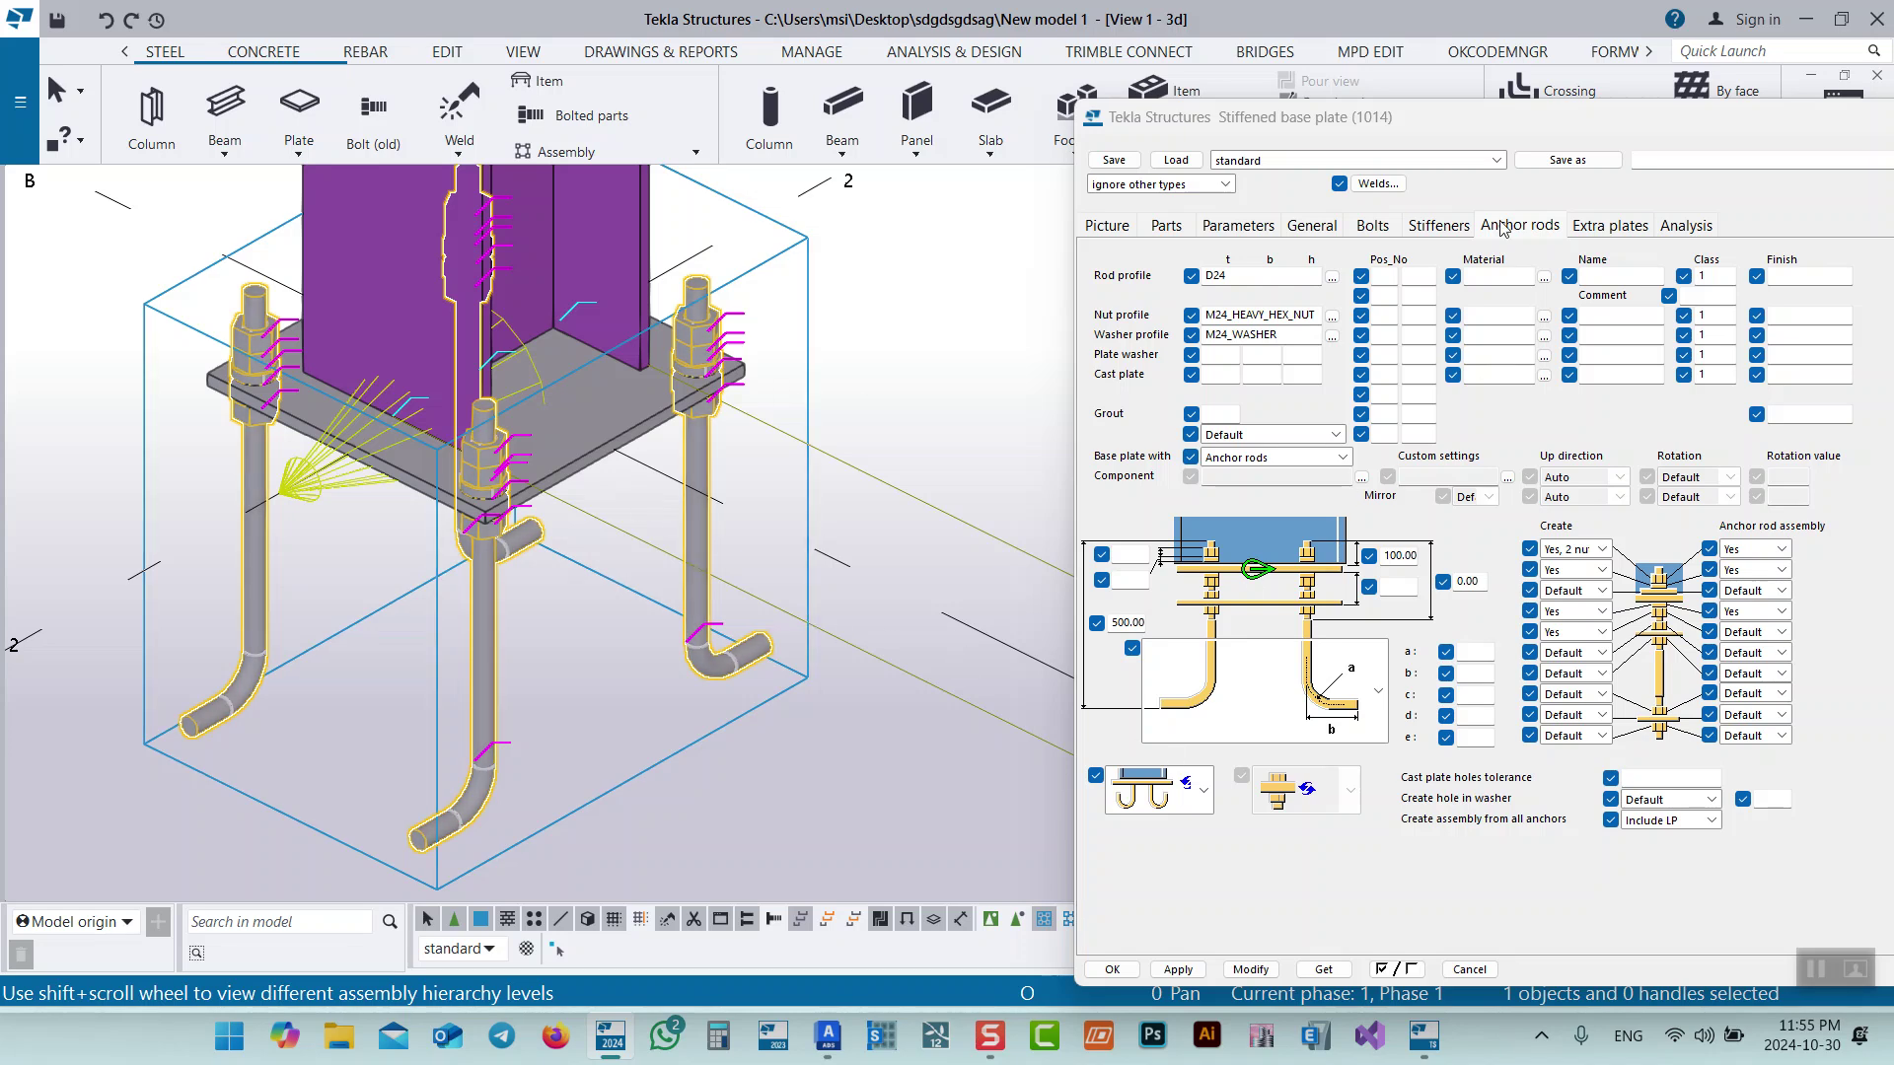
click(1607, 227)
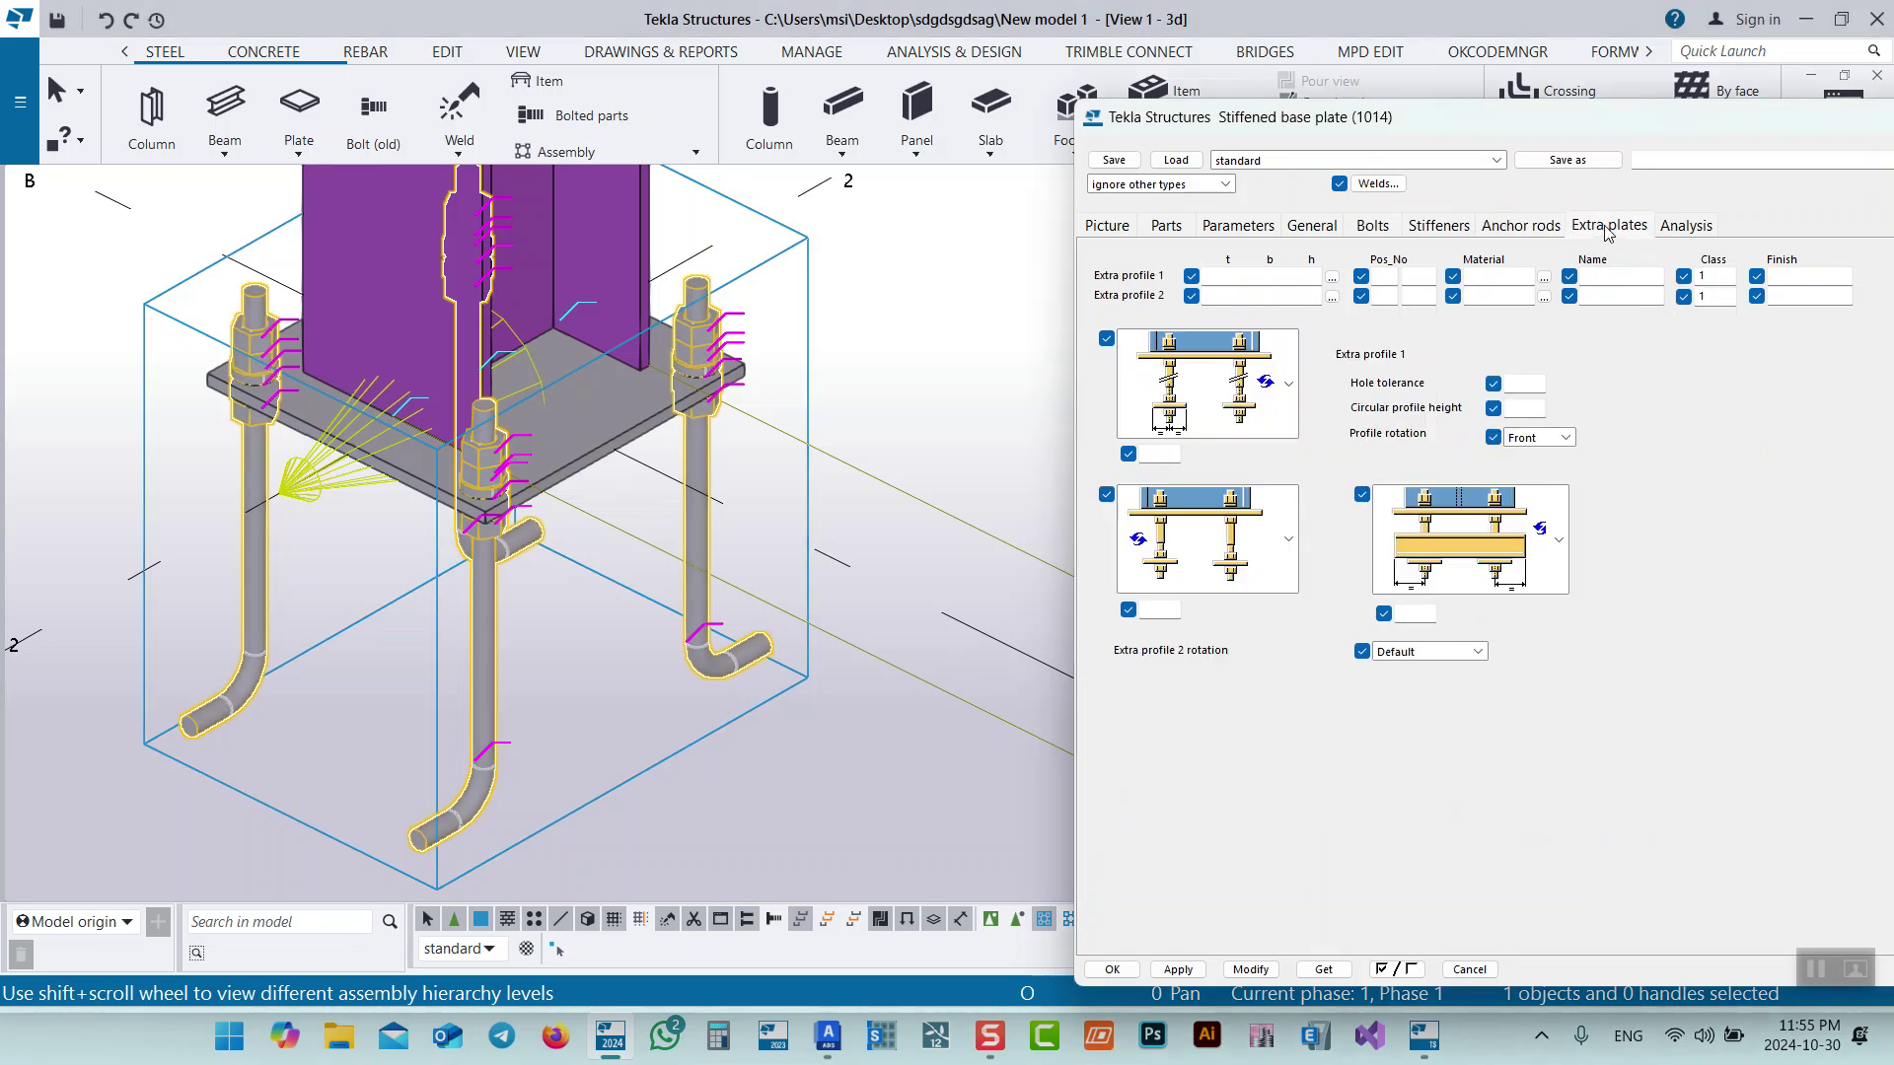
click(1510, 229)
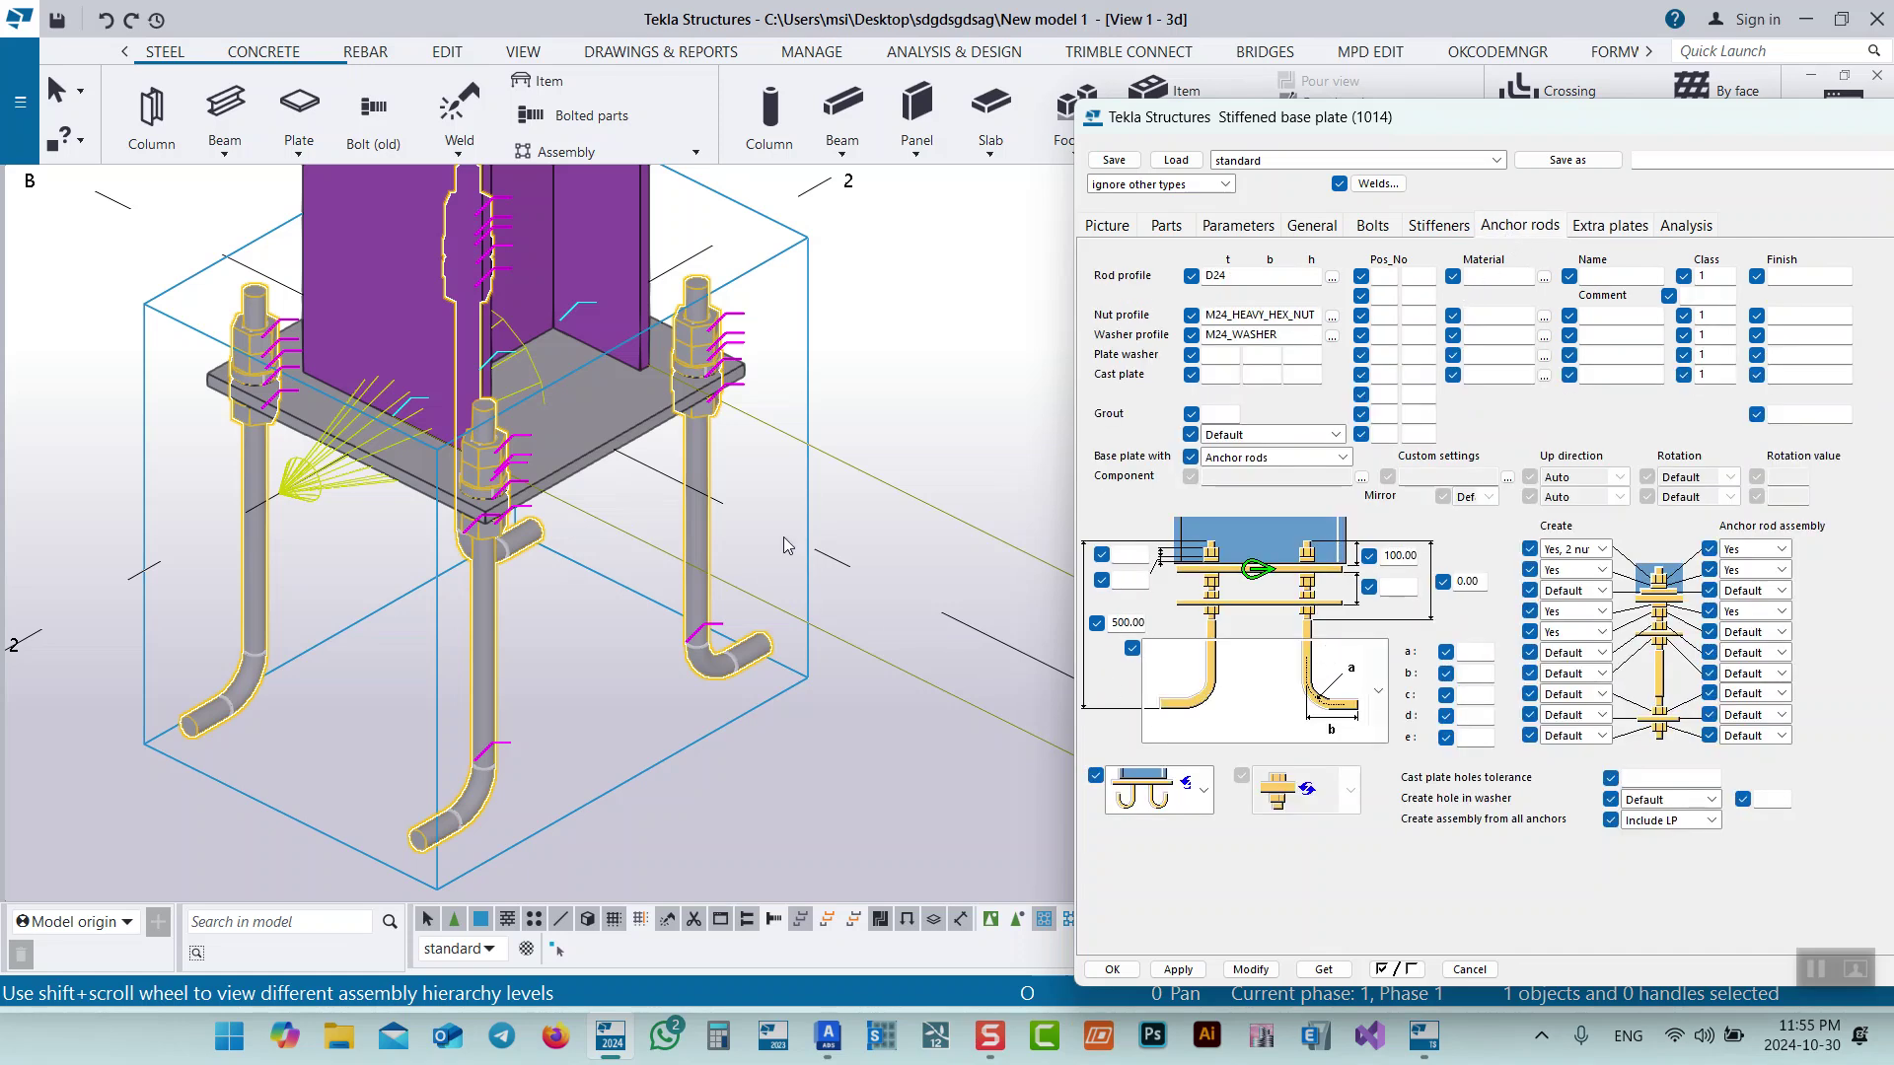
scroll(724, 508, up, 3)
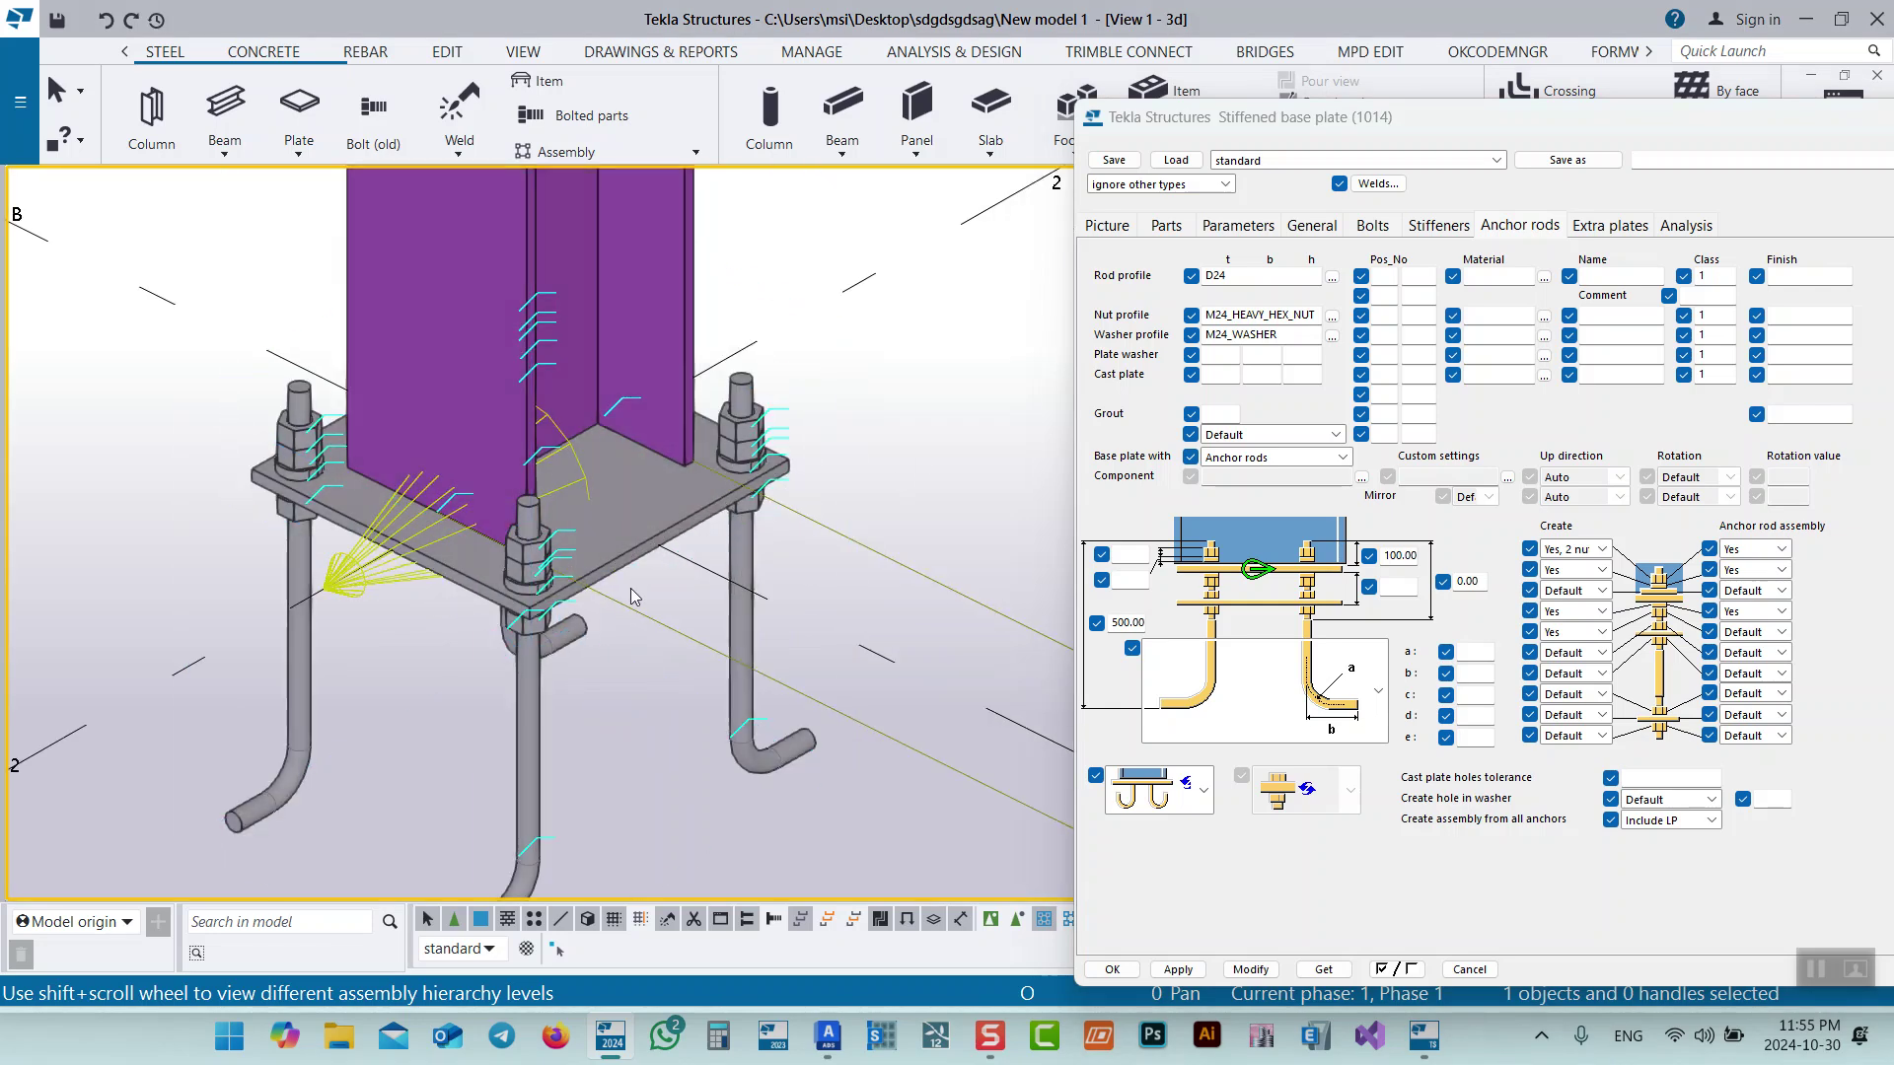
Show the bolt settings of the stiffened base plate and select the whole component in the model.
click(1374, 225)
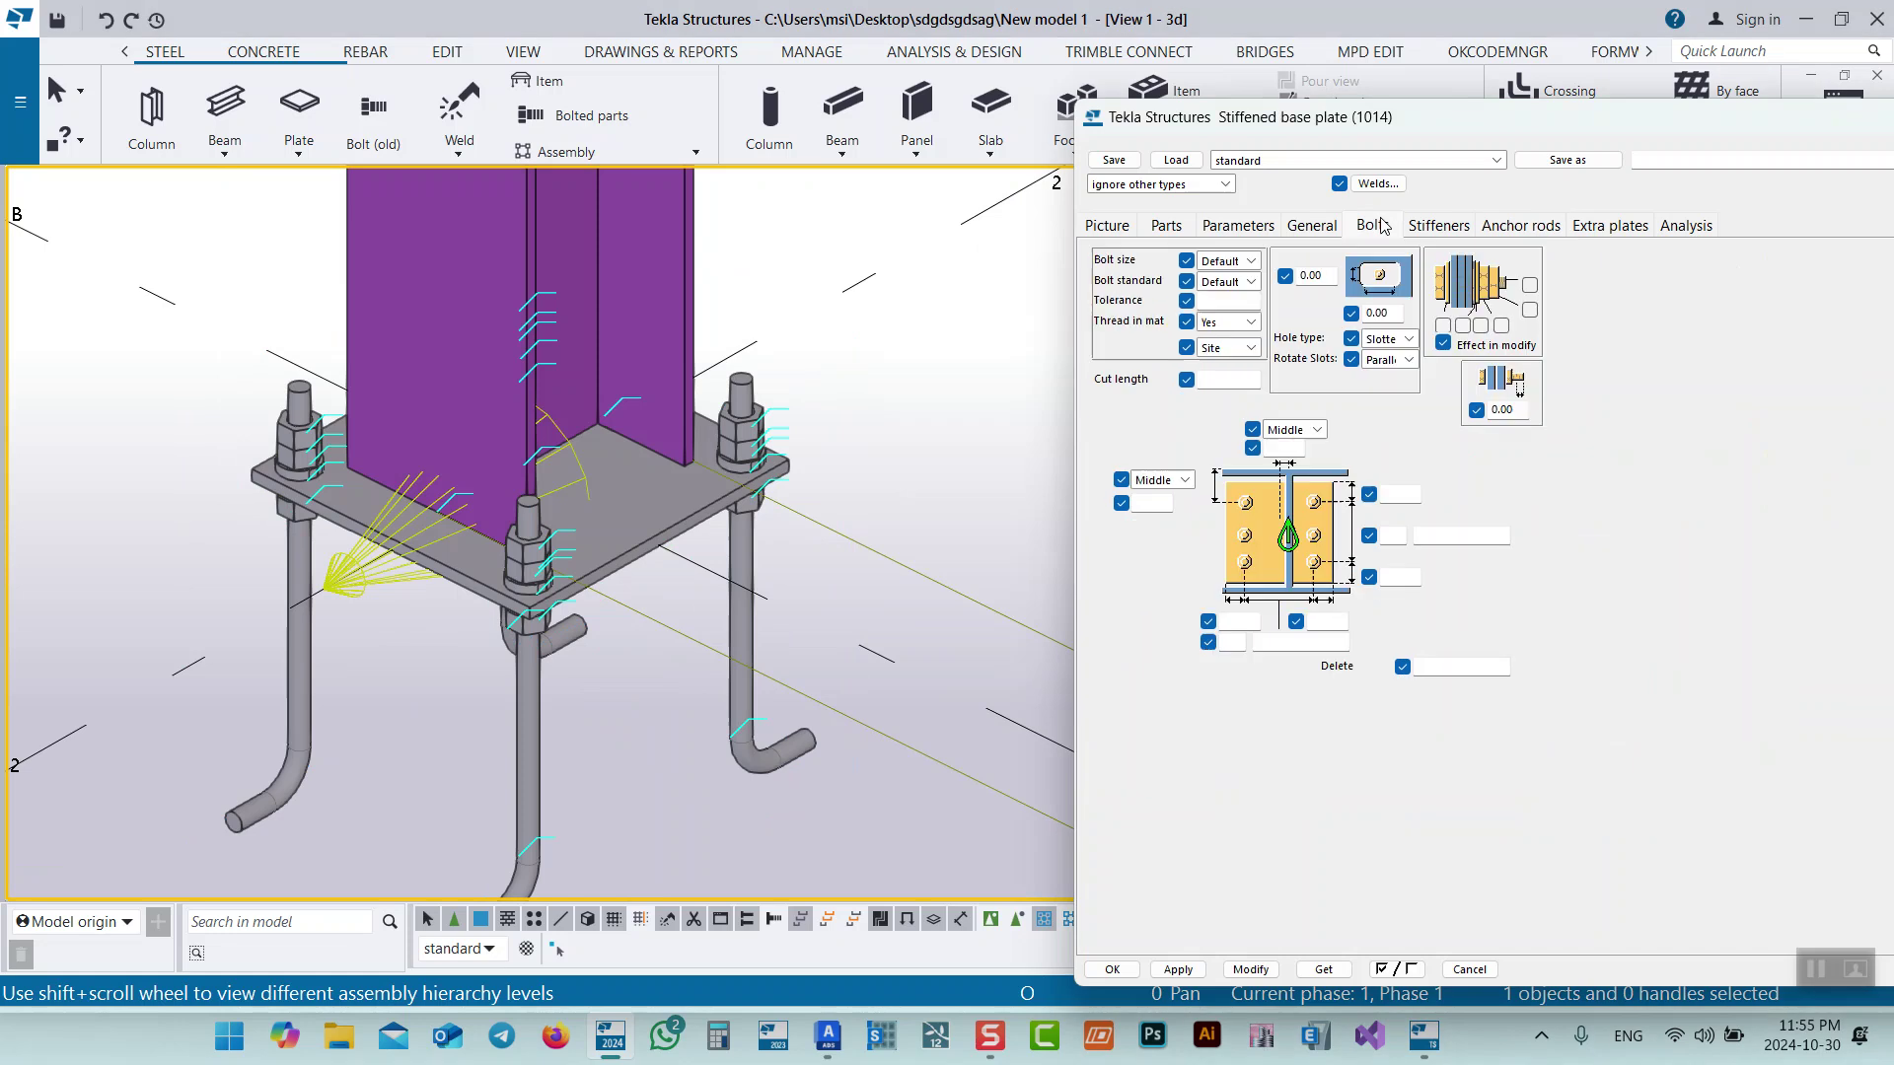
middle_drag(813, 538, 691, 476)
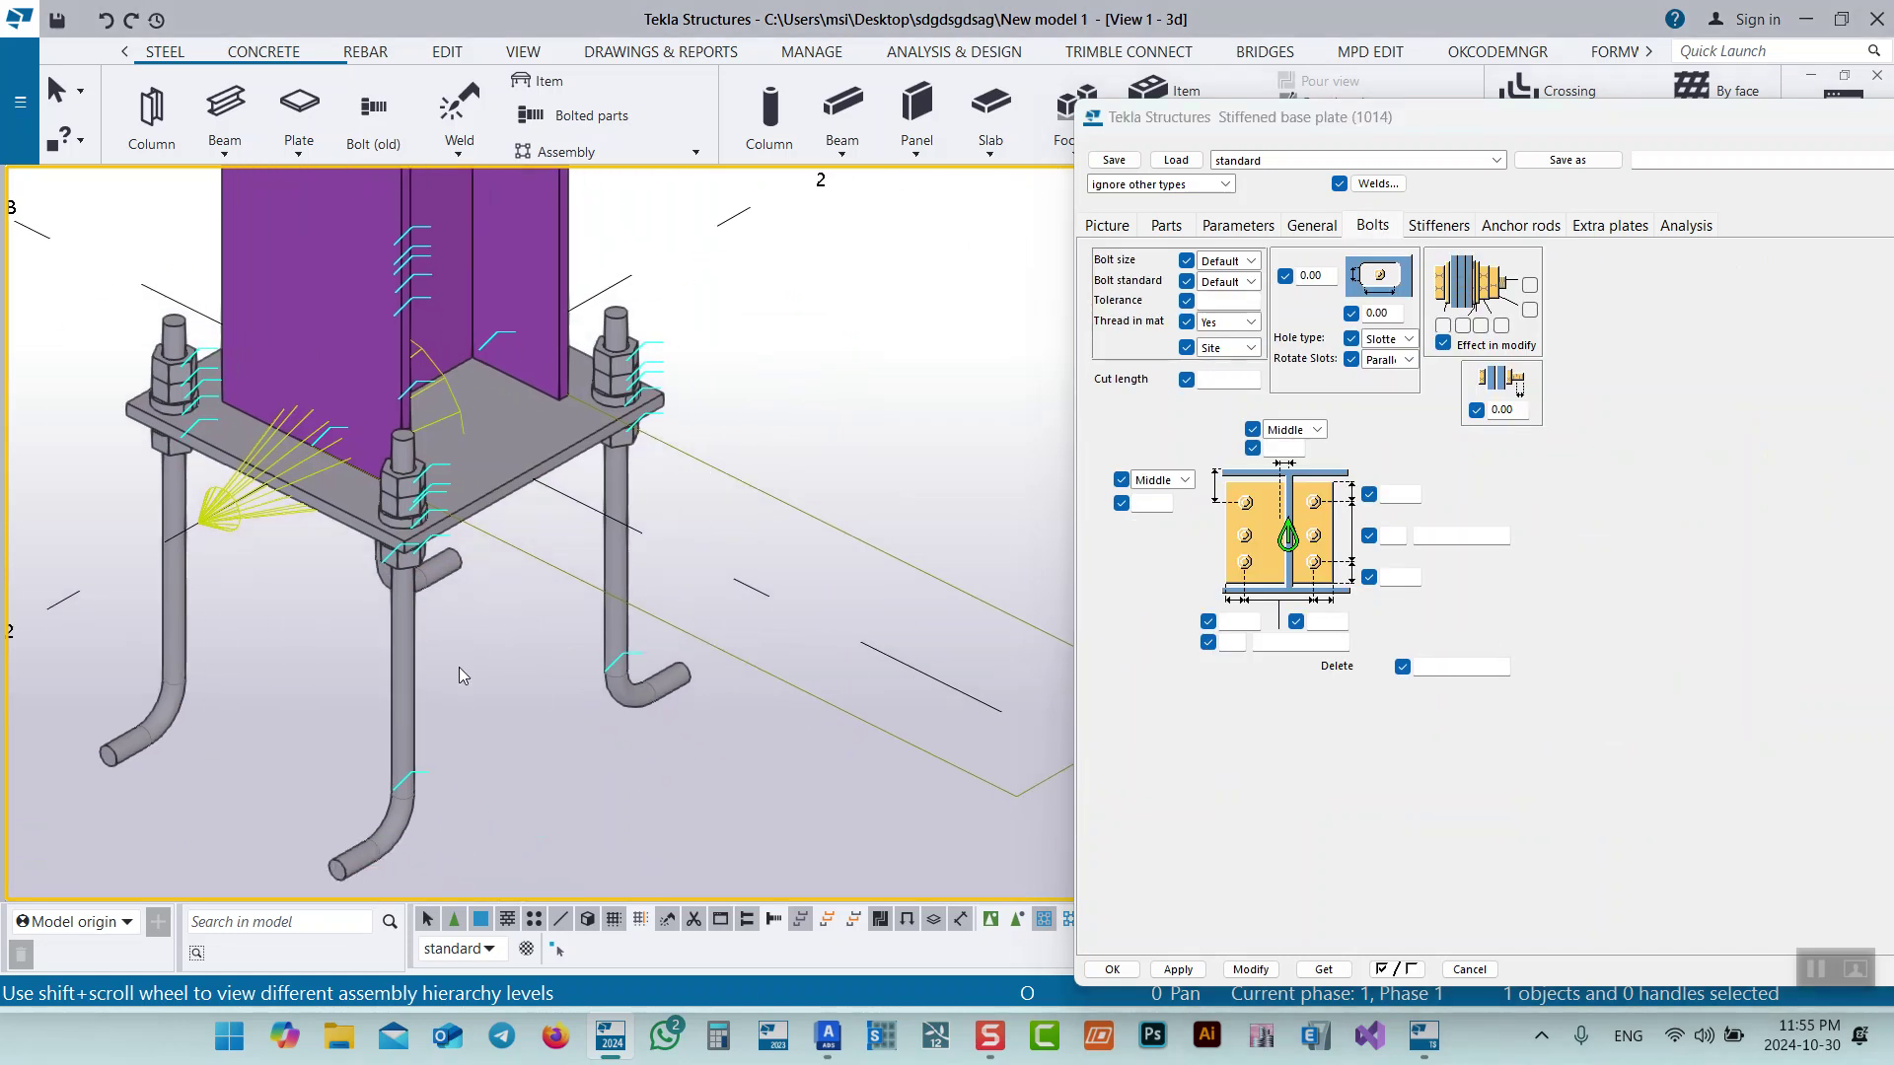
click(204, 523)
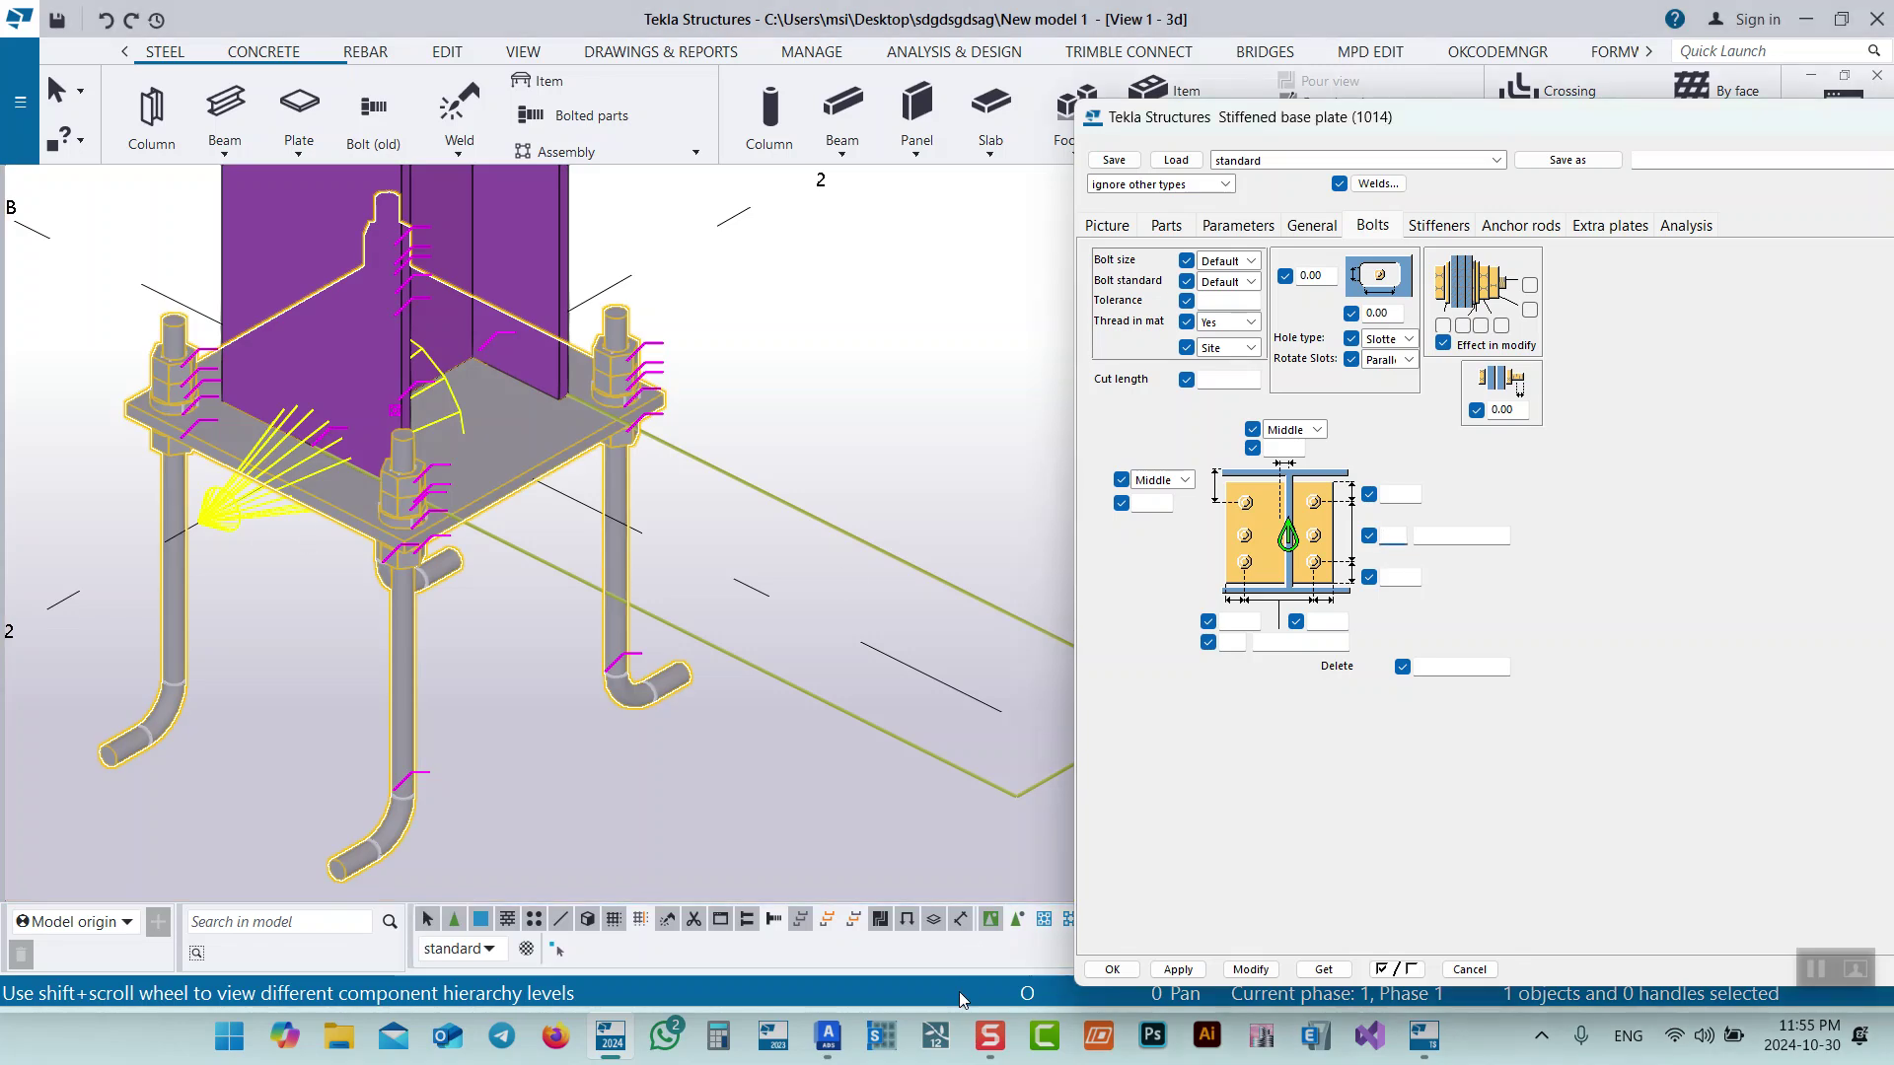
Switch to Advance Steel and open the base plate connection's settings for anchors parallel to the web.
click(826, 1036)
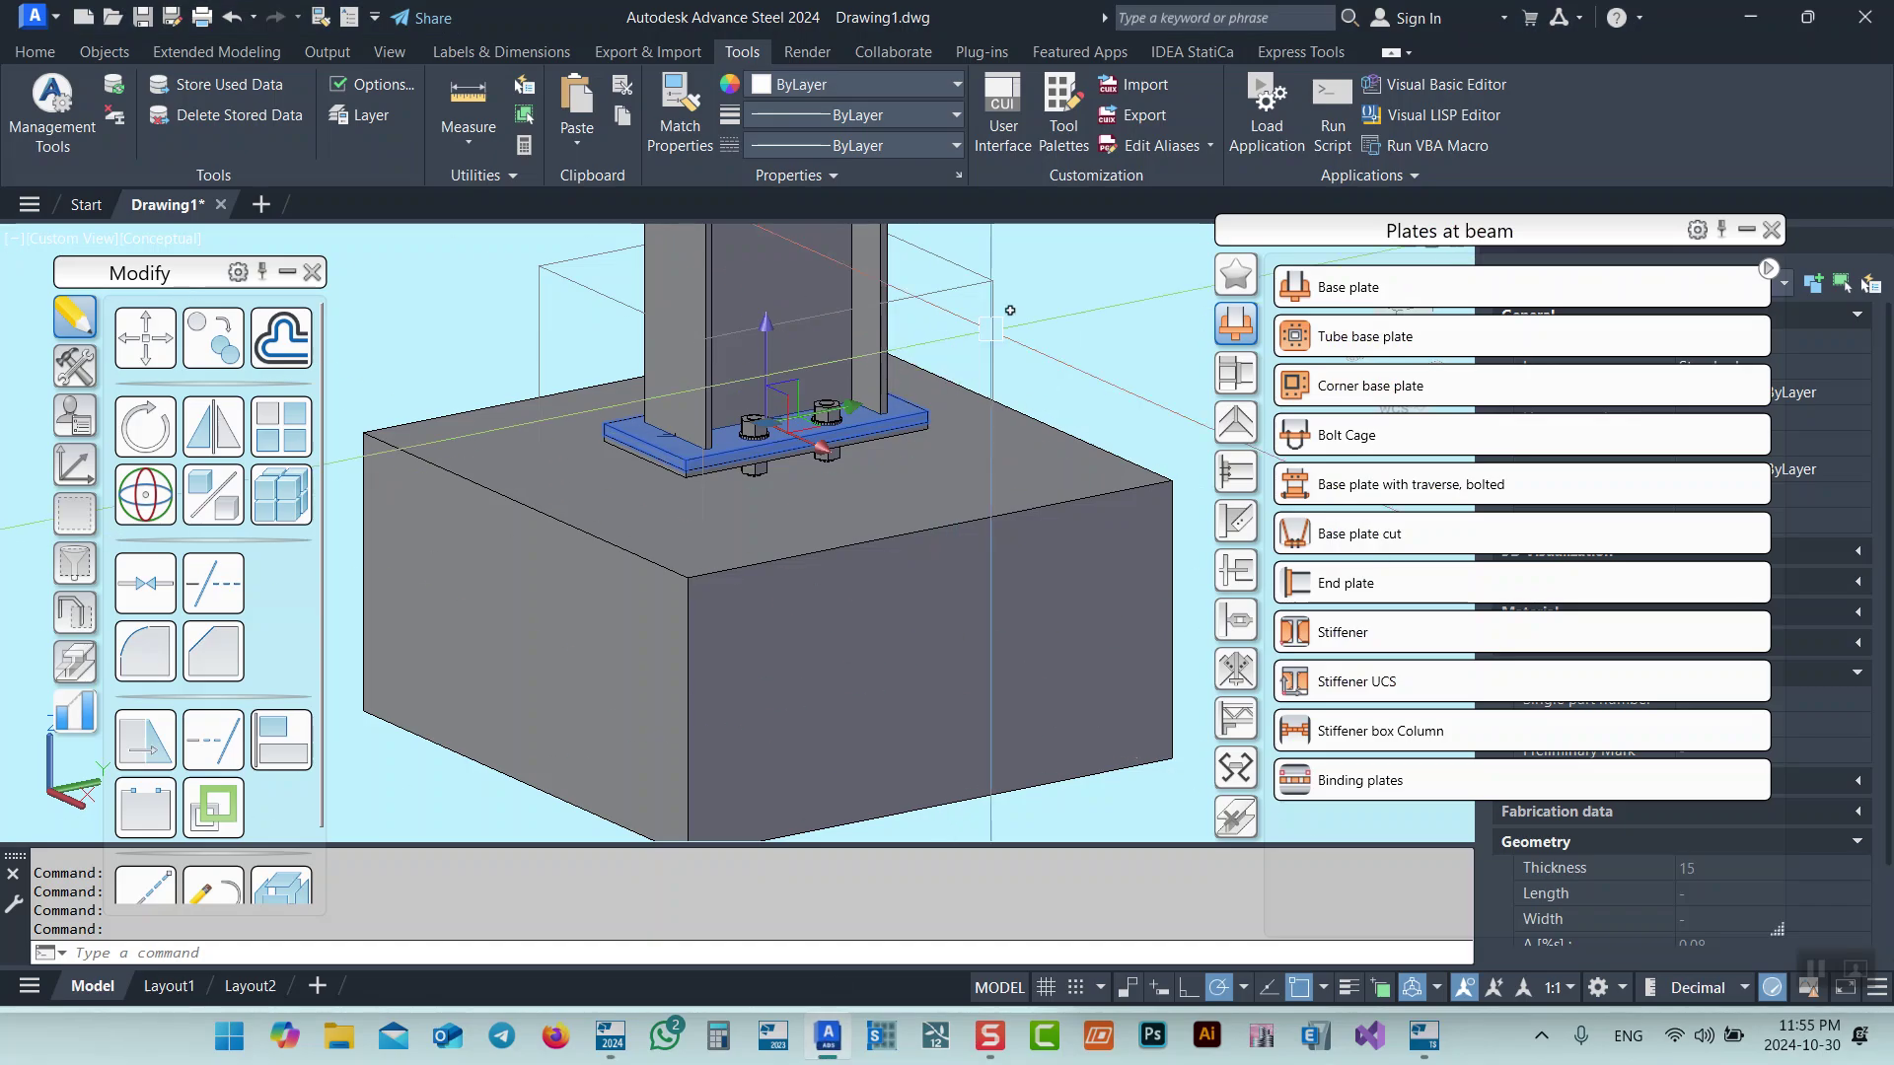
key(Escape)
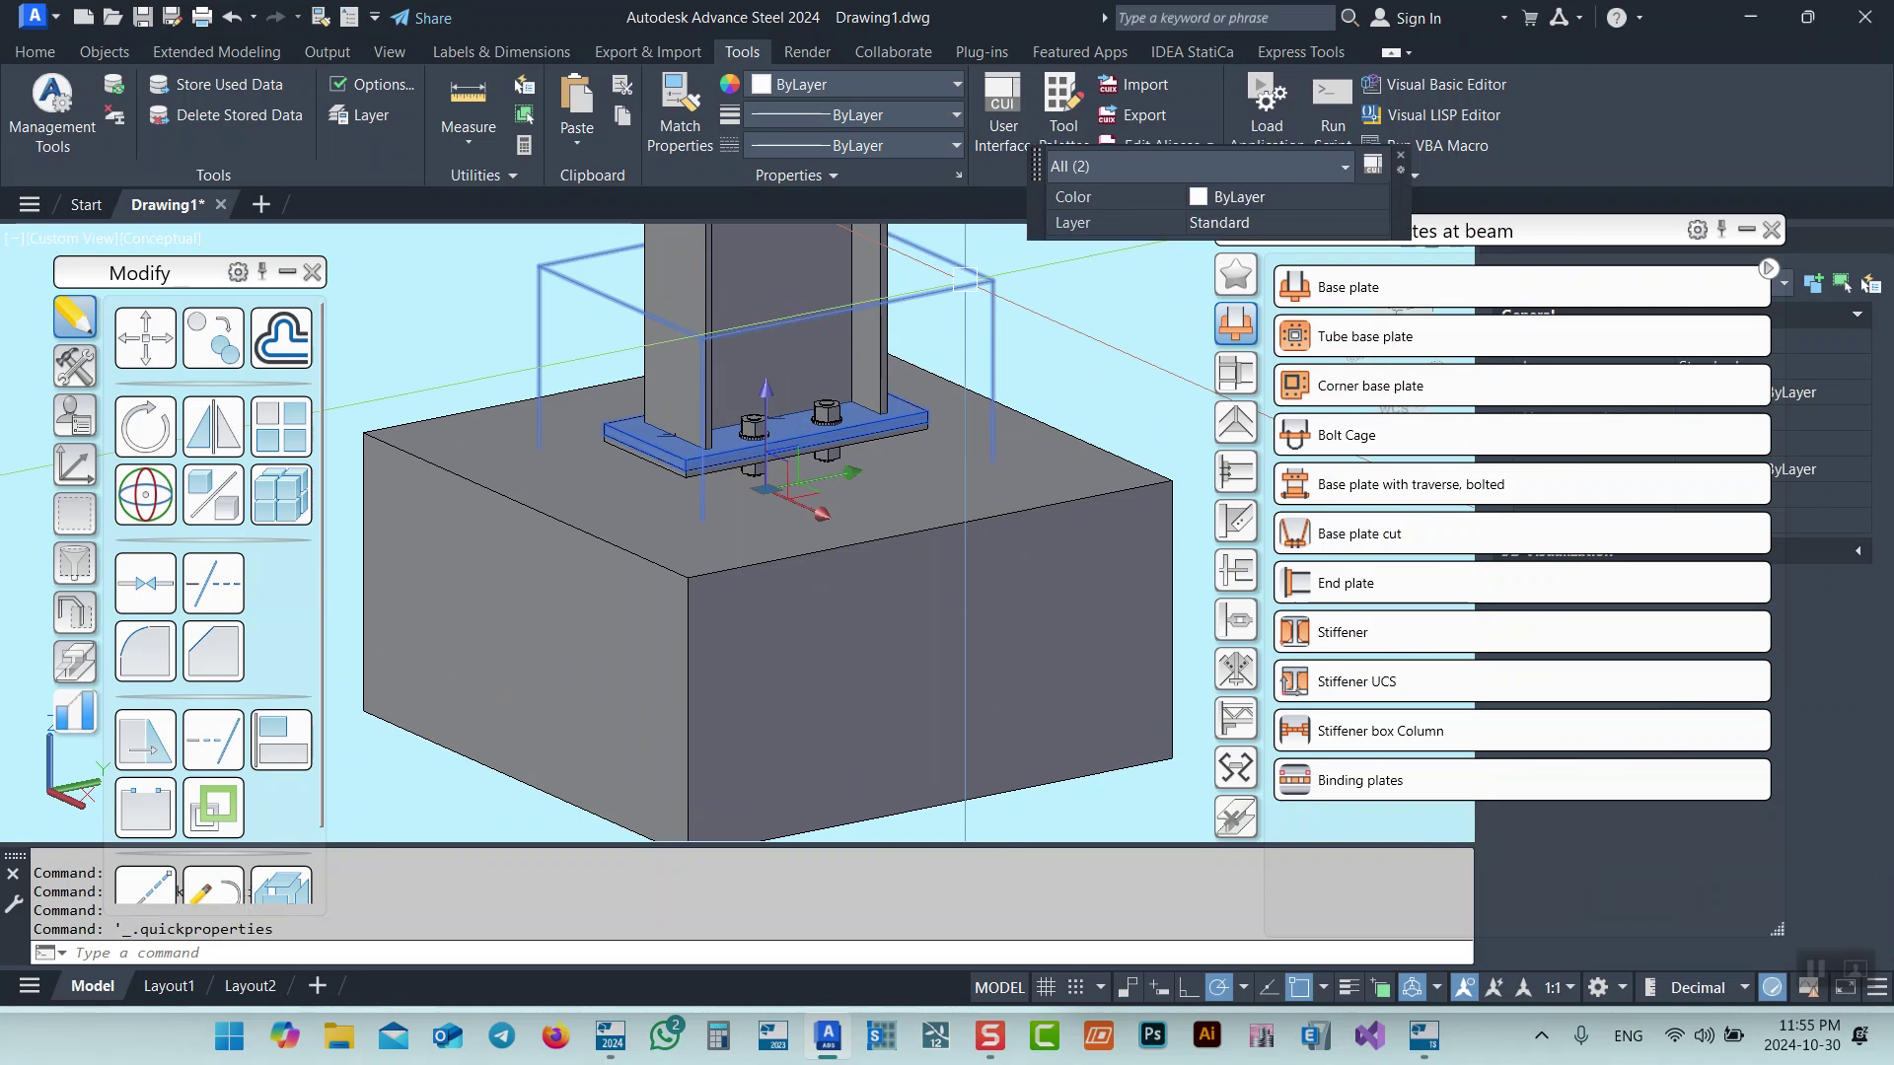
click(945, 296)
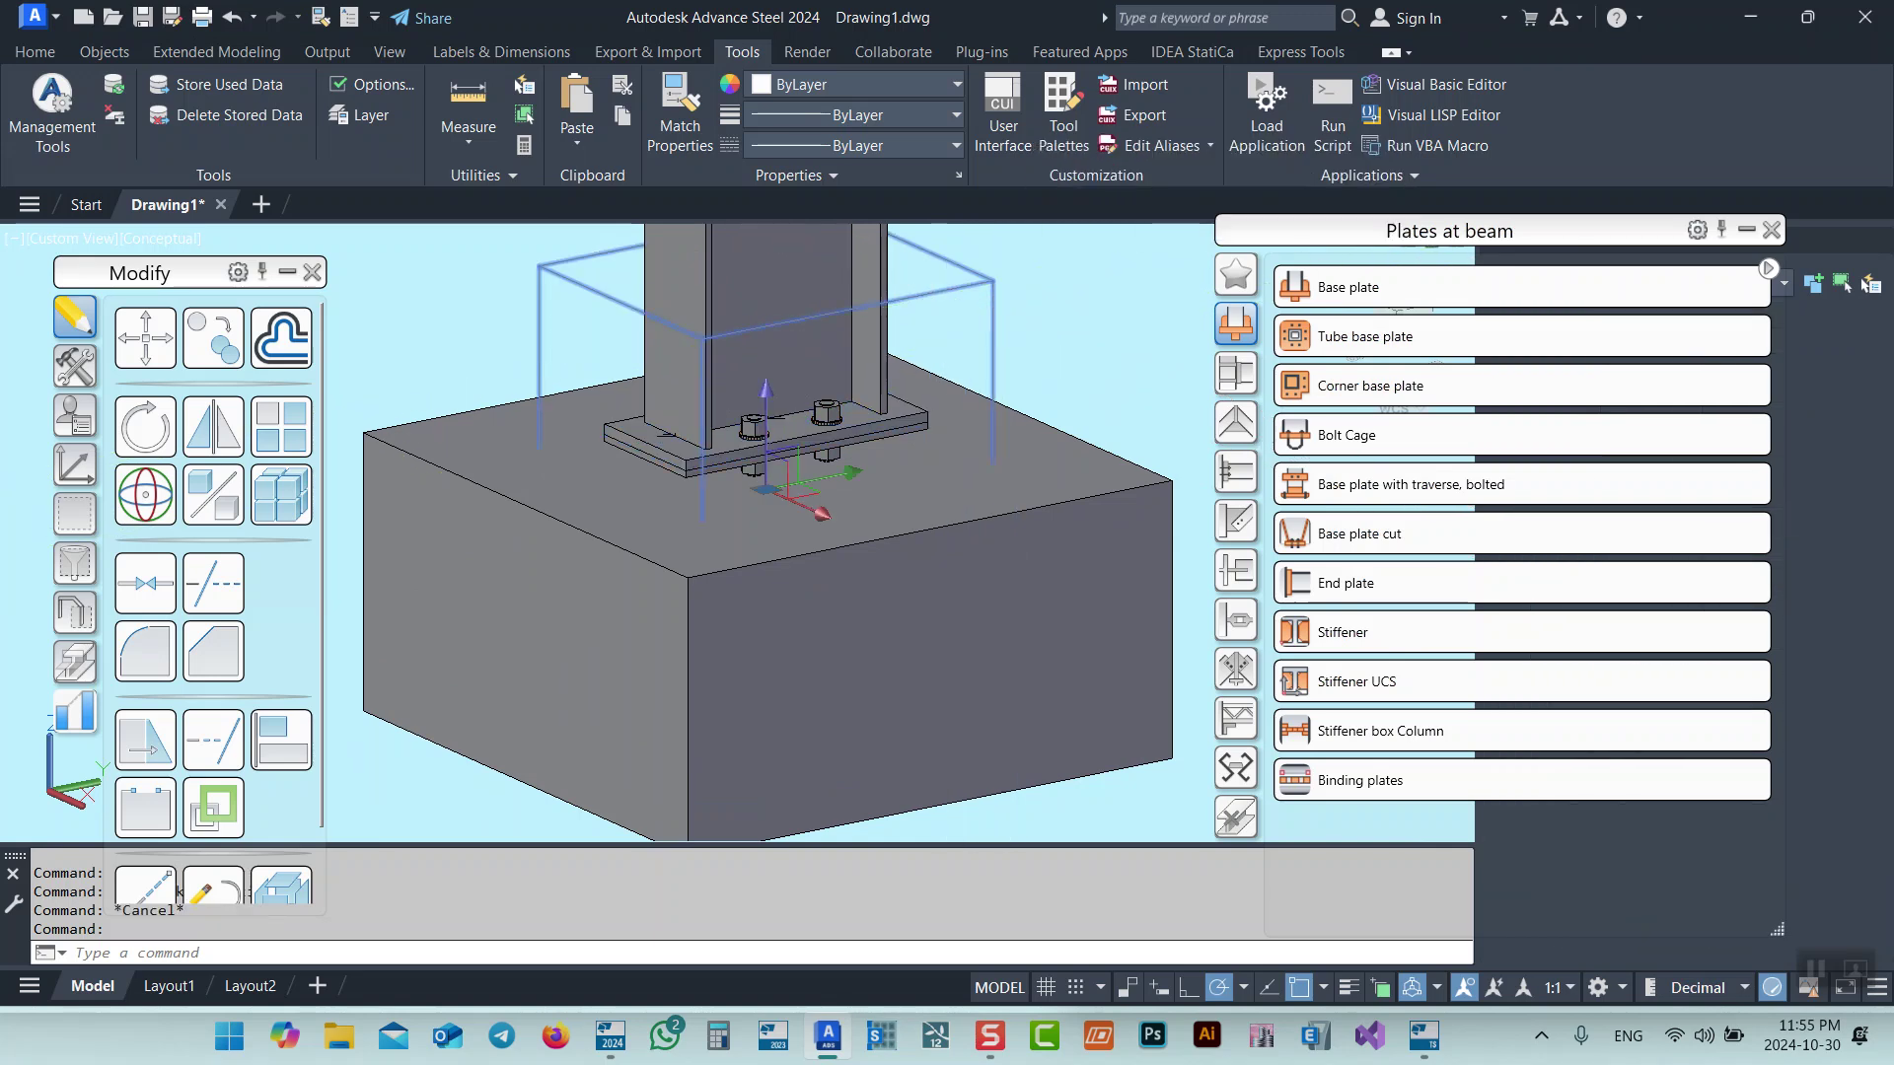
double_click(945, 296)
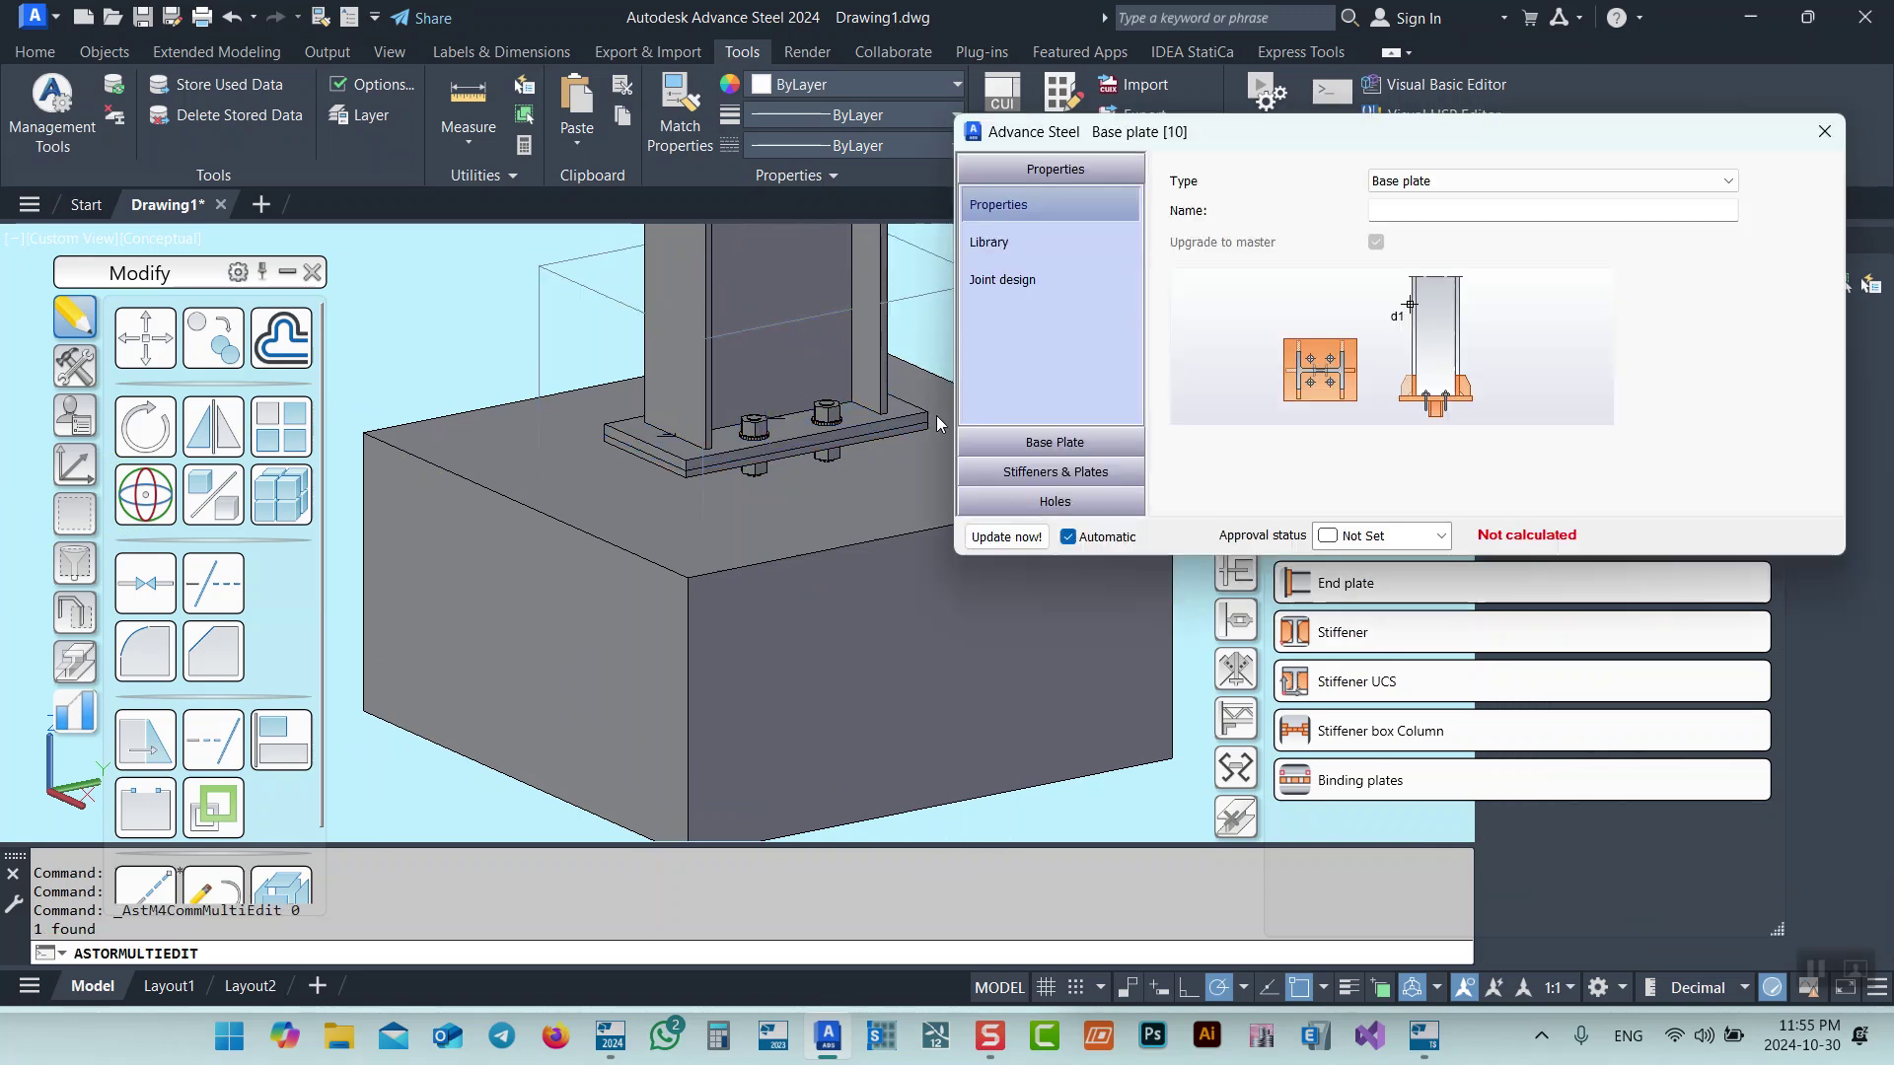
click(1036, 473)
scroll(1038, 406, down, 1)
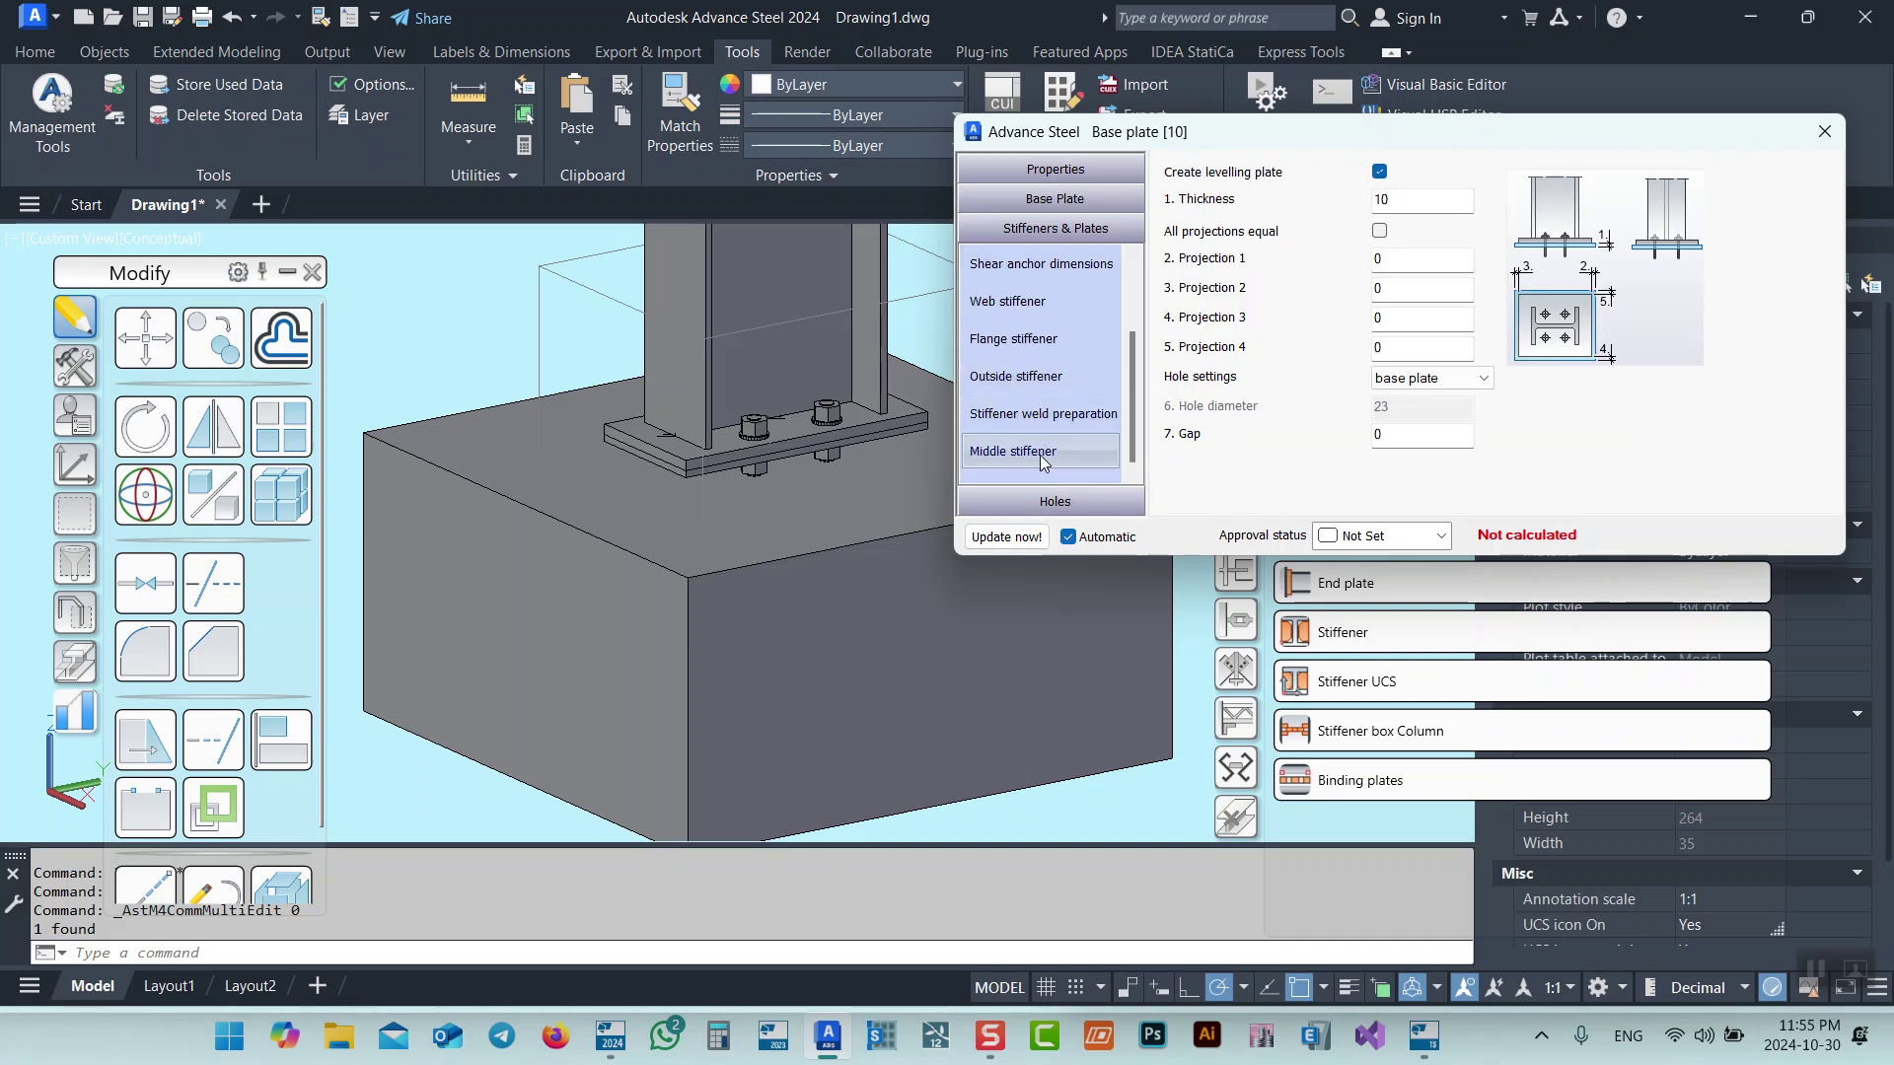
click(1055, 198)
scroll(1036, 345, down, 1)
click(1031, 346)
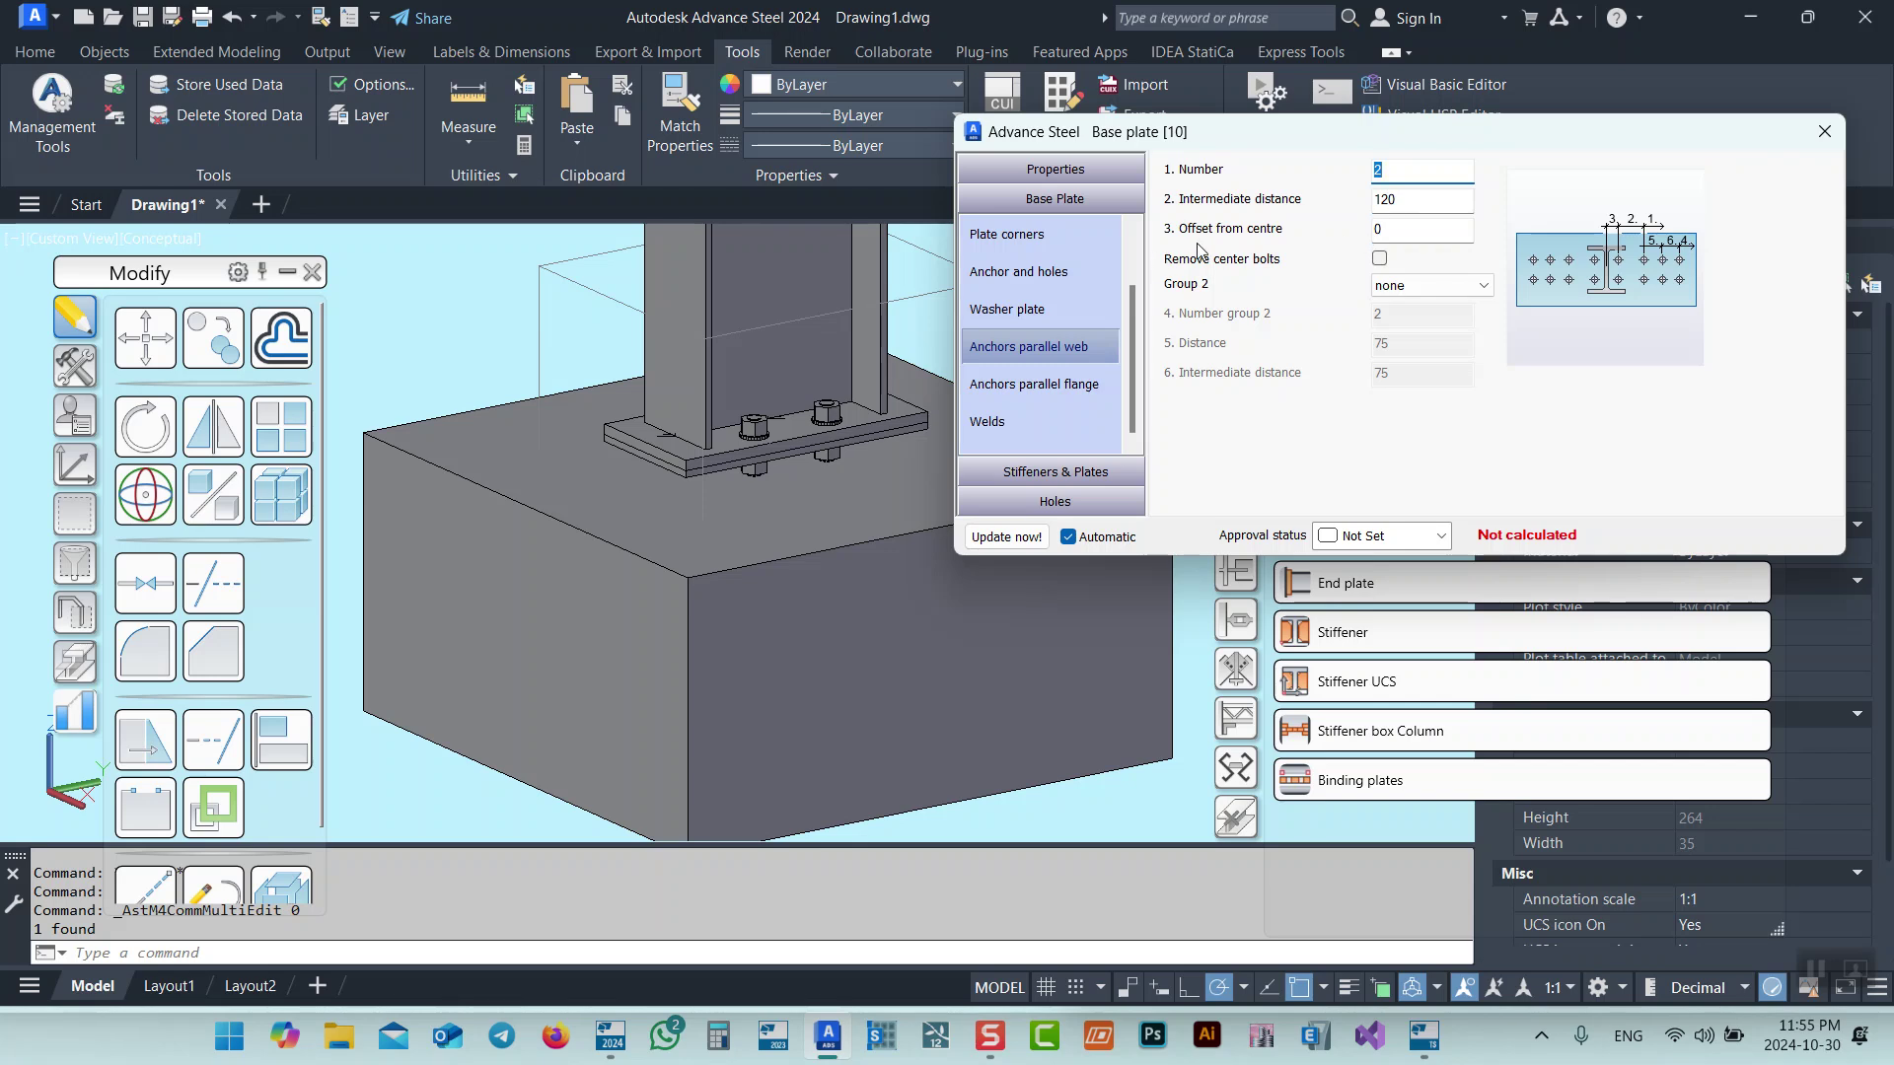
Try entering 120 100 as the intermediate distance of the anchors parallel to the web, then close the connection settings.
double_click(1411, 207)
double_click(1394, 198)
text(120)
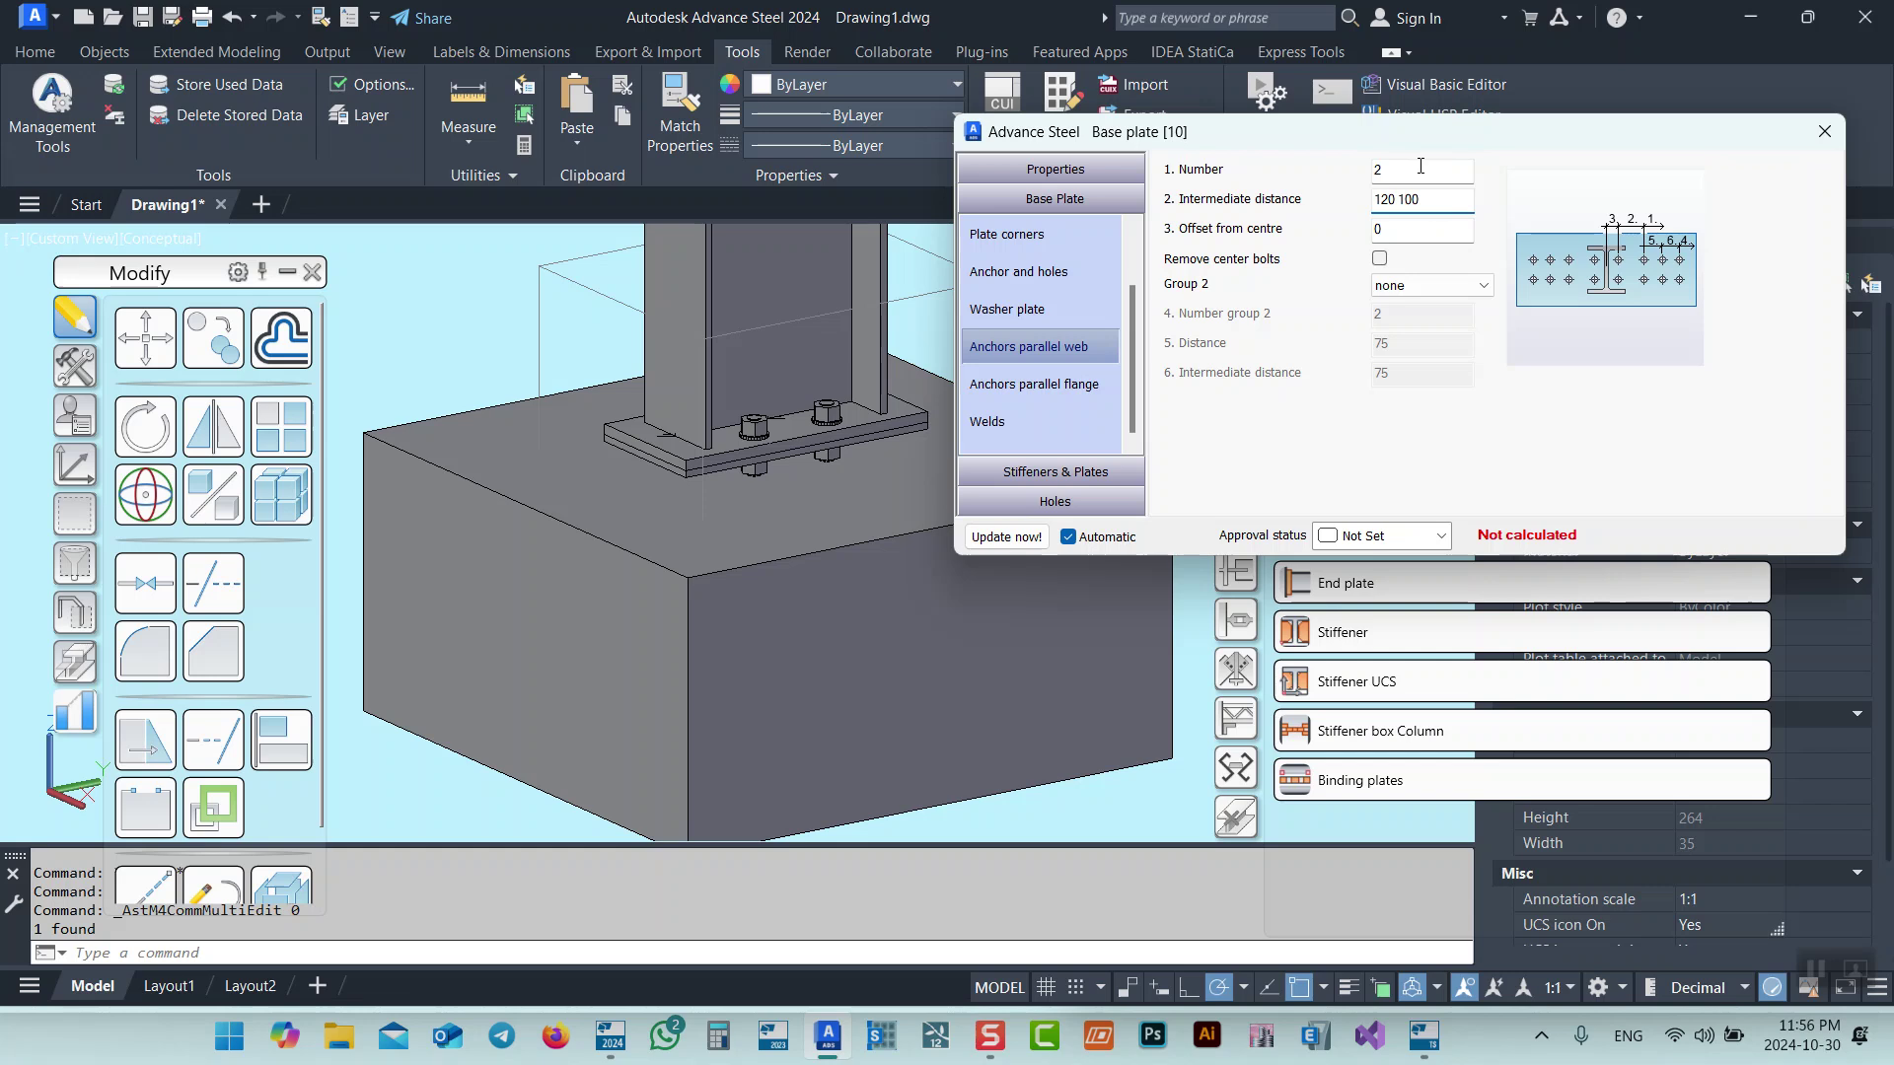
key(ctrl+a)
click(1824, 131)
Switch back to Tekla Structures, set the vertical bolt rows to 4 with spacings 100 and 200, and modify the base plate.
click(612, 1036)
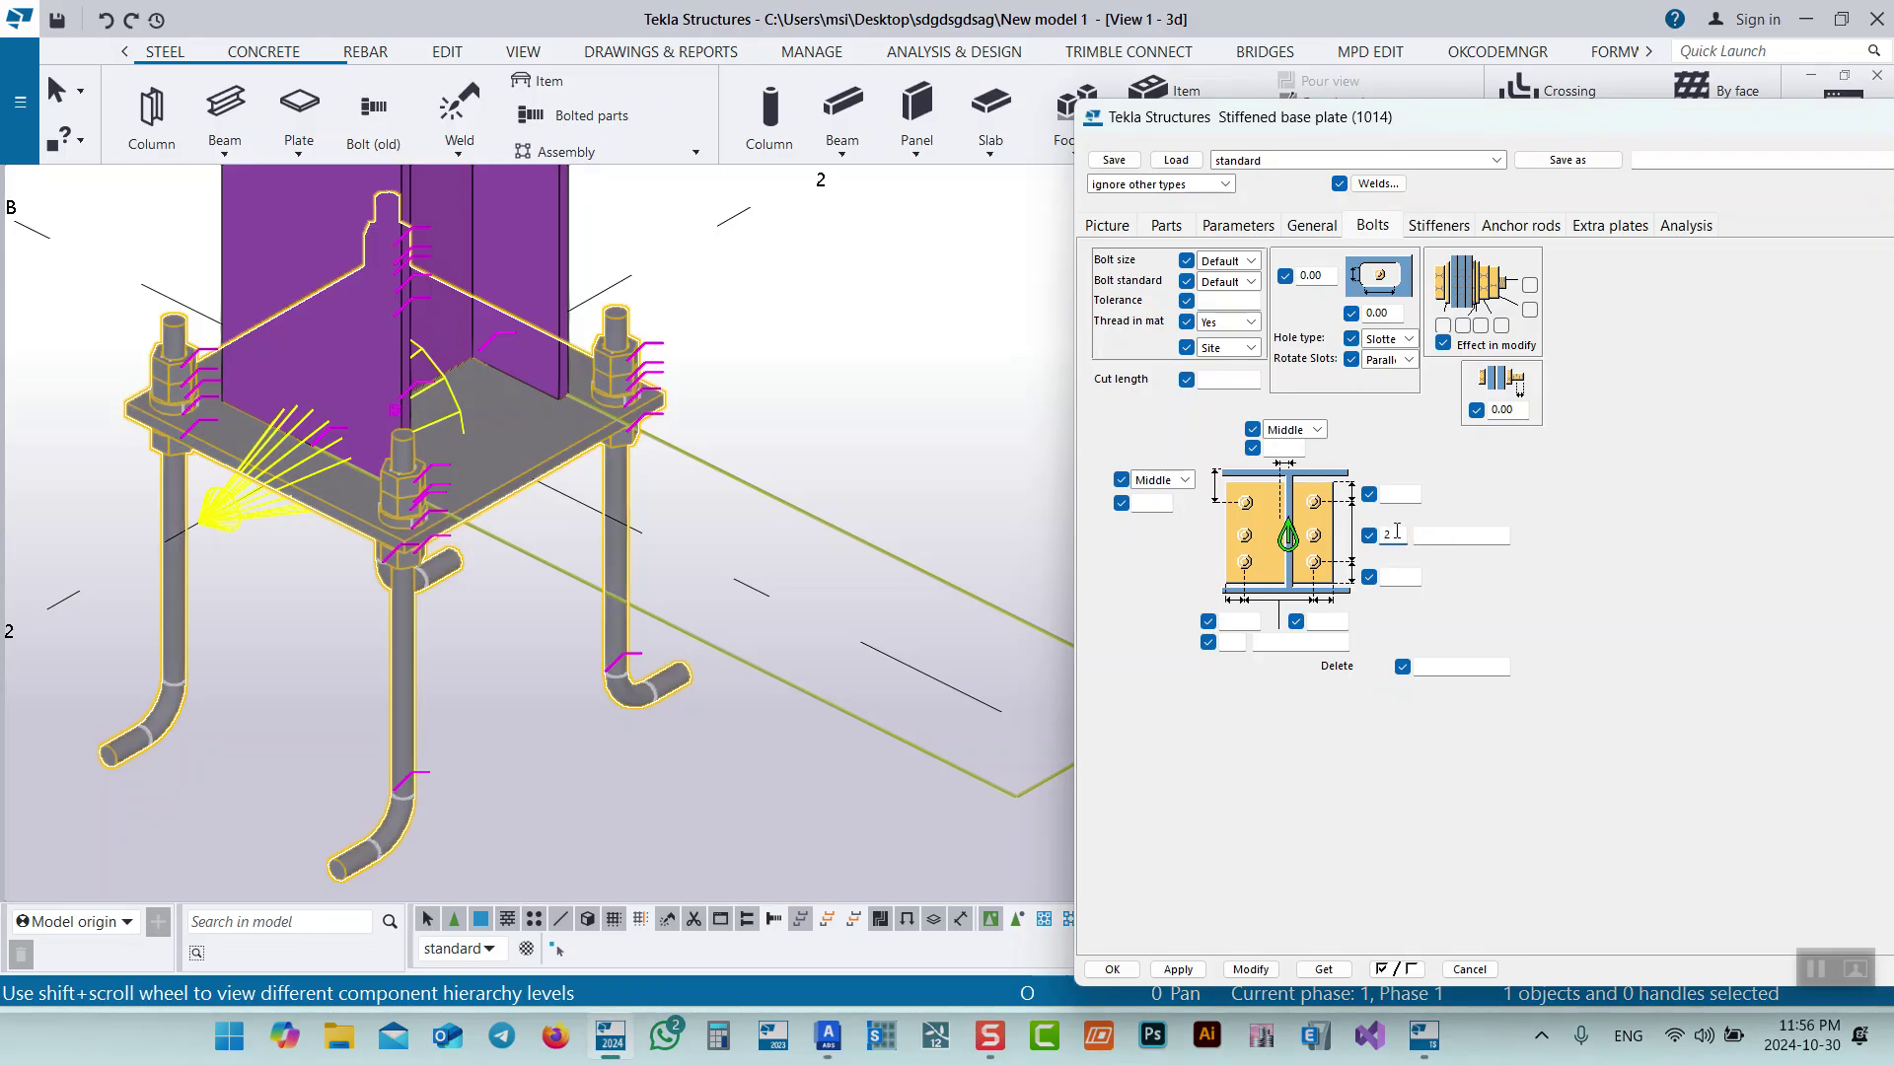
text(4)
click(1434, 536)
click(1251, 970)
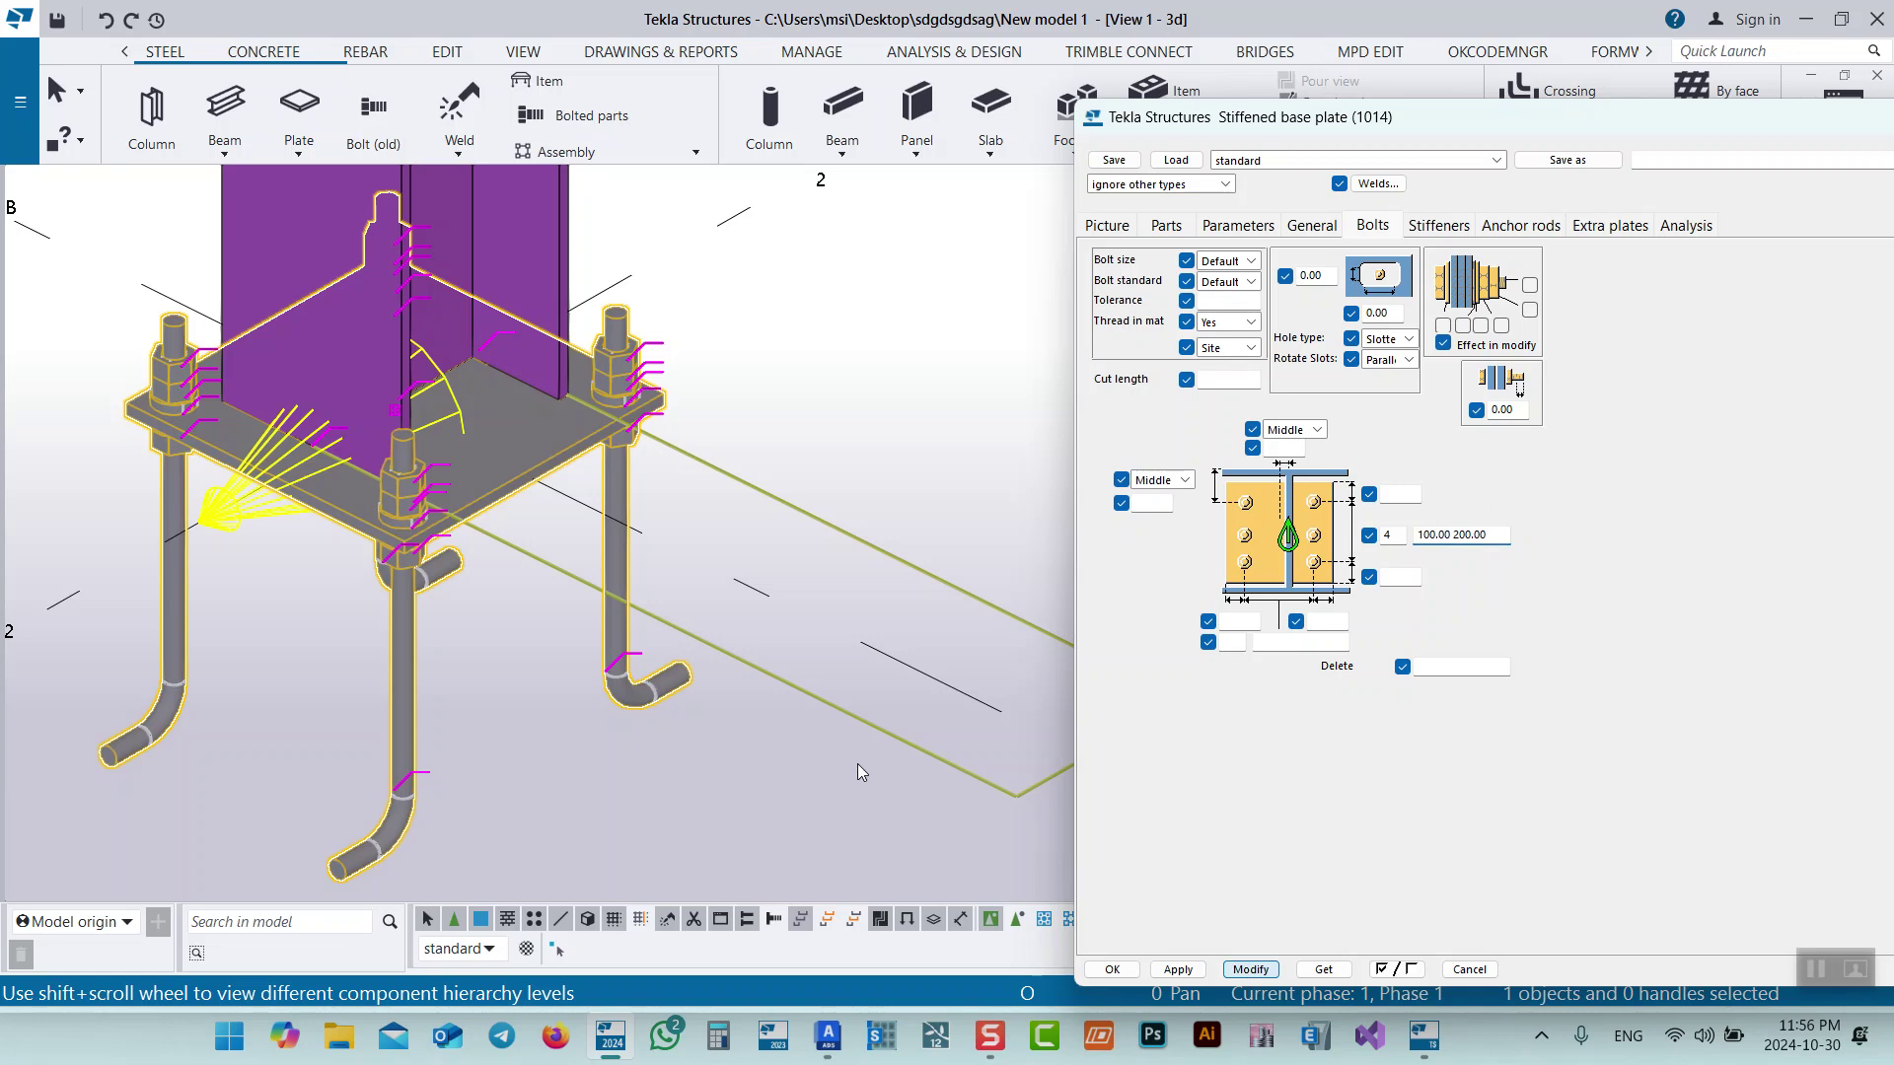
ctrl+middle_drag(427, 542, 725, 638)
key(v)
click(617, 400)
ctrl+middle_drag(617, 400, 464, 554)
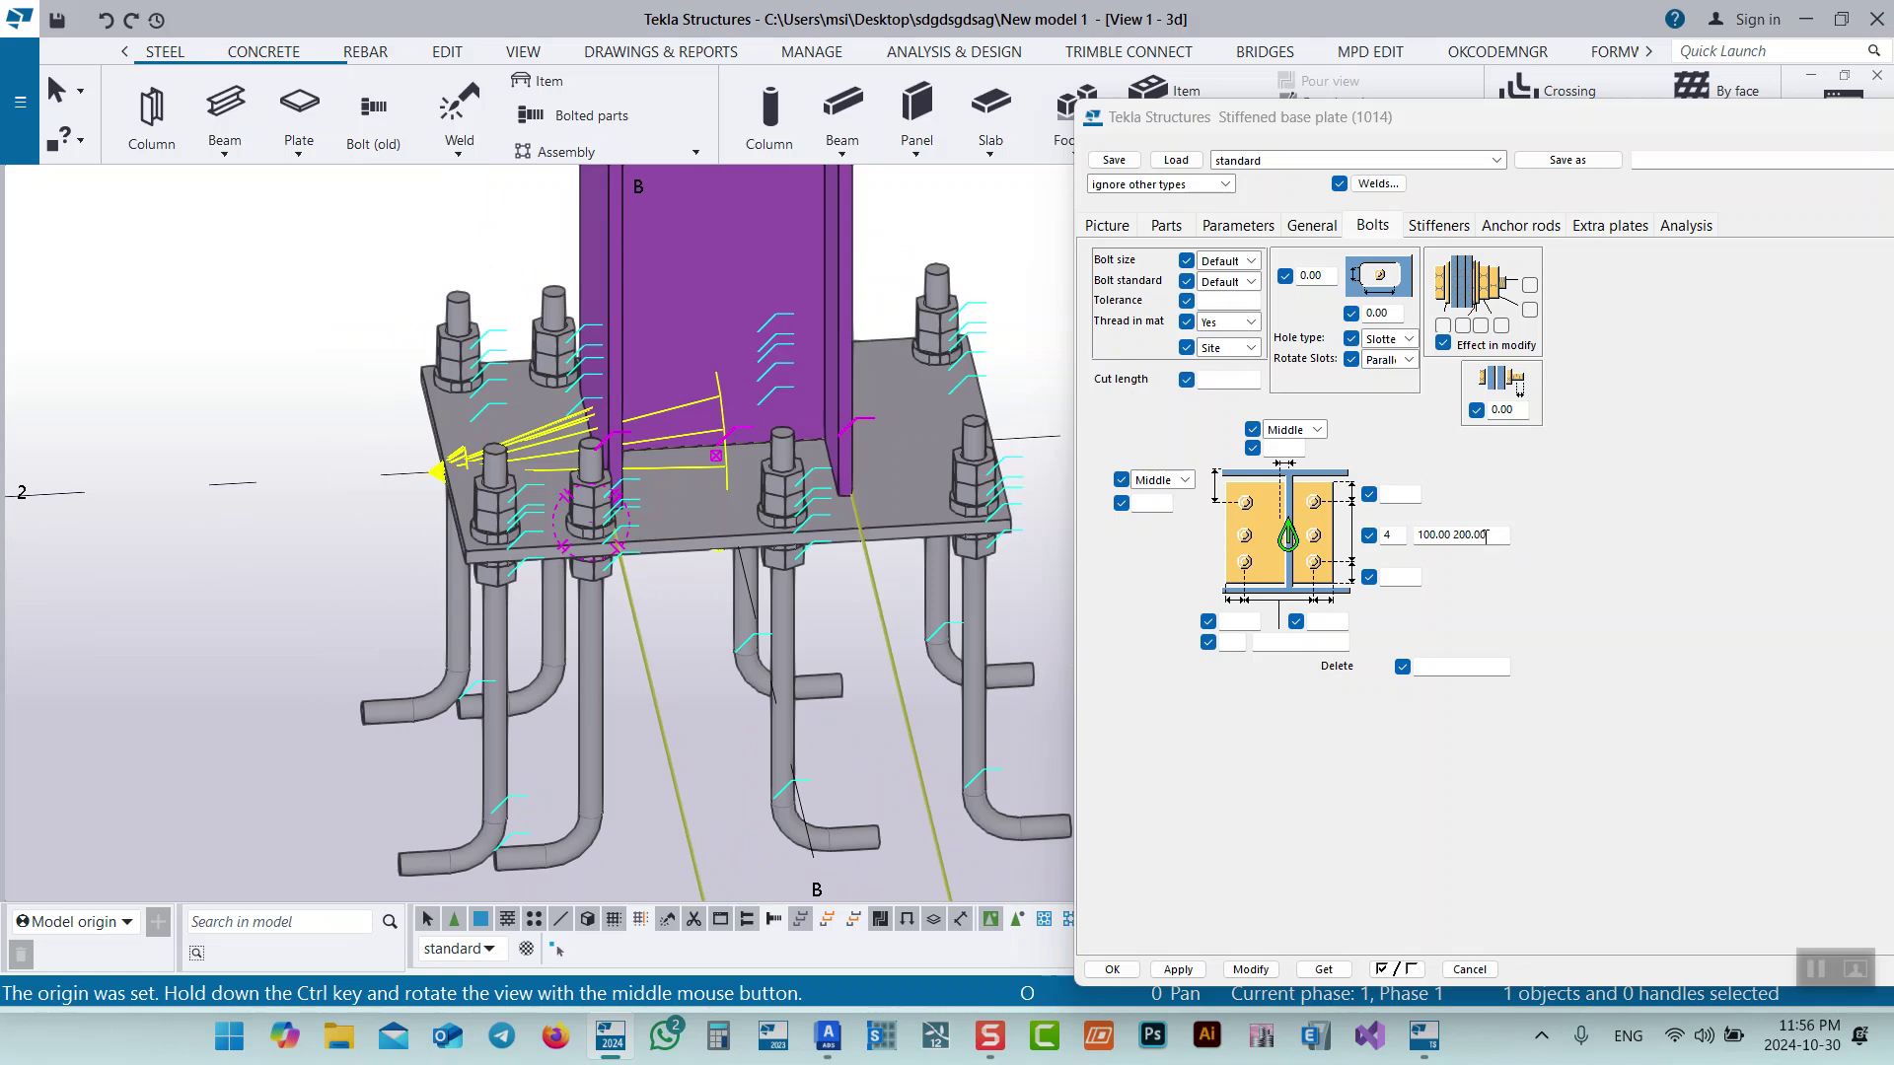
Reduce the bolt count to 3 in that direction, modify the component and inspect the anchors on the plate.
double_click(1381, 538)
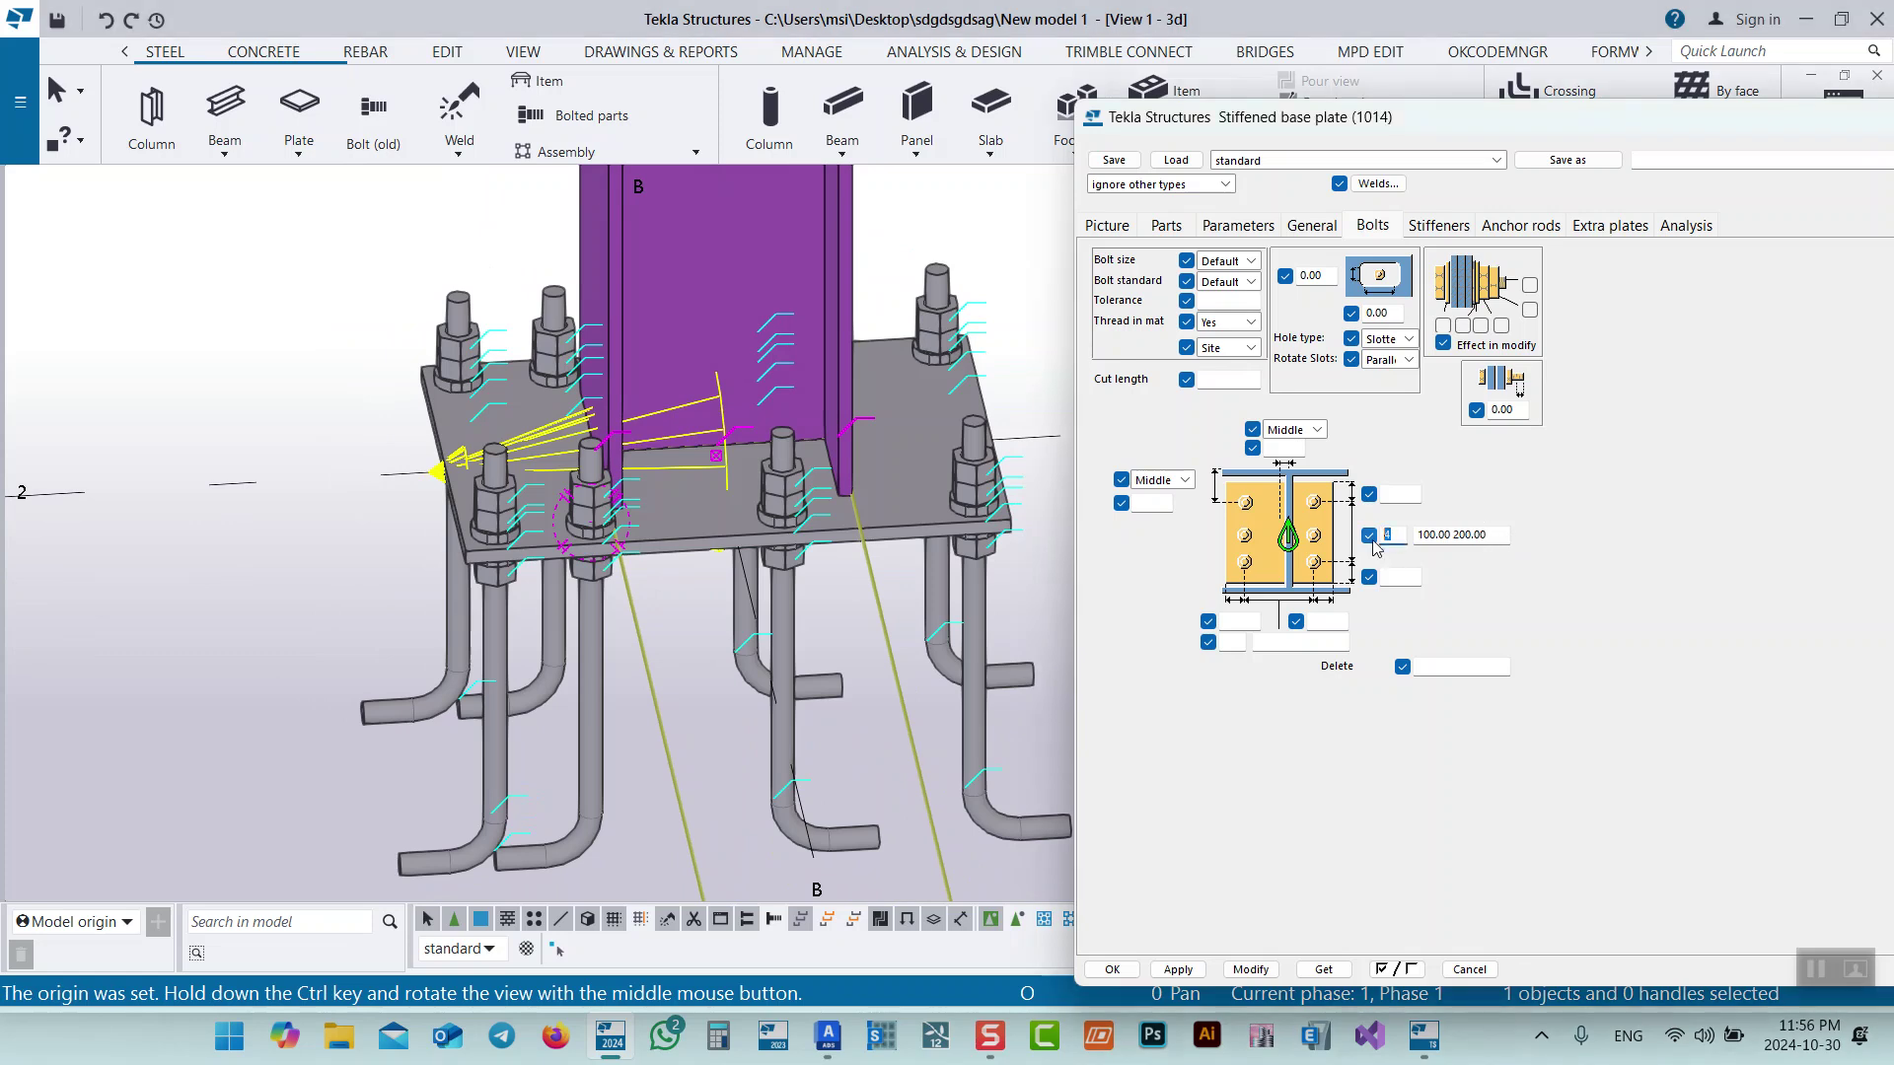
text(3)
click(1251, 969)
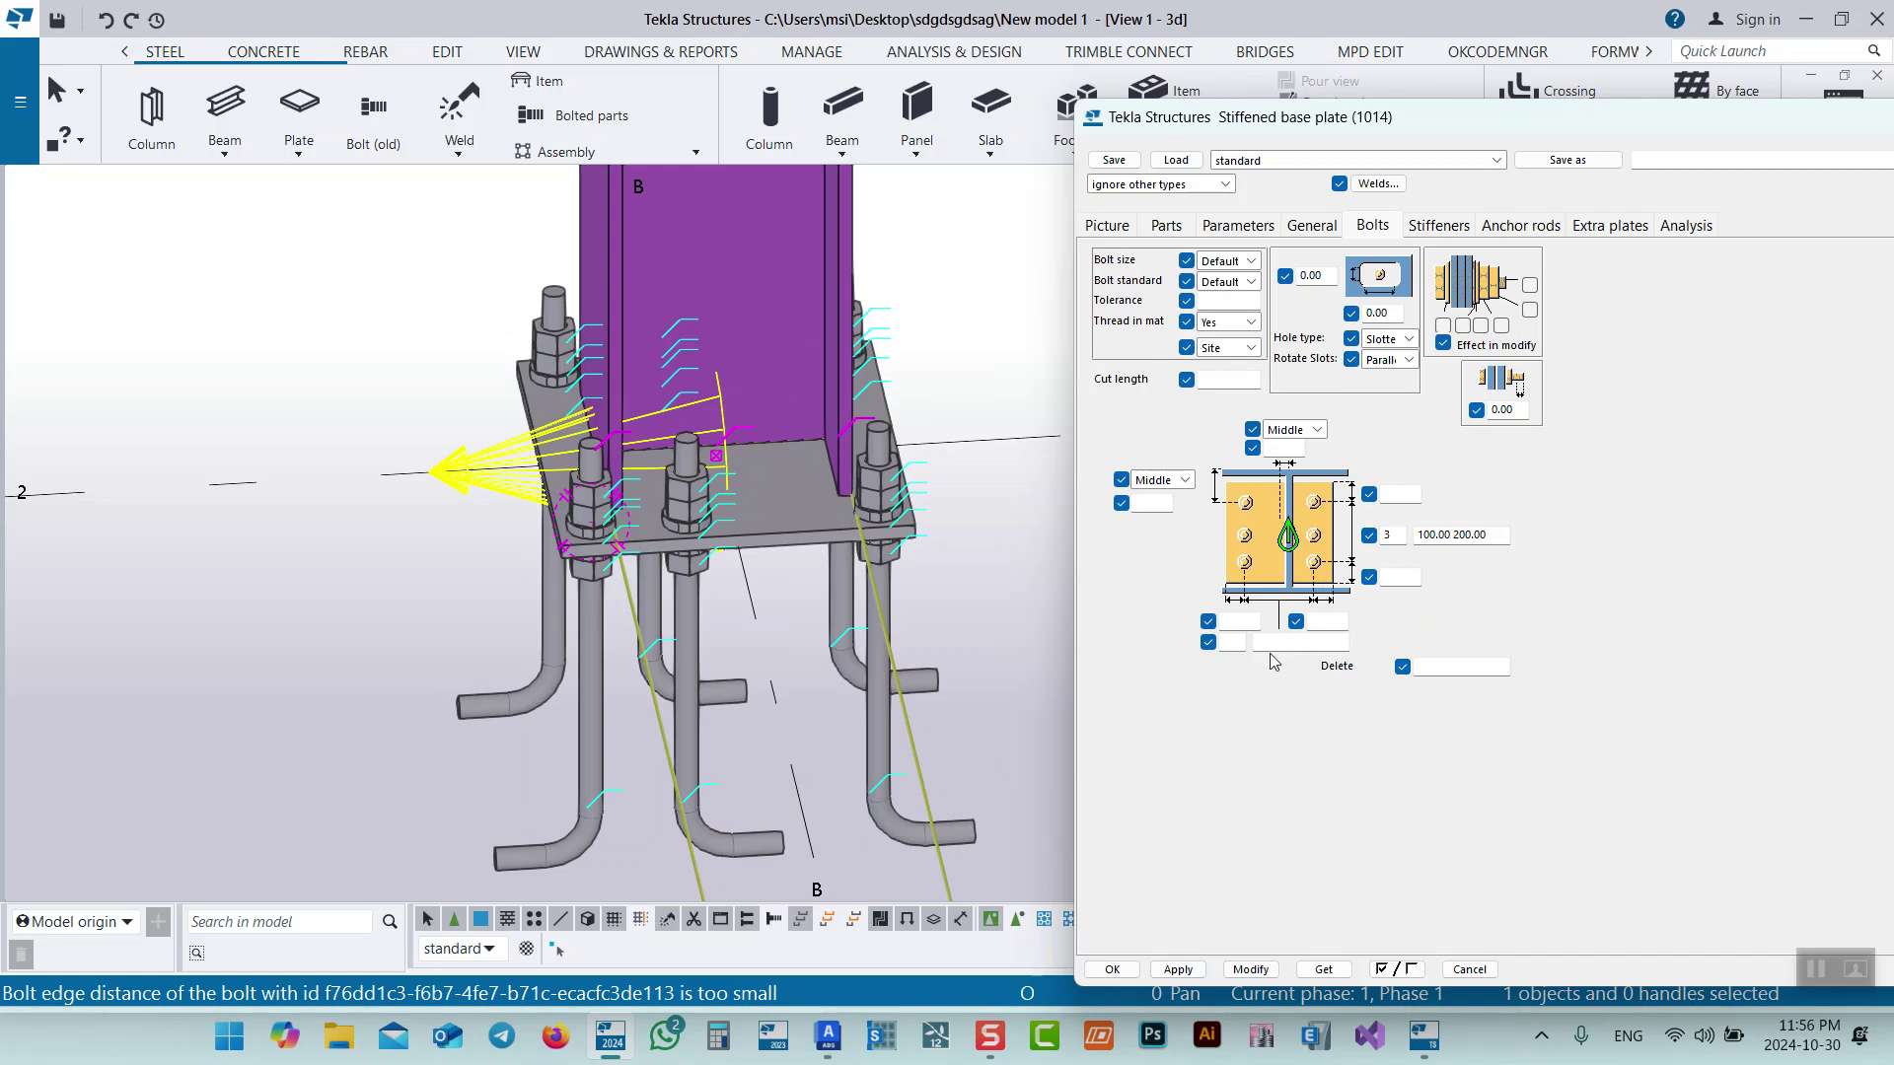
scroll(676, 635, down, 3)
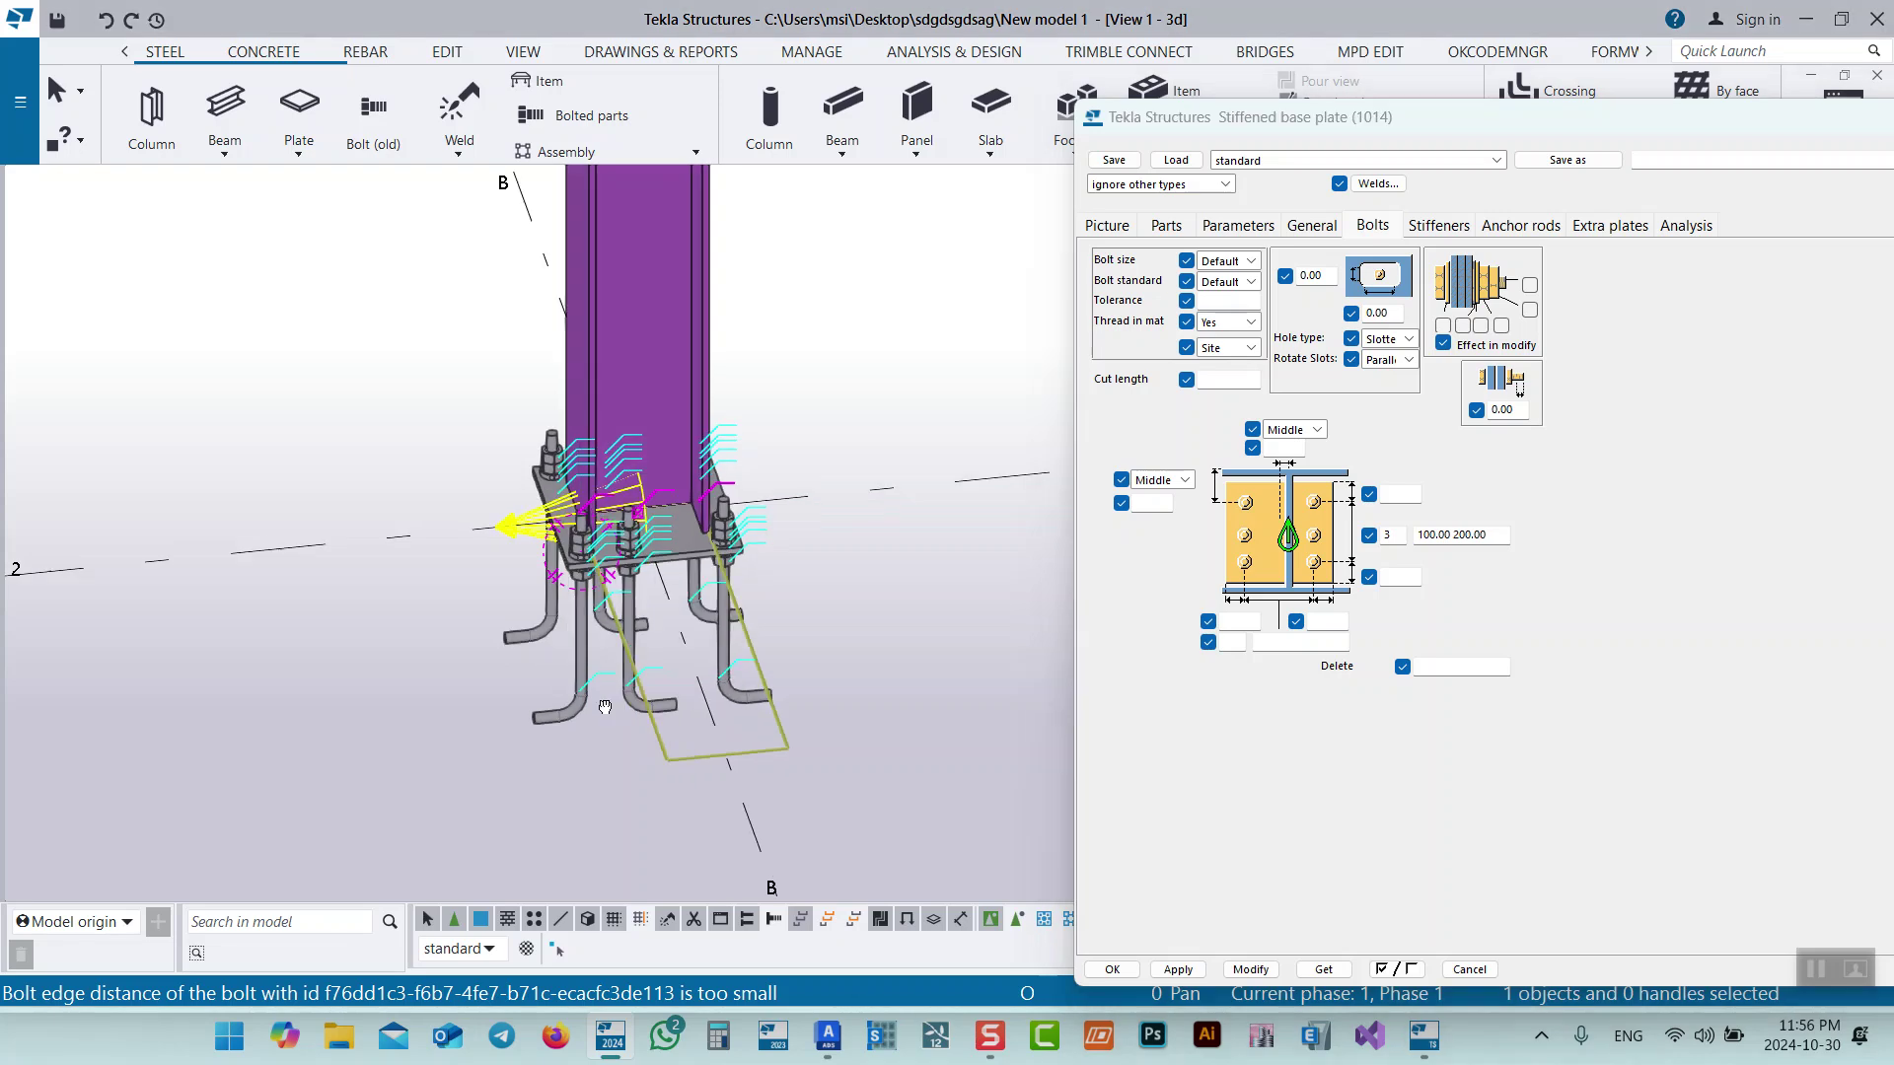
scroll(599, 528, up, 5)
middle_drag(598, 539, 752, 566)
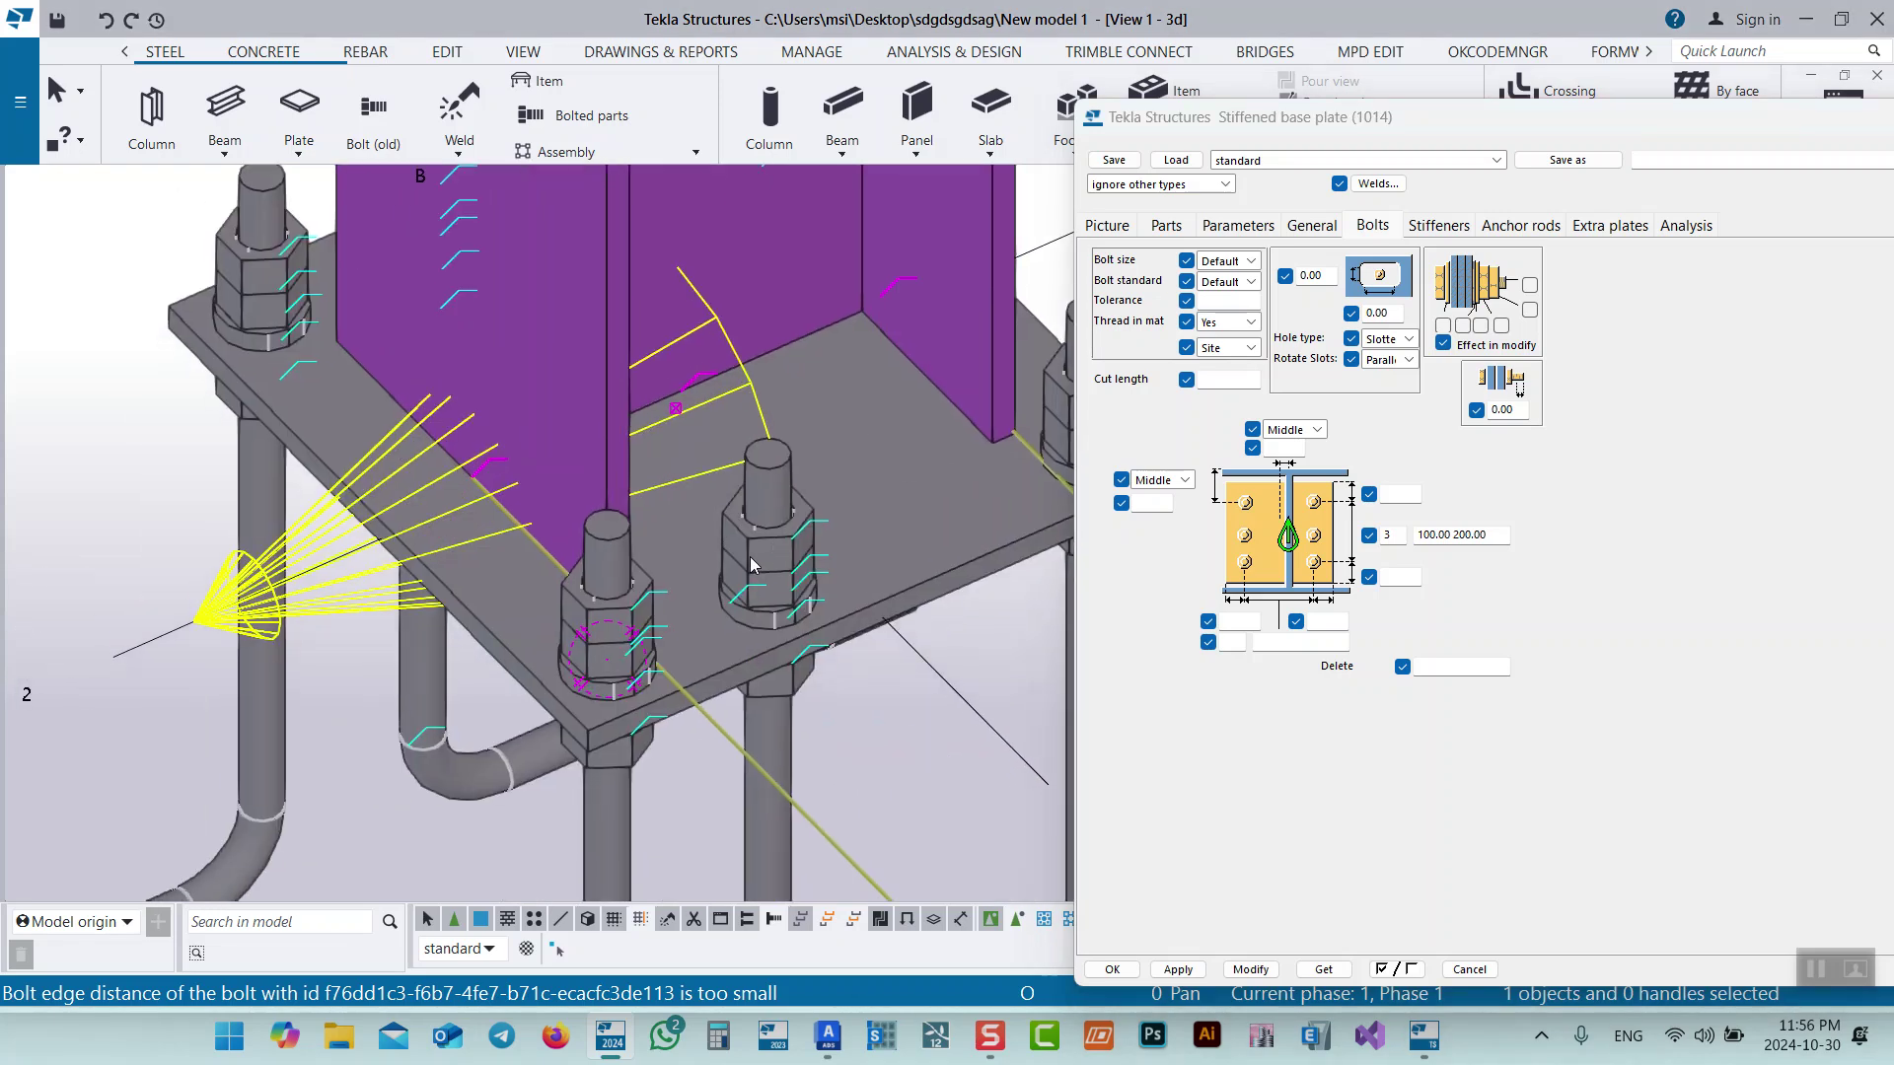
scroll(749, 523, down, 3)
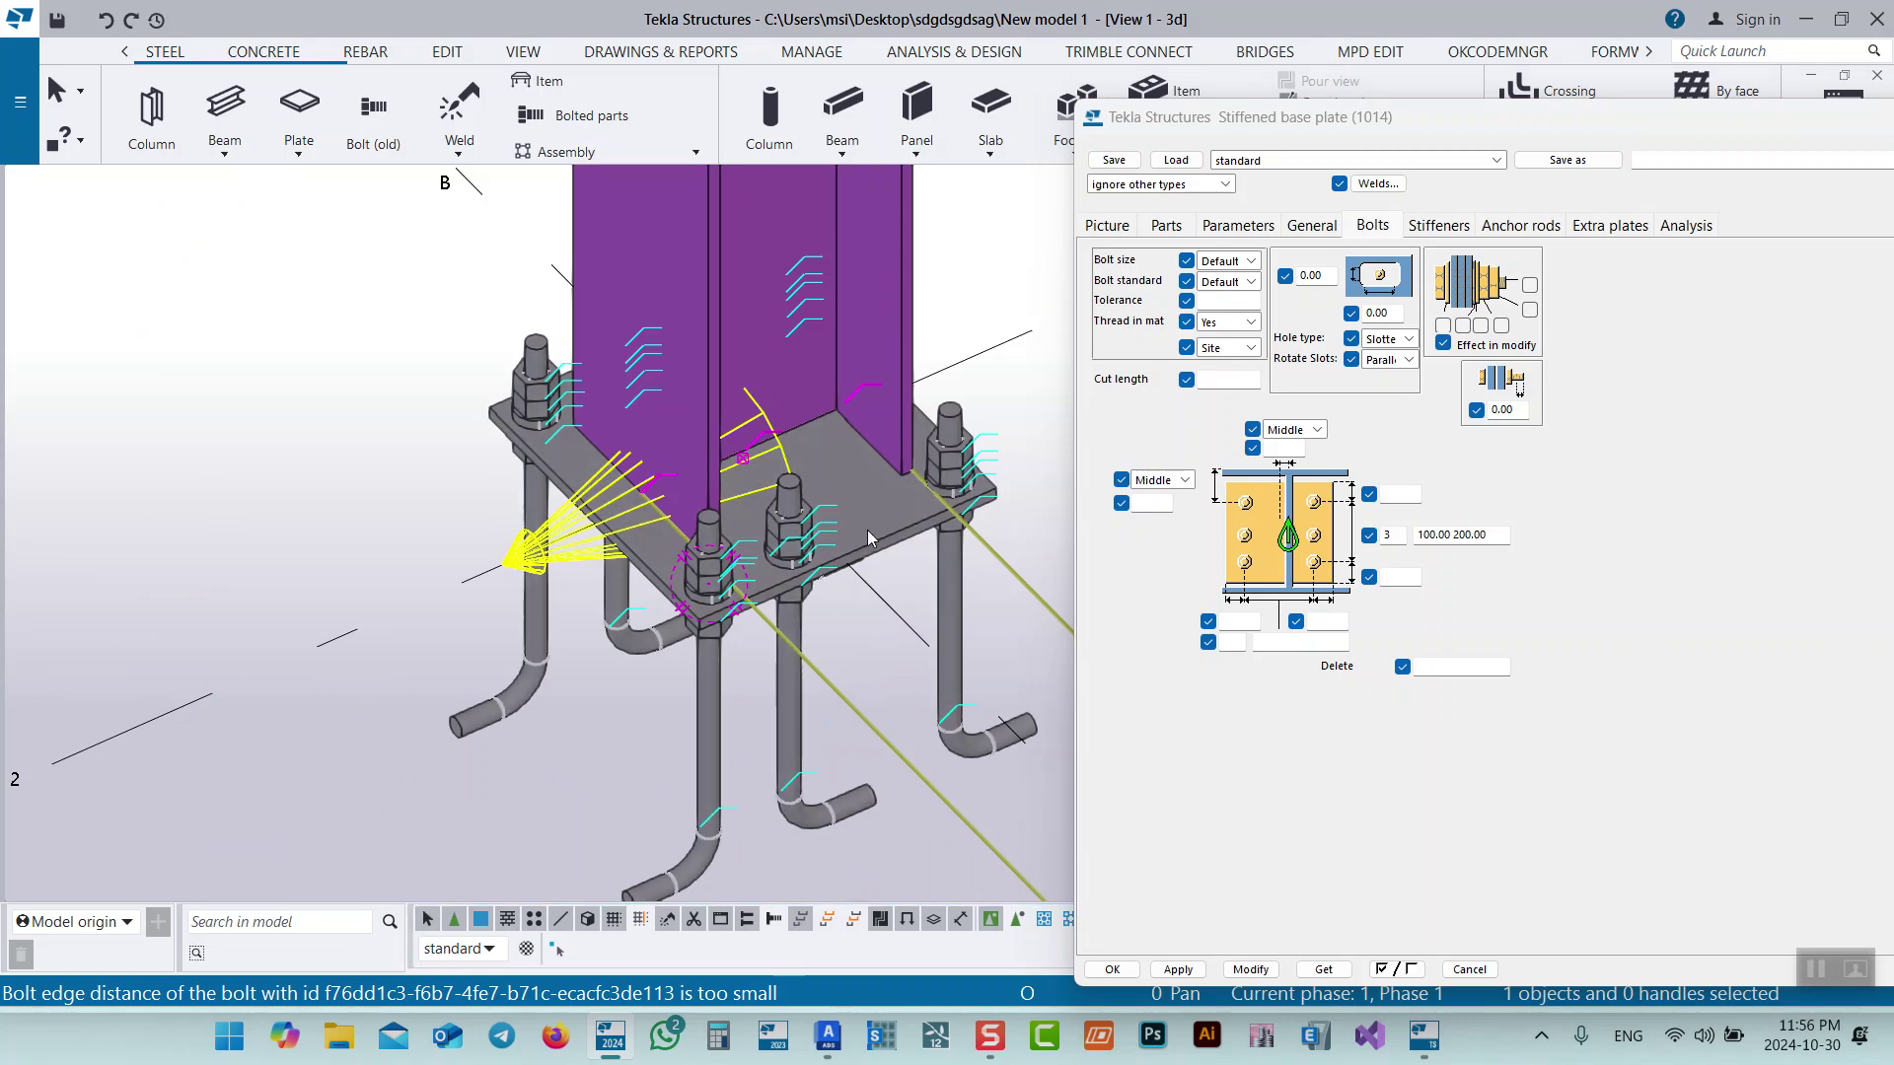
Change the second bolt spacing to 150 so the spacings are 100 and 150, and modify the base plate component.
drag(1499, 537, 1465, 555)
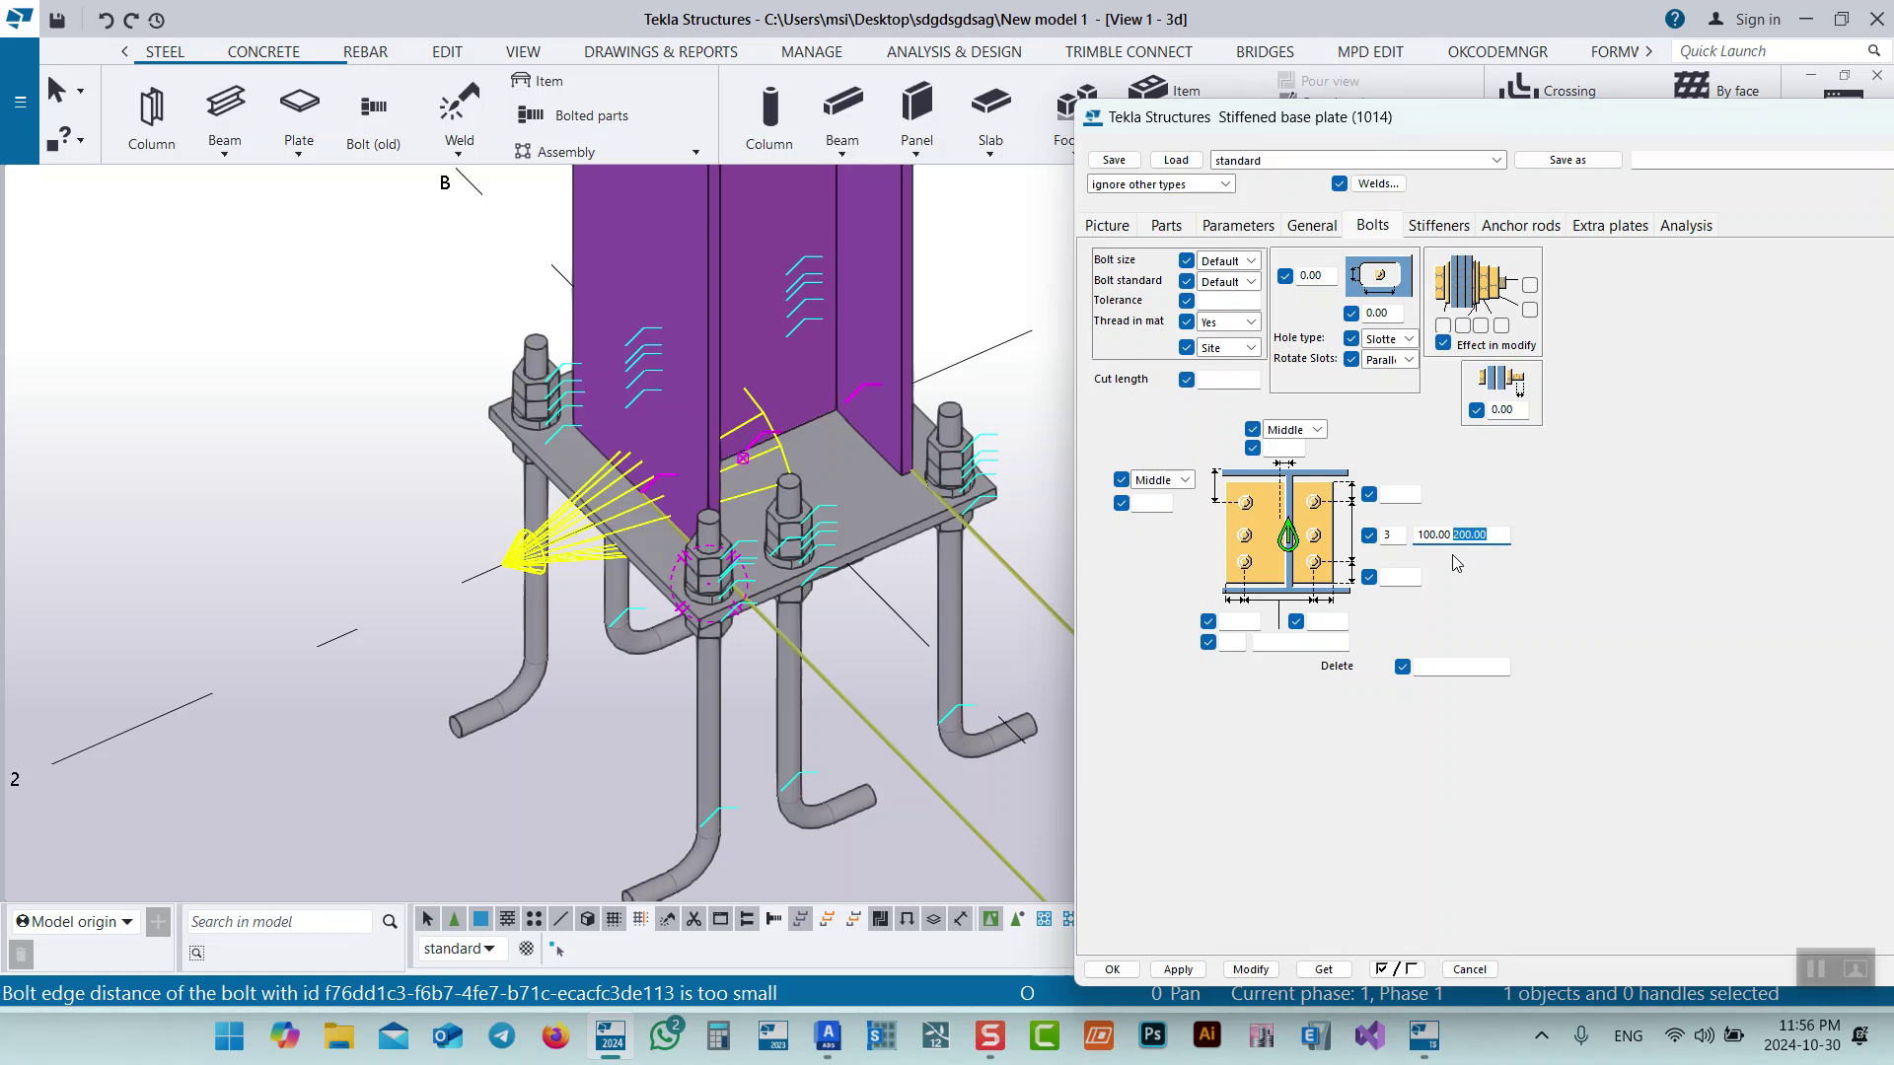
text(15)
click(514, 540)
click(1251, 970)
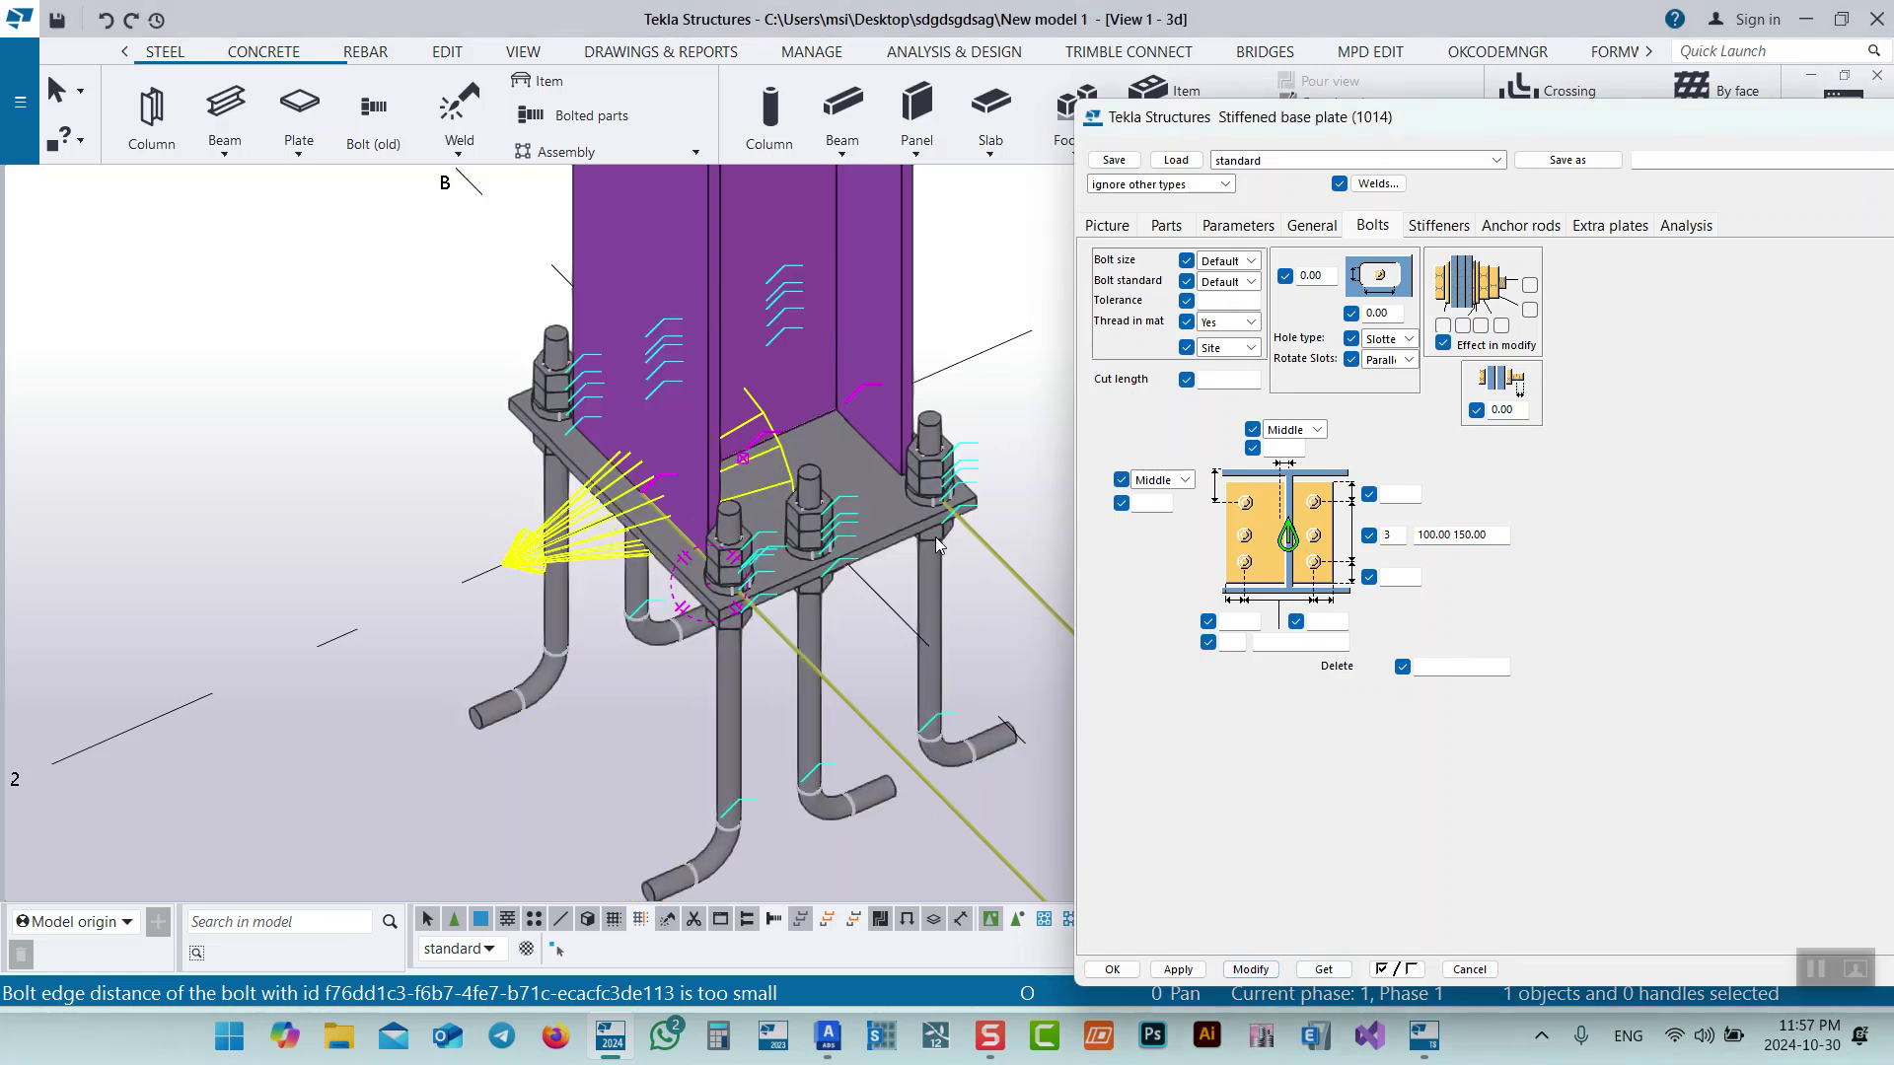
click(963, 500)
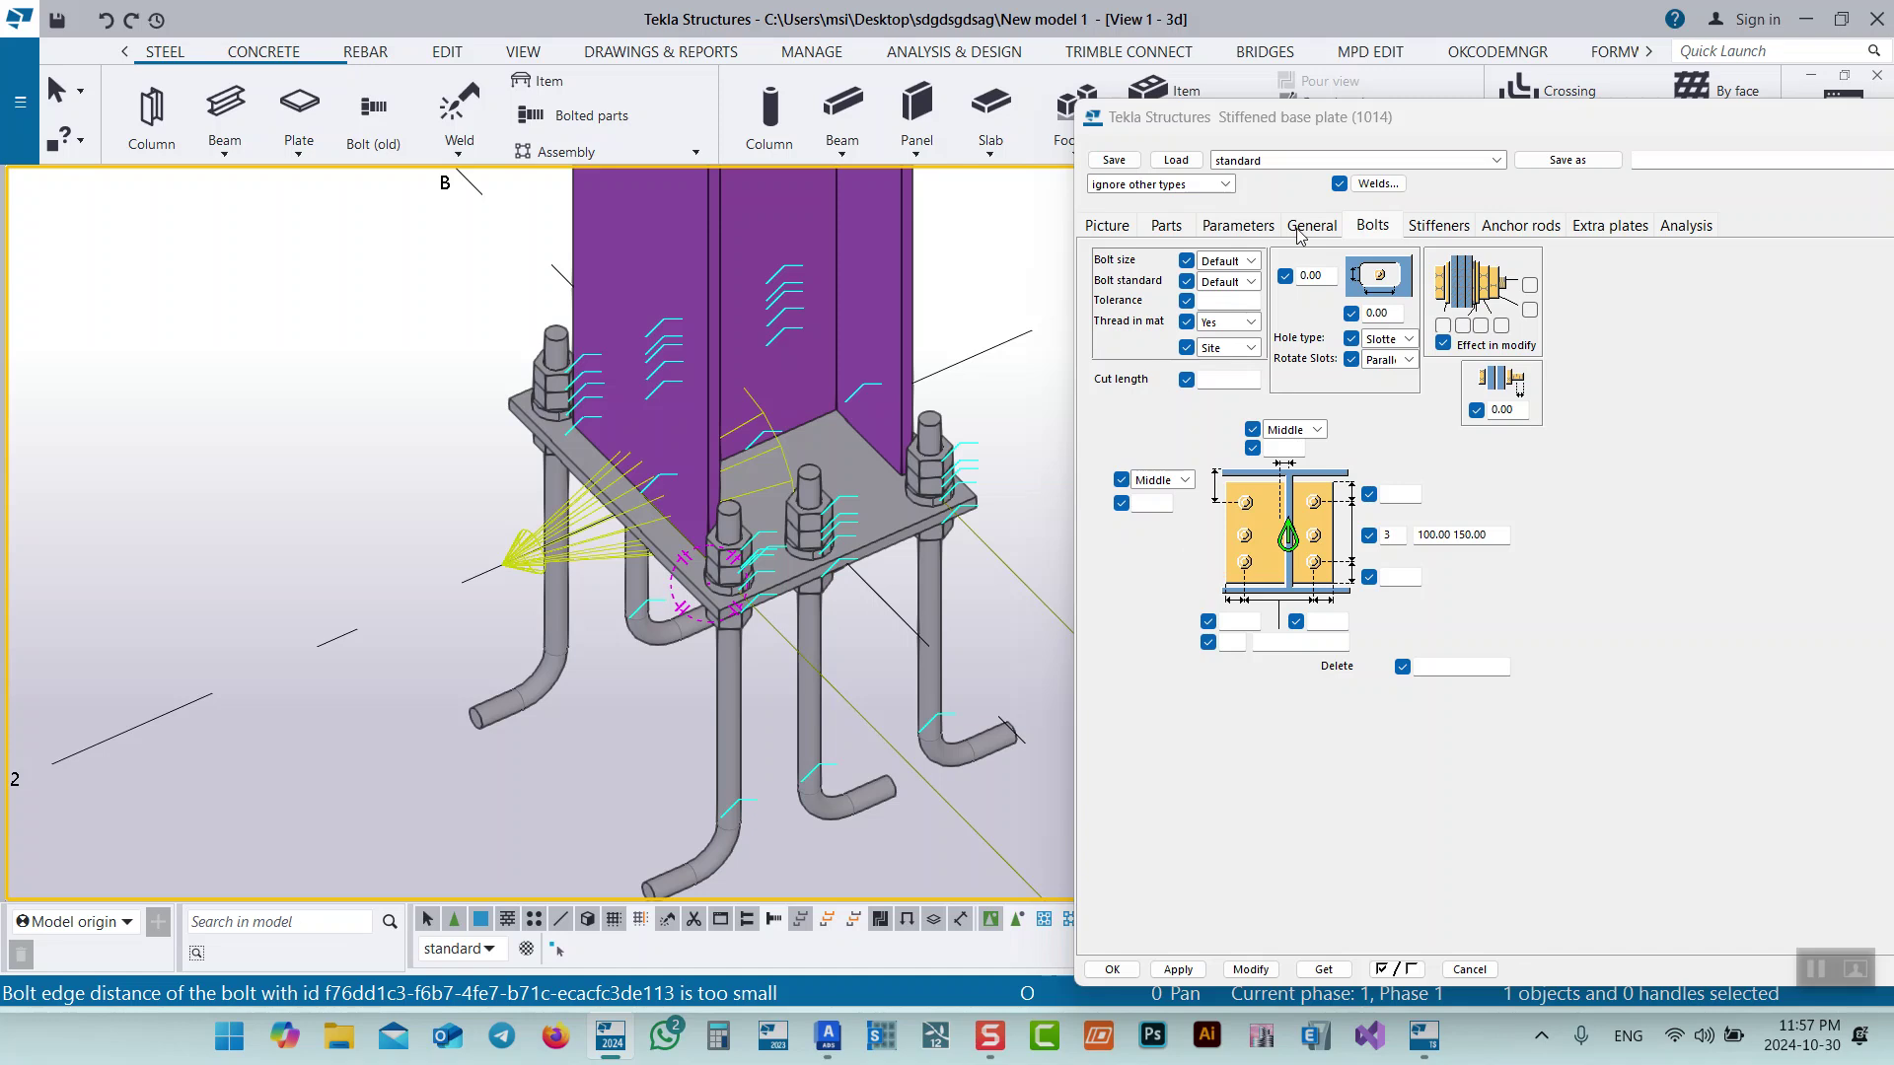
Try a bolt hole tolerance of 5 on the component, then clear the tolerance value and modify it again.
click(1227, 297)
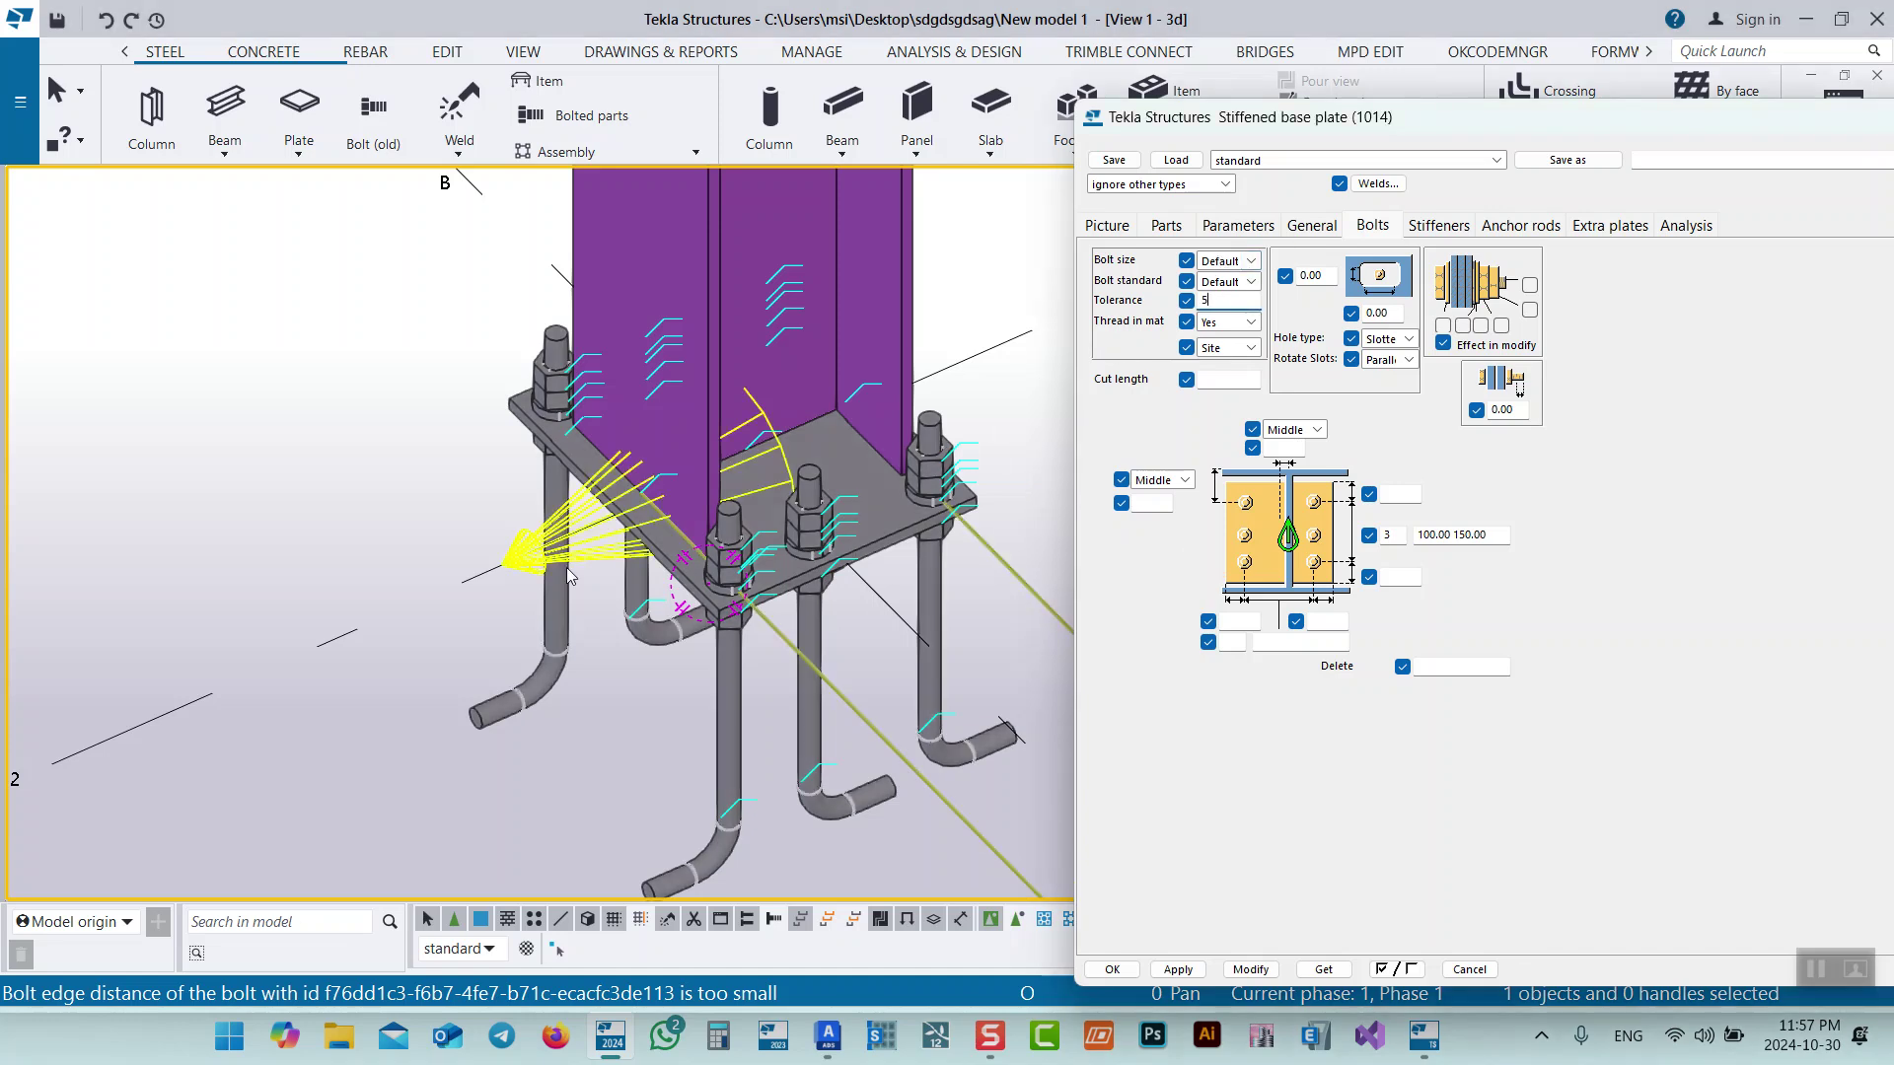
click(1251, 970)
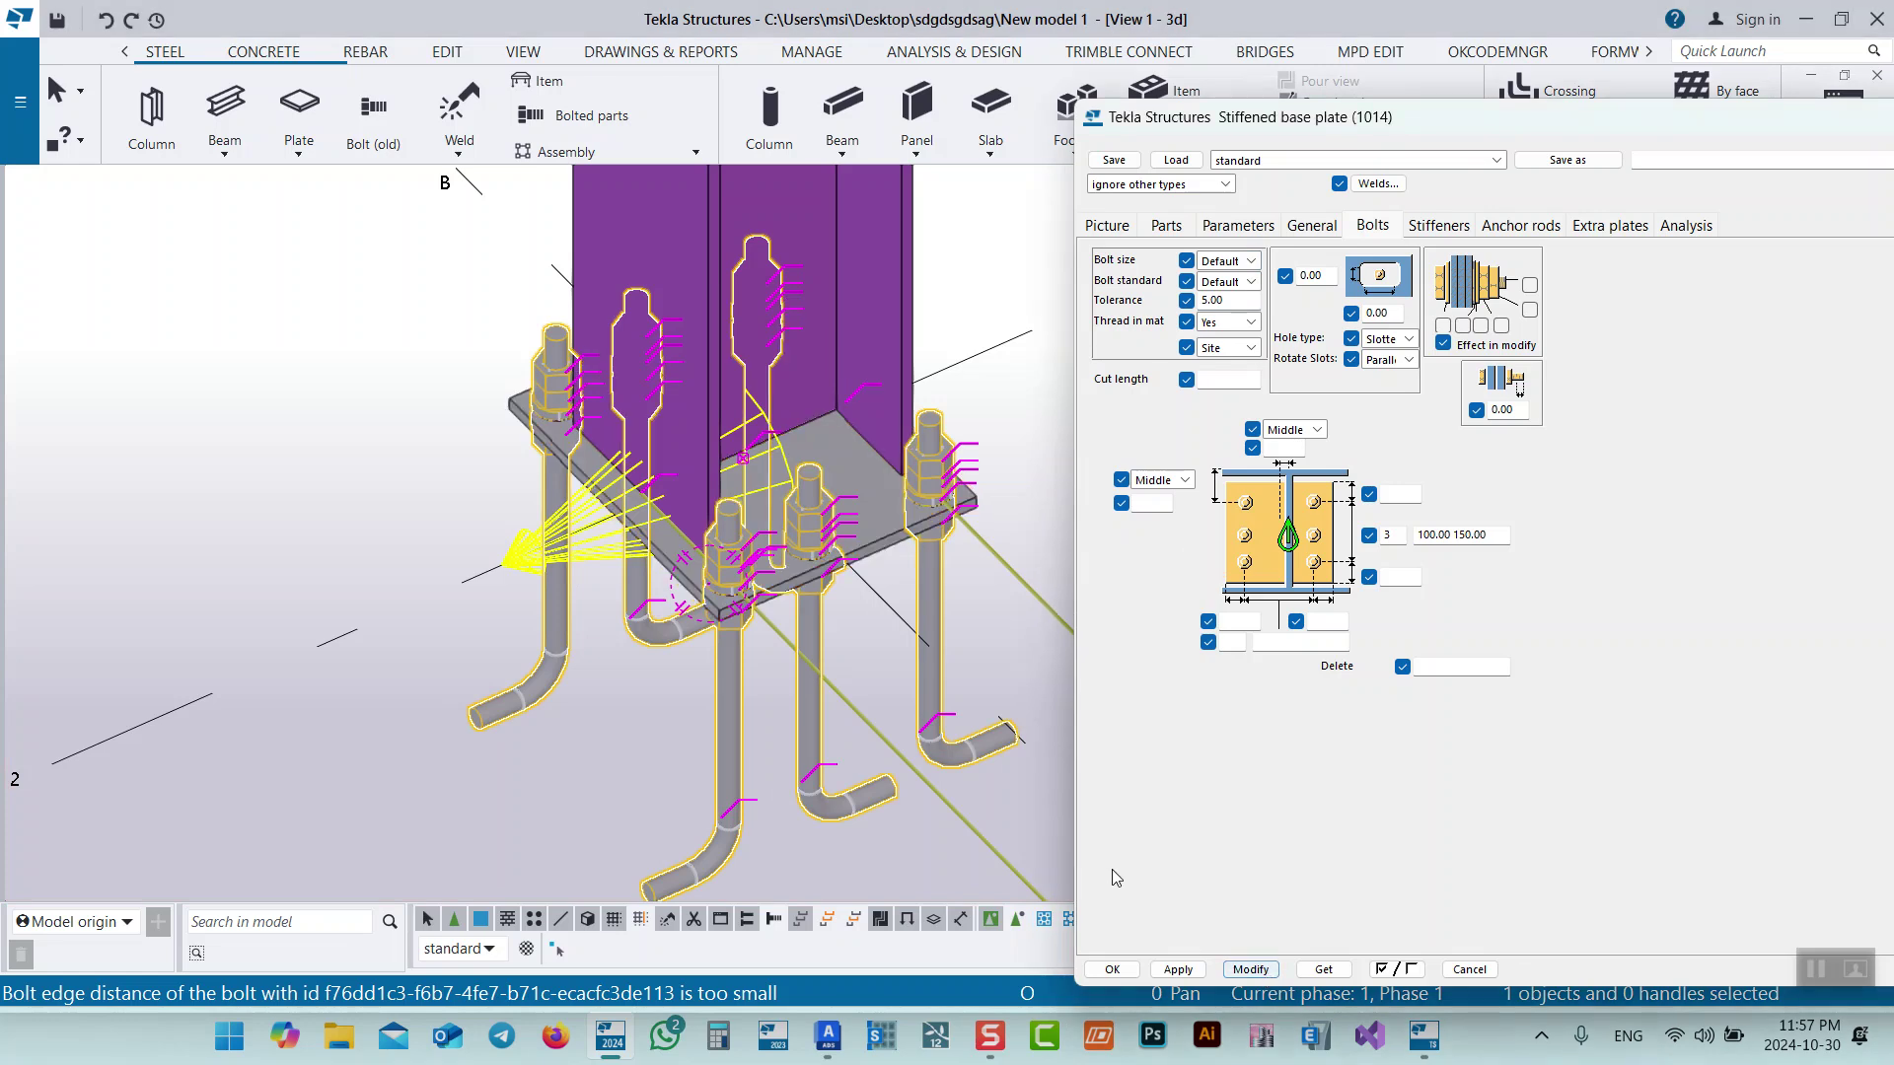
double_click(1235, 301)
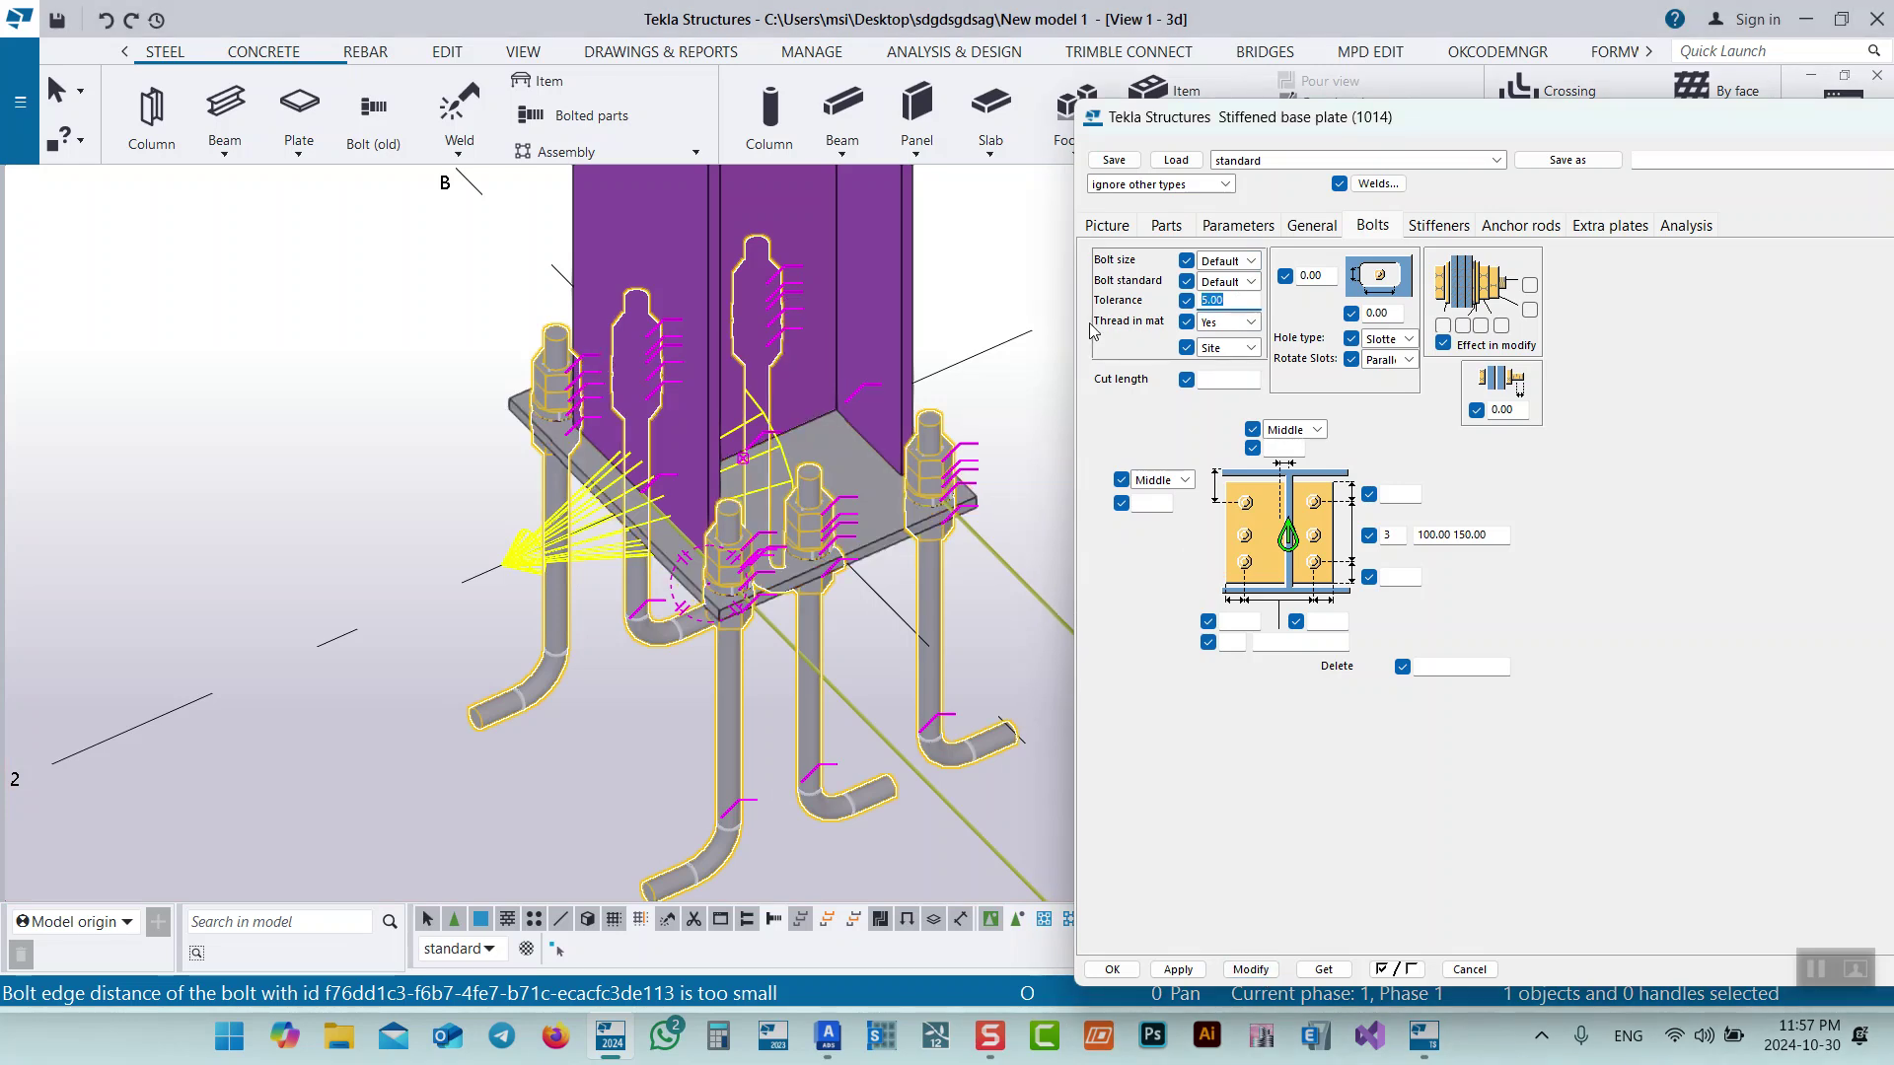
key(BackSpace)
click(1252, 971)
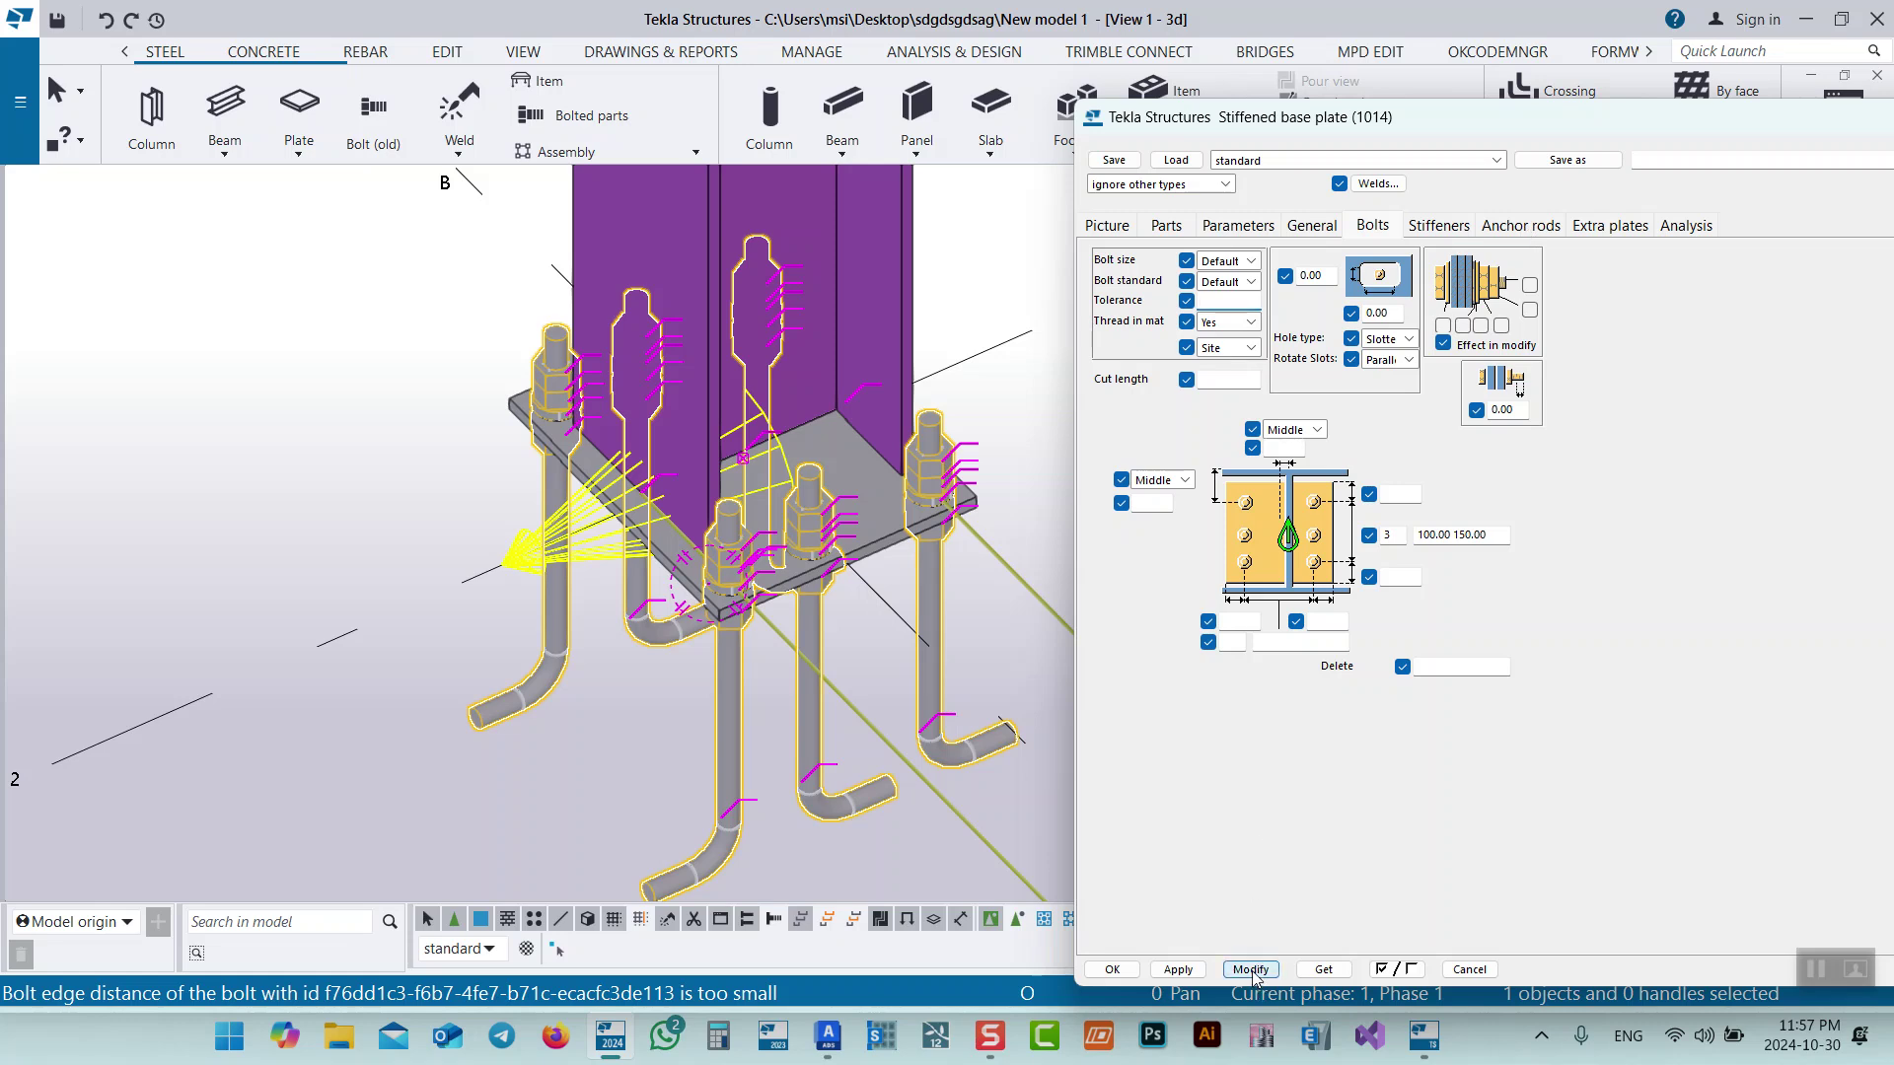
Set the bolt size to 24, modify the base plate component and close its settings.
click(1251, 261)
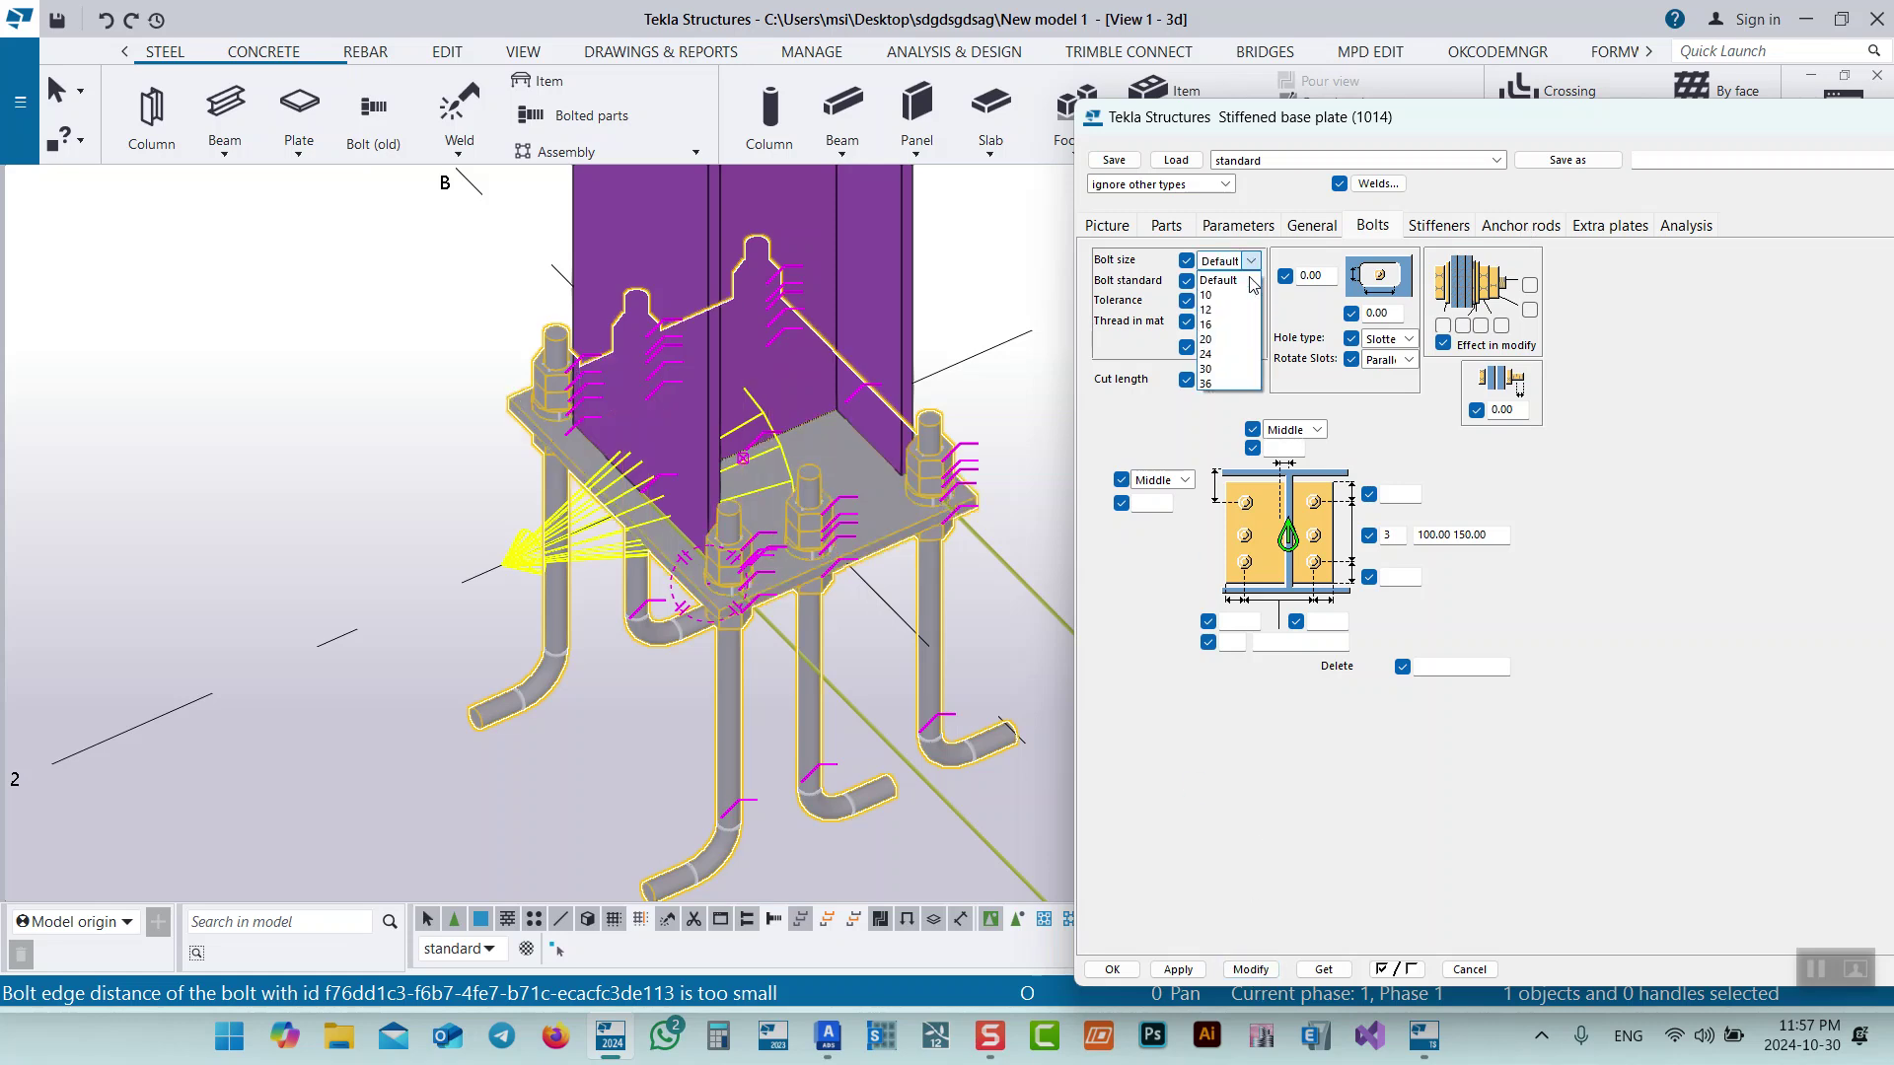
click(1219, 354)
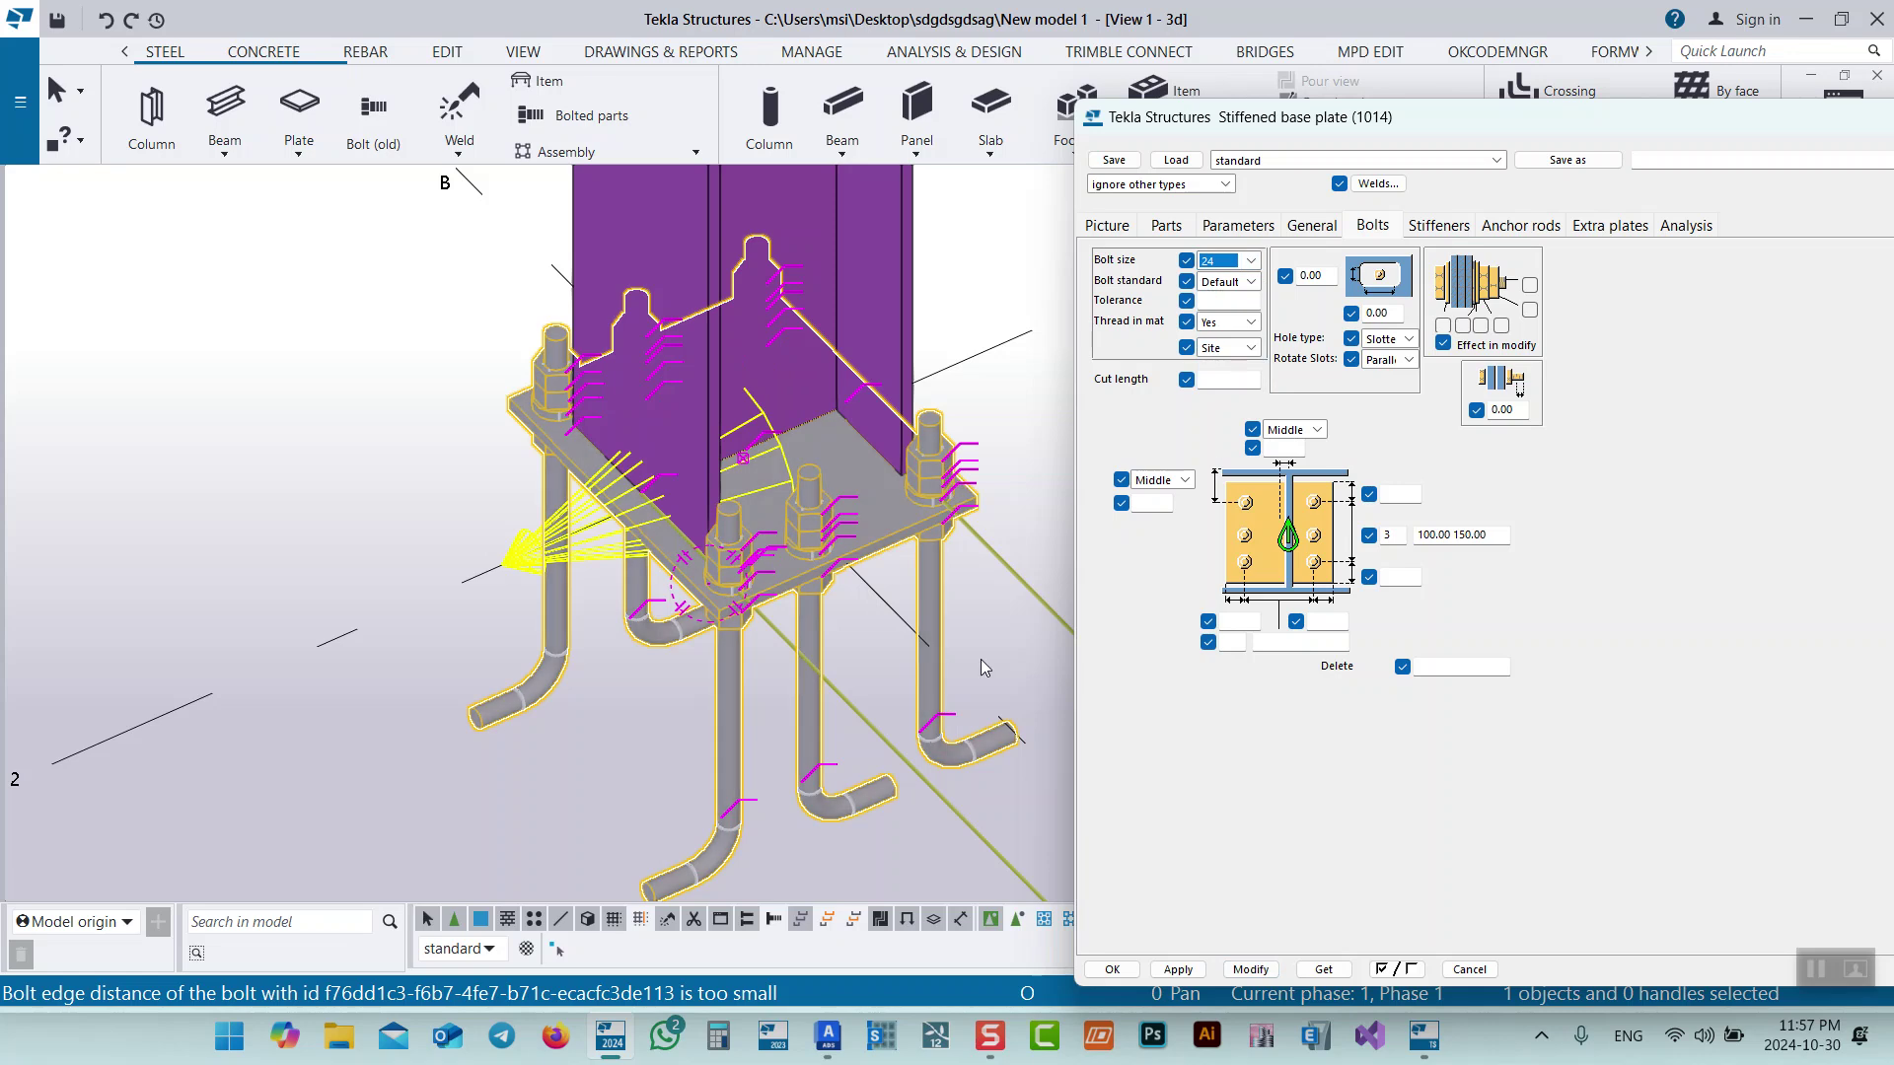
click(790, 710)
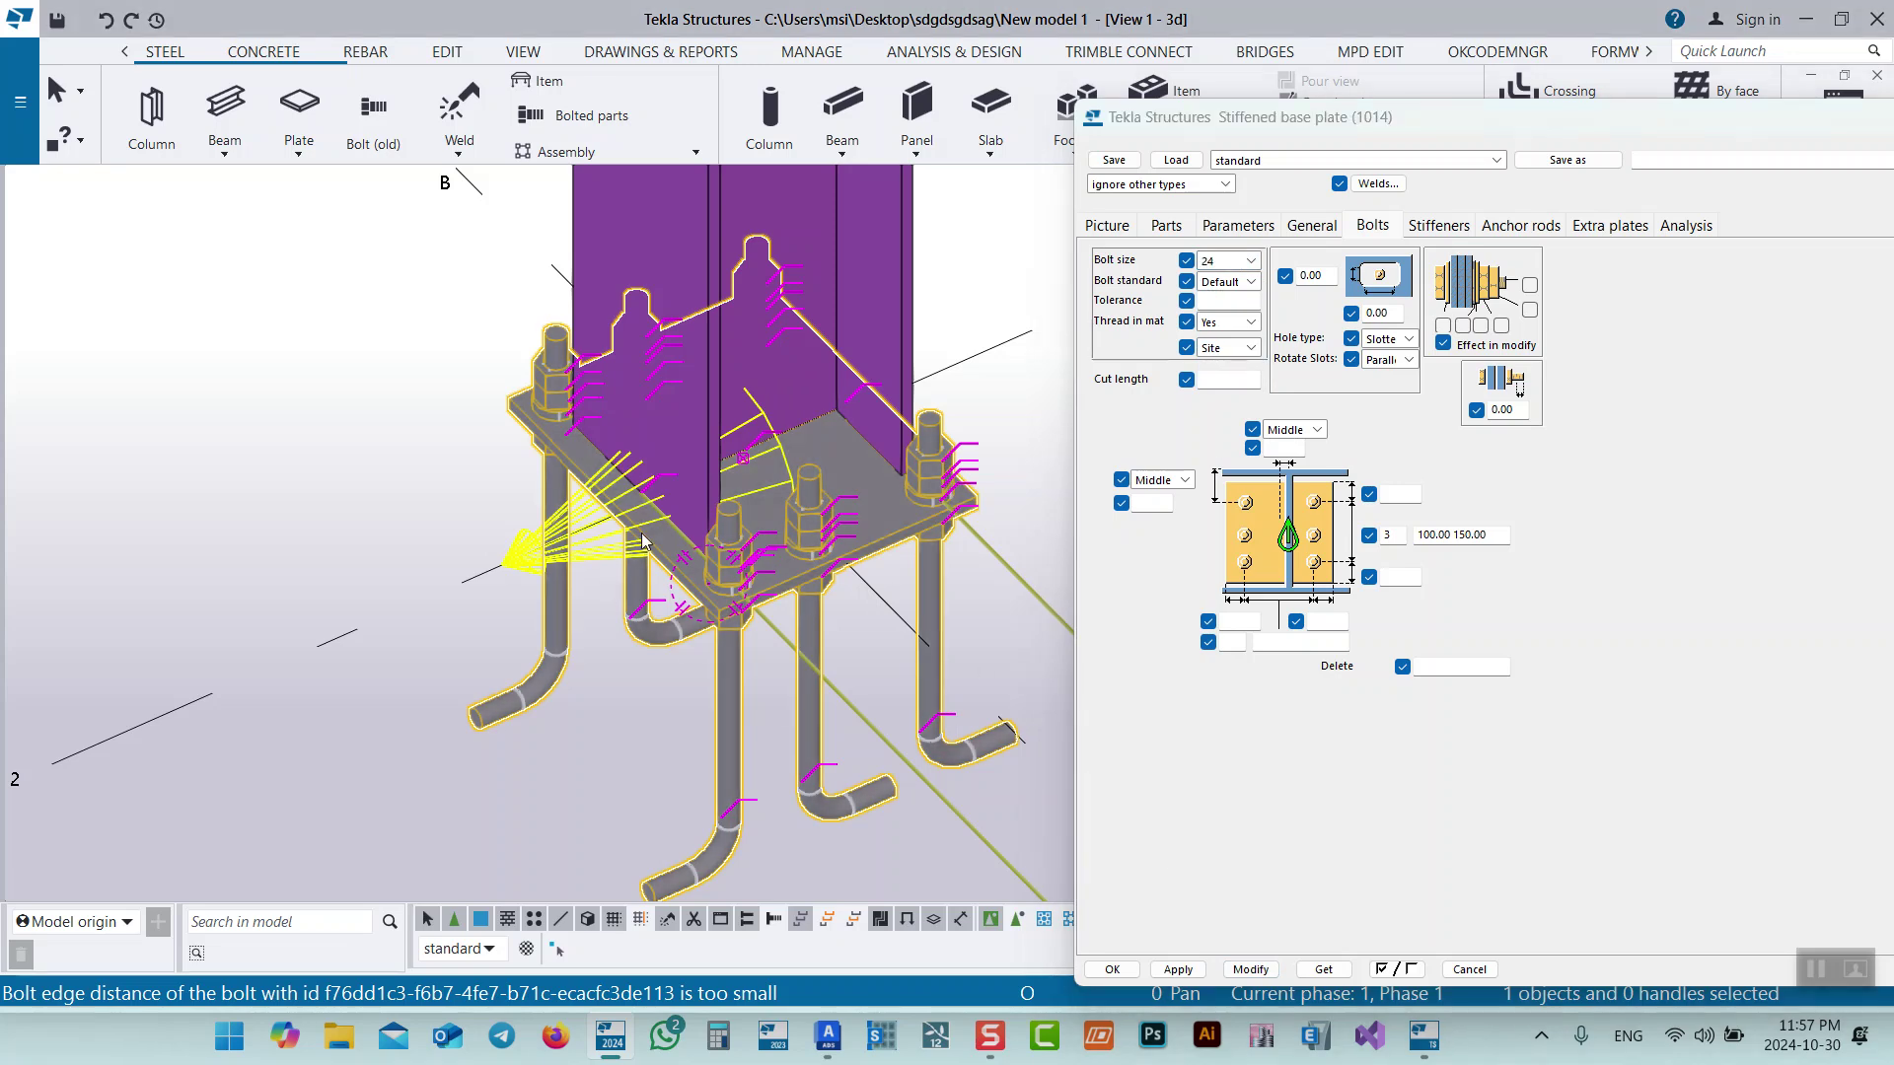
click(1251, 969)
click(1112, 970)
Redraw the model view to clear the temporary graphics around the base plate.
click(671, 760)
right_click(1221, 493)
mouse_move(1300, 584)
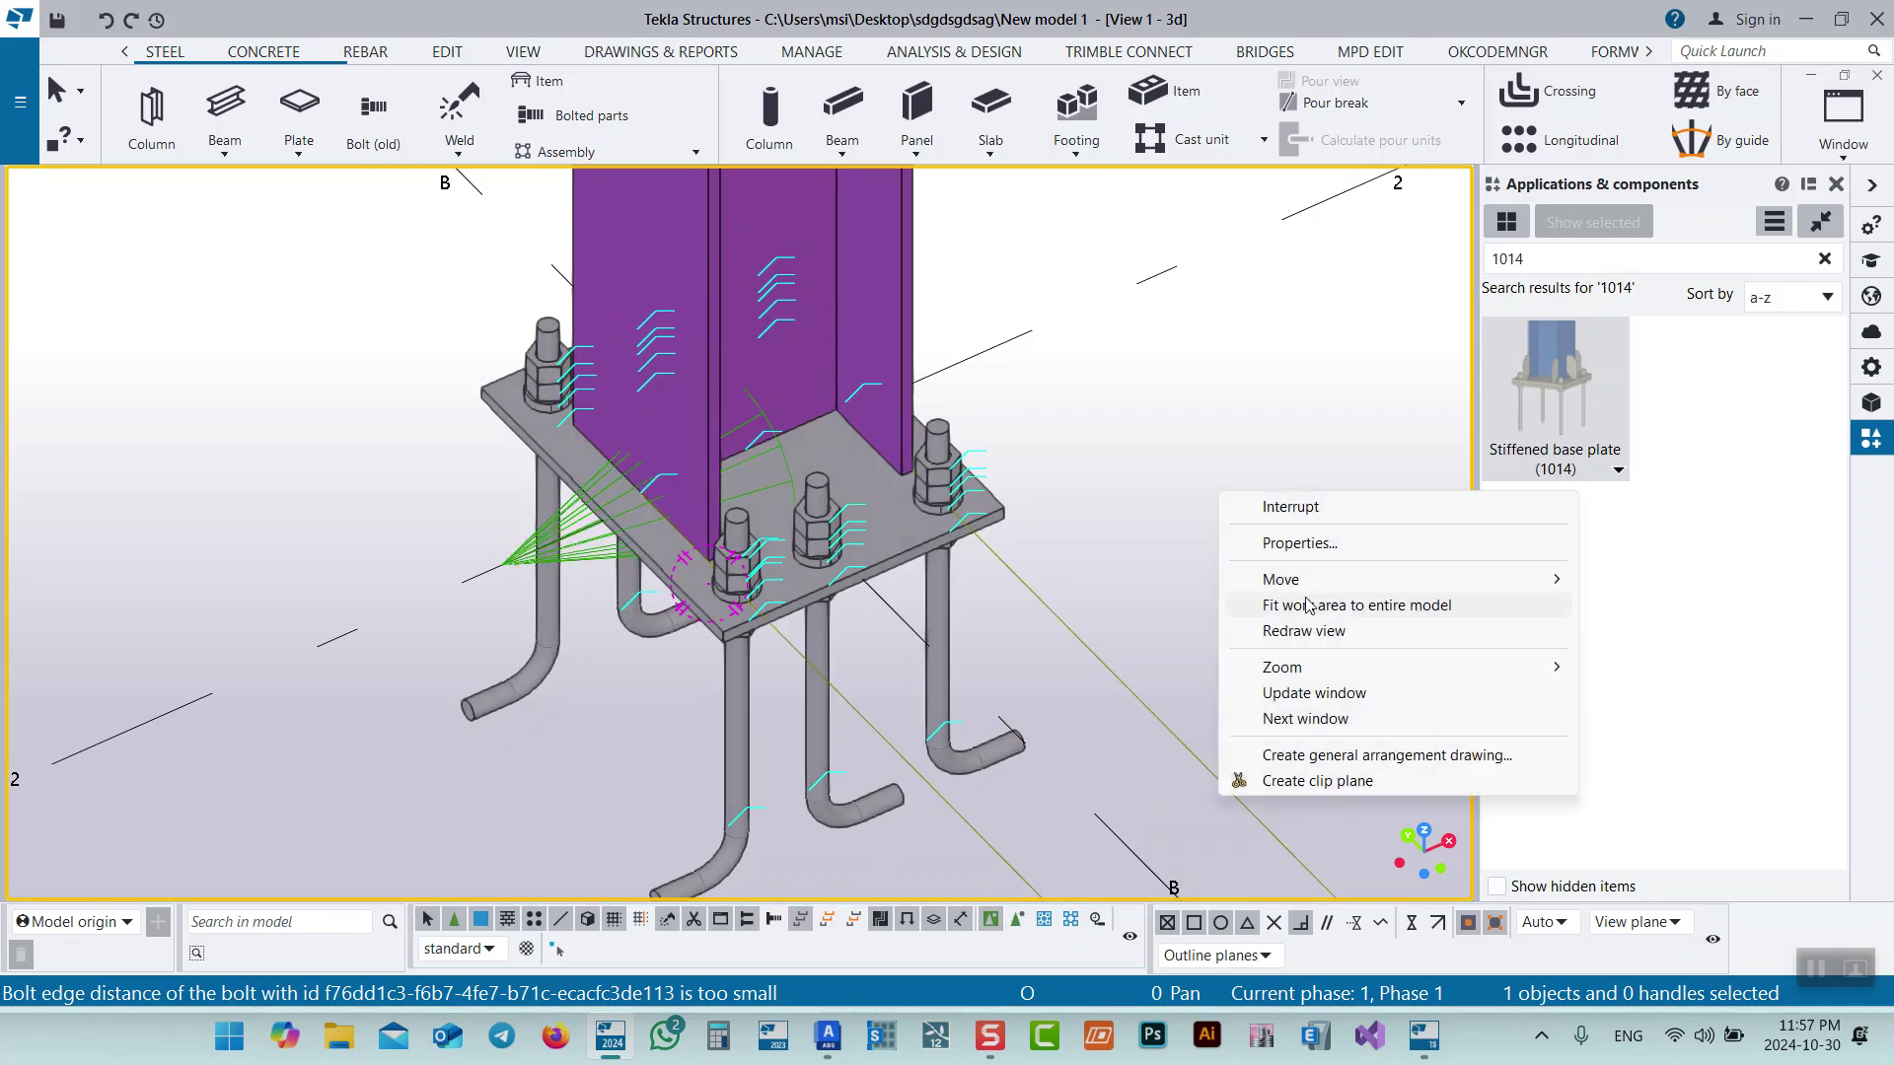
click(1303, 631)
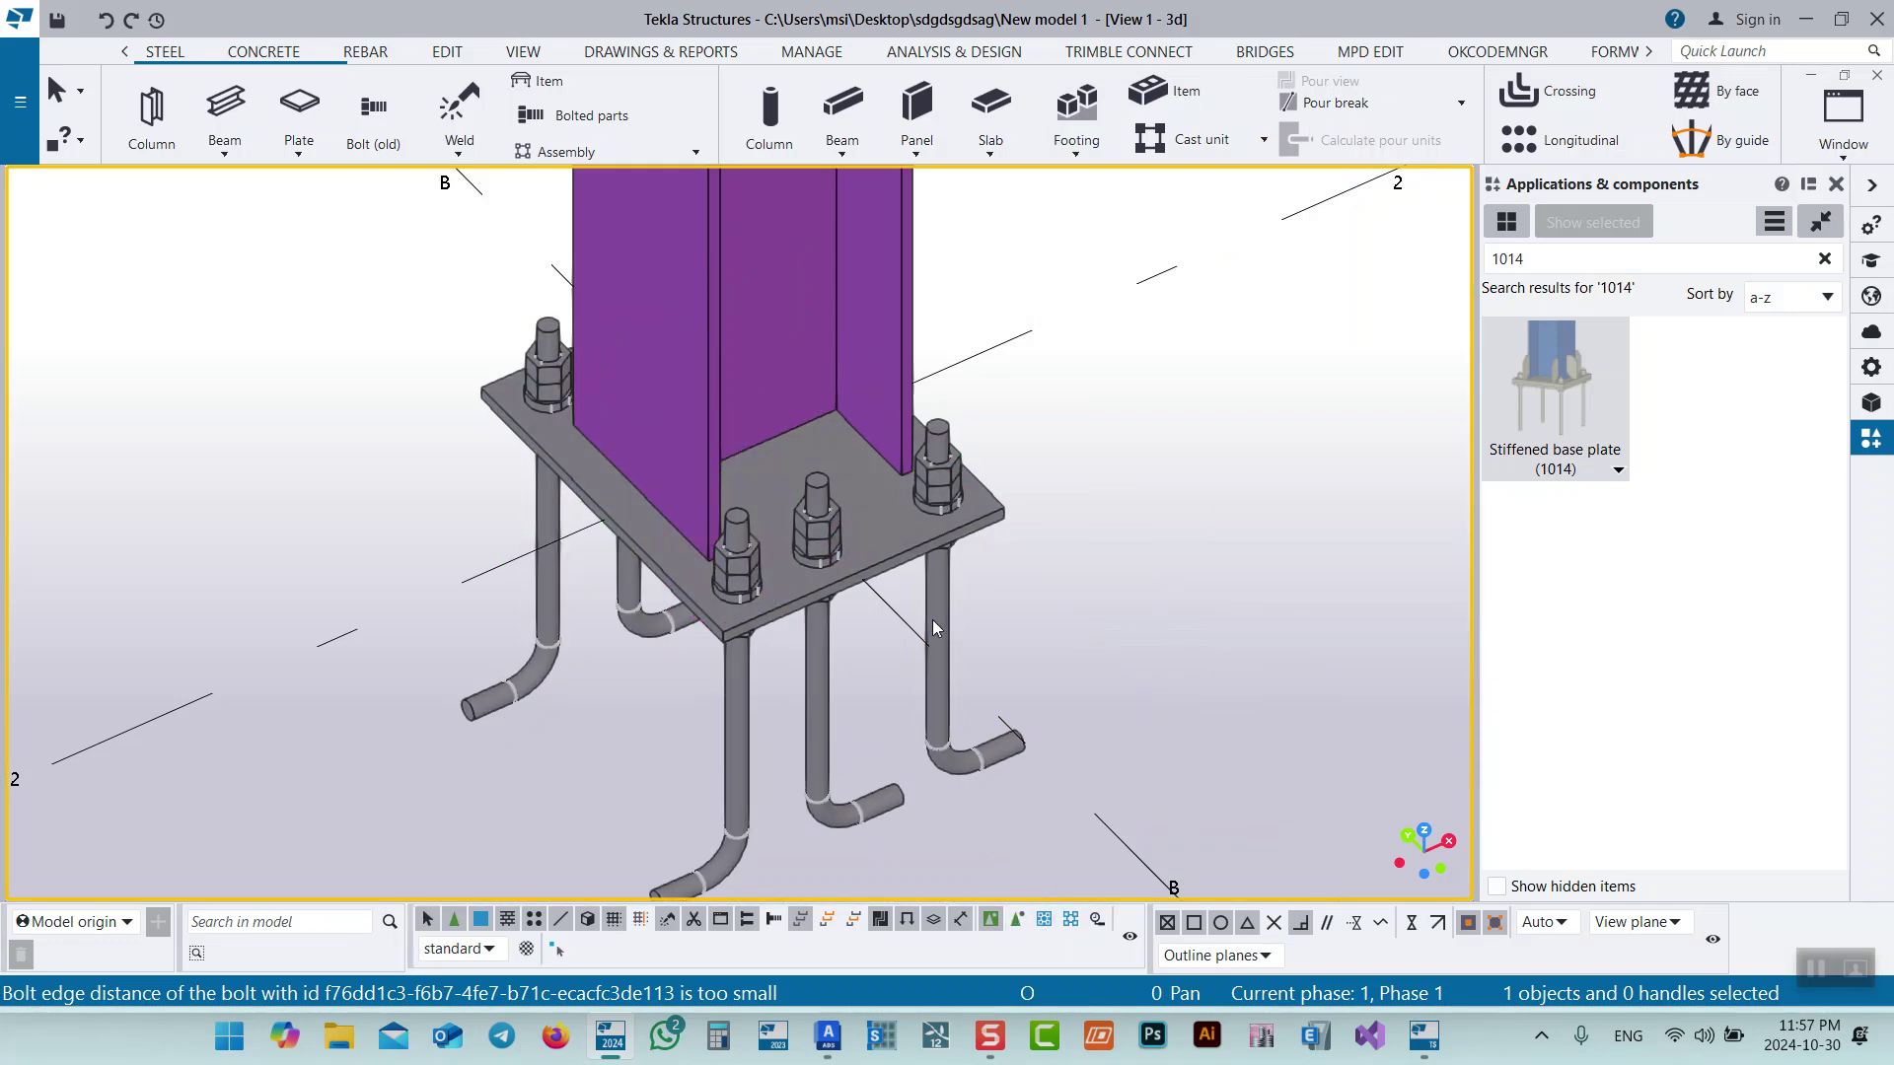
Create a fabrication drawing from the selected base plate, performing numbering of all modified objects.
right_click(888, 653)
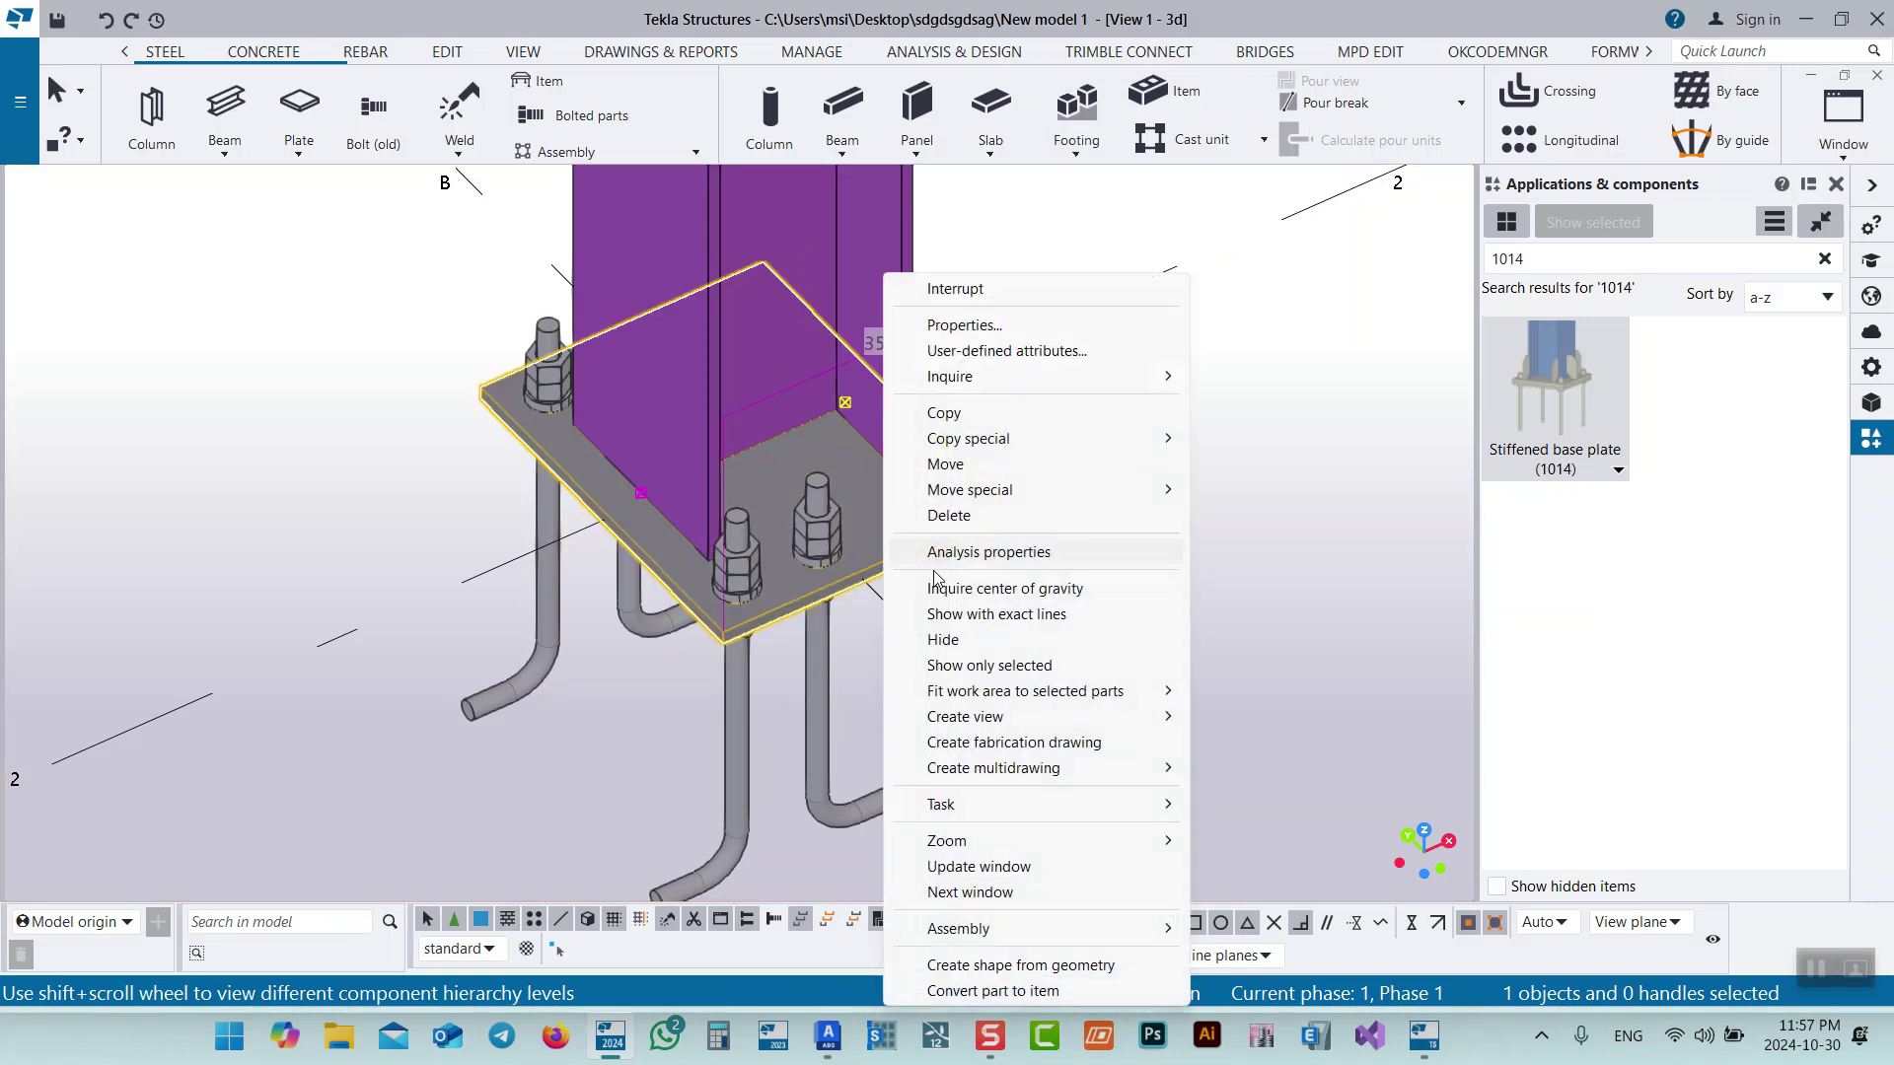
click(1050, 746)
click(623, 693)
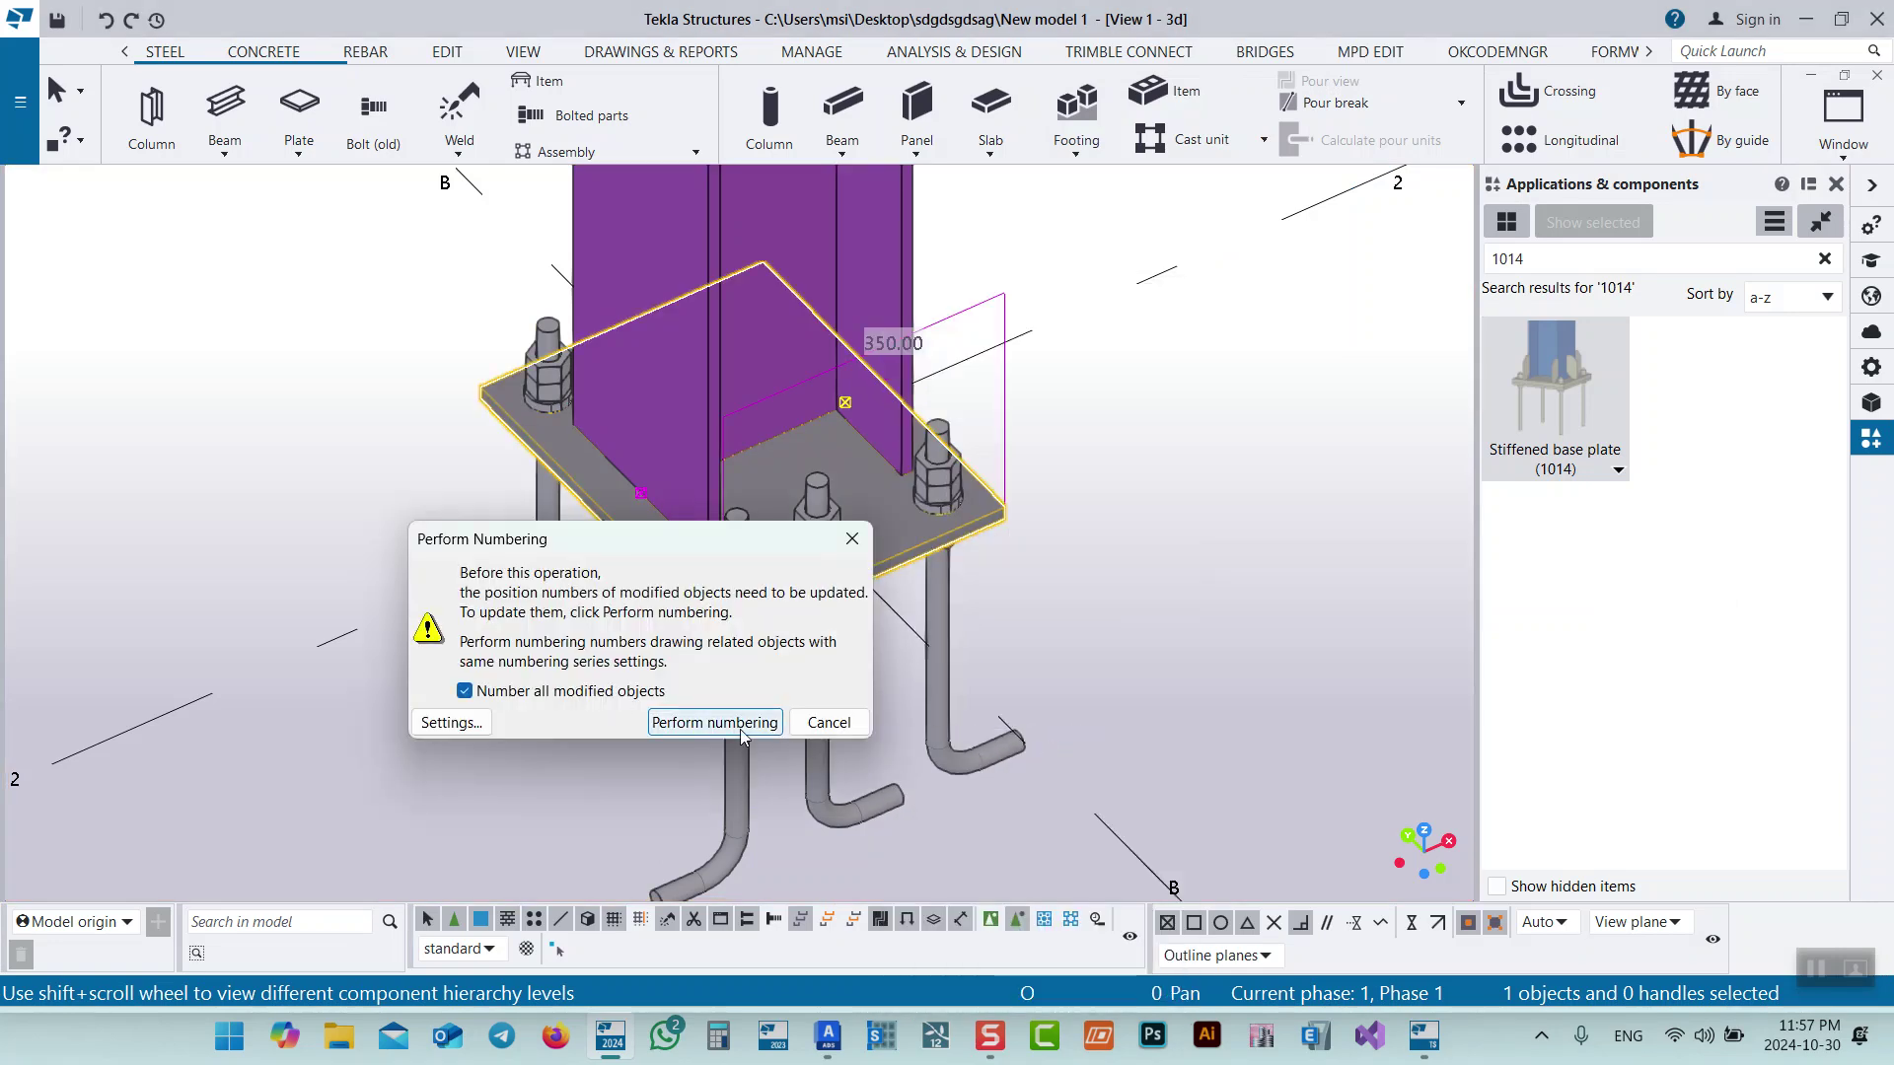
click(714, 722)
click(807, 942)
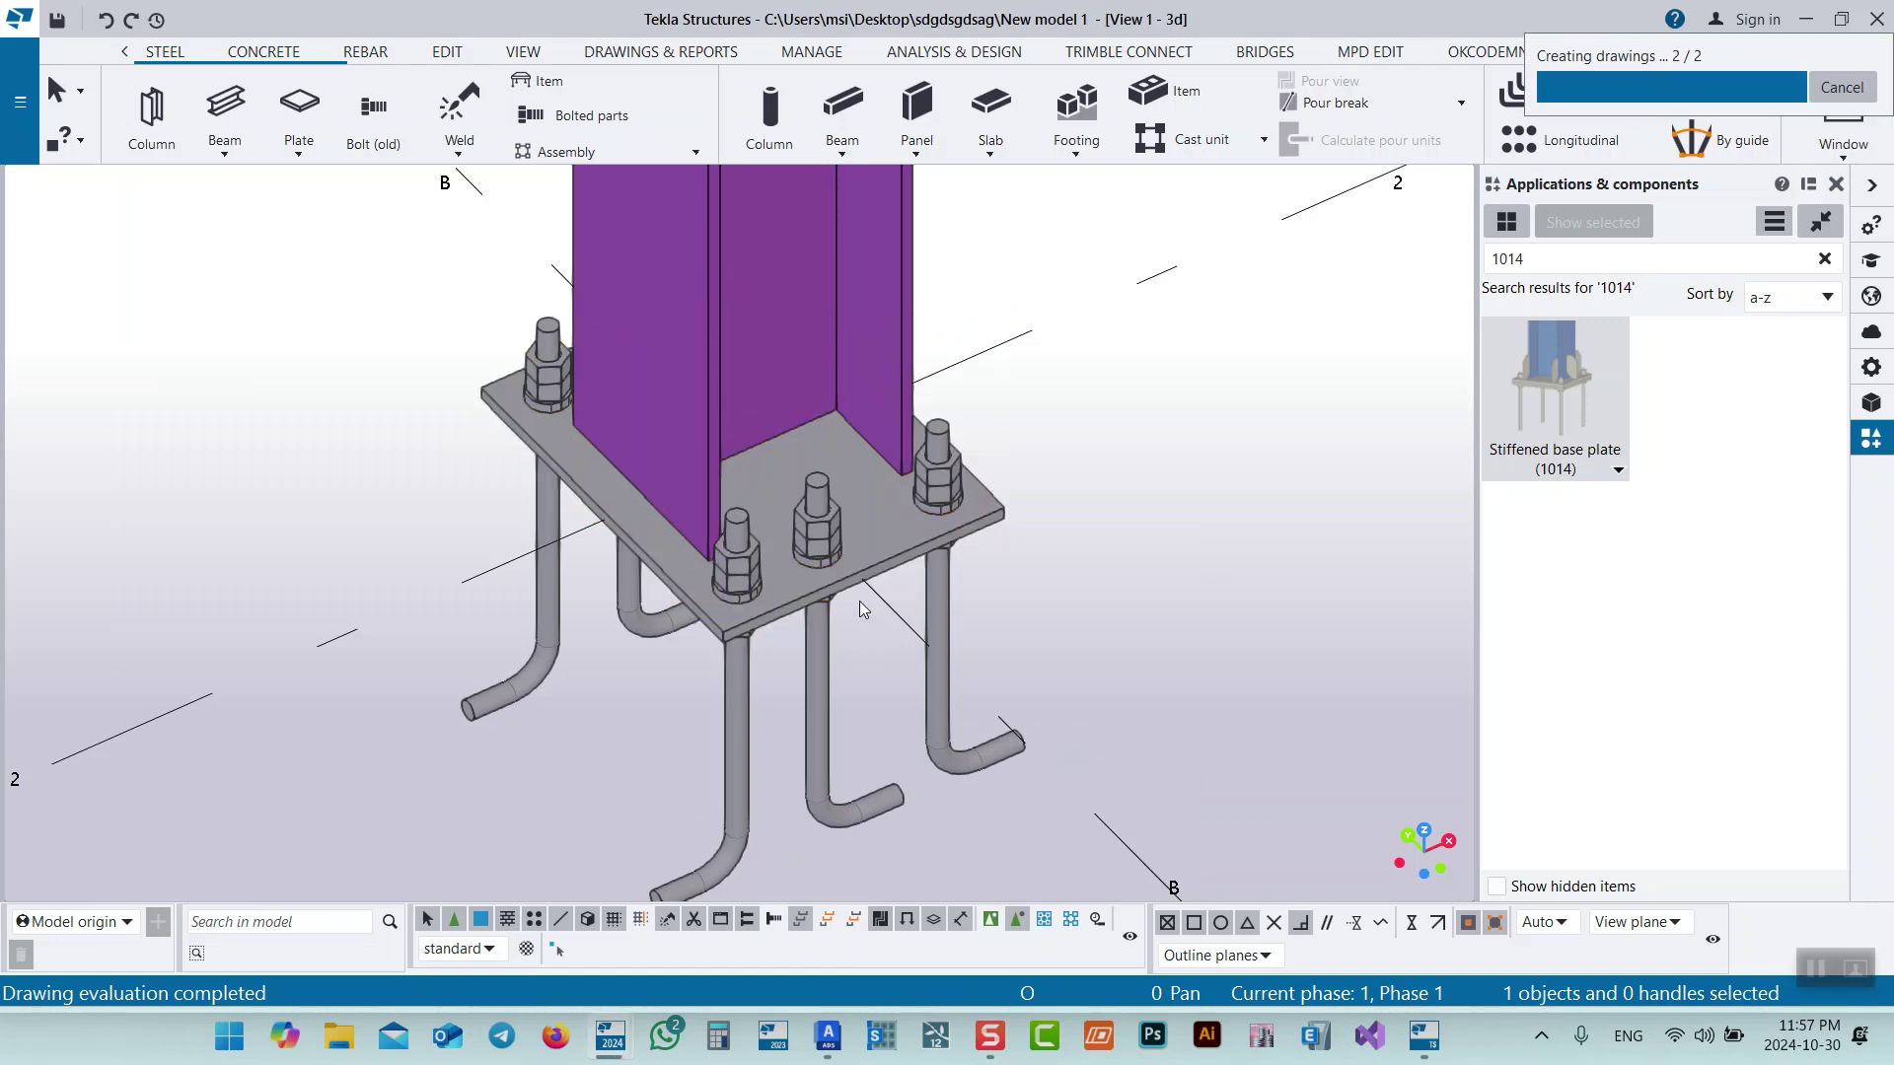
Select an anchor rod, show the object properties and clear the selection in the model view.
click(947, 681)
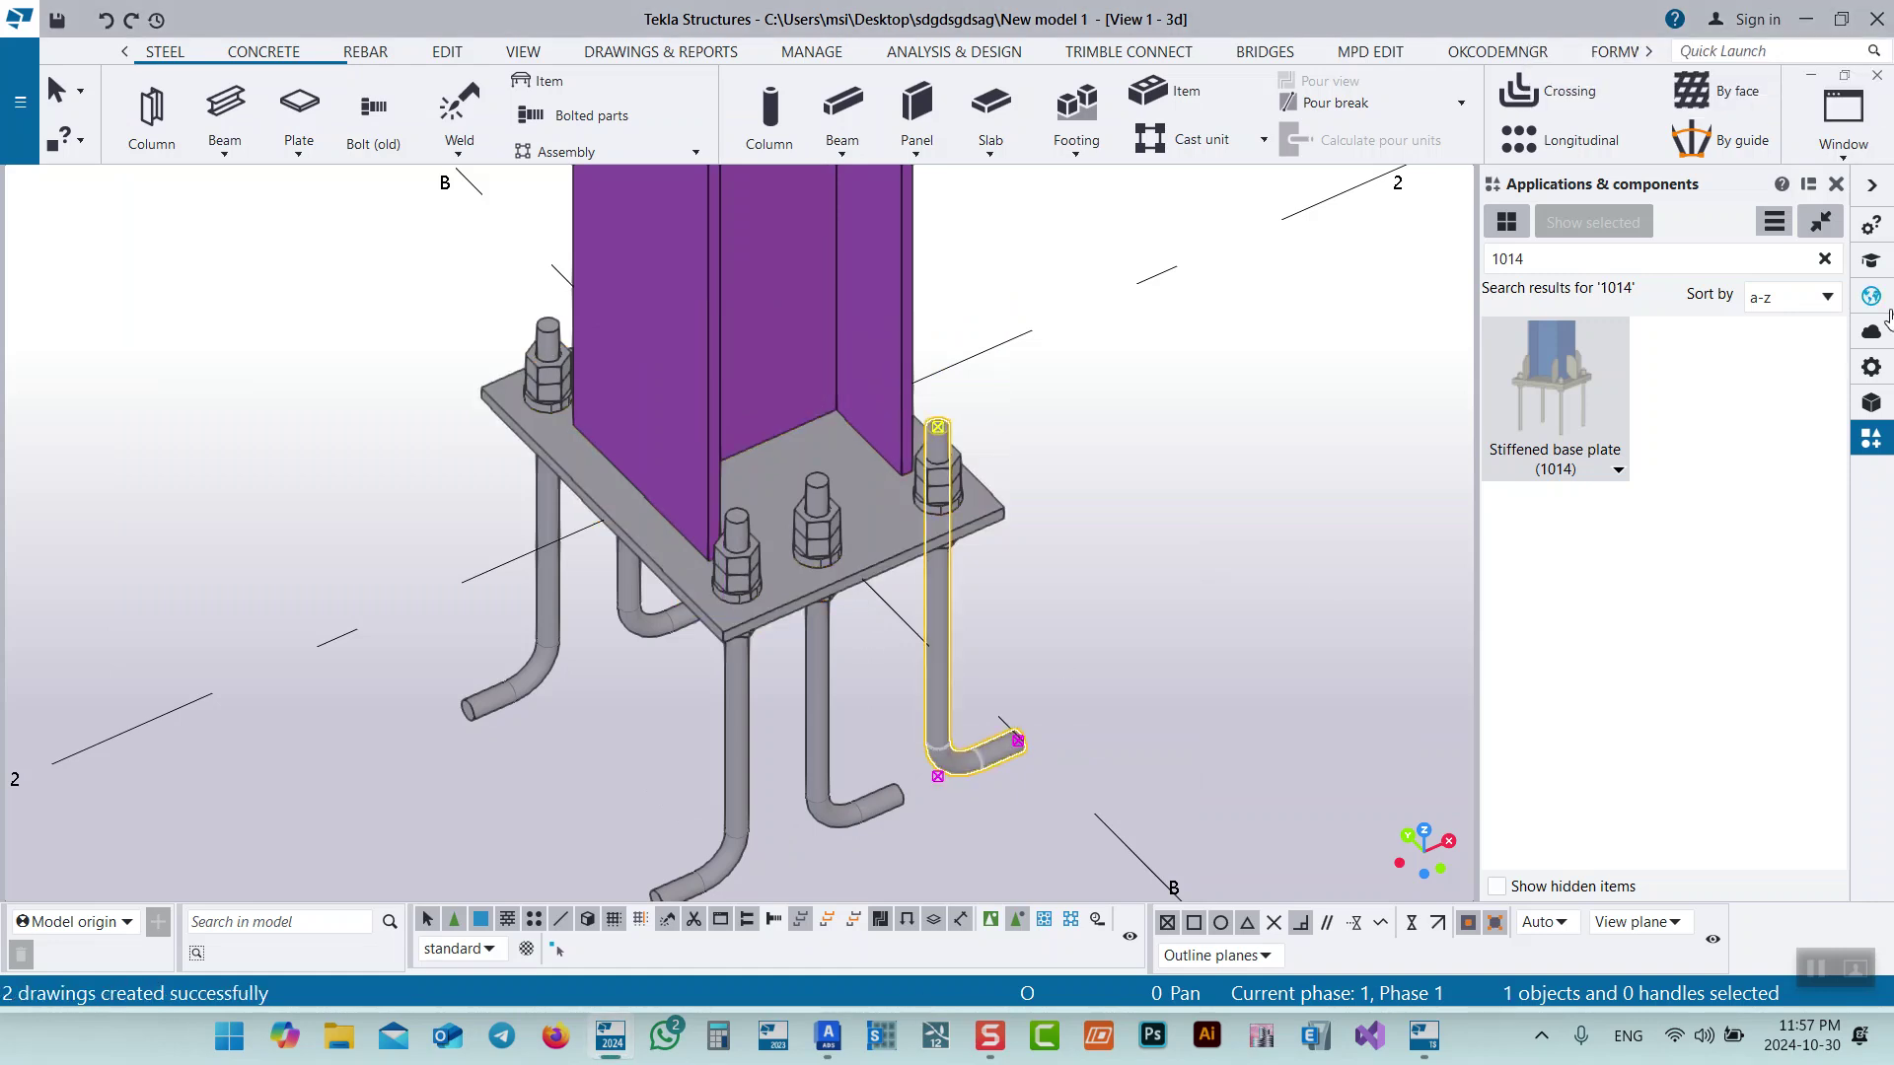
click(1871, 367)
click(1125, 430)
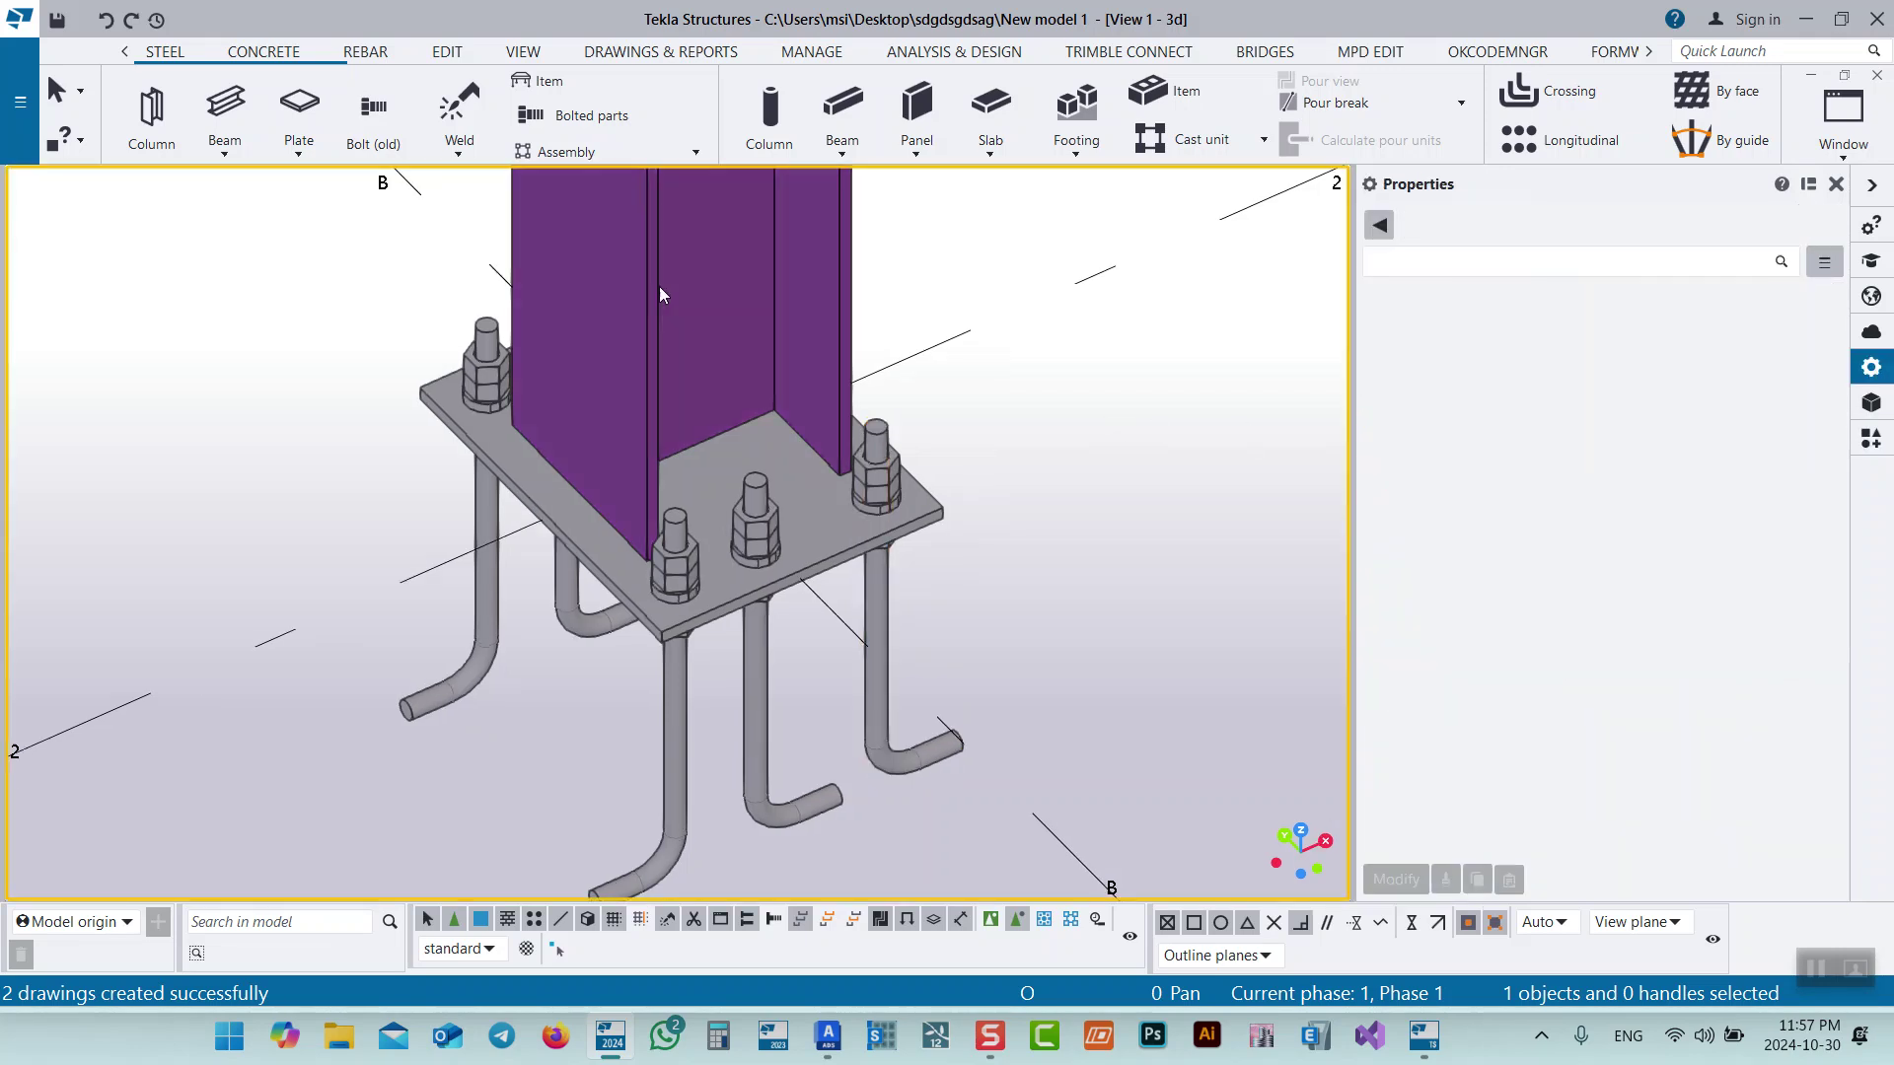
Open the plate drawing PL.1 from the document manager and examine its hole mark and dimensions.
click(639, 53)
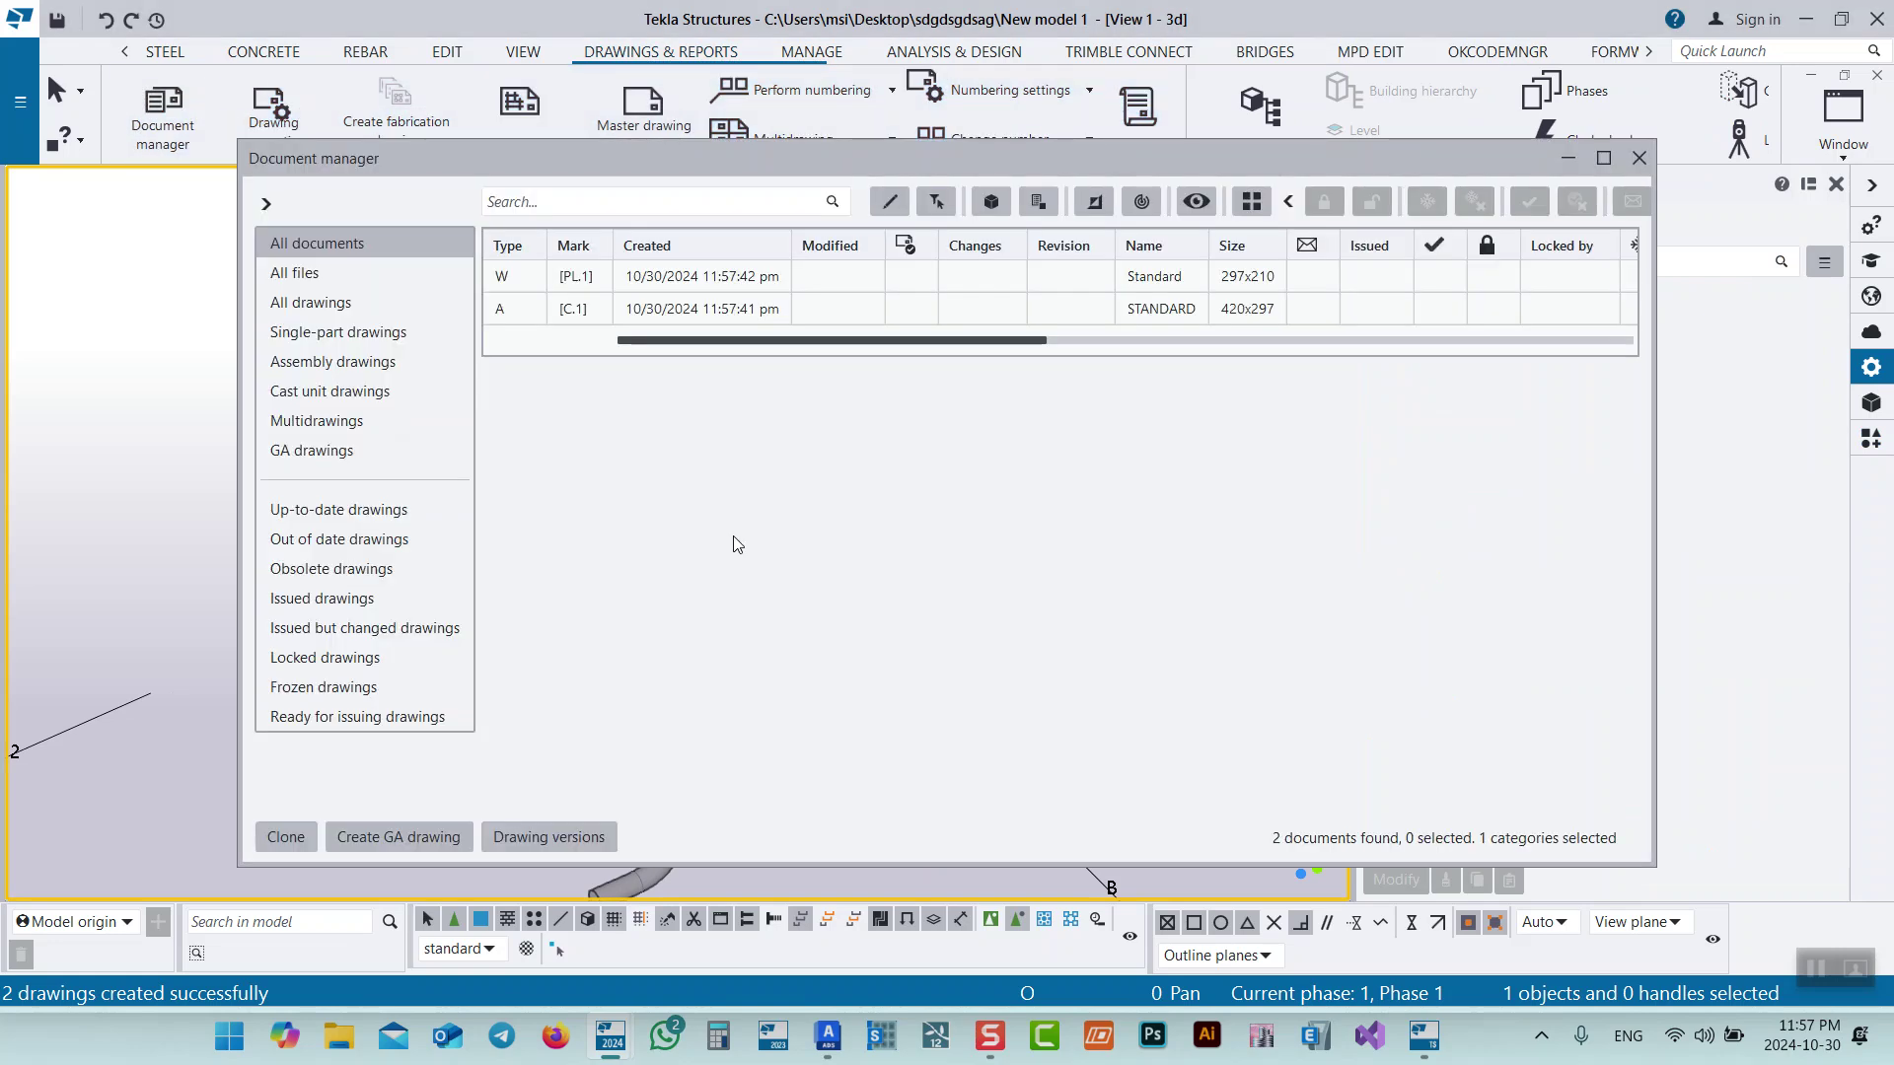
click(567, 276)
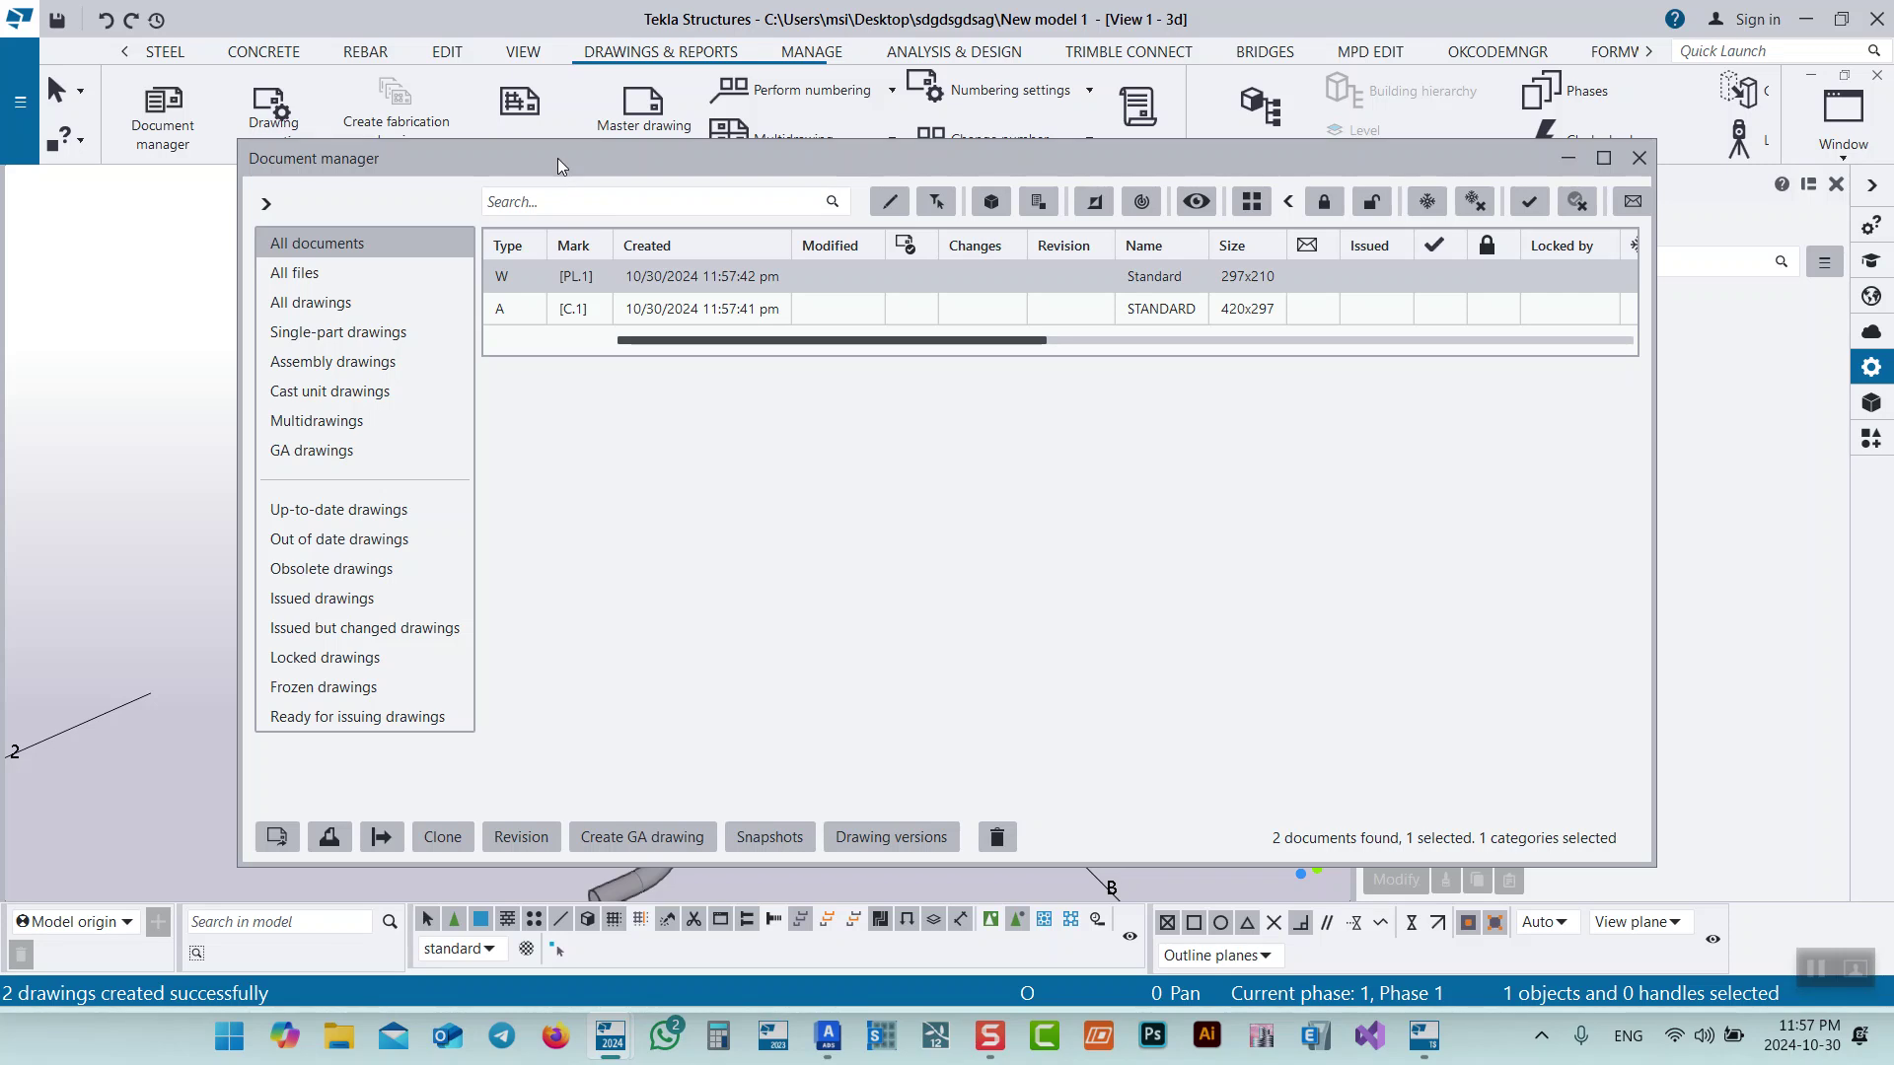
drag(553, 158, 1139, 681)
scroll(557, 438, up, 4)
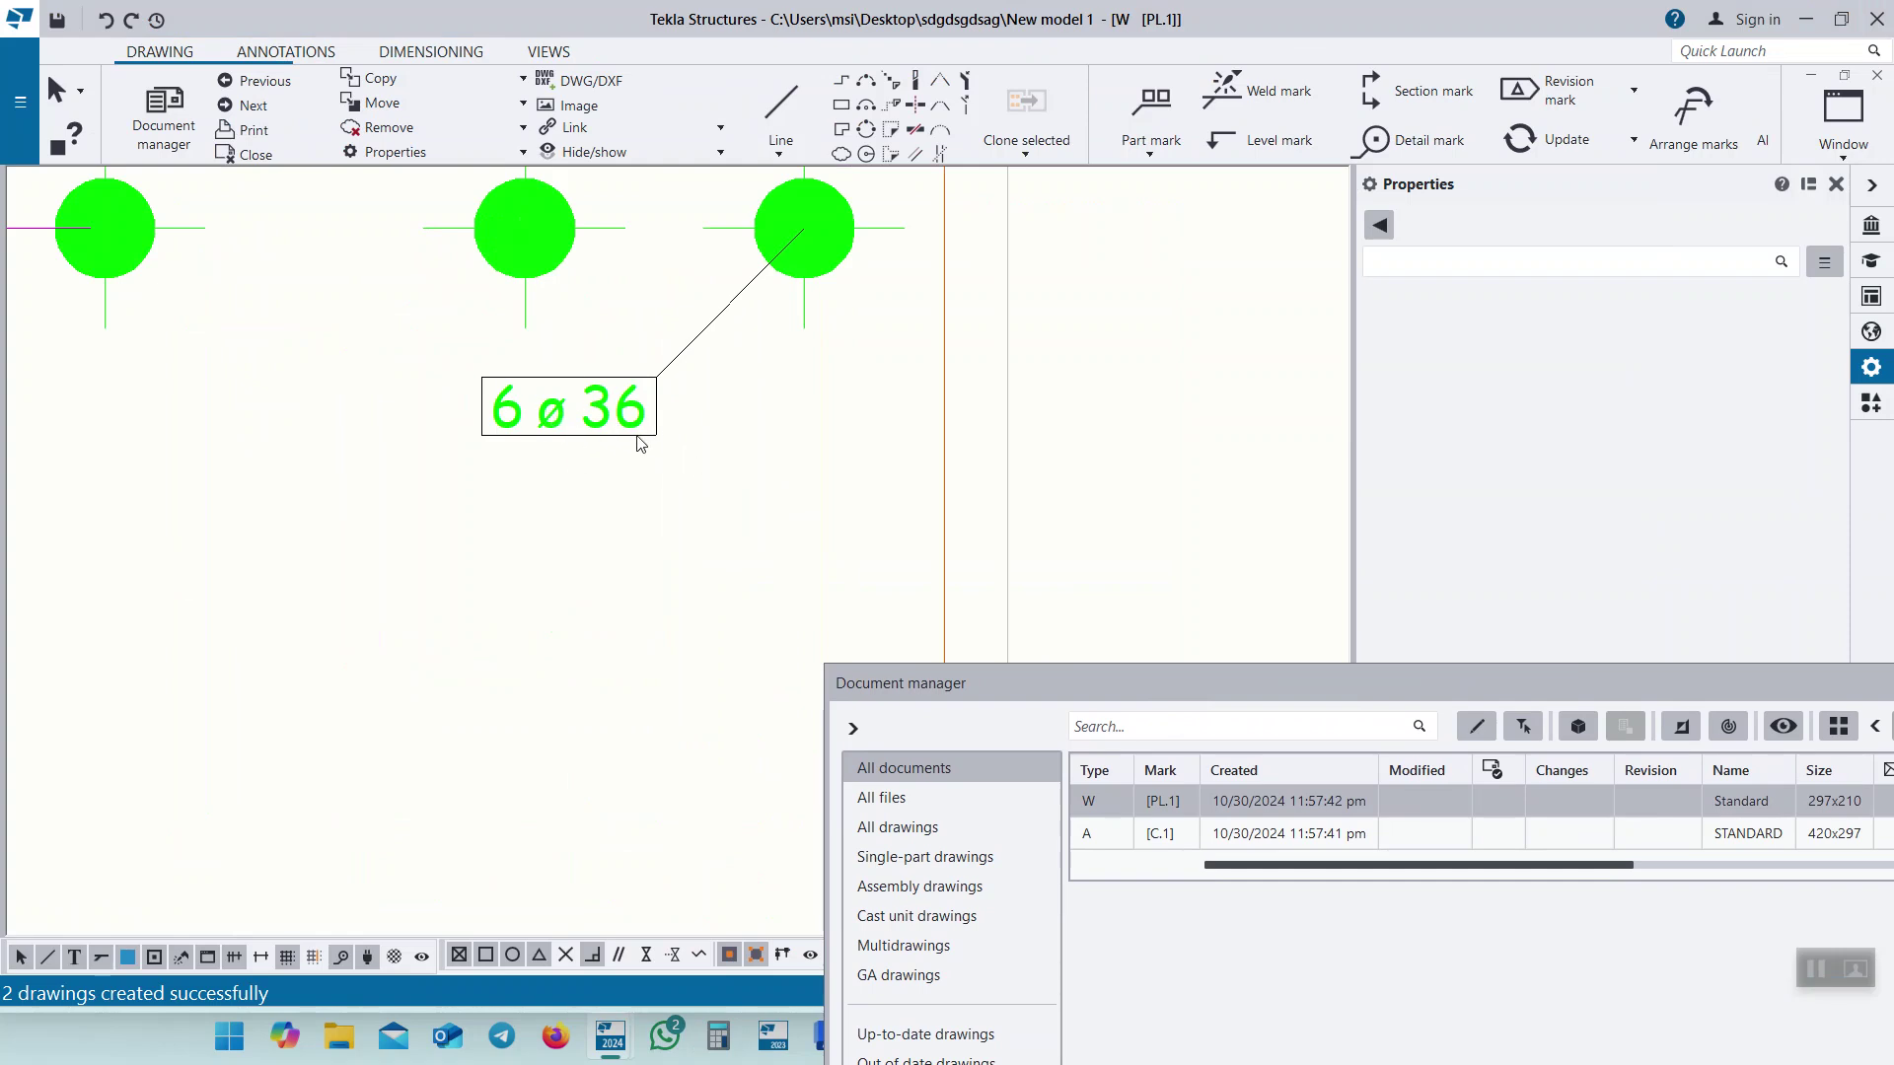
scroll(640, 442, down, 2)
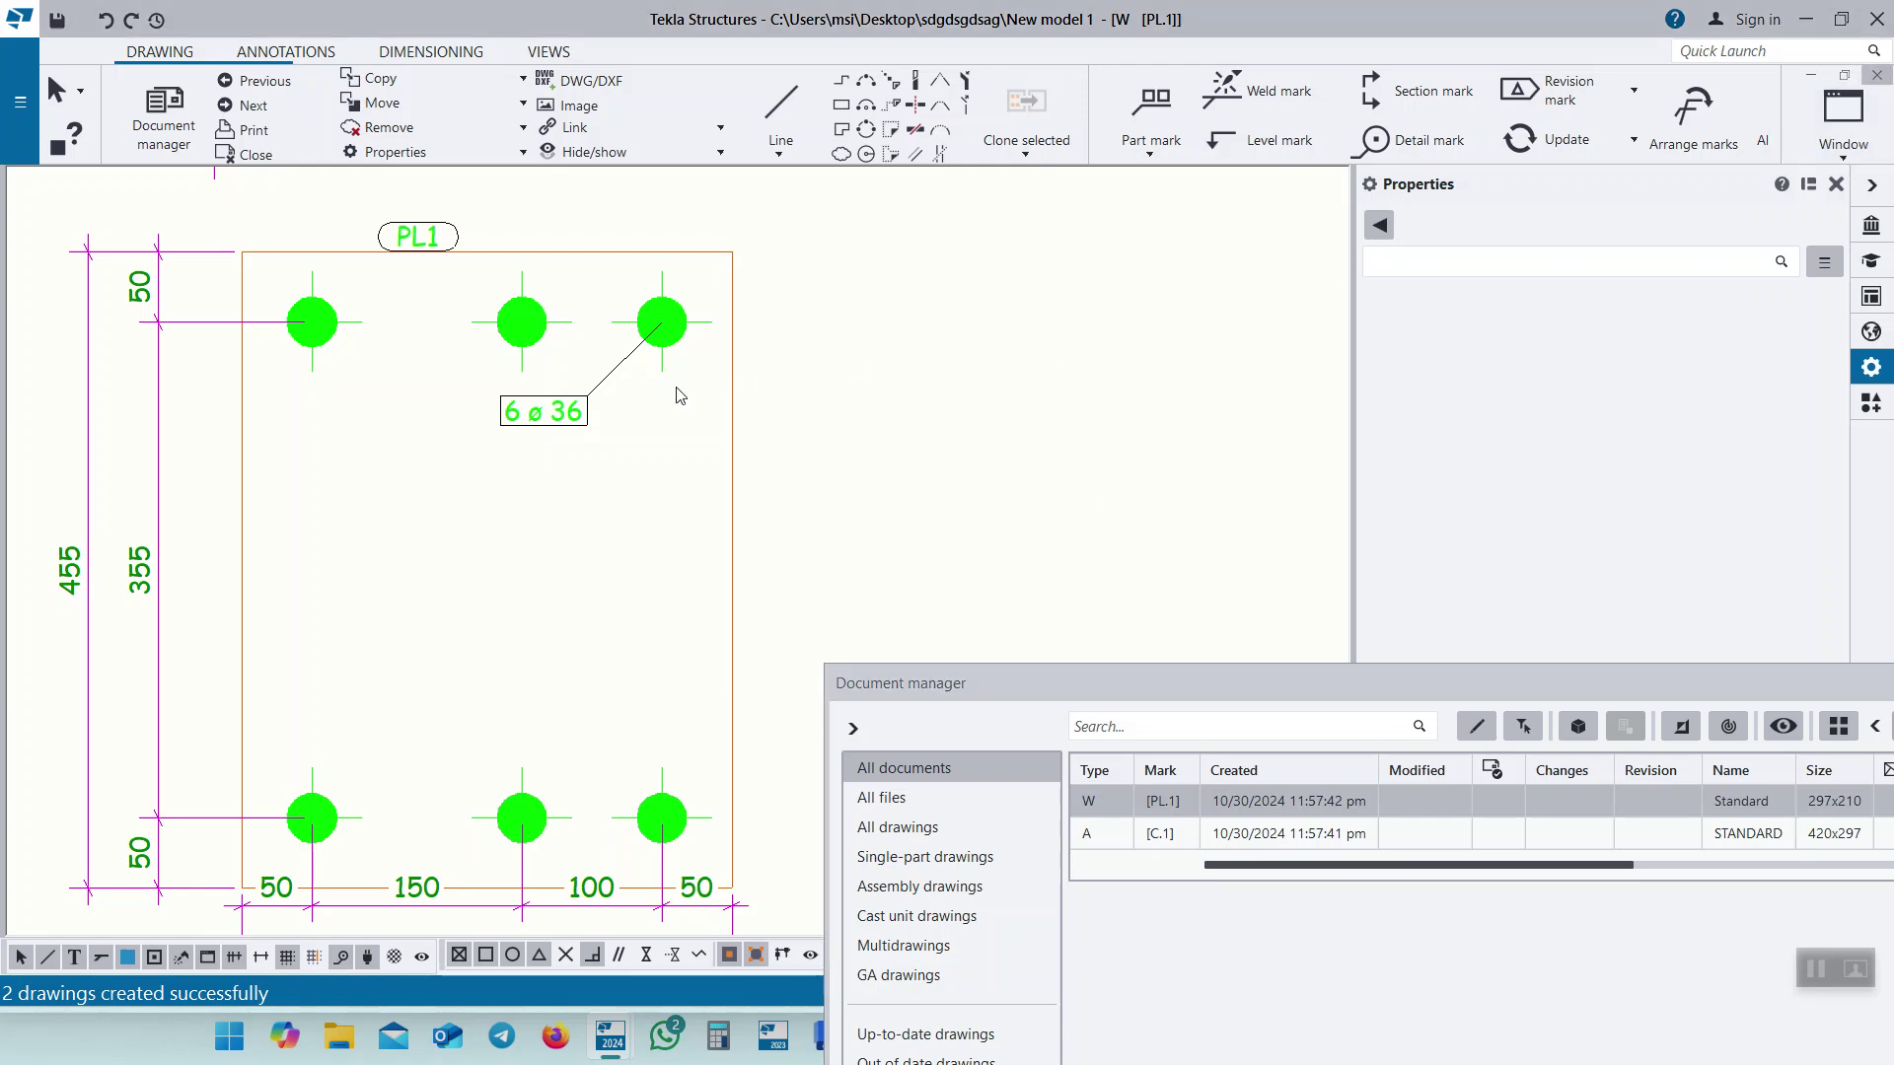
Close the plate drawing, set the bolt tolerance of the stiffened base plate to 2 and modify the component.
key(ctrl+w)
scroll(702, 572, up, 3)
drag(934, 691, 1238, 554)
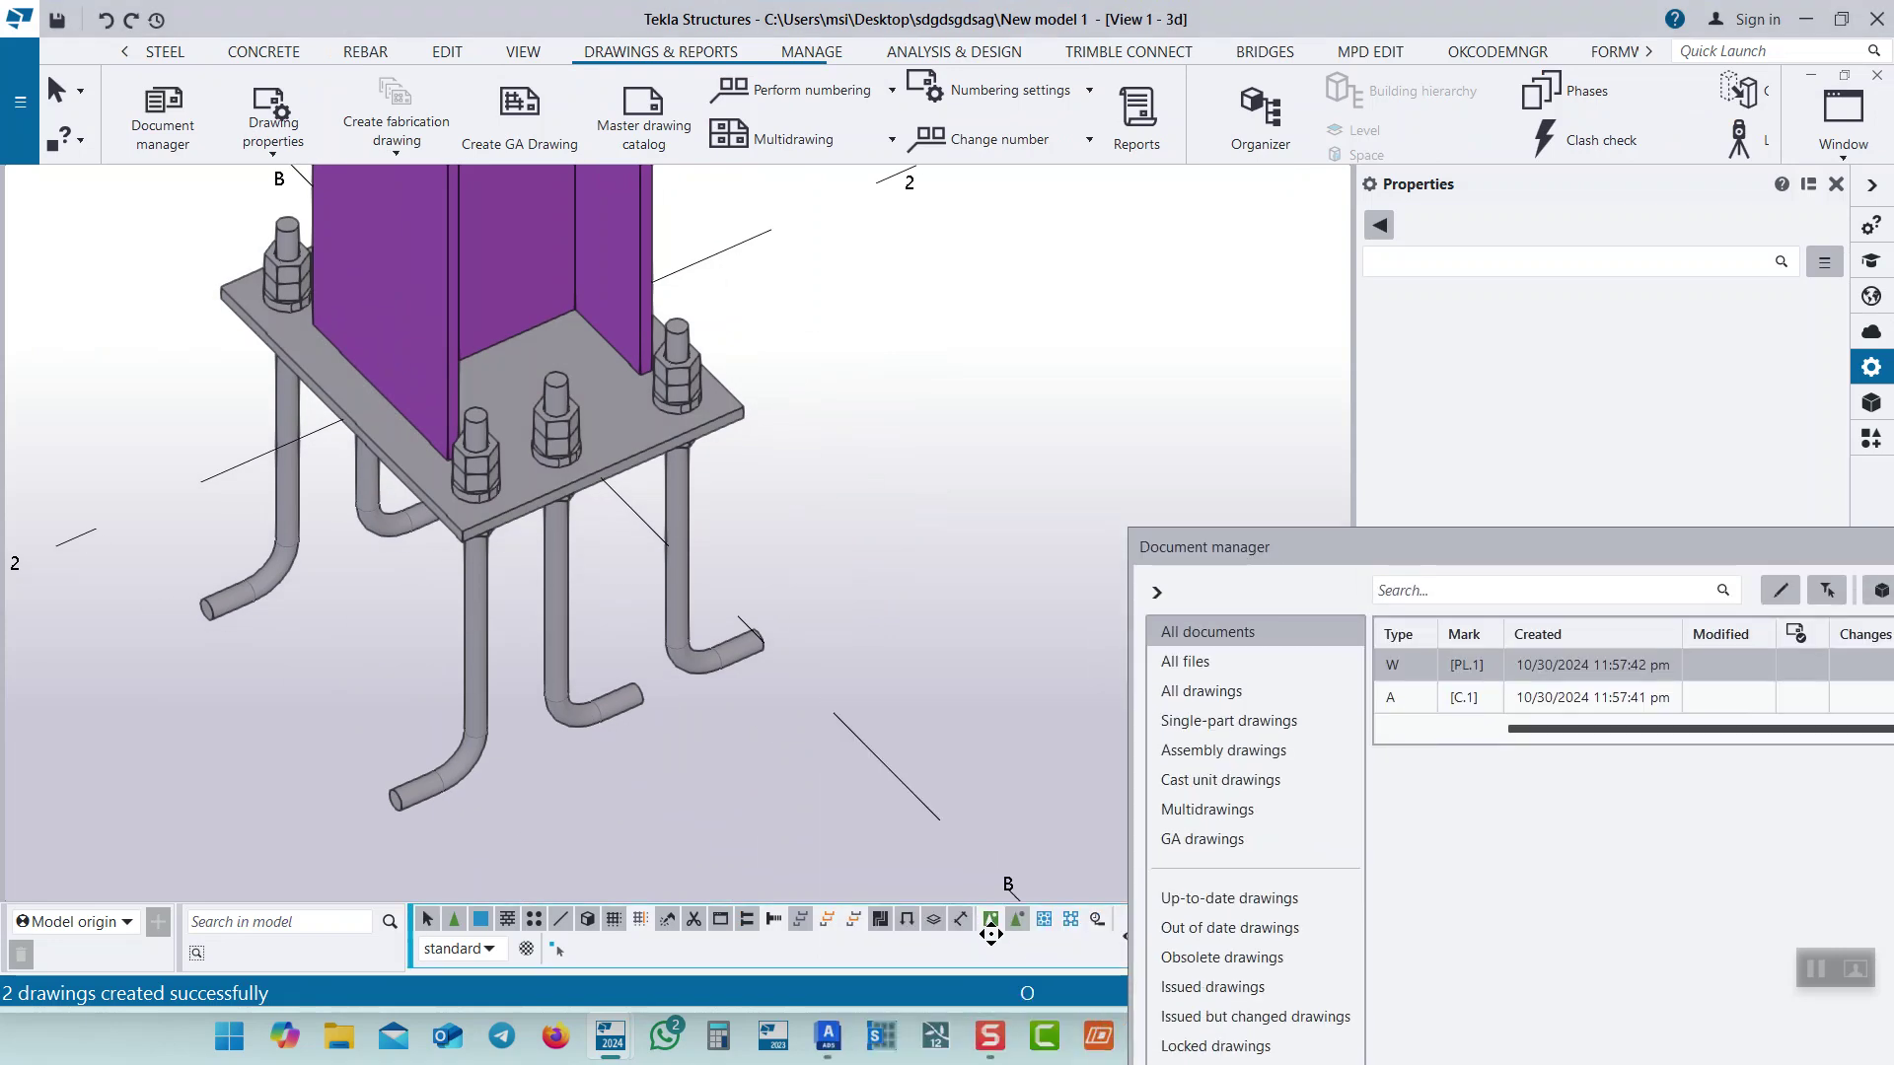
click(697, 430)
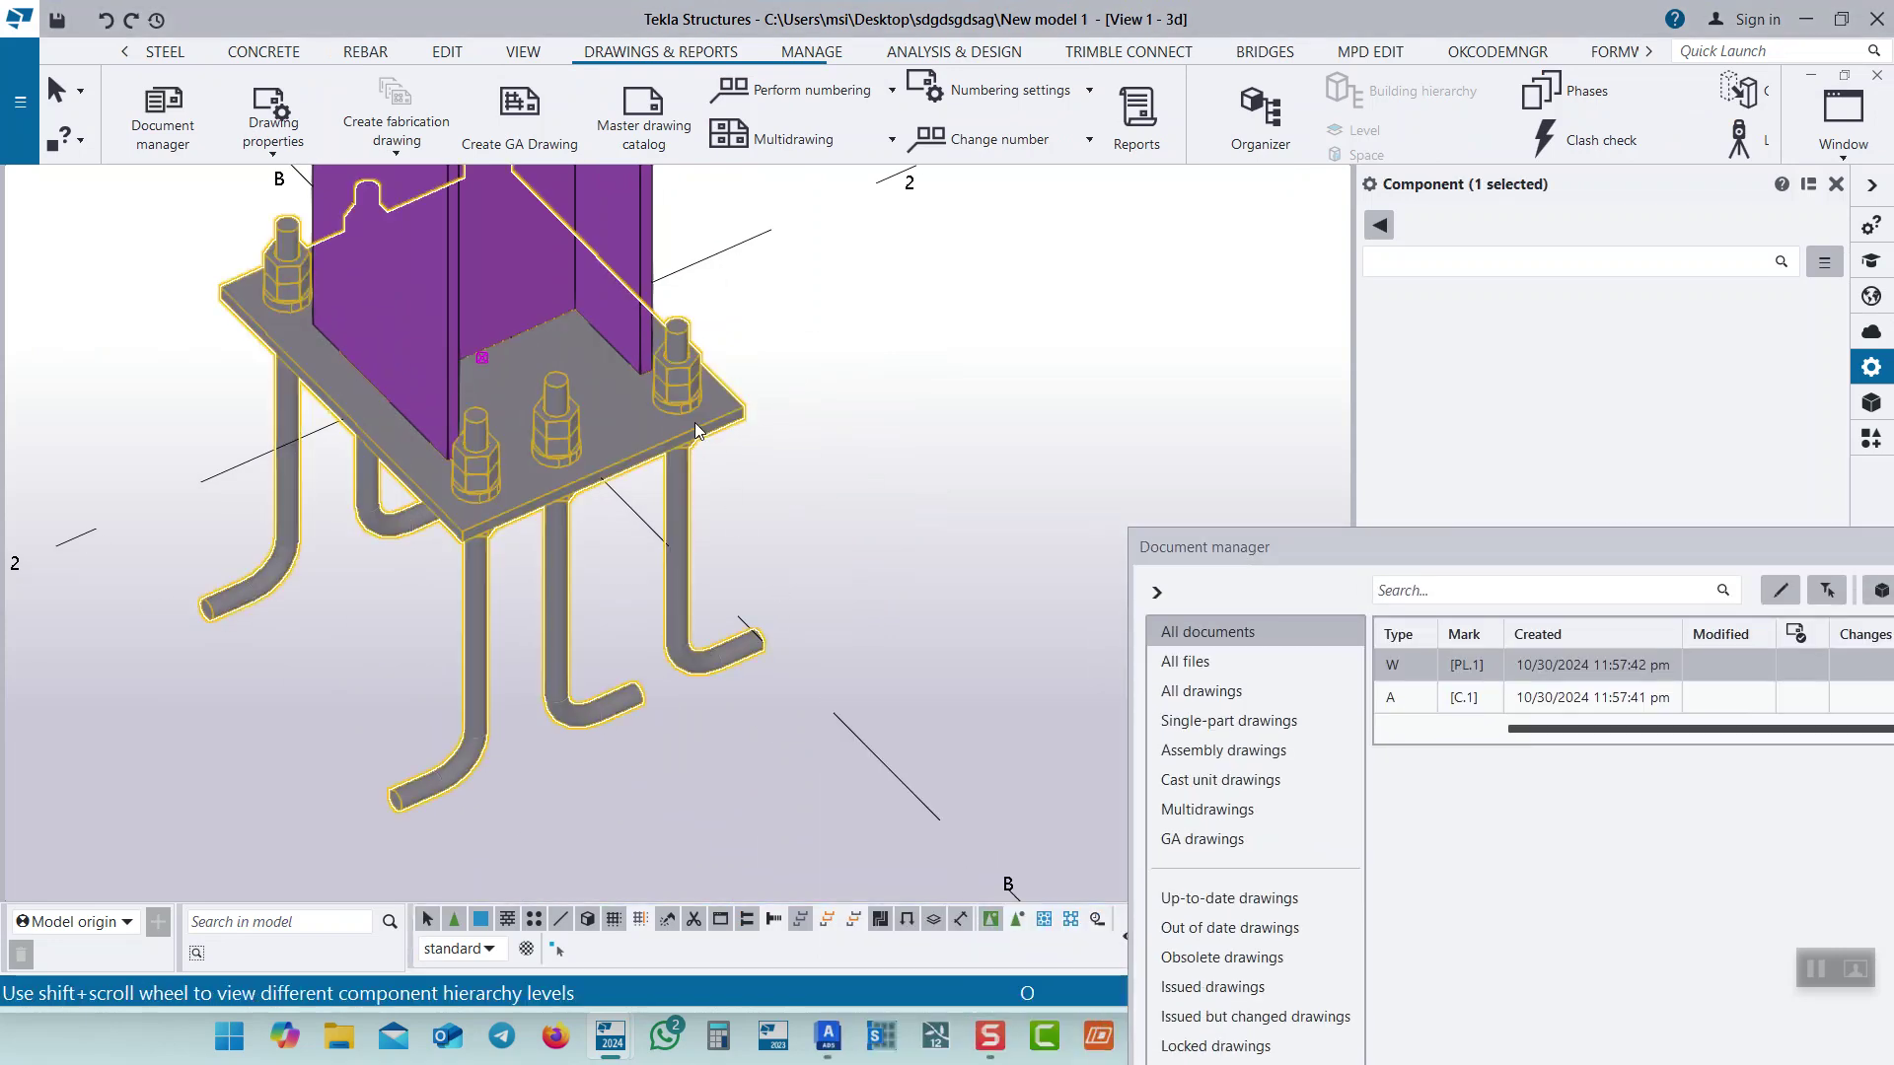
double_click(697, 430)
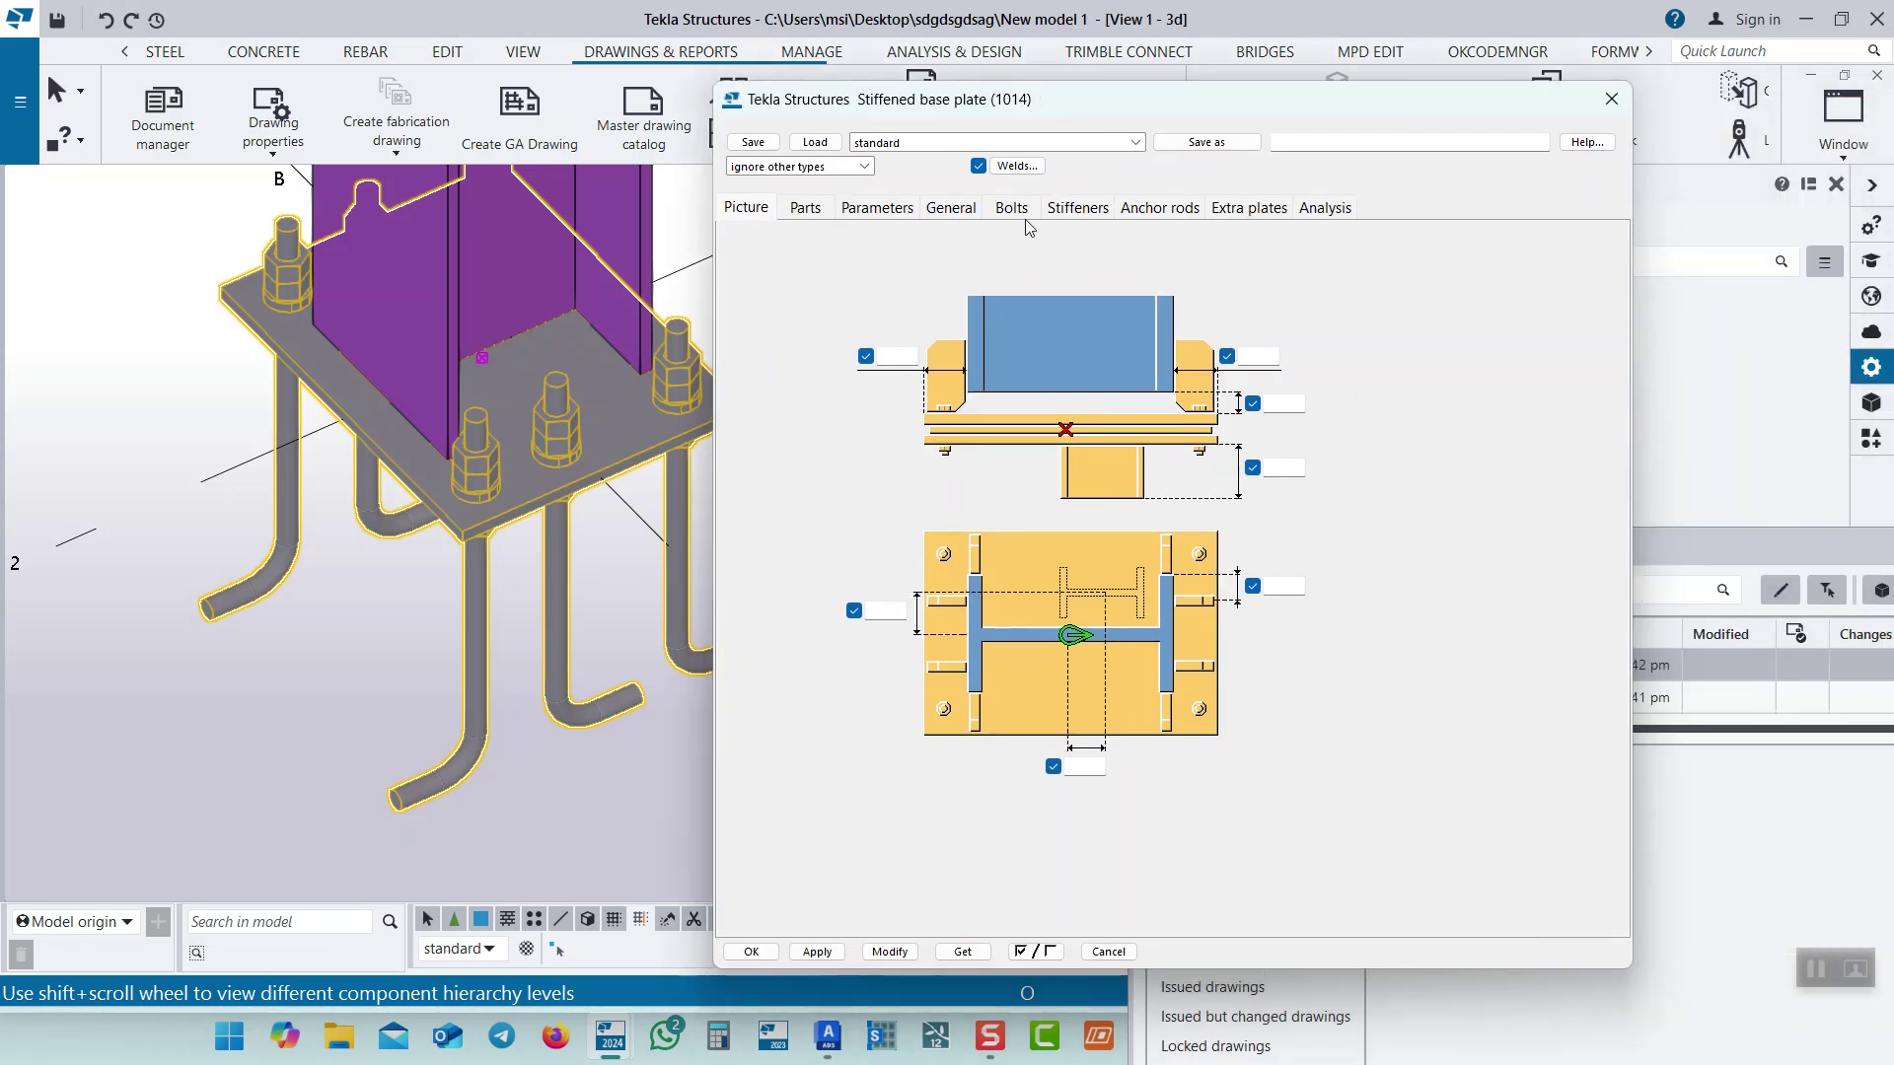
click(1011, 208)
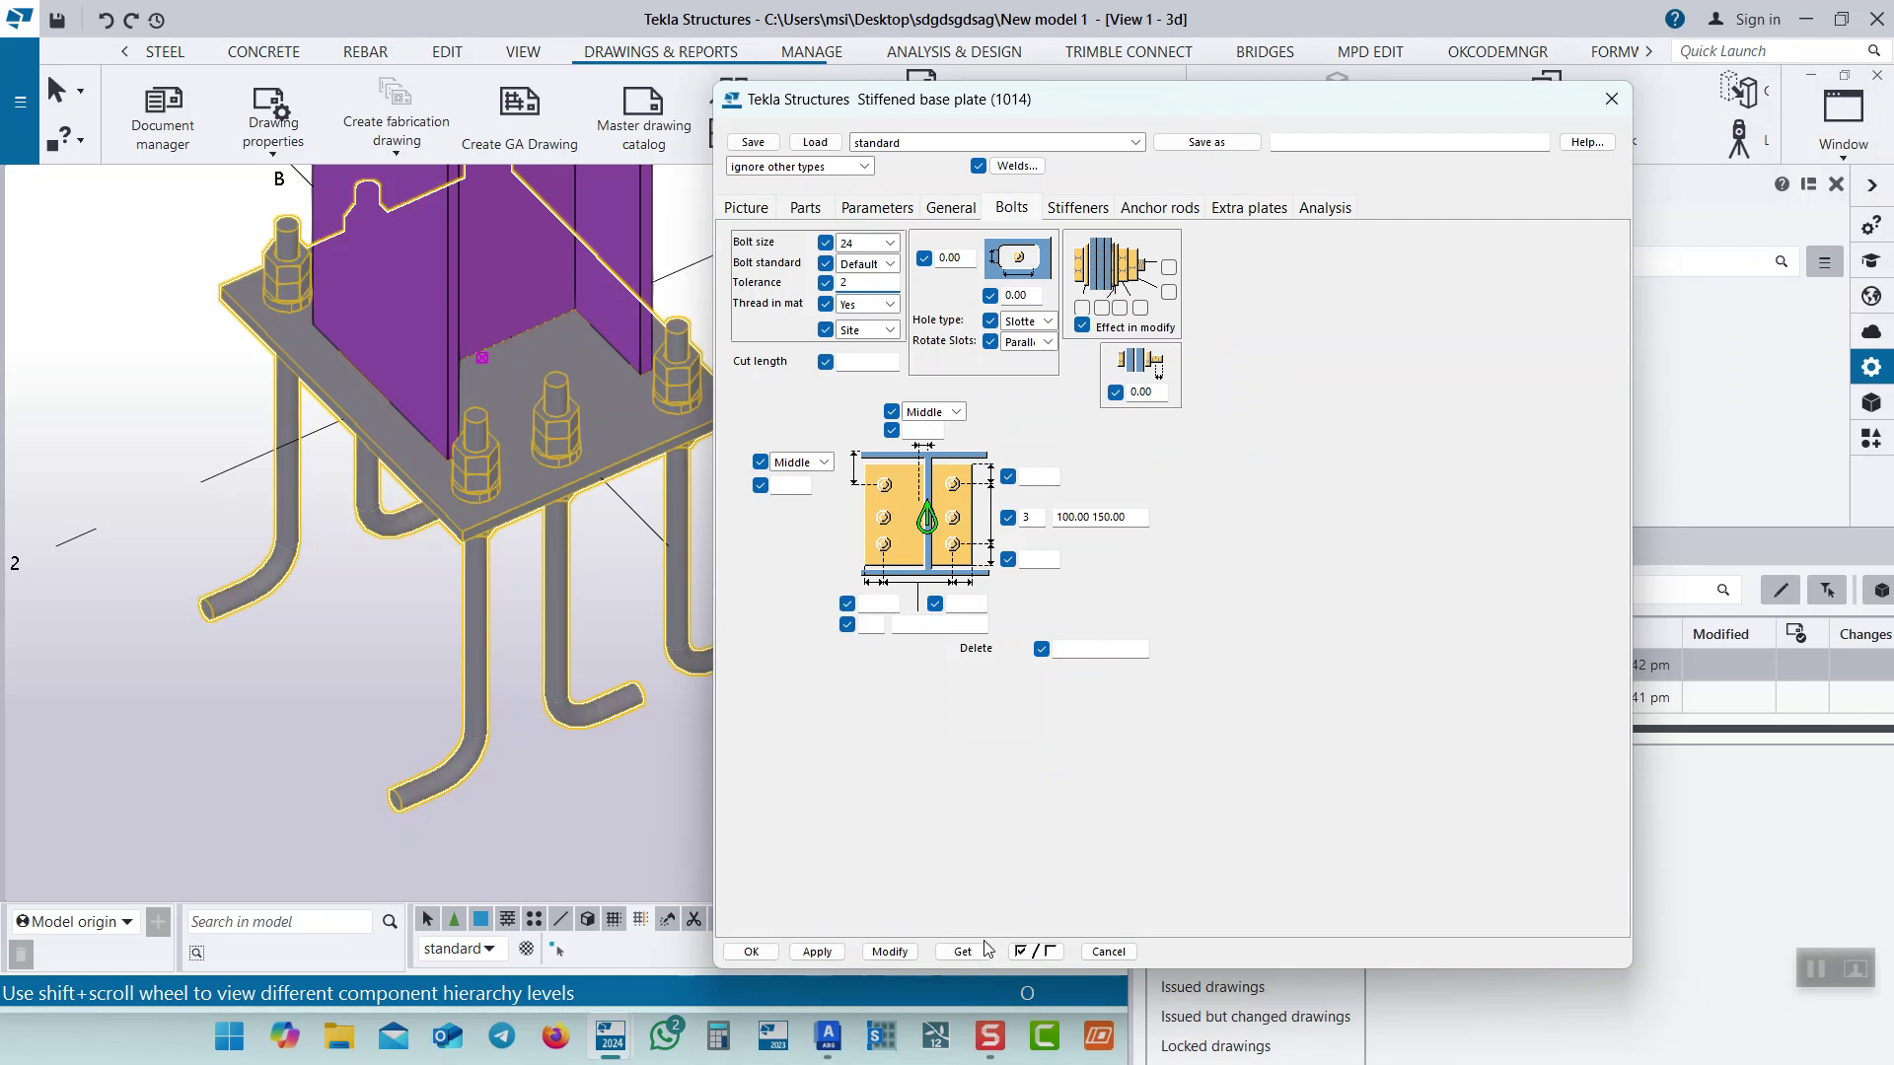
click(890, 953)
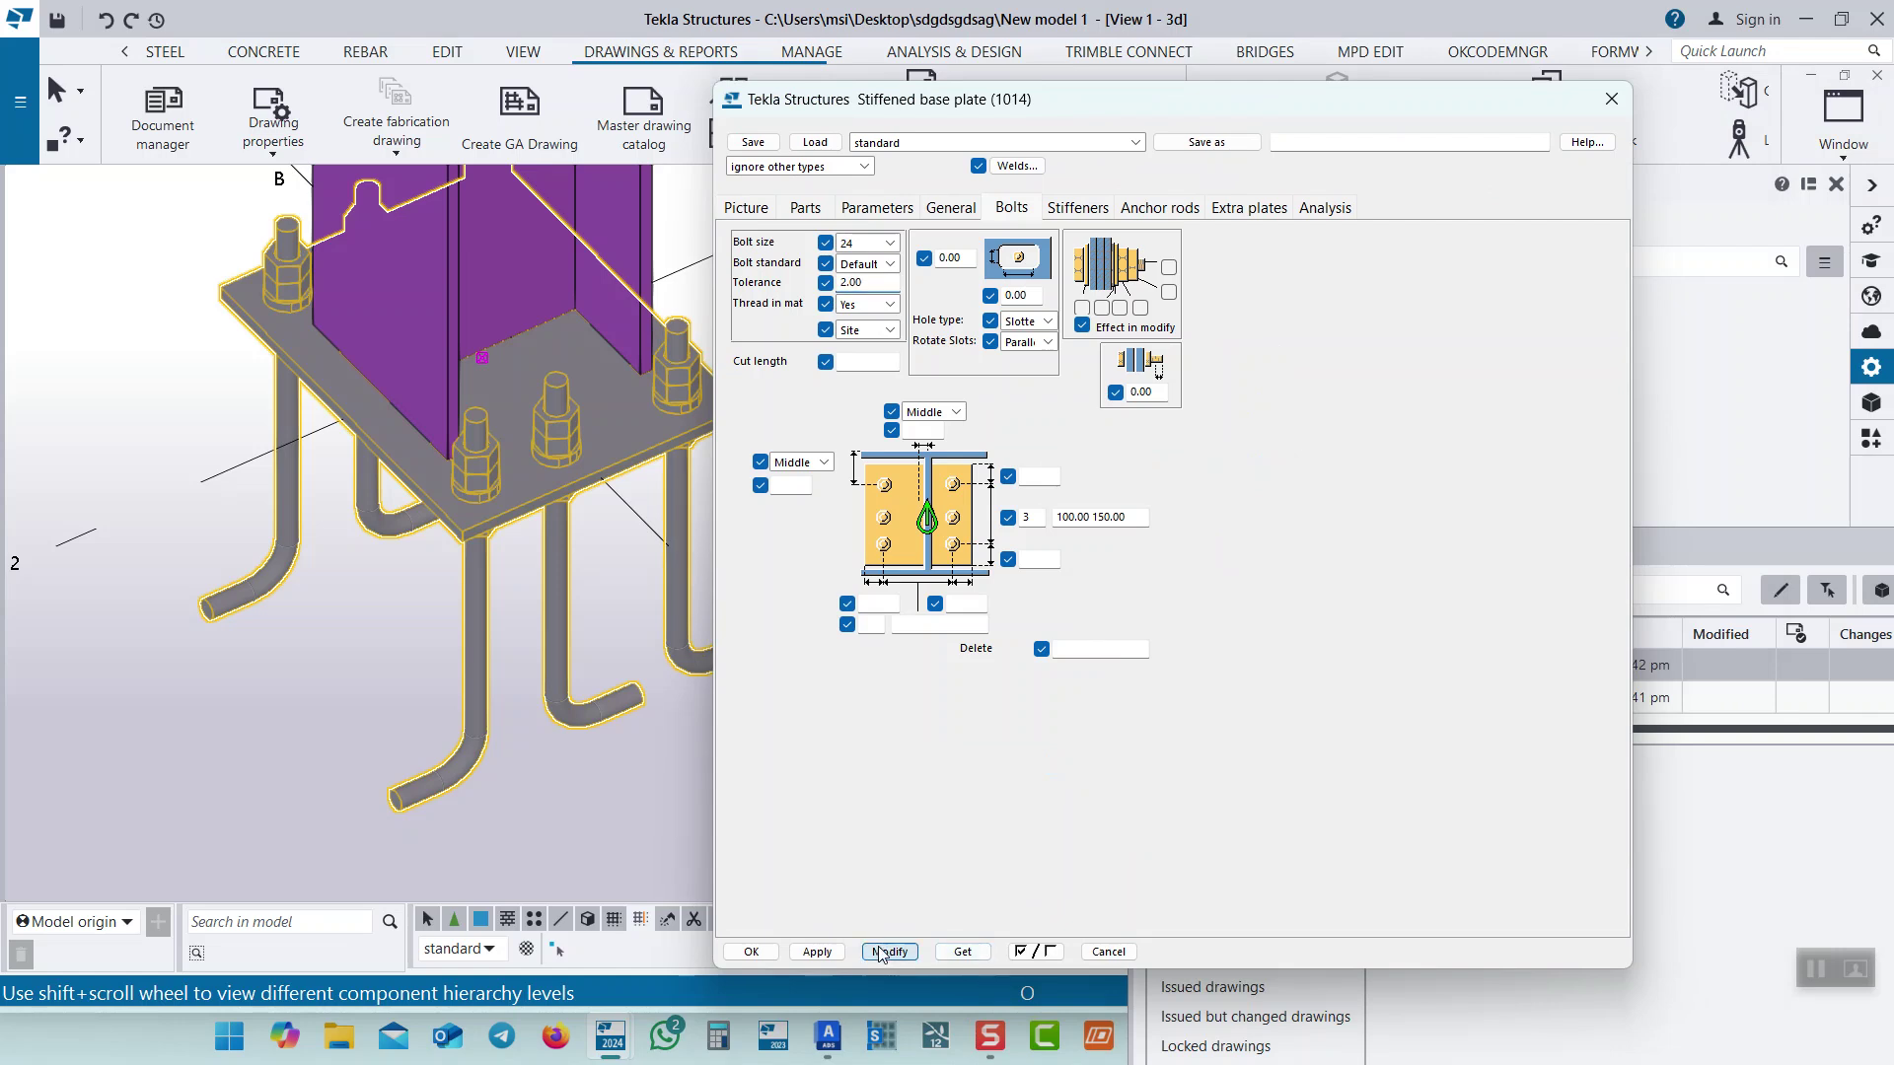
click(750, 952)
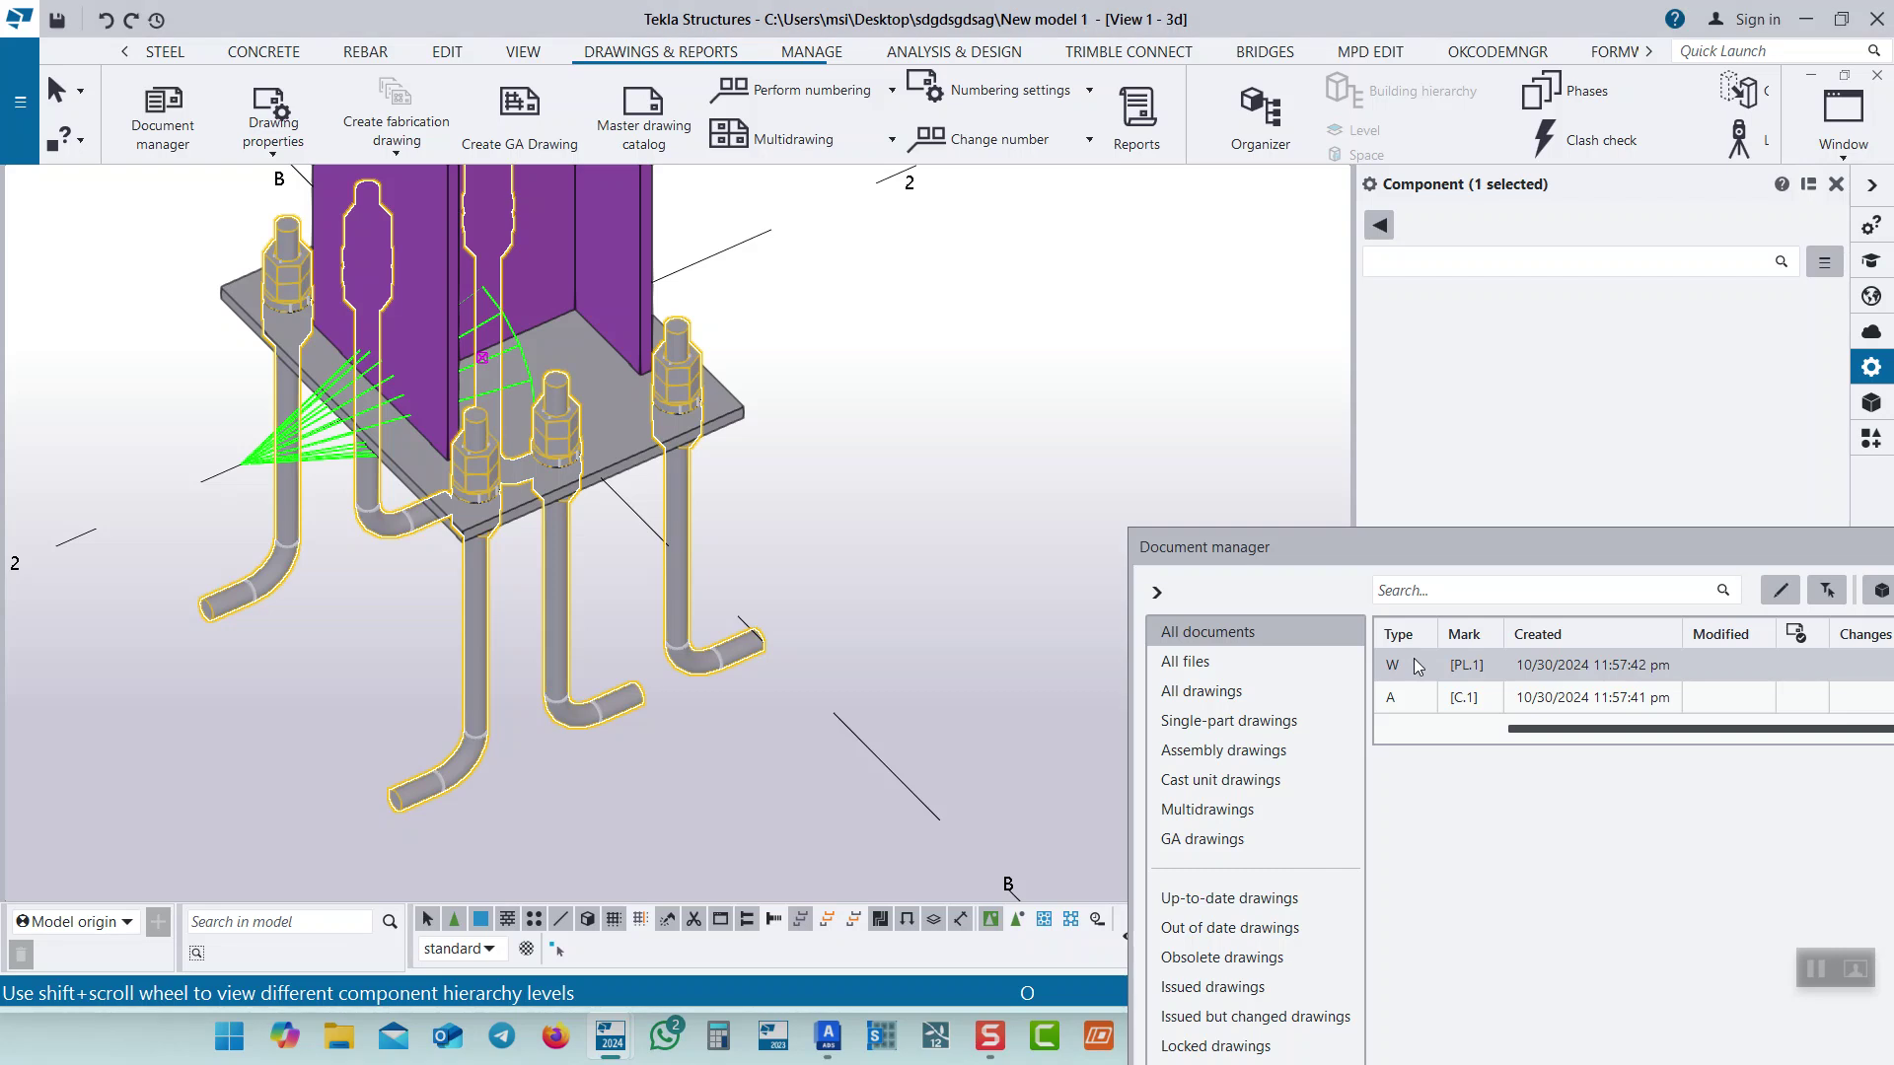
Reopen the plate drawing PL.1 to check its hole mark, close it keeping the changes and close the document manager.
click(714, 726)
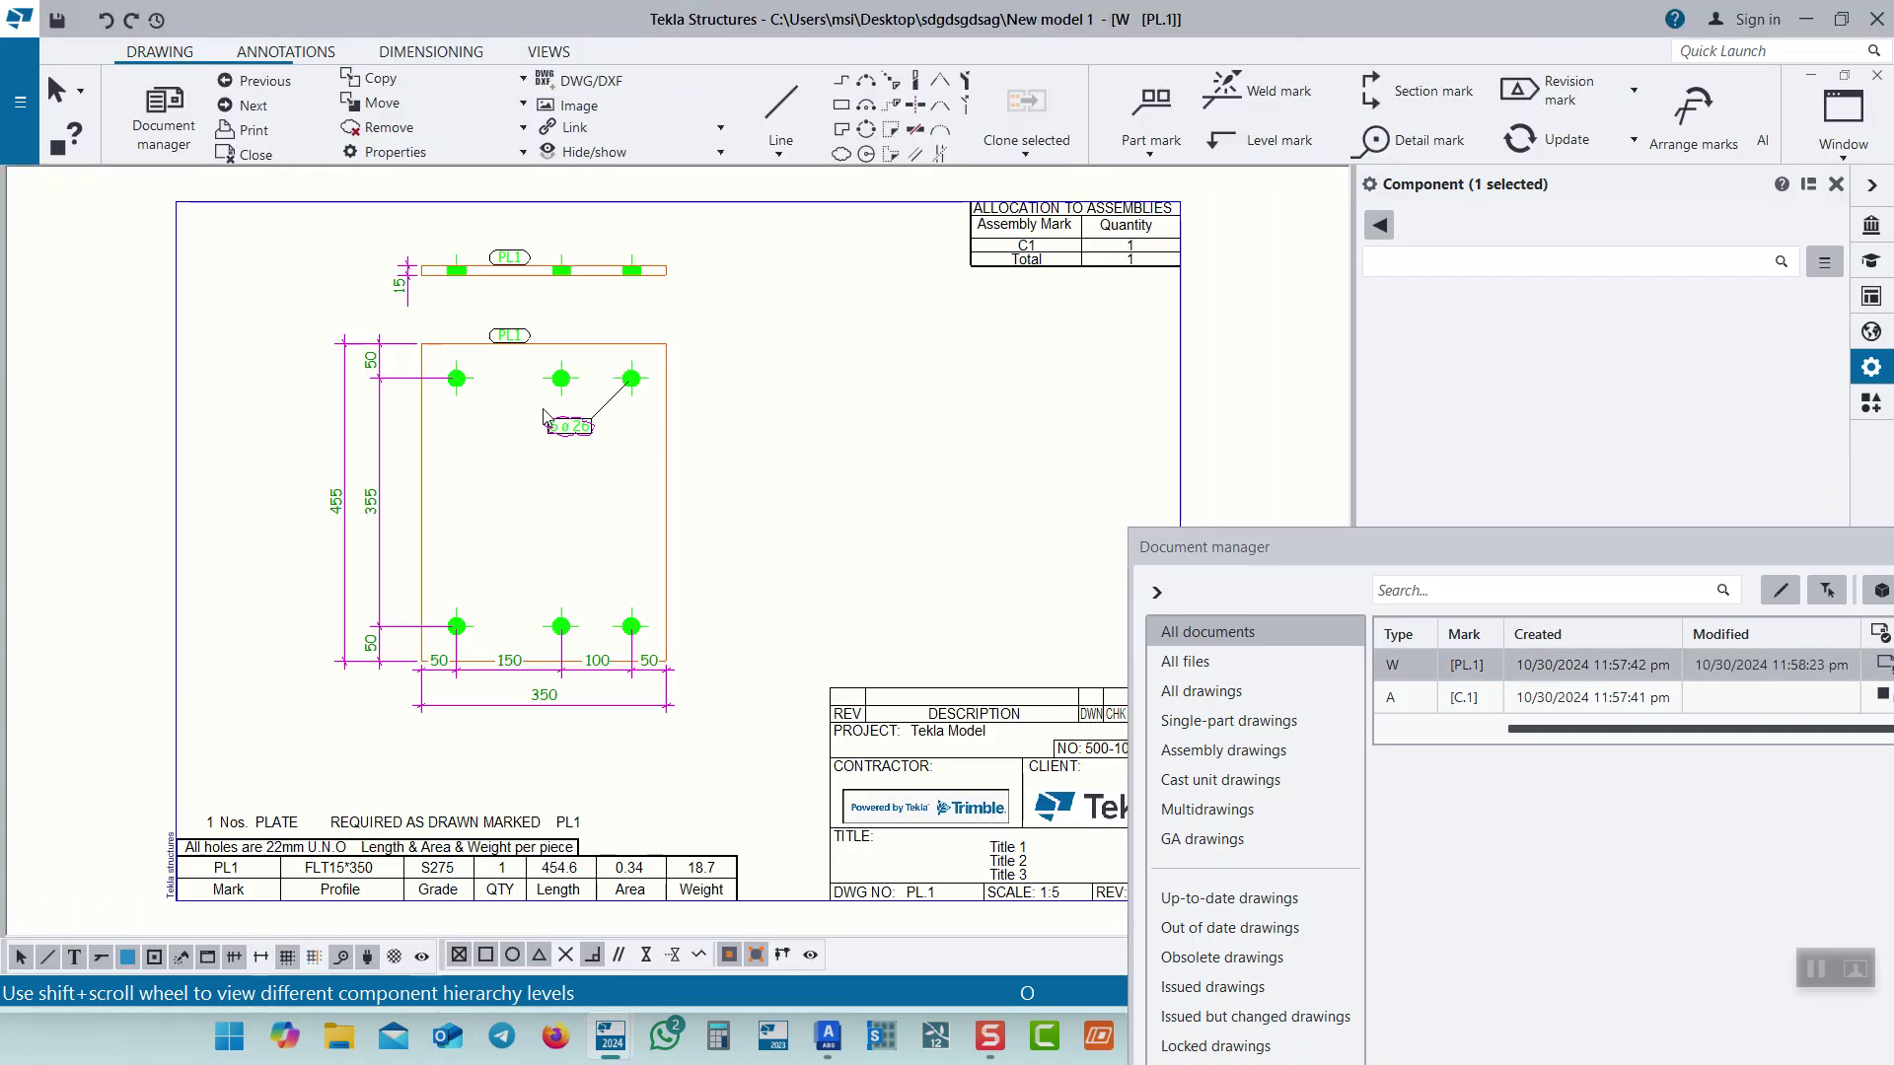
scroll(676, 564, down, 3)
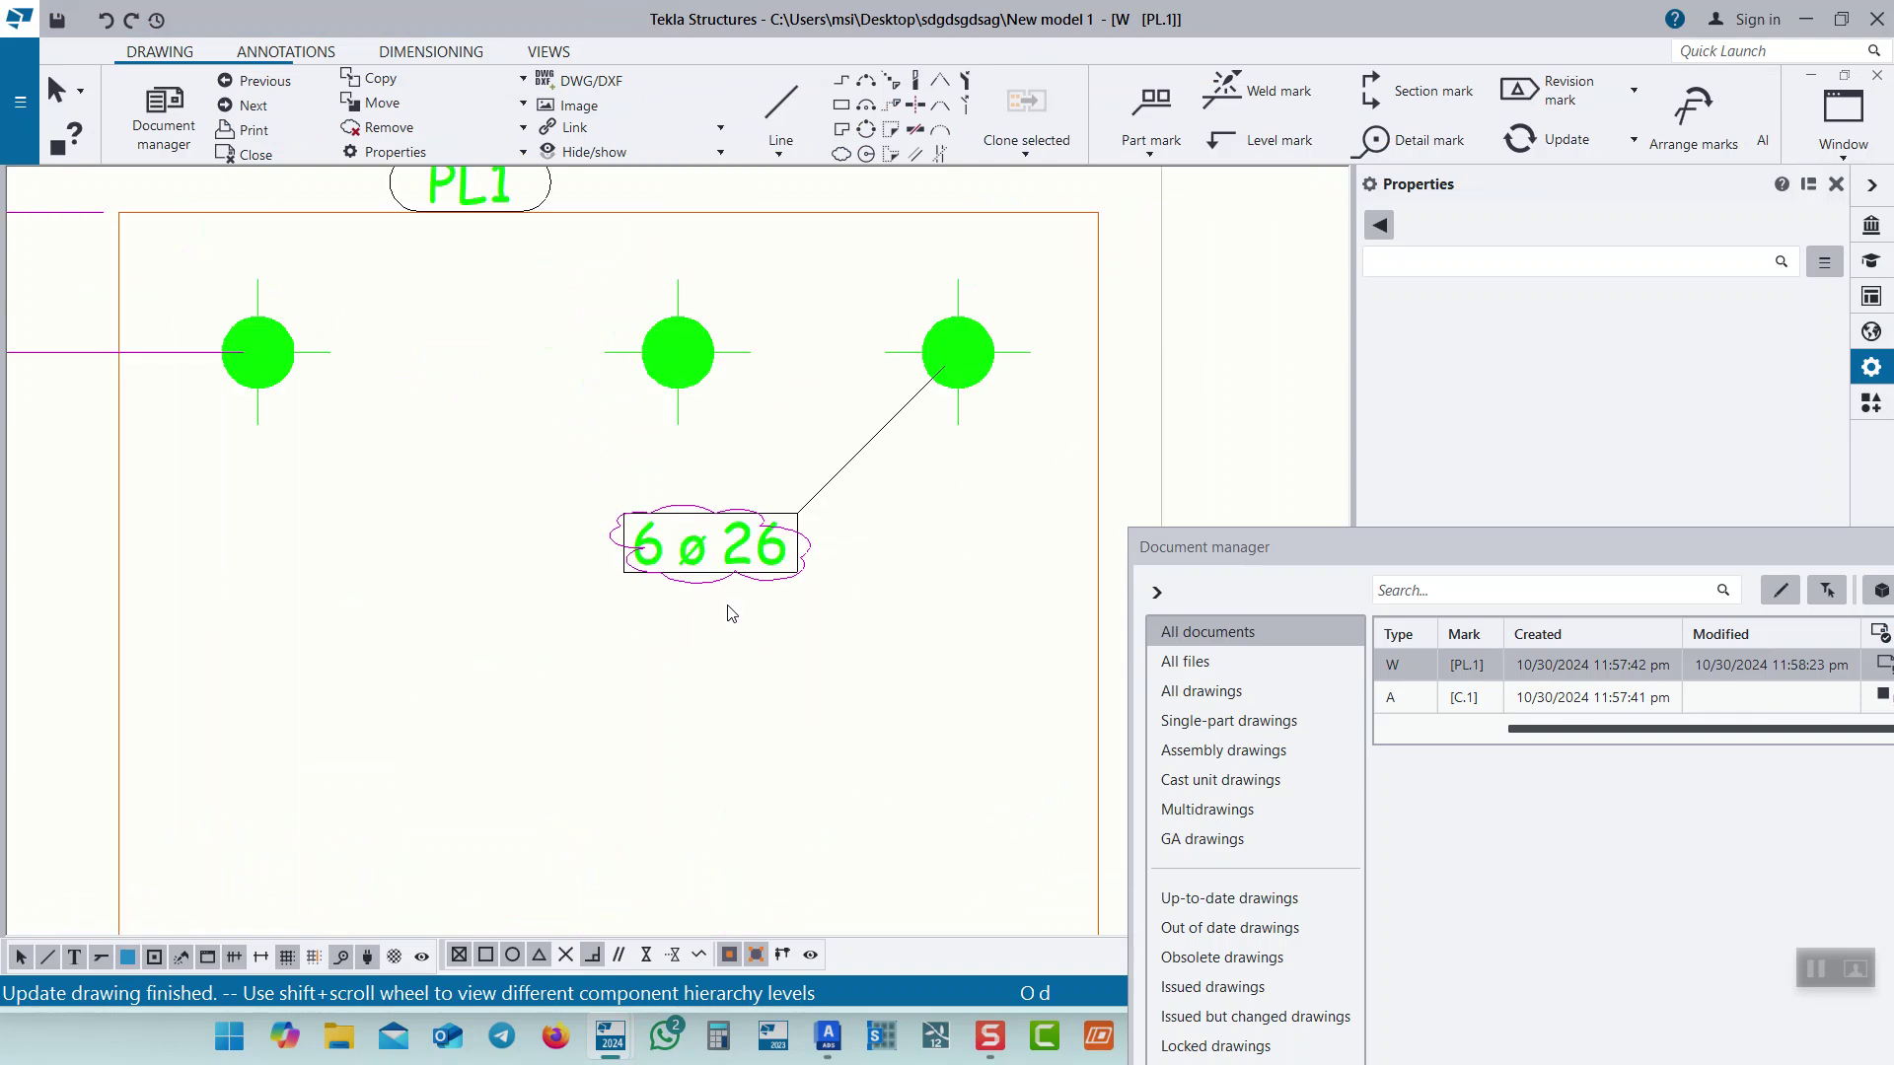
scroll(708, 629, down, 3)
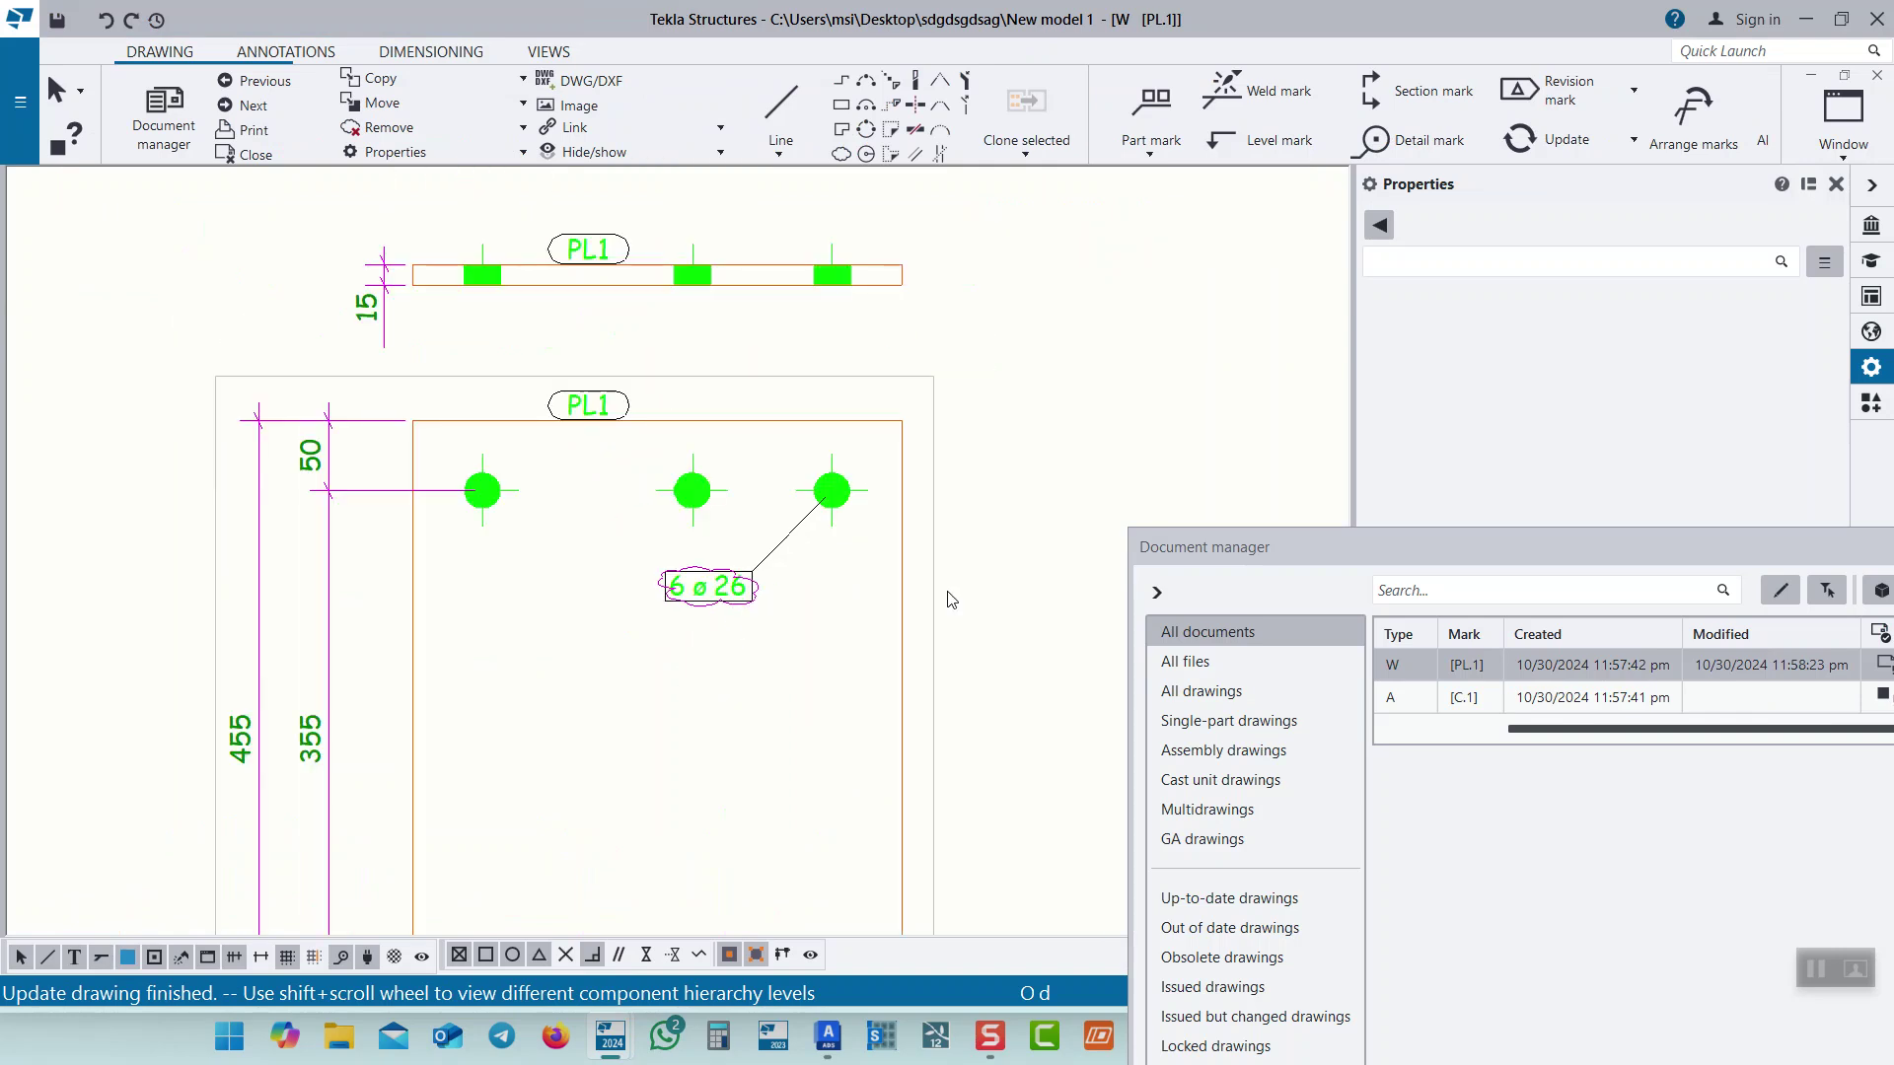
click(1879, 78)
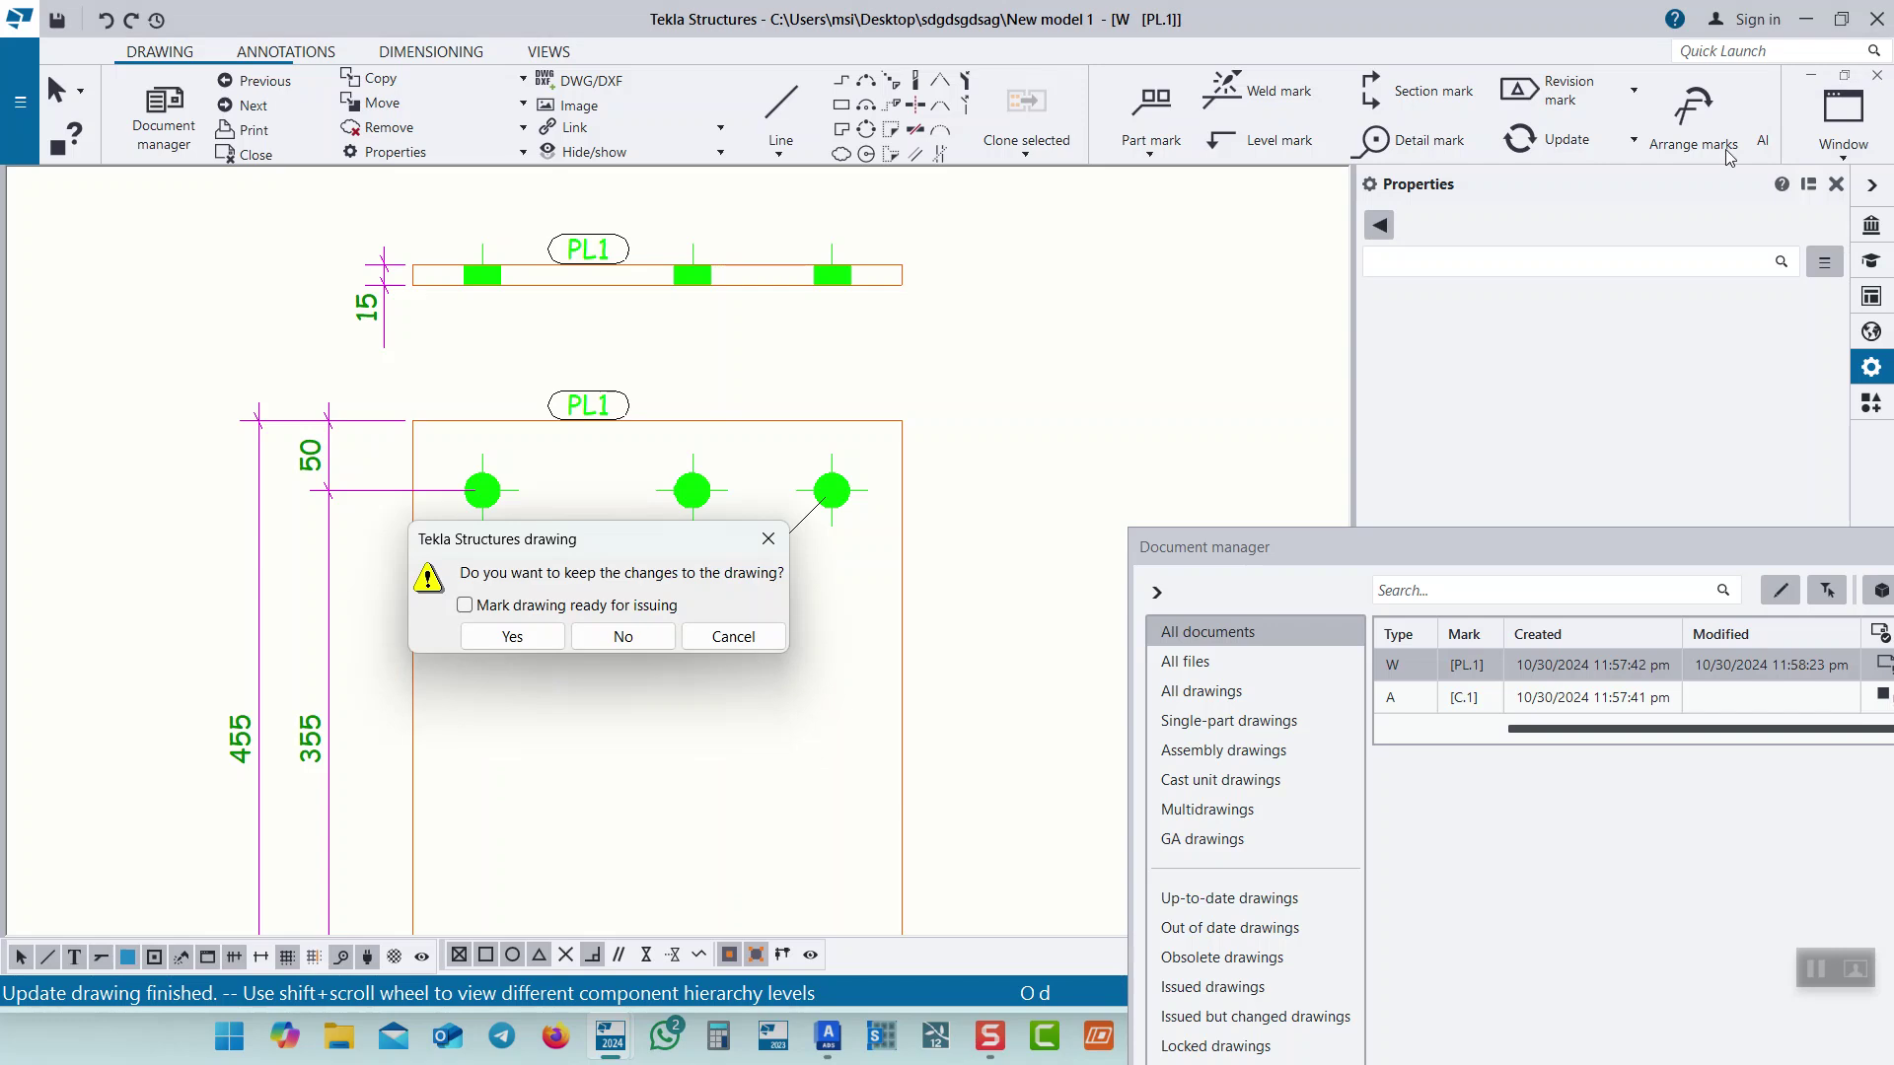
click(512, 636)
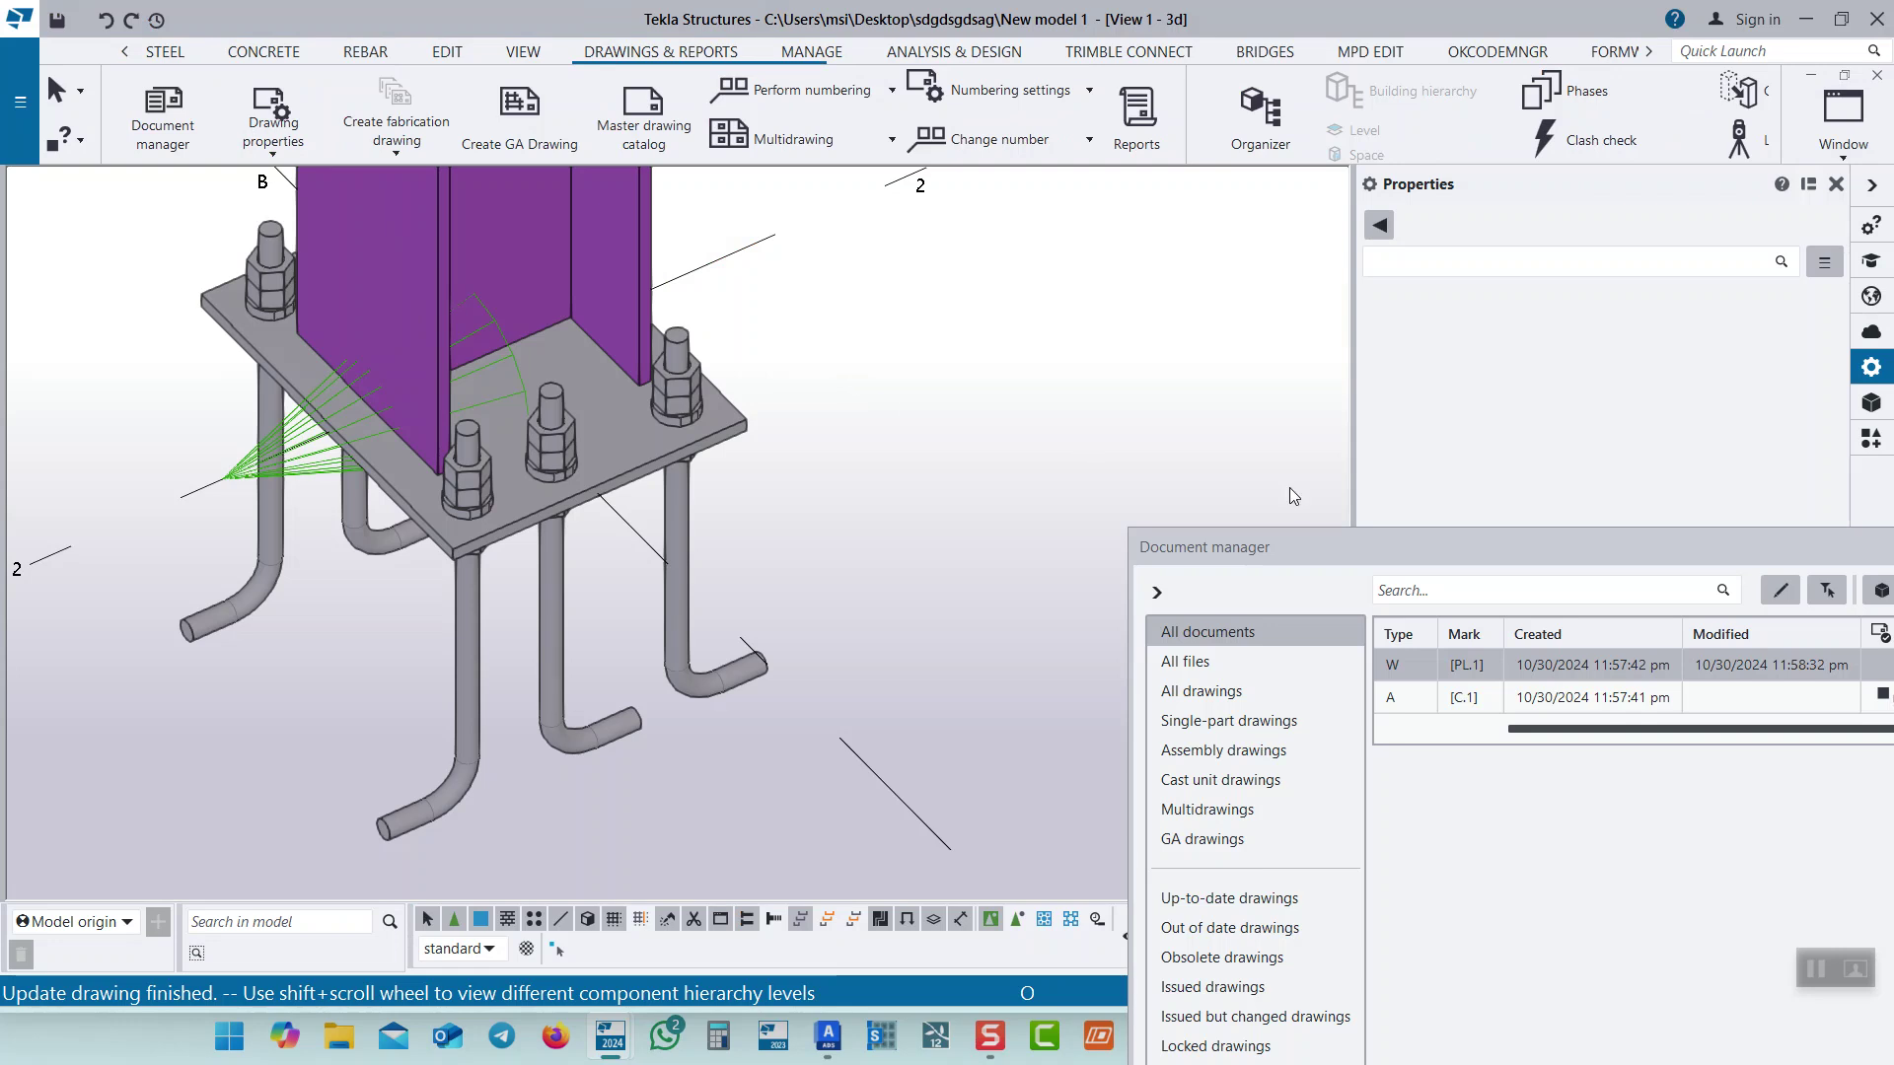
drag(1578, 554, 768, 180)
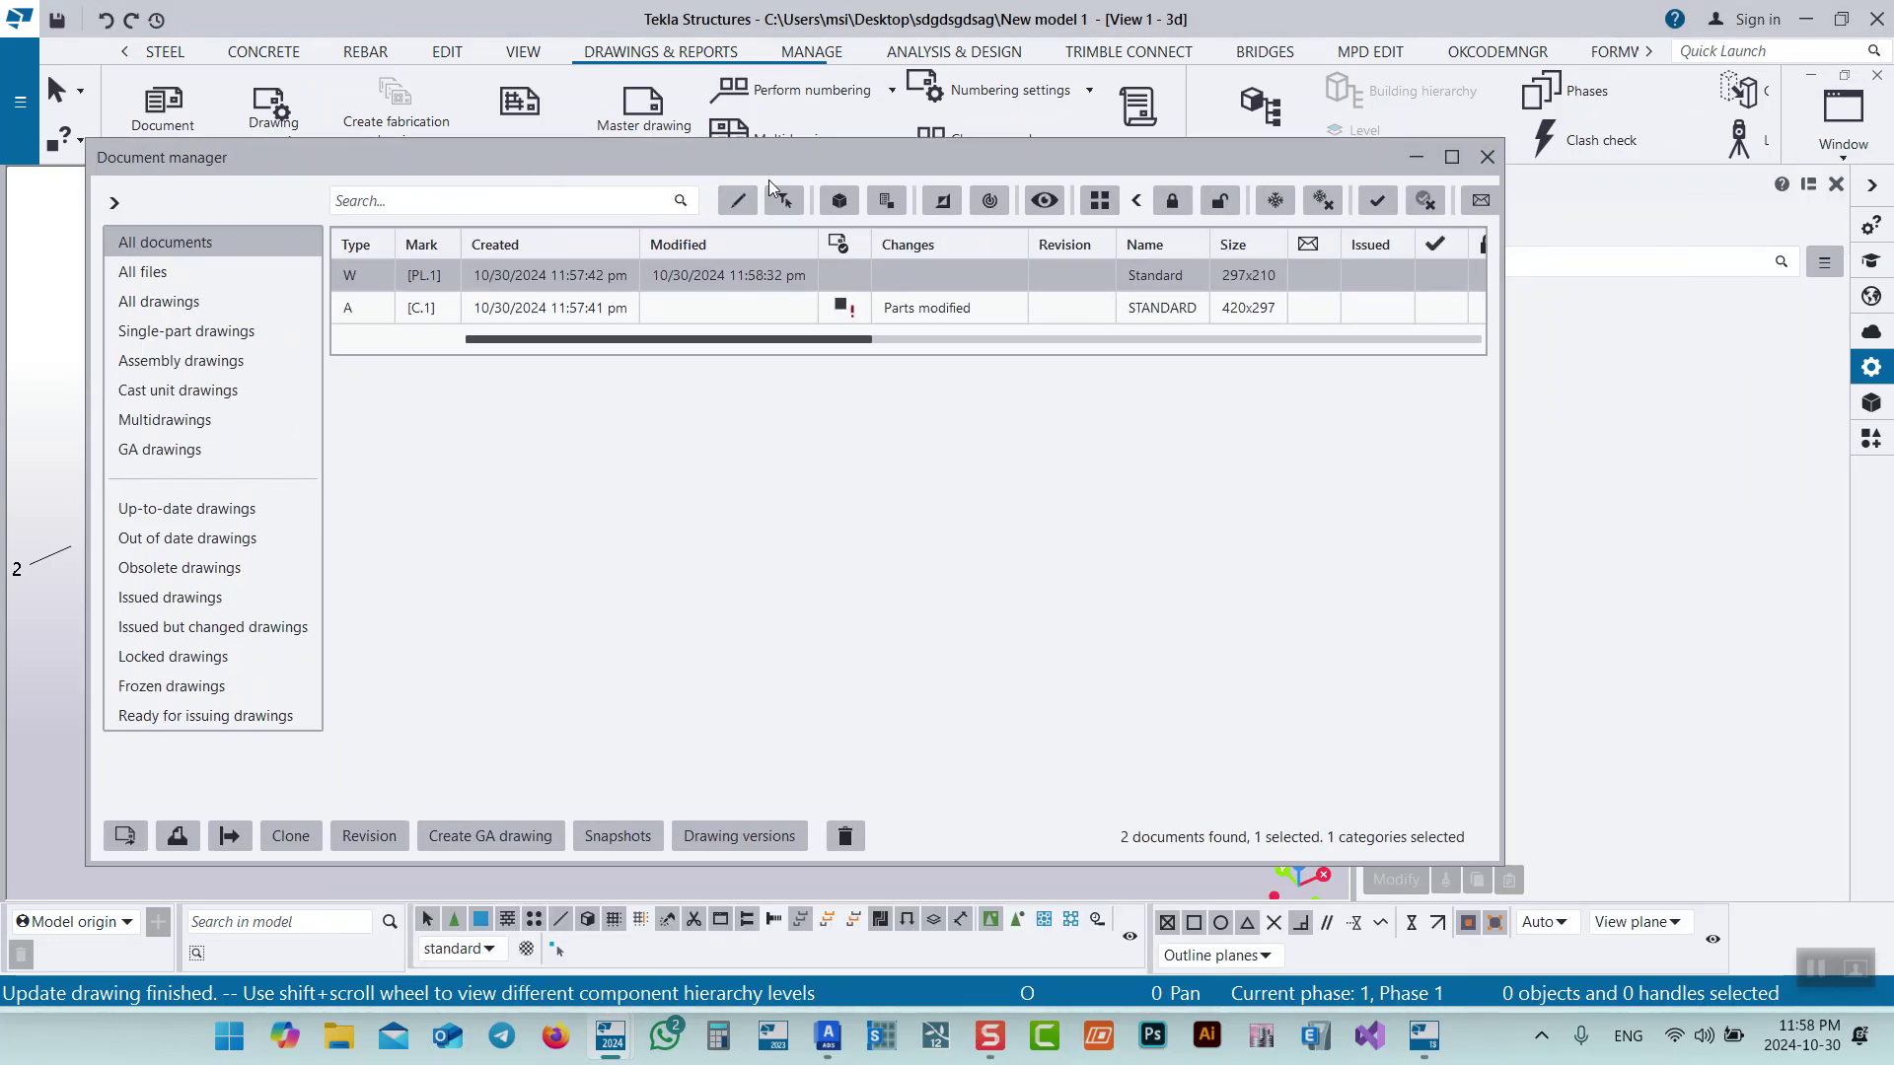
click(1485, 160)
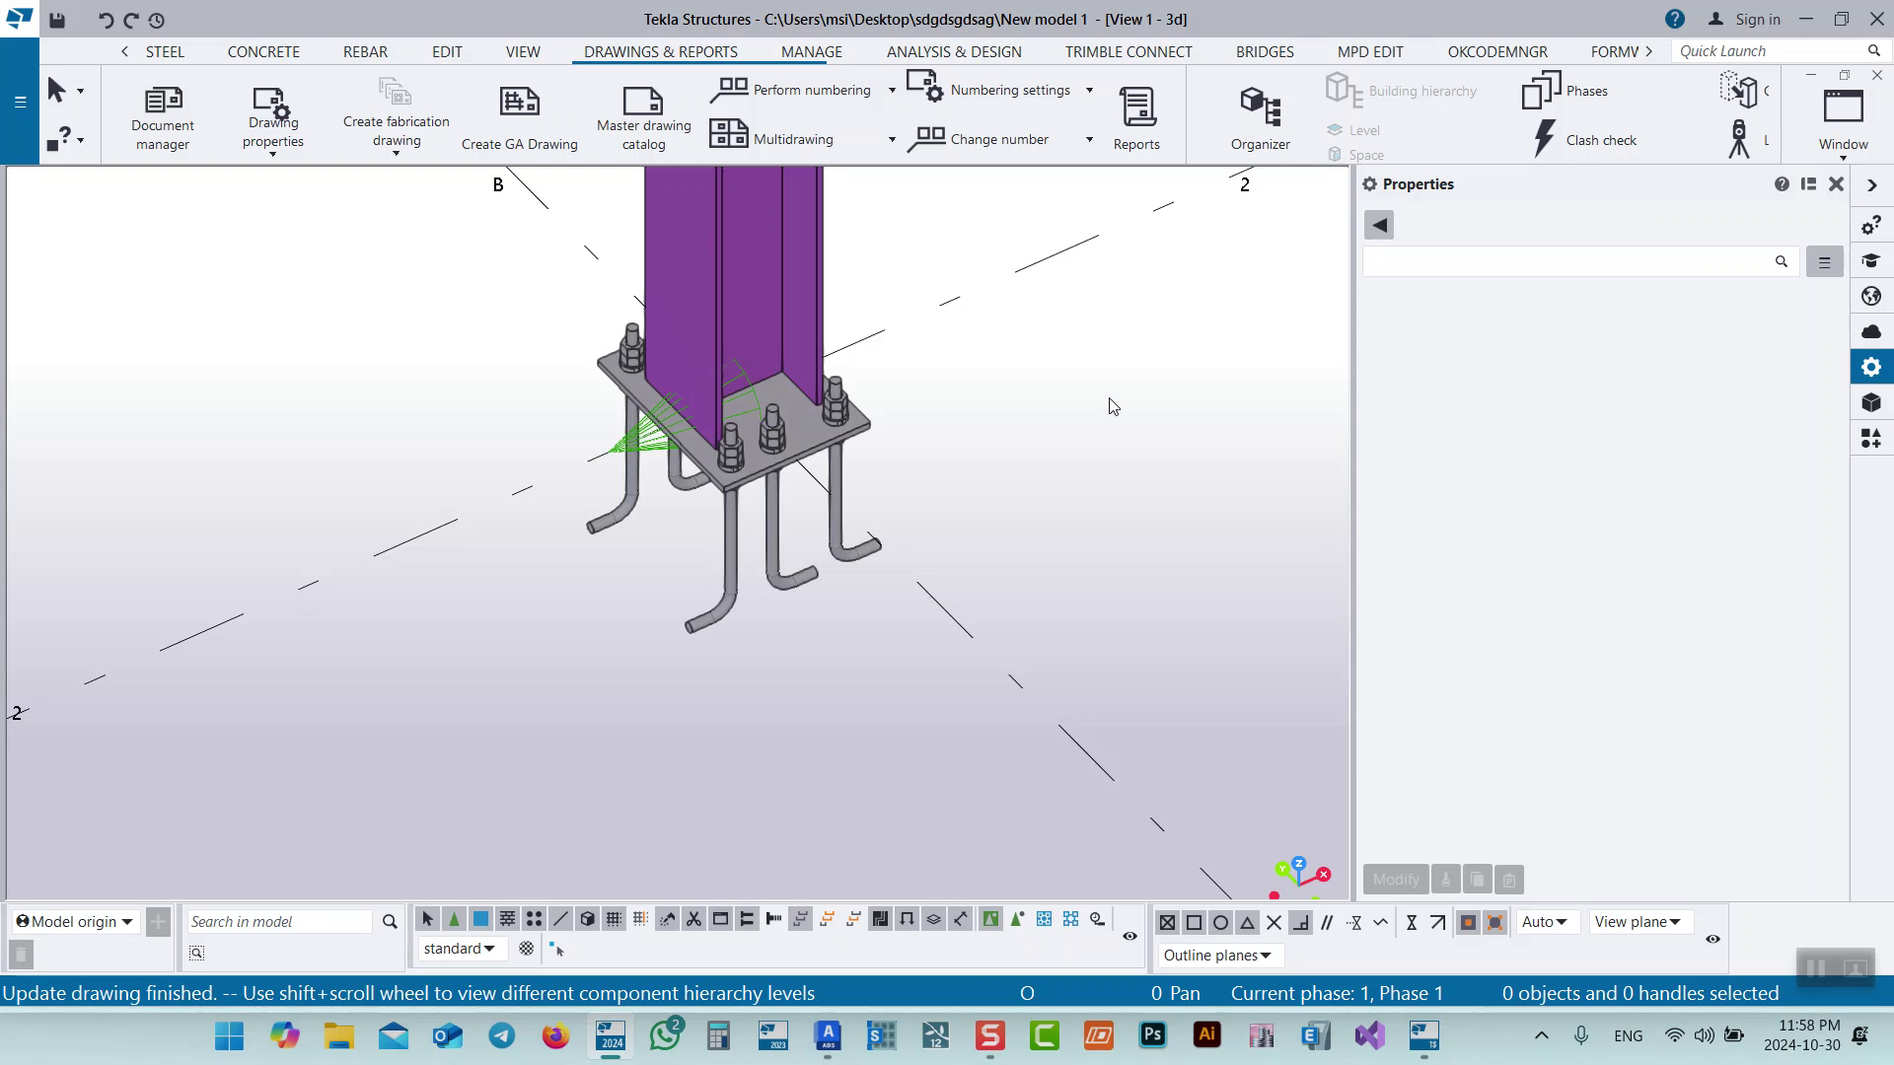
Apply the Stiffened base plate (1014) component to the end point at the top of the column.
scroll(696, 476, up, 5)
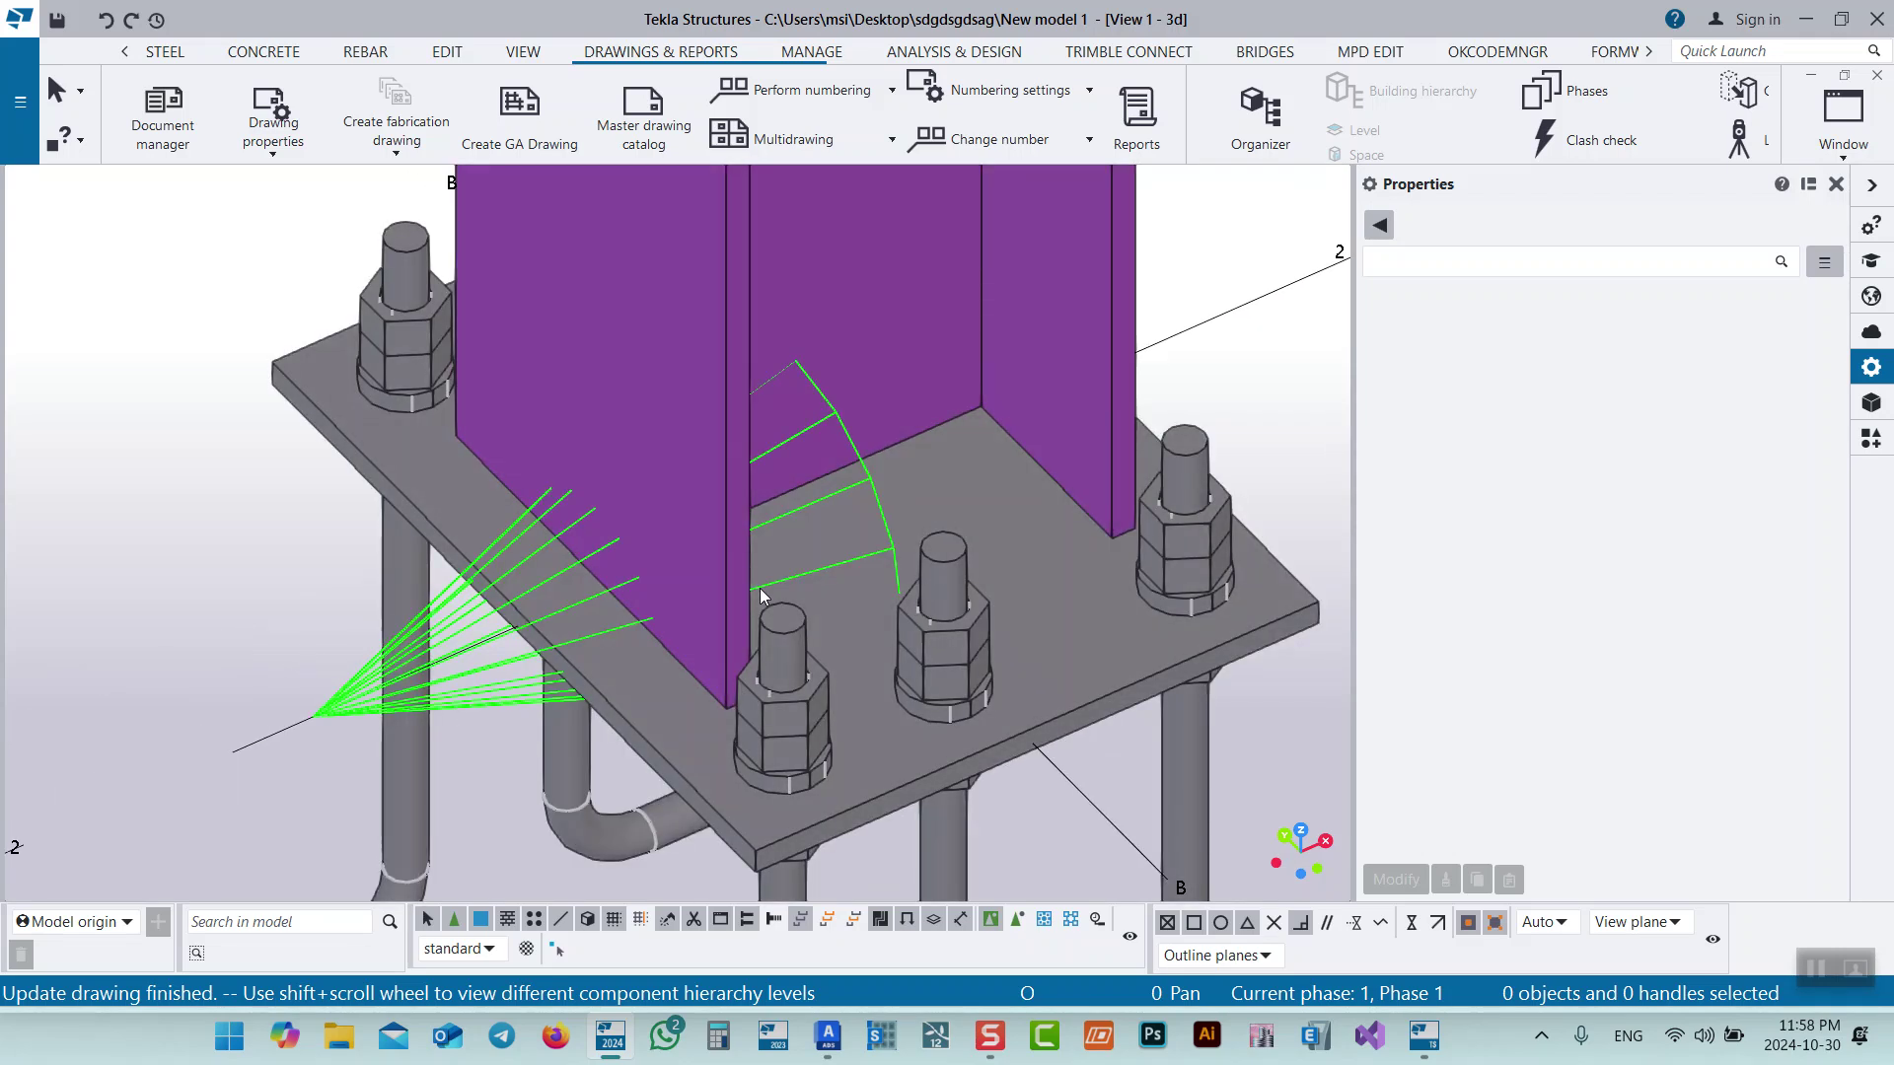
scroll(754, 599, down, 5)
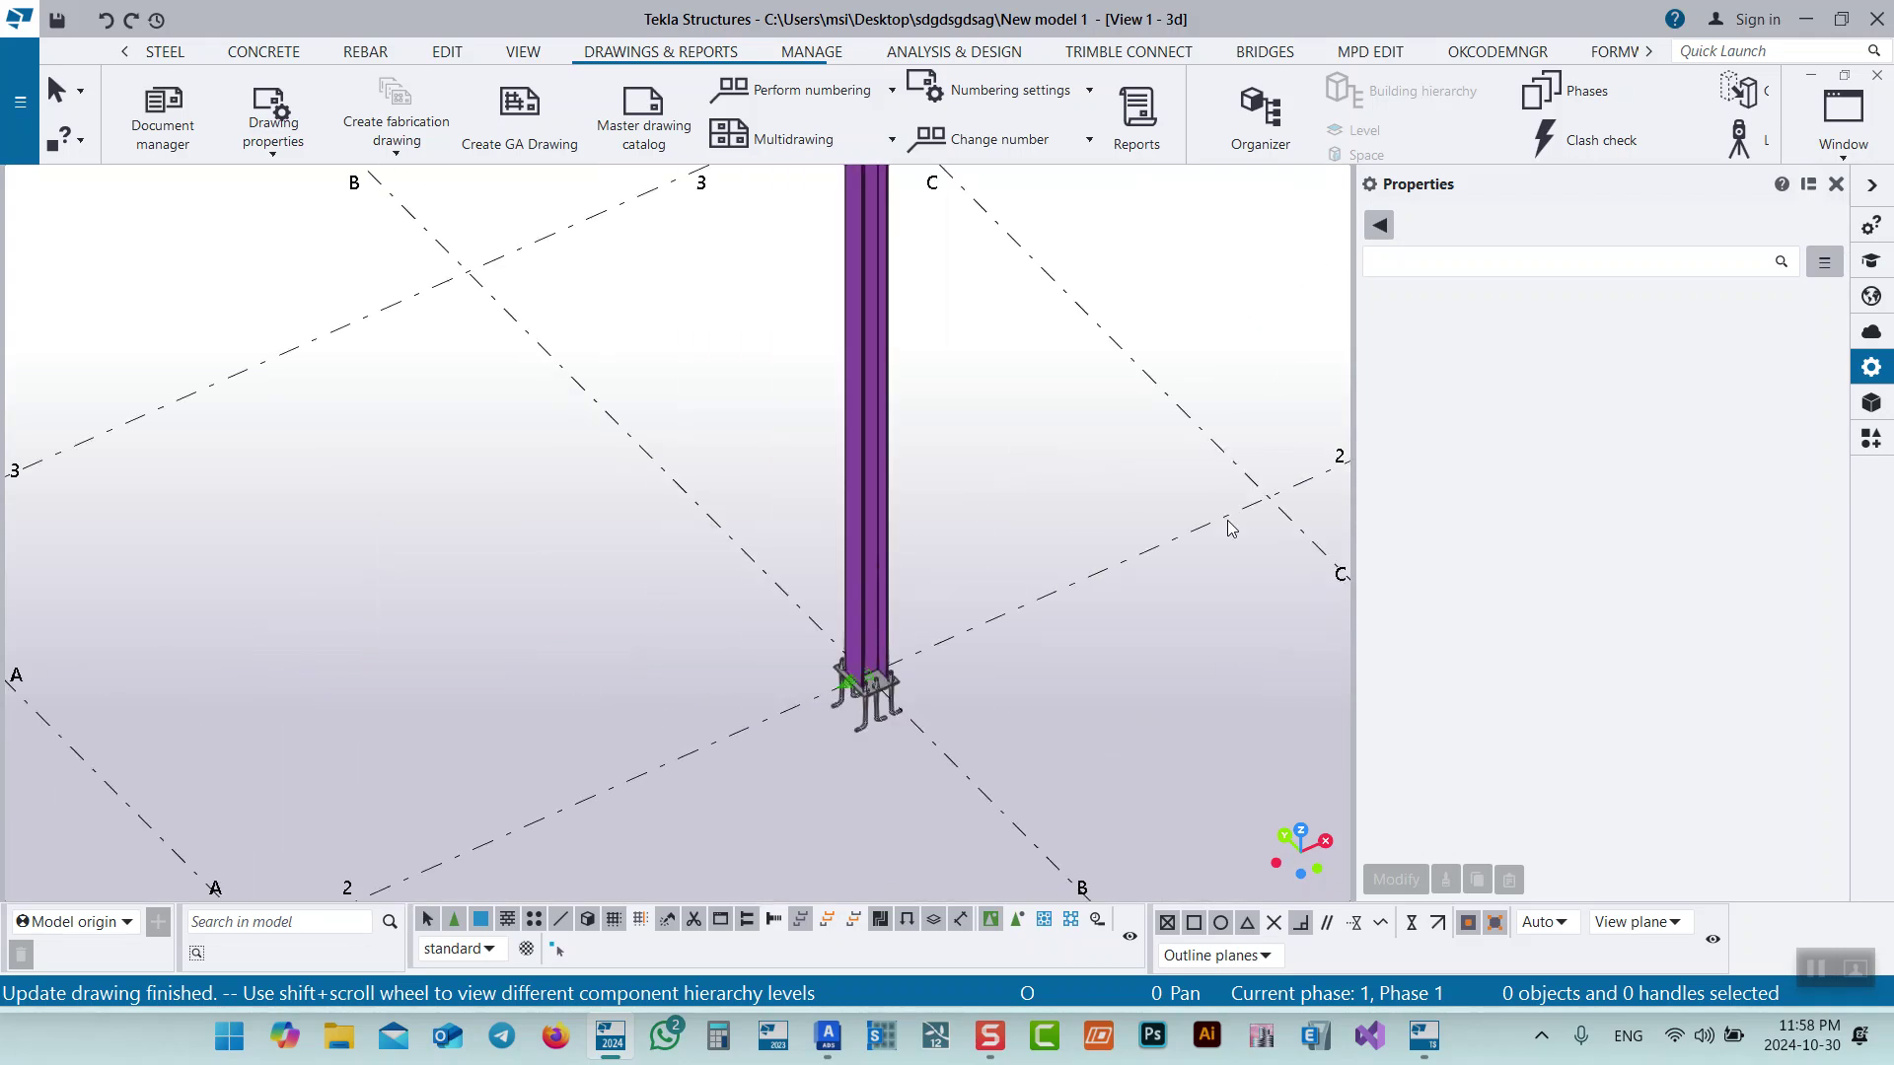
middle_drag(1032, 717, 936, 954)
click(1871, 438)
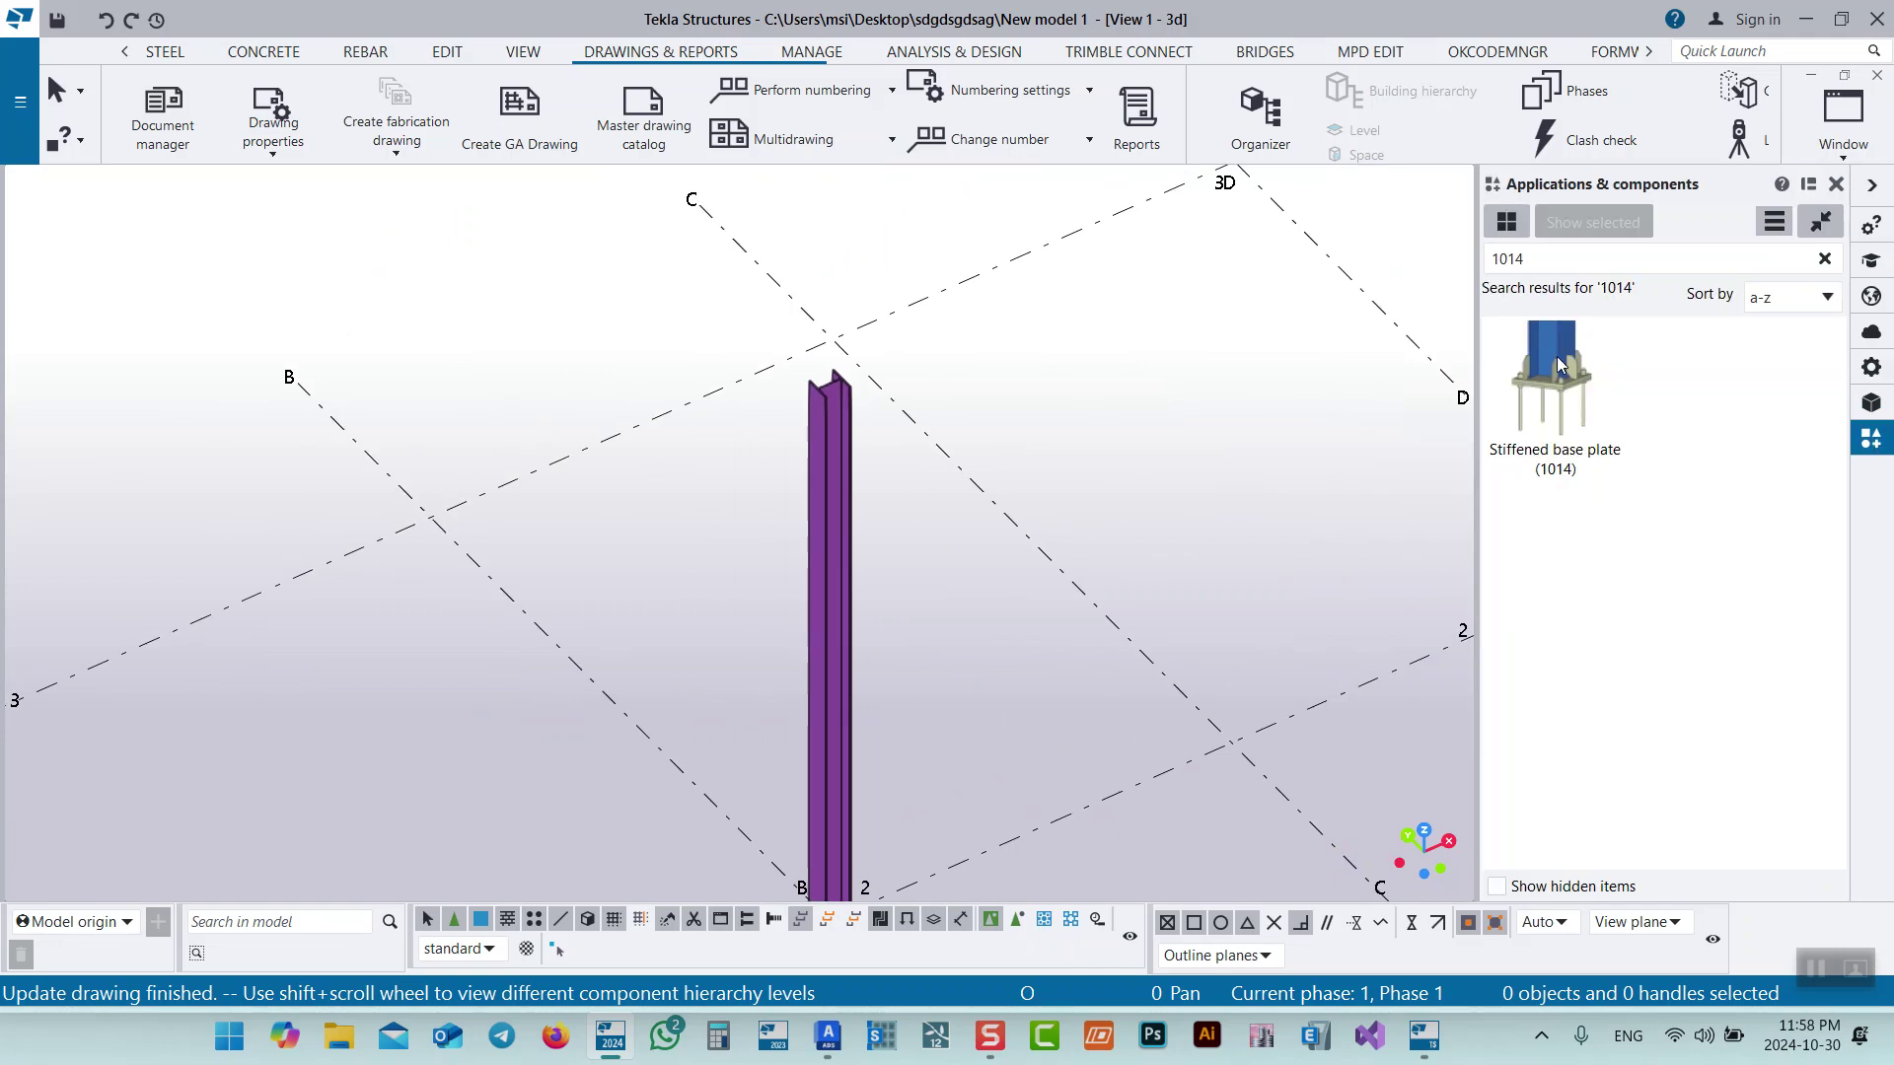
click(1558, 365)
click(829, 415)
scroll(826, 367, up, 2)
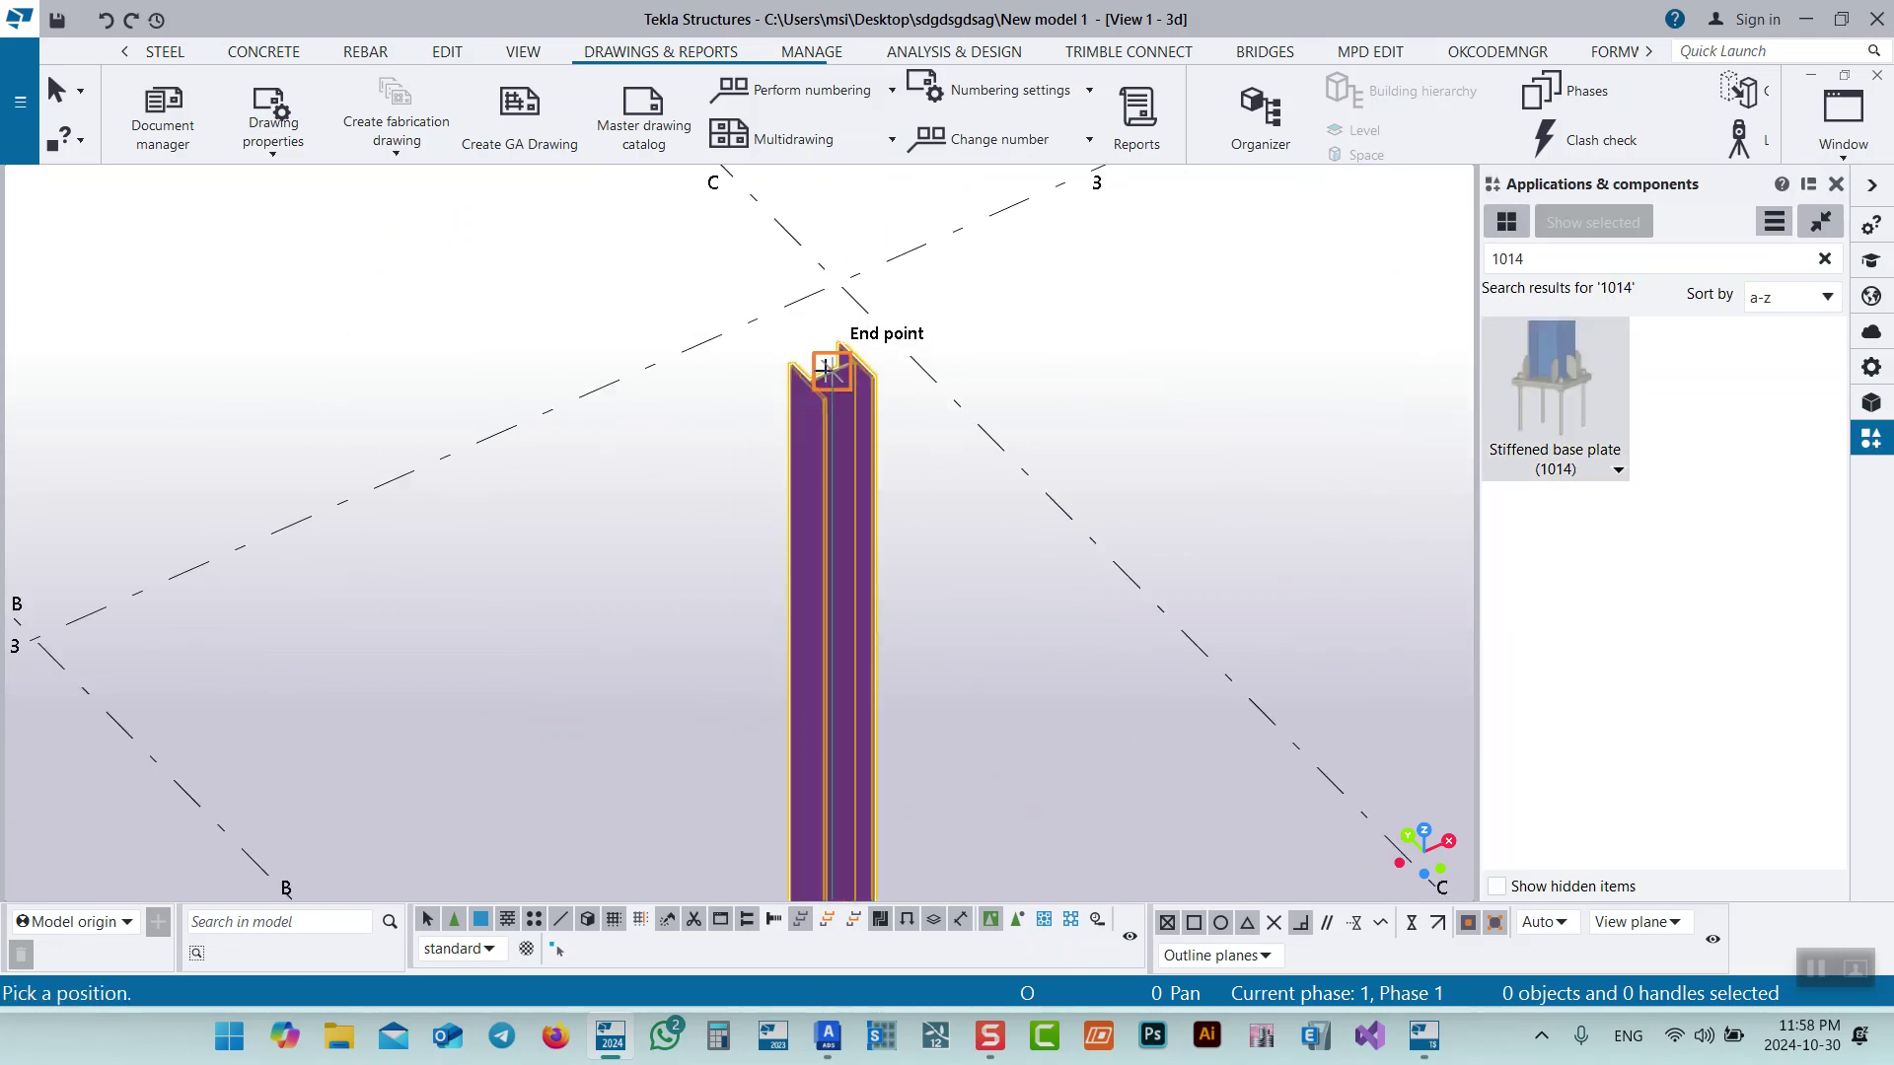
click(827, 367)
right_click(686, 377)
click(706, 389)
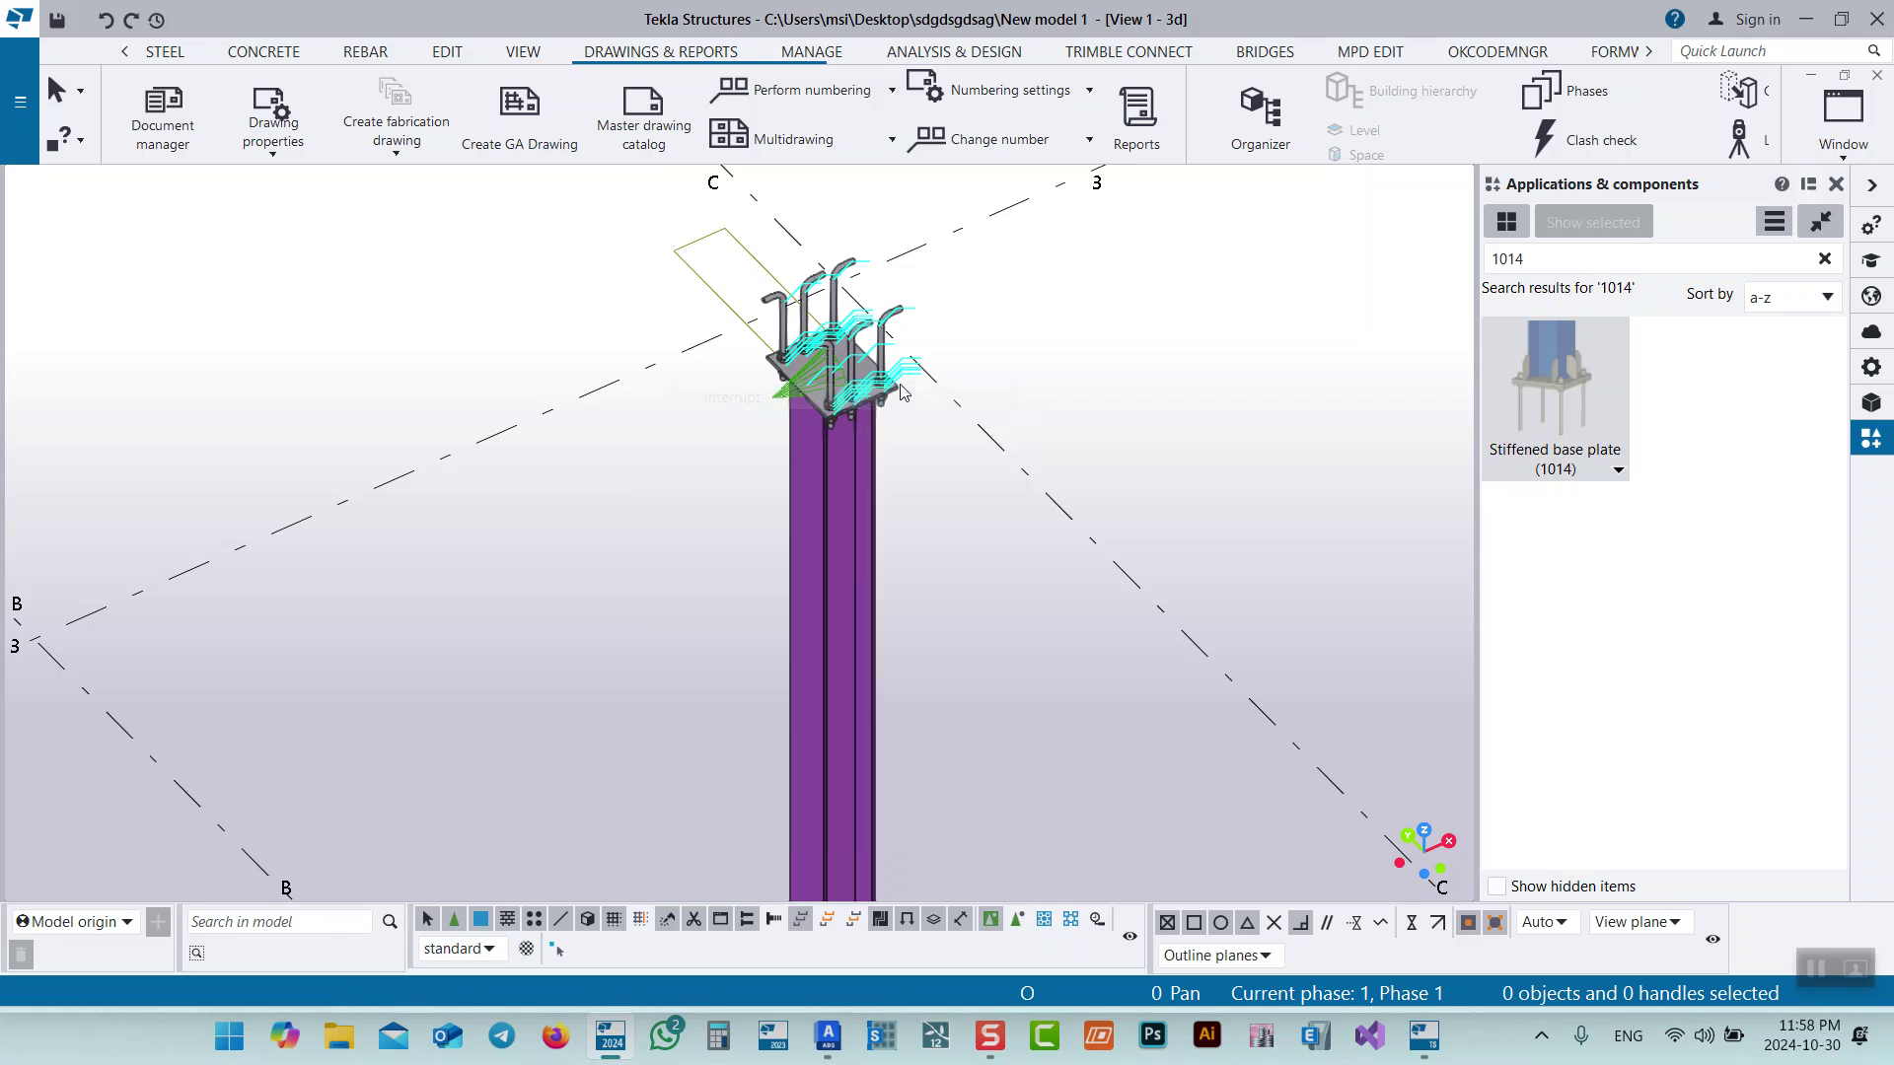
scroll(707, 395, down, 3)
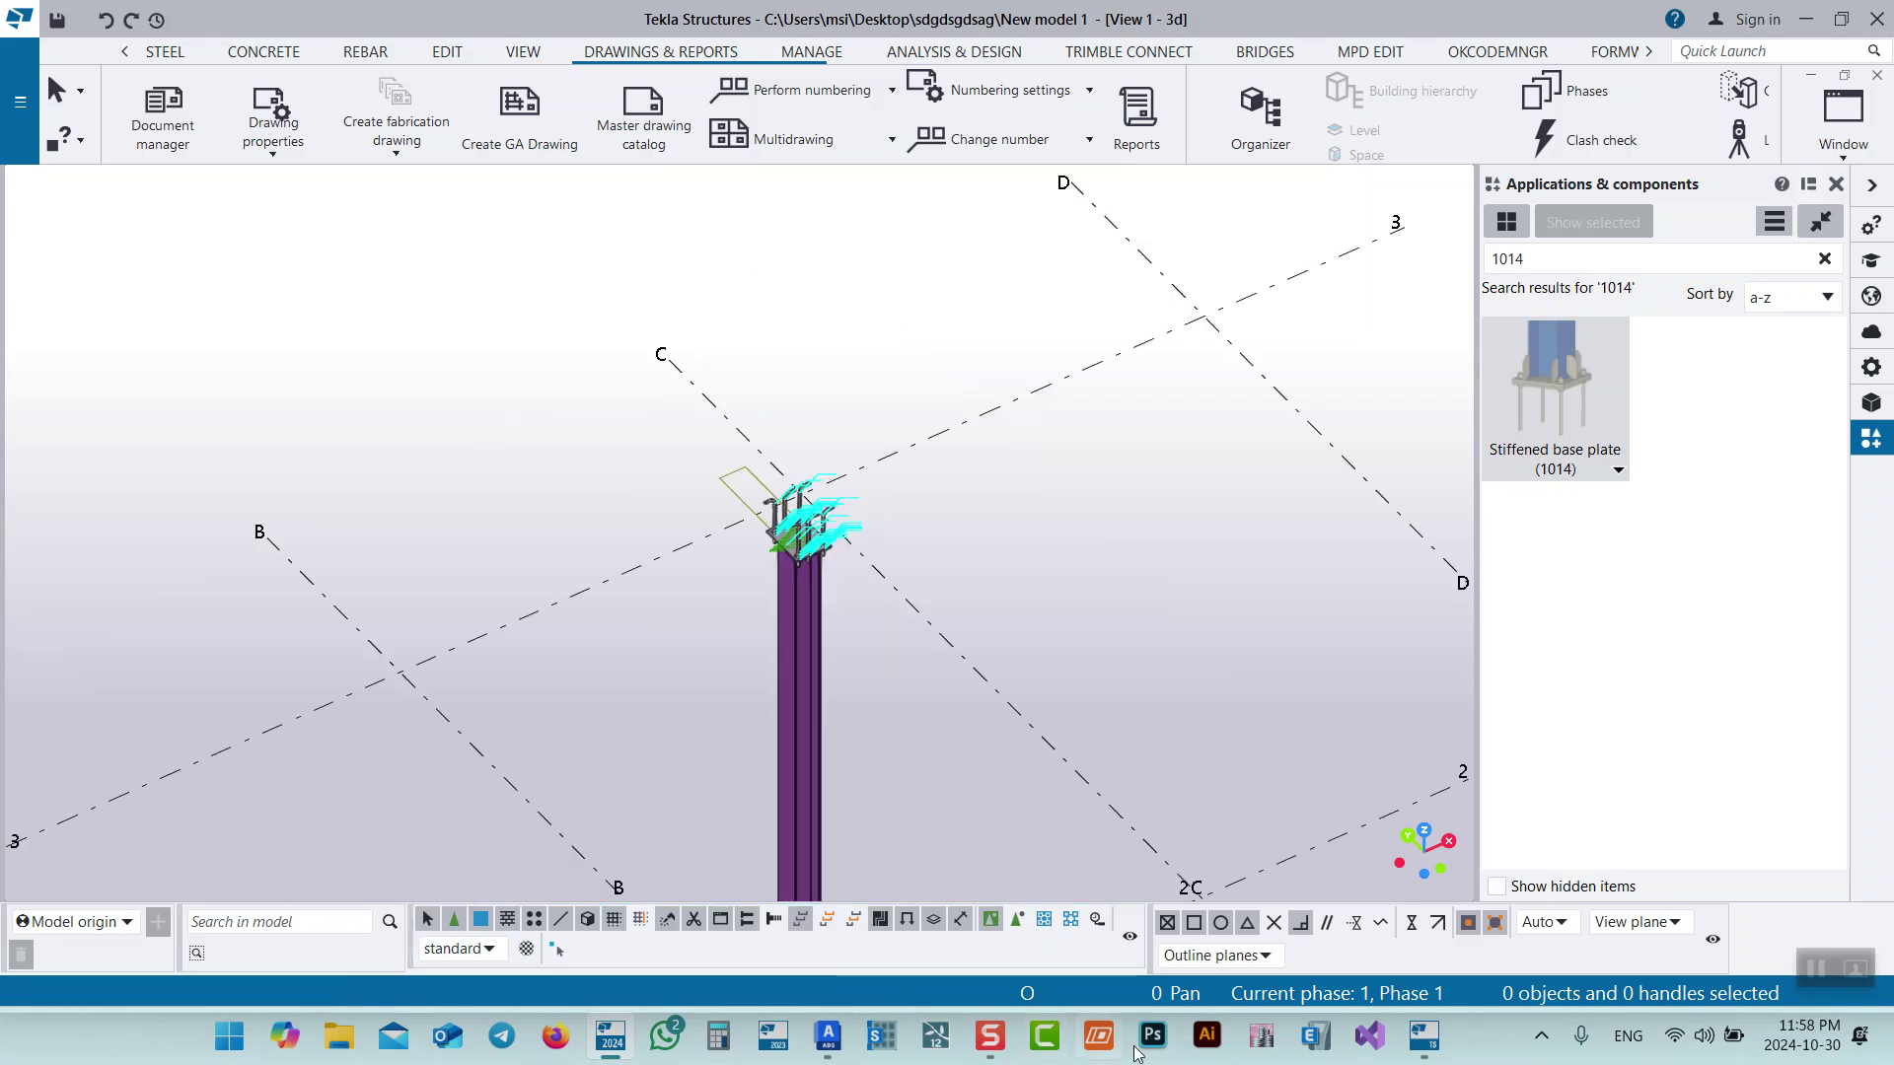
Switch to Advance Steel and add a base plate connection to the column without an additional concrete object.
click(828, 1036)
scroll(835, 526, down, 5)
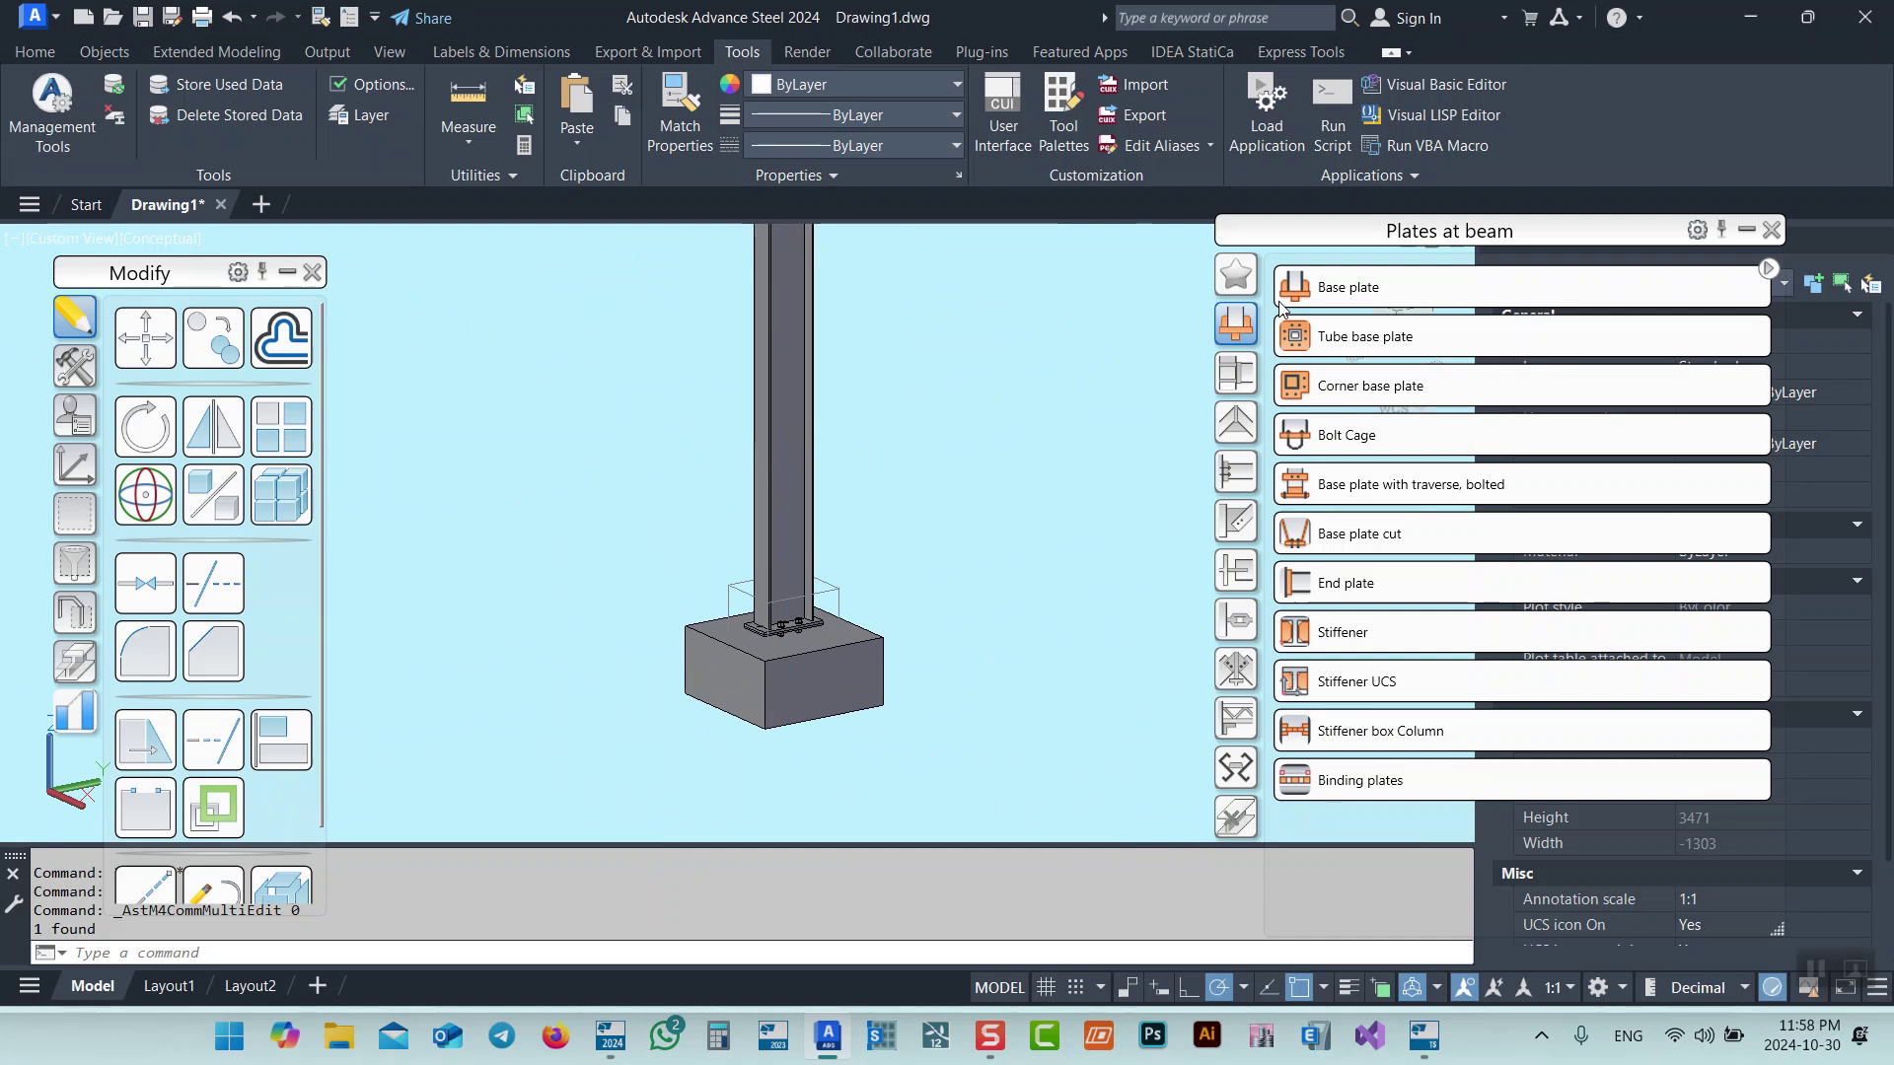
click(1349, 287)
click(846, 592)
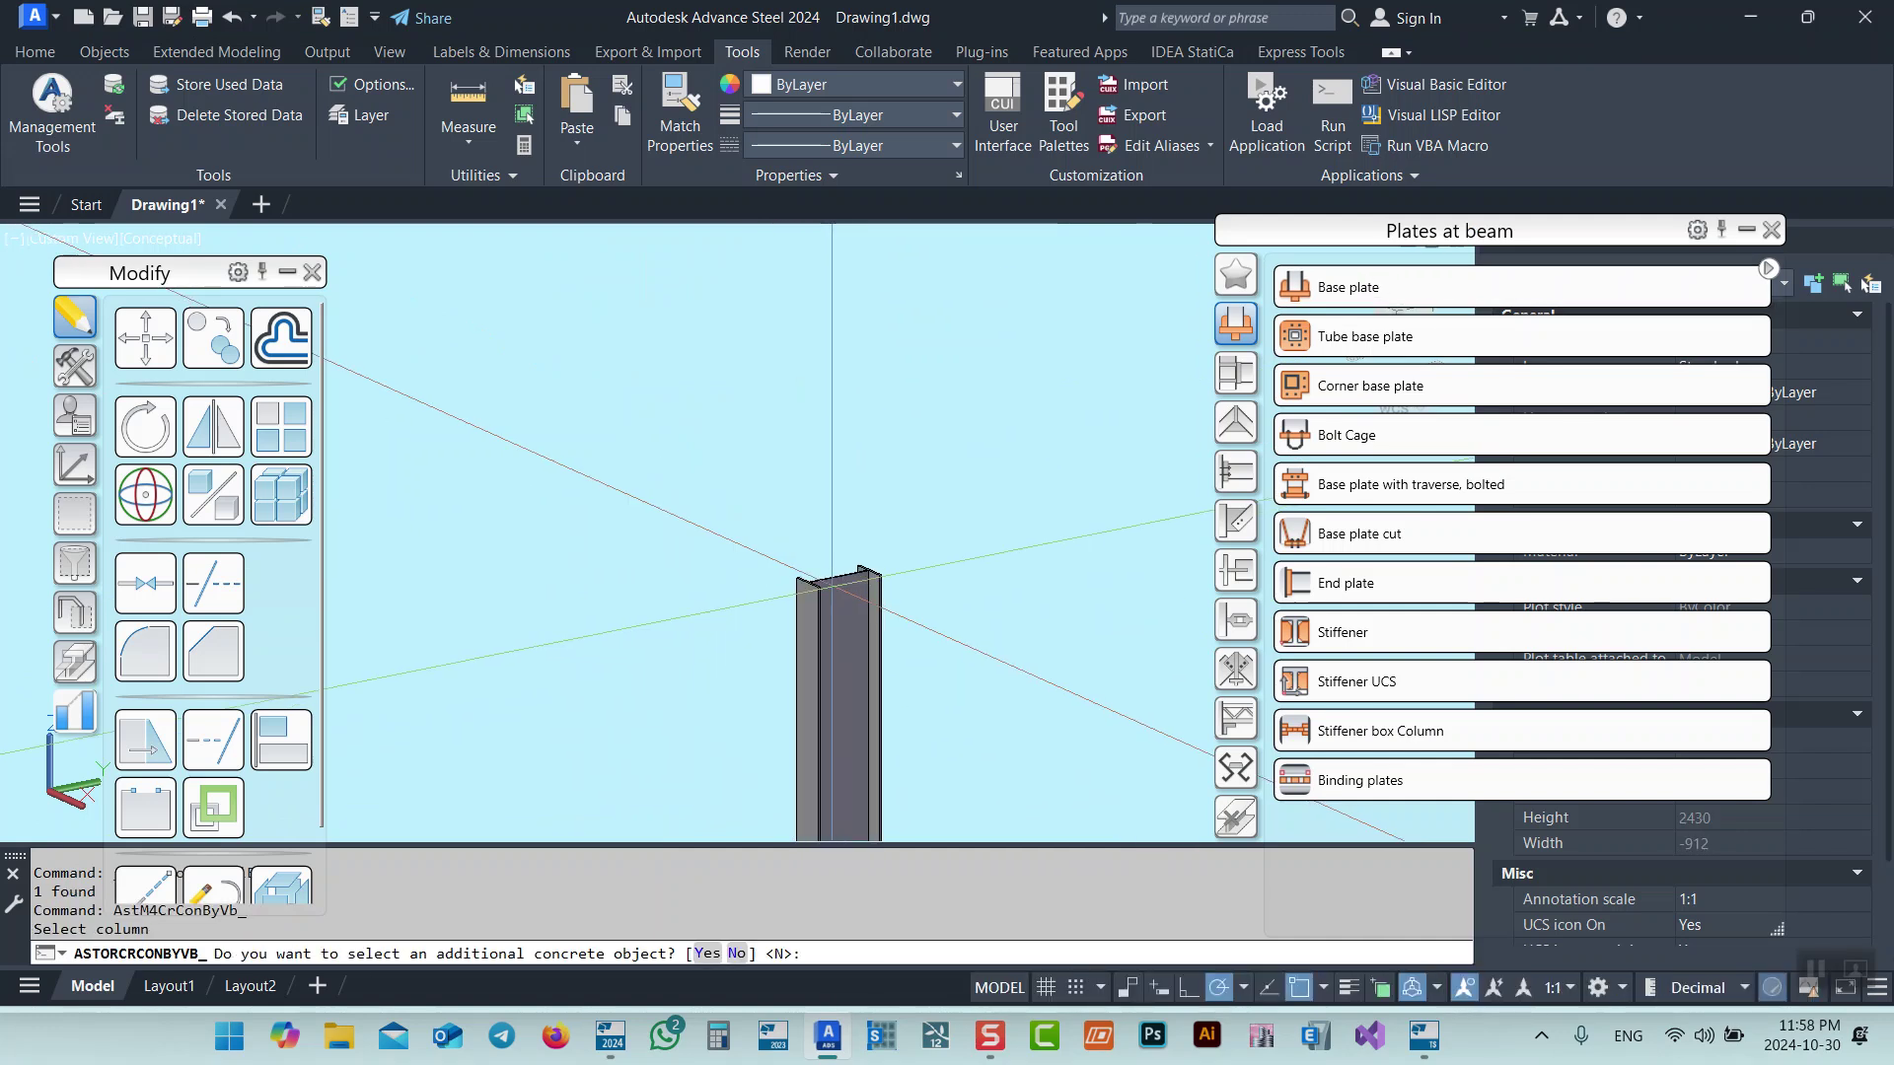
scroll(846, 572, up, 4)
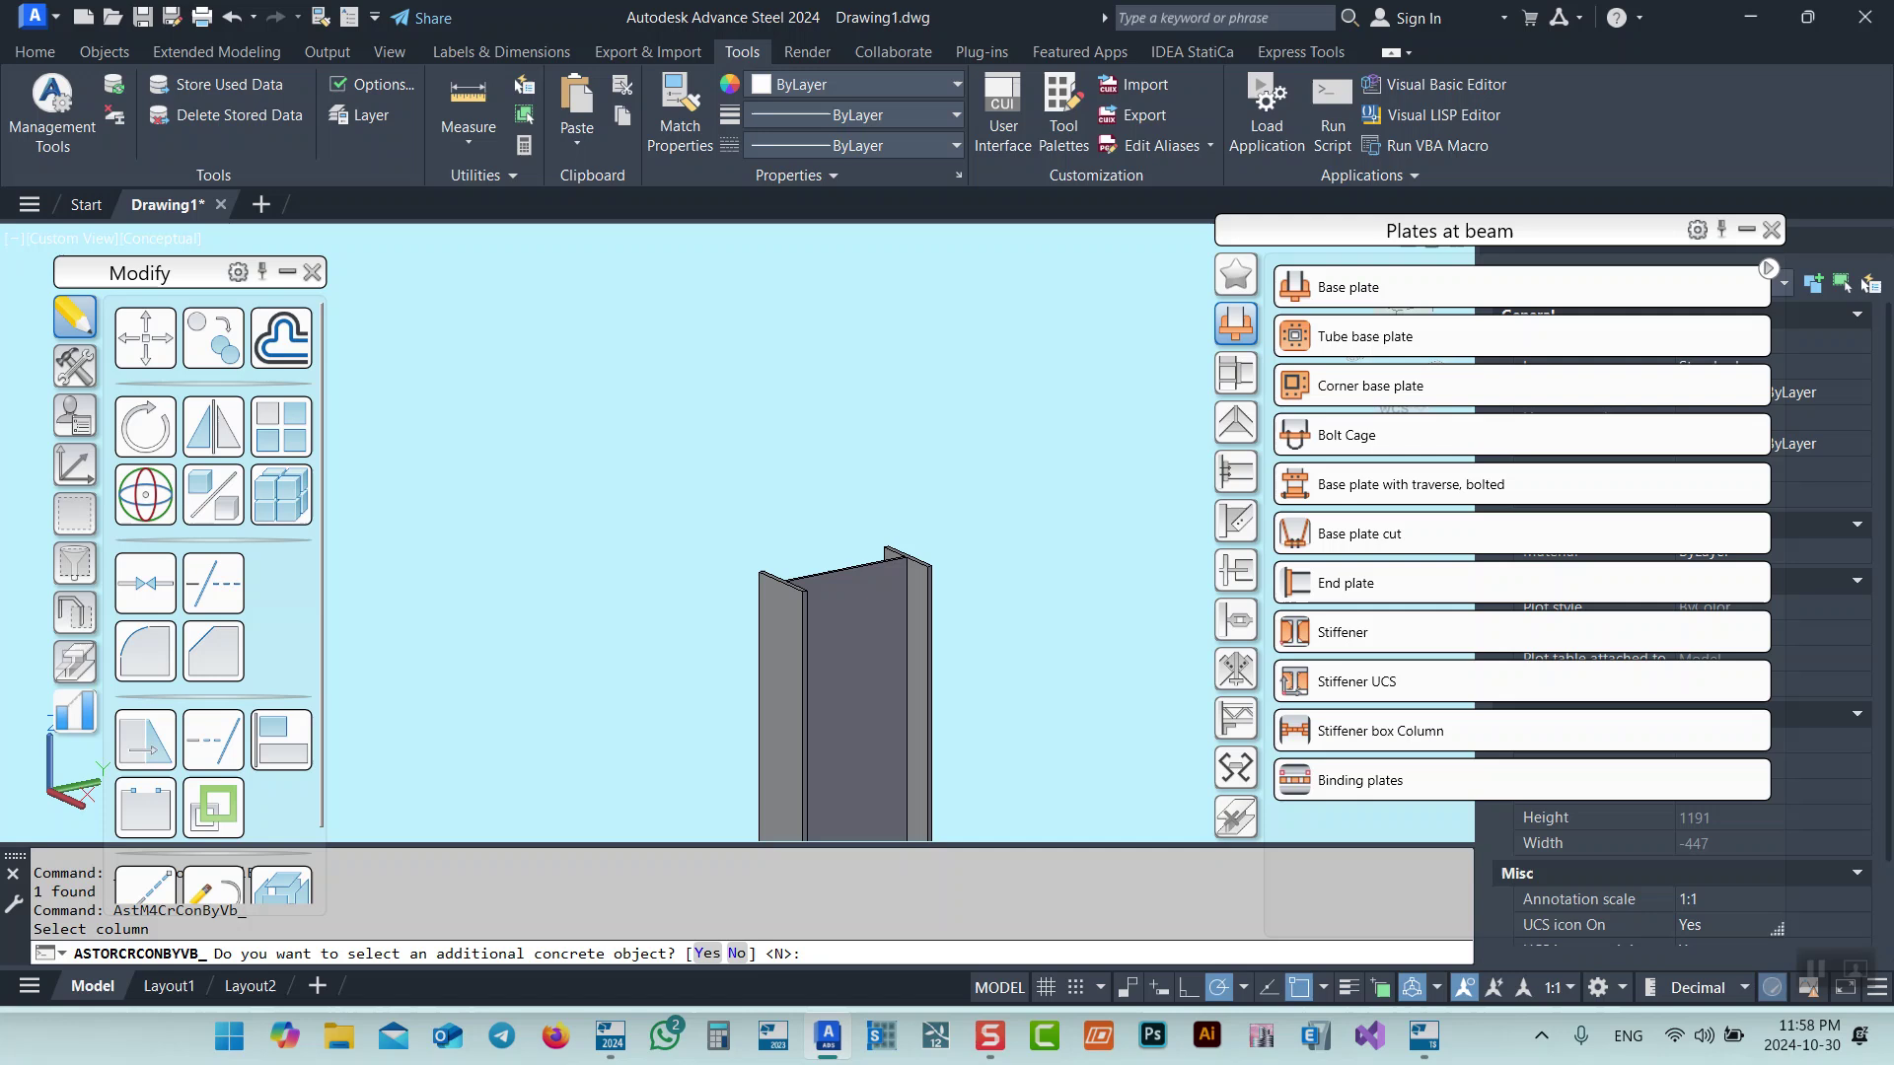
key(Return)
scroll(758, 676, down, 4)
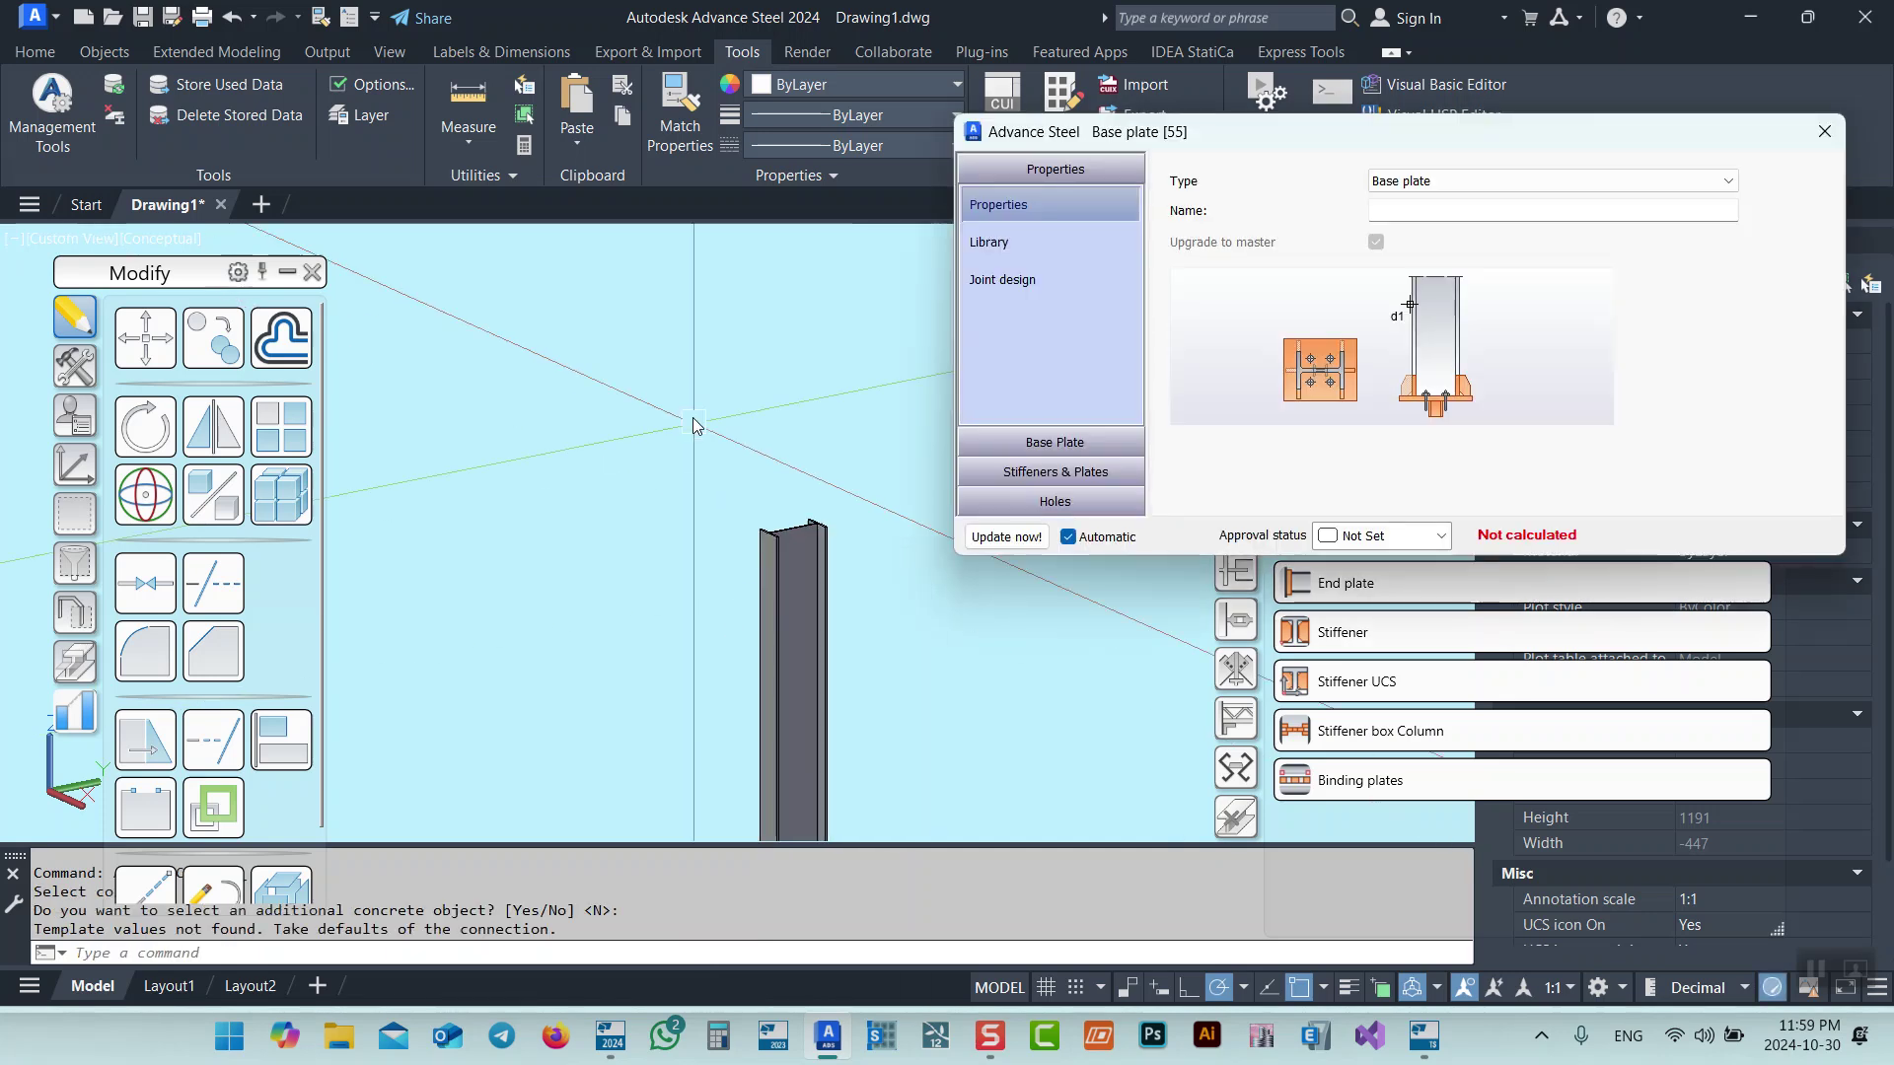
Try deleting the selected base plate at the column foot and undo the deletion.
scroll(759, 675, up, 8)
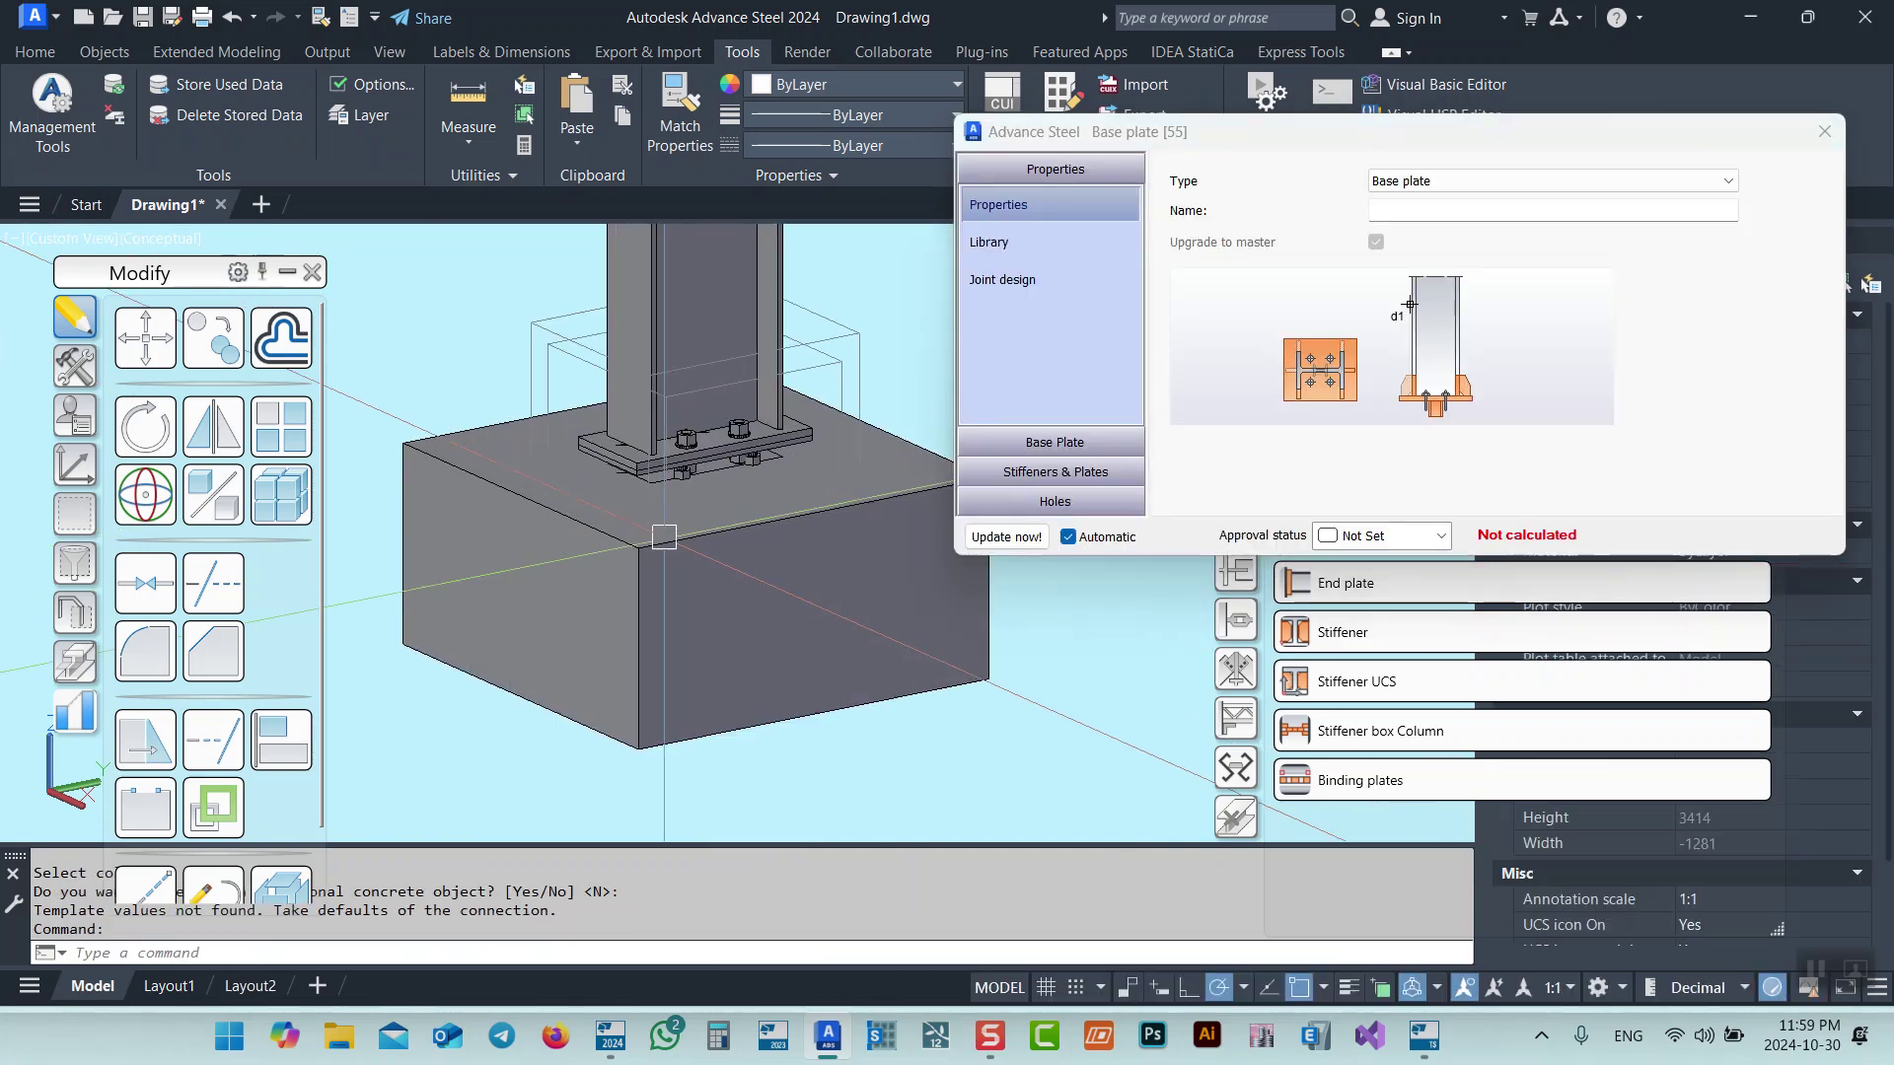
click(605, 427)
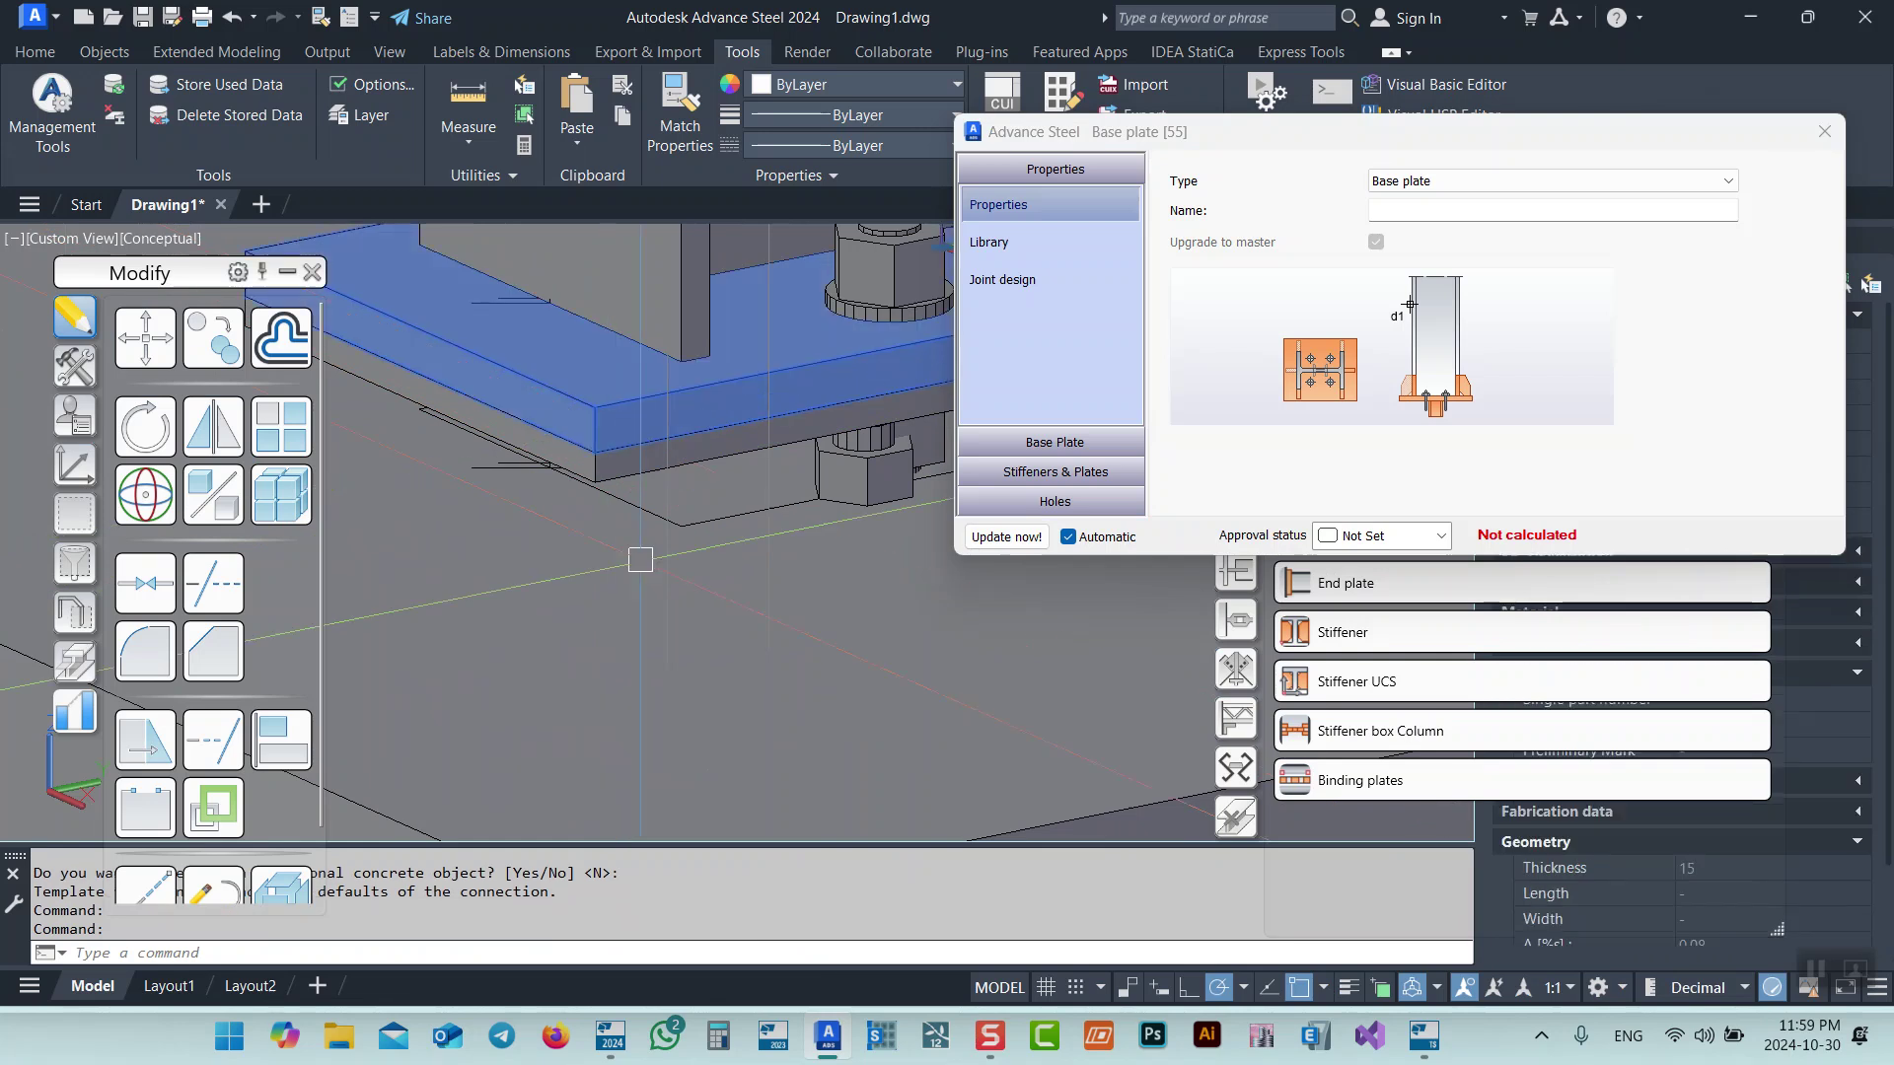
key(Delete)
scroll(724, 704, down, 3)
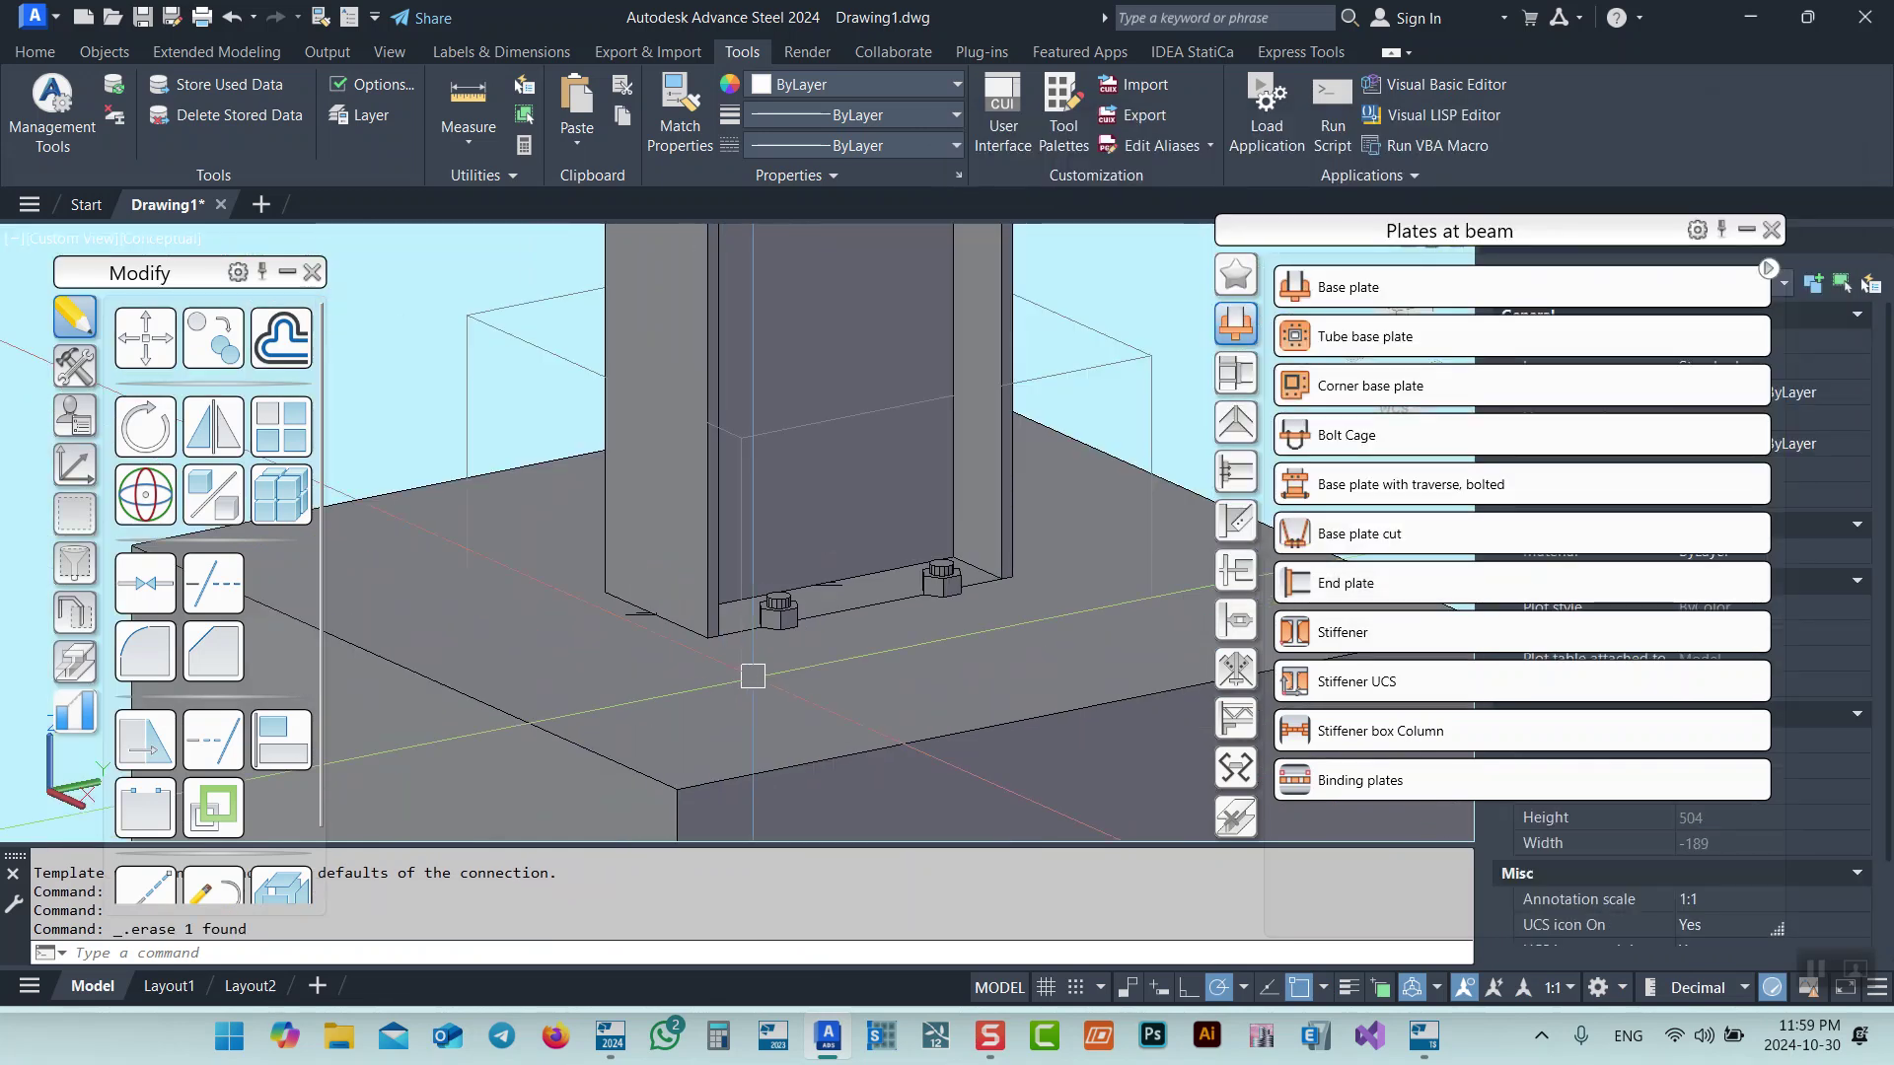
key(ctrl+z)
Delete the bolt object selected beneath the base plates at the column foot.
scroll(862, 549, up, 4)
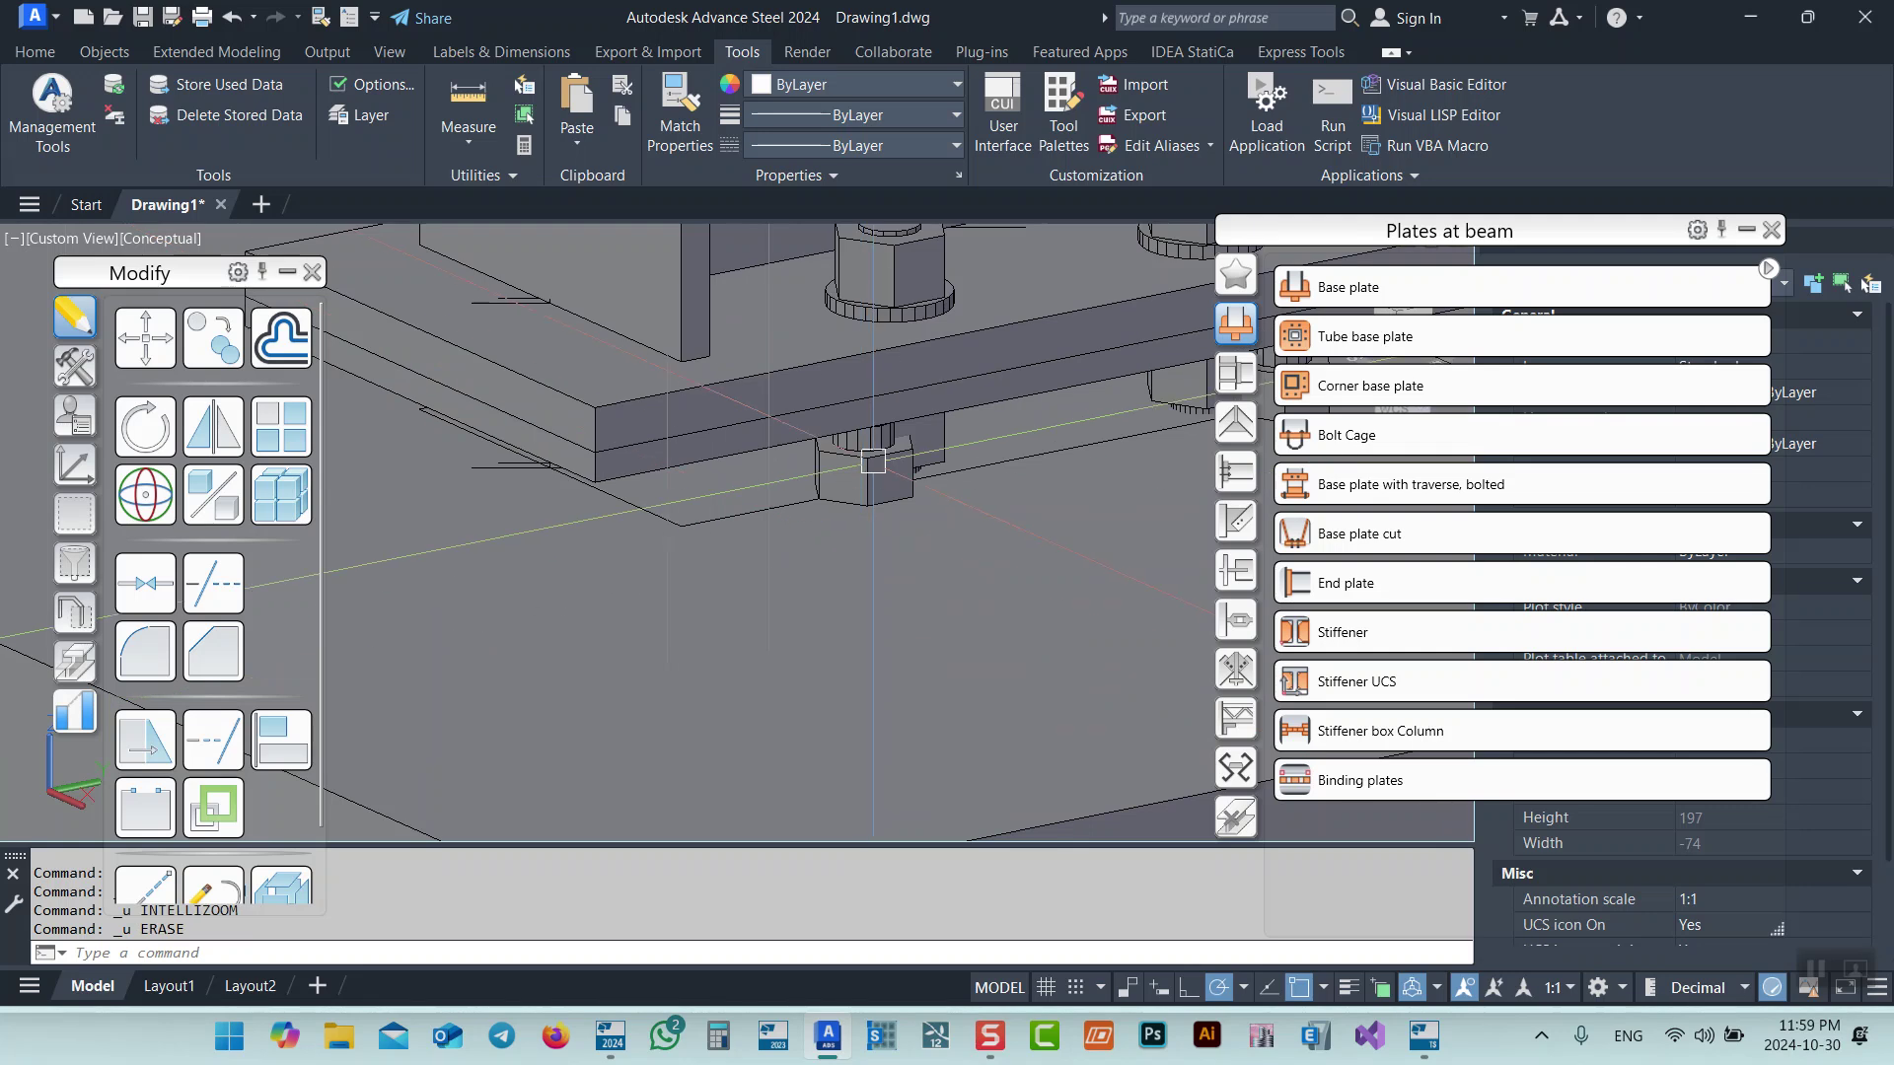
click(849, 469)
key(Delete)
scroll(655, 656, down, 5)
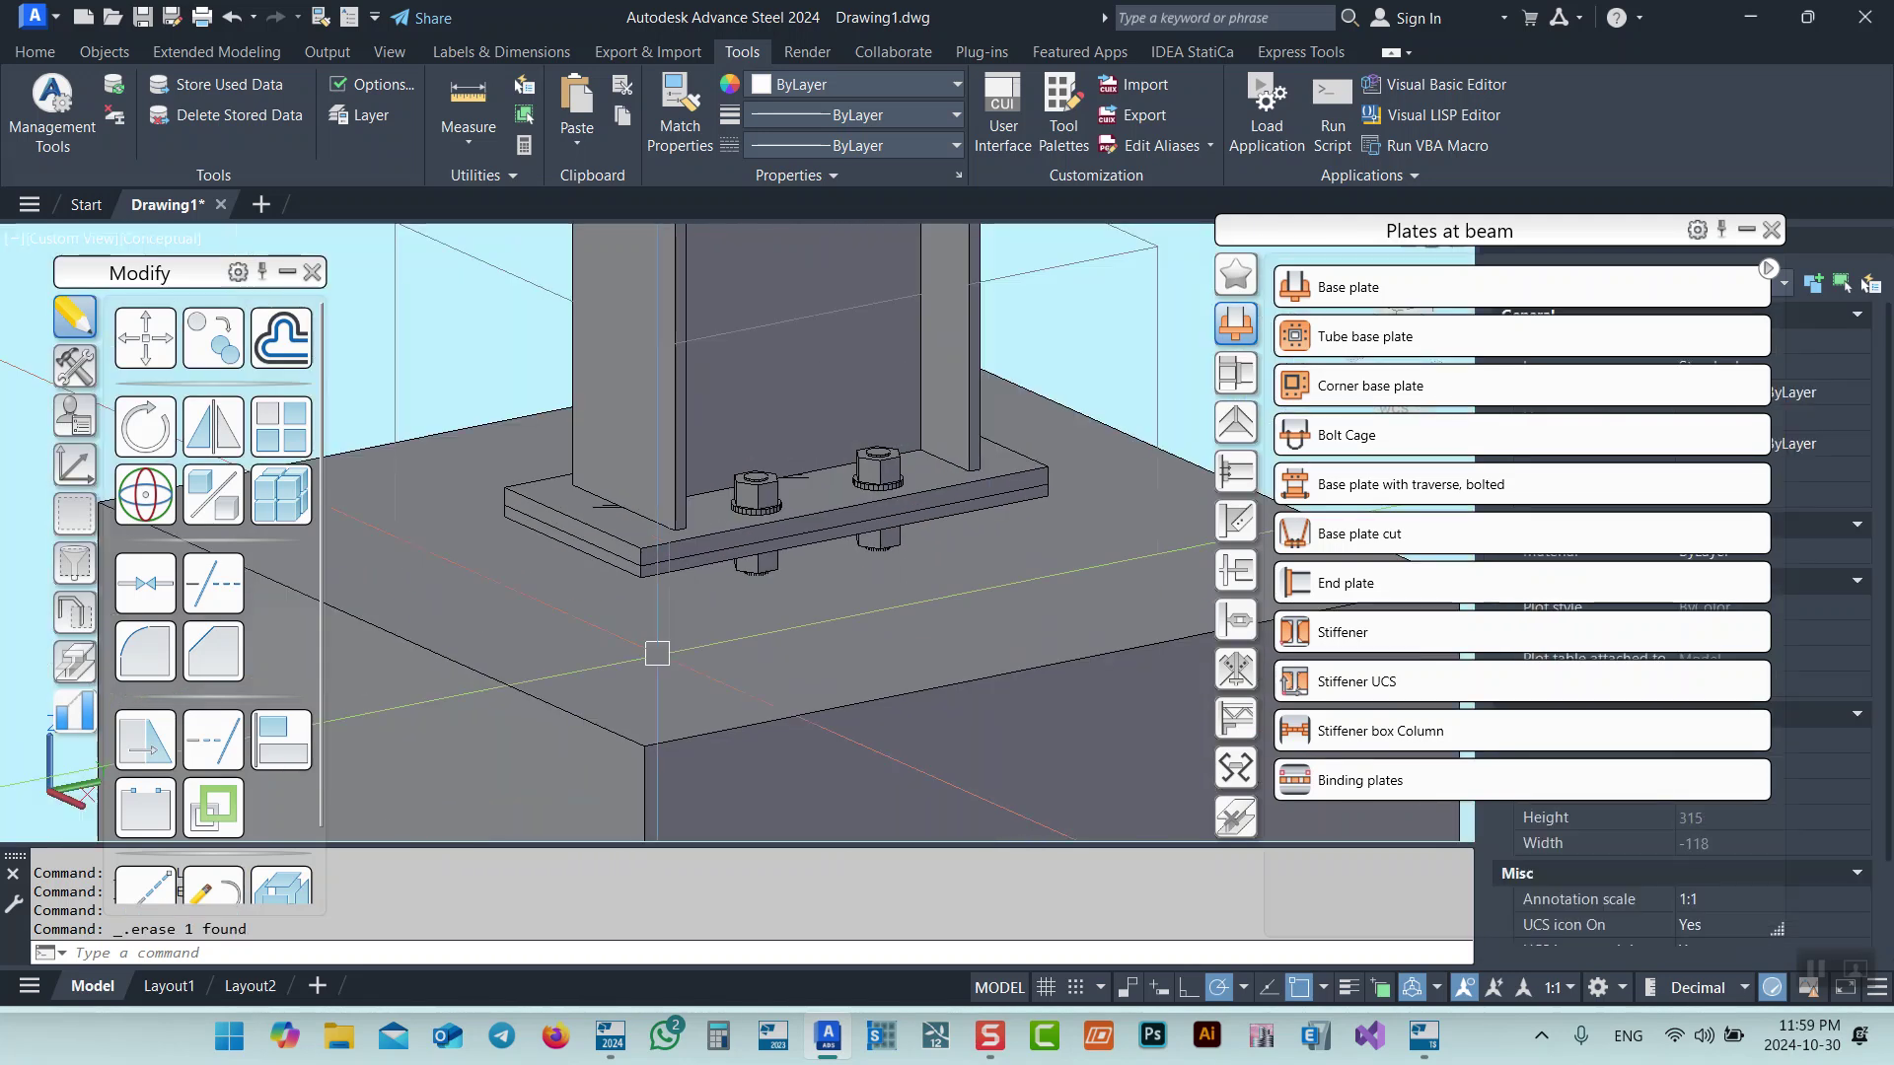
Try adding another base plate connection near the column's top end without an additional concrete object.
scroll(718, 433, down, 6)
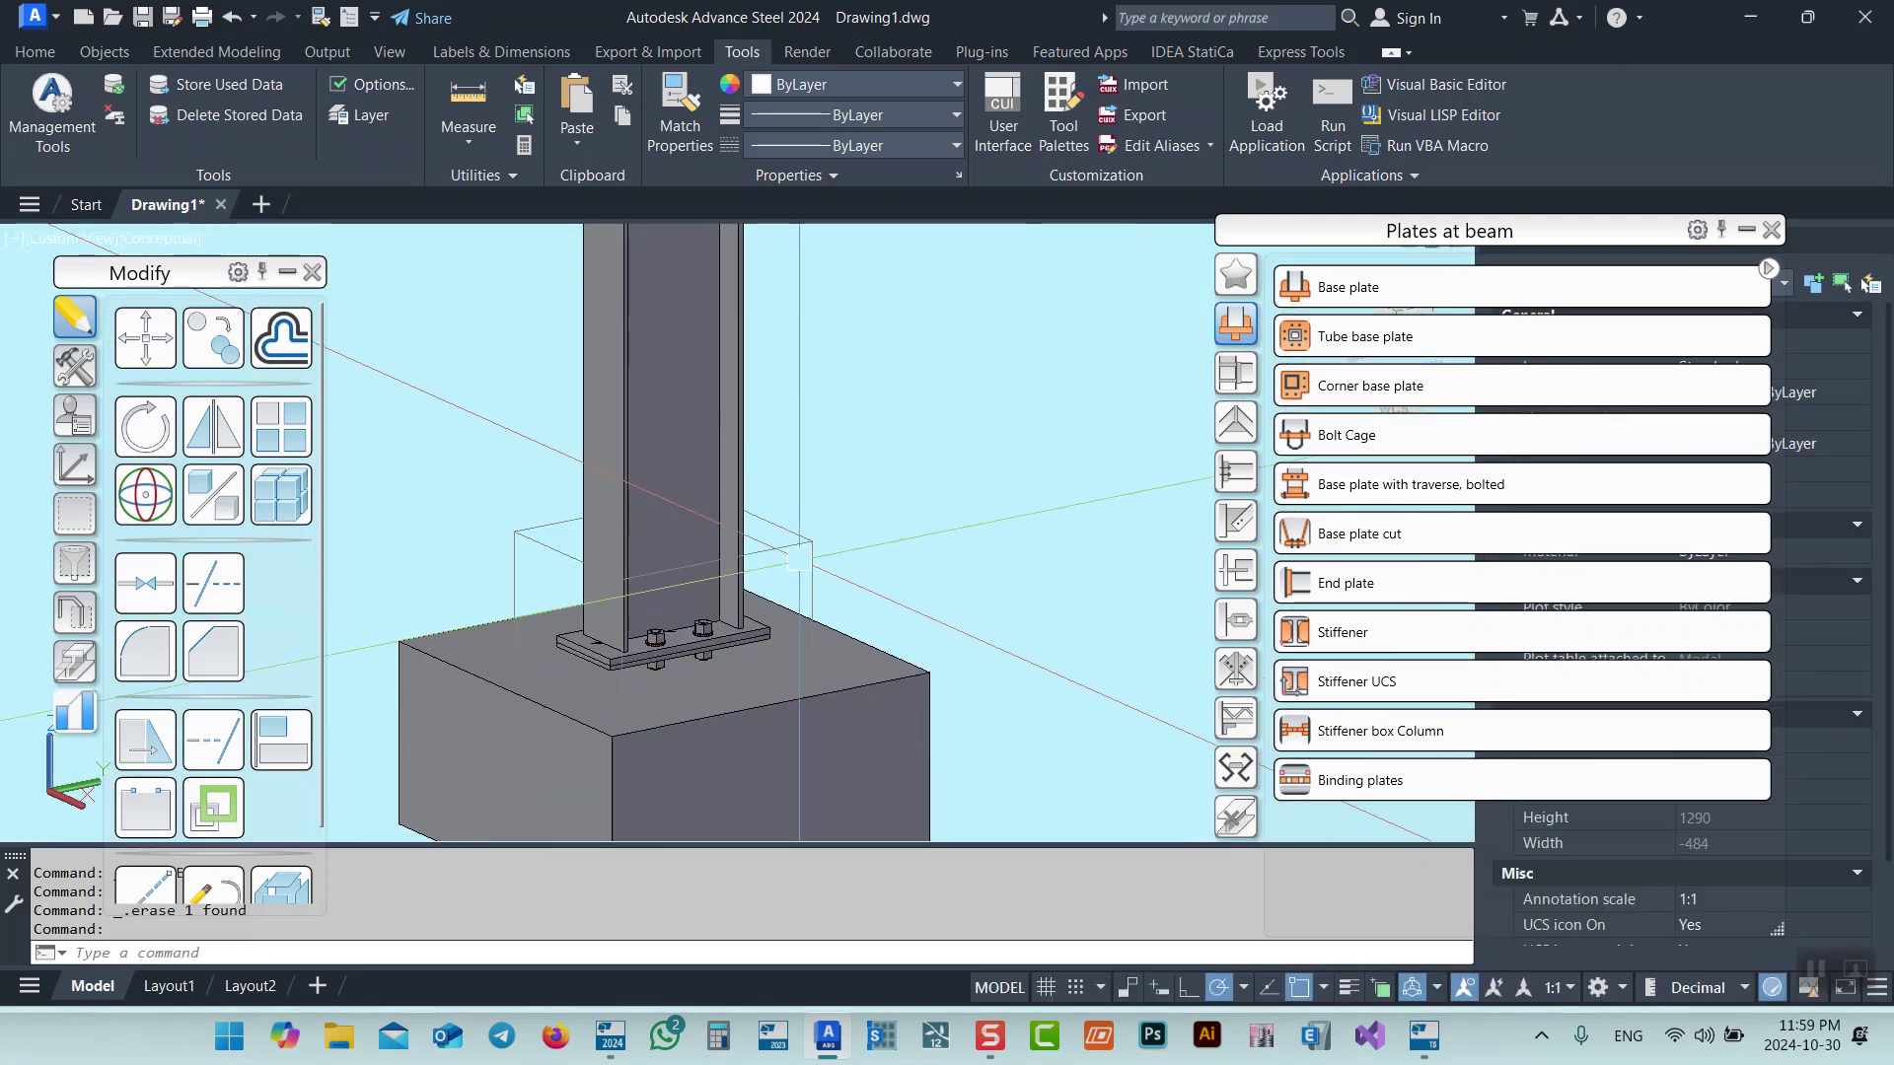
click(1406, 285)
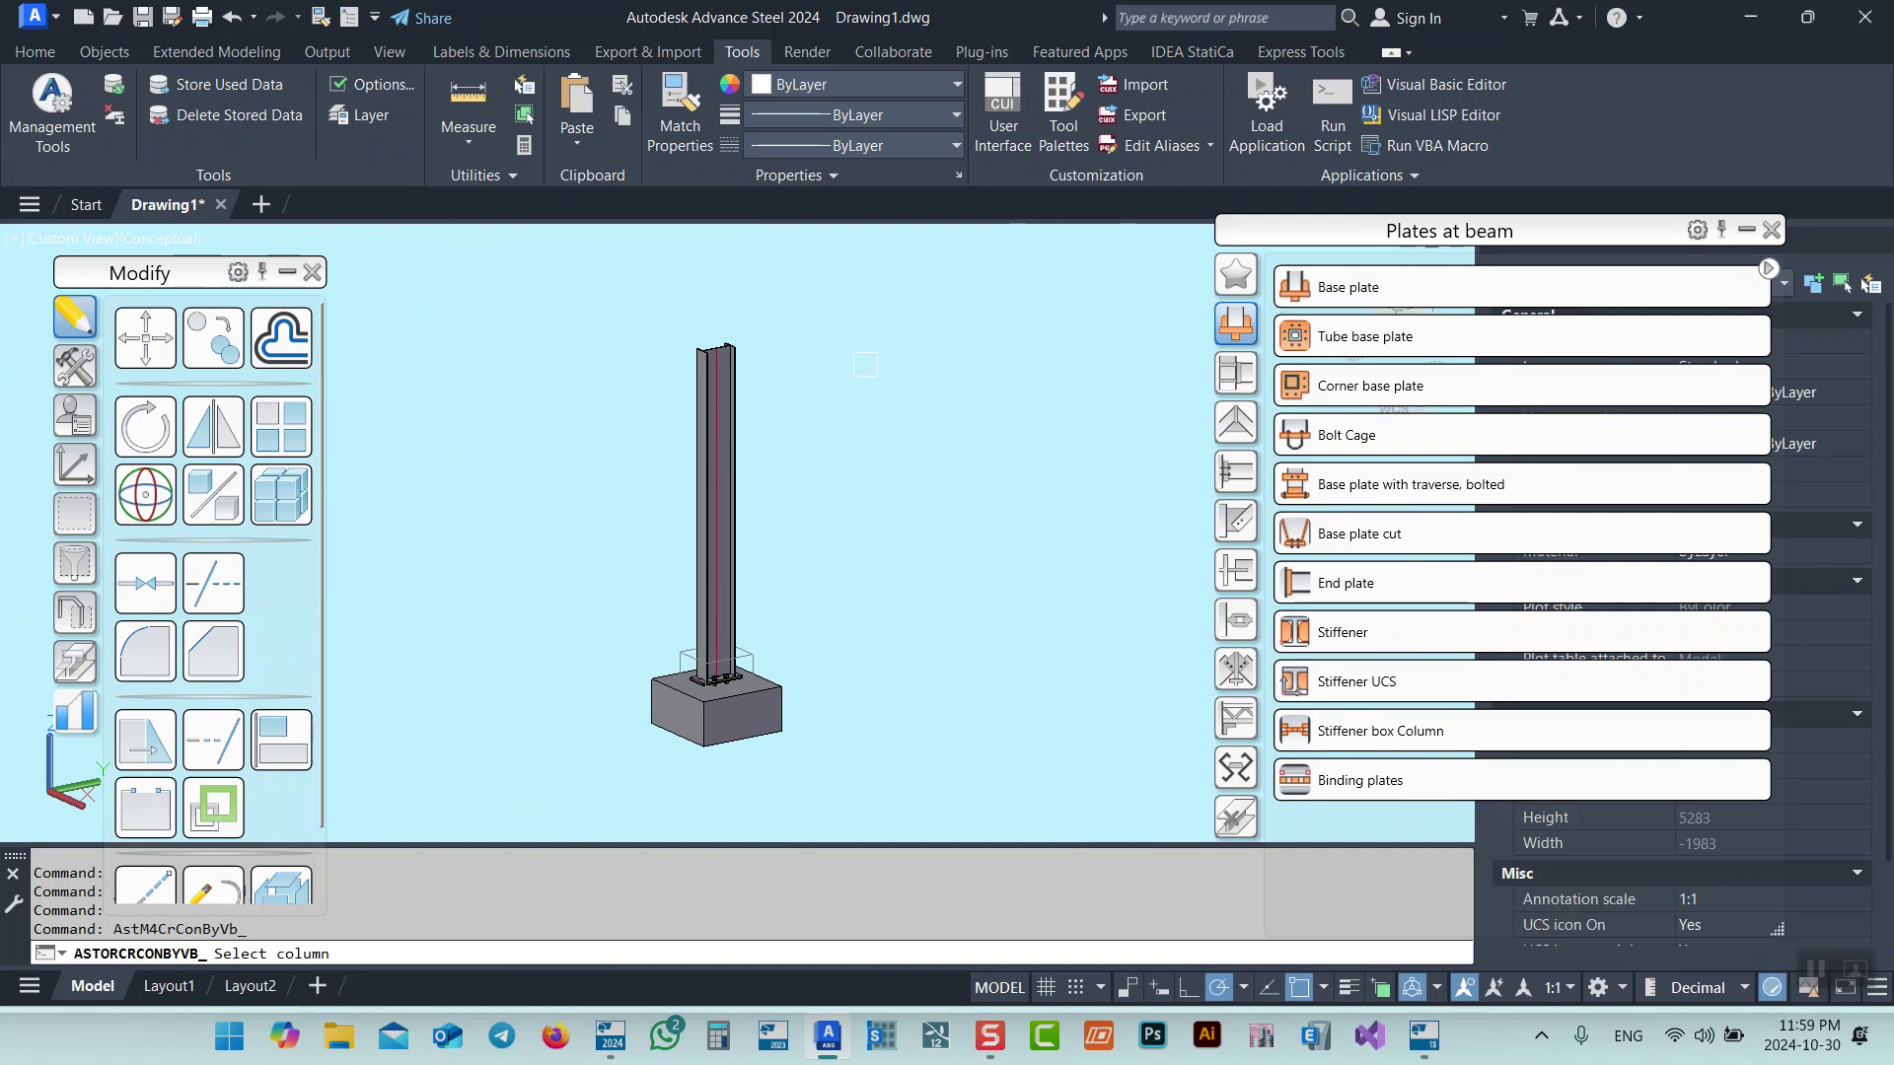
scroll(690, 365, up, 4)
click(688, 373)
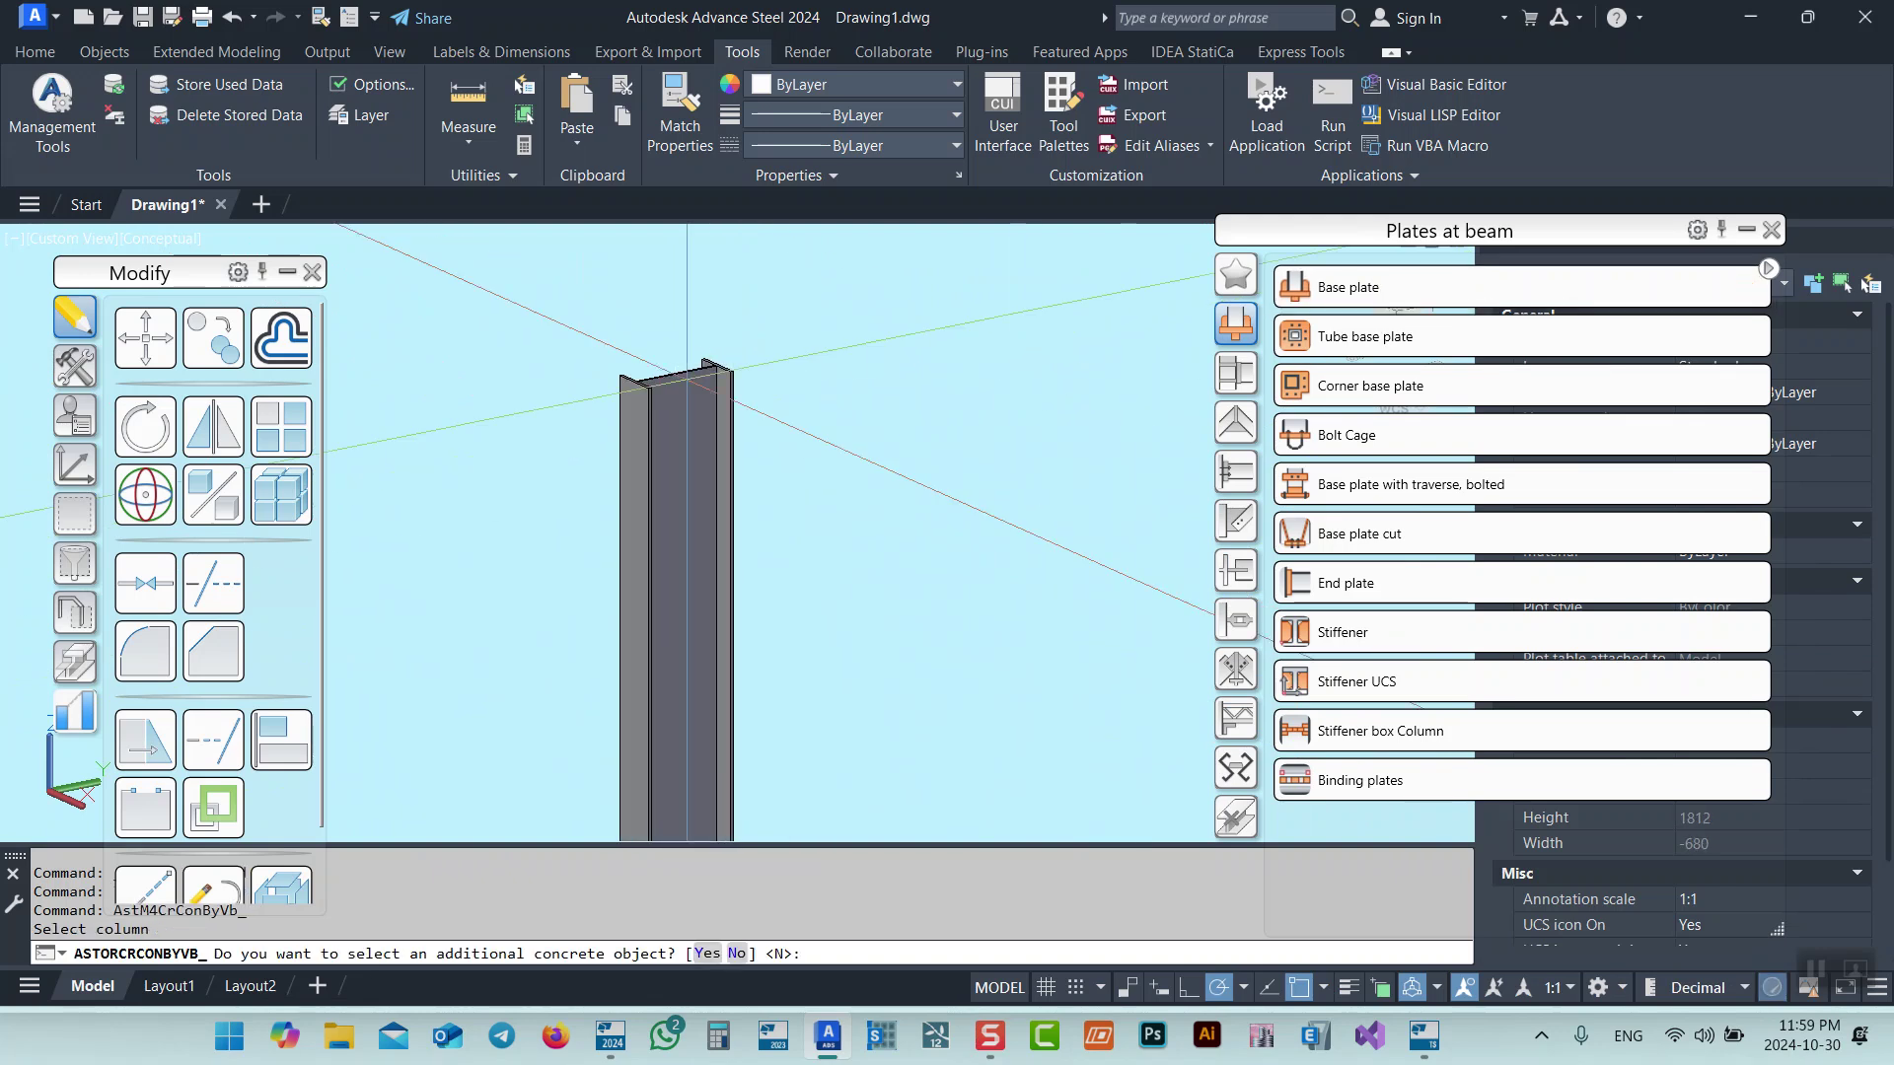
key(Return)
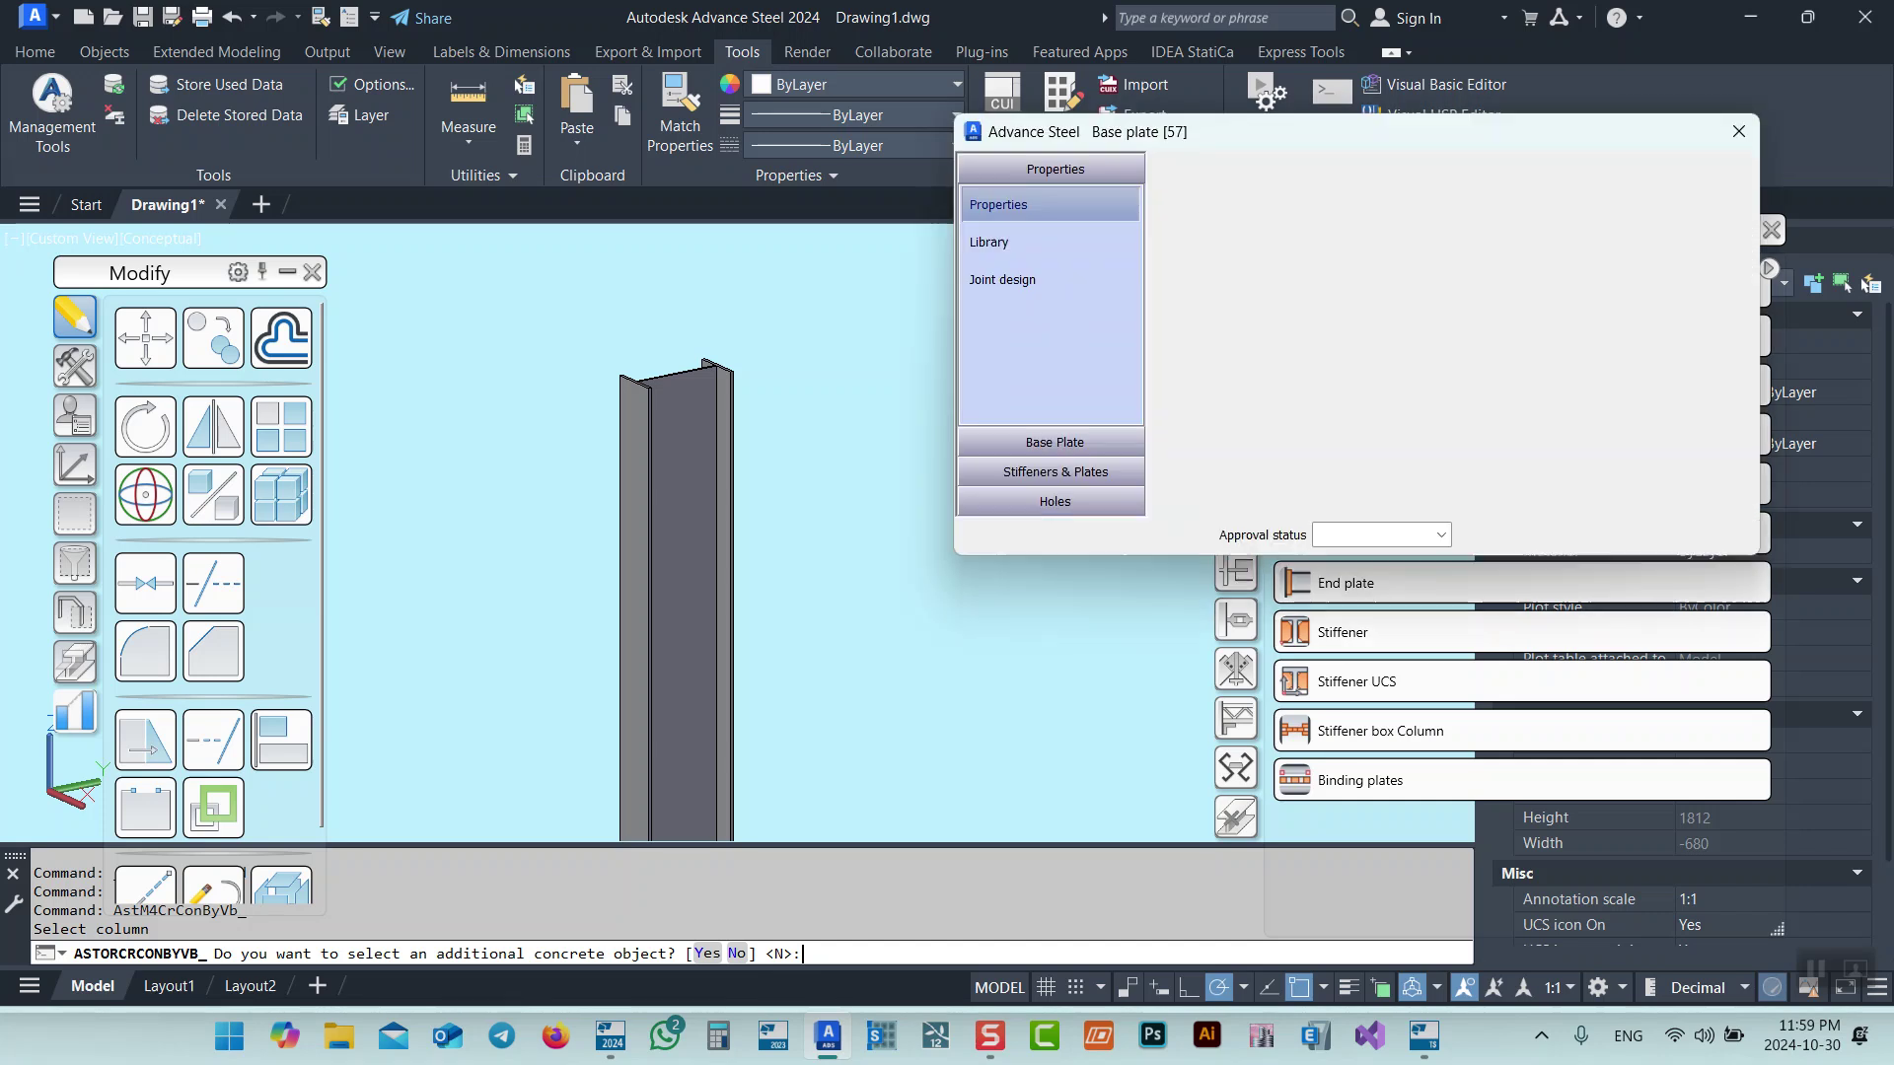
scroll(698, 360, down, 4)
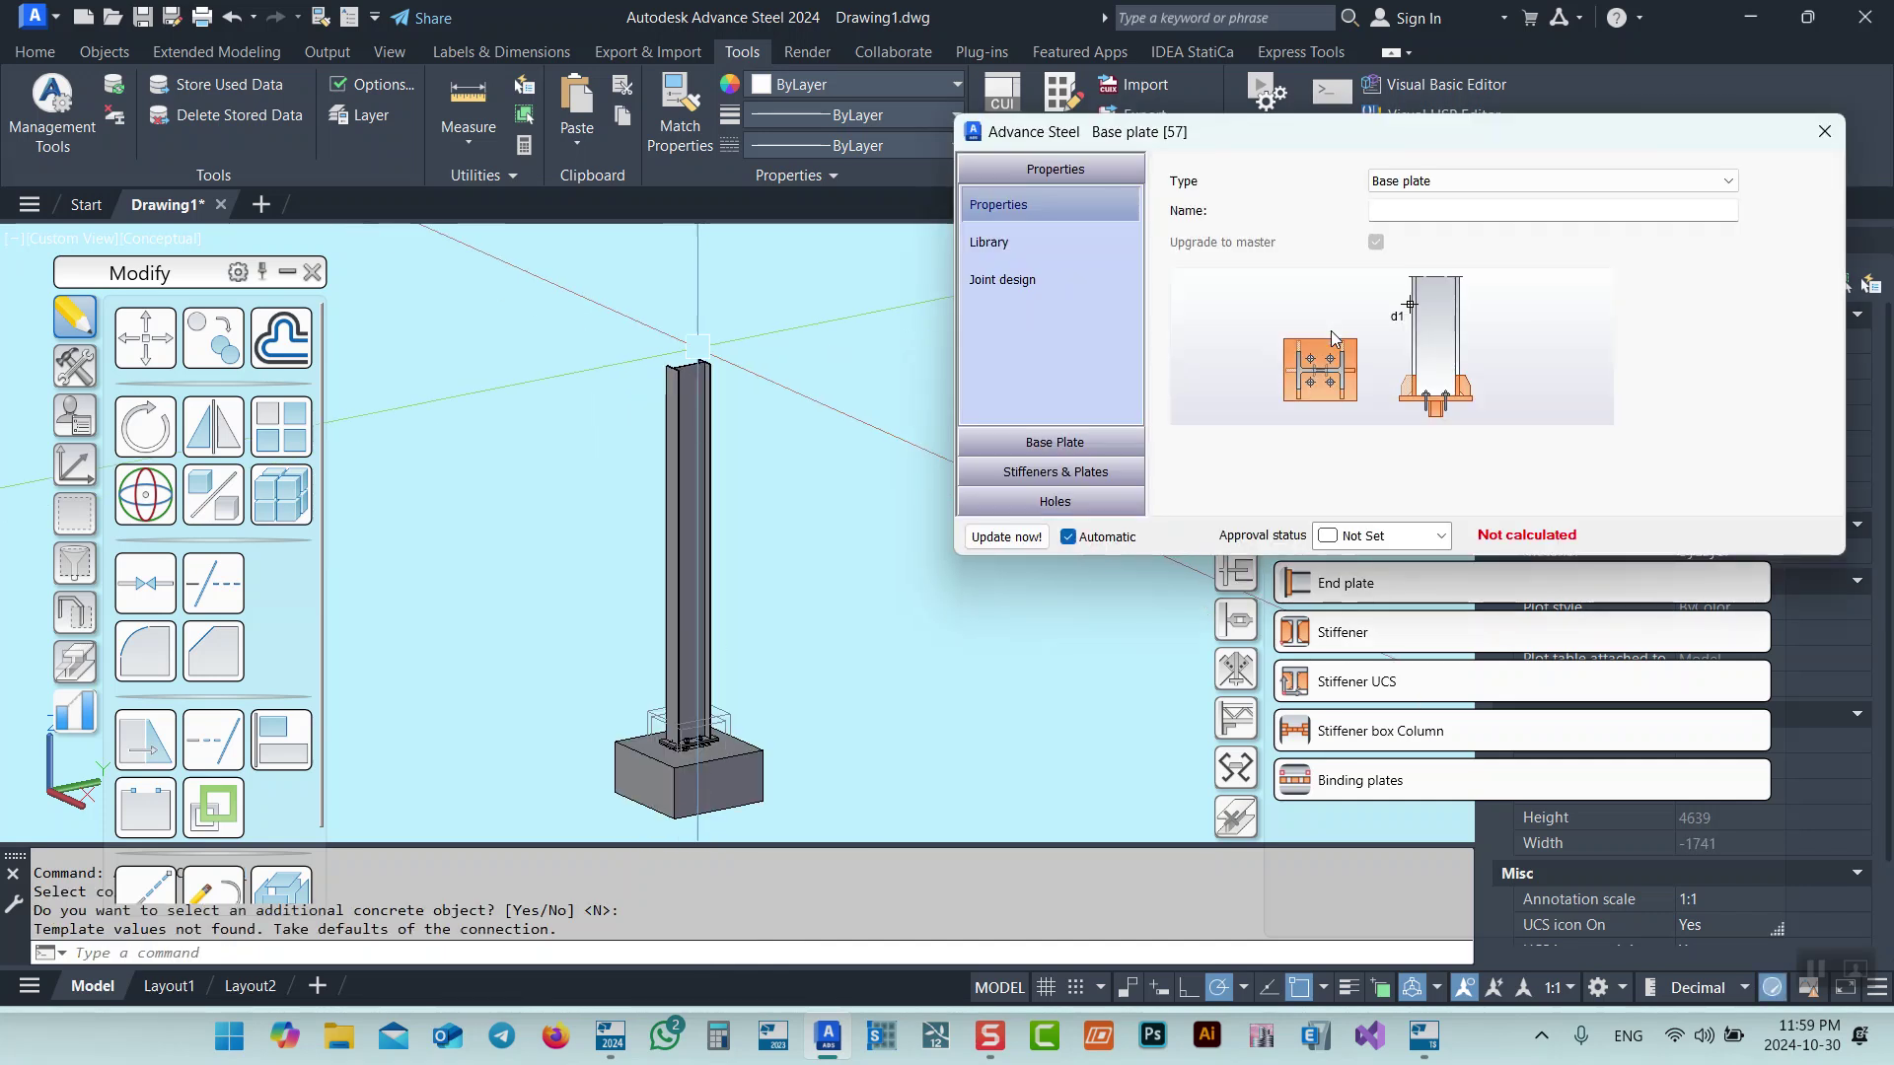
Delete the duplicate base plate connection at the column foot.
scroll(723, 745, up, 6)
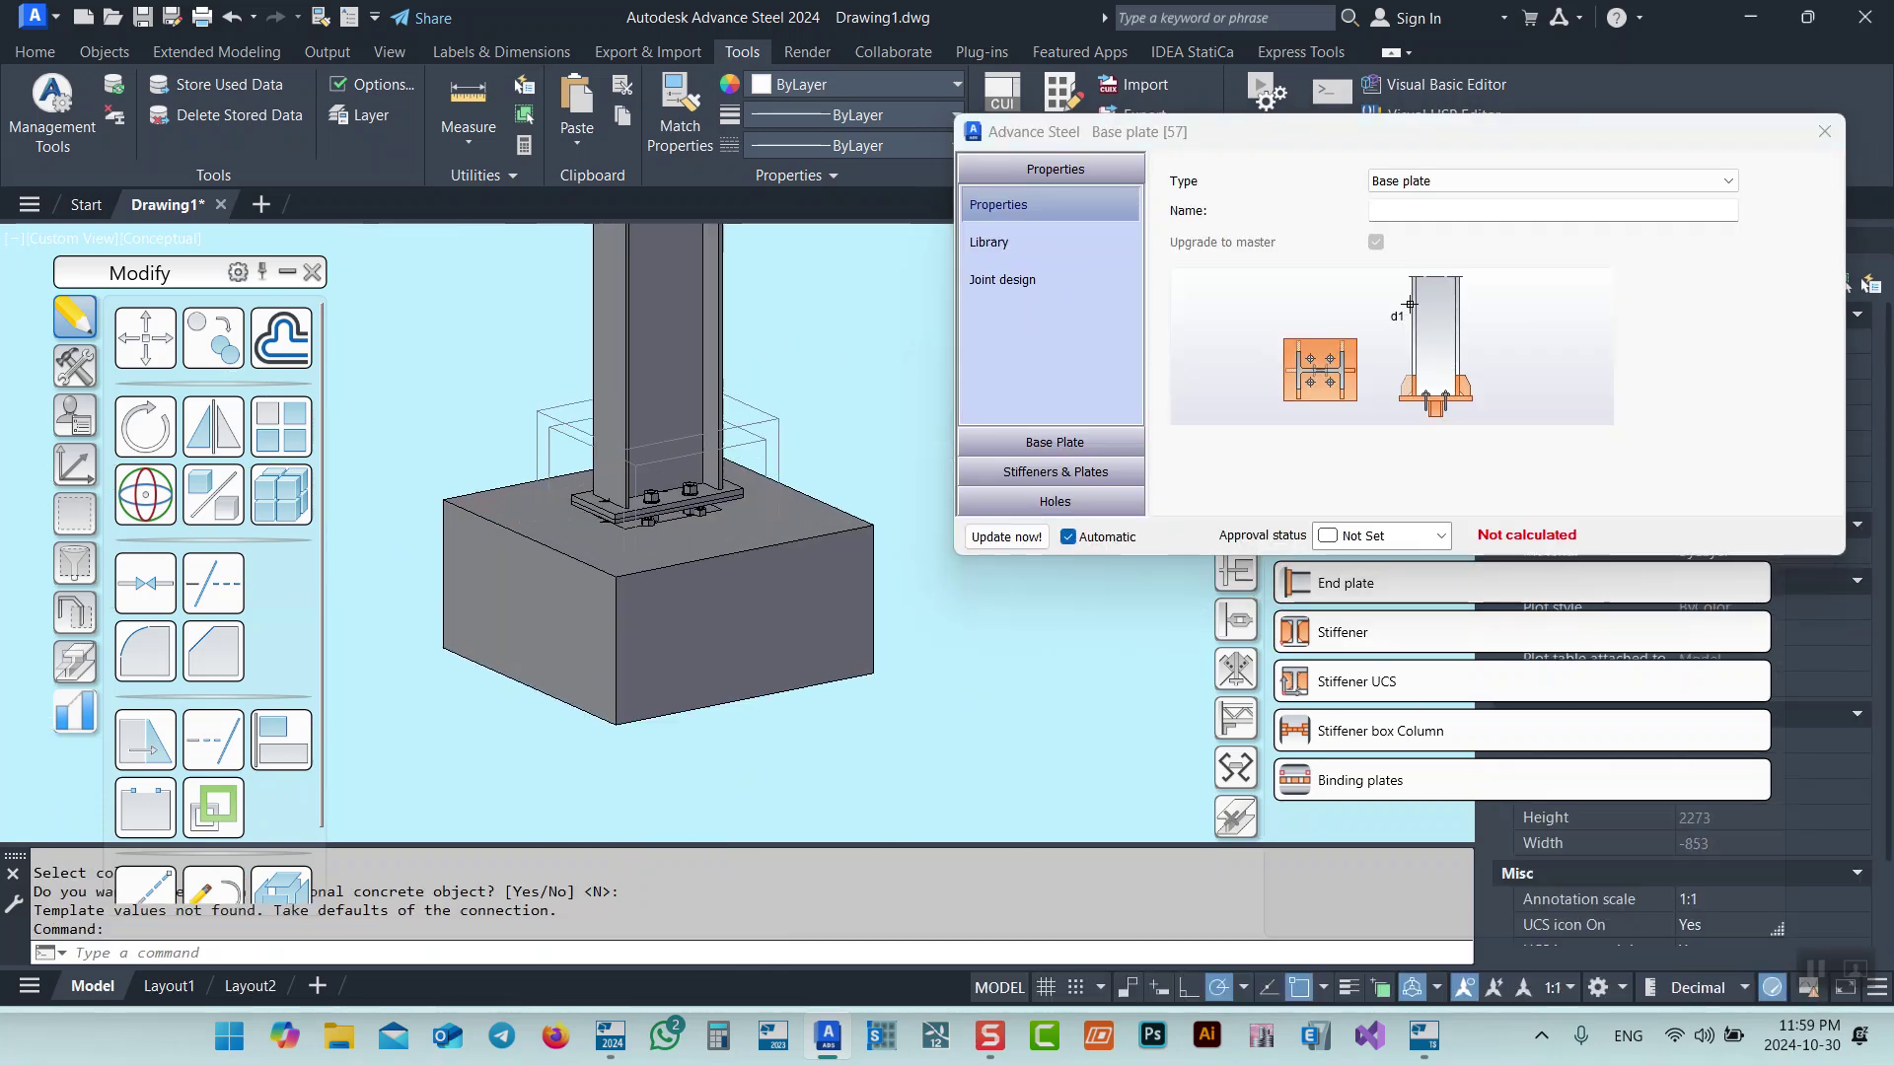
scroll(696, 477, up, 2)
click(630, 496)
key(Delete)
scroll(630, 495, down, 3)
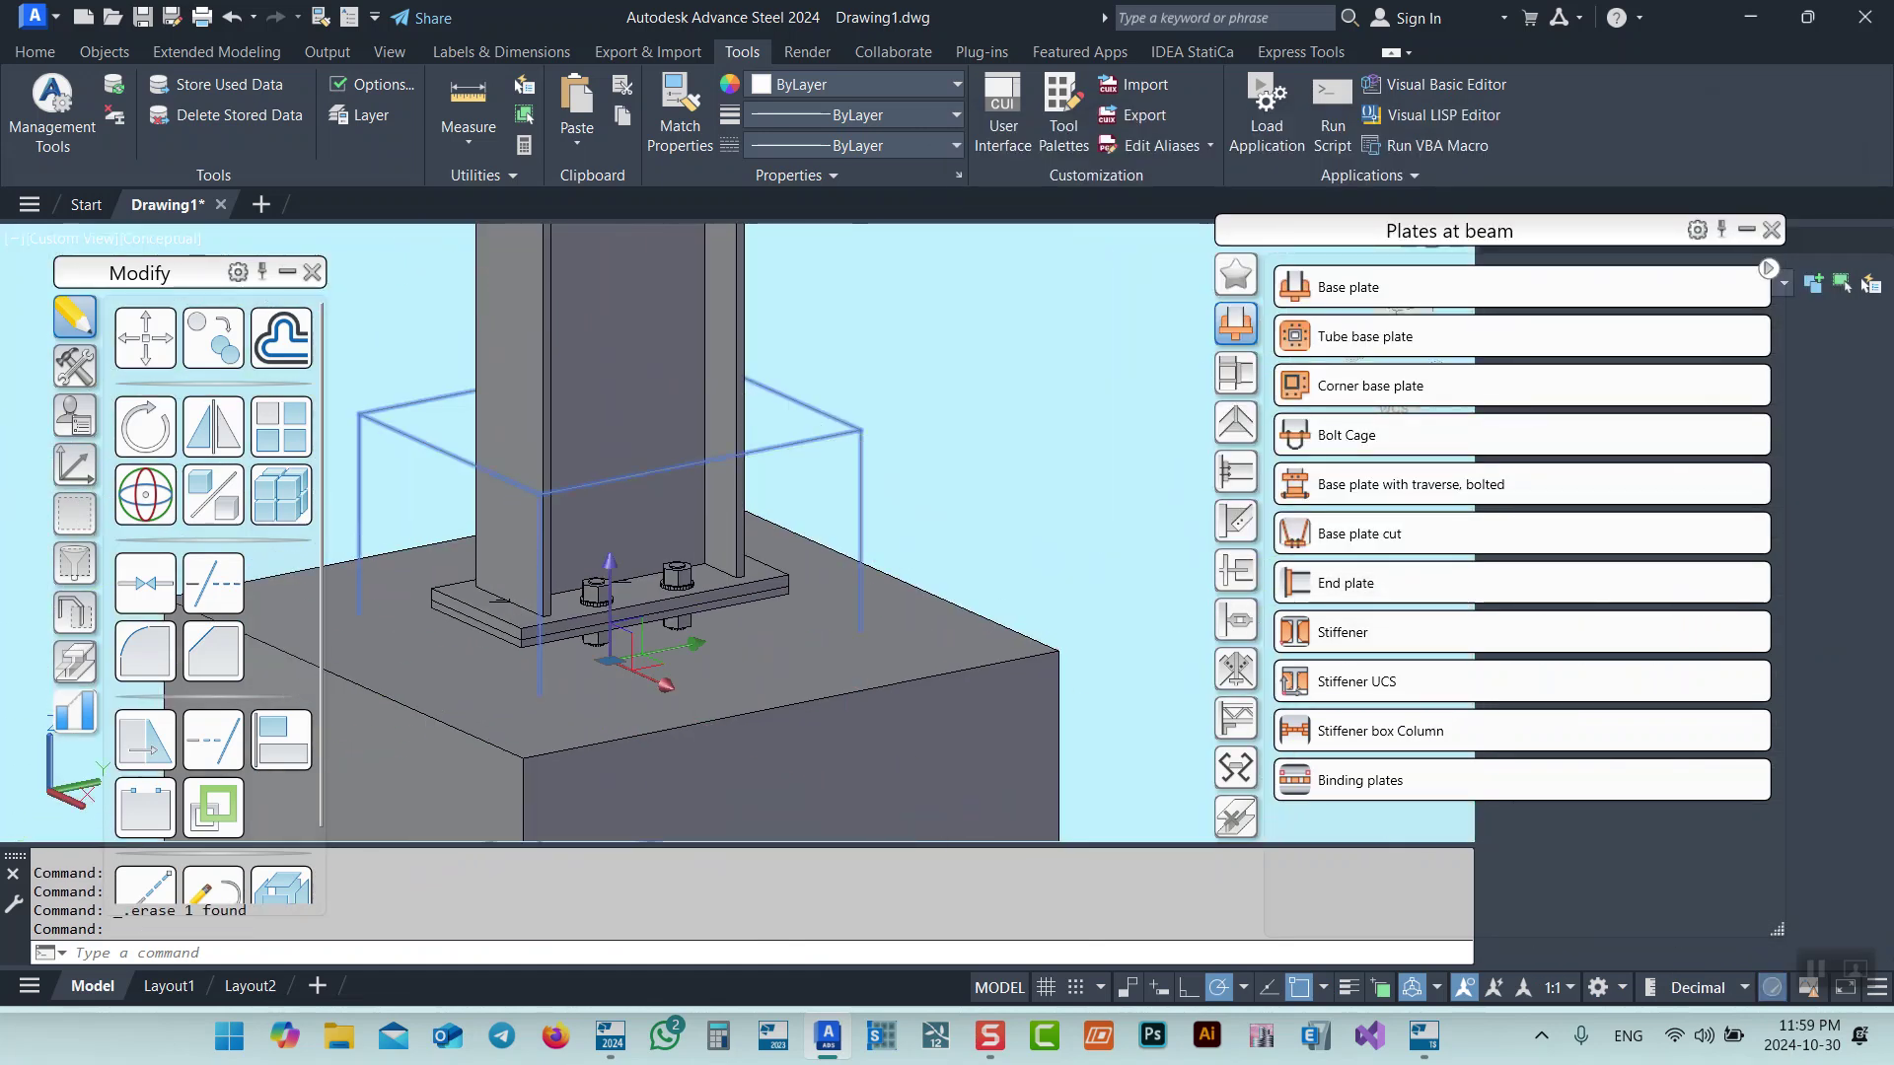
Open the remaining base plate connection's properties and examine its plate layout, dimensions, corners, and anchor and hole settings.
double_click(750, 639)
scroll(690, 495, down, 3)
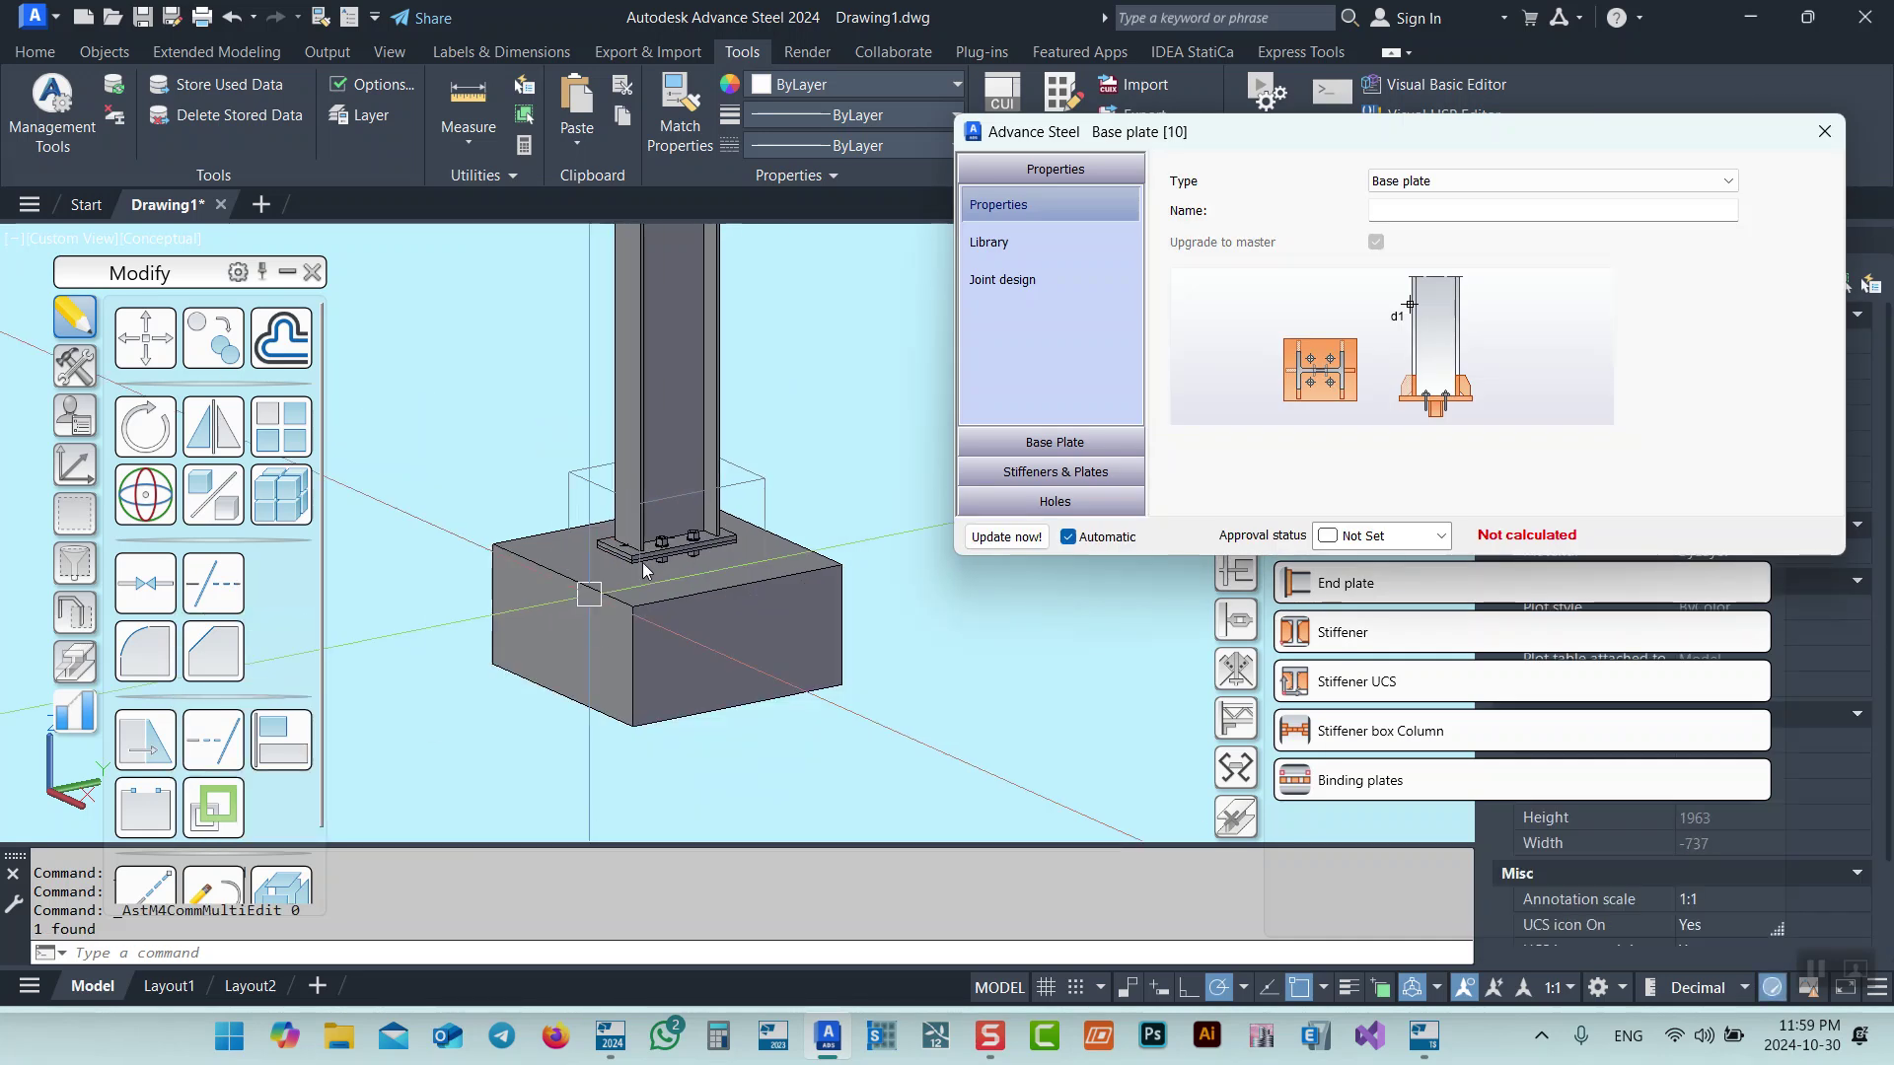
scroll(641, 723, down, 3)
click(1111, 444)
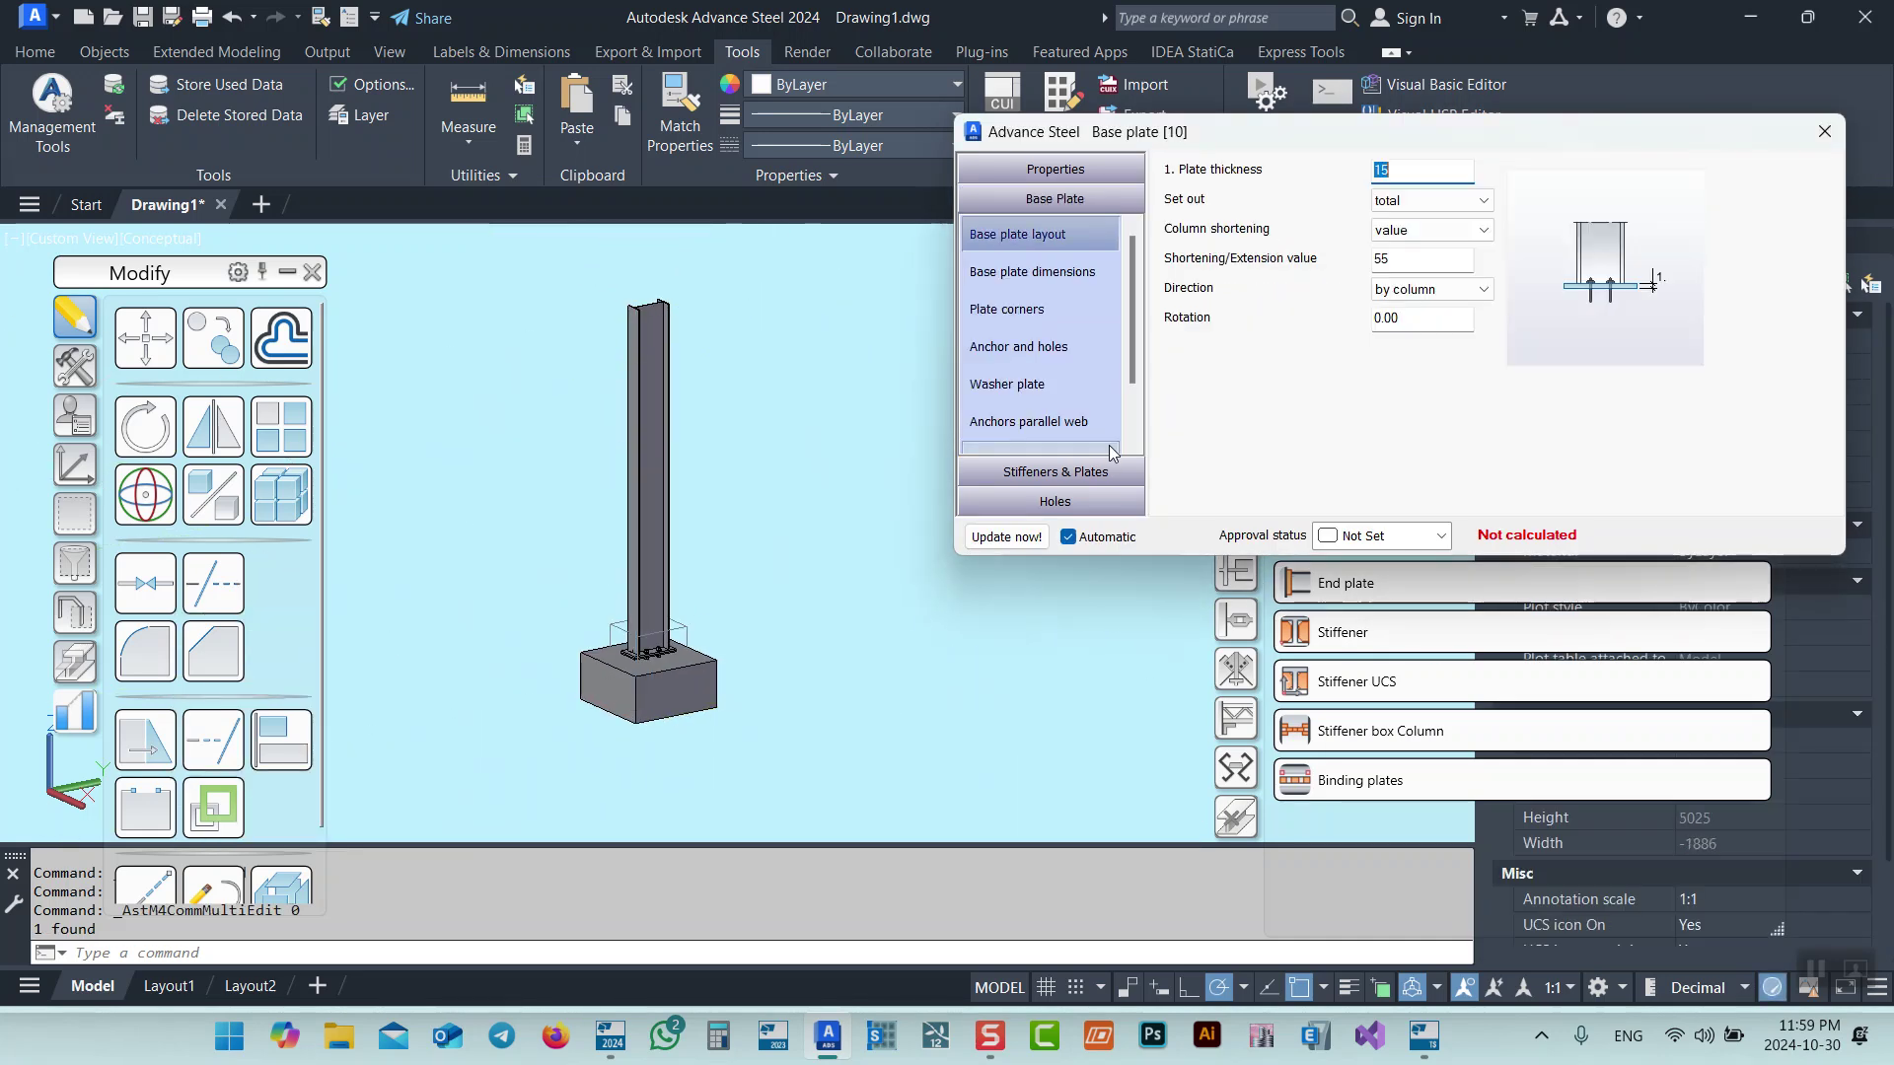
click(1006, 272)
click(1006, 309)
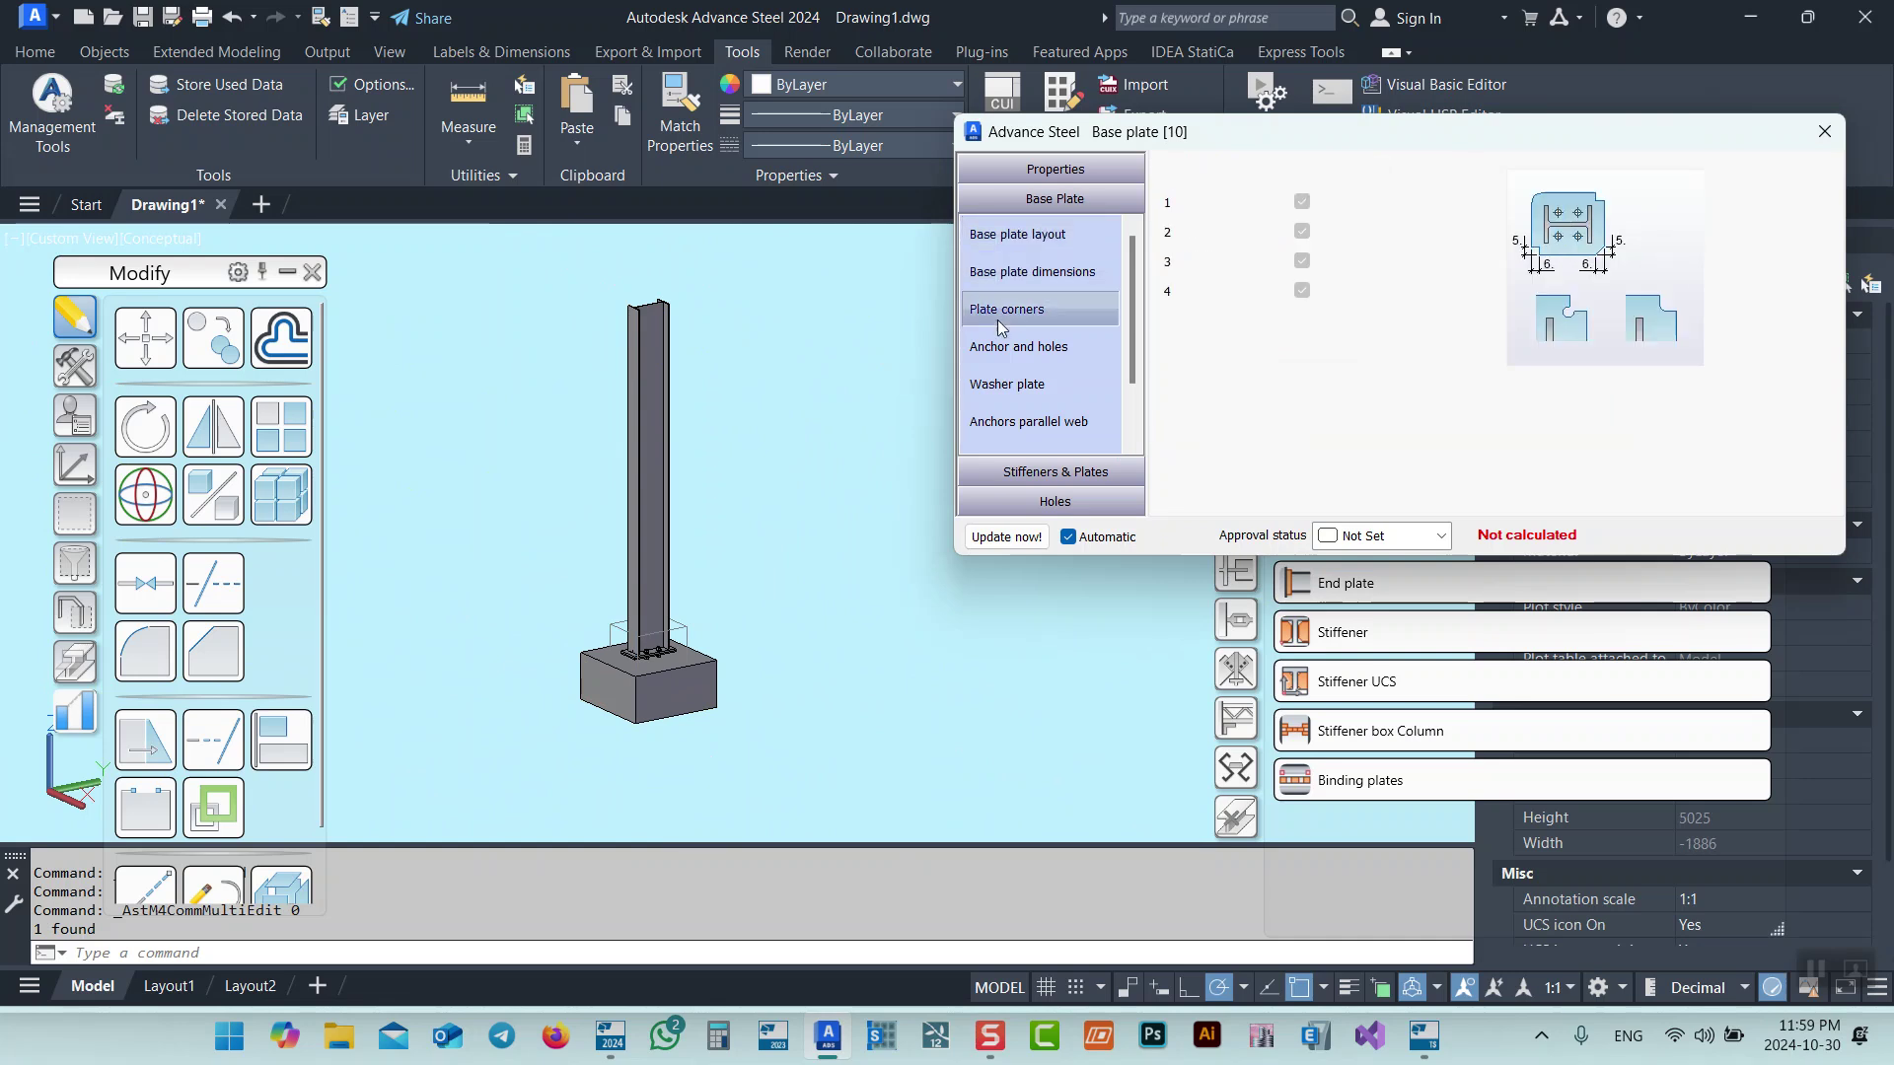
click(1018, 346)
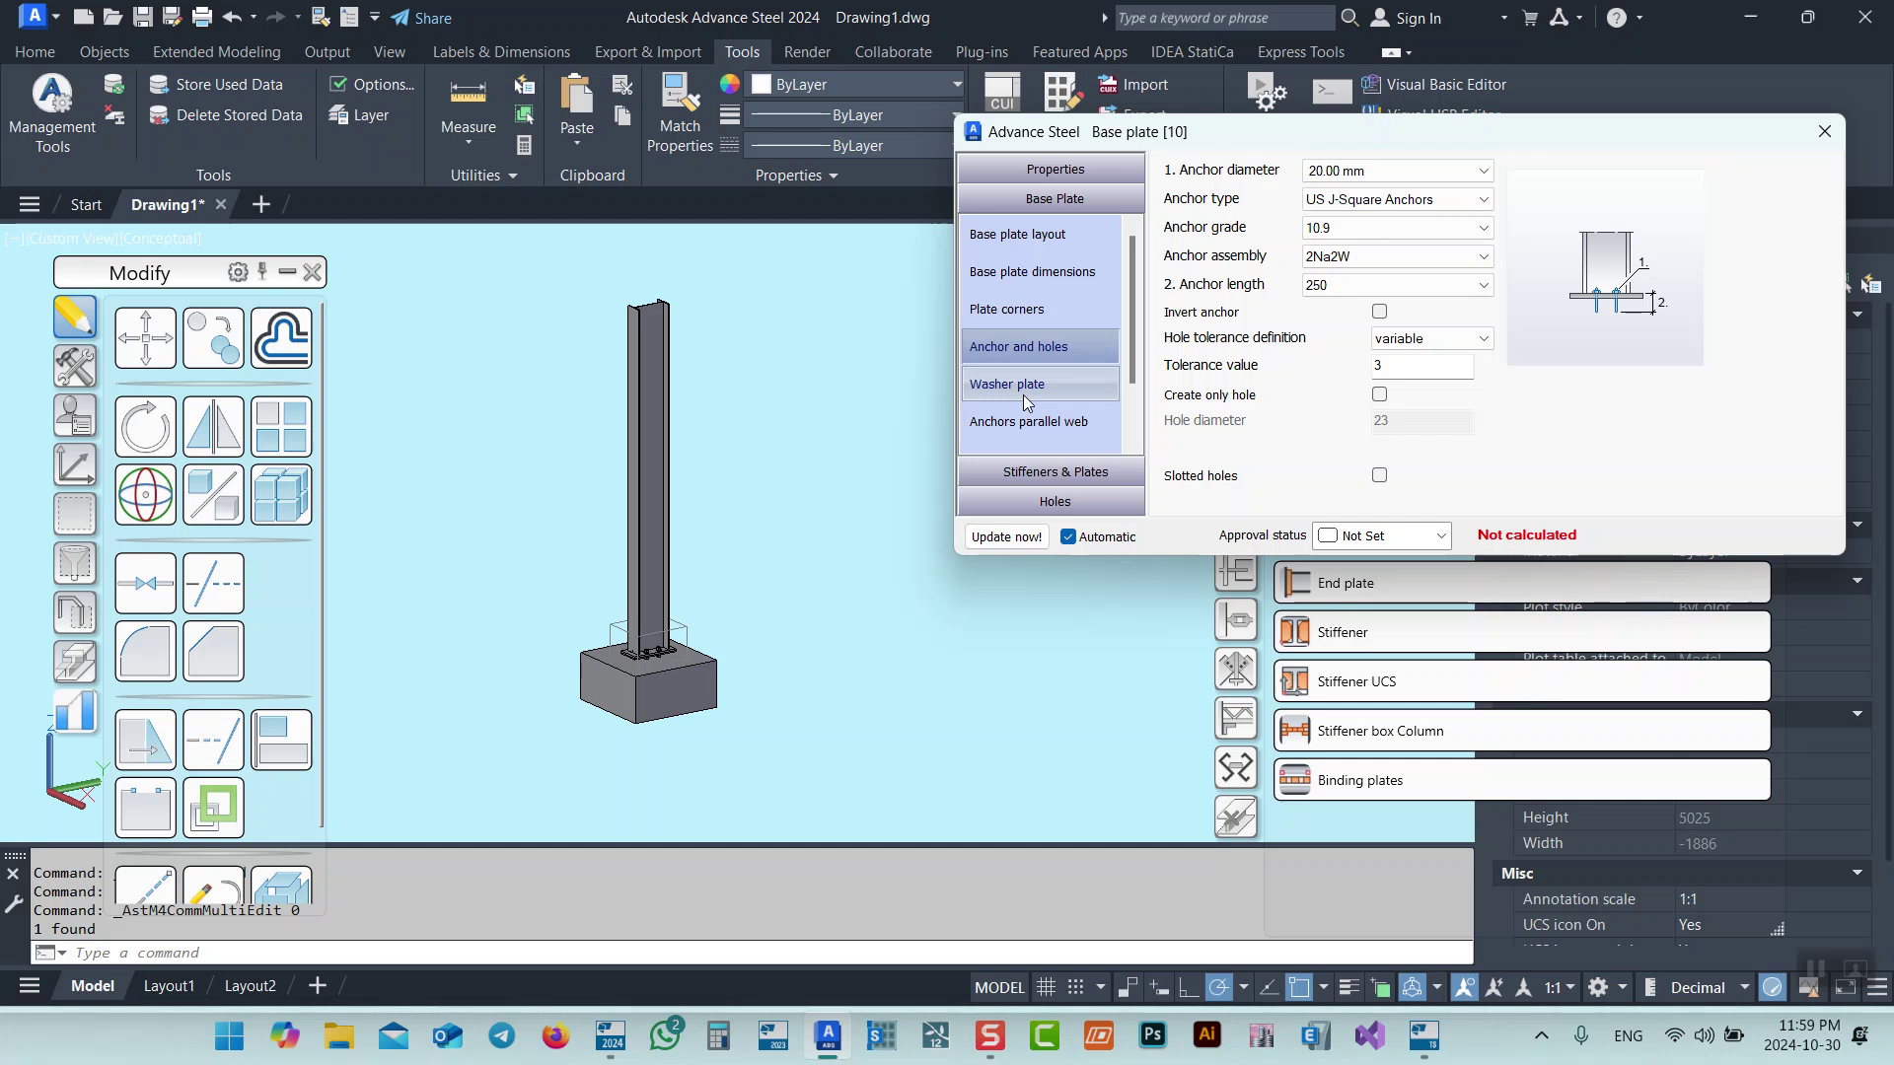
Try inverting the base plate anchors and restore their original direction.
click(1380, 312)
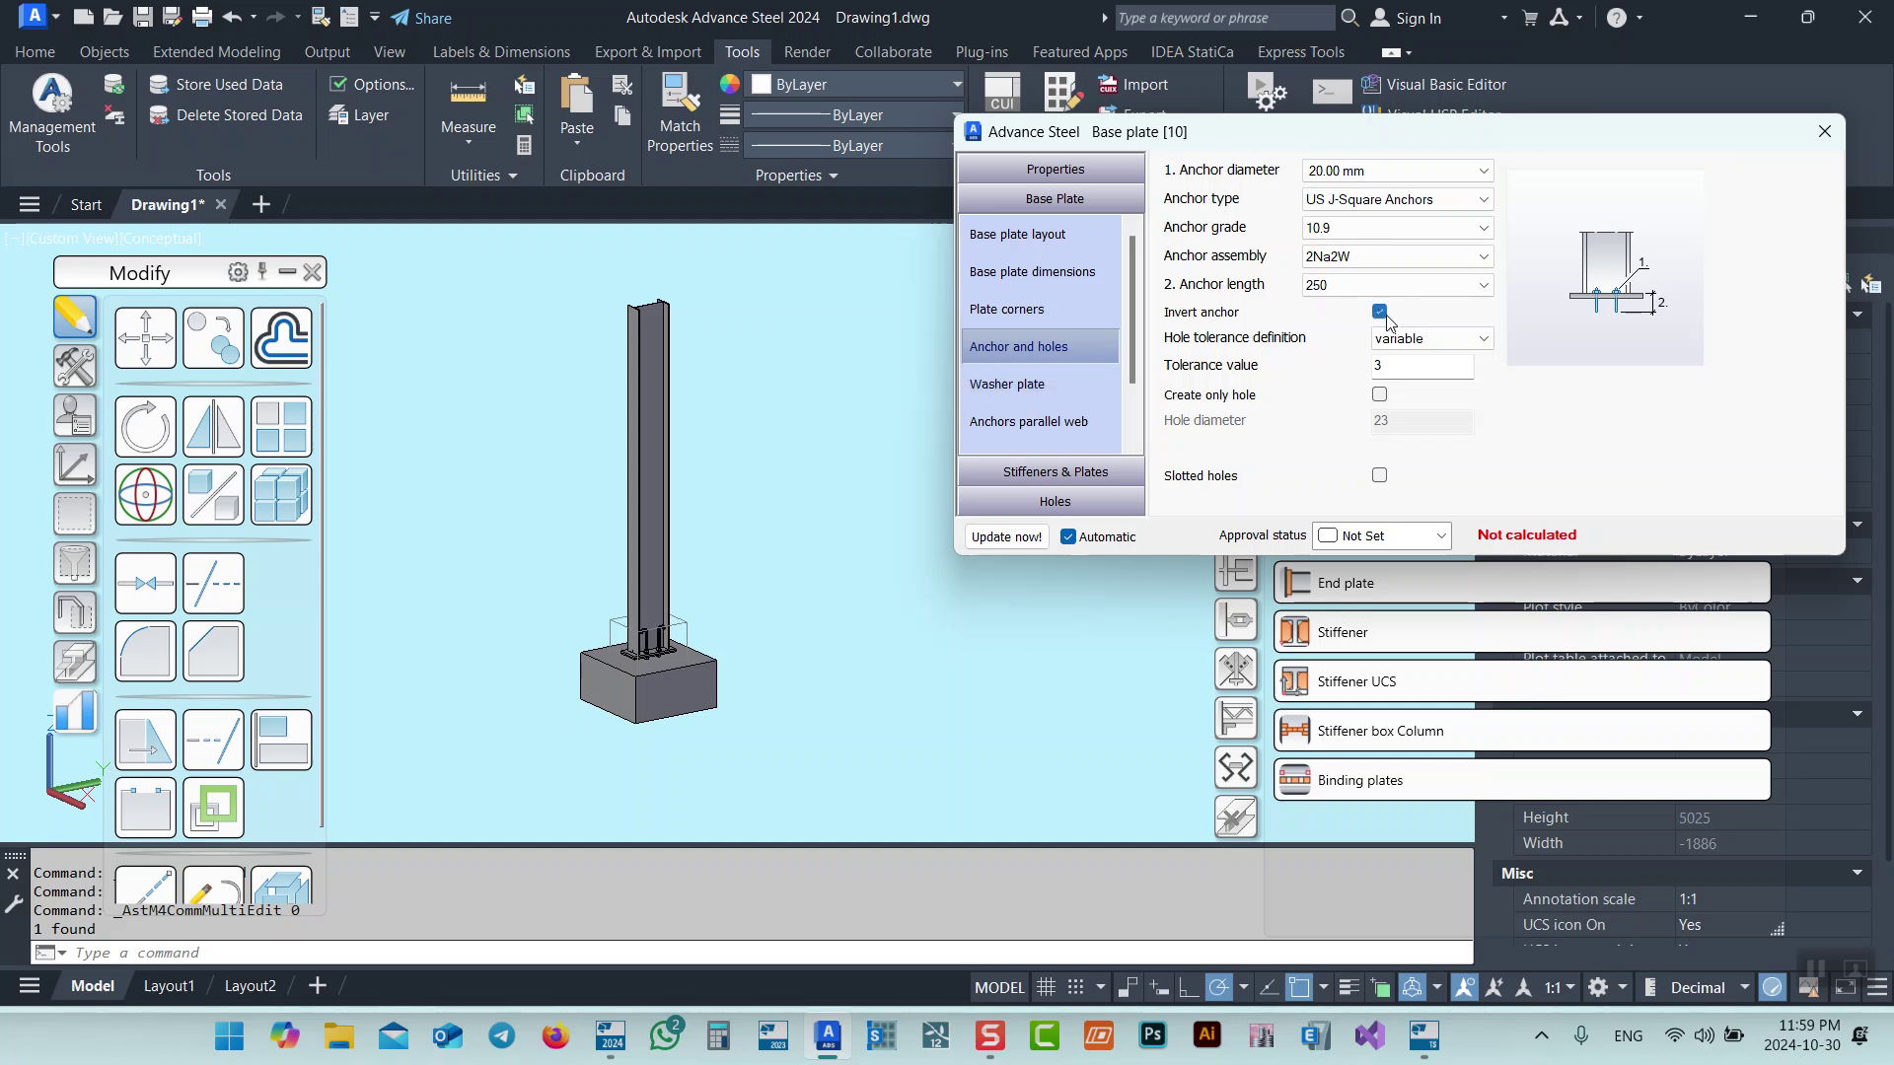
scroll(661, 671, up, 10)
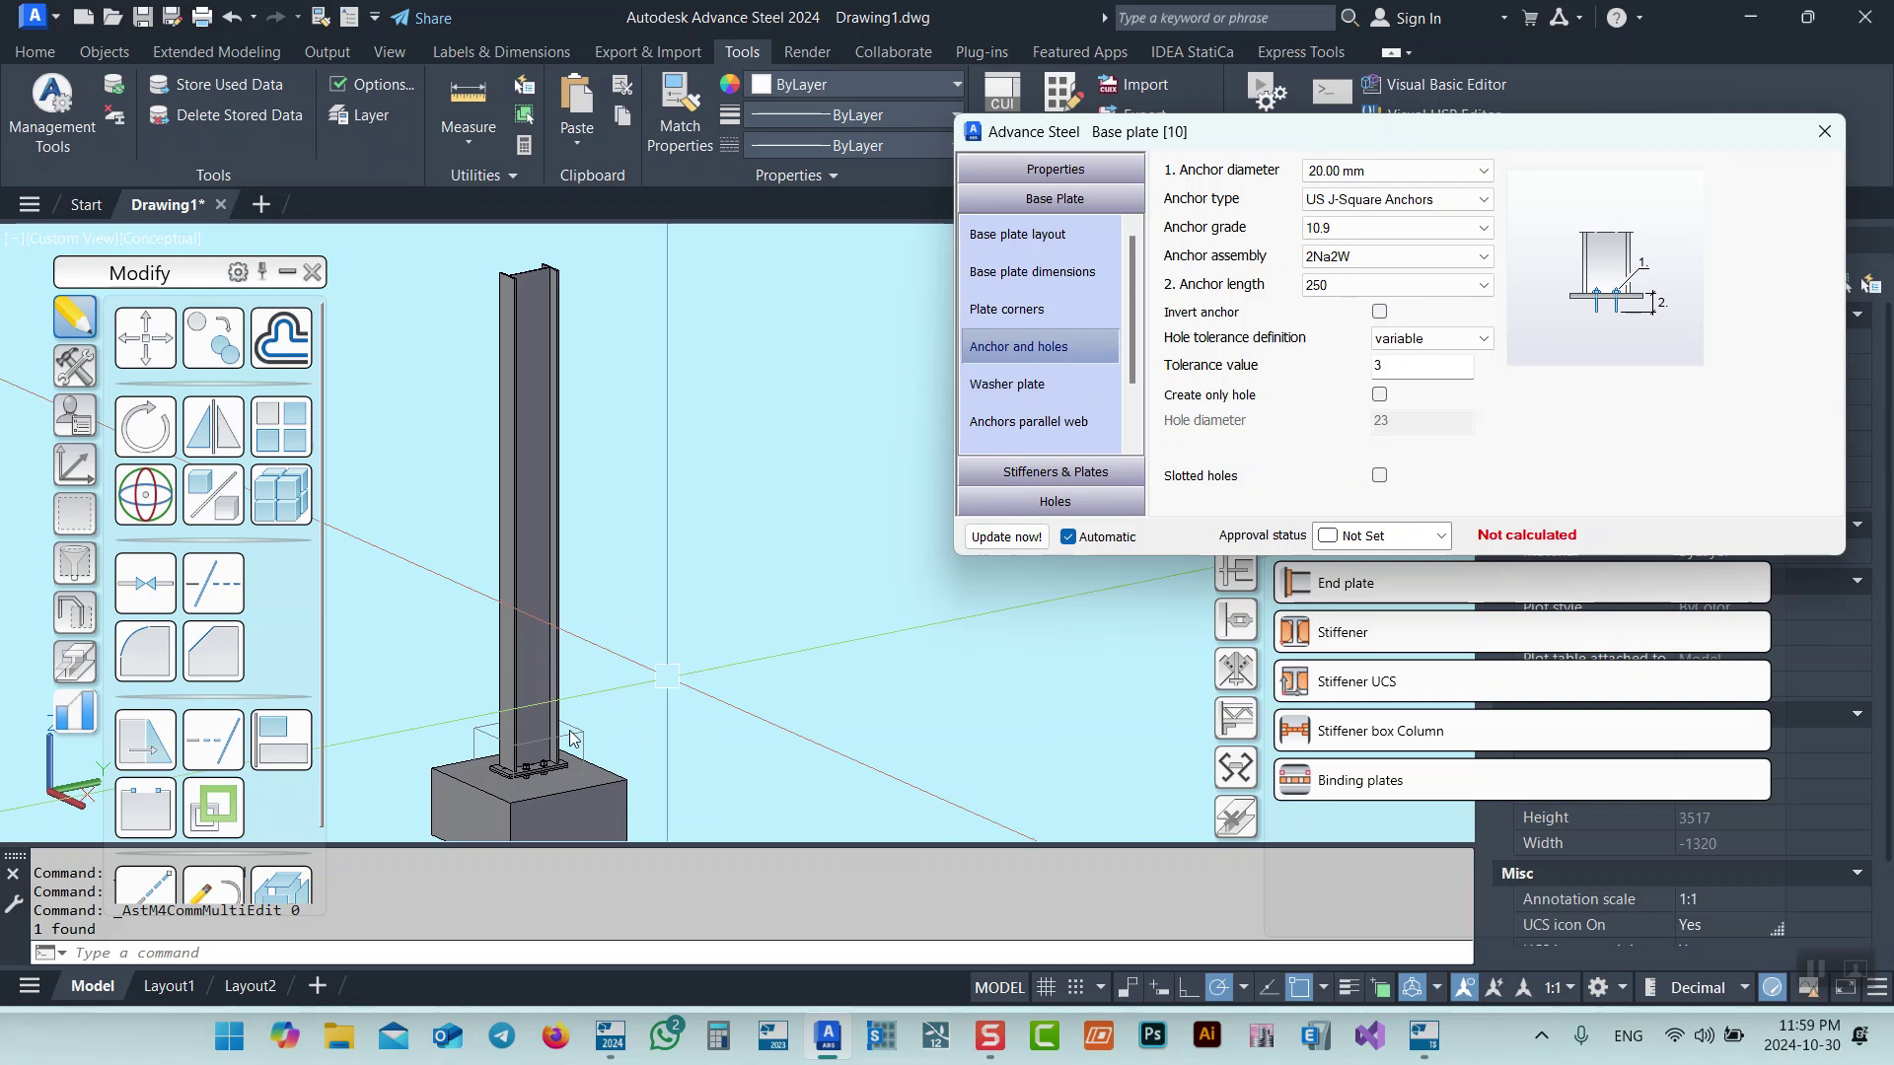
scroll(645, 589, up, 3)
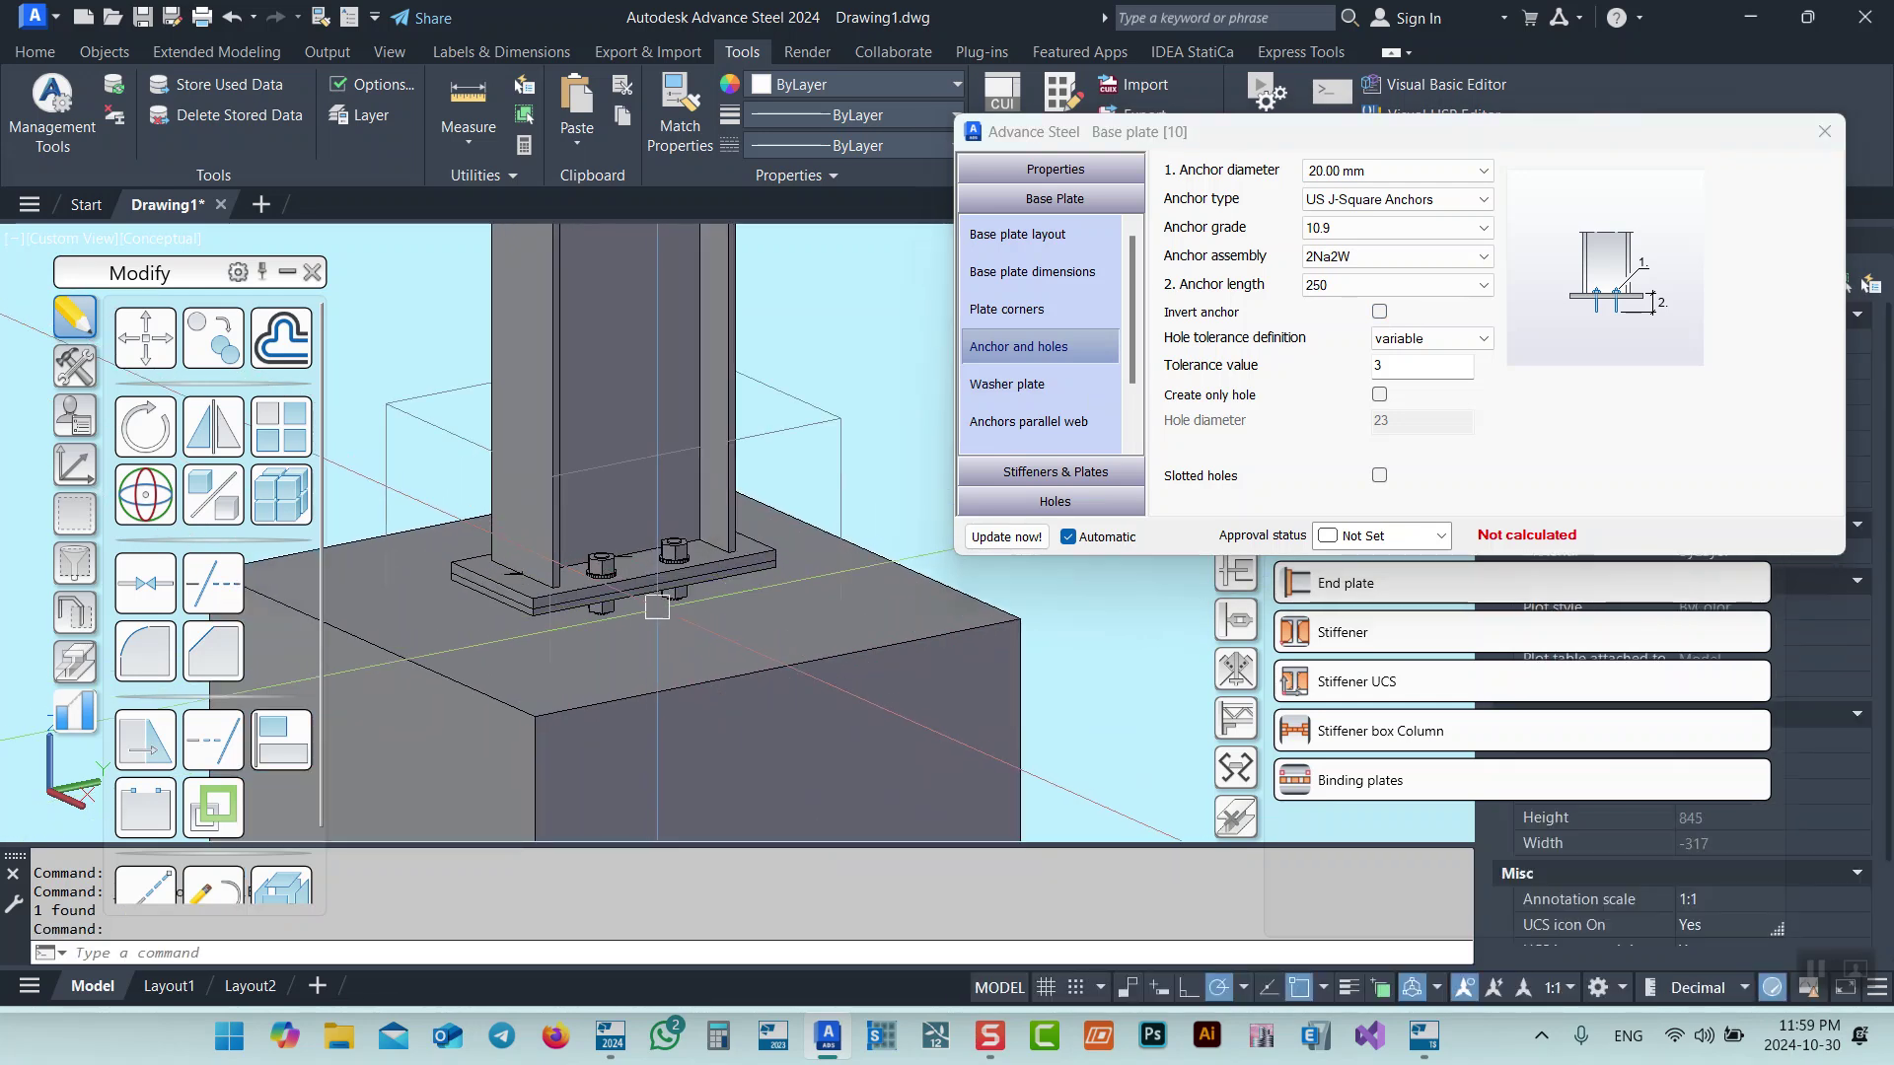
Set the number of base plate anchors to 3 both parallel to the web and parallel to the flange.
click(1049, 387)
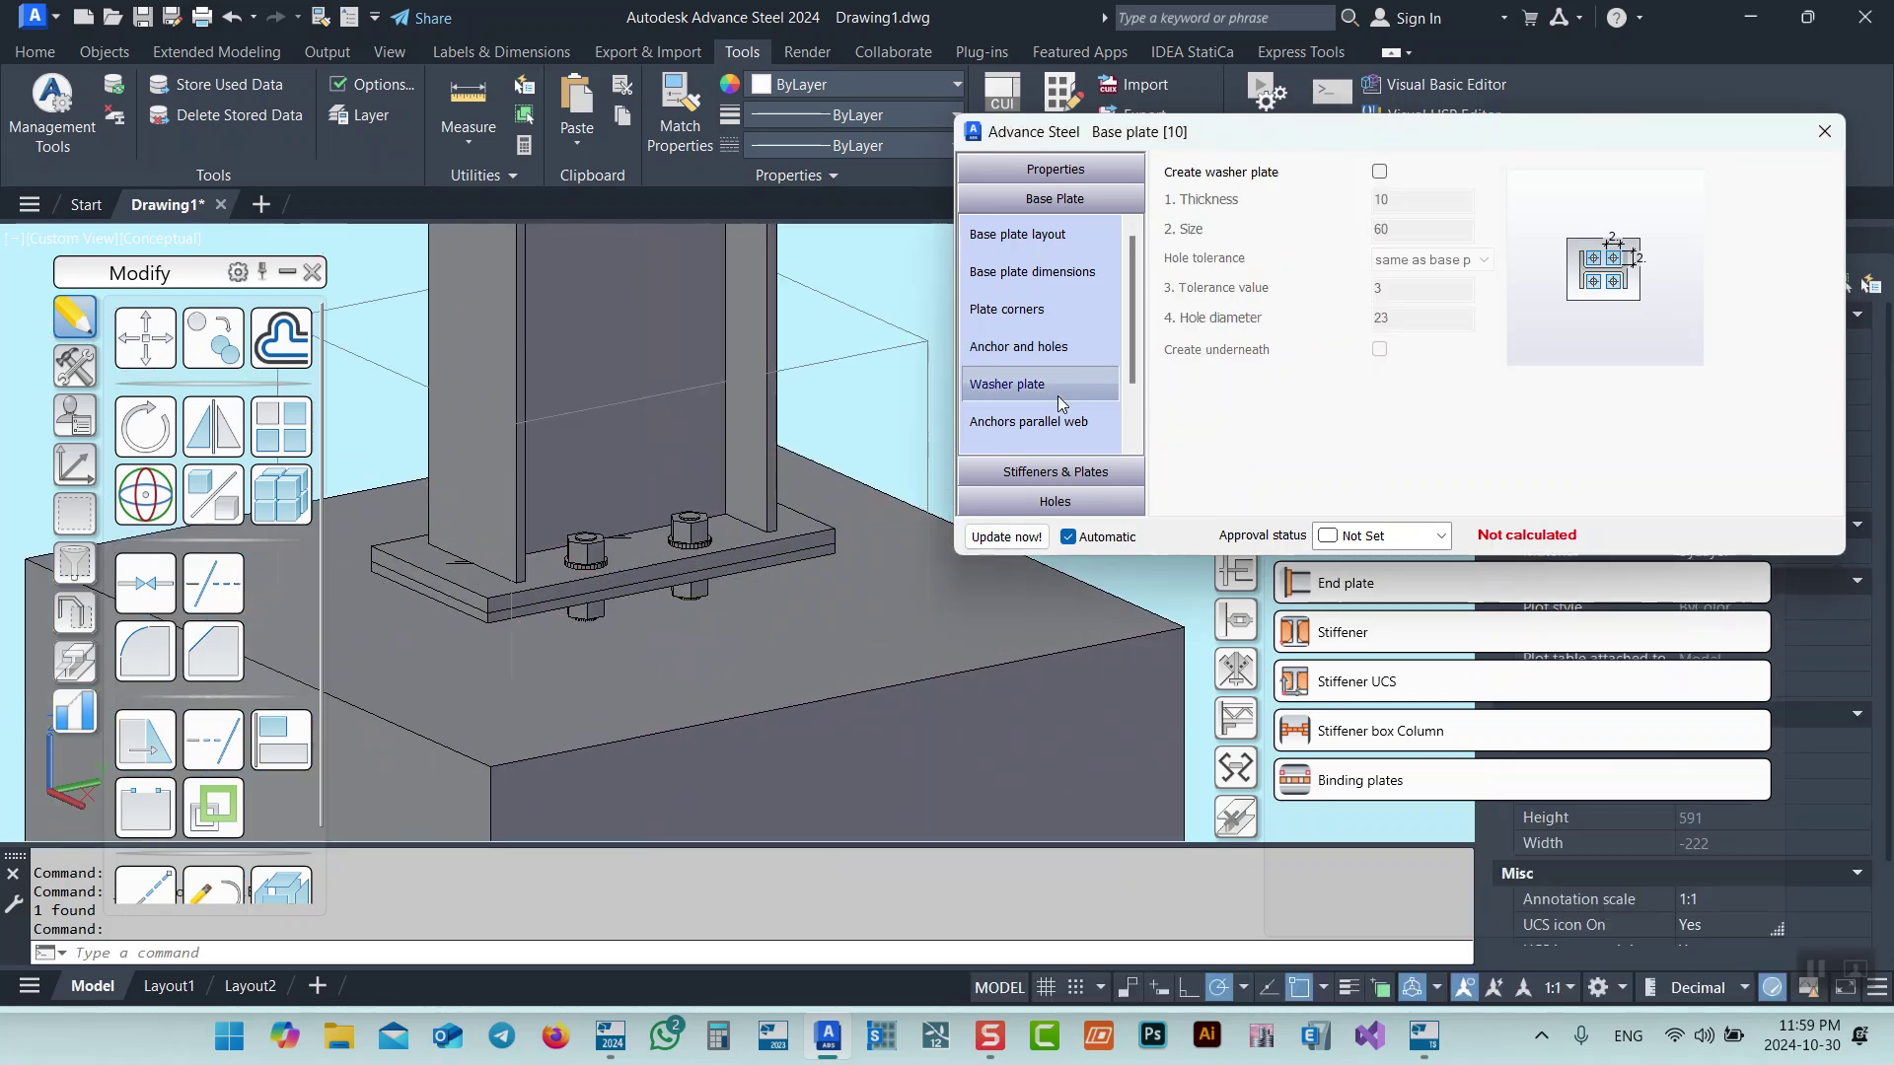
click(1059, 422)
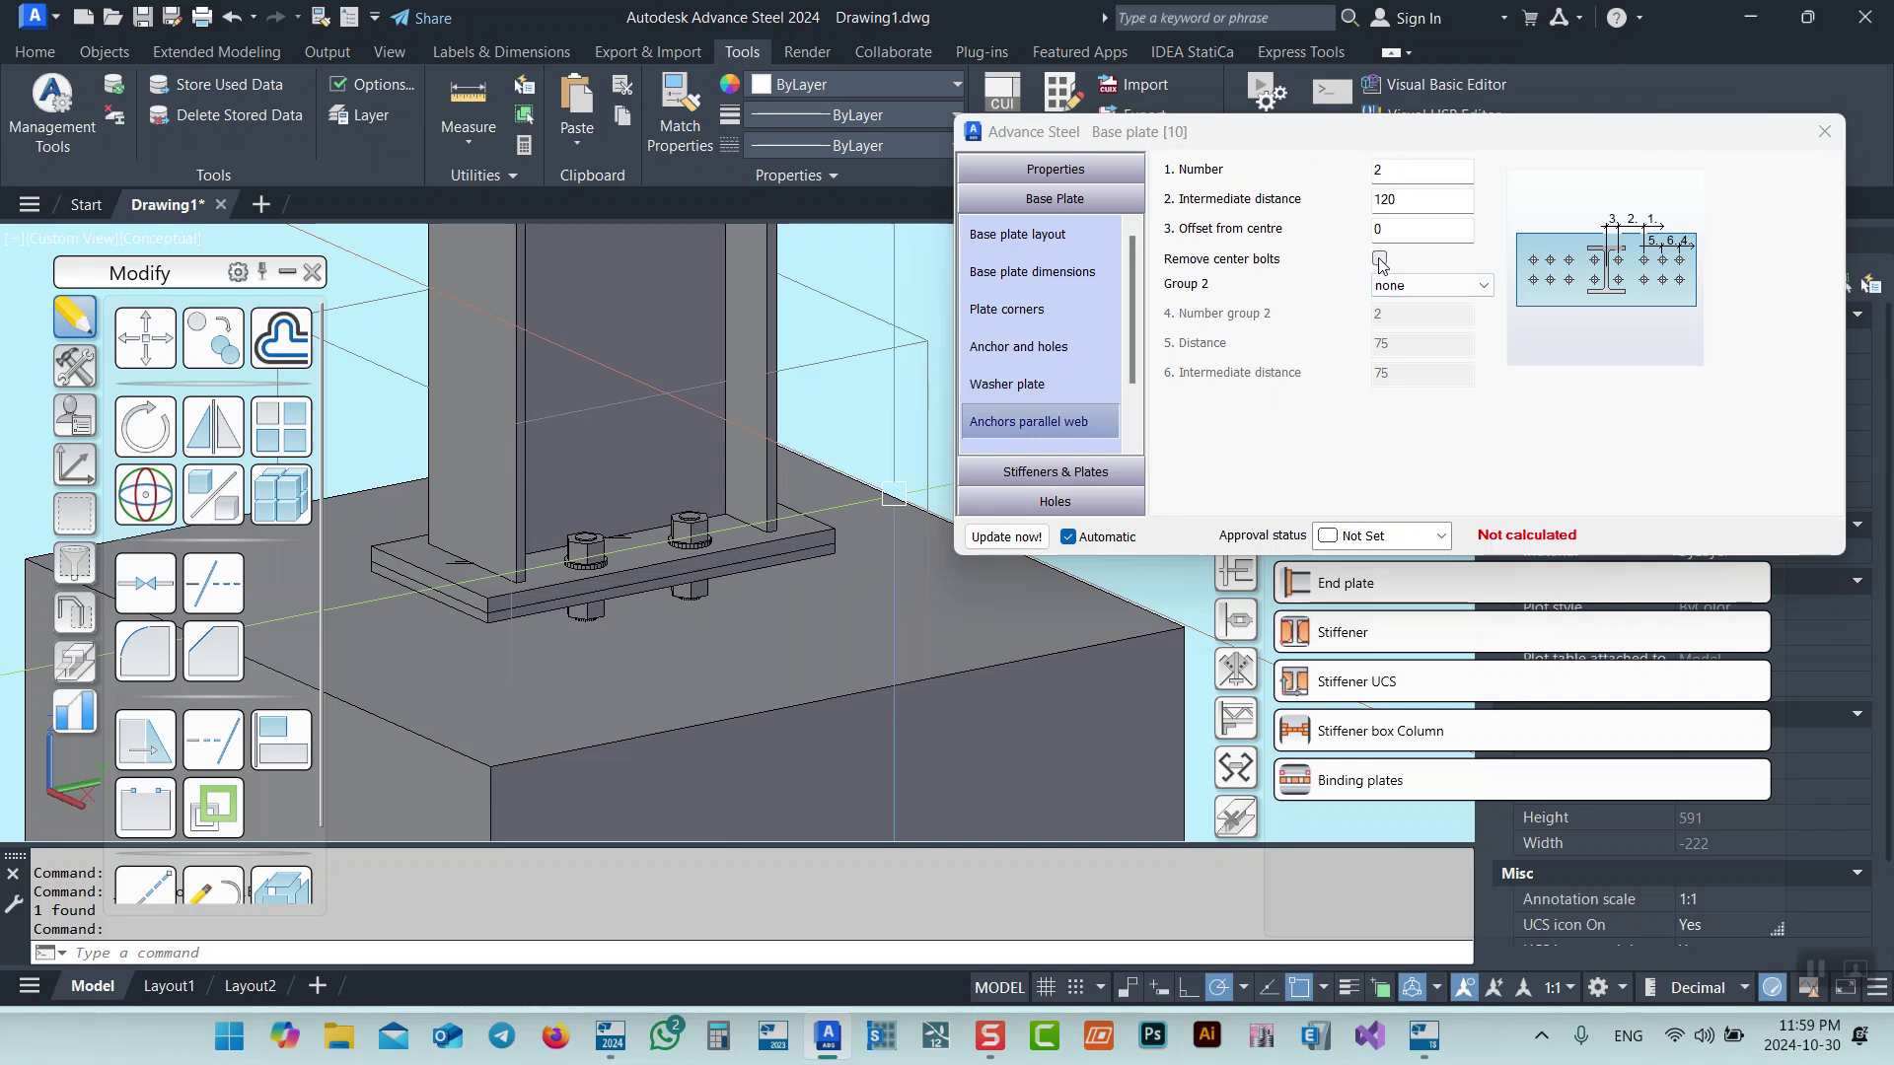
click(1348, 187)
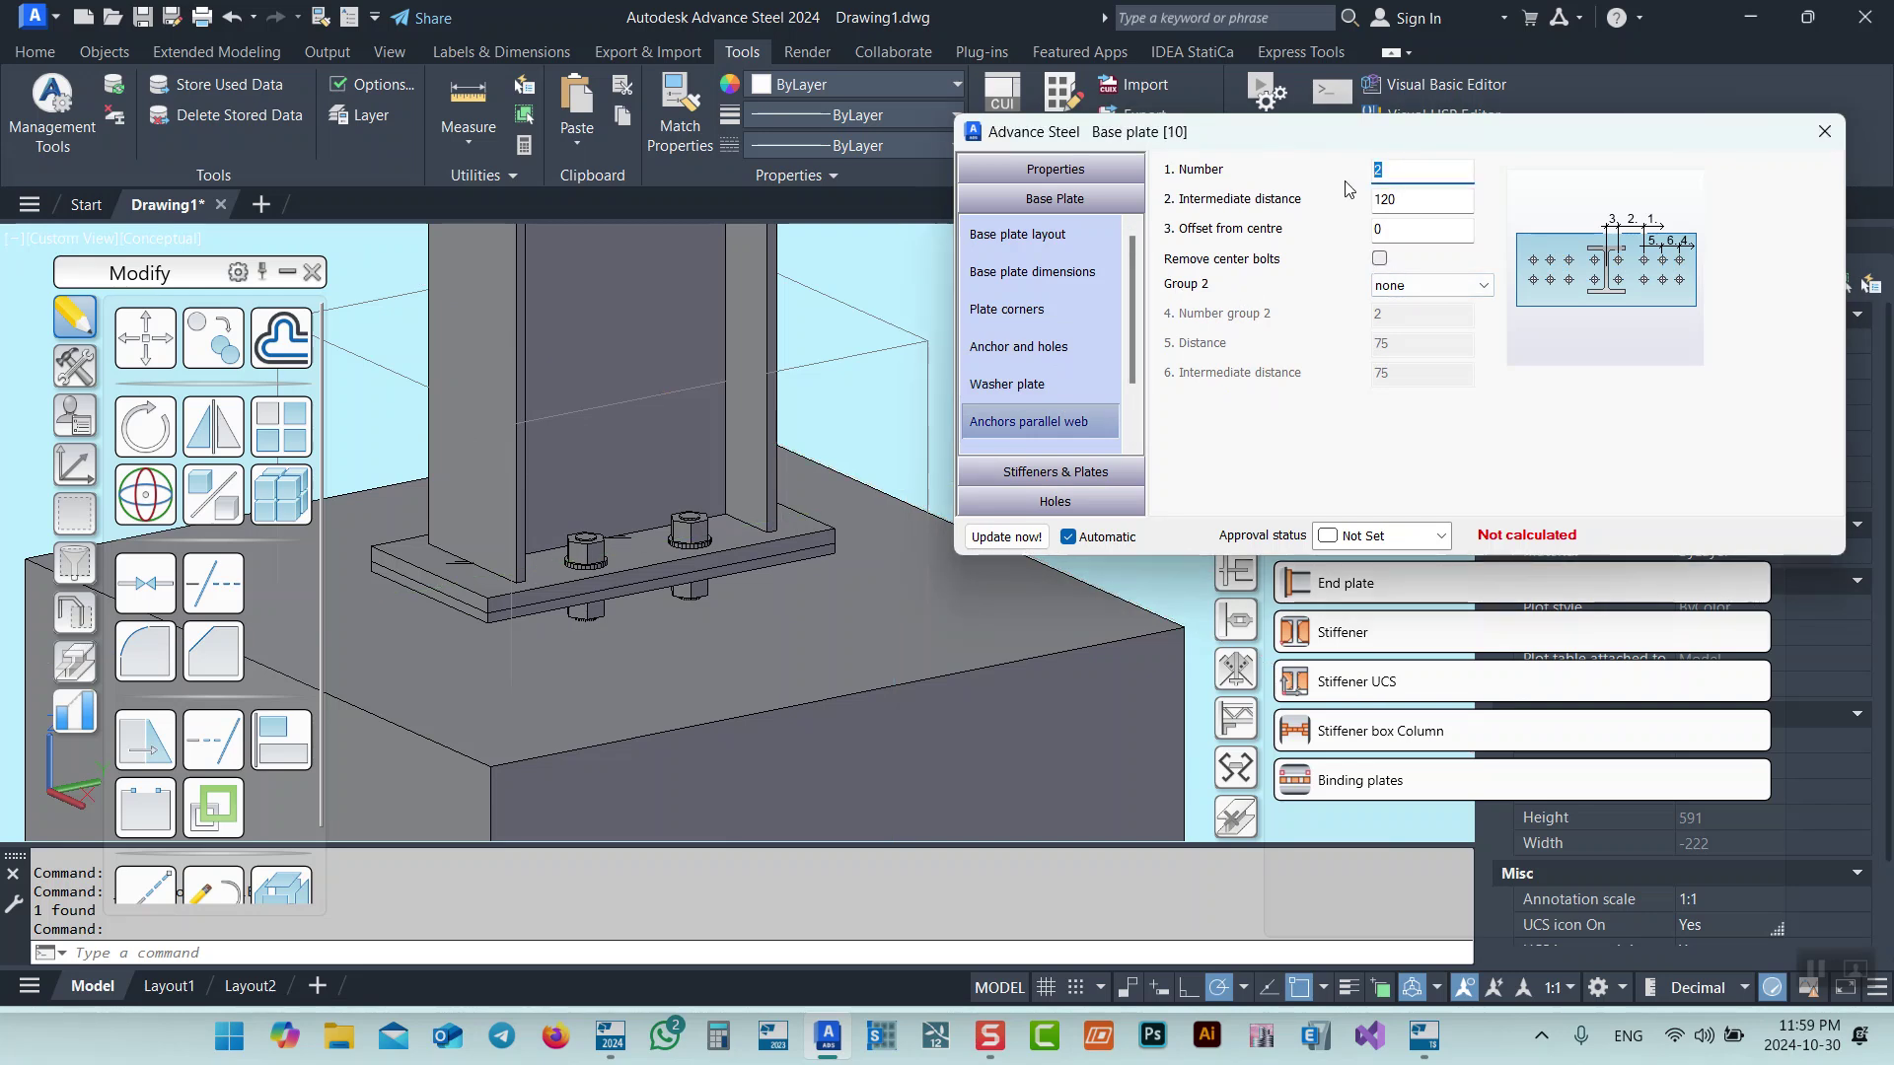
scroll(1035, 395, down, 1)
click(1036, 394)
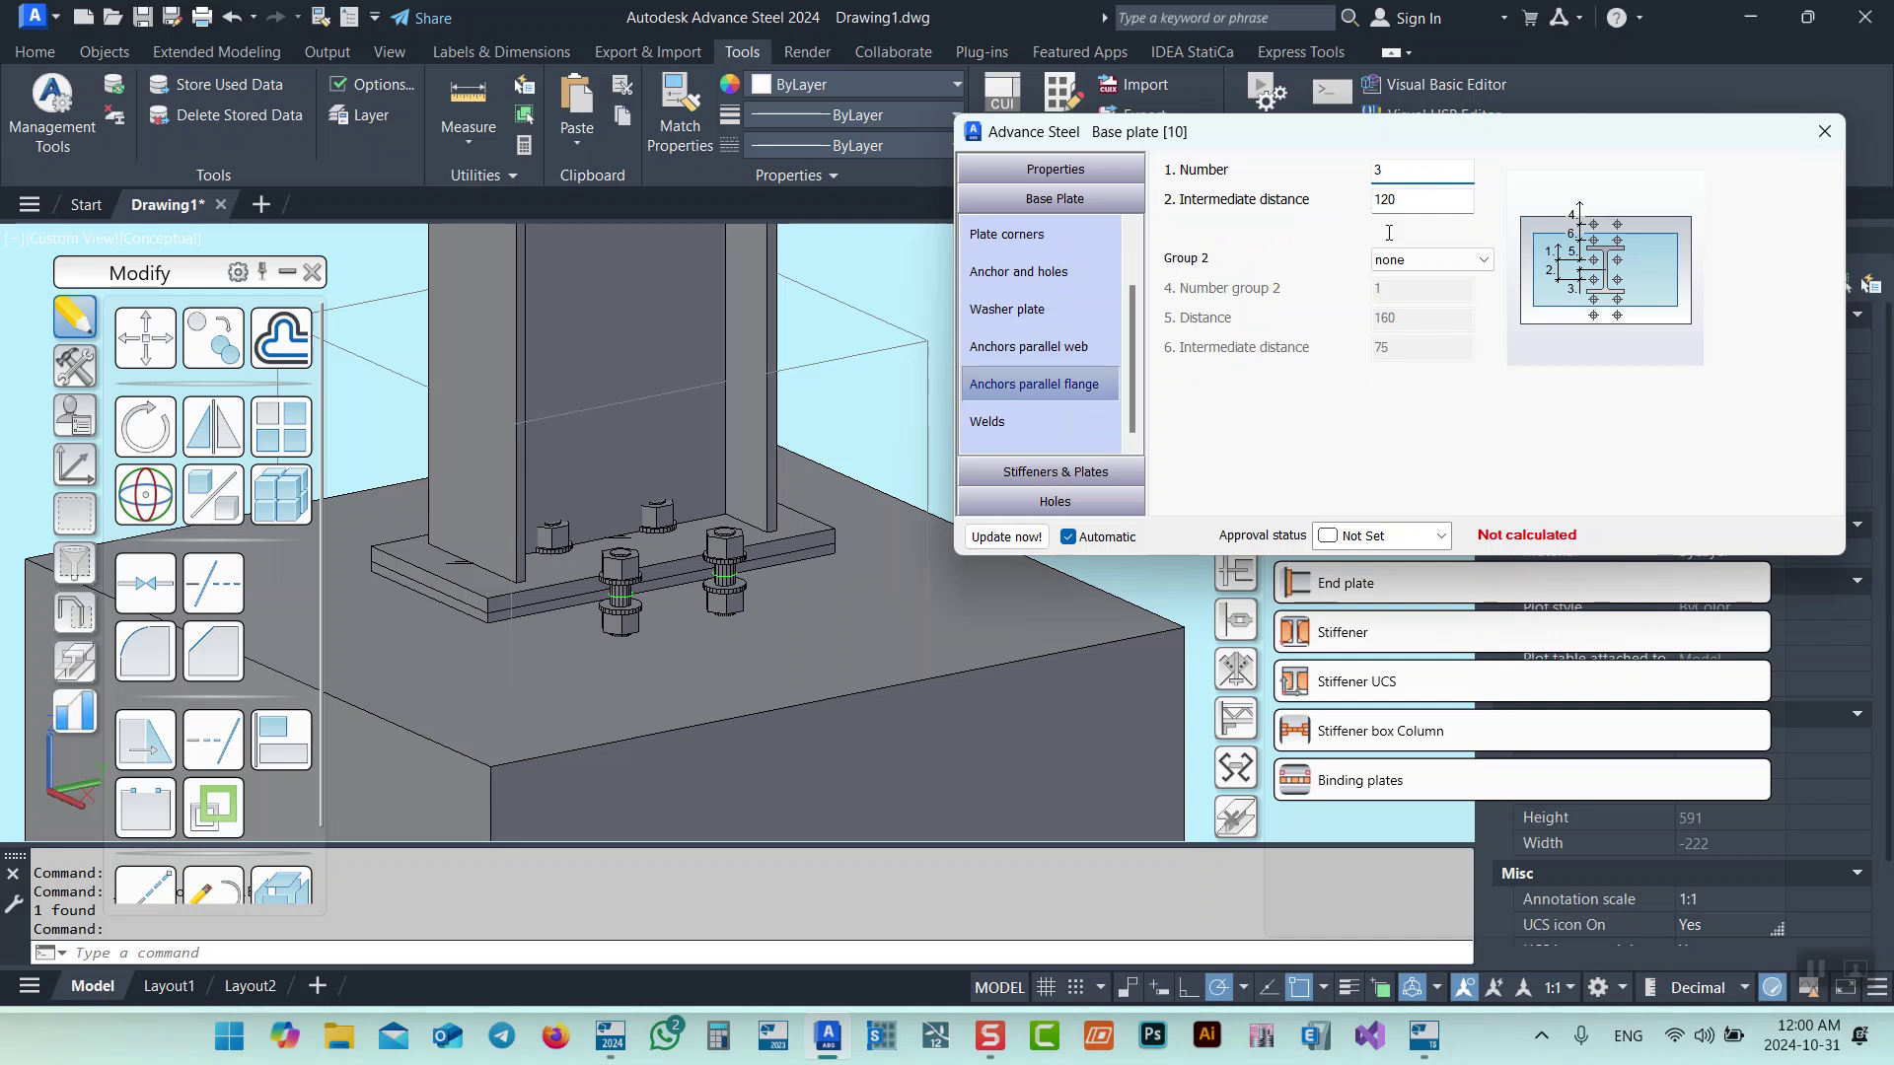
text(3)
shift+middle_drag(606, 647, 581, 553)
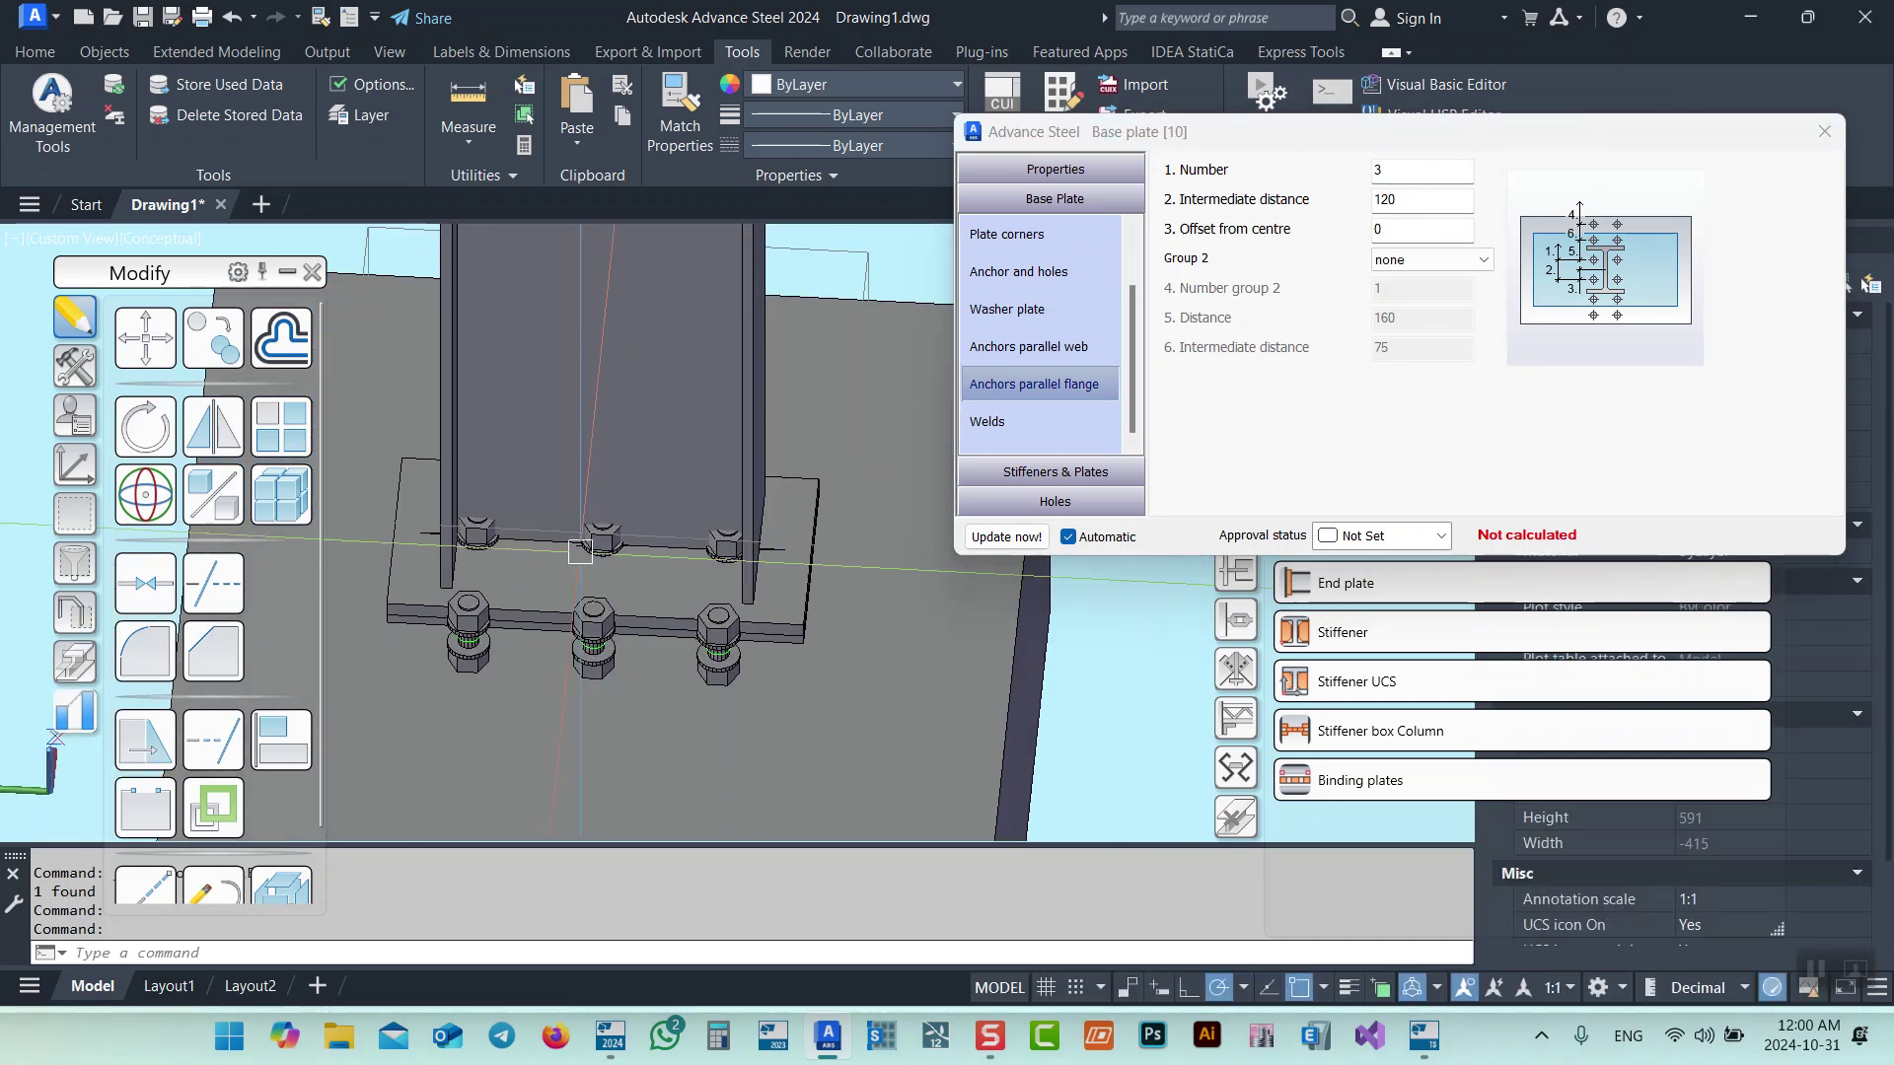
Remove the center bolts from the anchors parallel to the web and check the anchor layout around the column.
click(1029, 347)
click(1379, 258)
shift+middle_drag(661, 632, 599, 591)
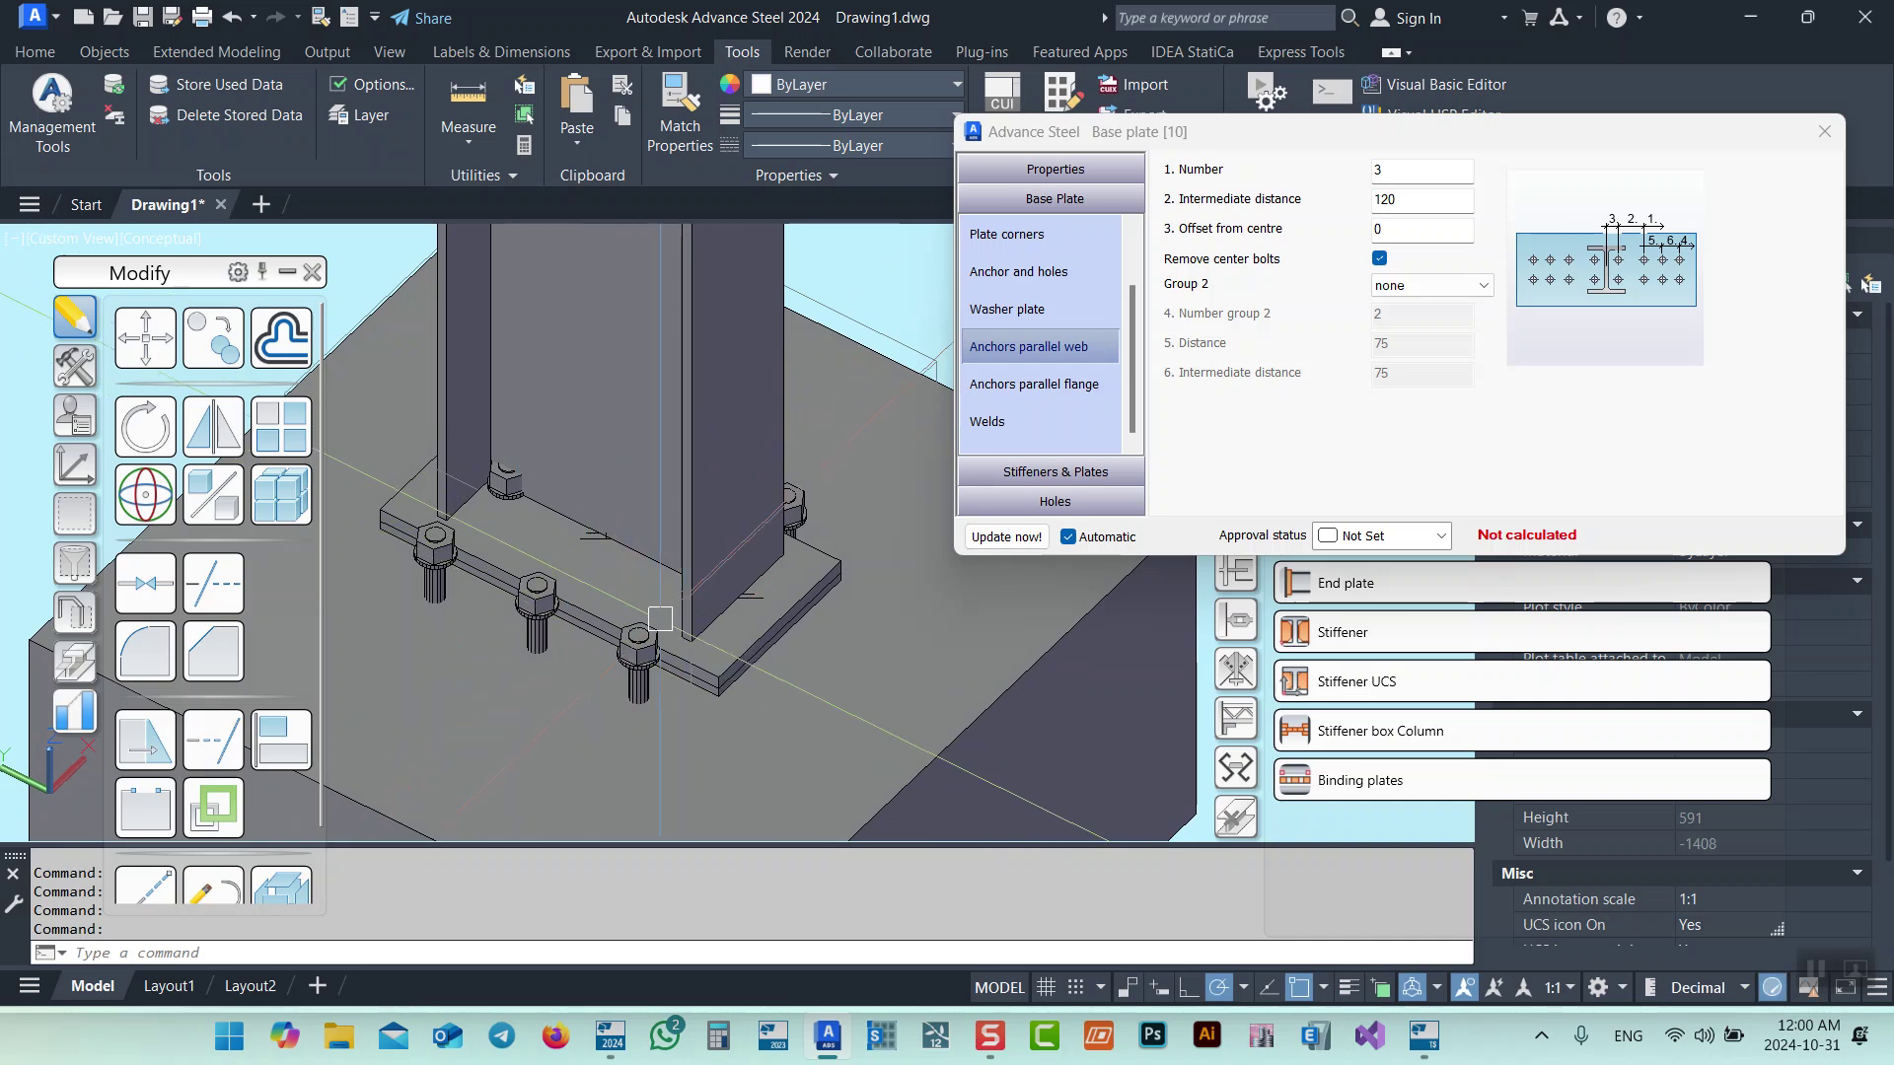
shift+middle_drag(660, 618, 629, 553)
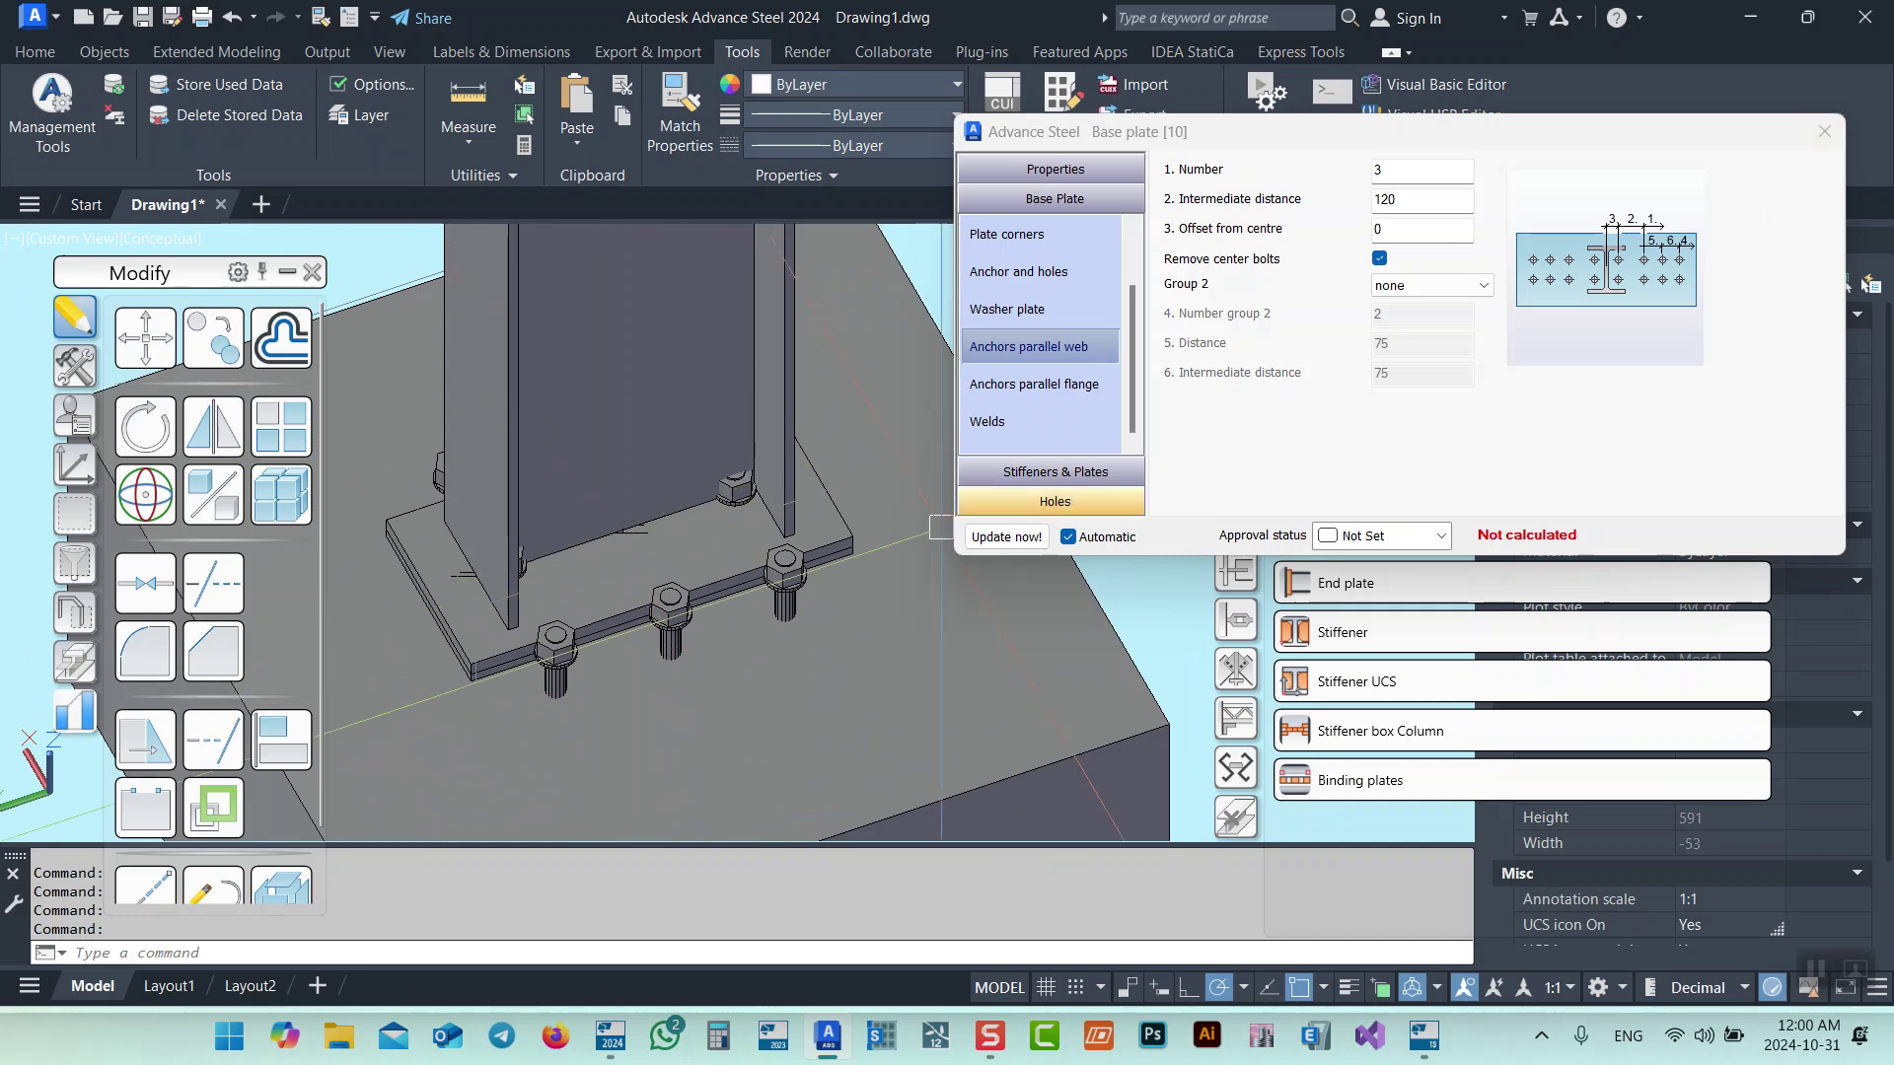
Review the flange anchor, plate layout, dimension and corner settings, and close the base plate connection properties.
click(1032, 386)
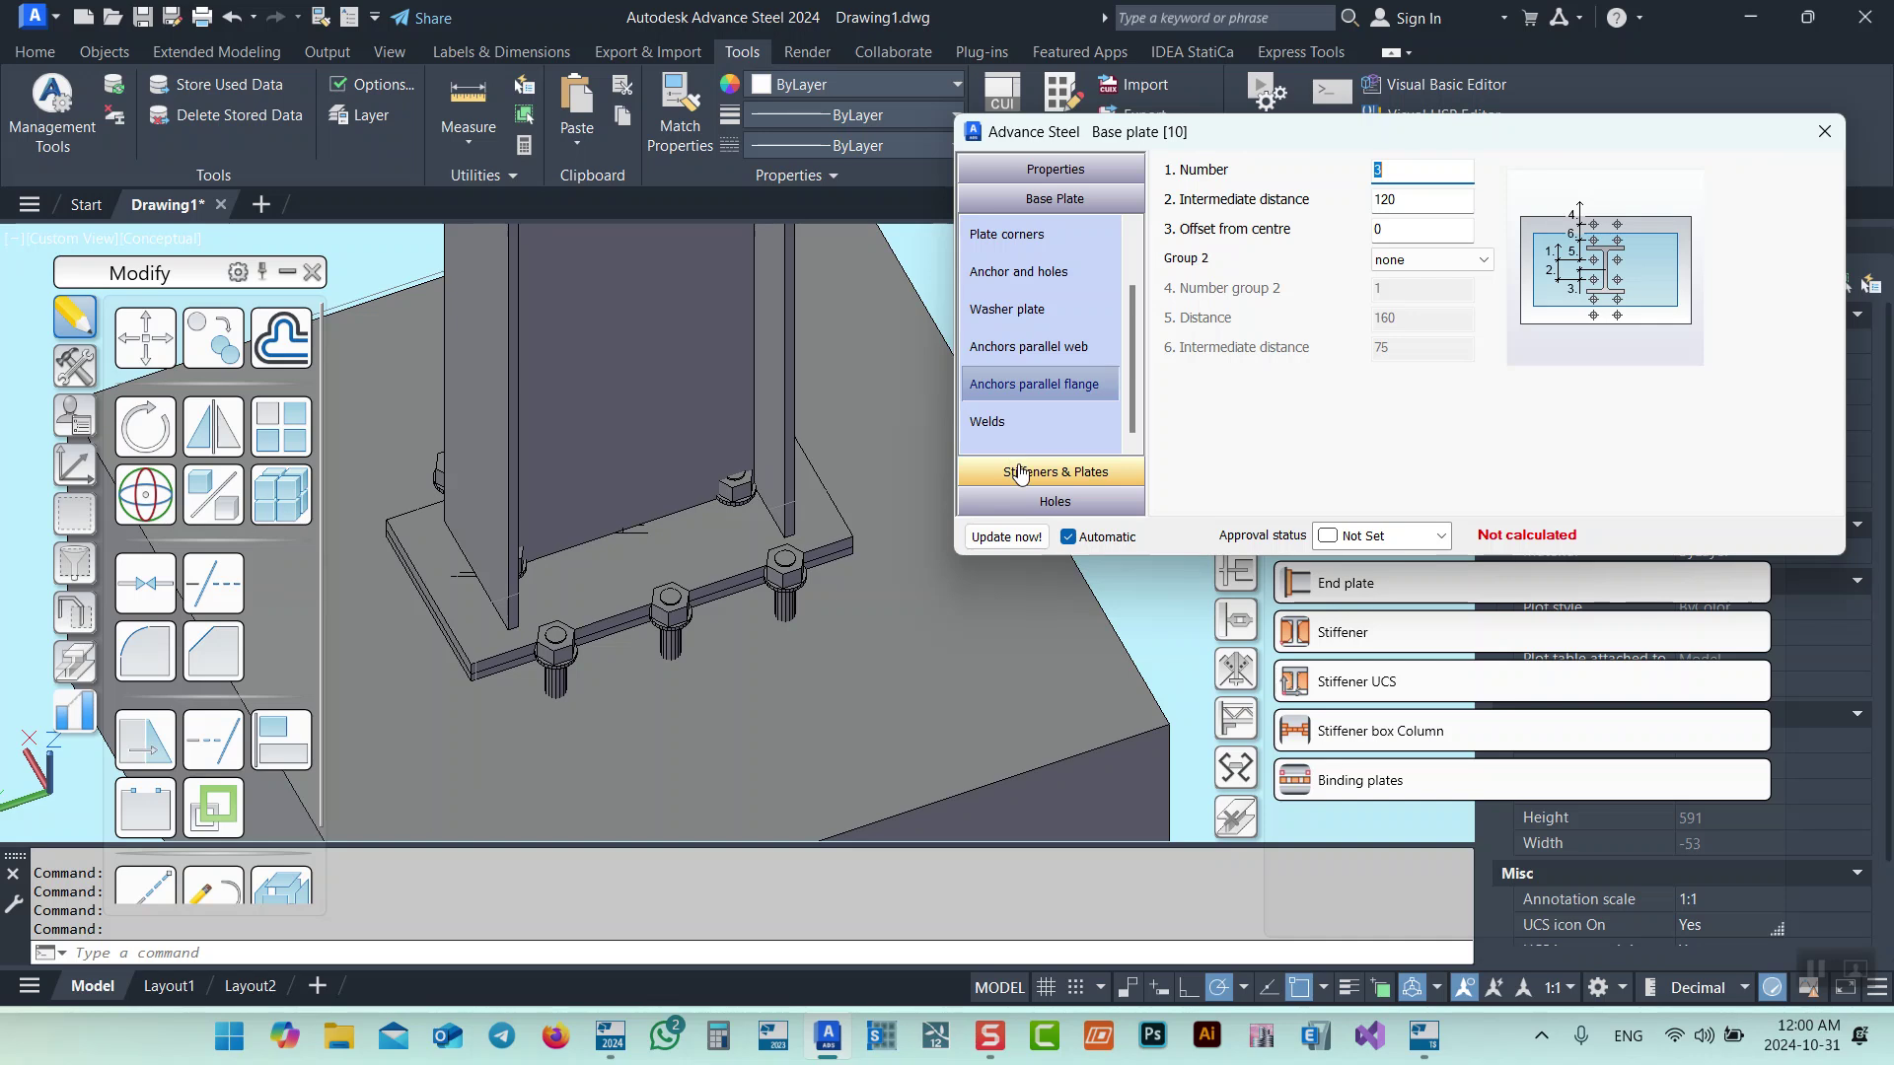
scroll(1026, 394, up, 2)
click(1020, 235)
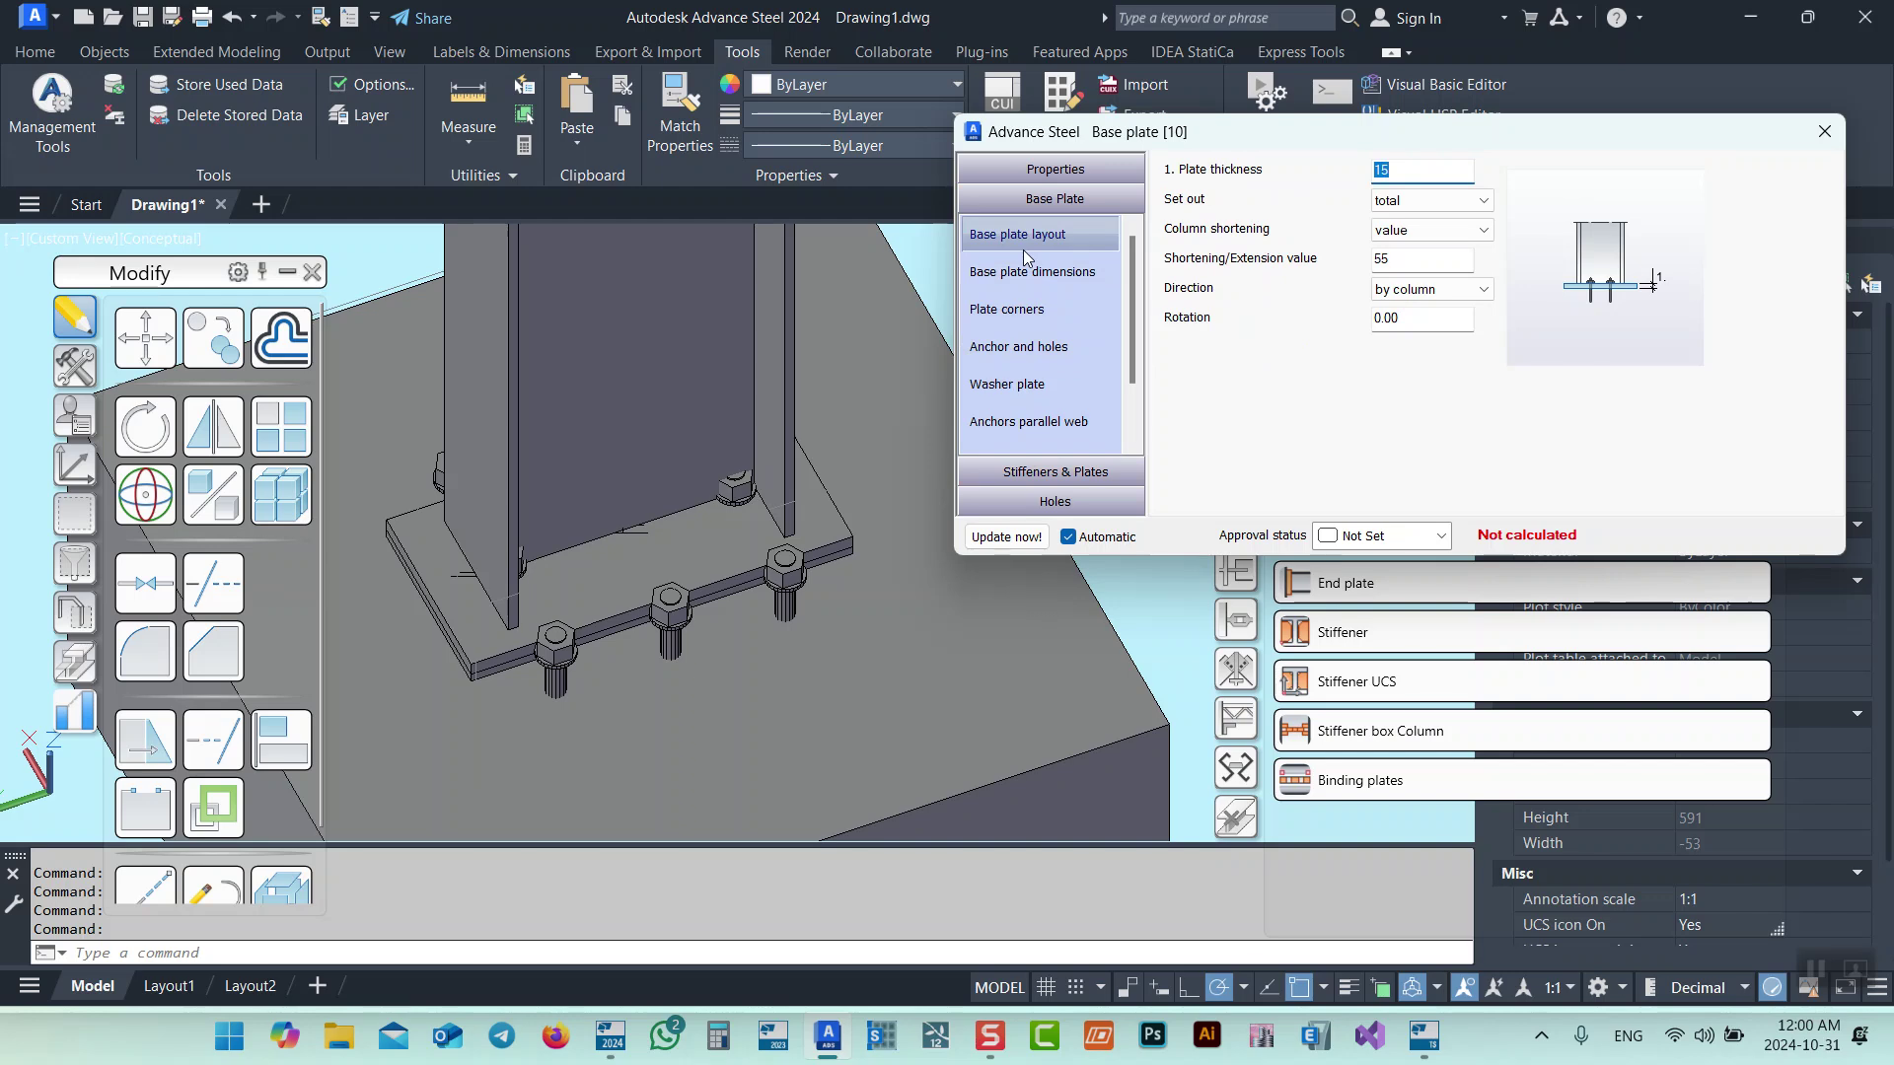
click(1037, 274)
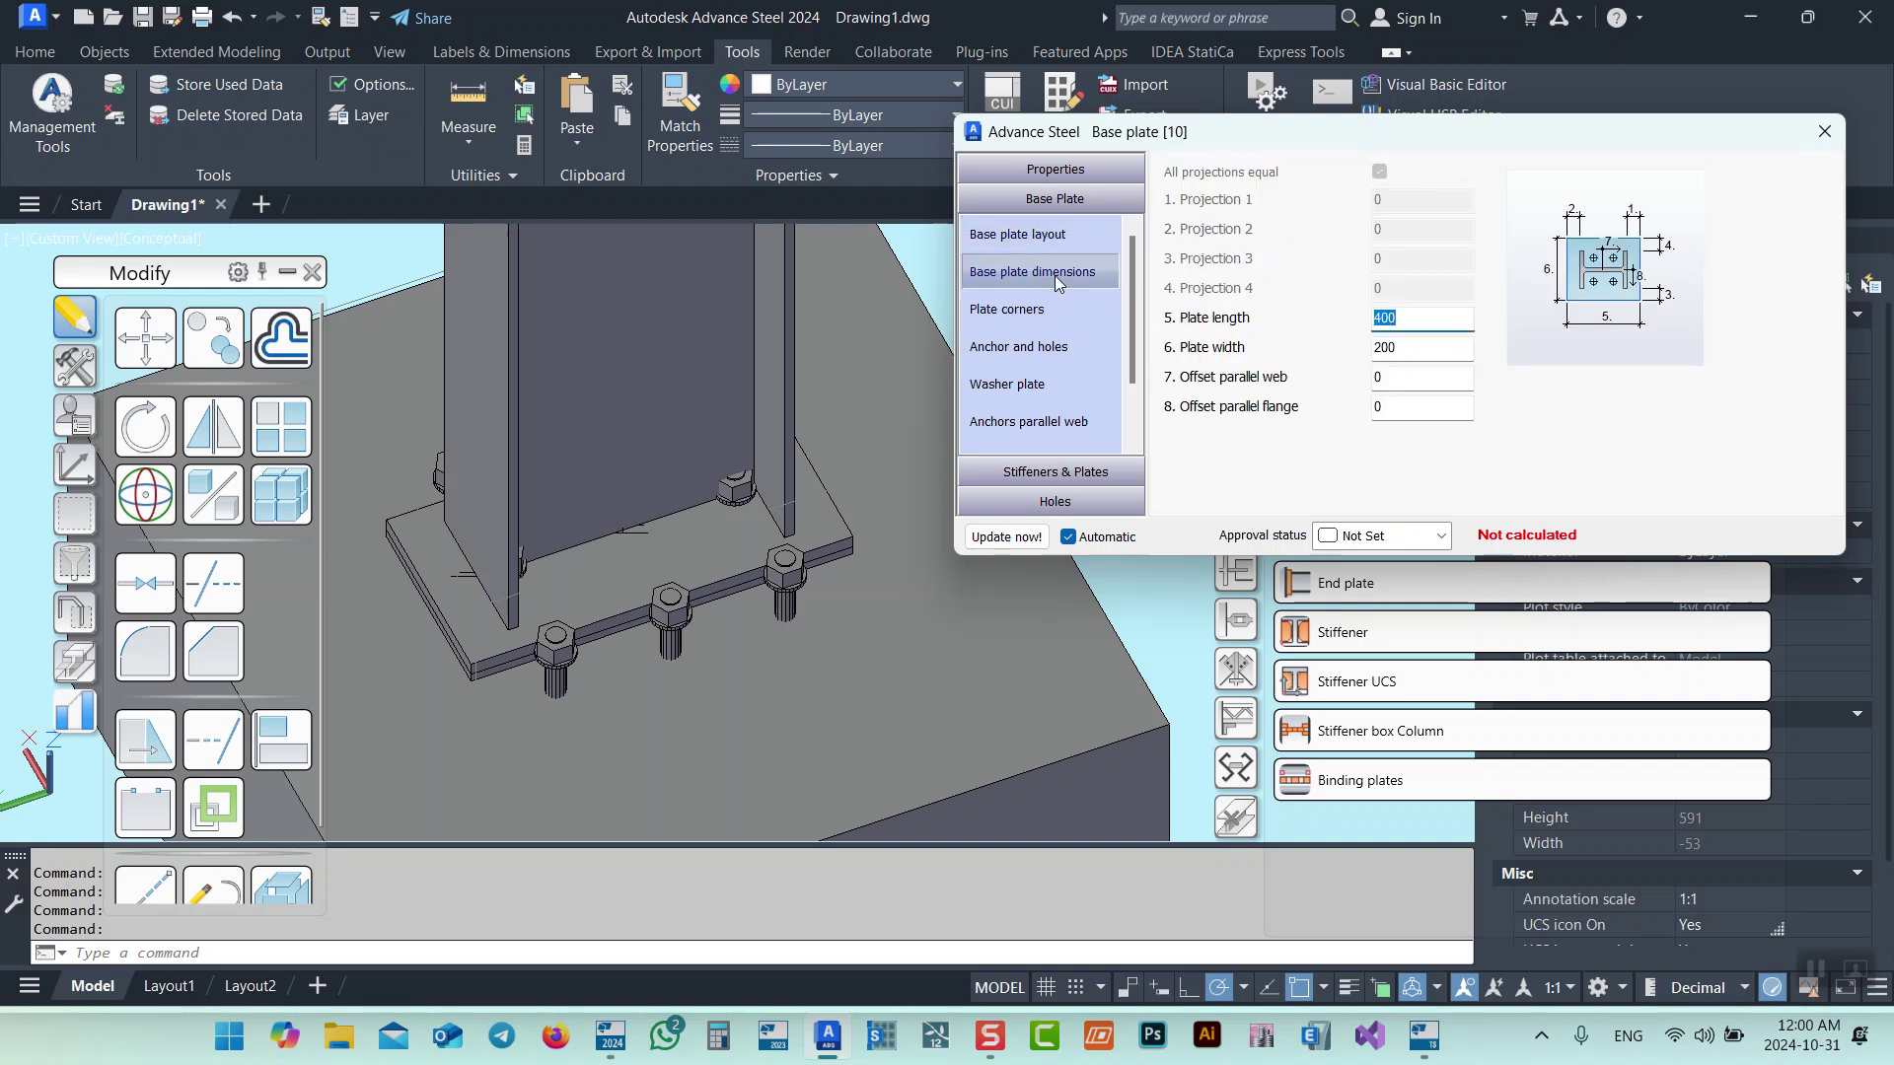
click(1016, 308)
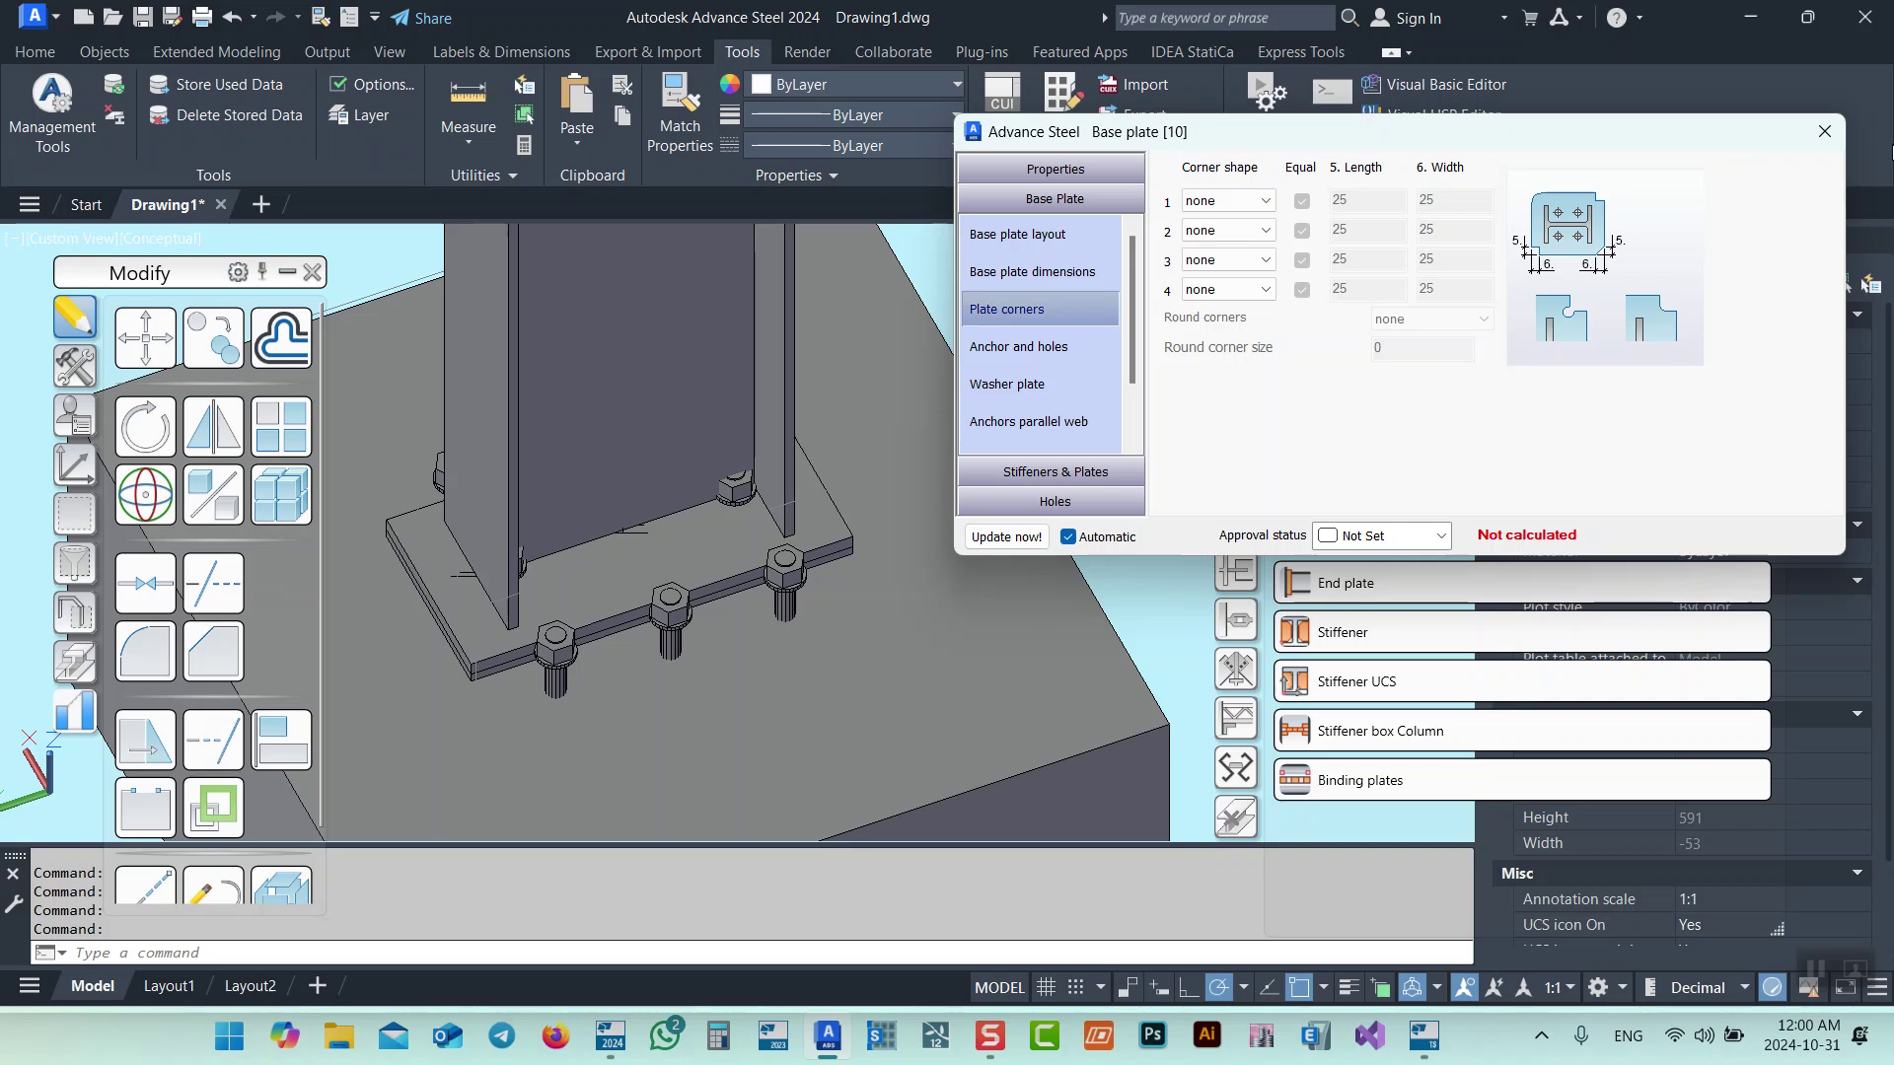
click(1824, 131)
Switch to Tekla Structures and inspect the stiffened base plate at the column's top end.
mouse_move(613, 1038)
click(691, 868)
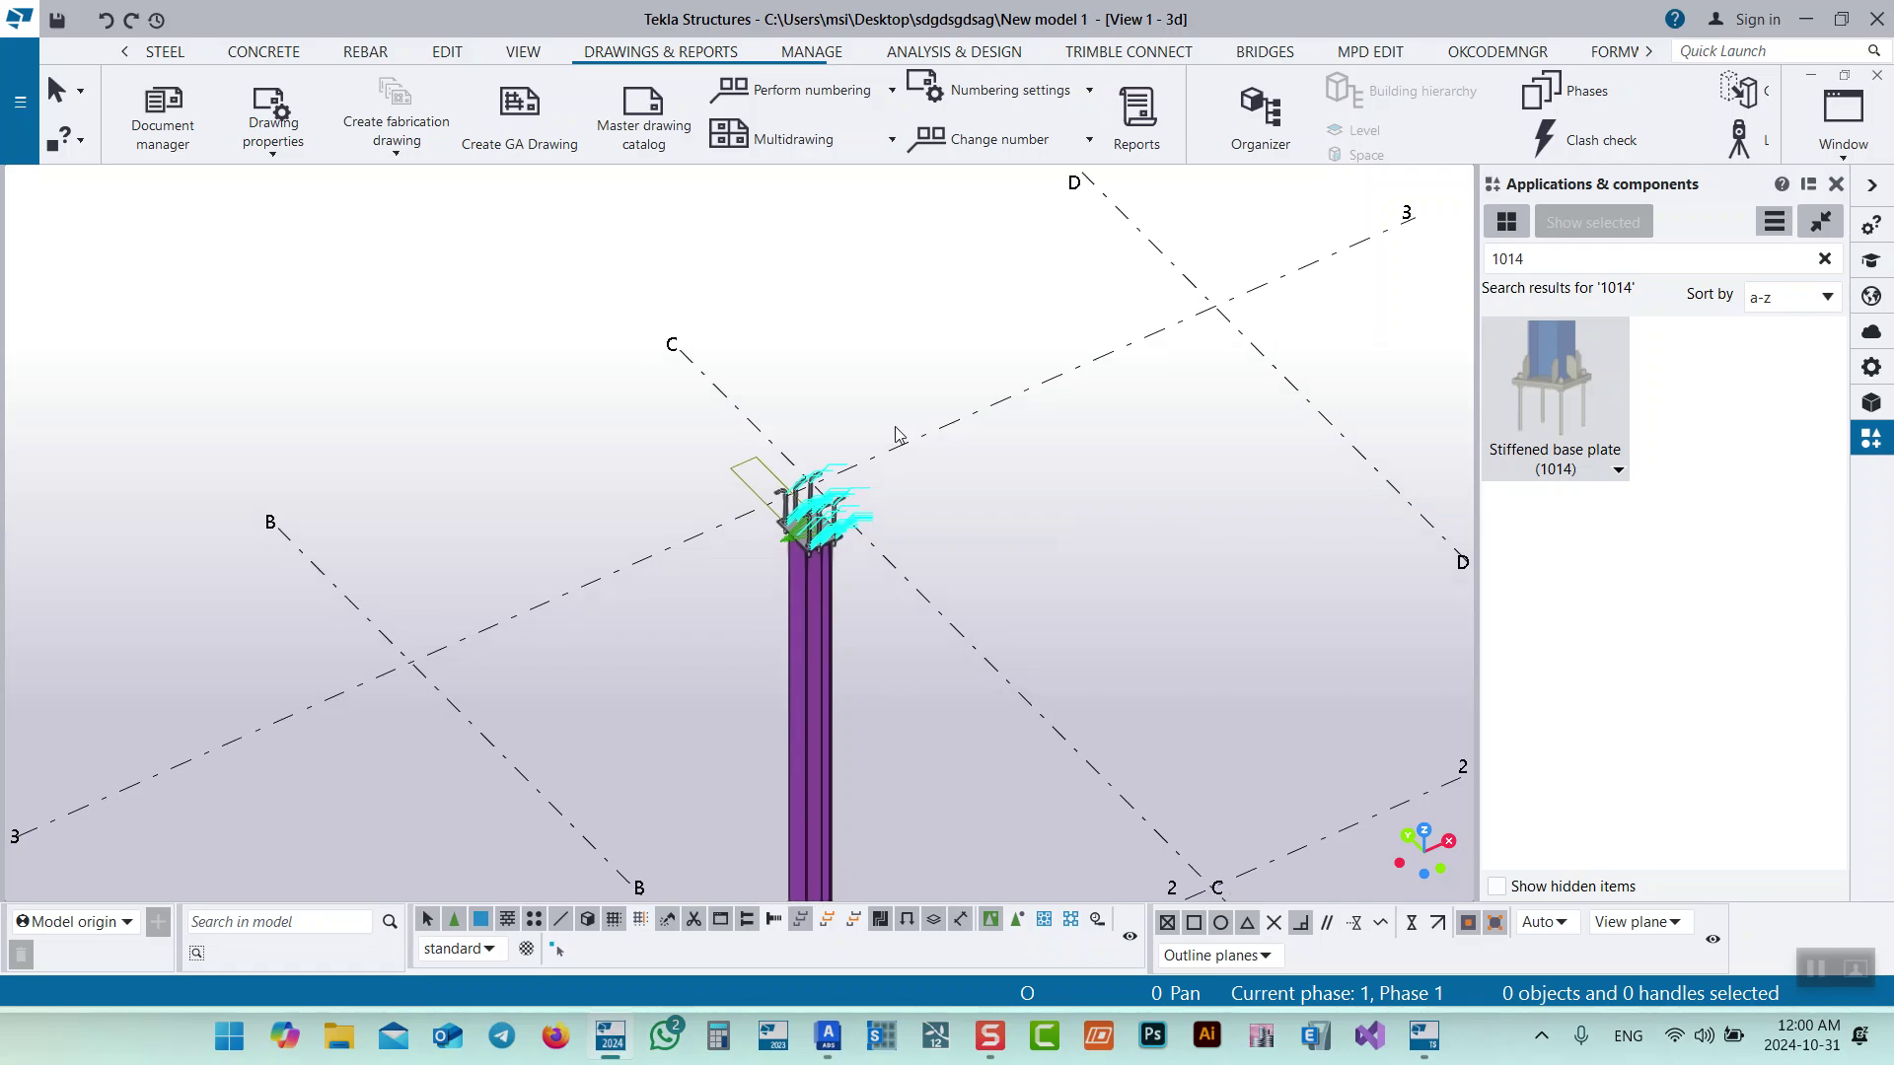
scroll(794, 469, up, 5)
click(813, 639)
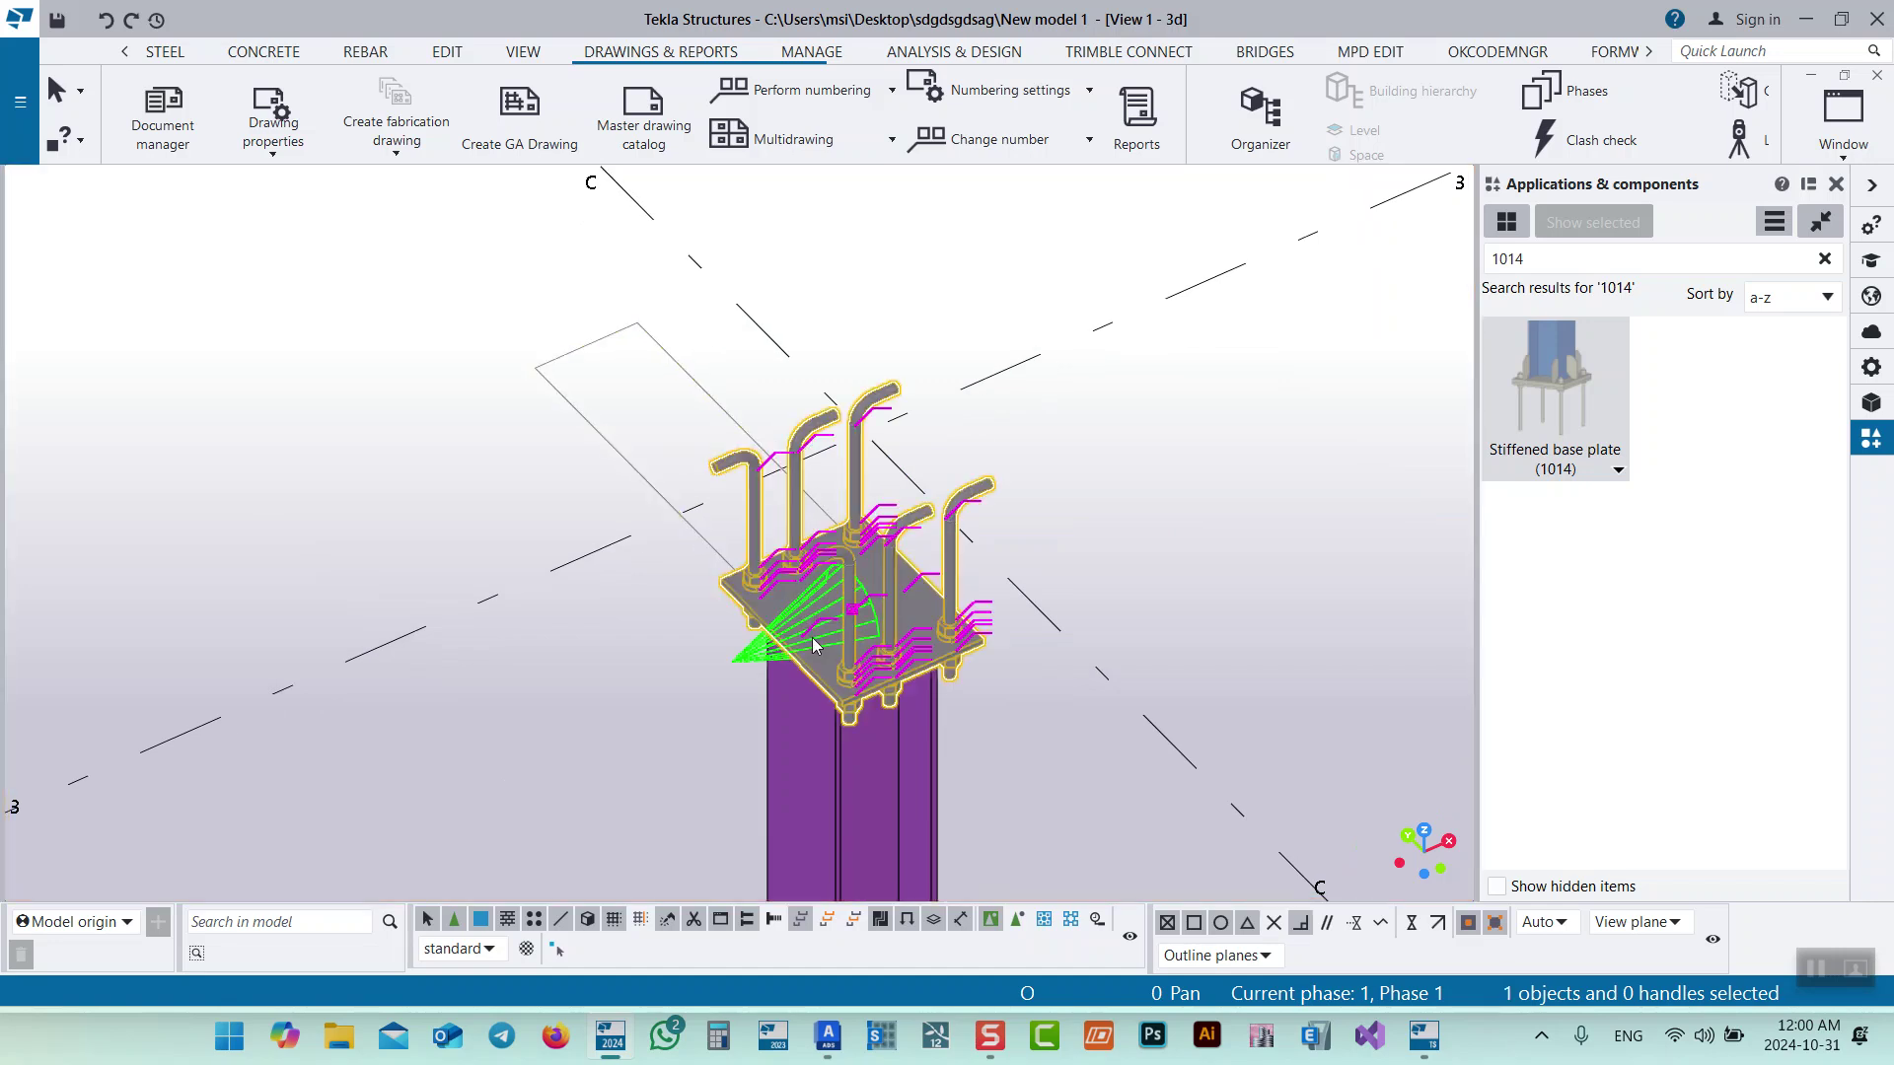
key(Escape)
Open the Stiffened base plate (1014) settings at the column foot and bring up the bolt parameters.
scroll(813, 637, down, 5)
ctrl+middle_drag(812, 637, 906, 629)
scroll(906, 629, up, 5)
click(744, 703)
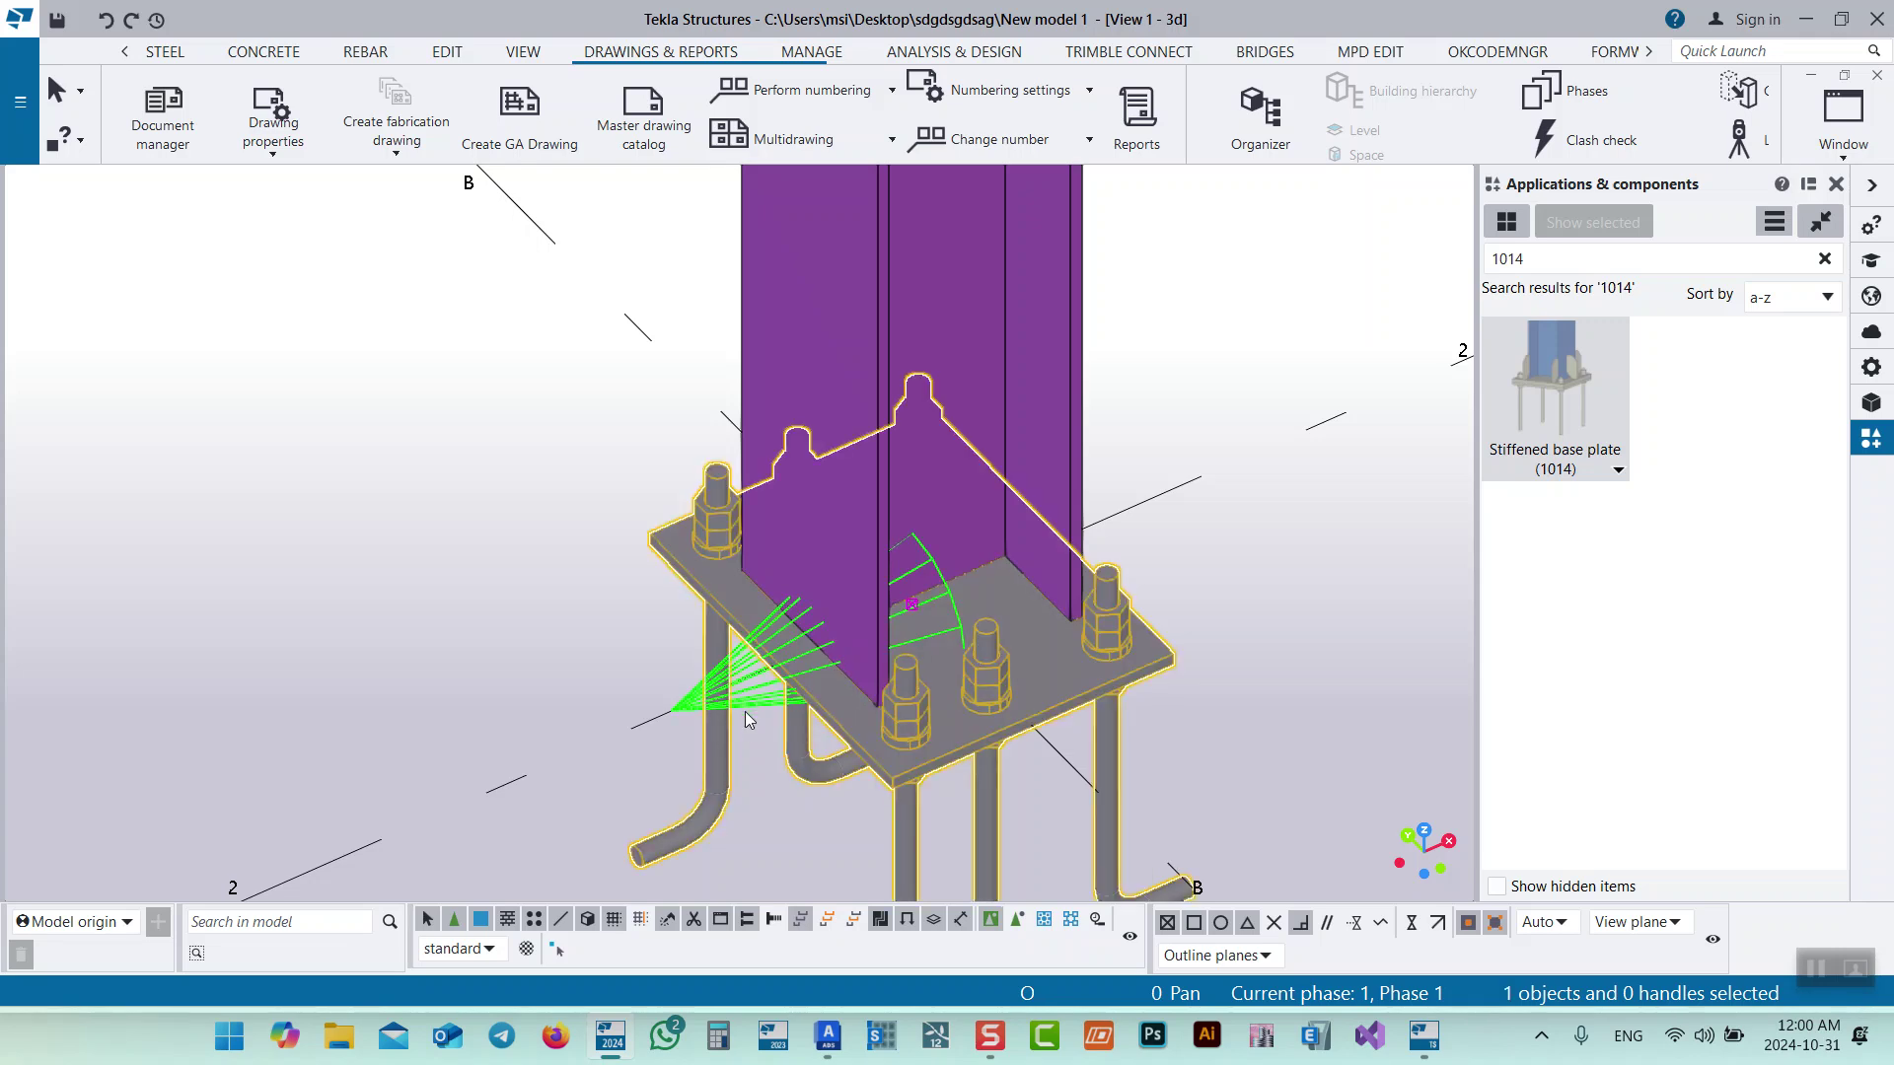
double_click(745, 712)
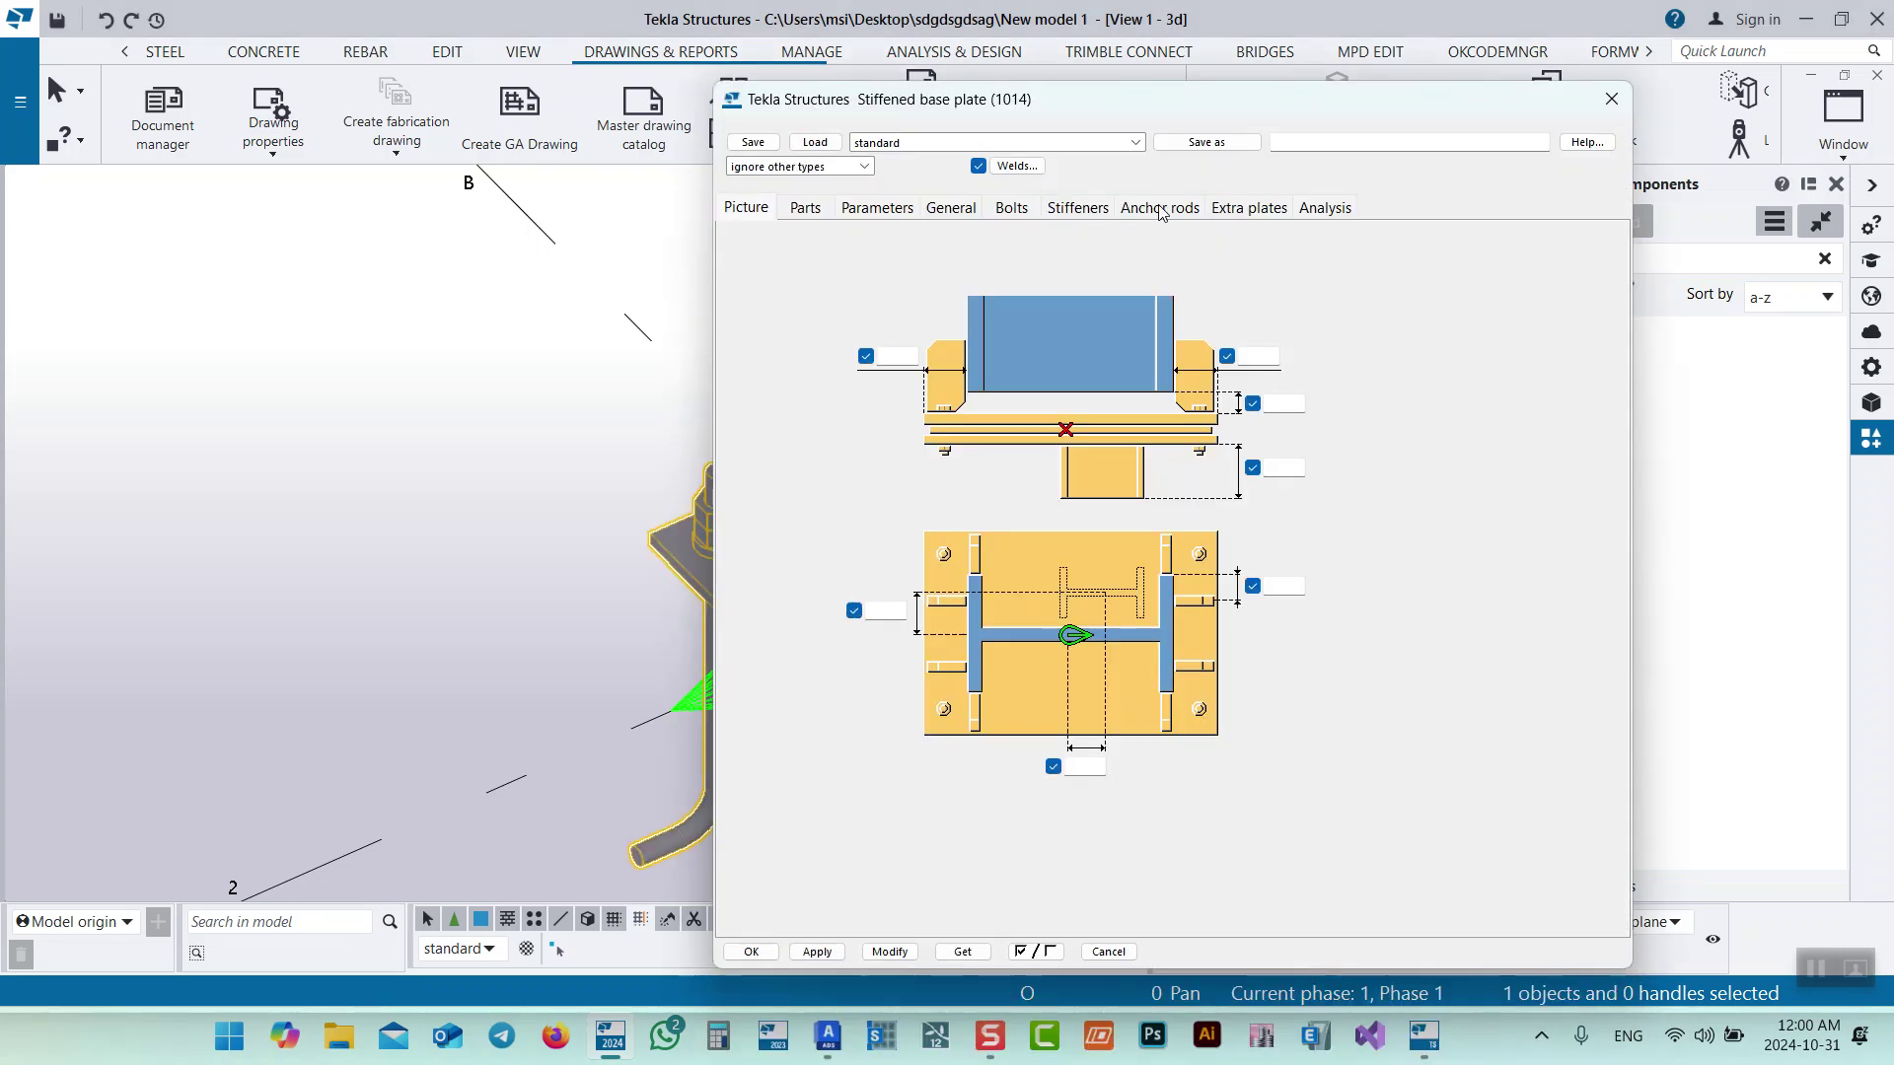
click(1161, 209)
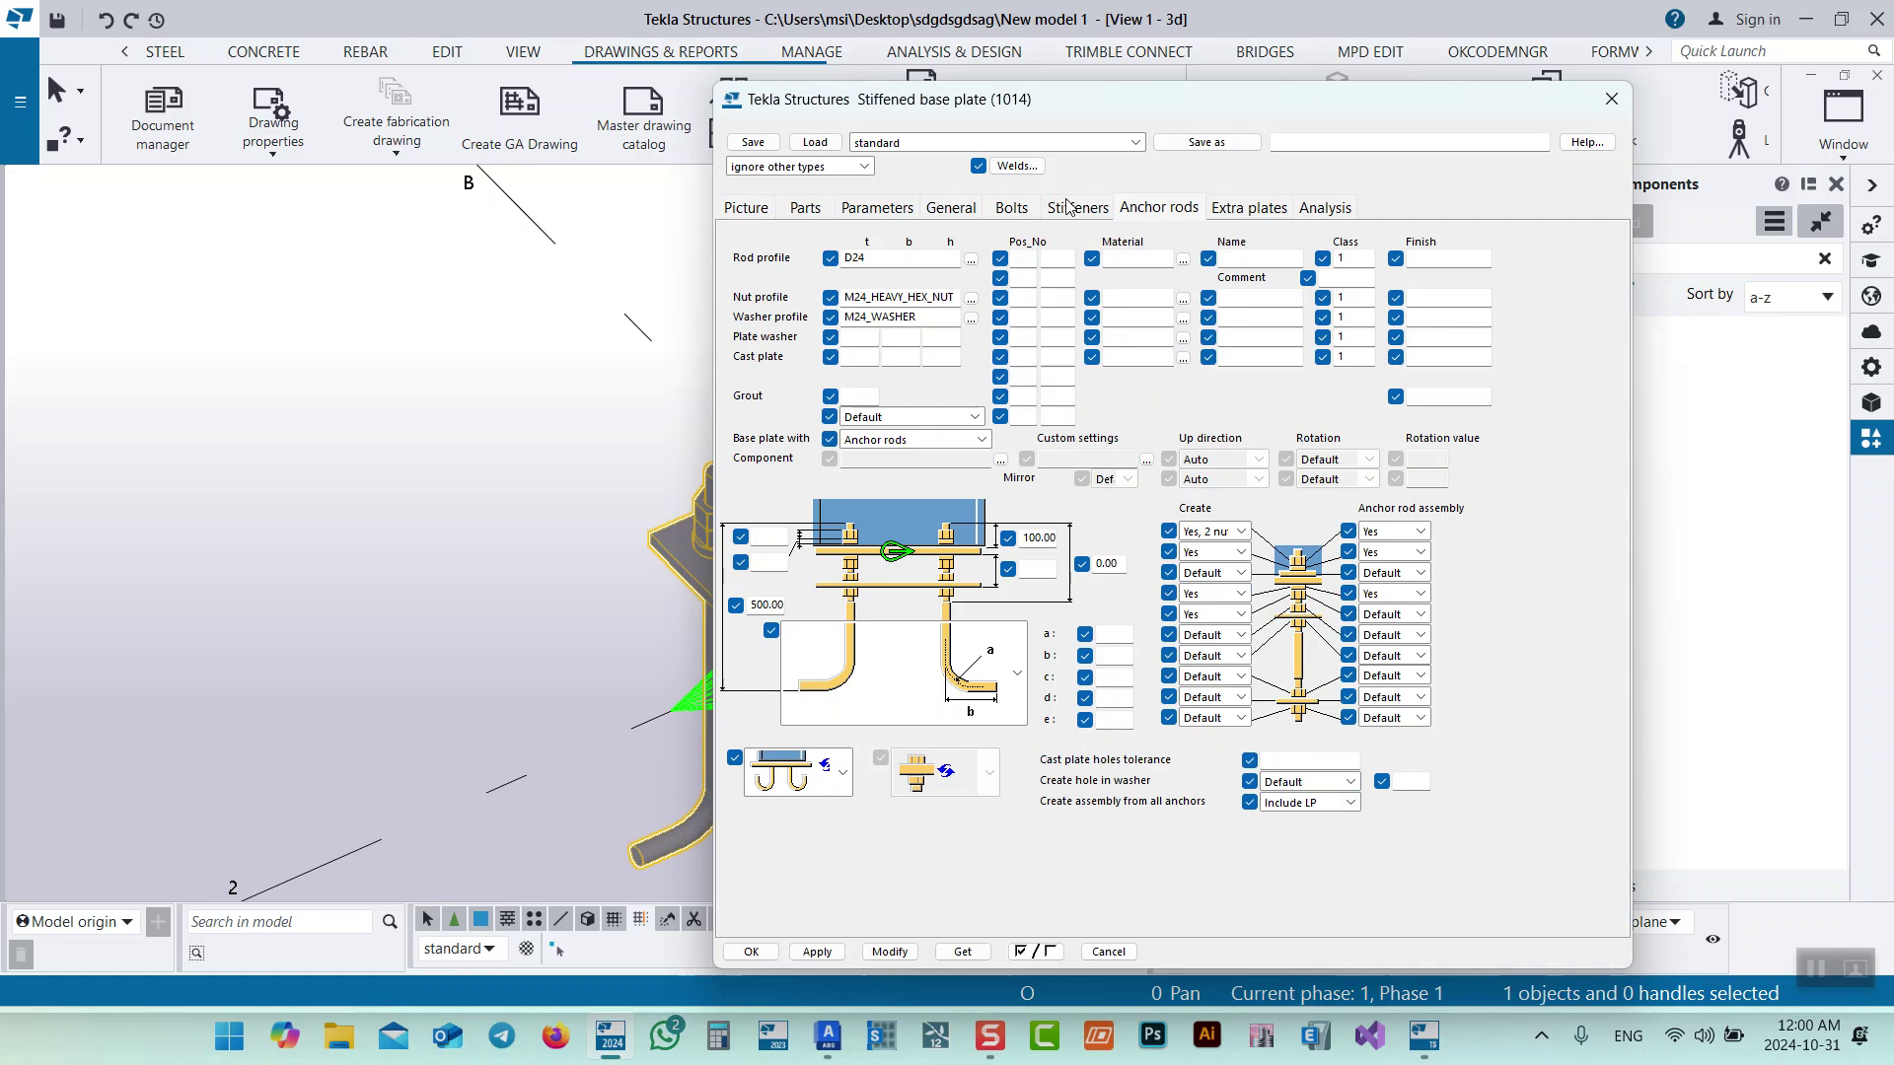
click(1009, 209)
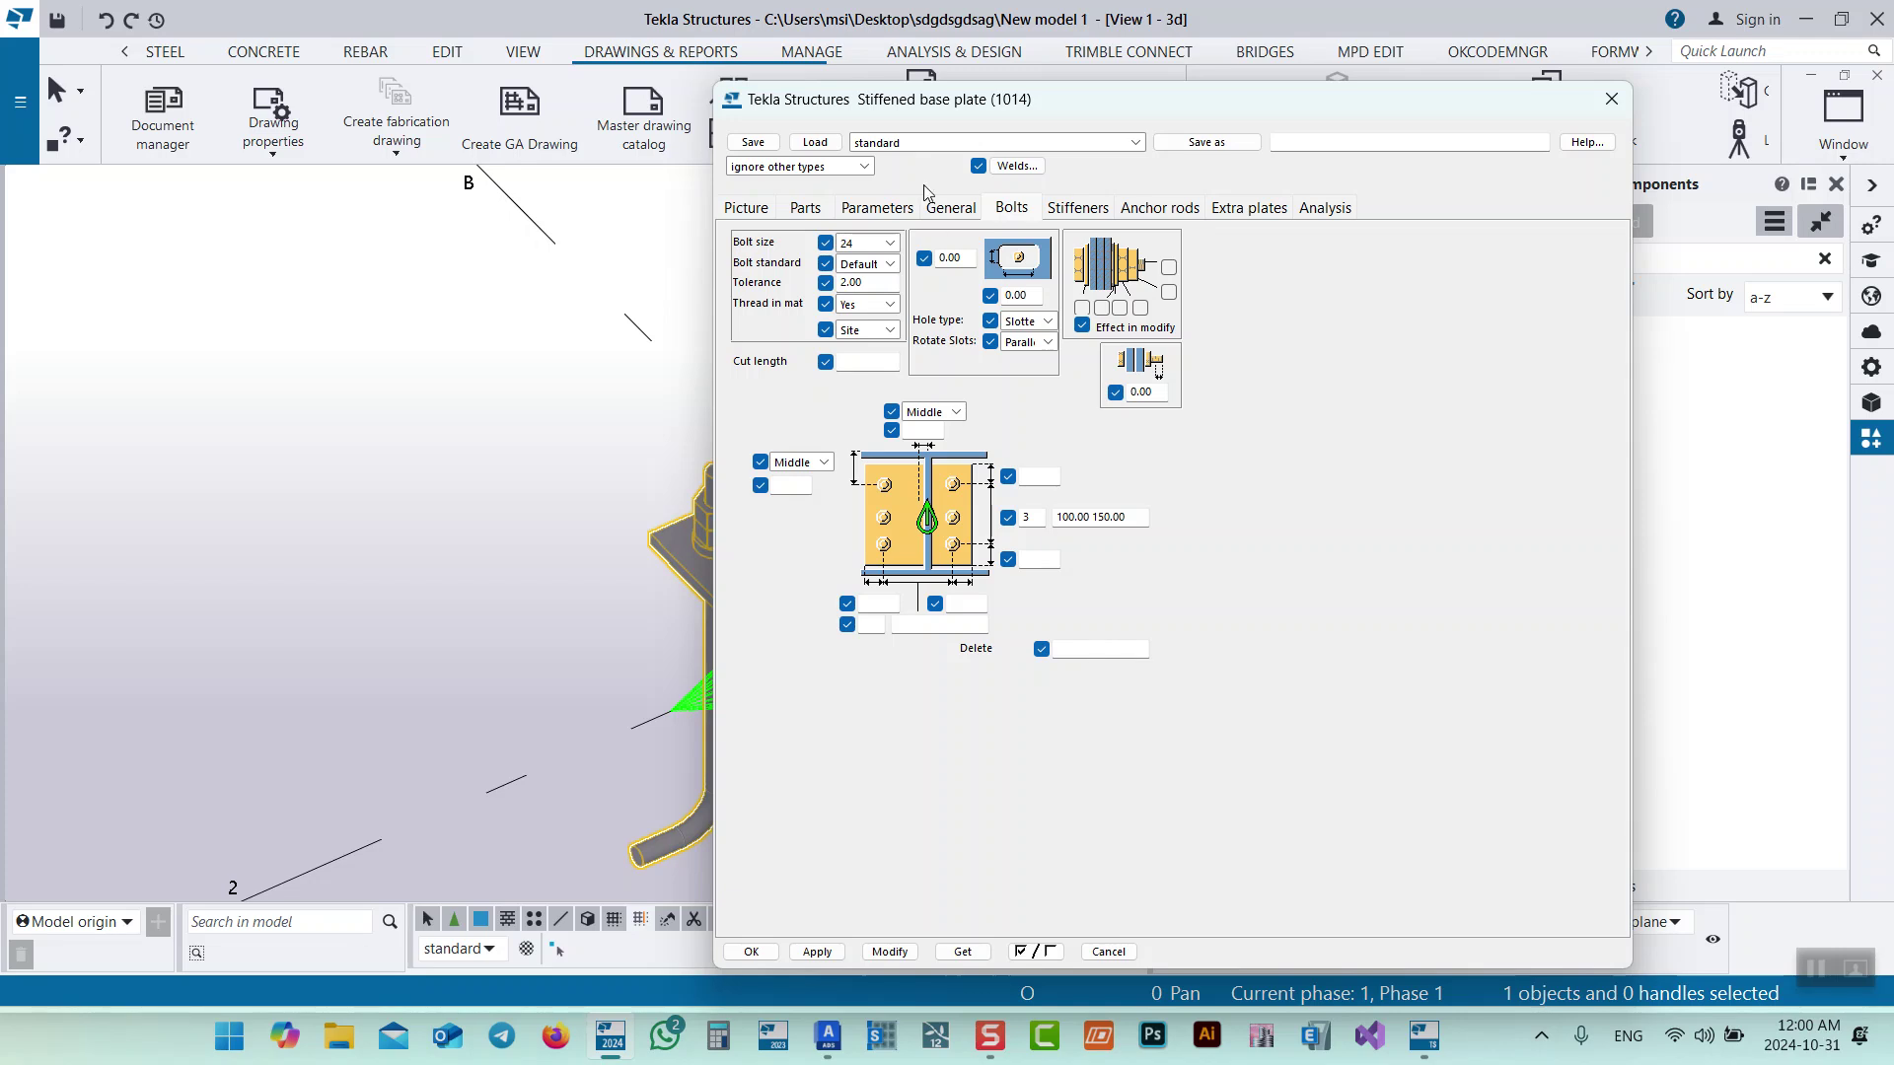
Set the base plate's bolts to 3 across the column web with a spacing of 100.00 and apply it.
drag(904, 111, 1280, 164)
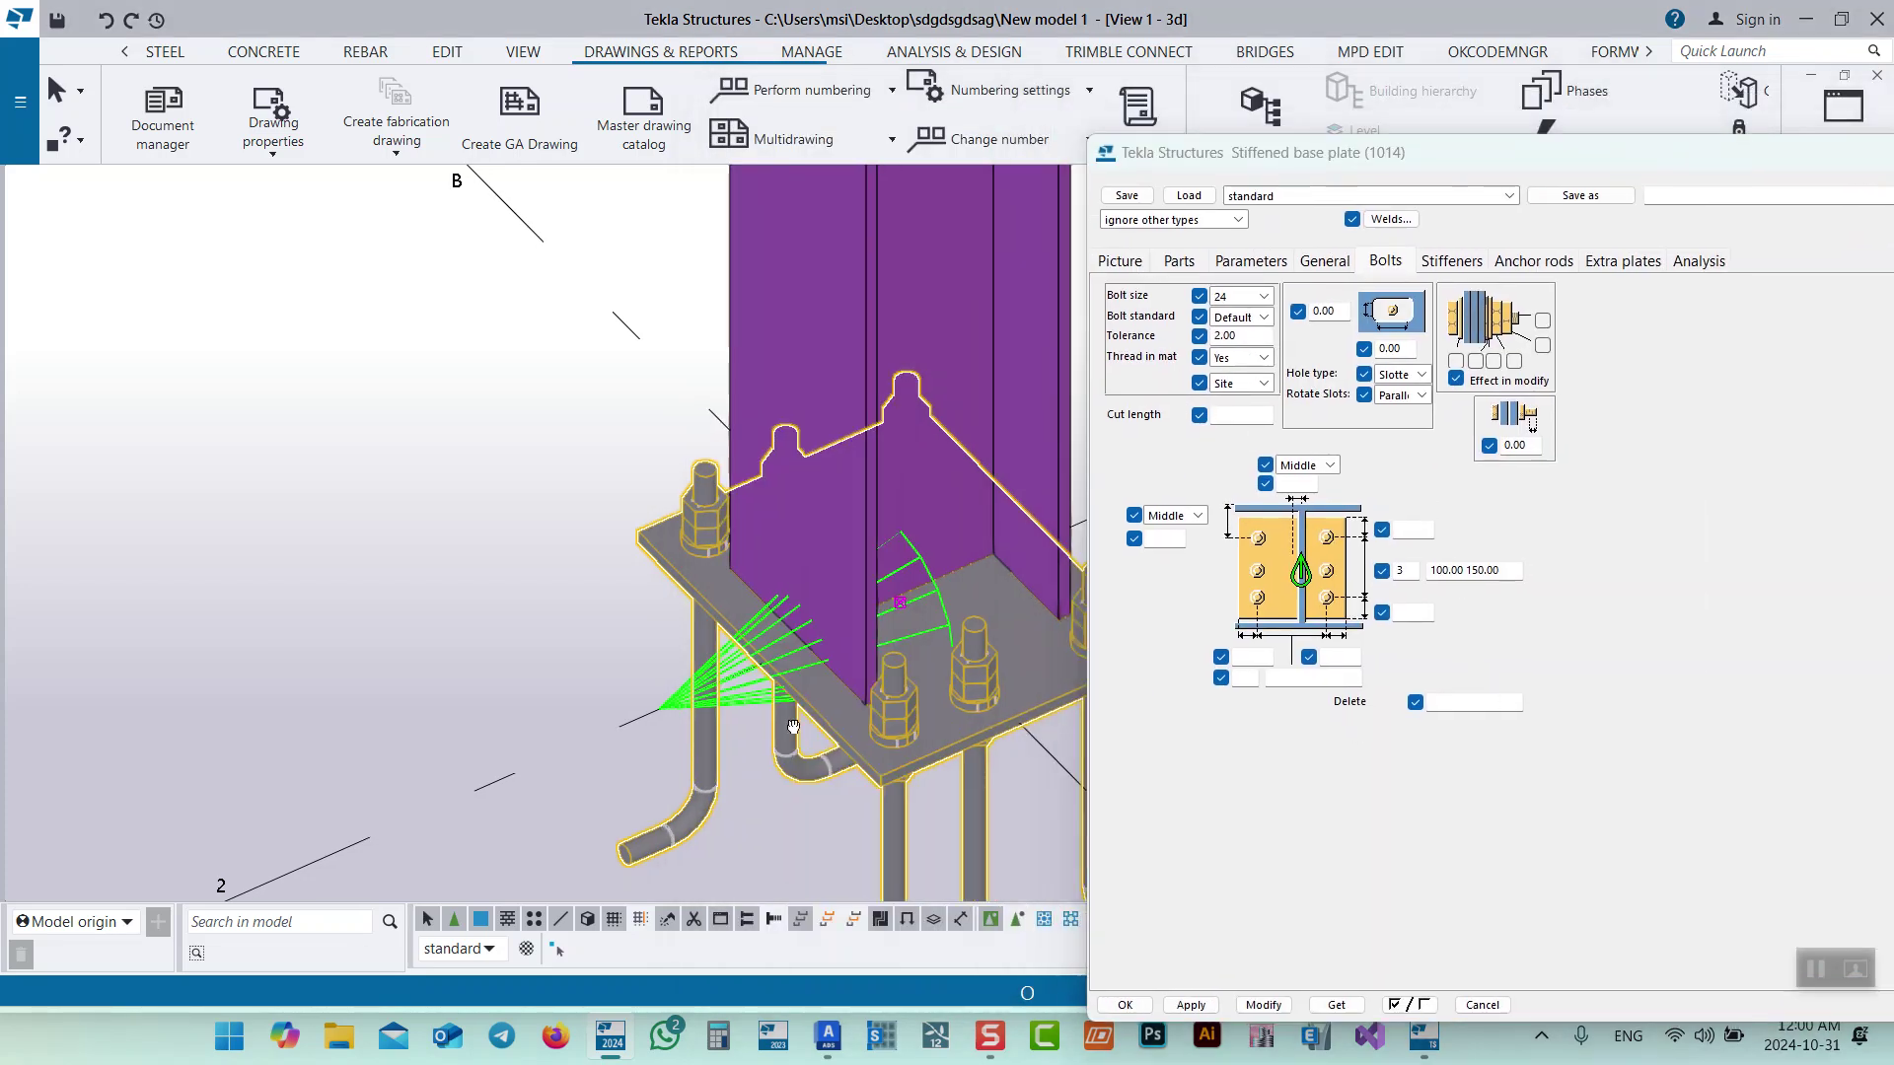
click(1251, 676)
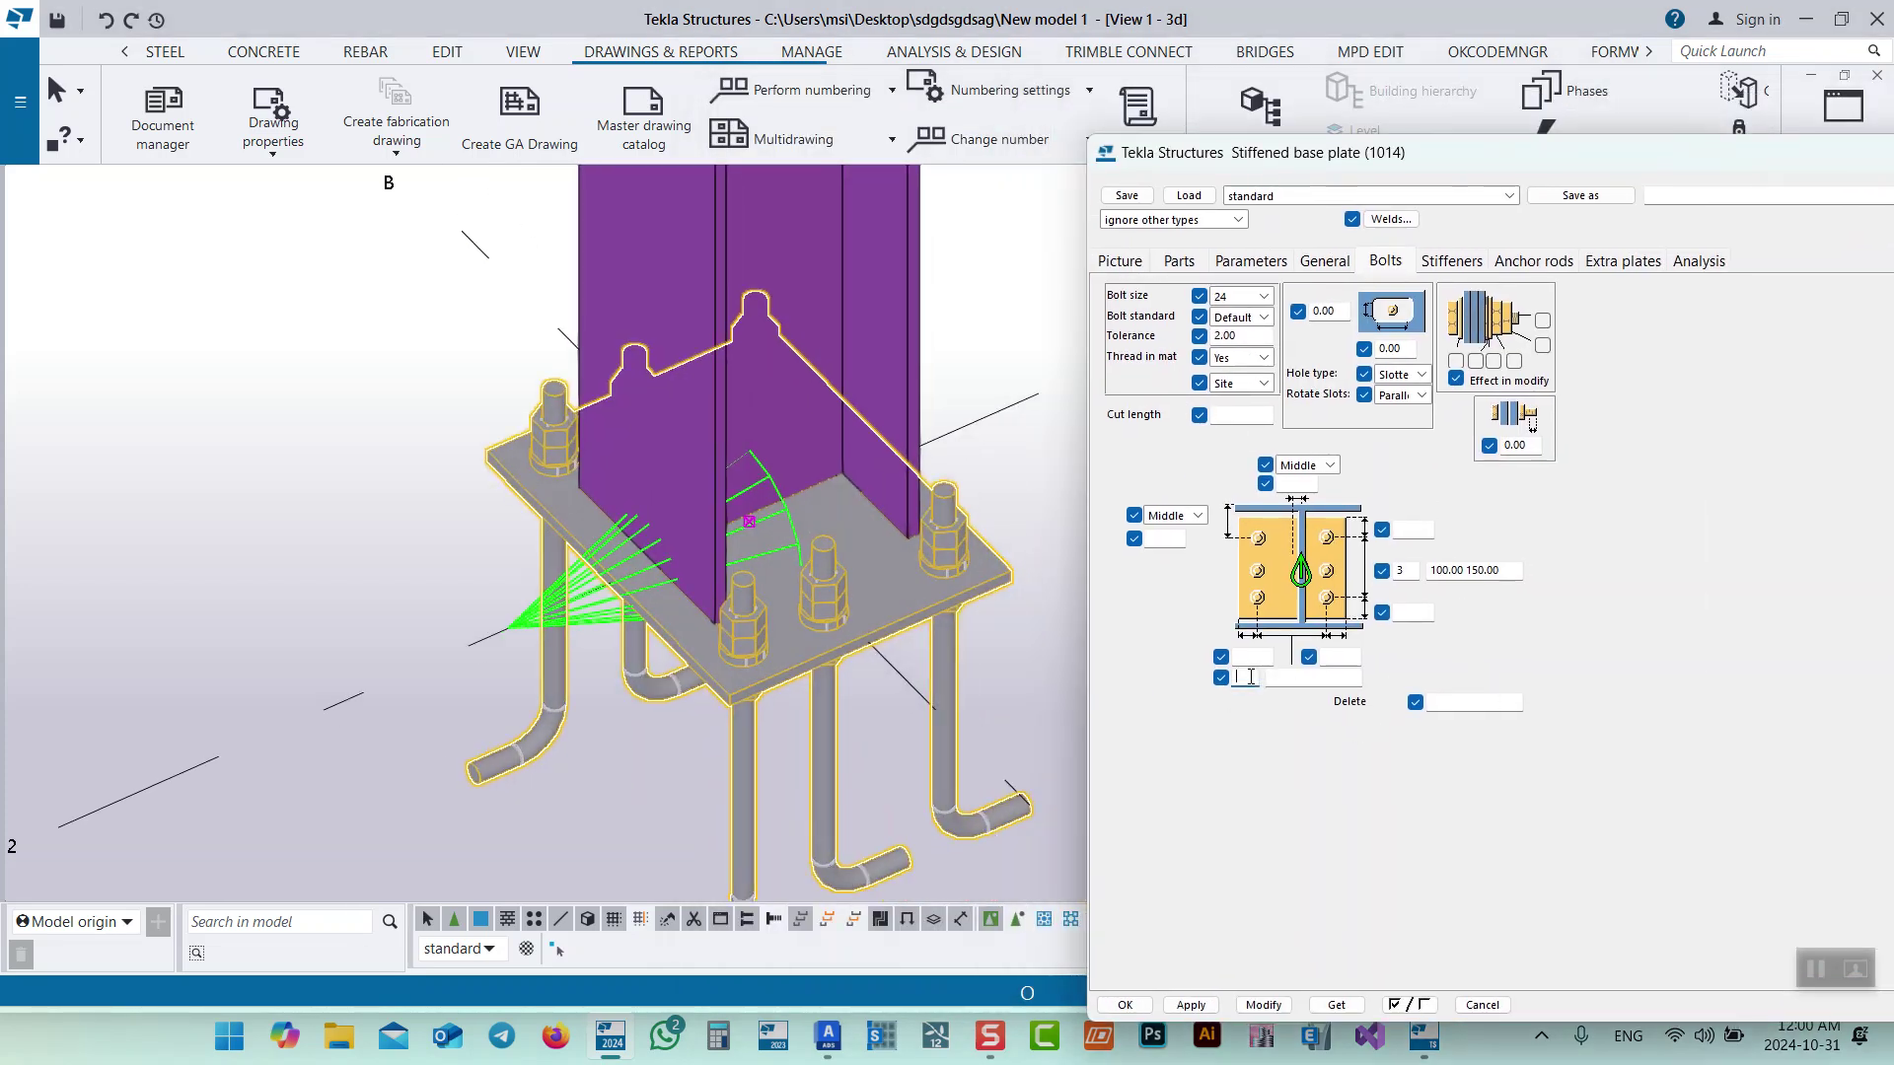
click(1301, 679)
text(100.00)
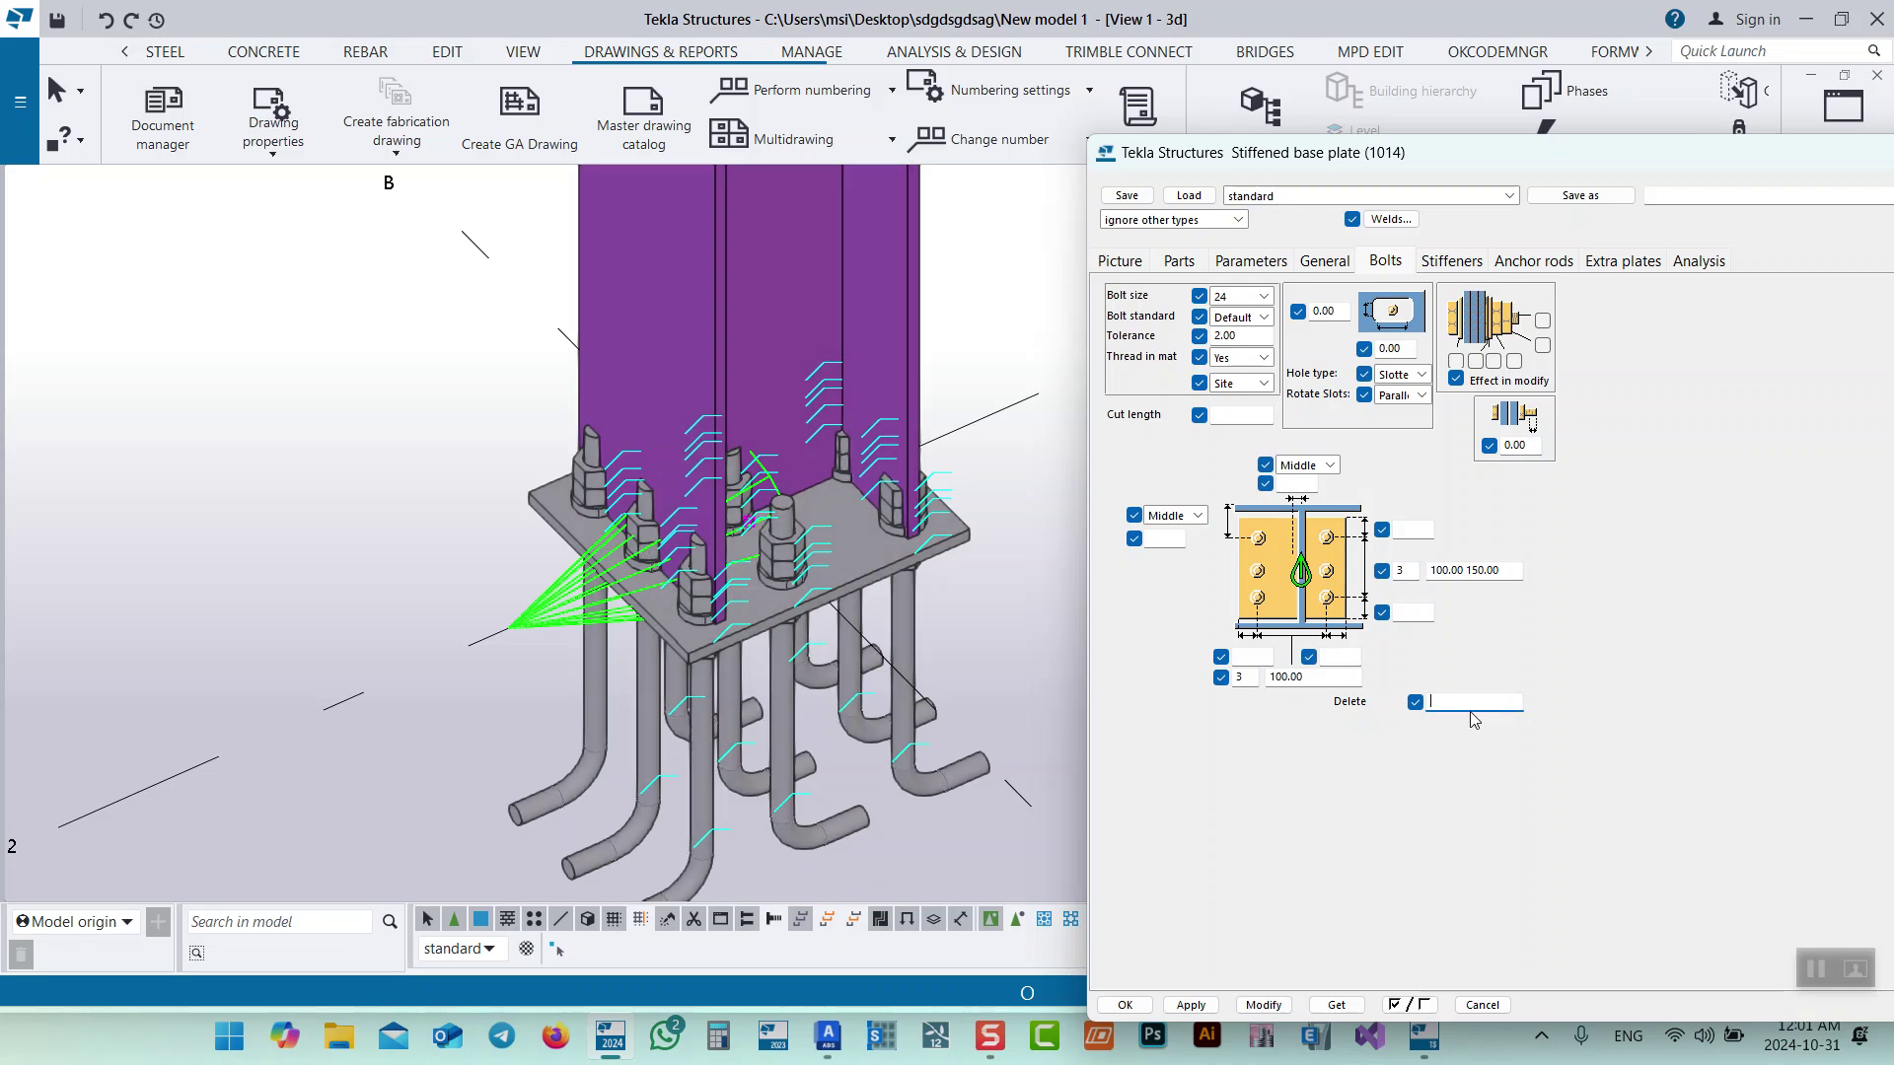
Enter 5 as the bolt number to delete, apply it to the base plate and dismiss the notifications.
text(5)
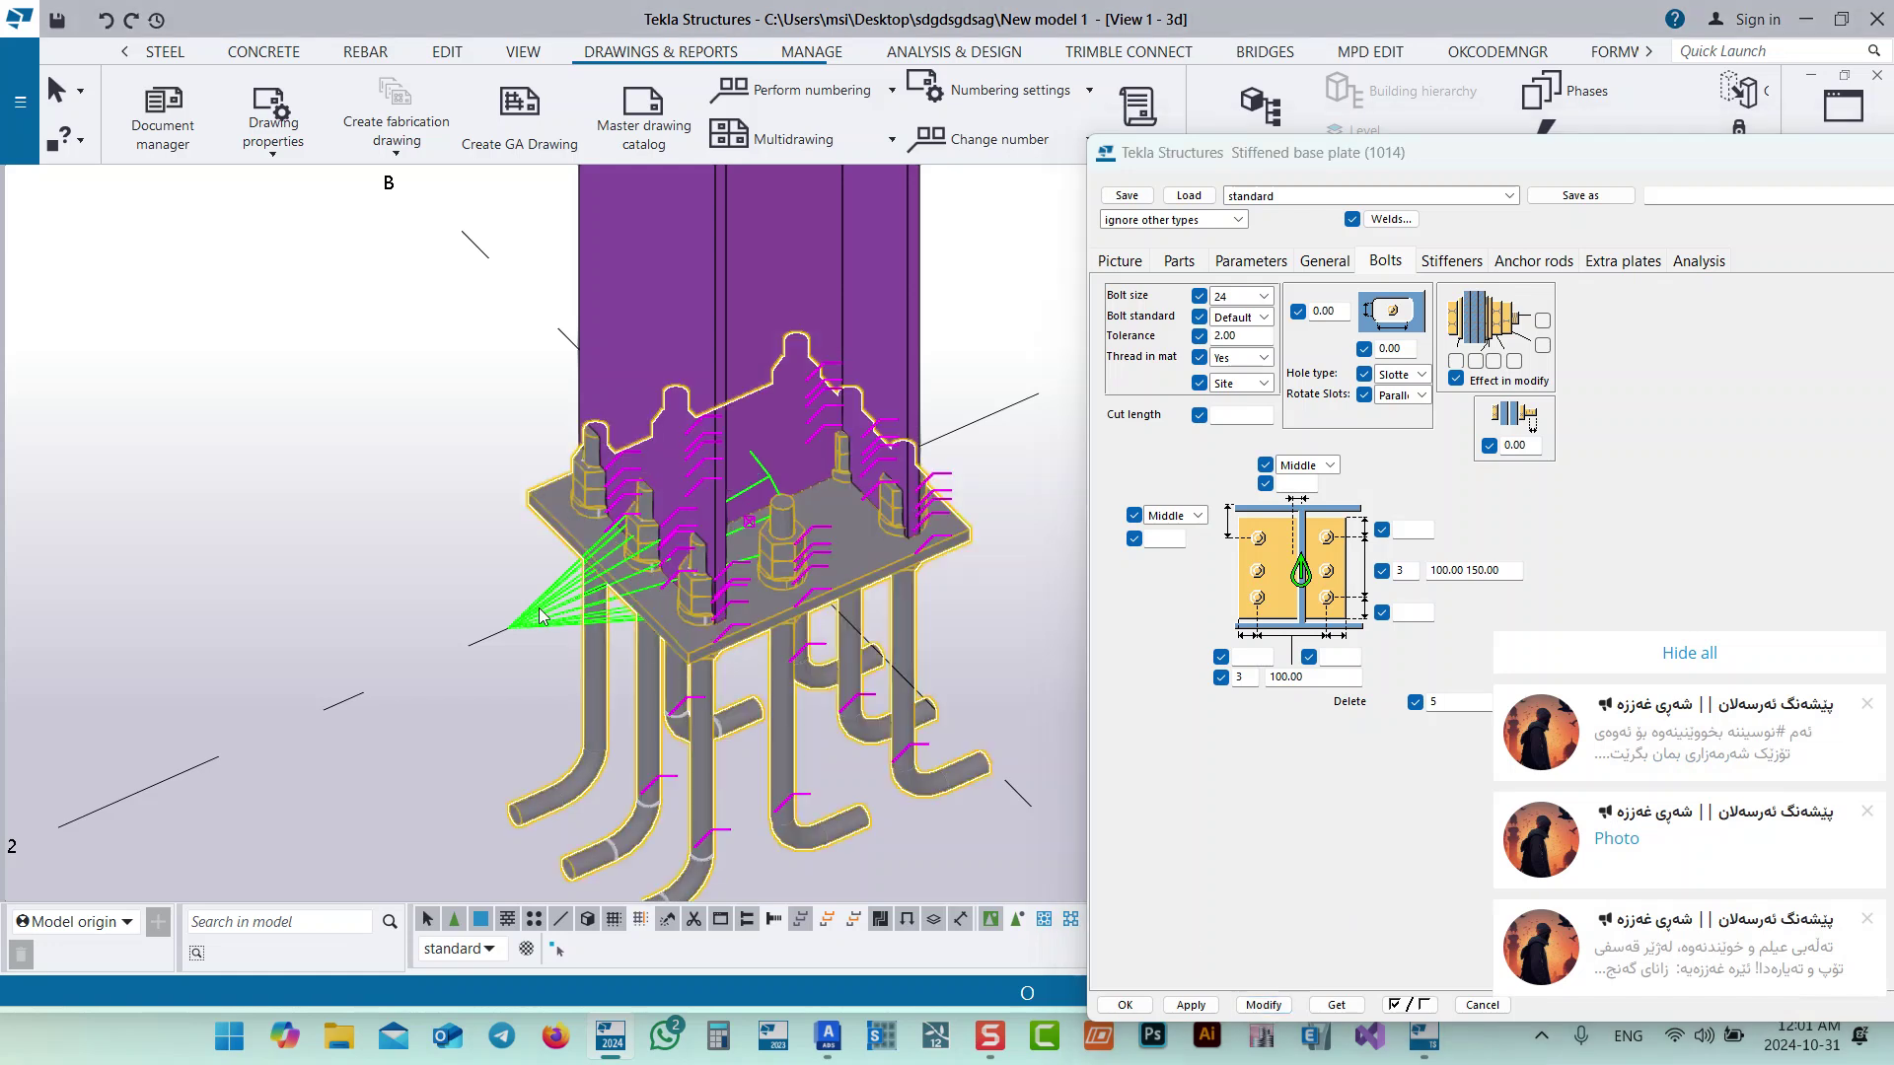
click(1268, 1005)
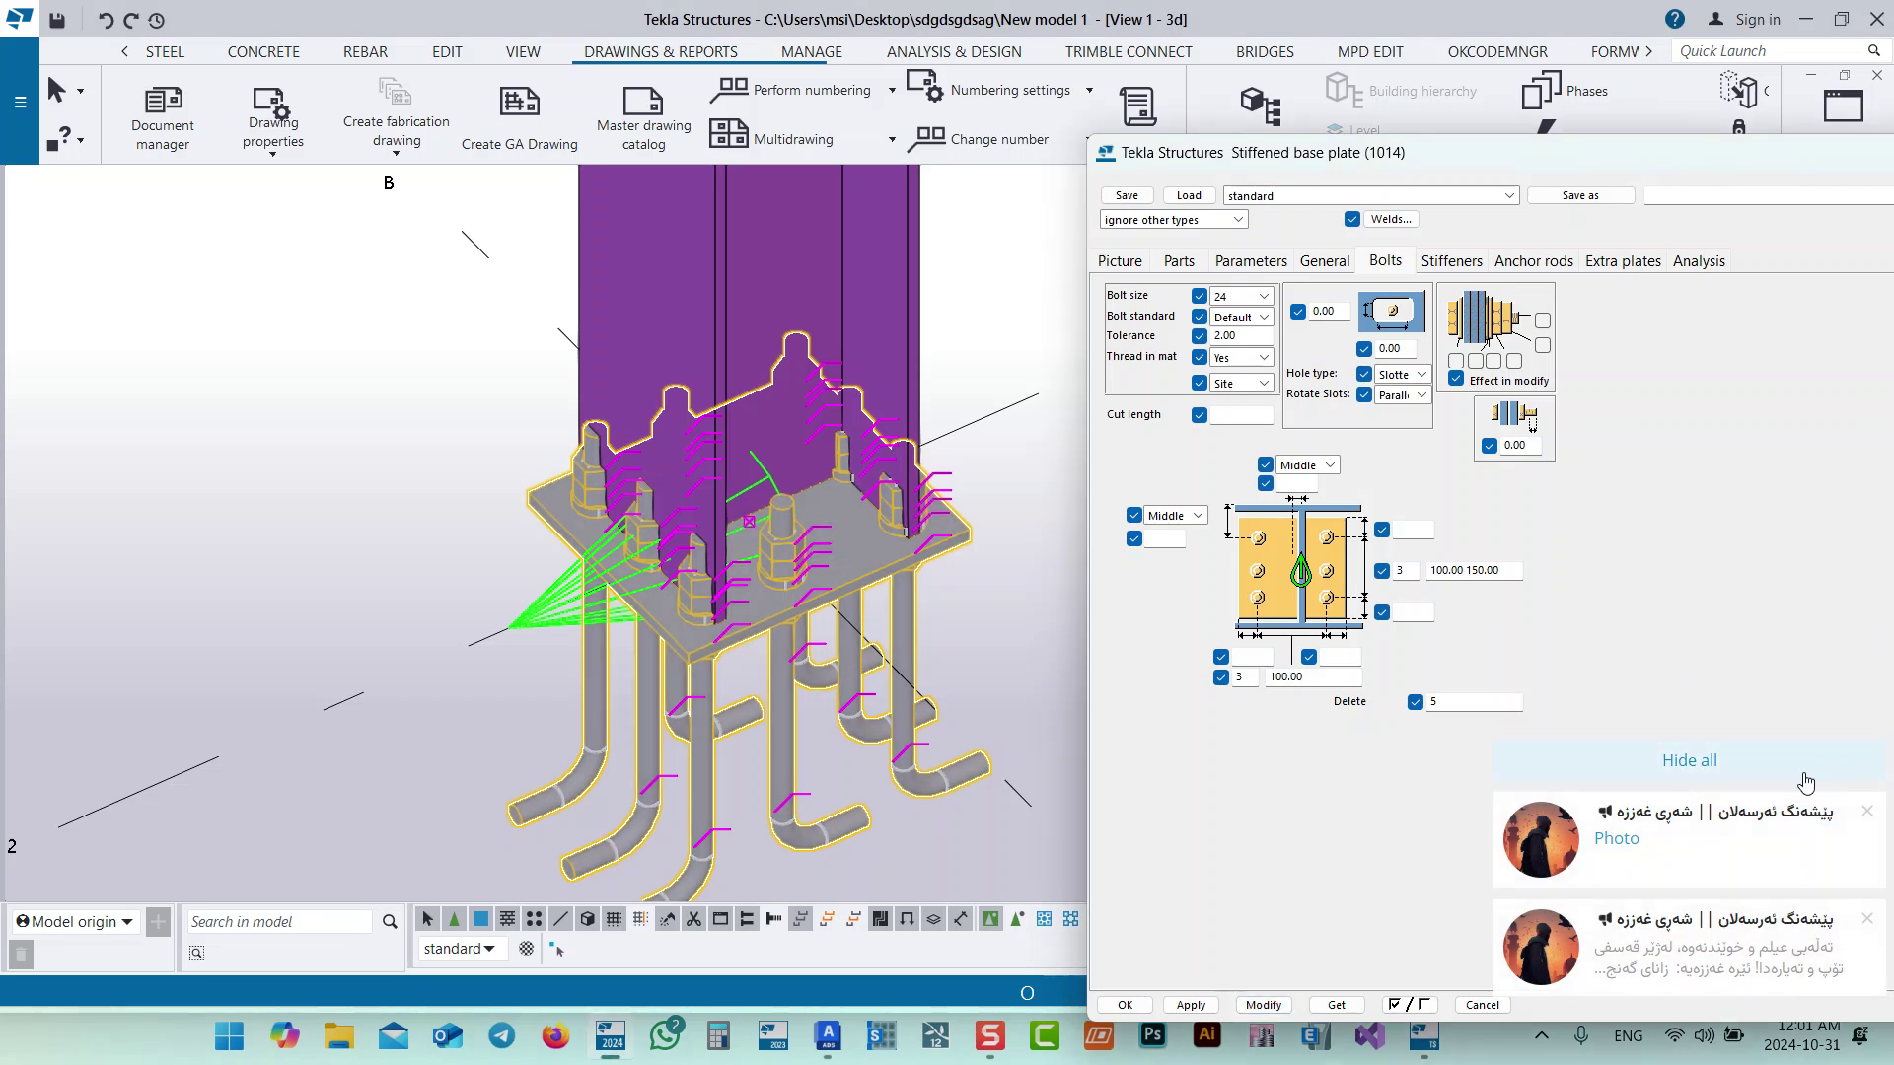
click(1807, 775)
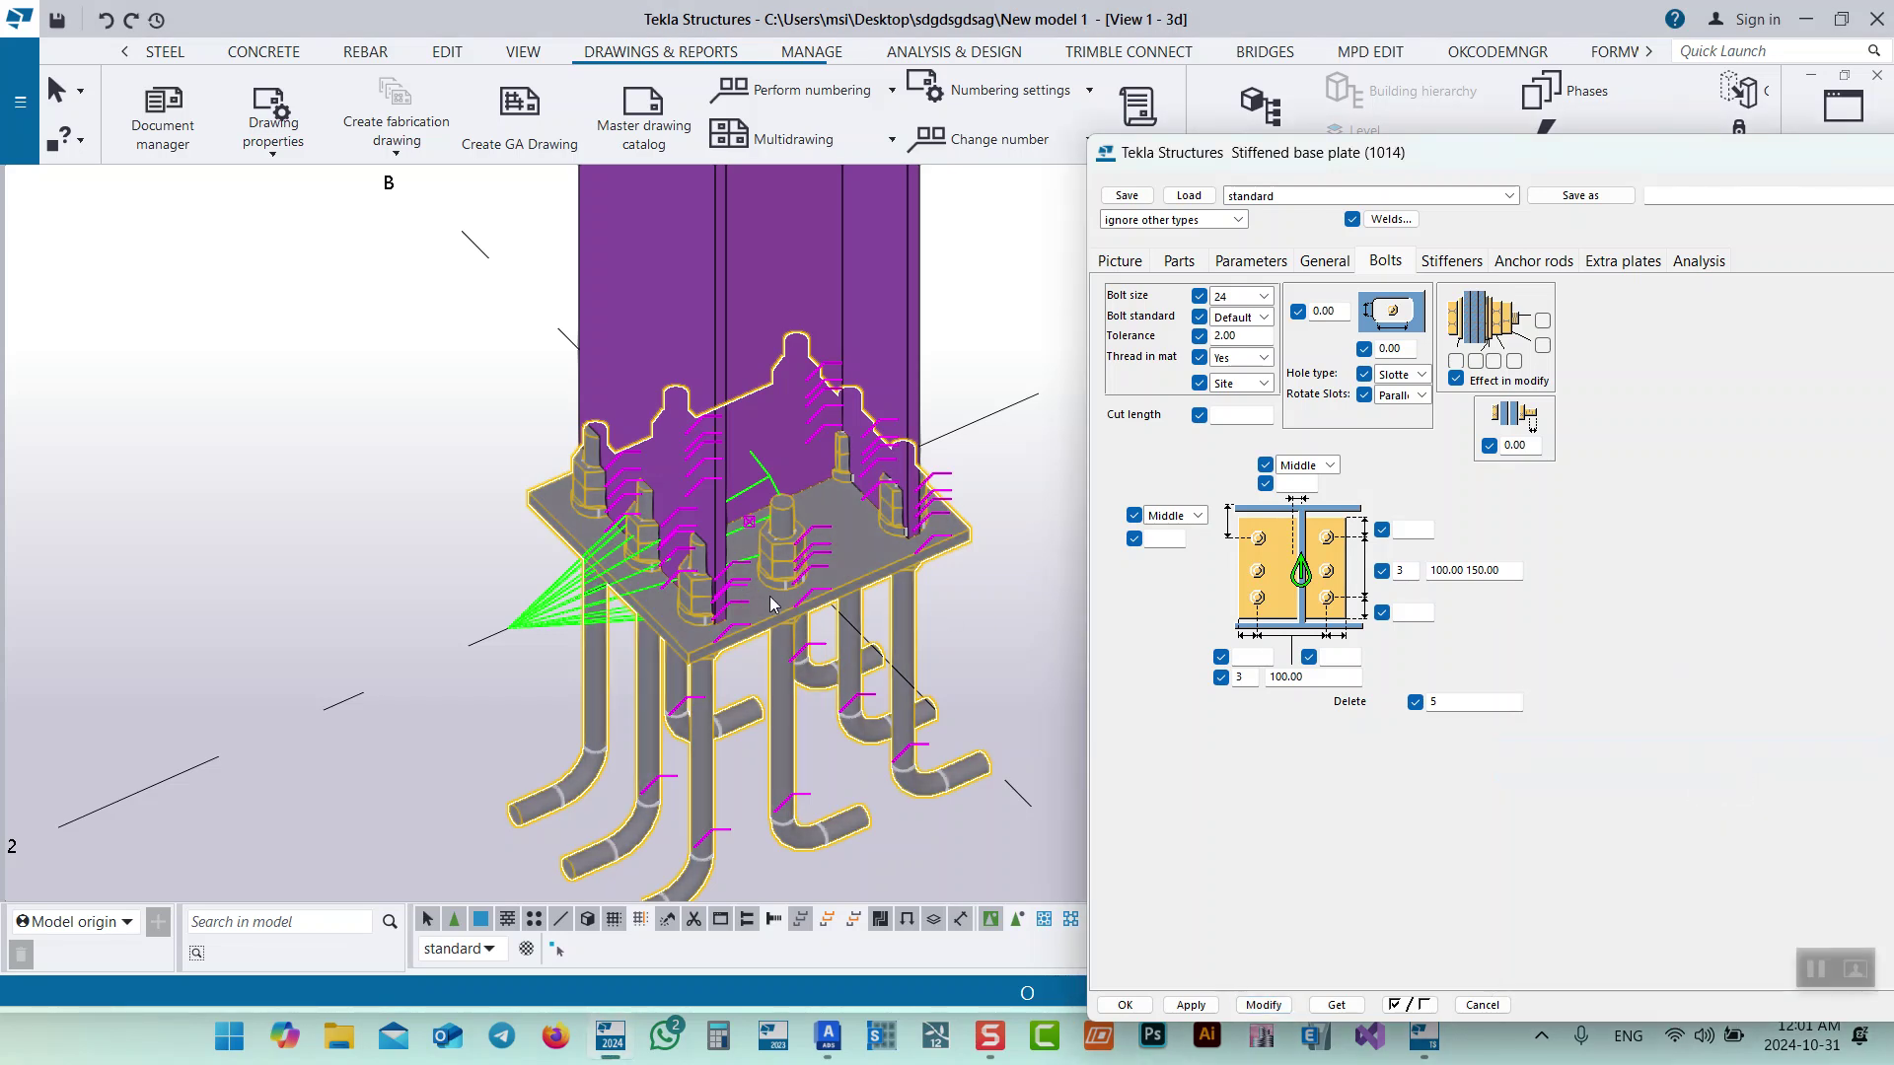
Change the bolt number to delete to 6, modify the base plate and check the anchors around the column.
double_click(1467, 702)
text(6)
click(1263, 1005)
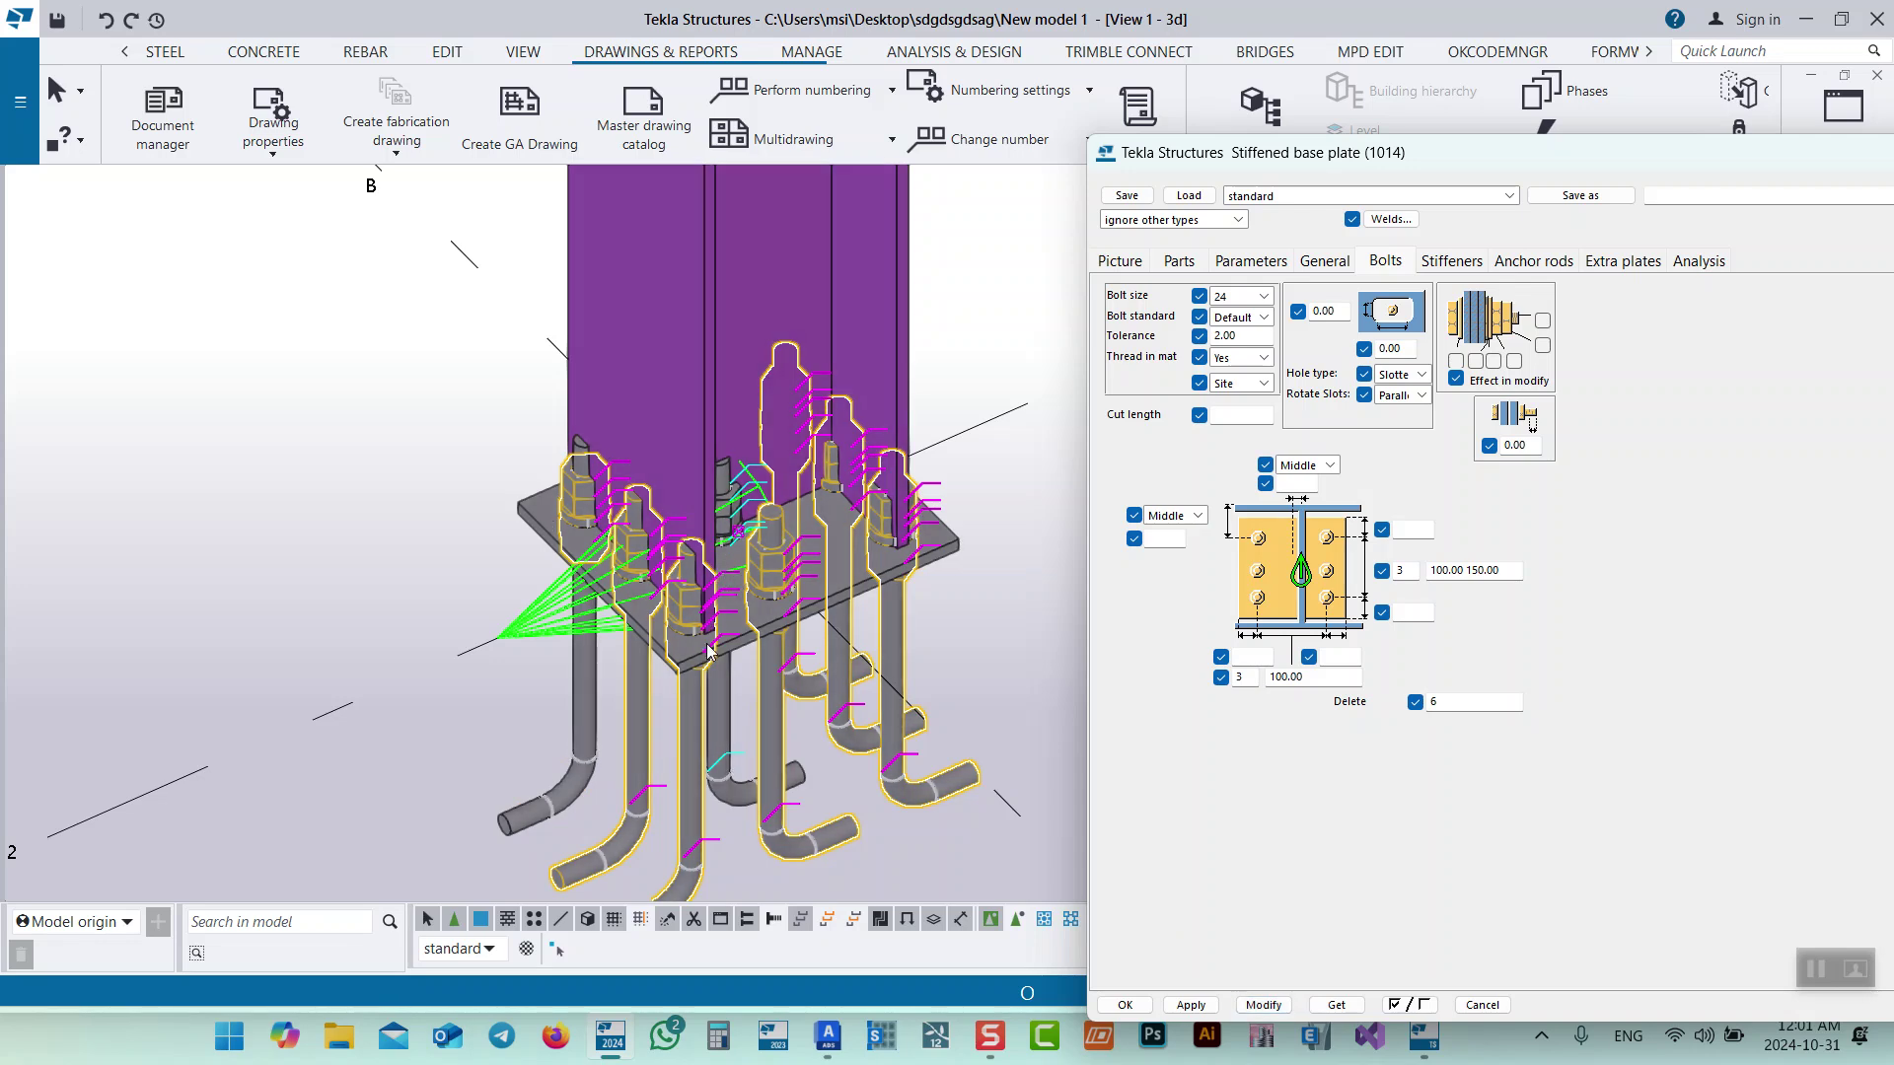
ctrl+middle_drag(643, 679, 1085, 649)
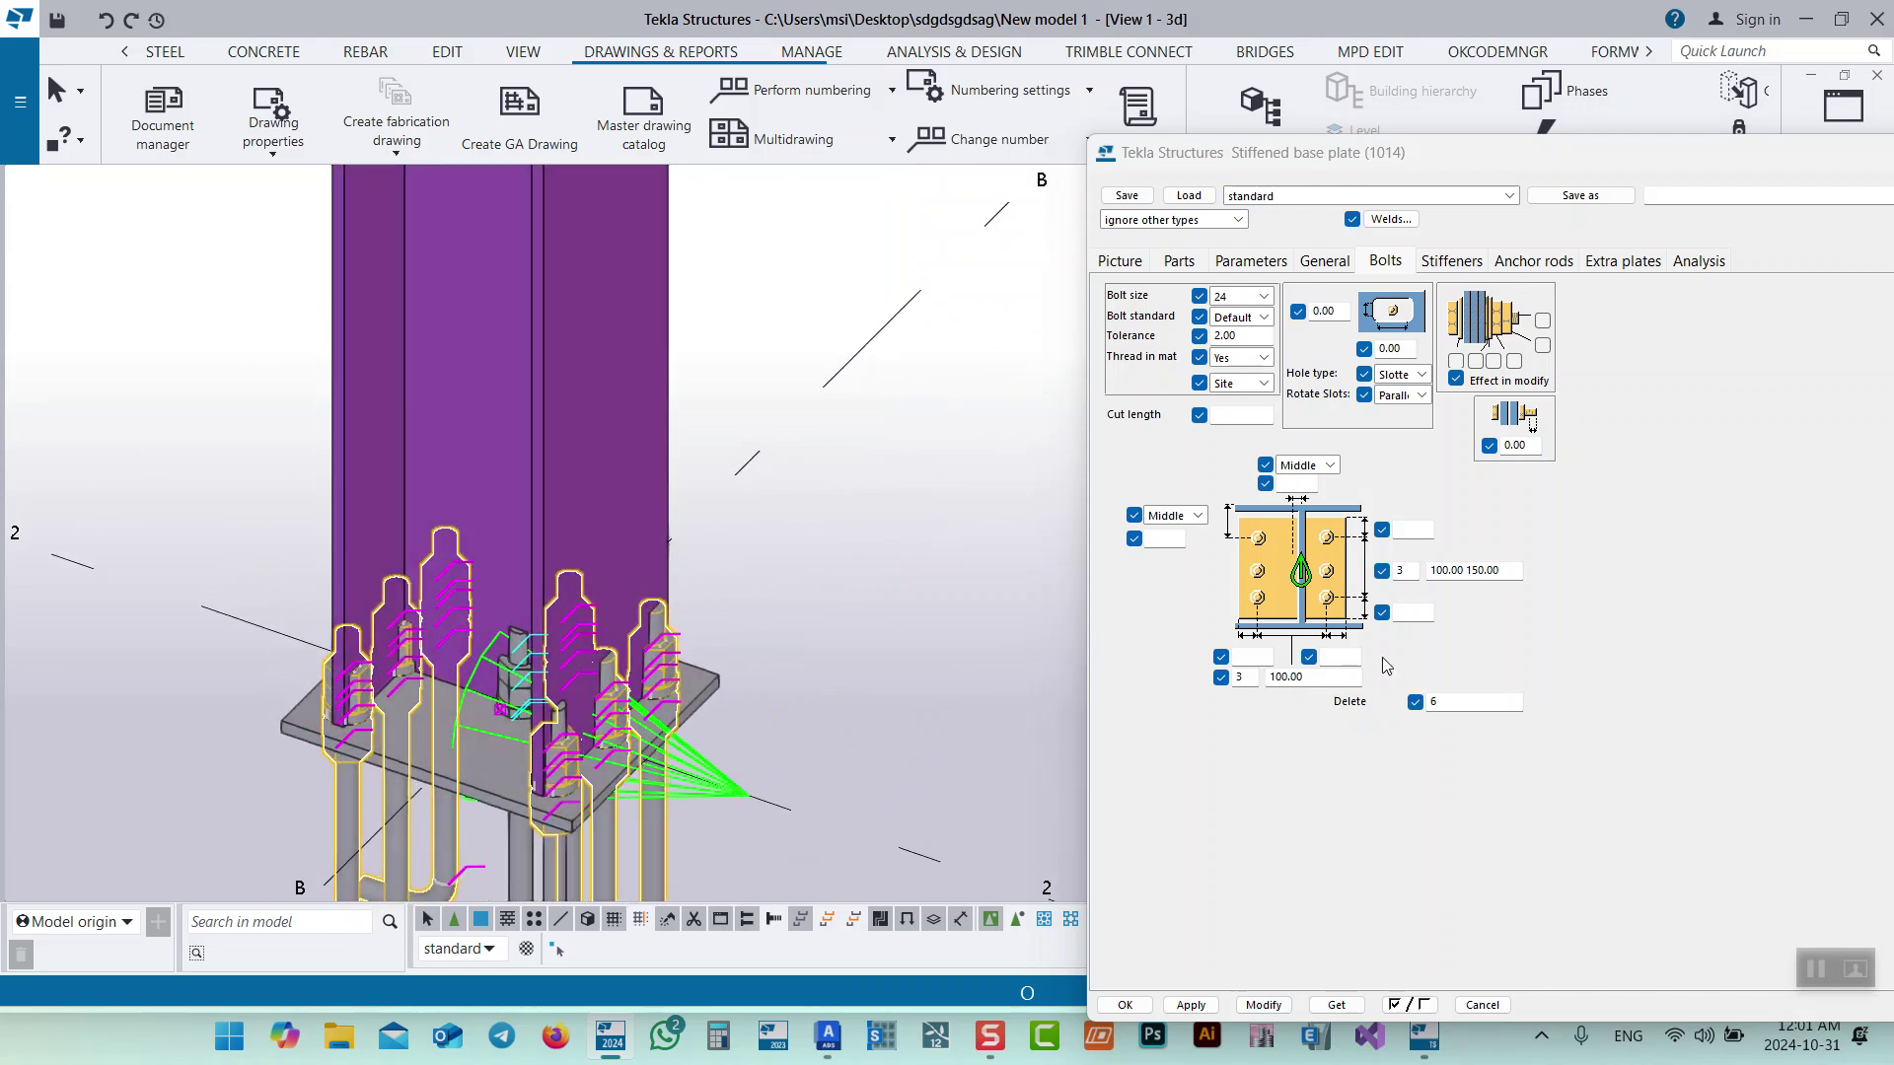
Change the bolt number to delete to 4, modify the connection and check which anchor is removed.
double_click(1470, 699)
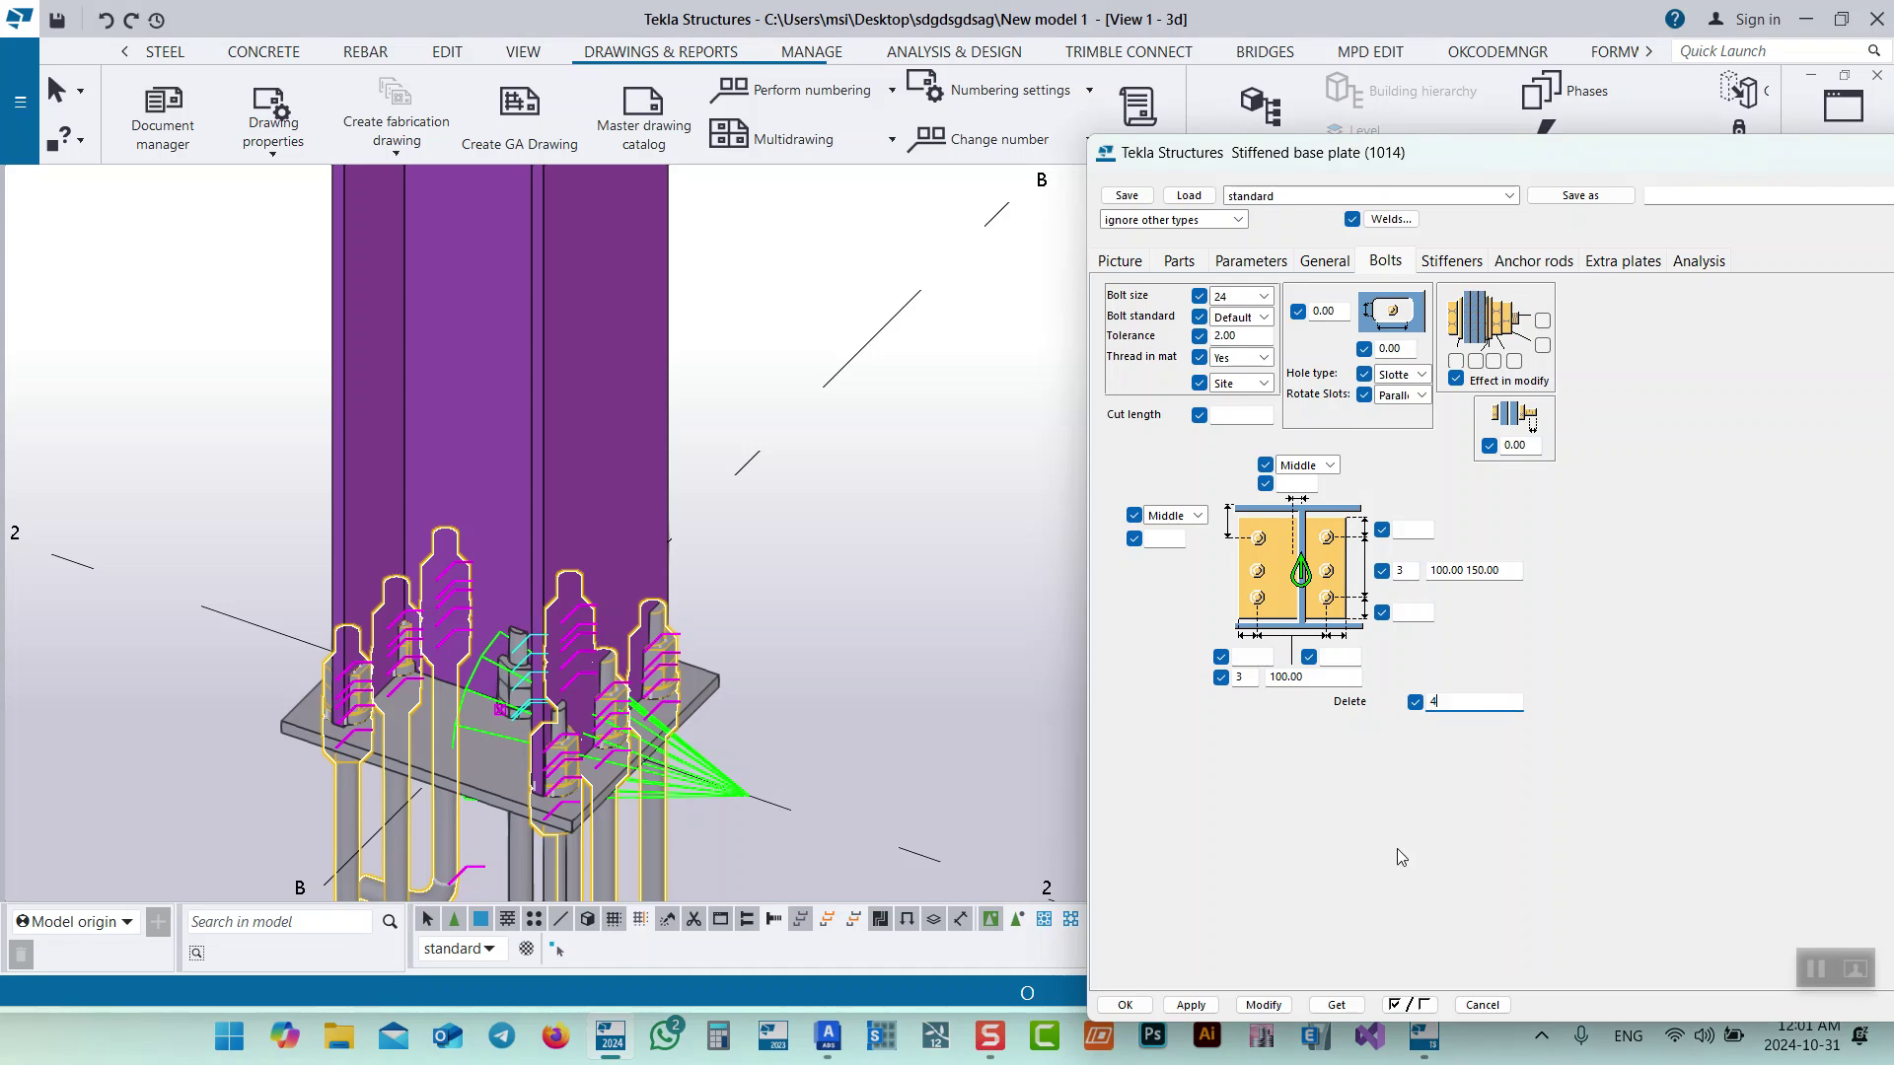
ctrl+middle_drag(507, 706, 669, 576)
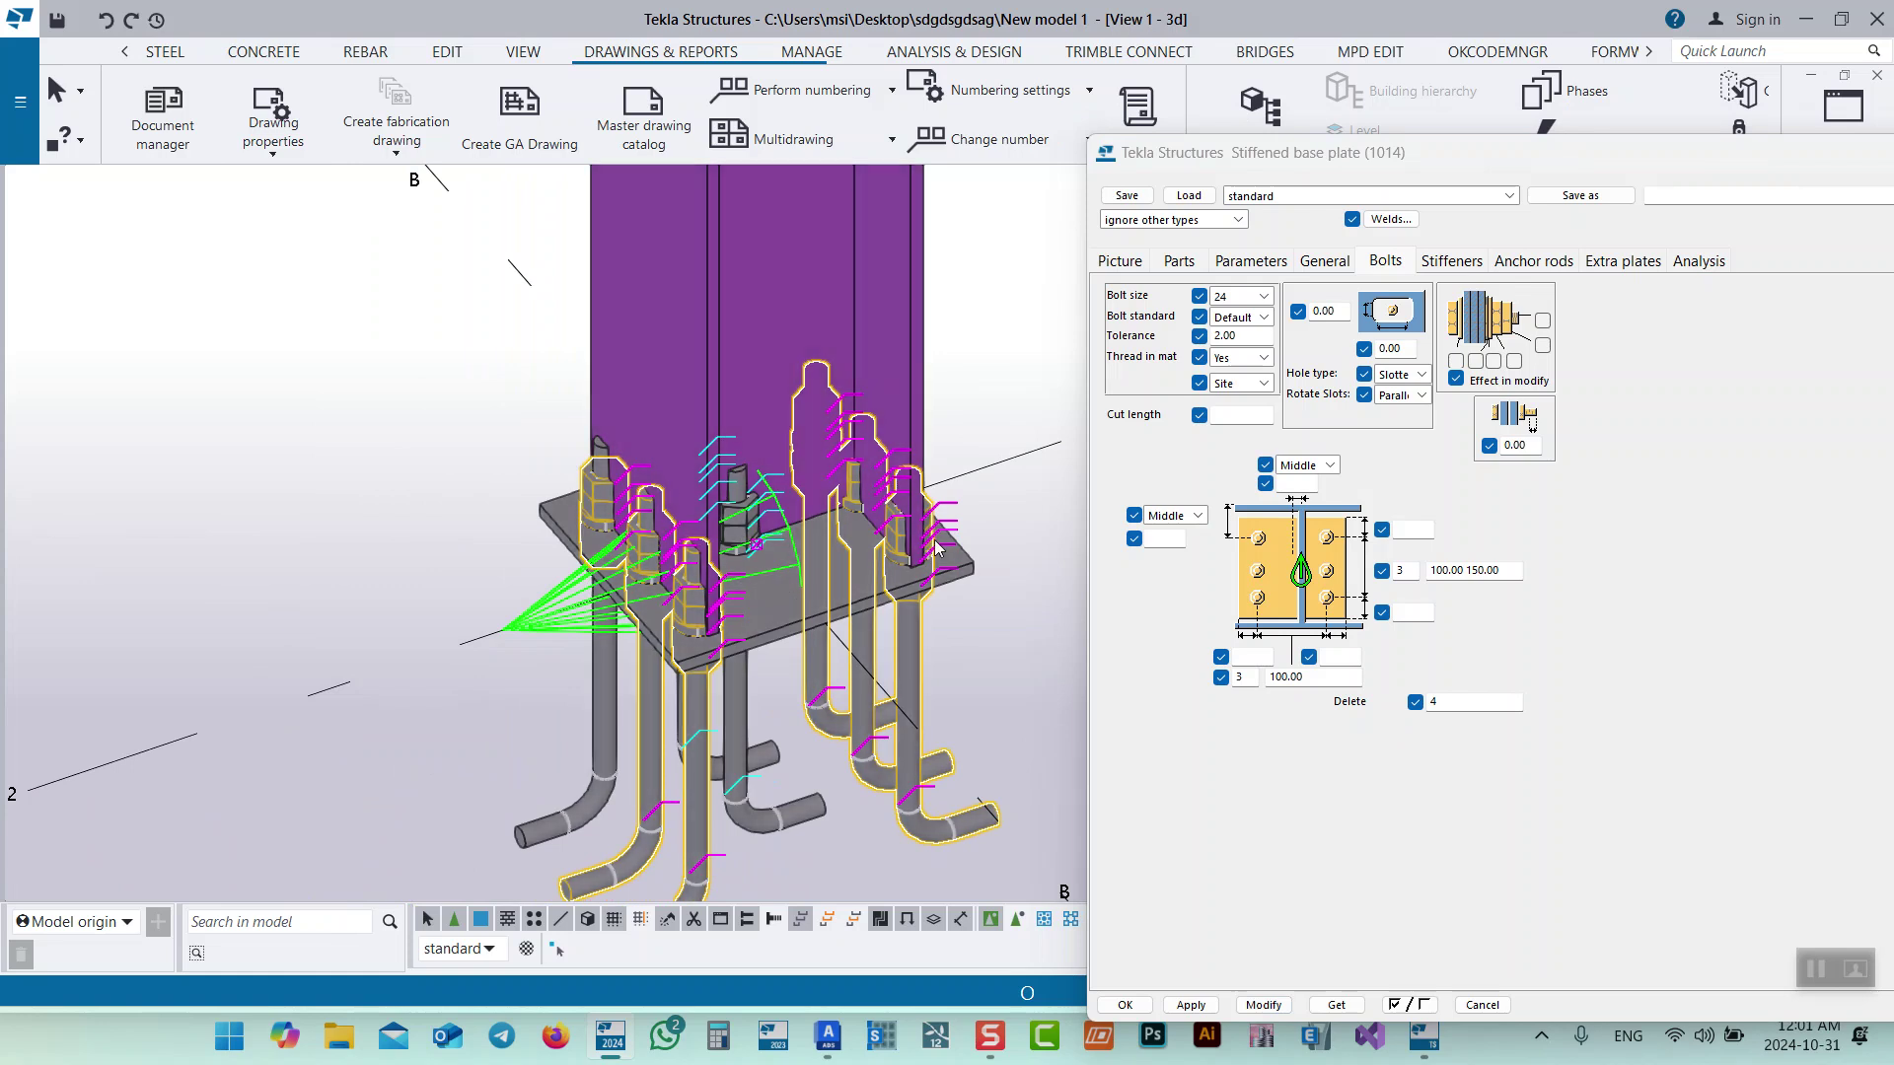
middle_drag(933, 546, 838, 589)
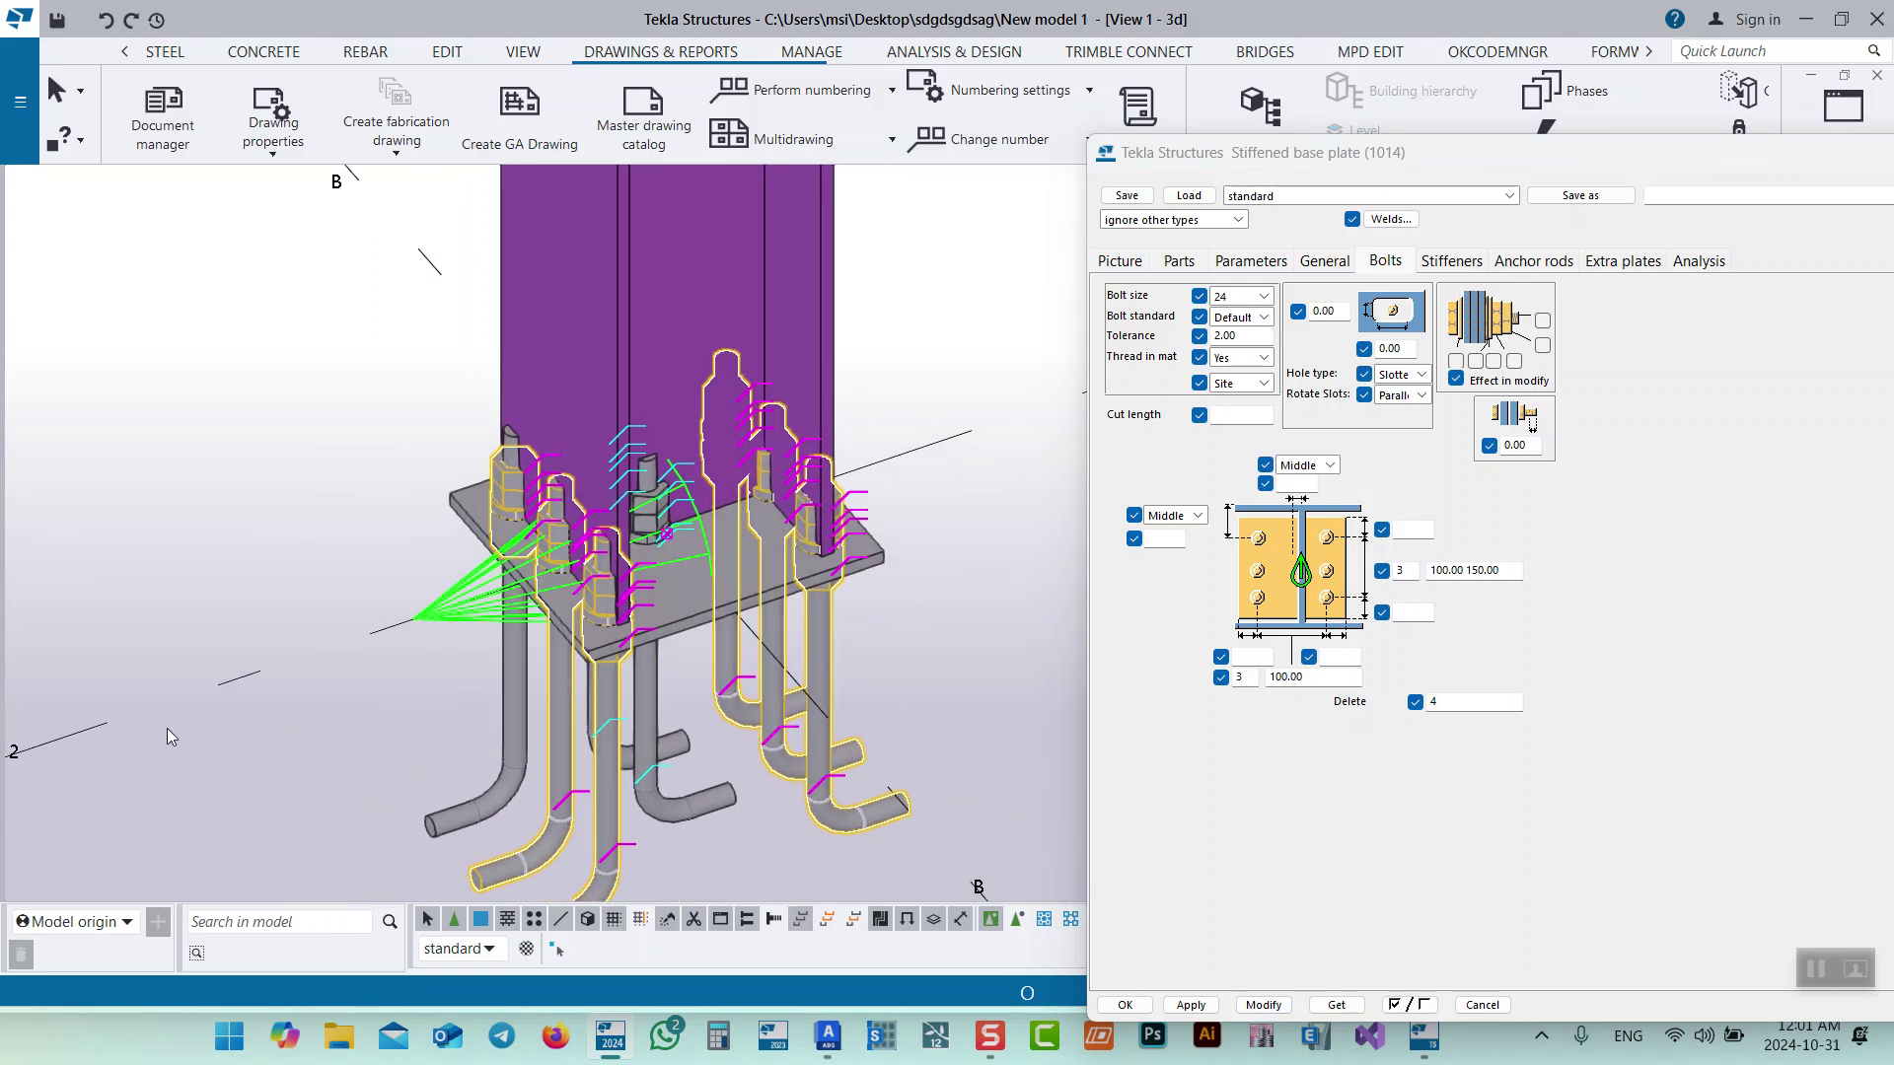
Try 9 as the bolt number to delete, modify the connection and inspect the anchors from several sides.
double_click(1431, 706)
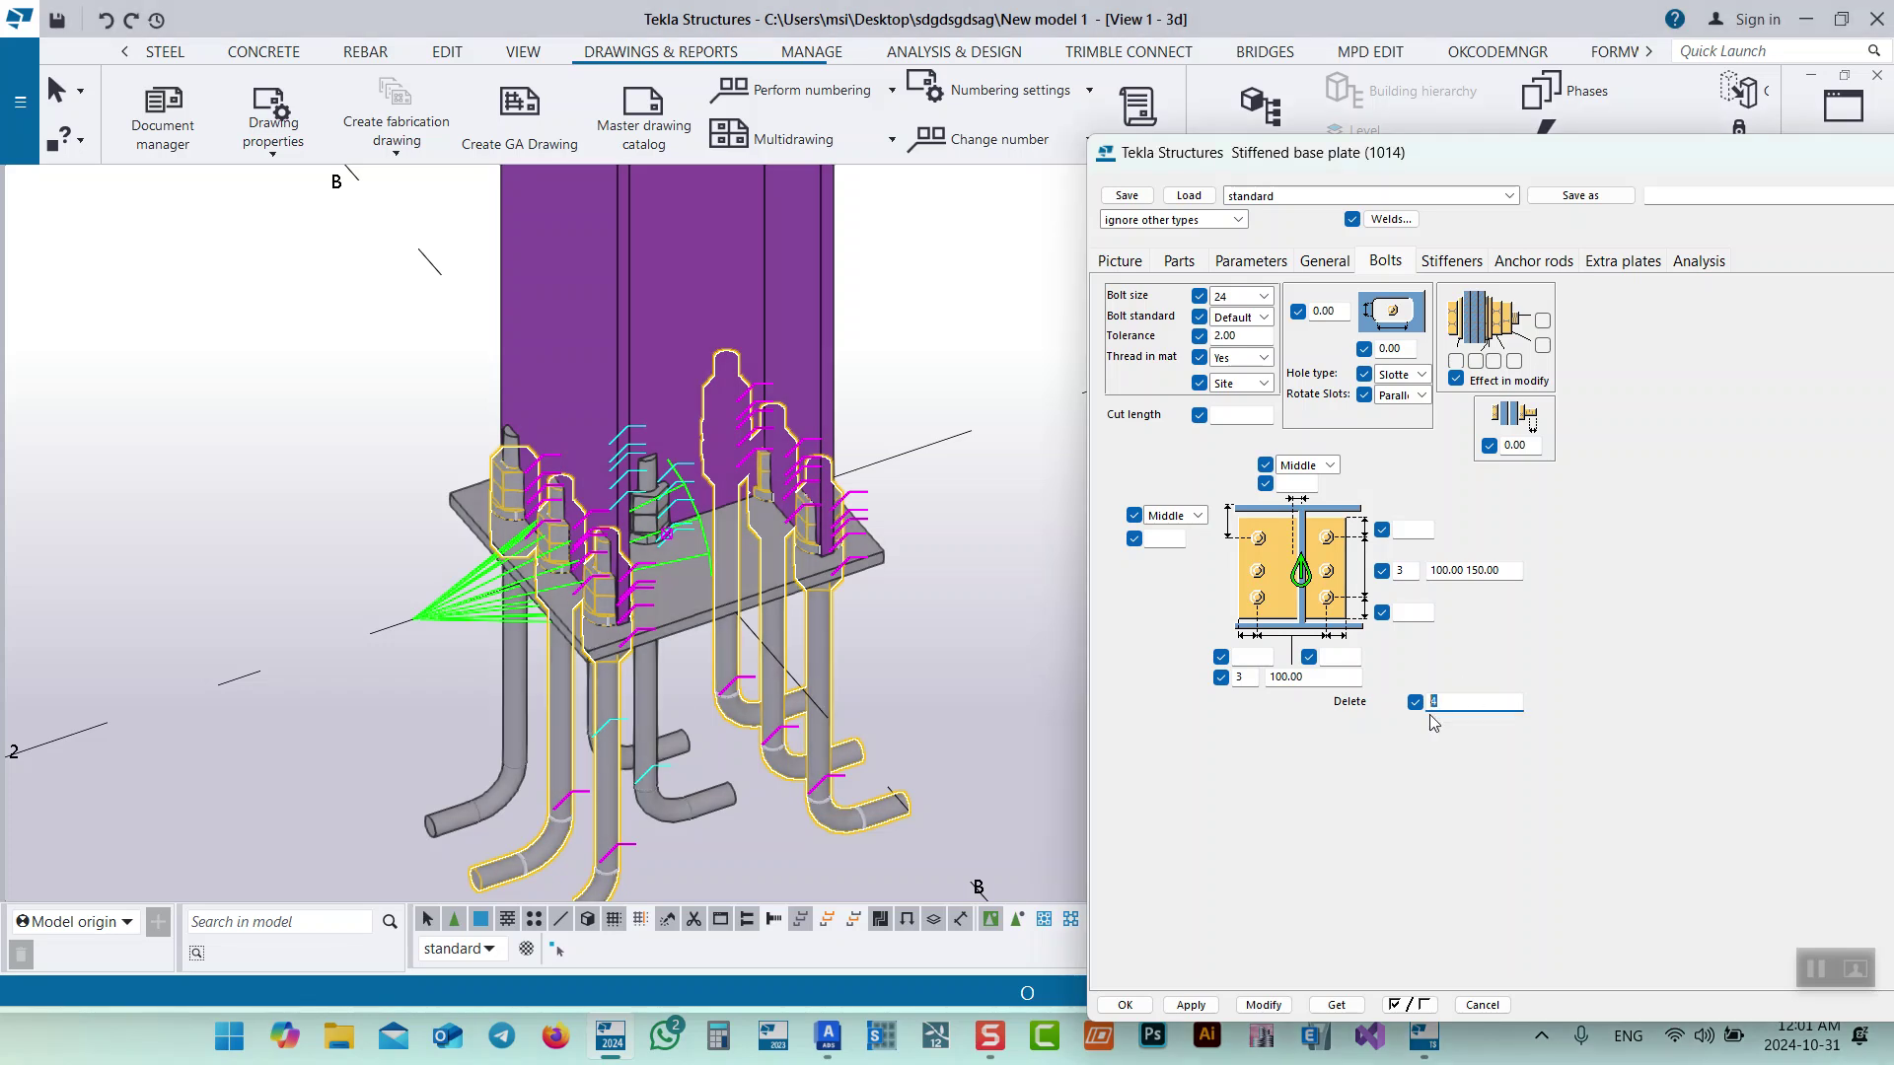
text(9)
click(1276, 1002)
ctrl+middle_drag(579, 637, 375, 681)
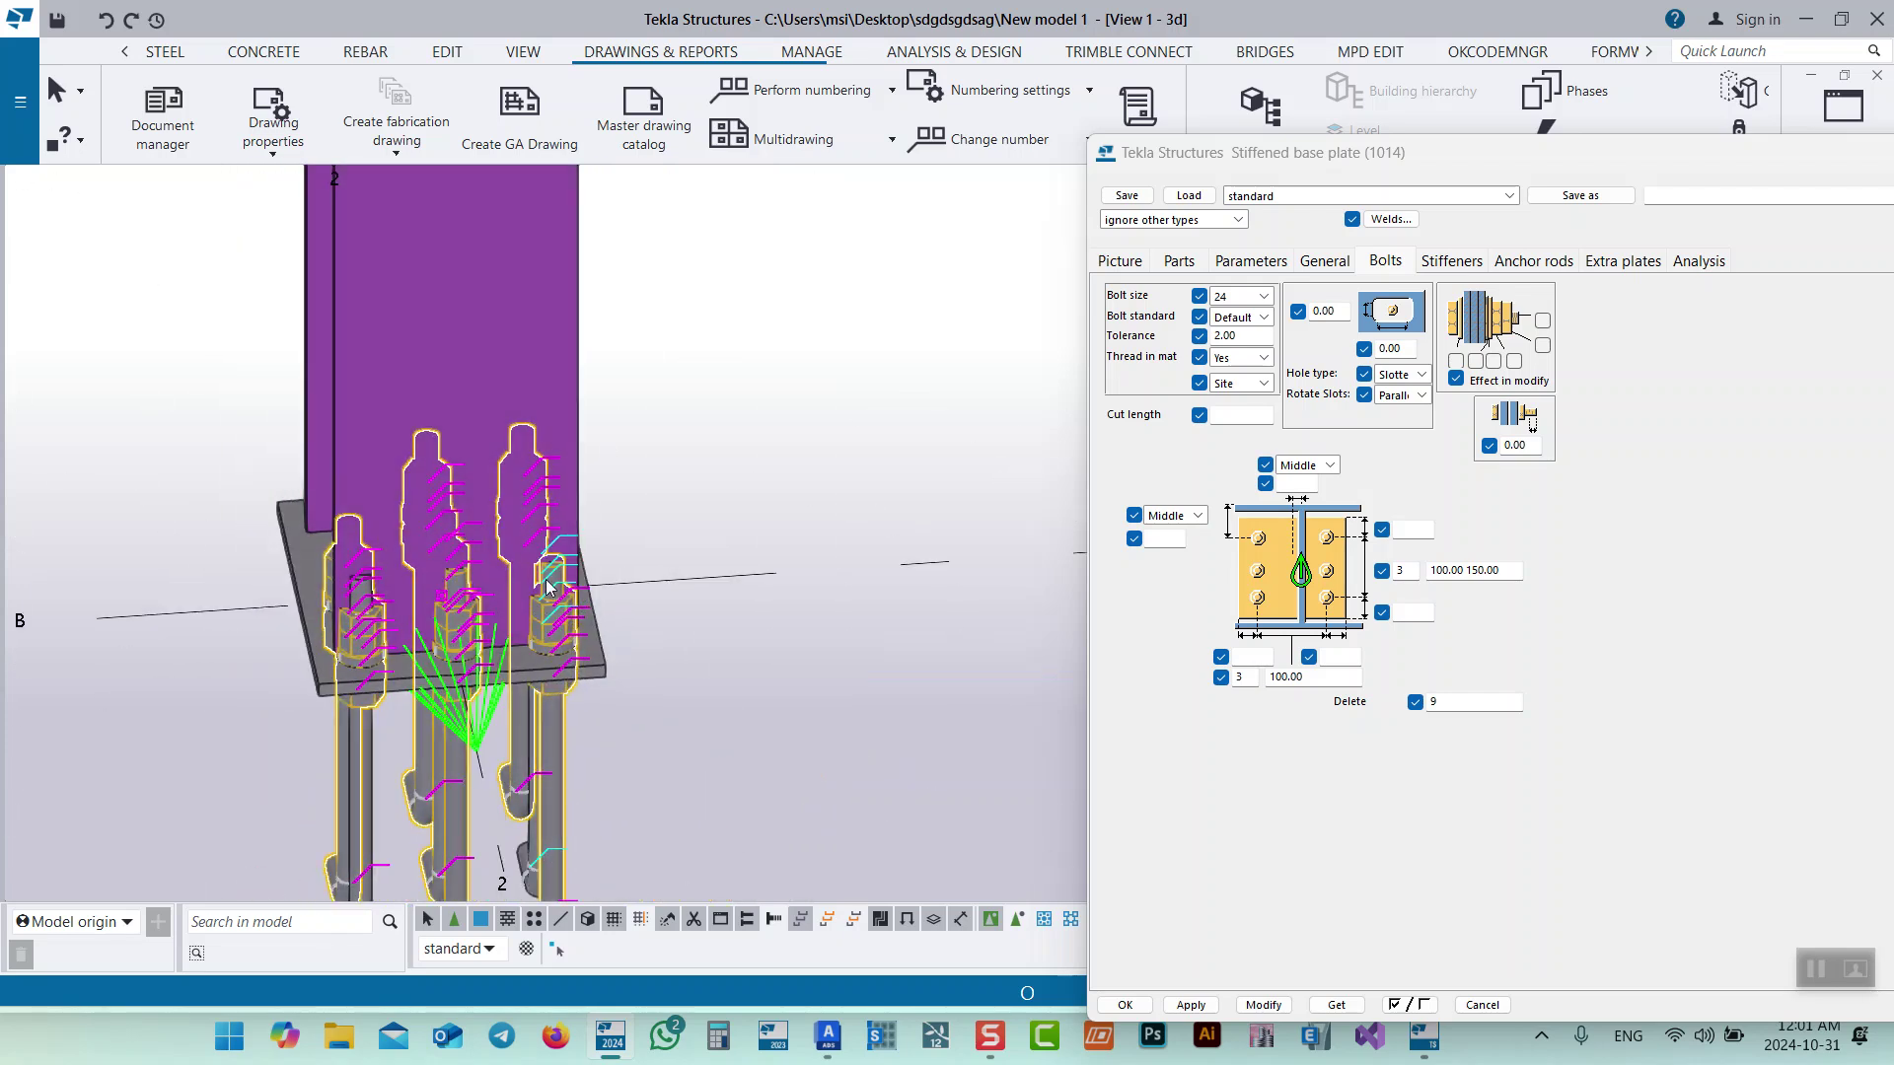
ctrl+middle_drag(493, 607, 535, 604)
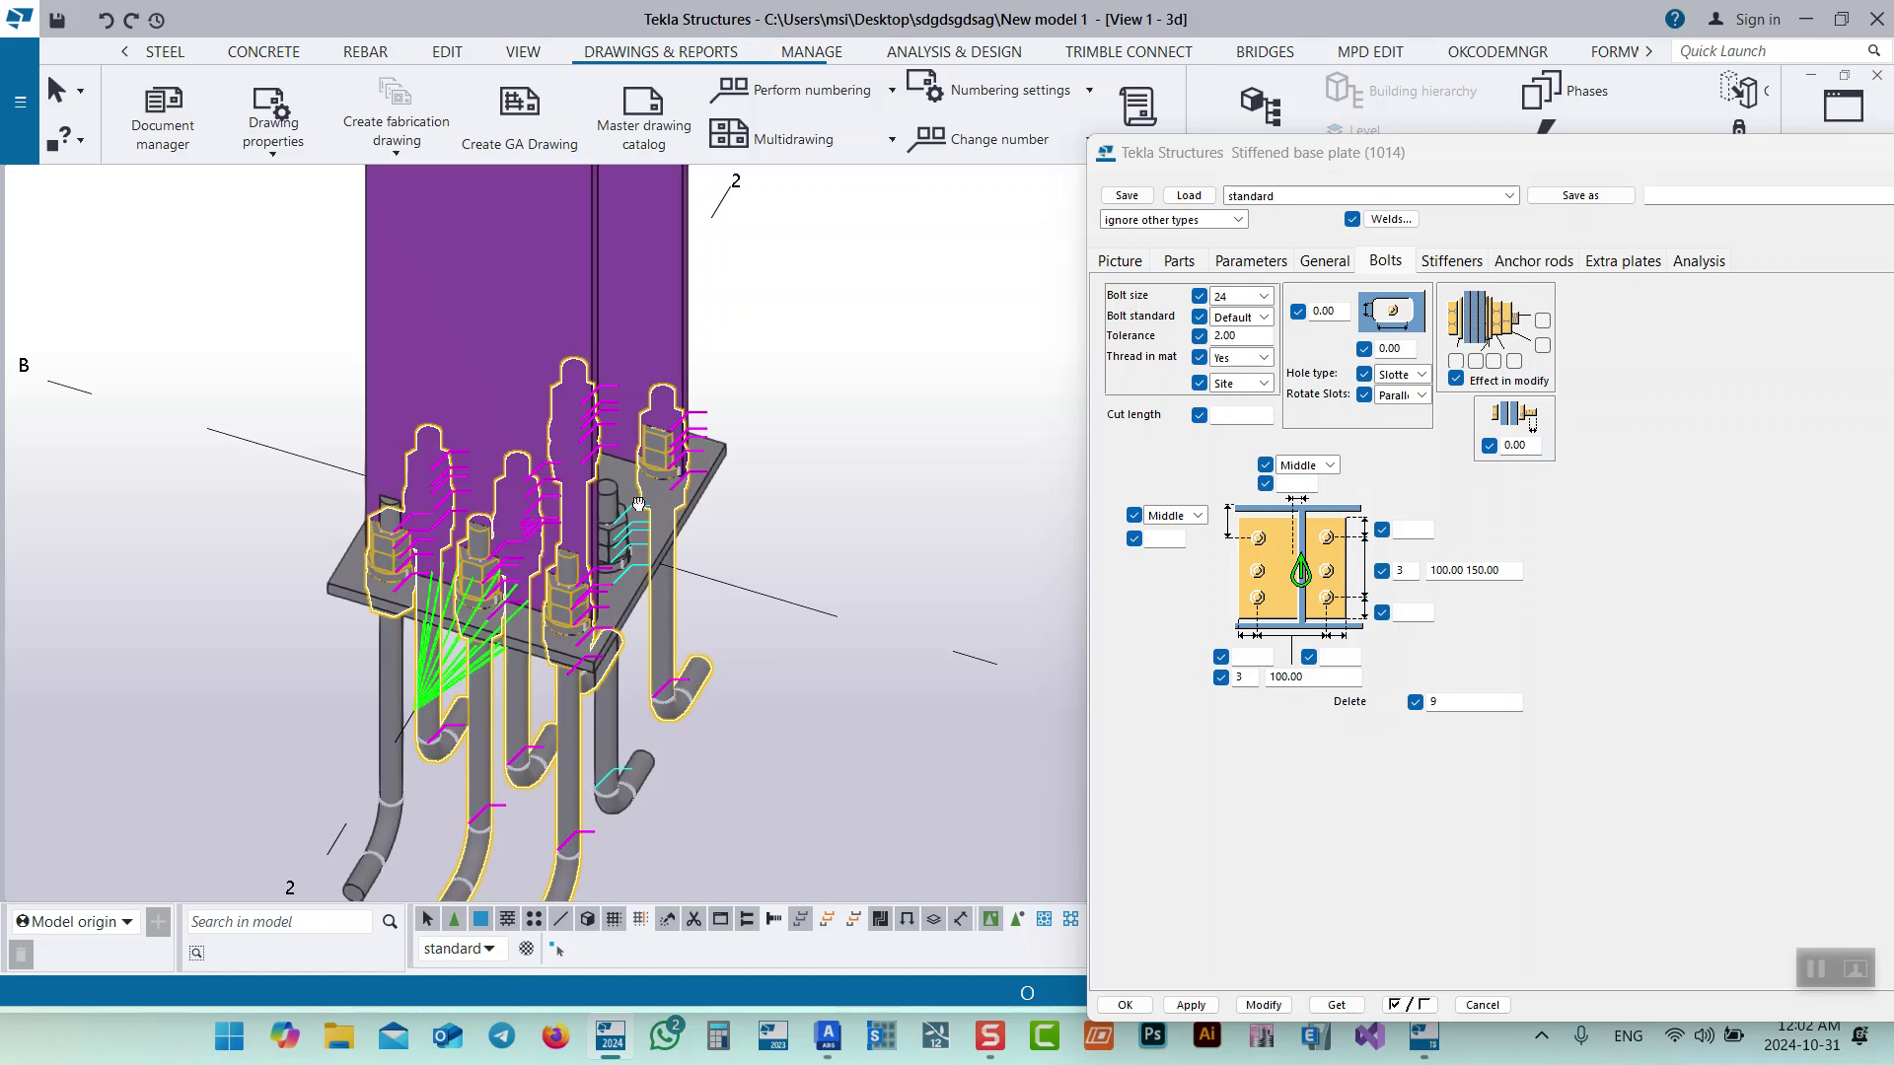
ctrl+middle_drag(637, 500, 719, 508)
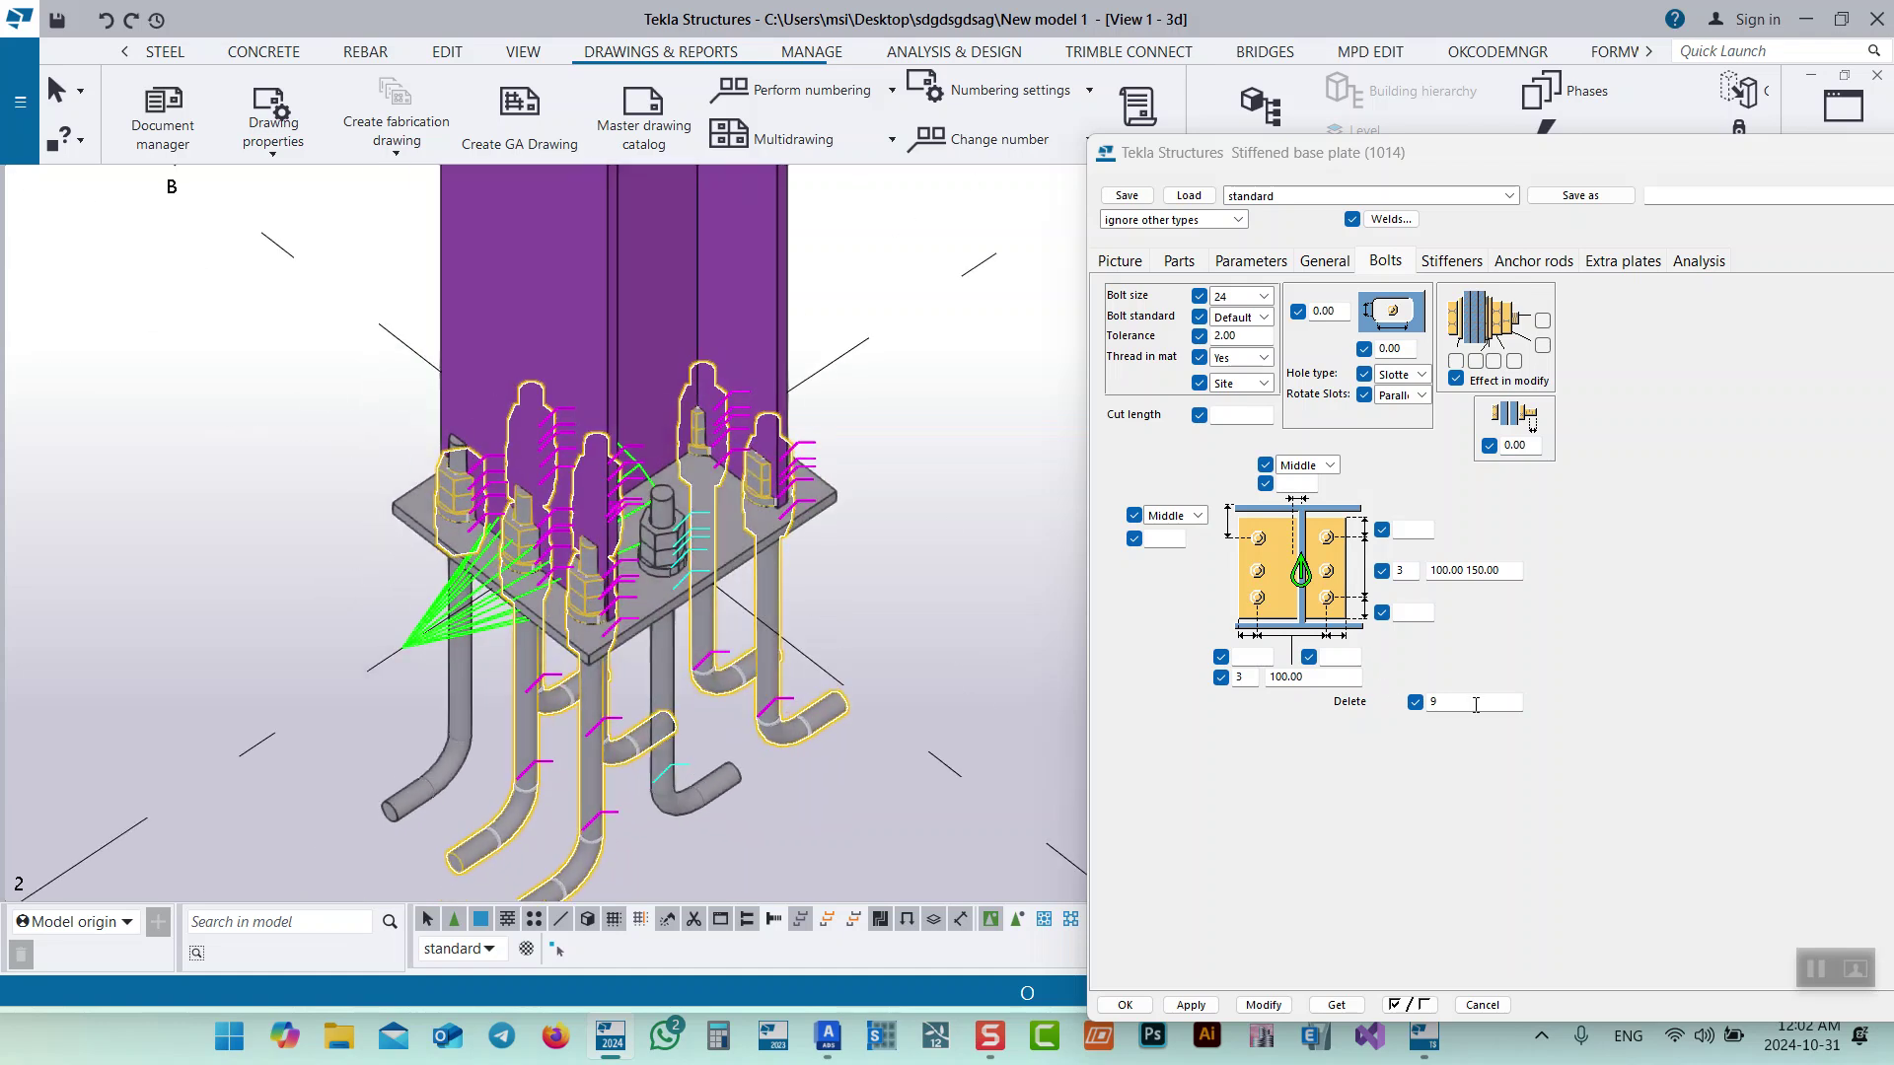
Set the bolt number to delete to 7 and apply it to the base plate.
click(1397, 735)
click(1262, 1005)
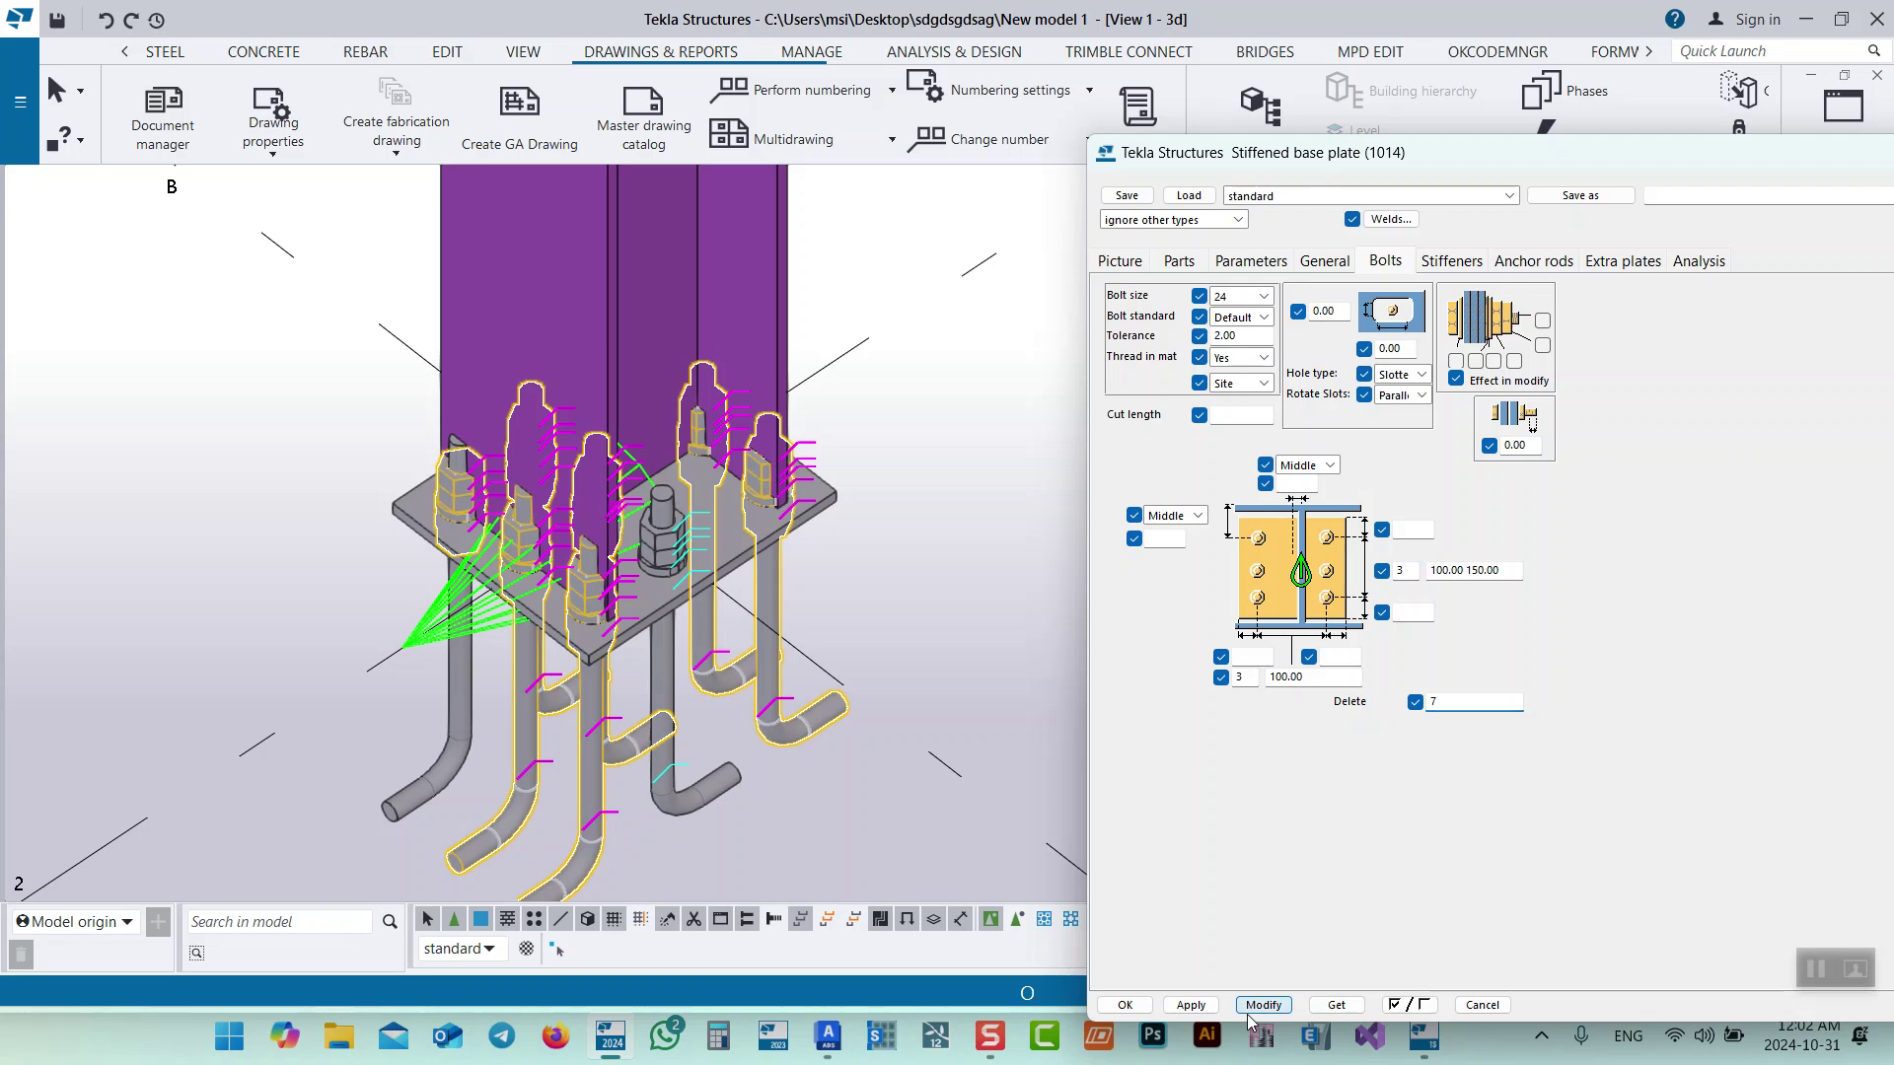
click(926, 602)
Extend the list of bolts to delete to 7 5, modify the connection and check the anchor layout.
click(1469, 700)
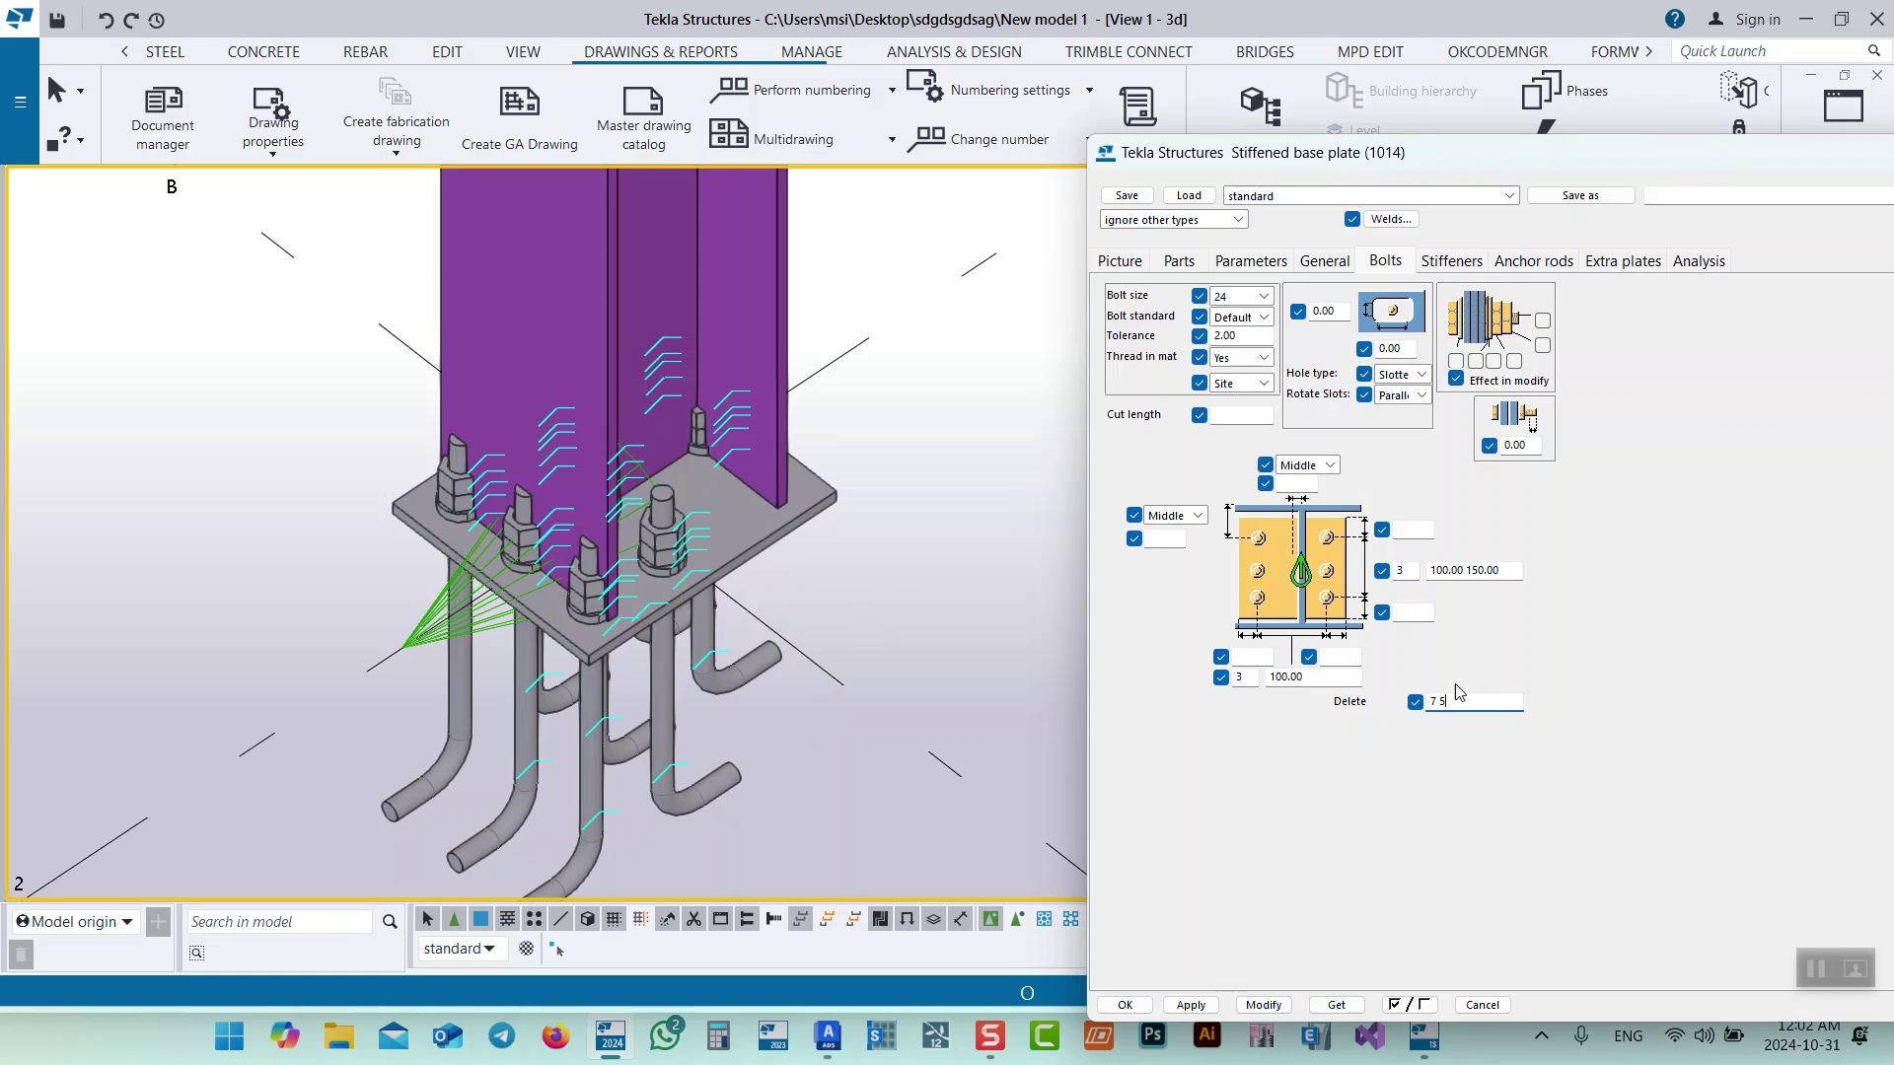
click(1264, 1005)
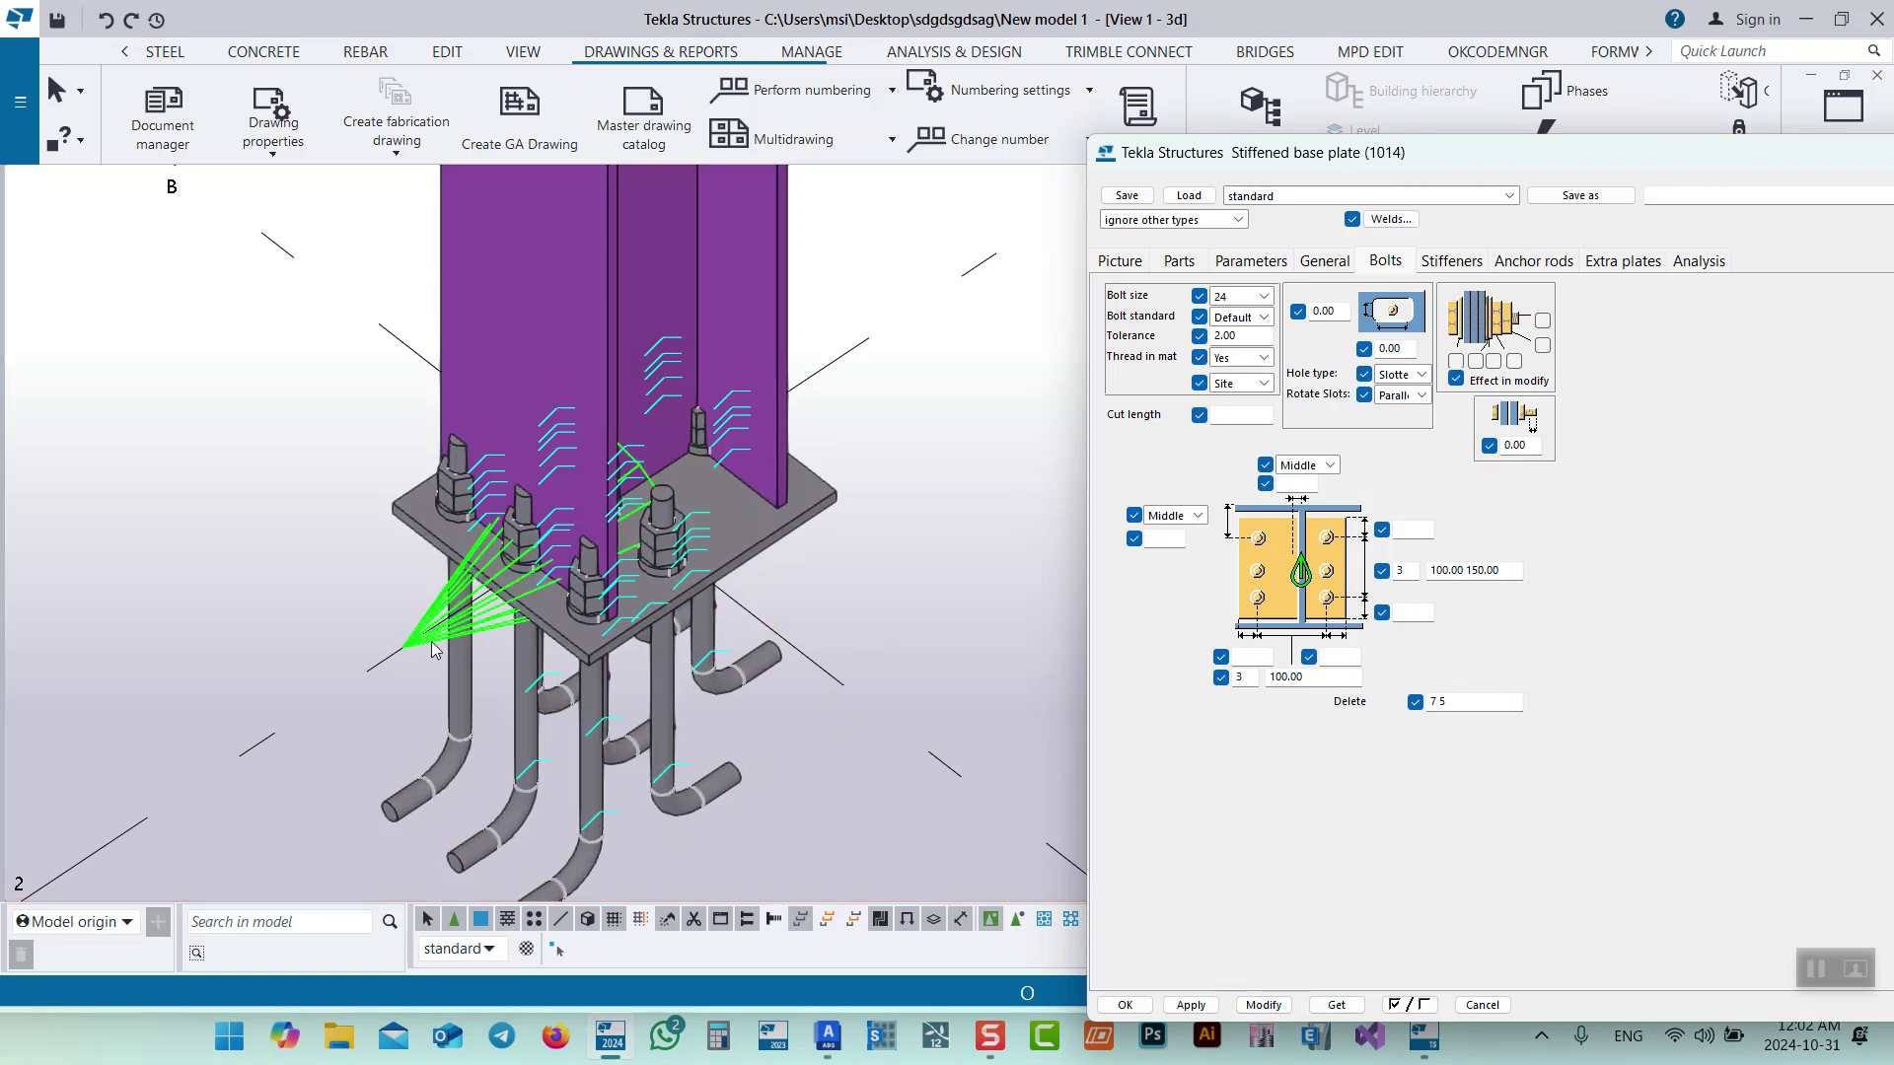
click(442, 642)
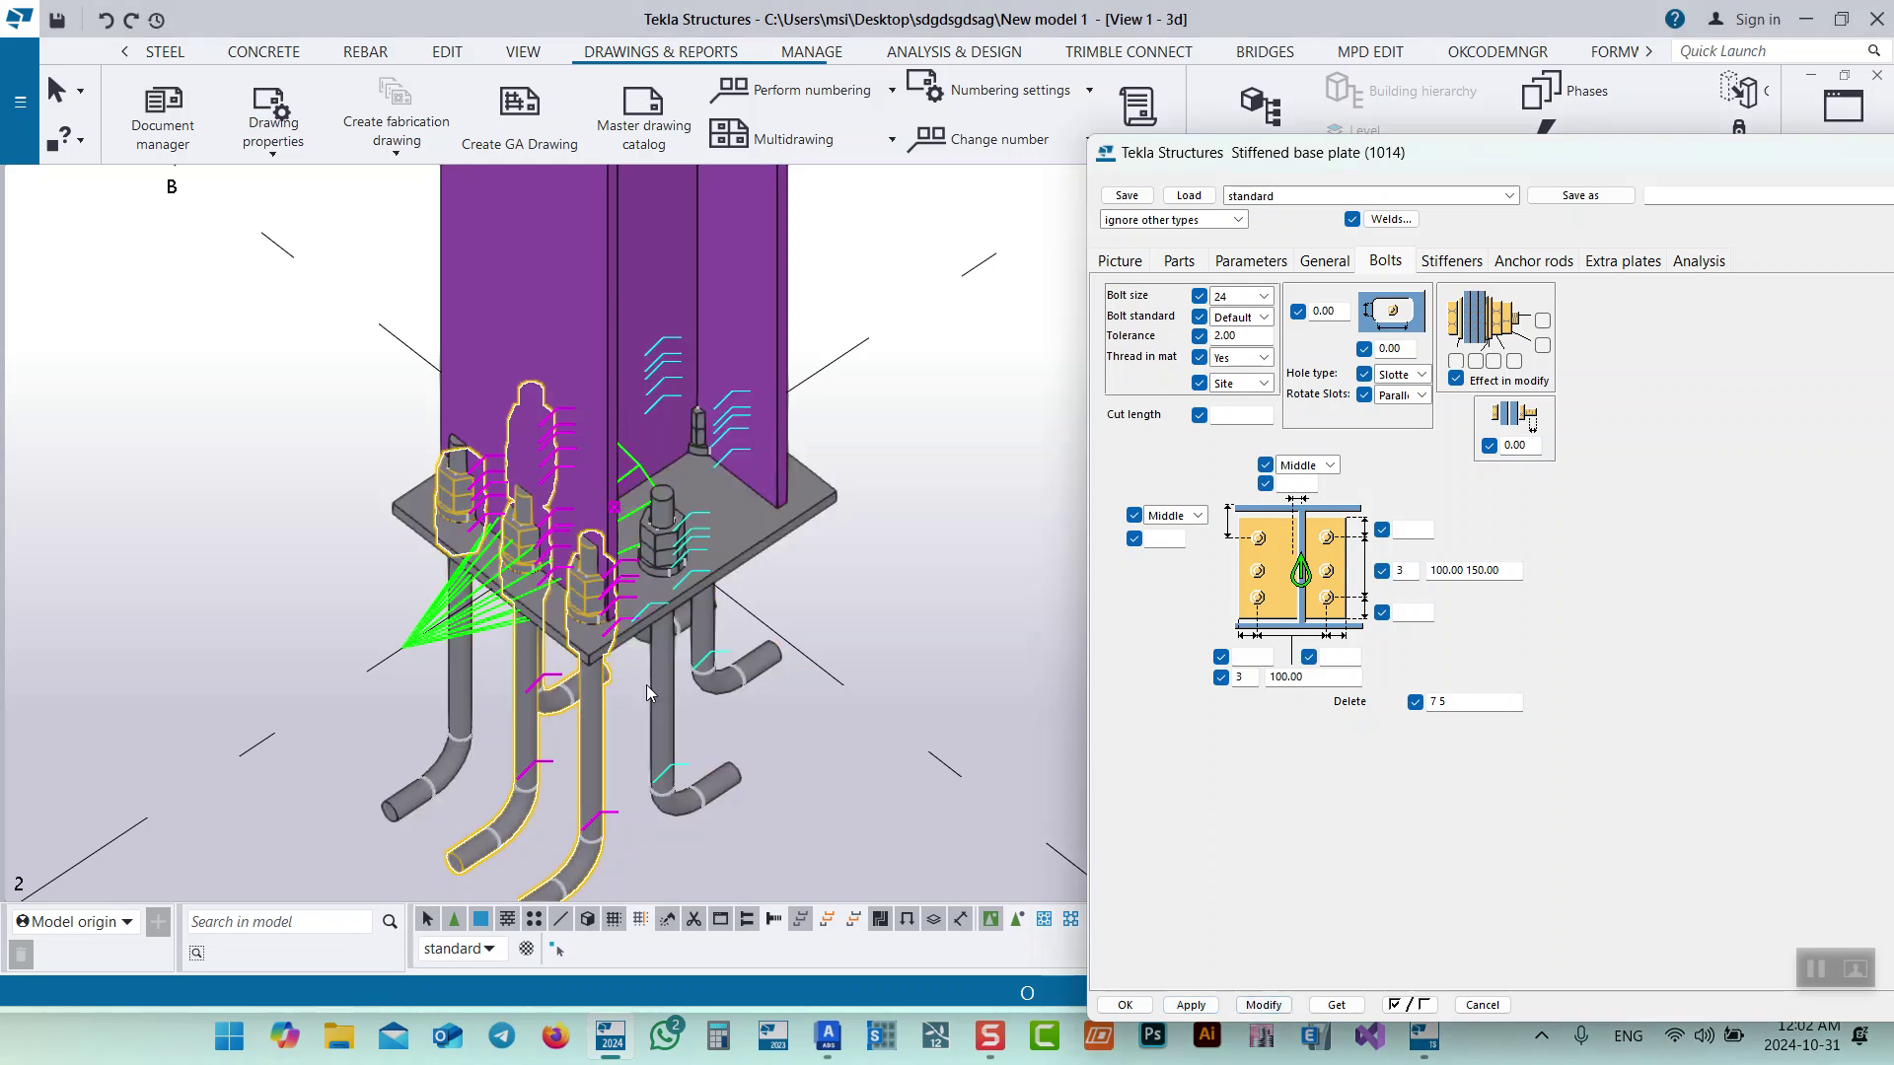
ctrl+middle_drag(460, 635, 715, 471)
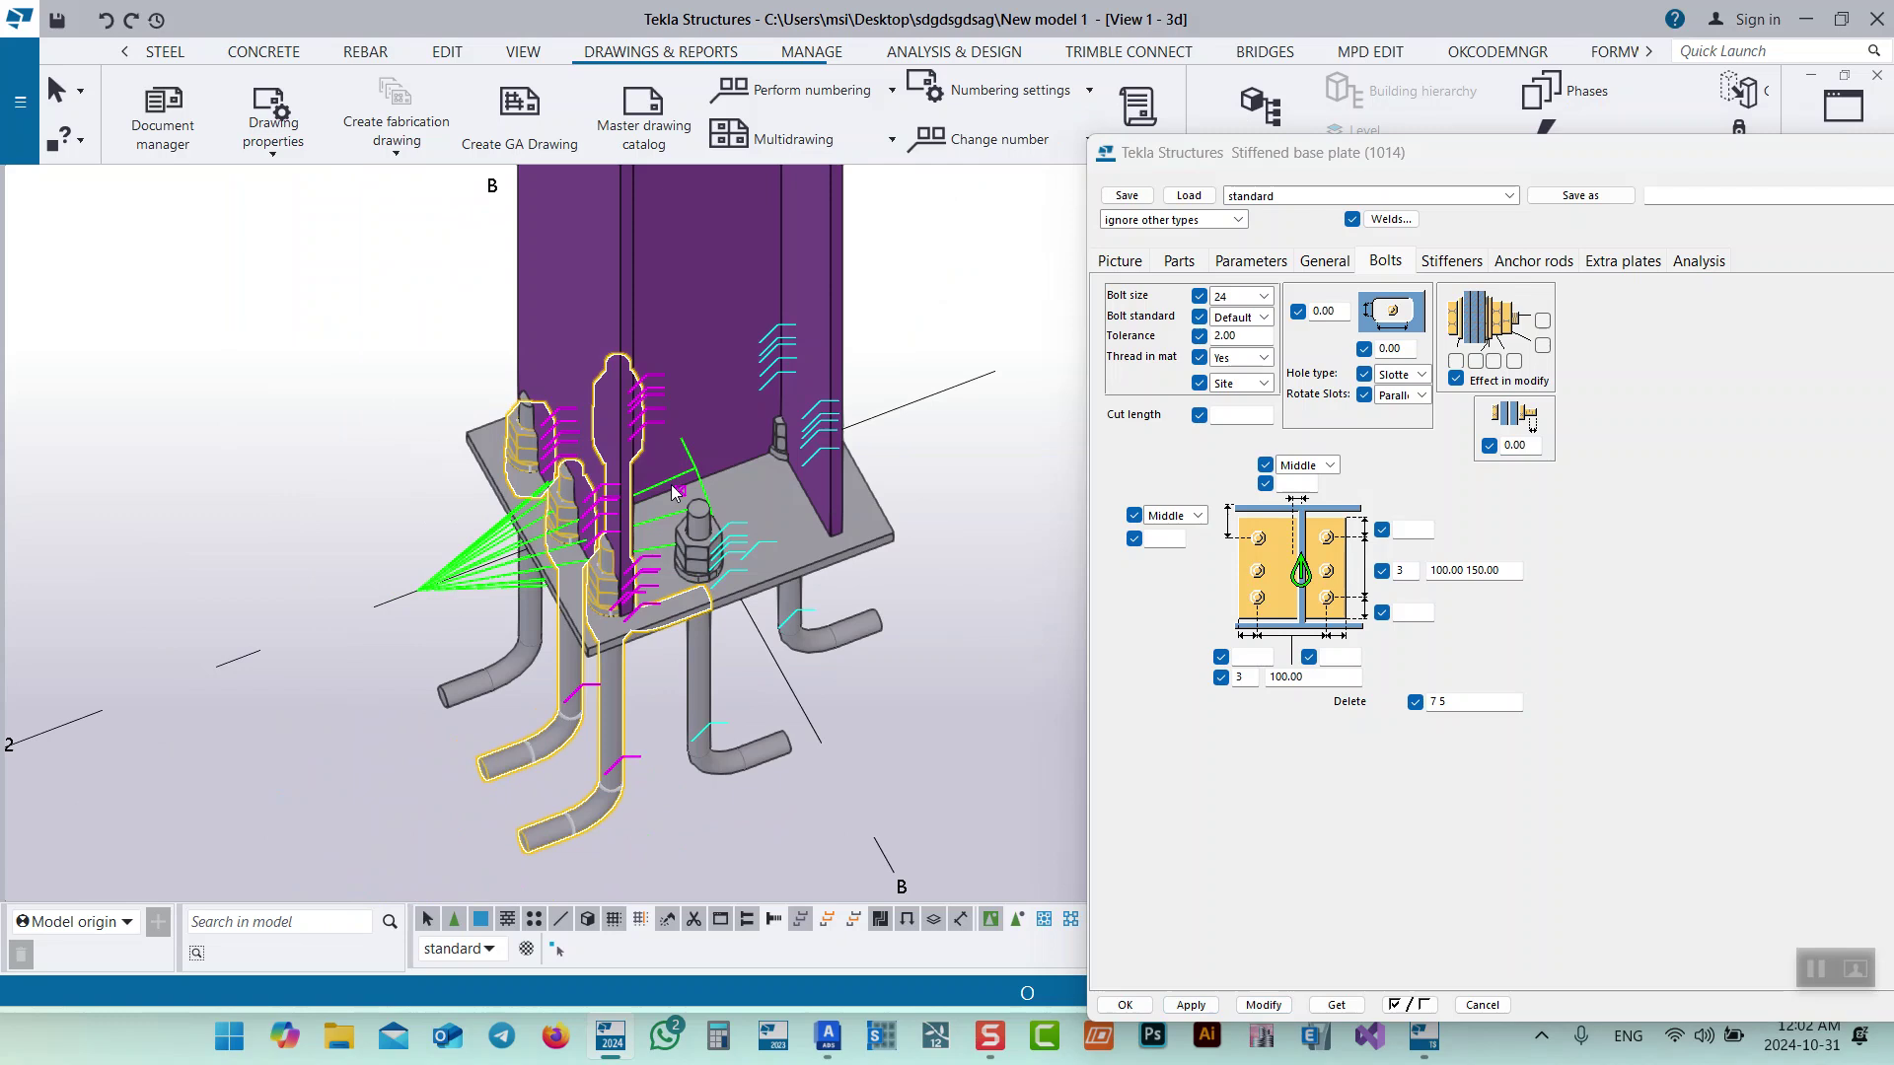